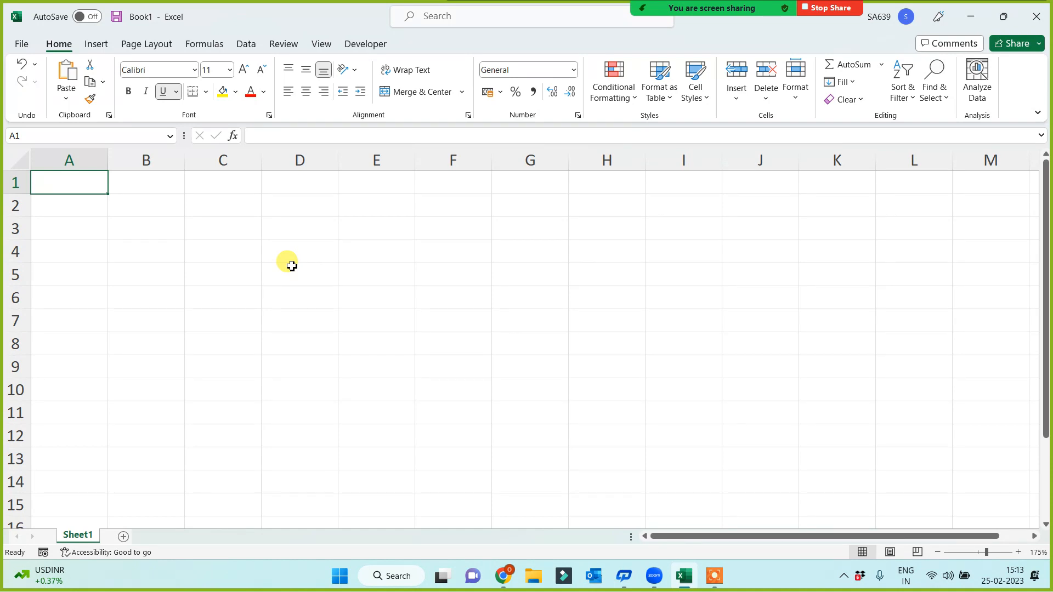
- Enter the header Emp_ID in A1 and the first ID, SBI_1000, in A2
type("Emp_")
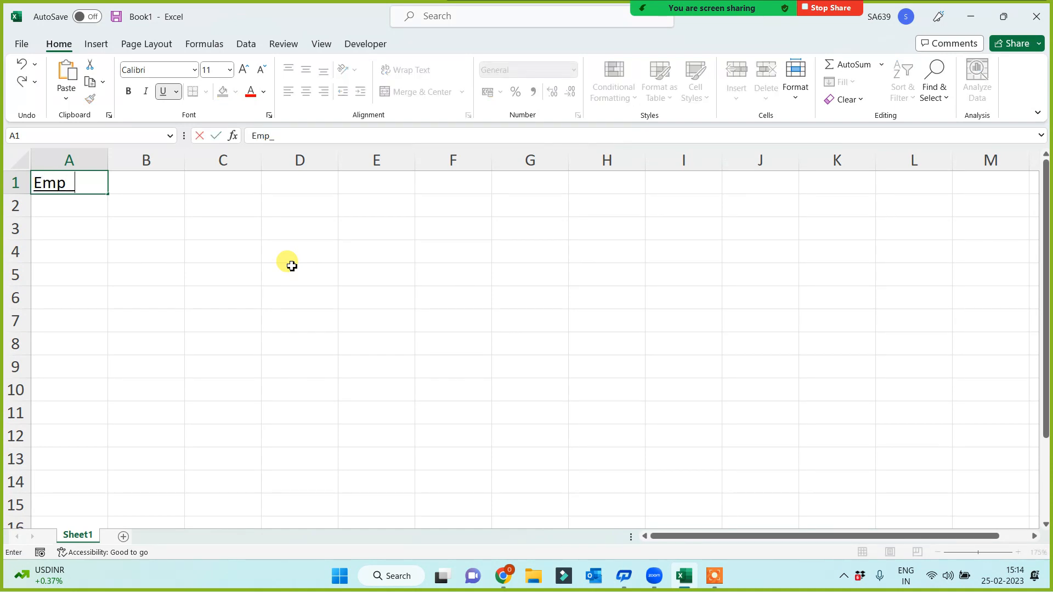
type("ID")
key("Return")
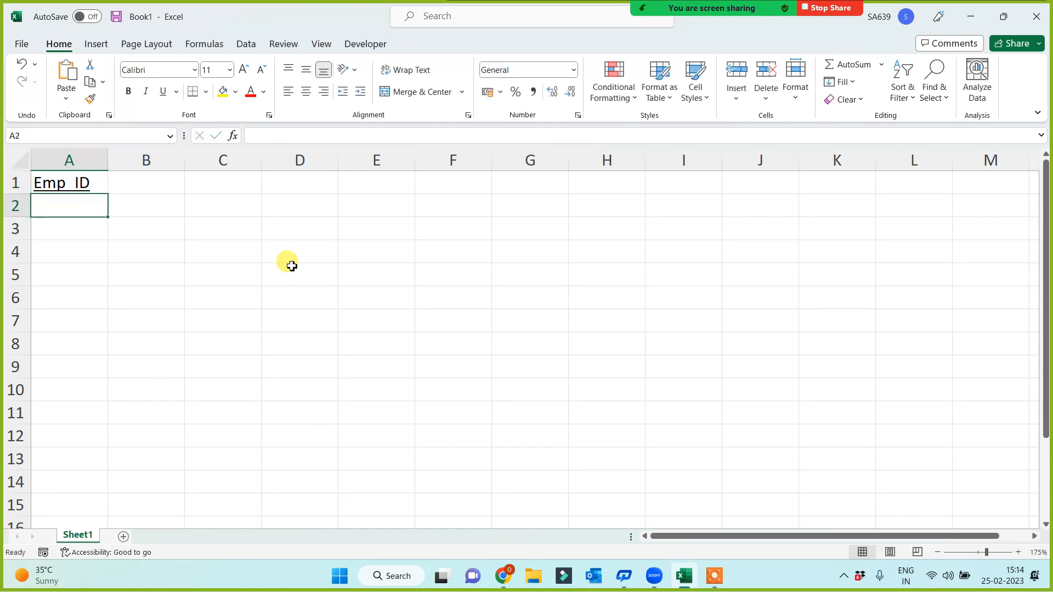
type("SBI_")
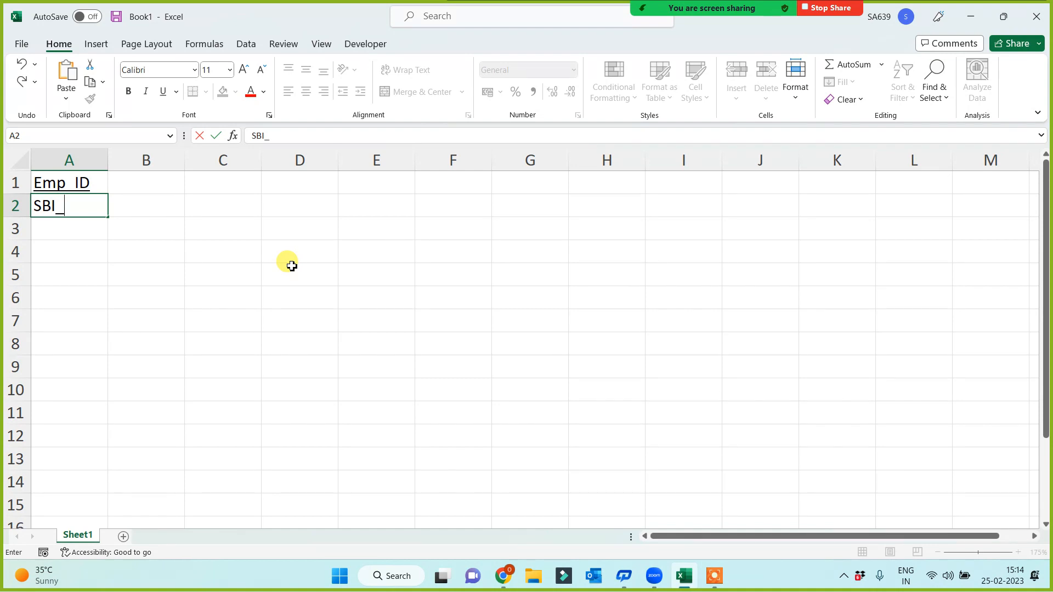
type("1000")
key("Return")
- Extend the ID series from A2 down to A12 and fill the Emp_ID header cell with yellow
left_click(94, 200)
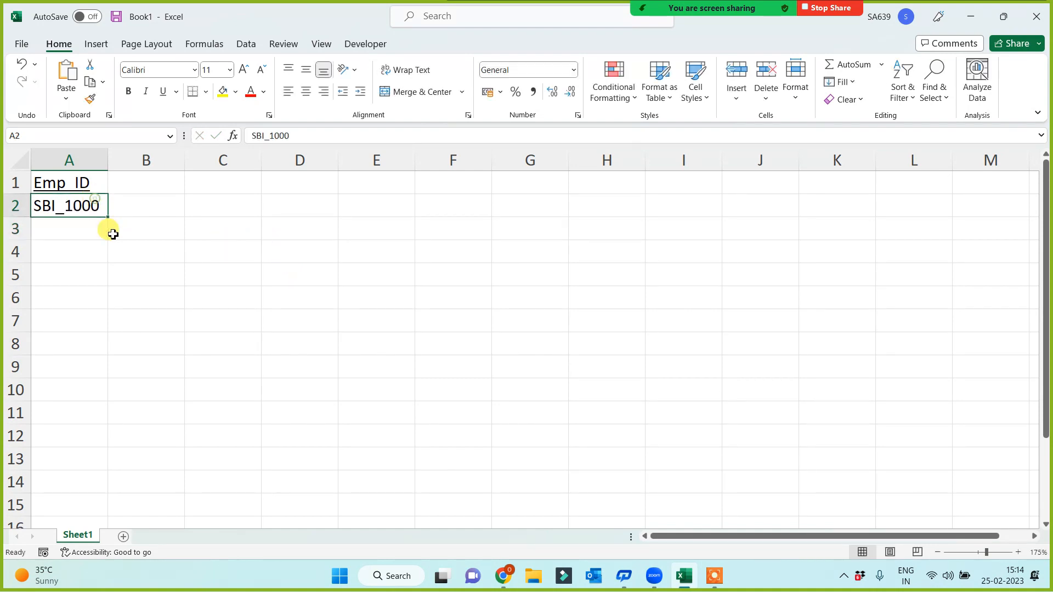
left_click_drag(111, 217, 86, 443)
left_click(176, 275)
left_click(100, 180)
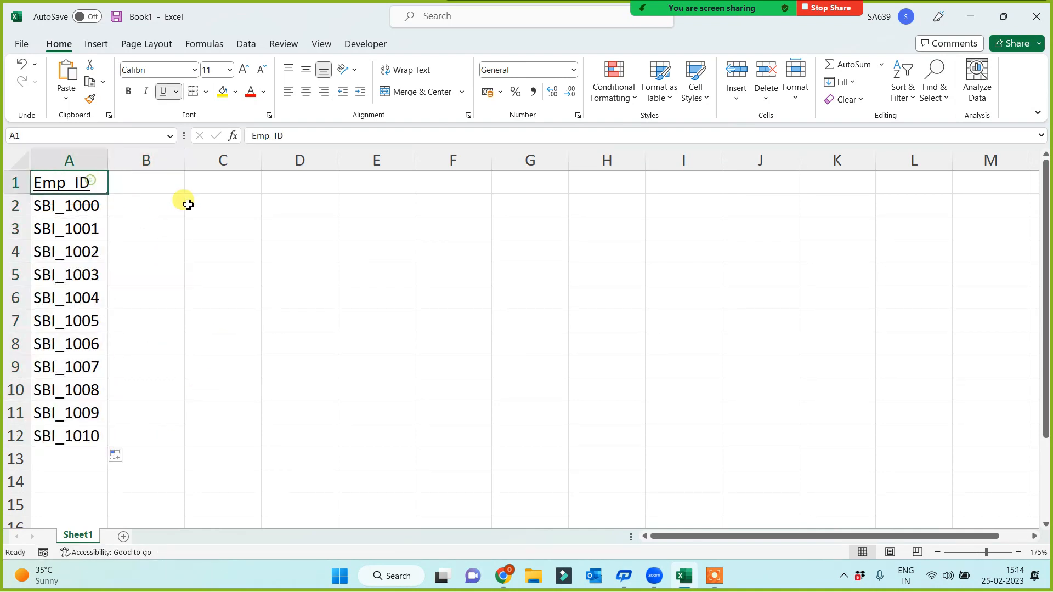
left_click(223, 92)
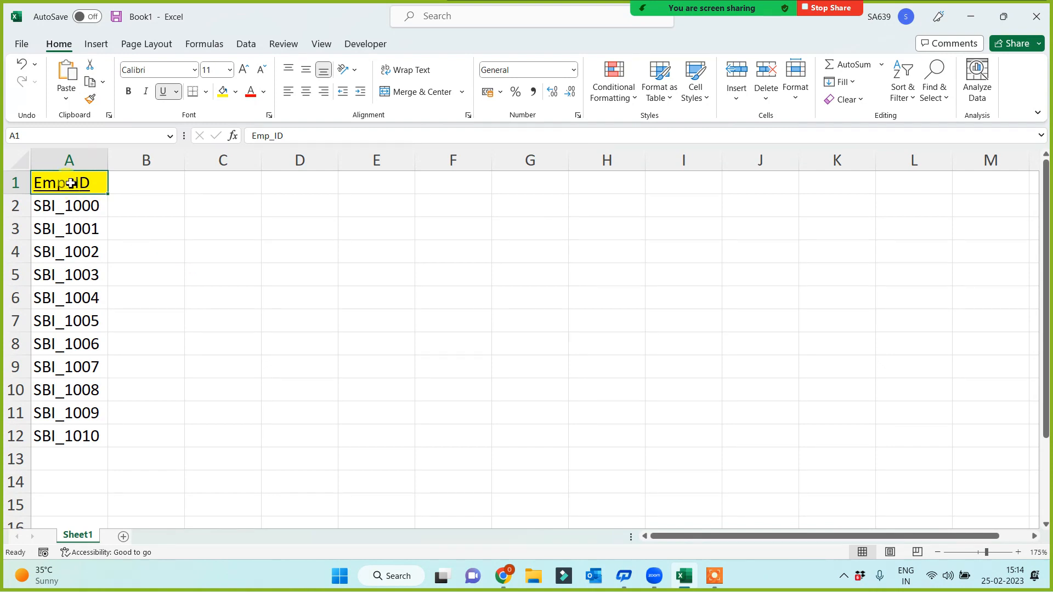
left_click_drag(83, 181, 527, 428)
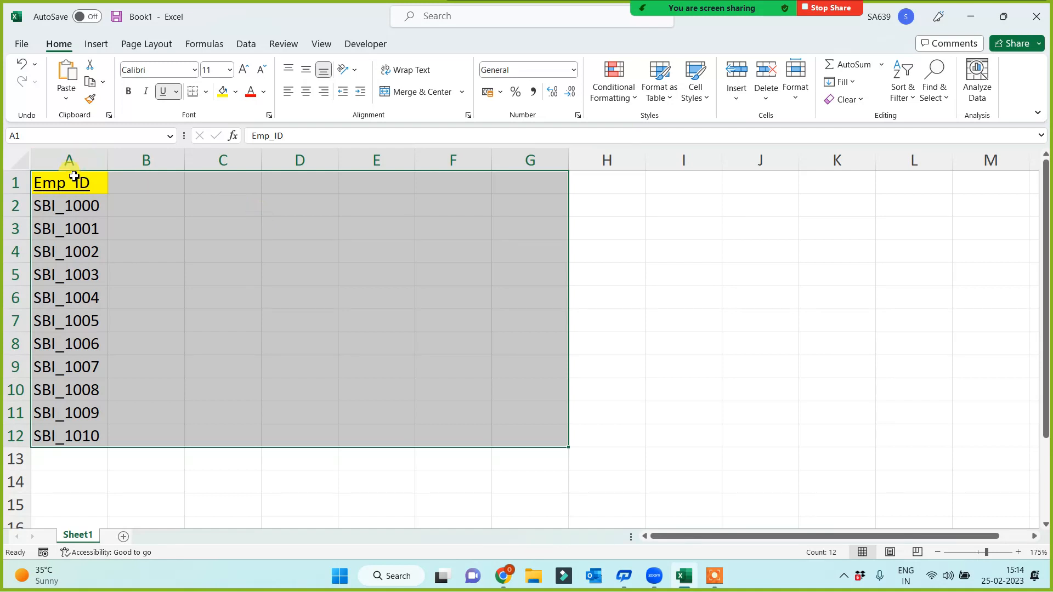
left_click(82, 182)
left_click(146, 181)
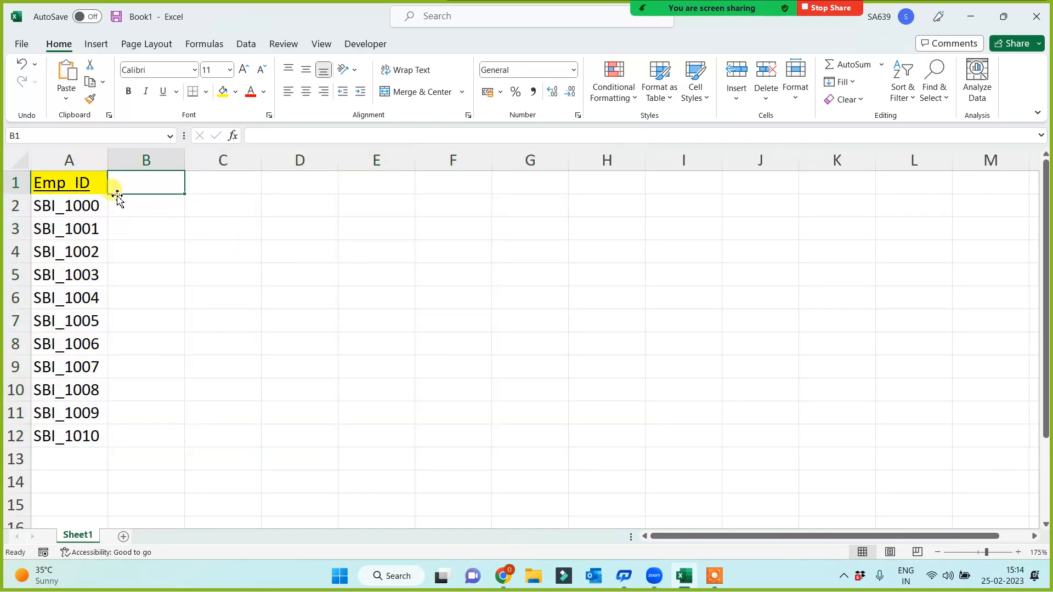
left_click_drag(83, 181, 83, 436)
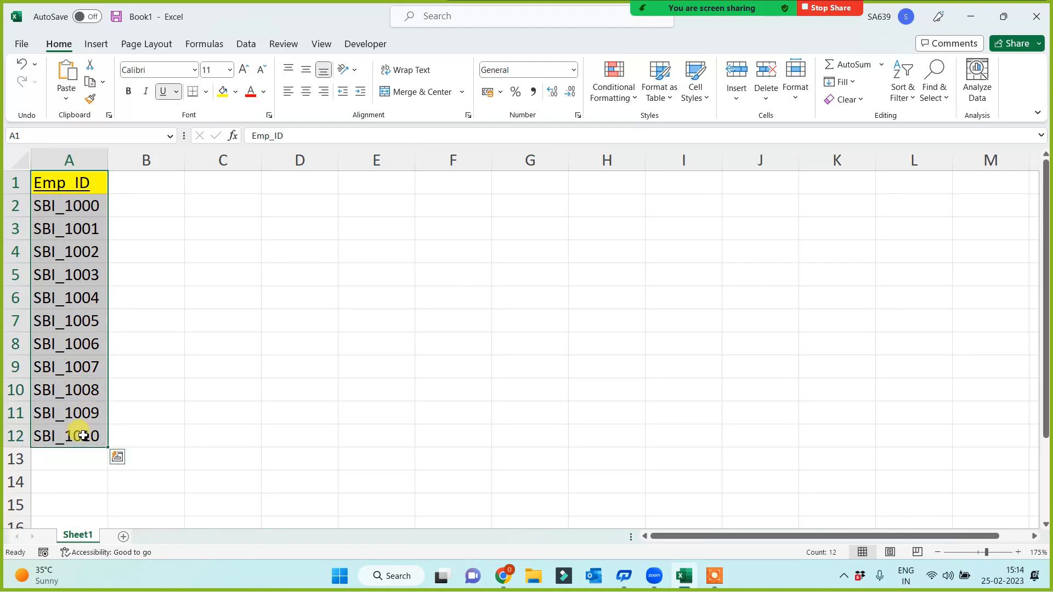
left_click_drag(76, 180, 62, 436)
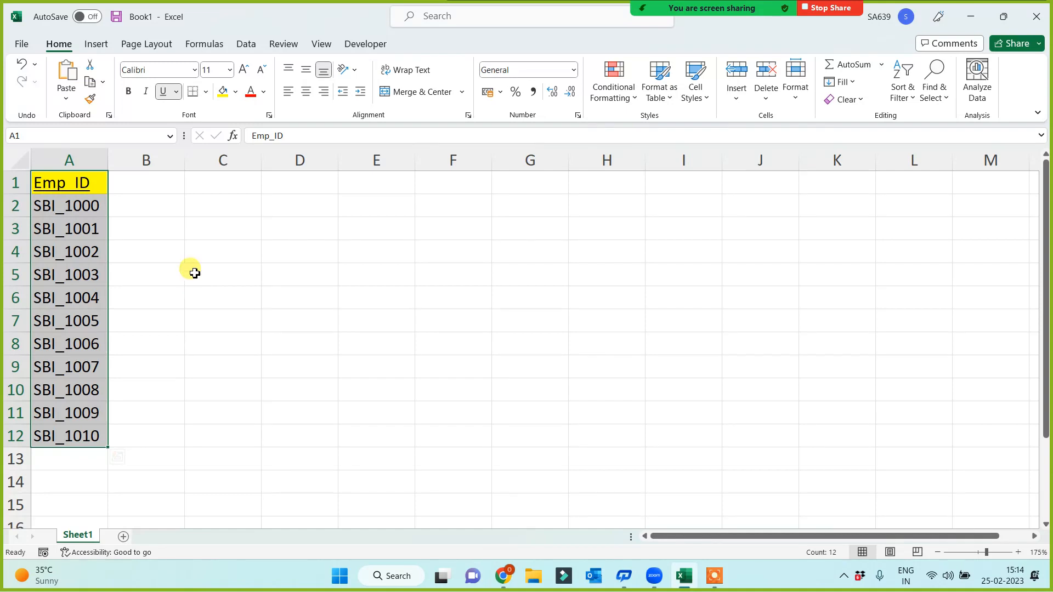
- Add the header Name in B1 and enter the first employee's name in B2
left_click(142, 180)
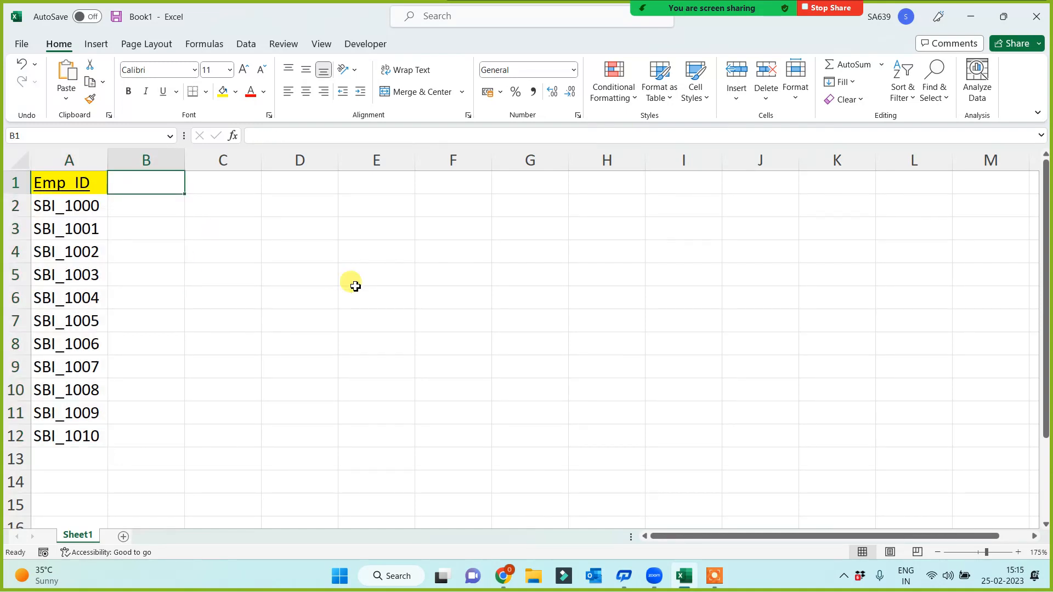
type("Name")
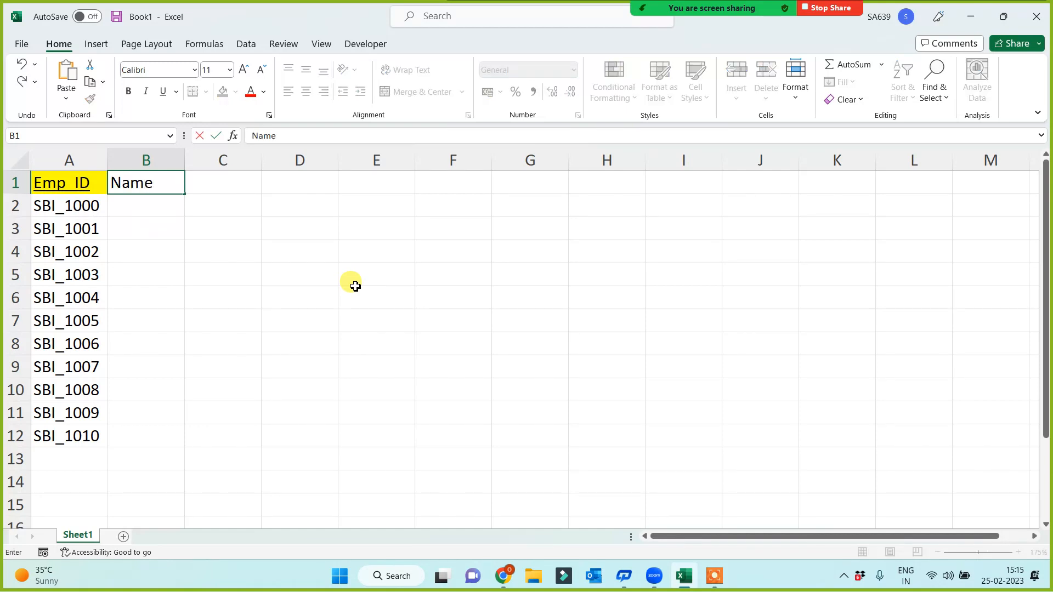
key("Return")
type("Brajesh")
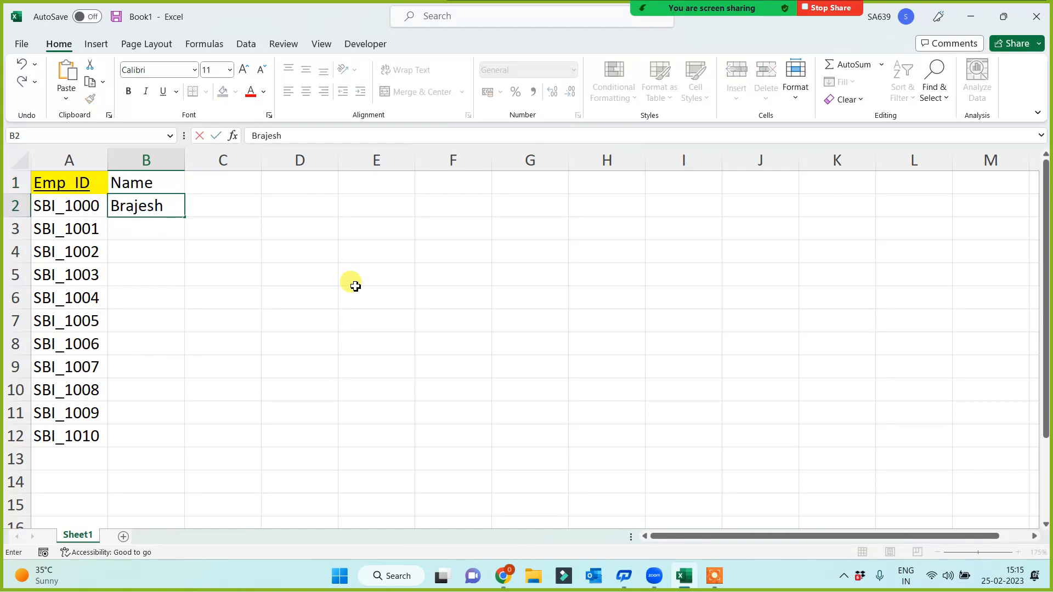
left_click(353, 281)
- Autofill the names from B2 down to B12 and fill the Name header cell with yellow
left_click(177, 211)
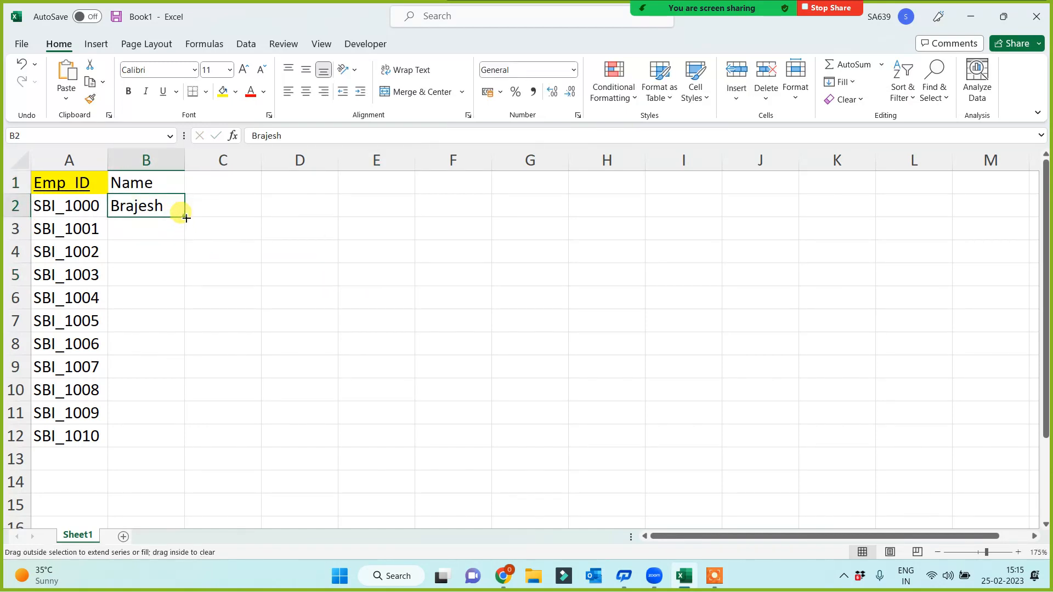
double_click(185, 217)
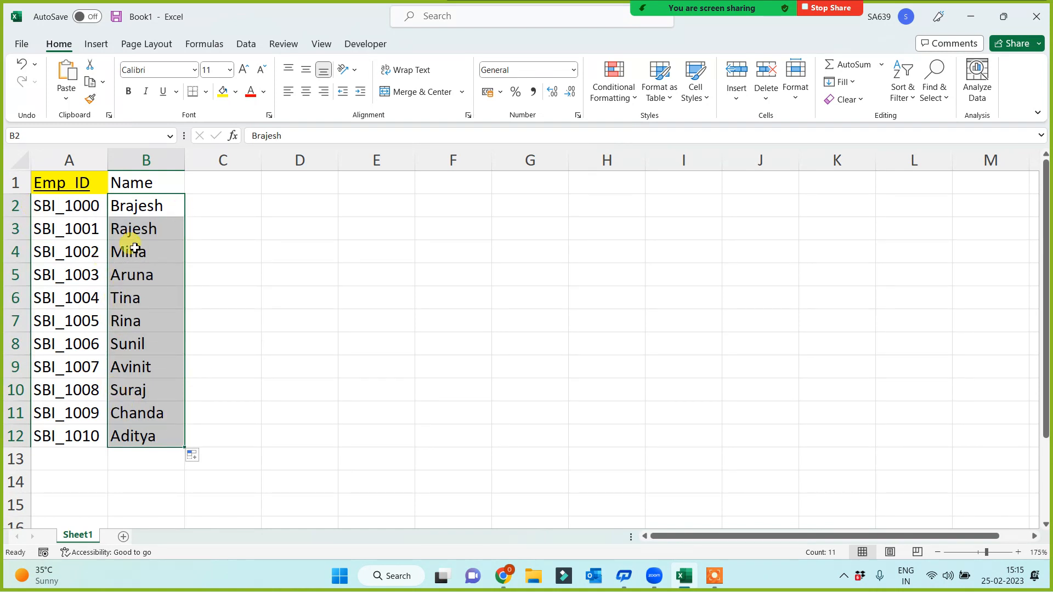
left_click(141, 183)
left_click(222, 91)
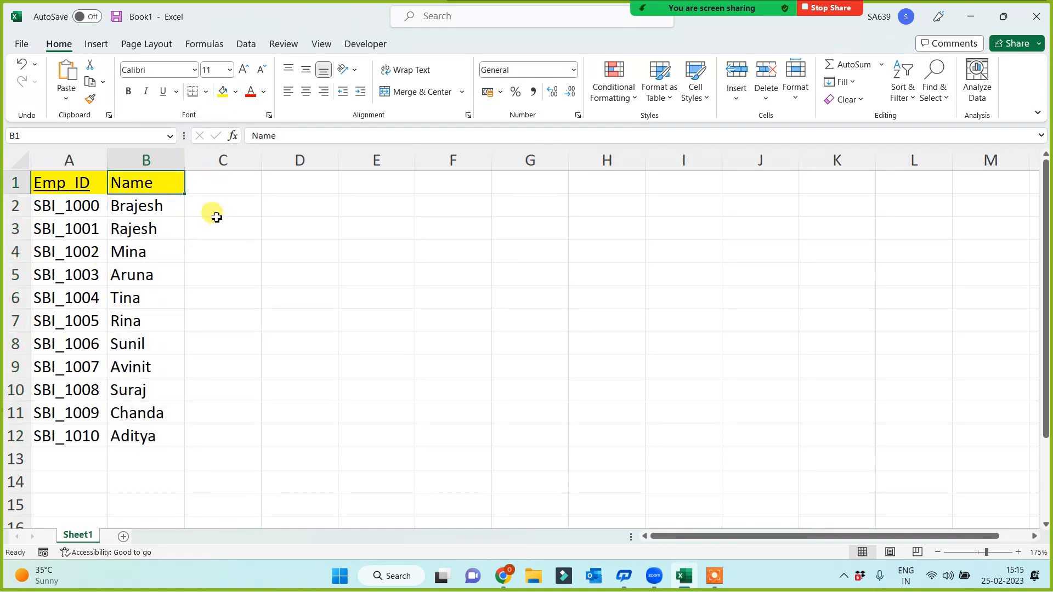
- Add a City column in C1 with Patna in C2 and autofill the city list down to C12
left_click(215, 180)
type("City")
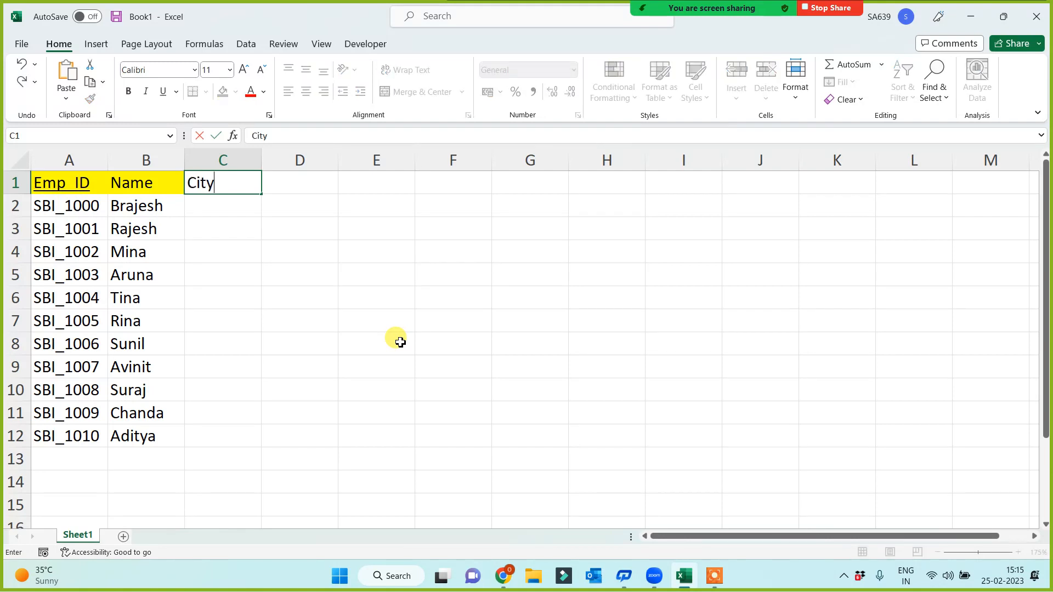
key("Return")
type("Patna")
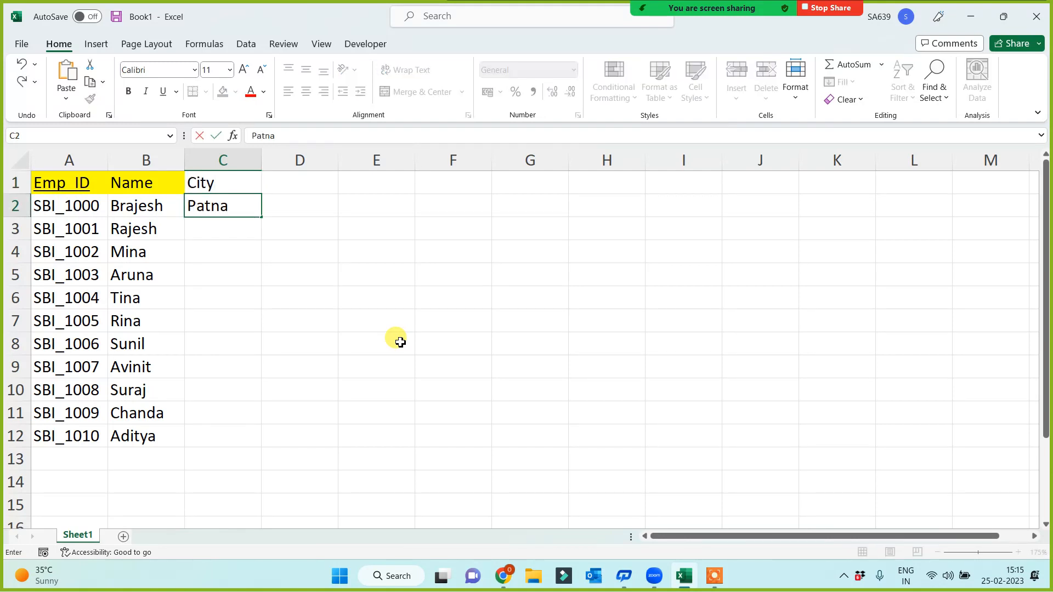
left_click(400, 342)
left_click(228, 207)
double_click(261, 217)
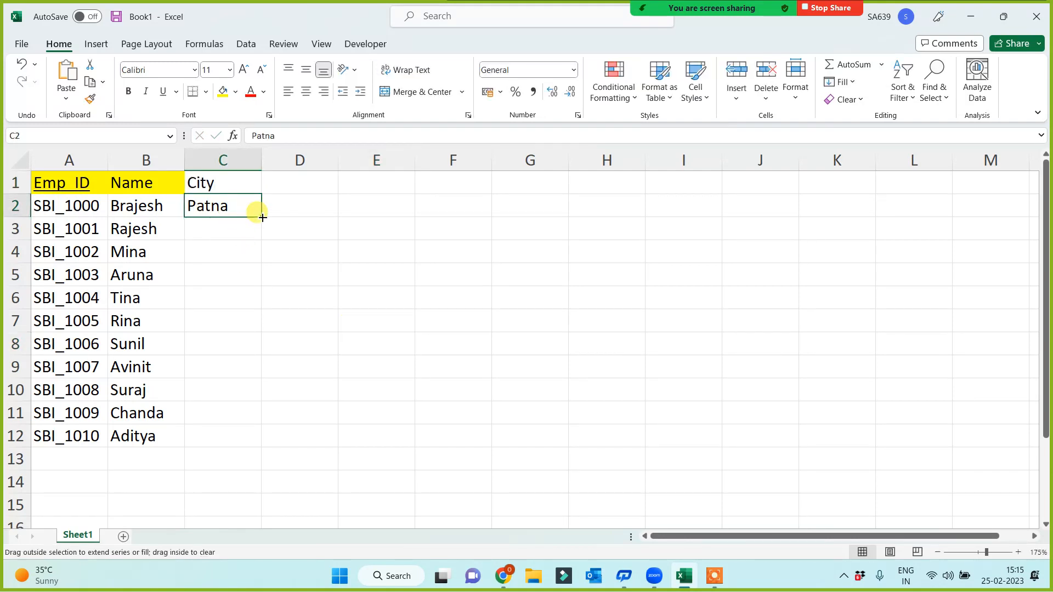
- Add a Dept column in D1 with HR in D2 and autofill the department list down to D12
left_click(295, 183)
type("Dept")
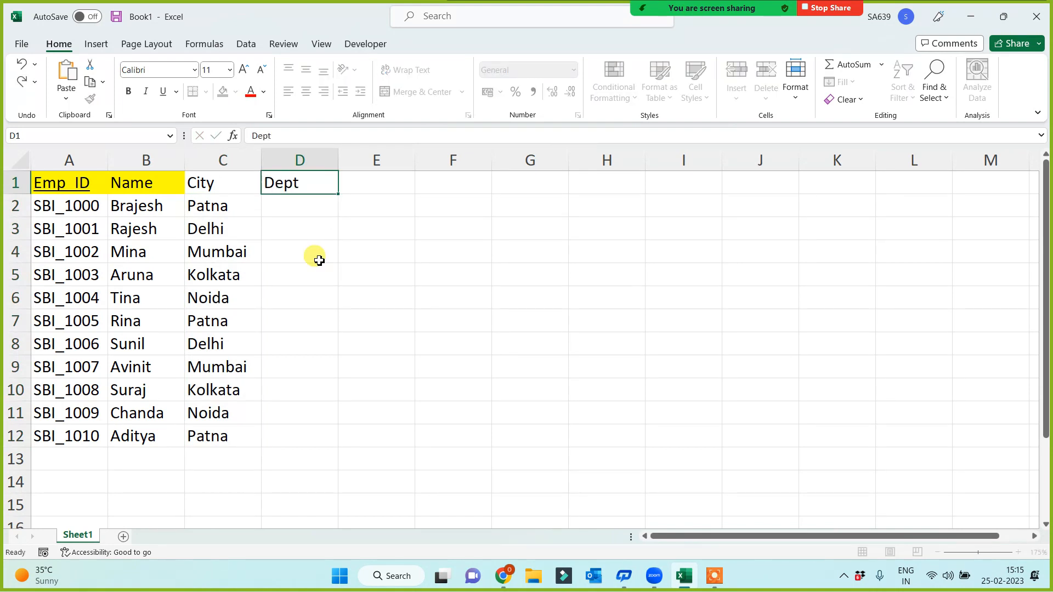
key("Return")
type("HR")
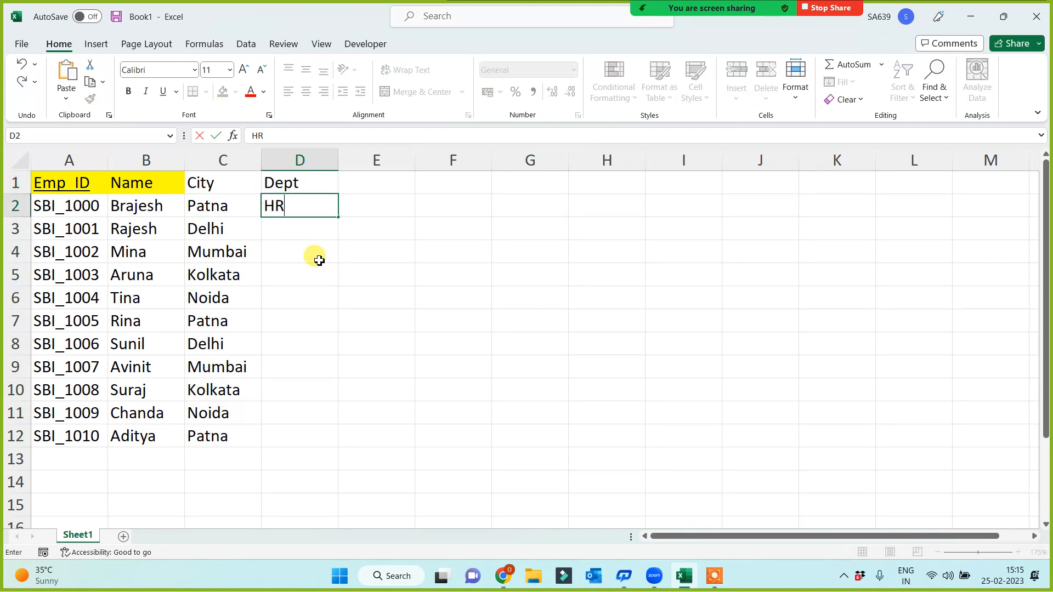
key("Return")
left_click(324, 207)
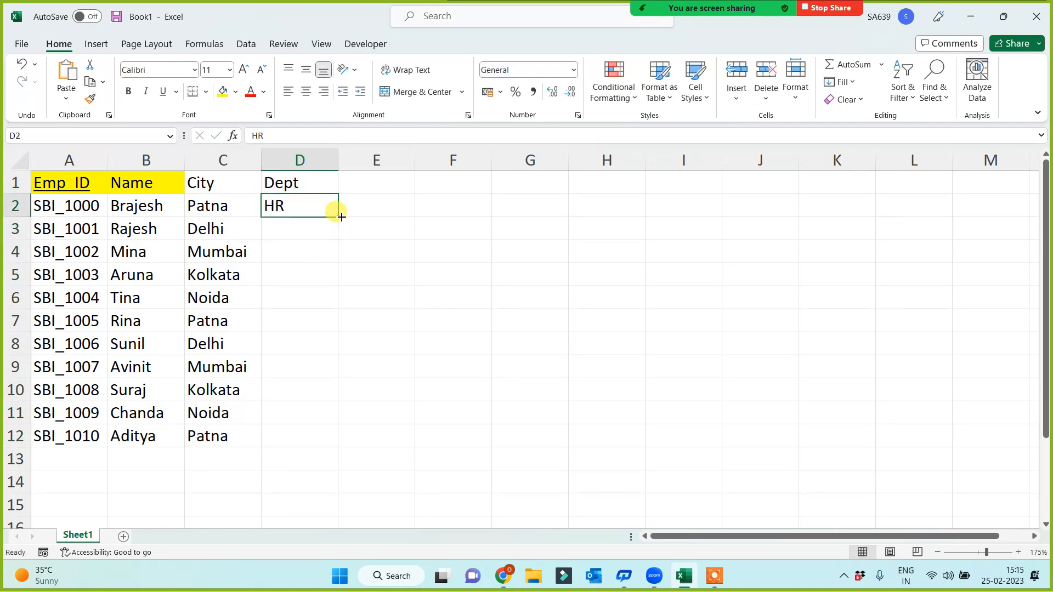
double_click(338, 217)
- Enter the header Salary in E1
left_click(366, 179)
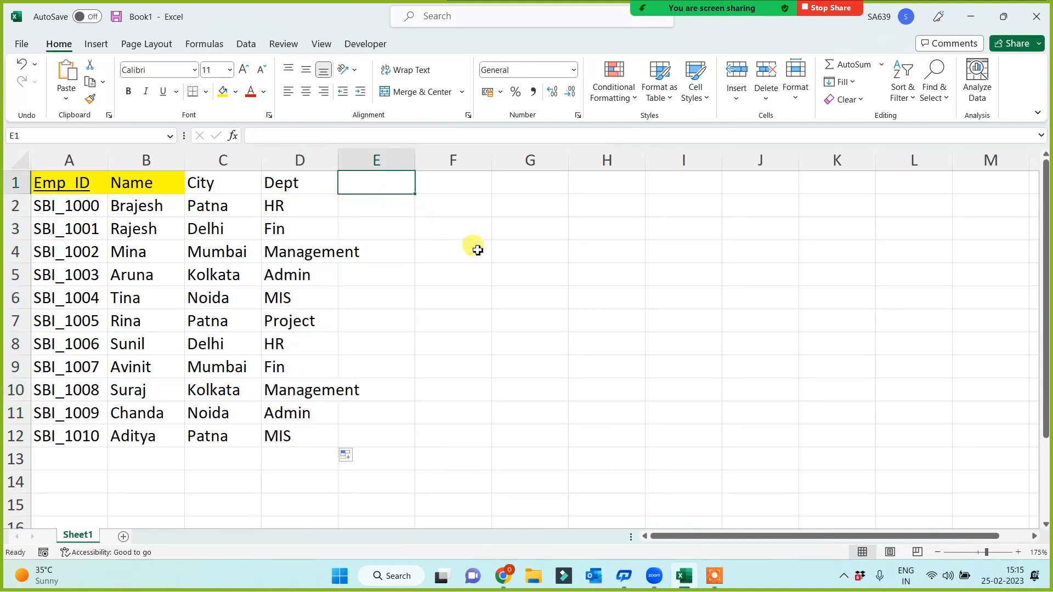
type("Slar")
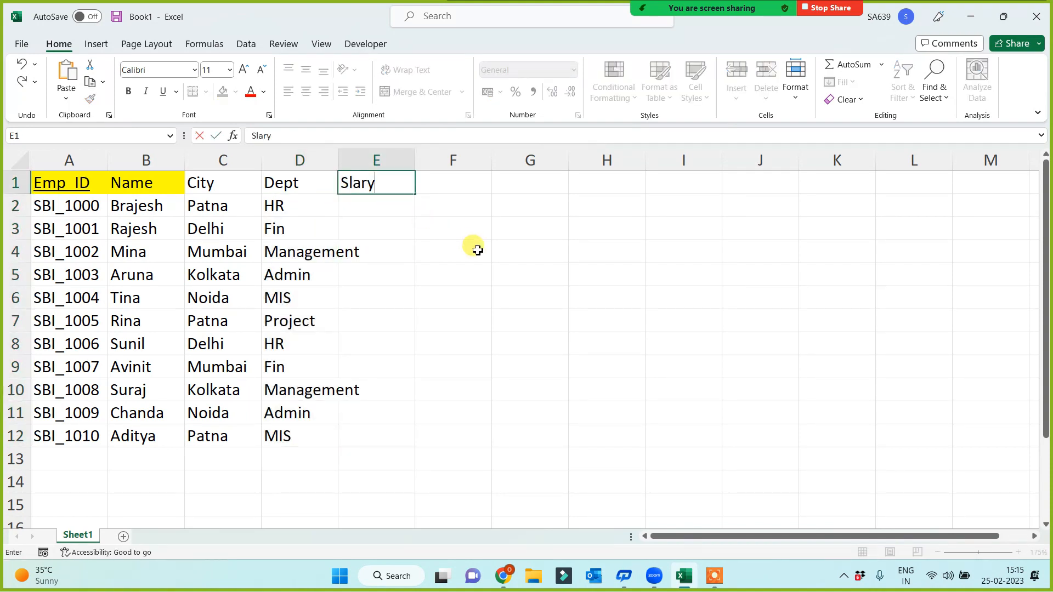
type("y")
key("BackSpace")
key("BackSpace")
type("alary")
left_click(451, 244)
- Enter the formula =RANDBETWEEN(10000,100000) in E2 to generate a random salary
left_click(373, 198)
type("=")
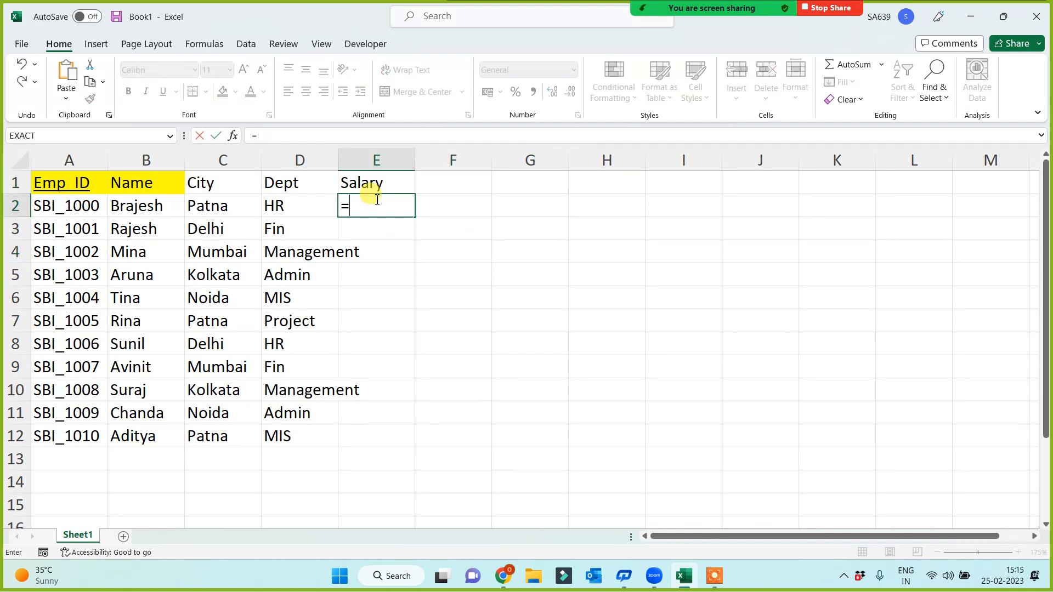
type("rand")
key("Down")
key("Down")
key("Tab")
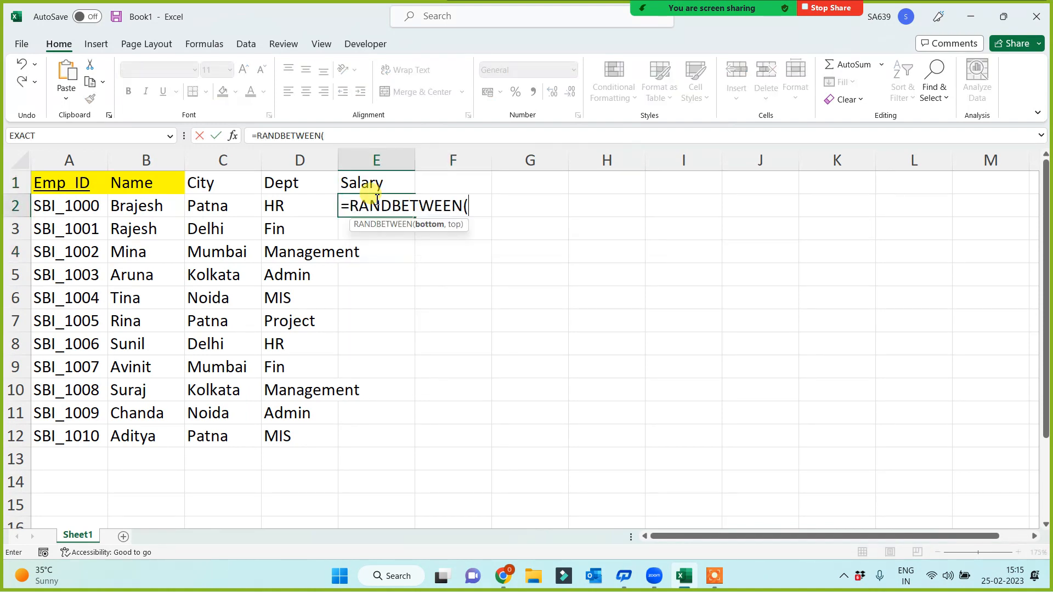
type("10000,10000")
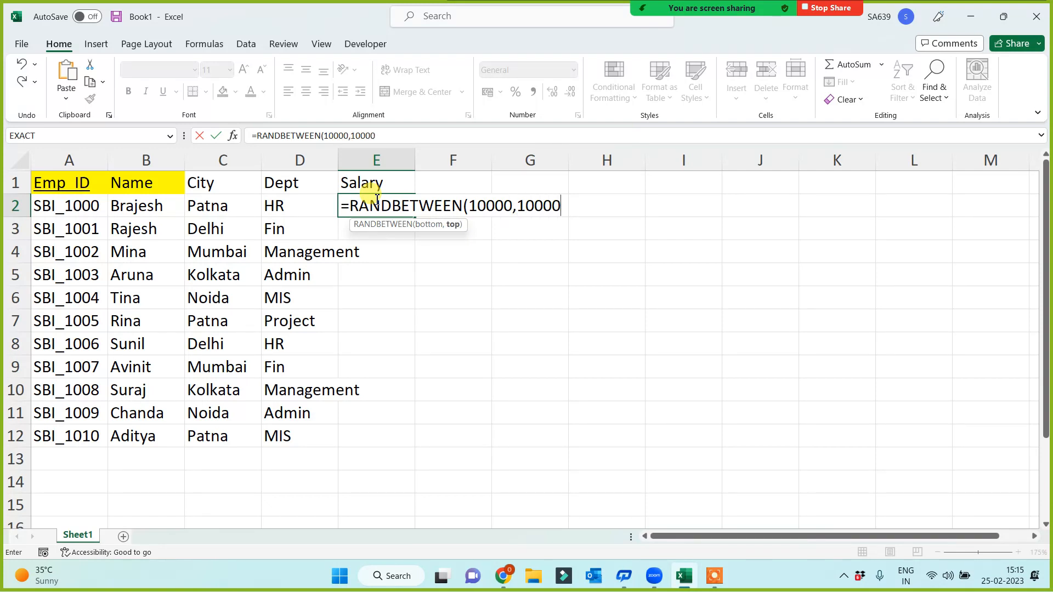
type("0)")
key("Return")
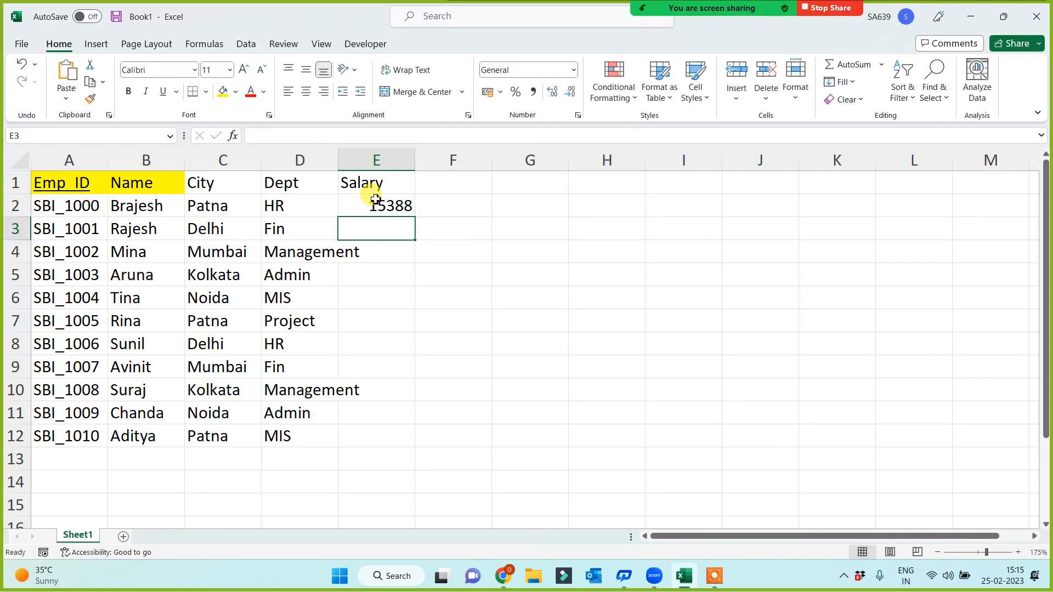
- Fill the salary formula down to E12 and autofit the widths of columns D and C
key("Up")
double_click(414, 217)
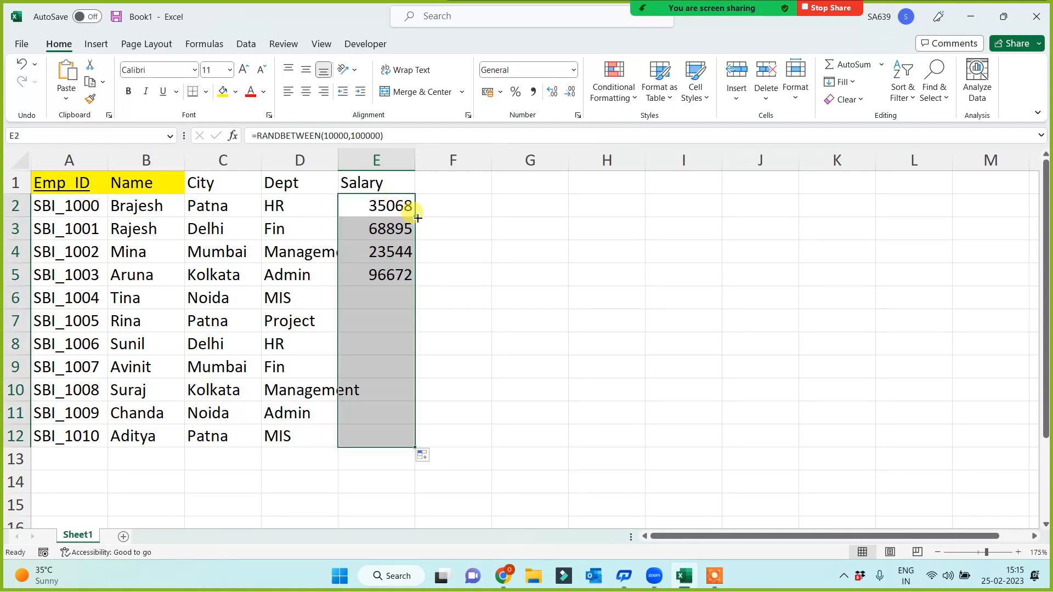
double_click(338, 159)
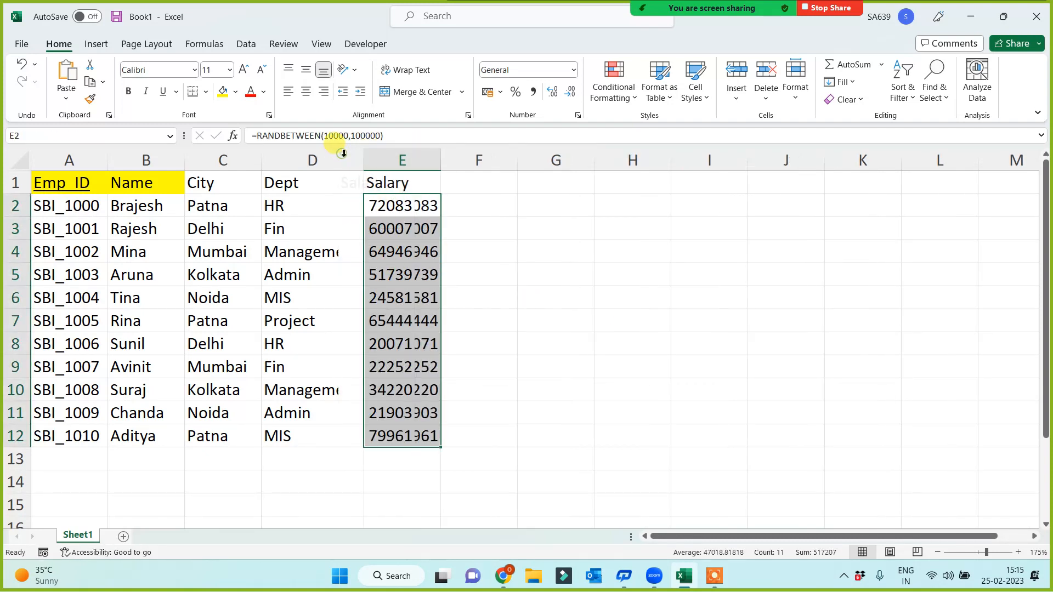
double_click(259, 160)
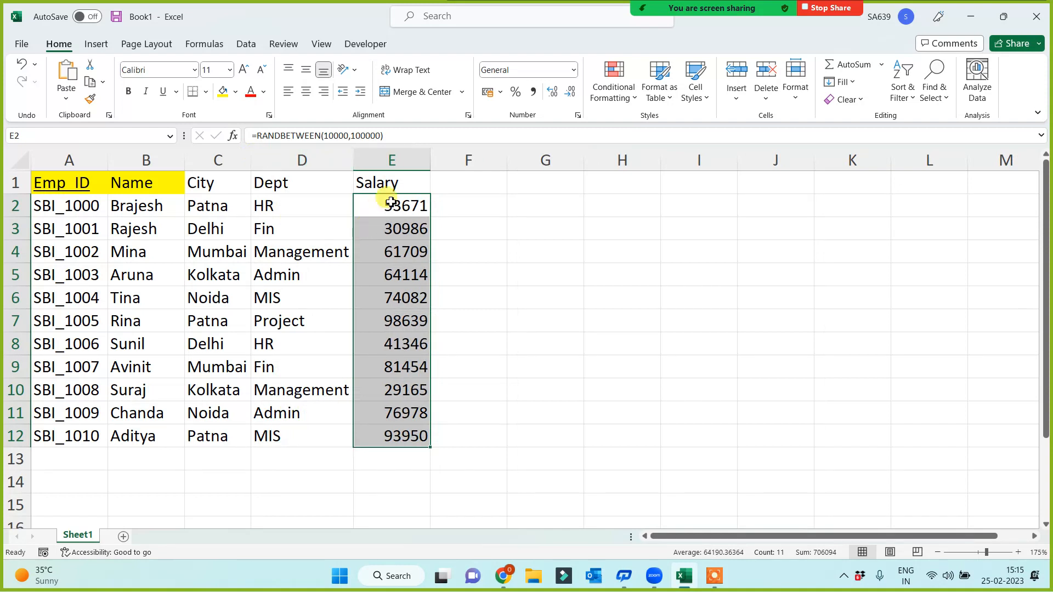
- Replace the salary formulas in E2:E12 with static numbers by copying and pasting them in place as Values
key("ctrl+c")
key("ctrl+alt+v")
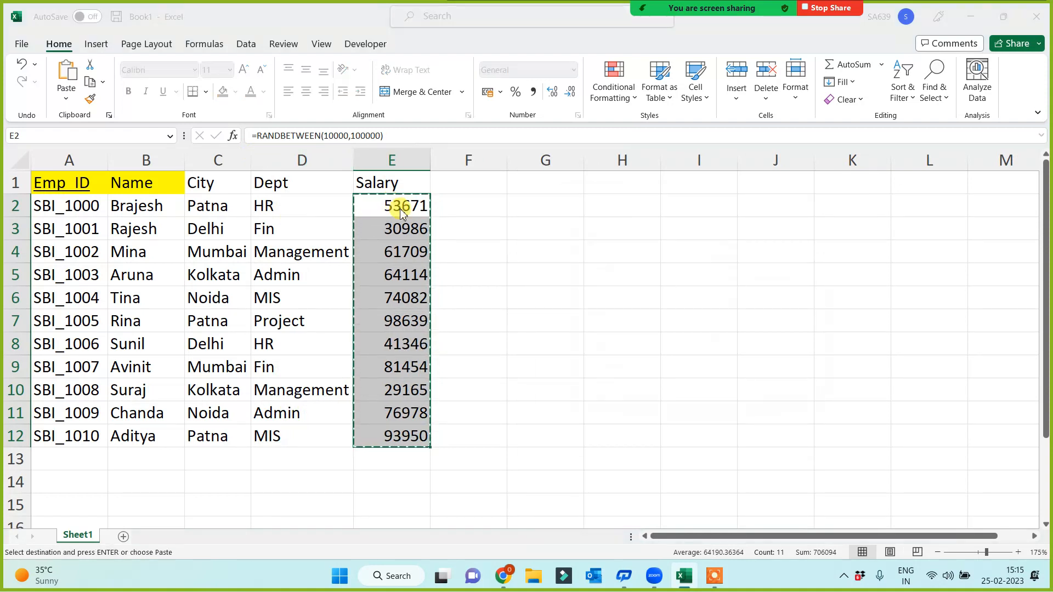
left_click(588, 265)
left_click(778, 405)
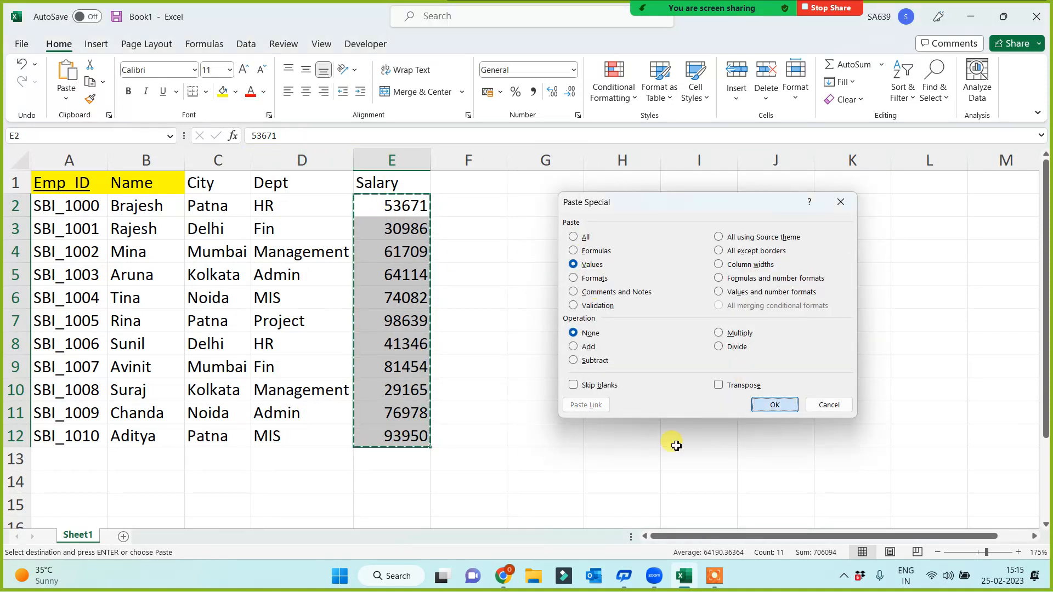
- Apply All Borders to the employee table A1:E12 and widen columns A and C slightly
left_click(63, 189)
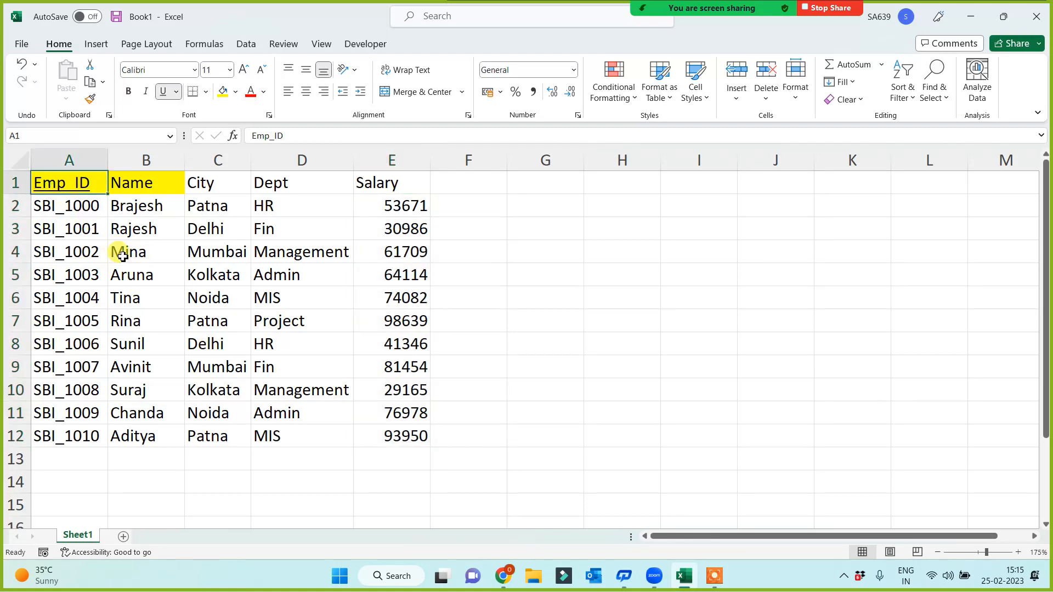
key("ctrl+a")
left_click(206, 92)
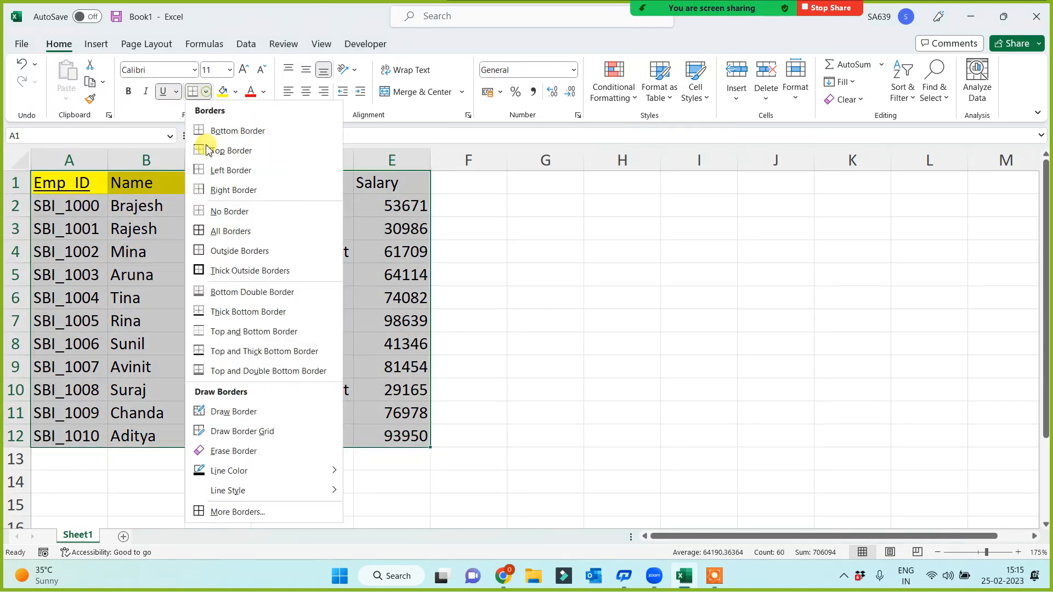
left_click(199, 235)
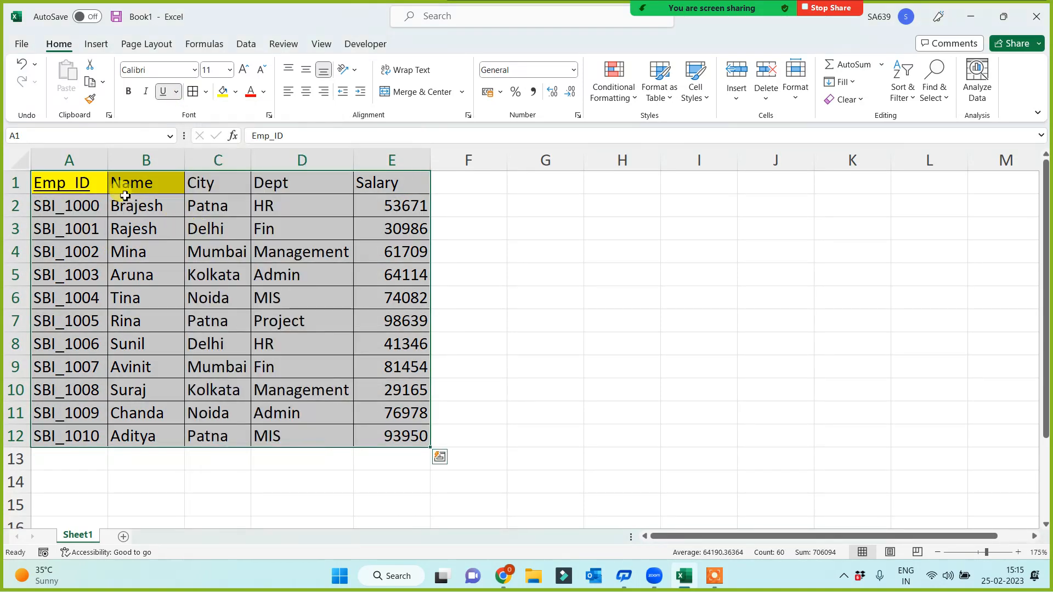
left_click_drag(108, 160, 121, 160)
left_click_drag(264, 160, 285, 160)
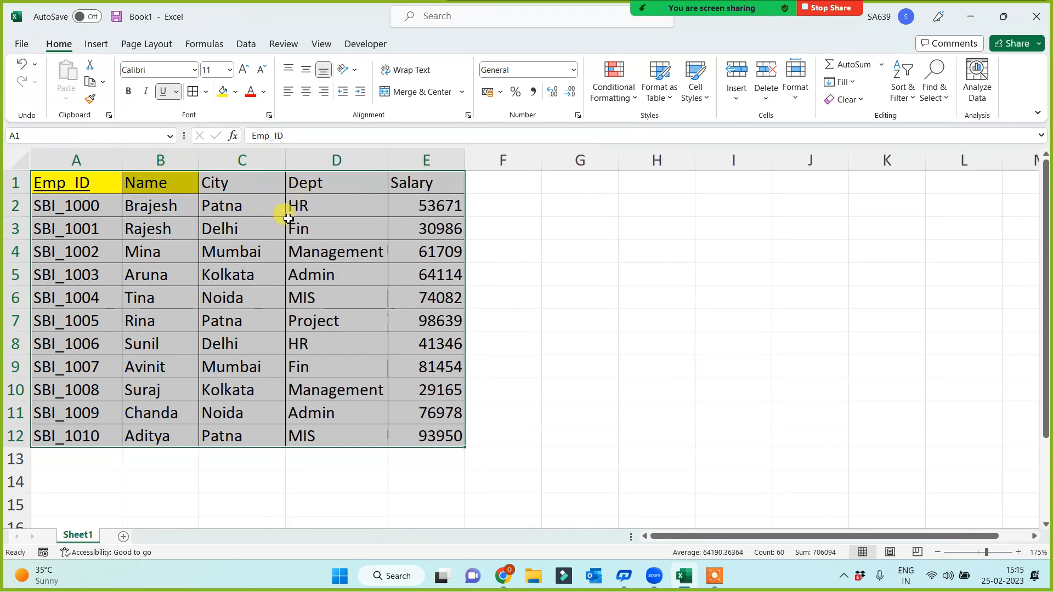
- Fill the City, Dept and Salary header cells C1:E1 with yellow
left_click(329, 184)
left_click_drag(437, 188, 227, 183)
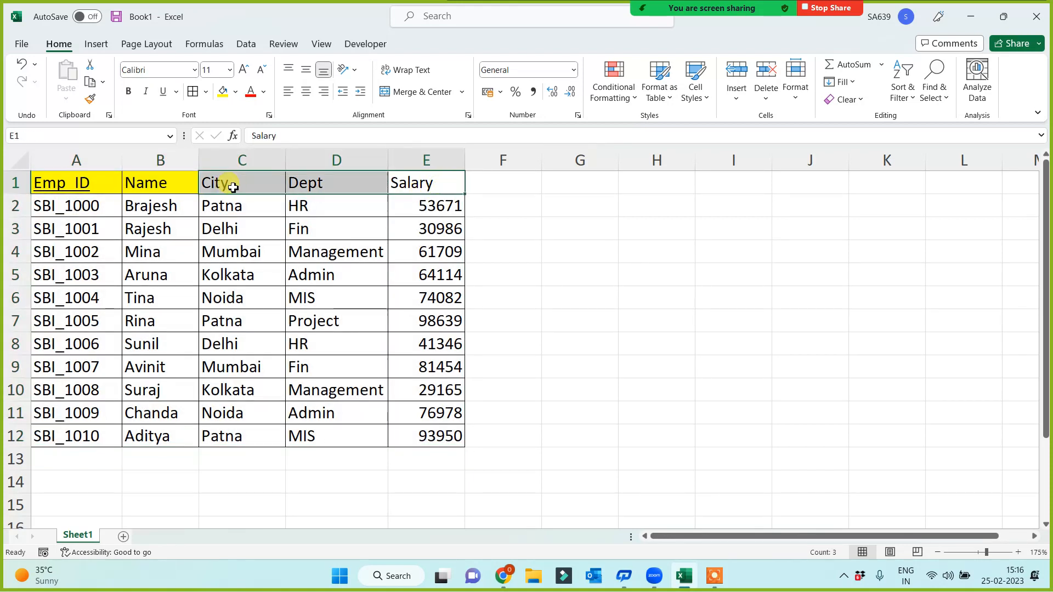
left_click(223, 91)
left_click(666, 259)
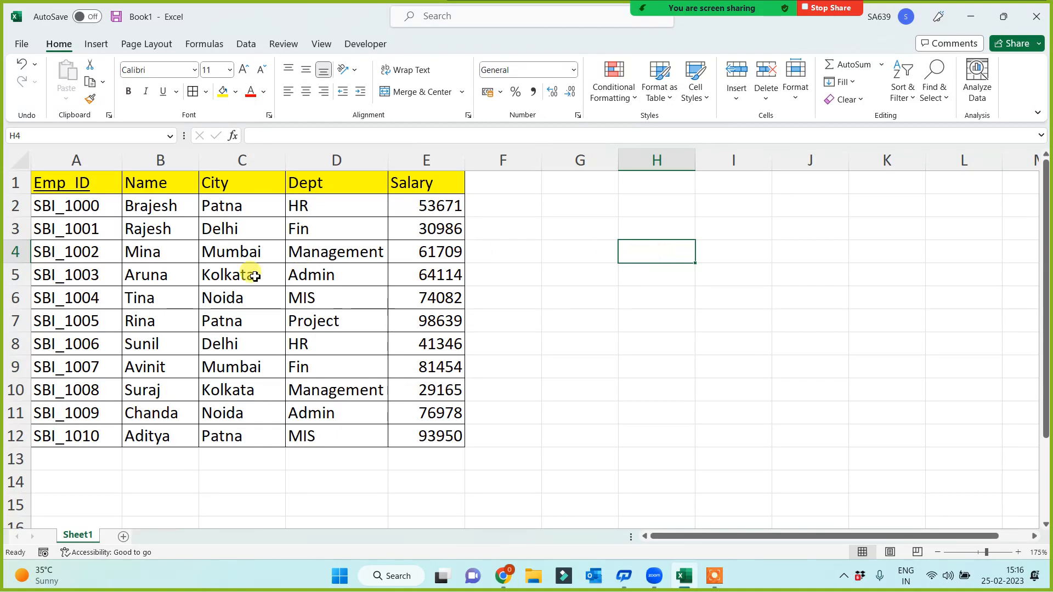
- Copy the Emp_ID header with IDs SBI_1002, SBI_1006, SBI_1008 and SBI_1010 from column A, and paste them starting at G6
left_click_drag(74, 189, 419, 435)
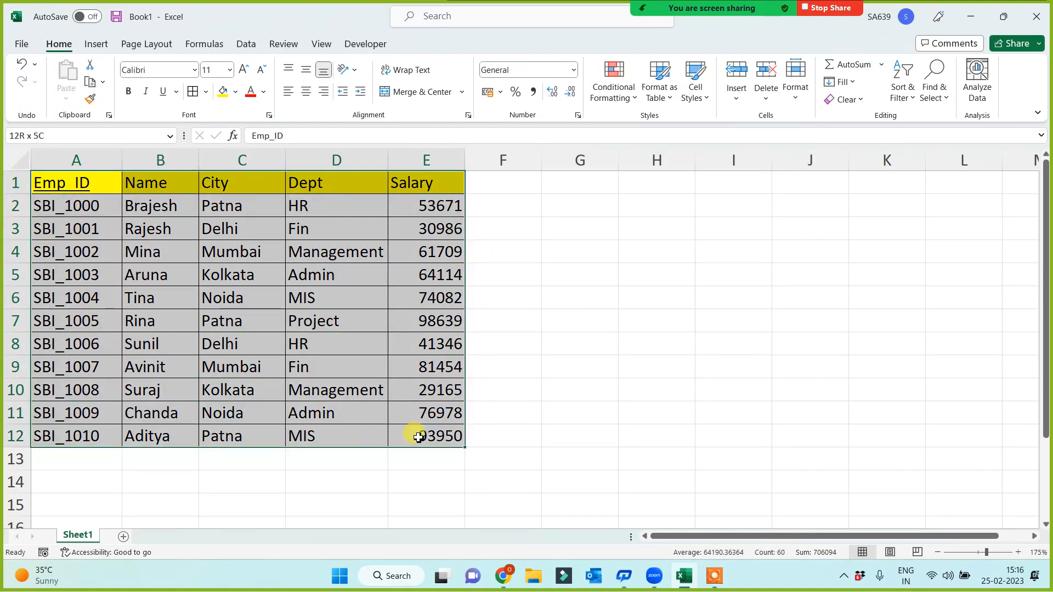
left_click(70, 185)
left_click(76, 257, "ctrl")
left_click(77, 343, "ctrl")
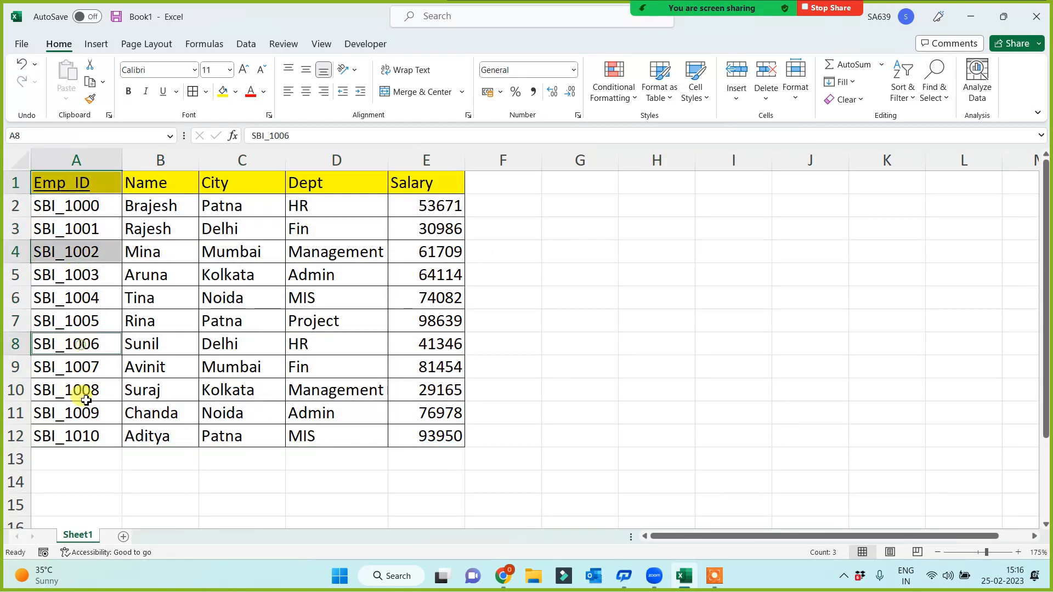
left_click(81, 393, "ctrl")
left_click(86, 434, "ctrl")
key("ctrl+c")
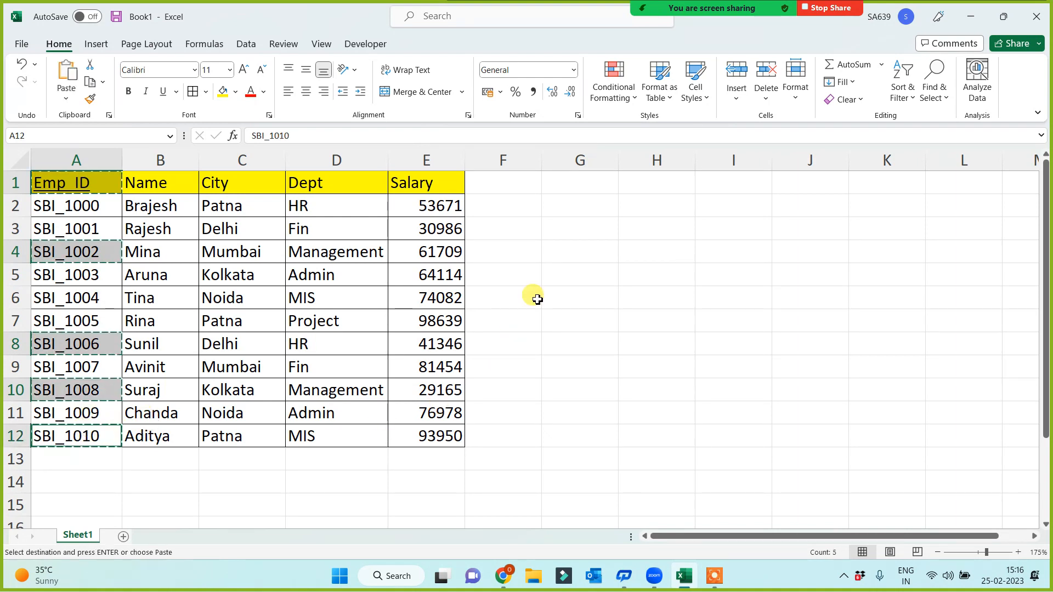
left_click(566, 293)
key("ctrl+v")
- Move the pasted Emp_ID header from G6 up to G5, leaving a blank row above the IDs
left_click(583, 306)
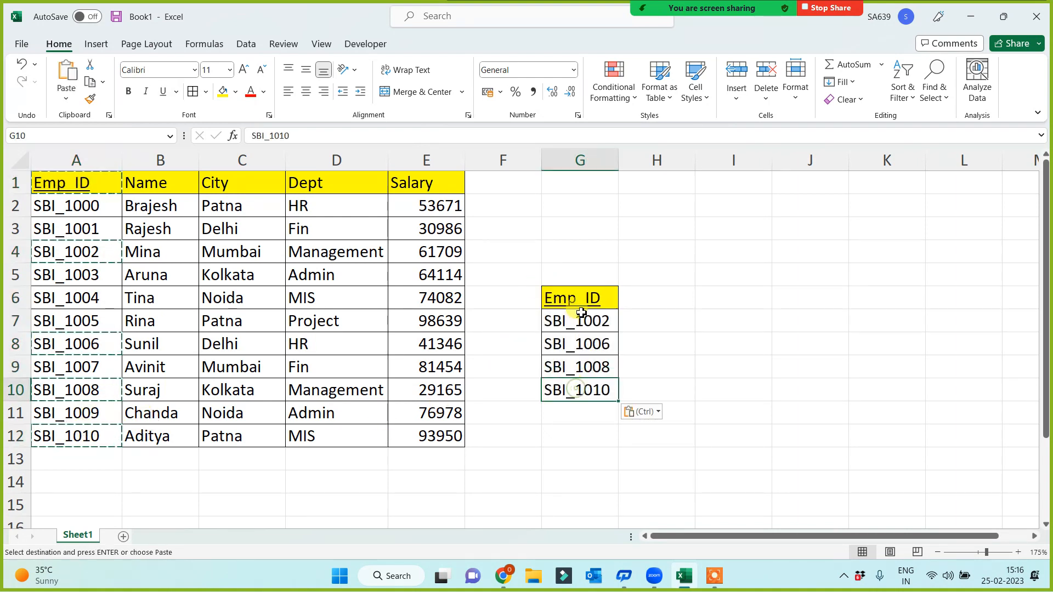
left_click(578, 274)
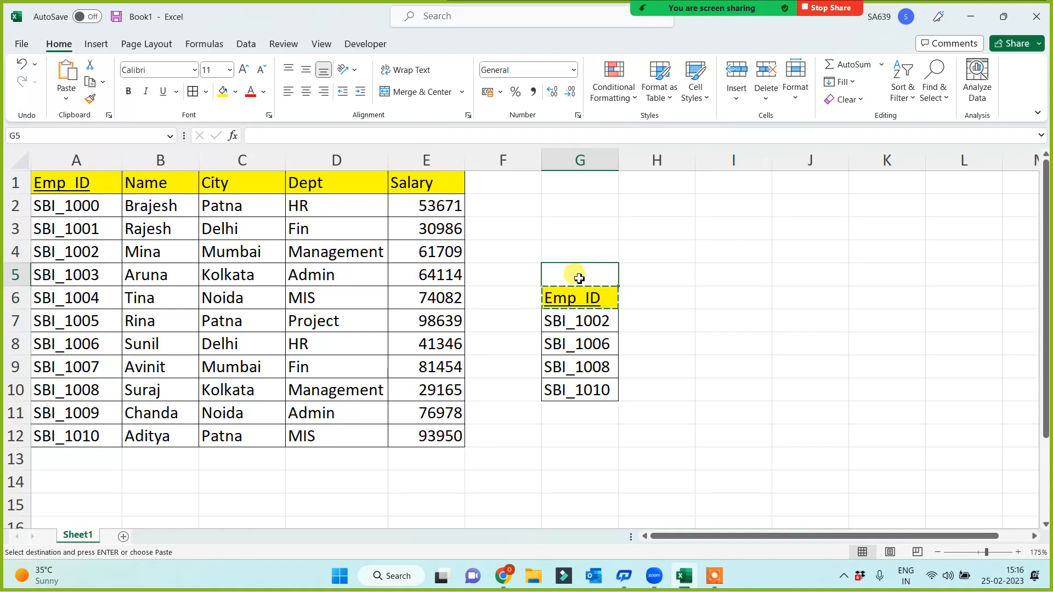
key("Escape")
key("ctrl+z")
left_click_drag(585, 321, 576, 388)
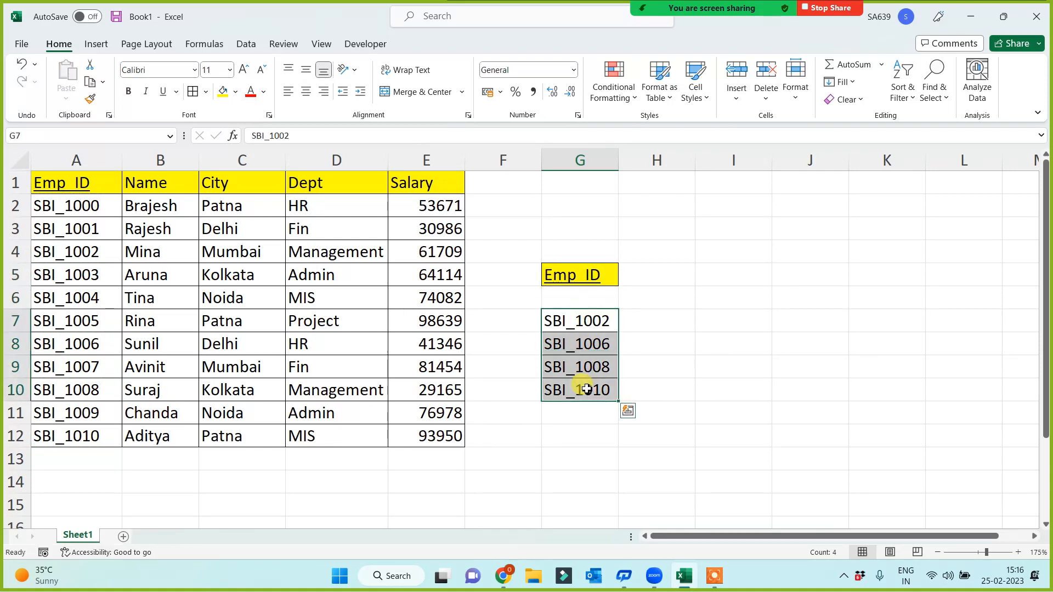
- Copy the Salary header from E1 into H5, beside the Emp_ID header
left_click(413, 184)
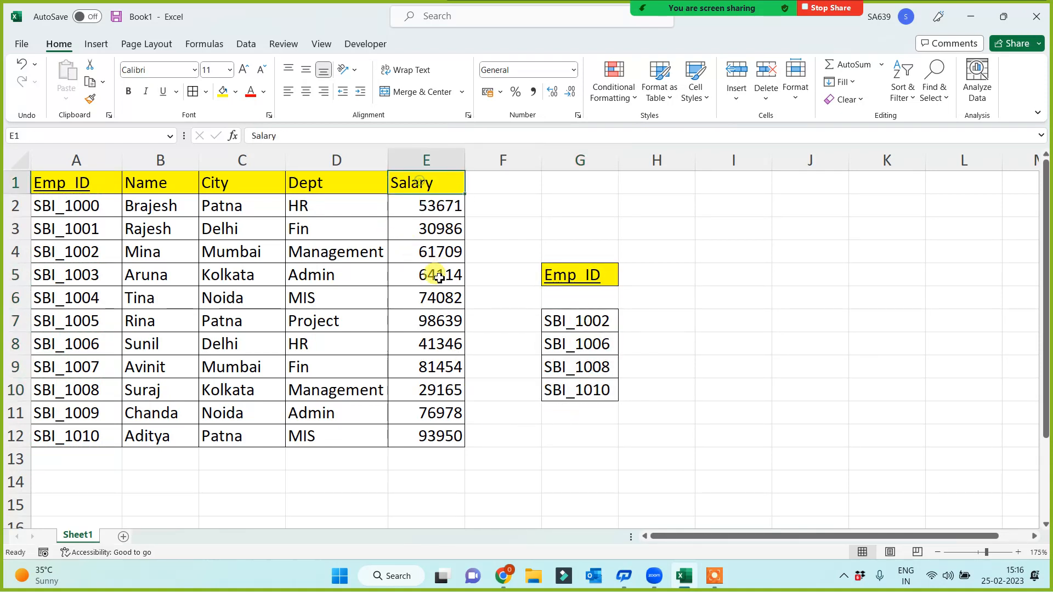
key("ctrl+c")
left_click(647, 274)
key("ctrl+v")
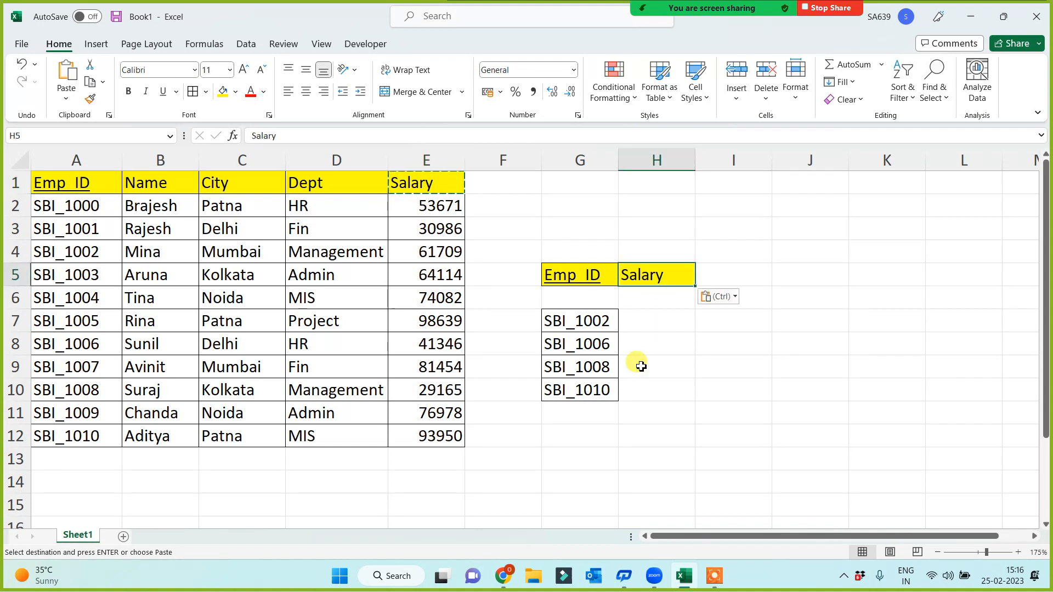
- Widen column G slightly and clear the copy selection on the Salary header
left_click_drag(587, 319, 582, 387)
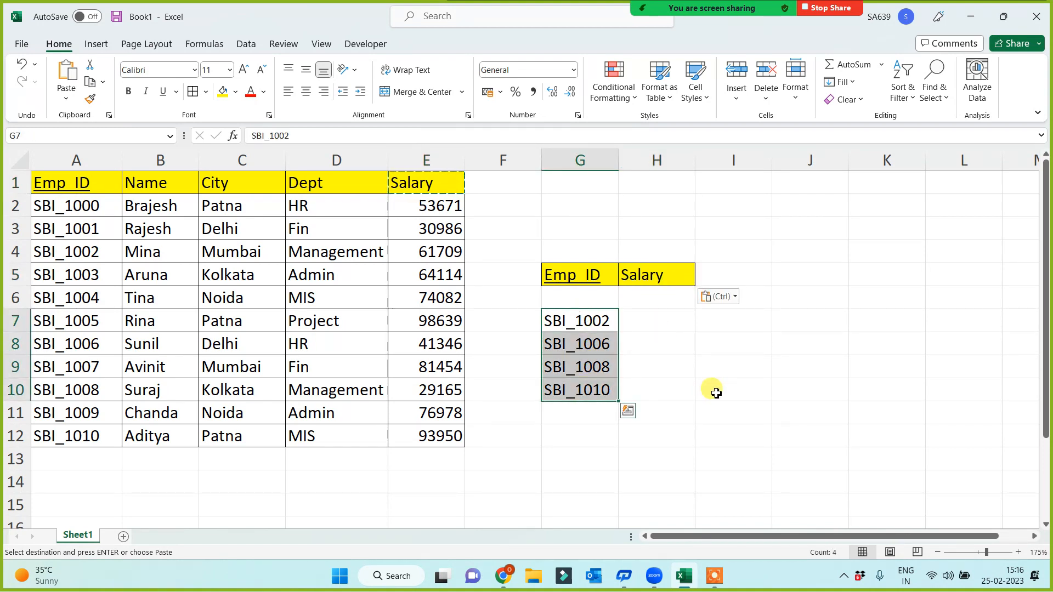
left_click(580, 443)
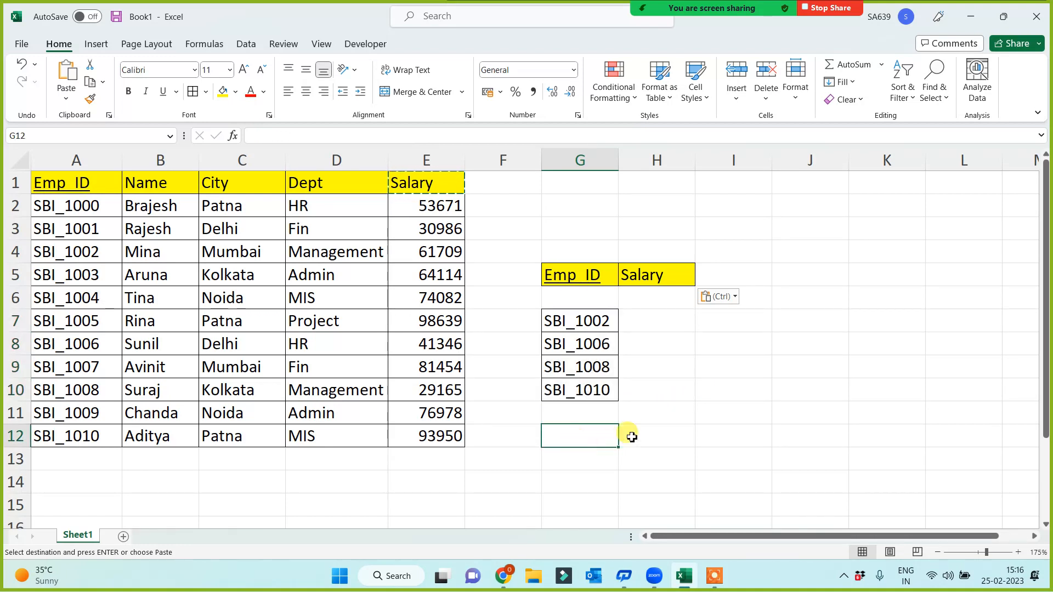
left_click(658, 321)
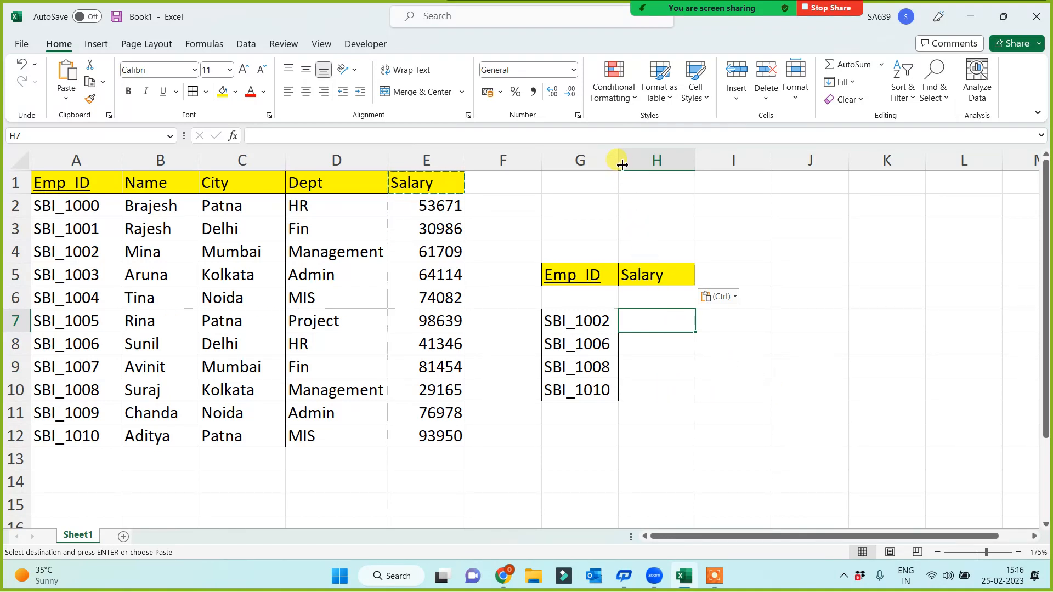
left_click_drag(618, 161, 635, 164)
key("Escape")
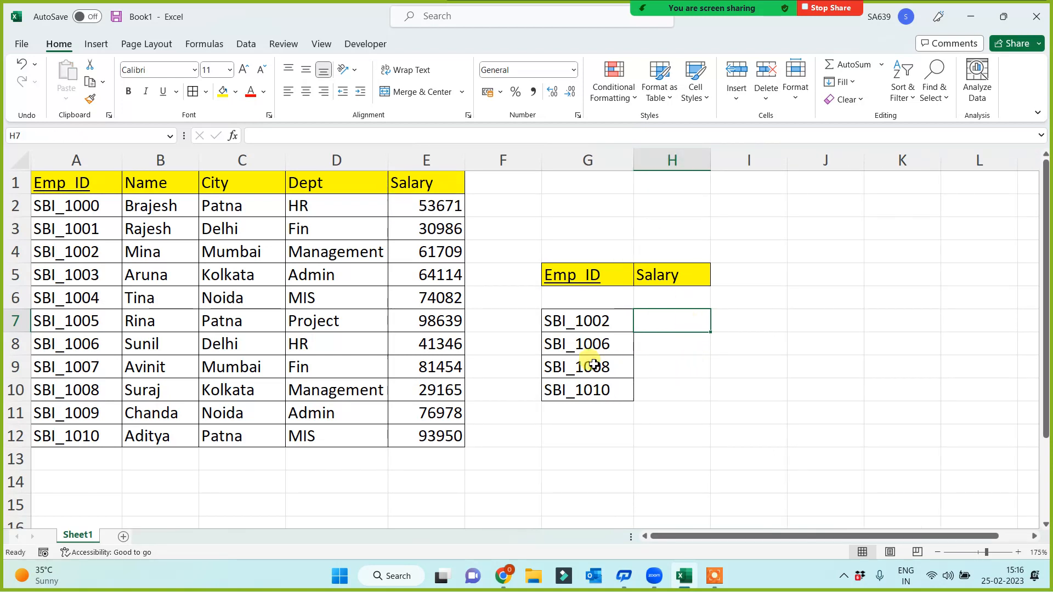
left_click(569, 279)
left_click_drag(572, 321, 571, 391)
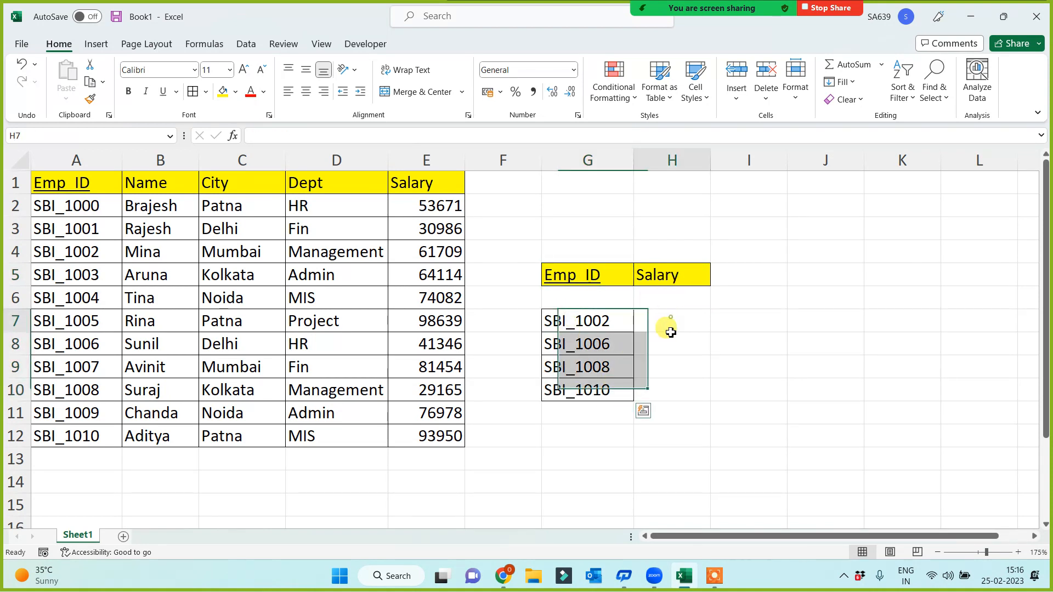
left_click_drag(667, 326, 668, 394)
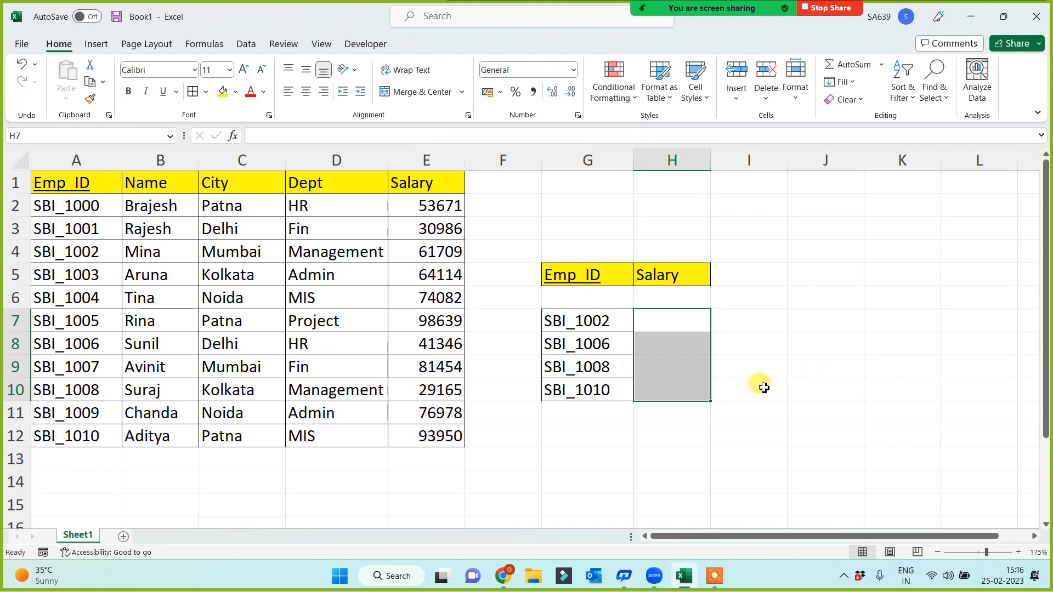
- Enter the label "1. Manual" in G1 above the lookup table
left_click(591, 182)
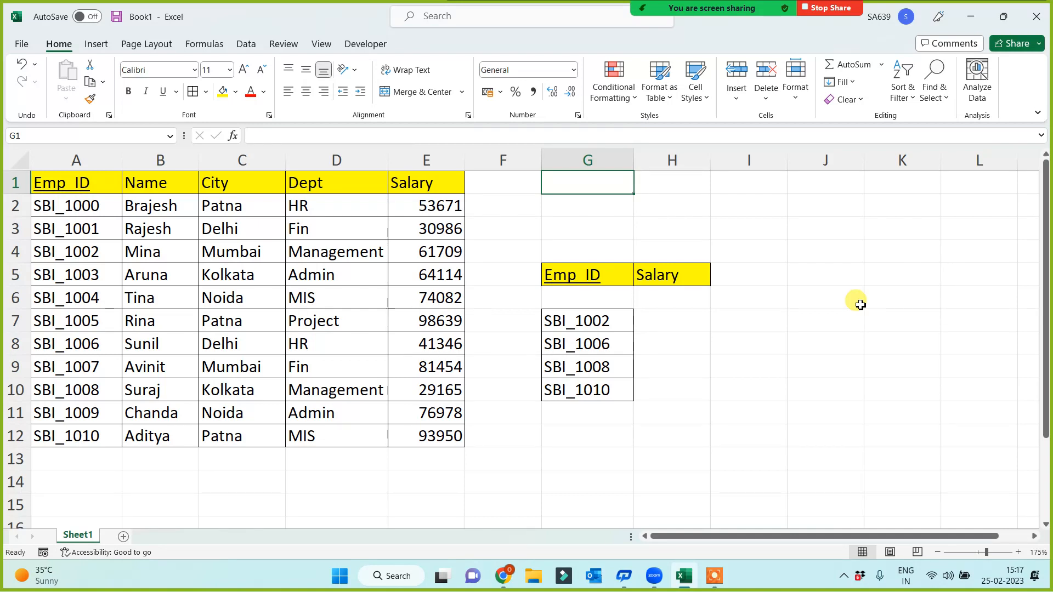
type("1")
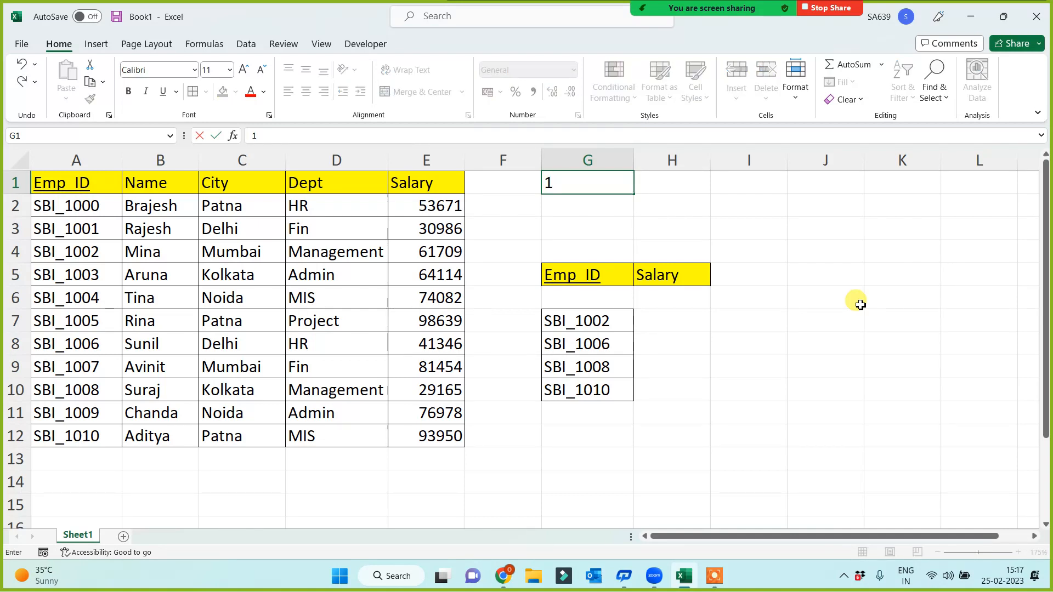
type(". Manual")
left_click(791, 387)
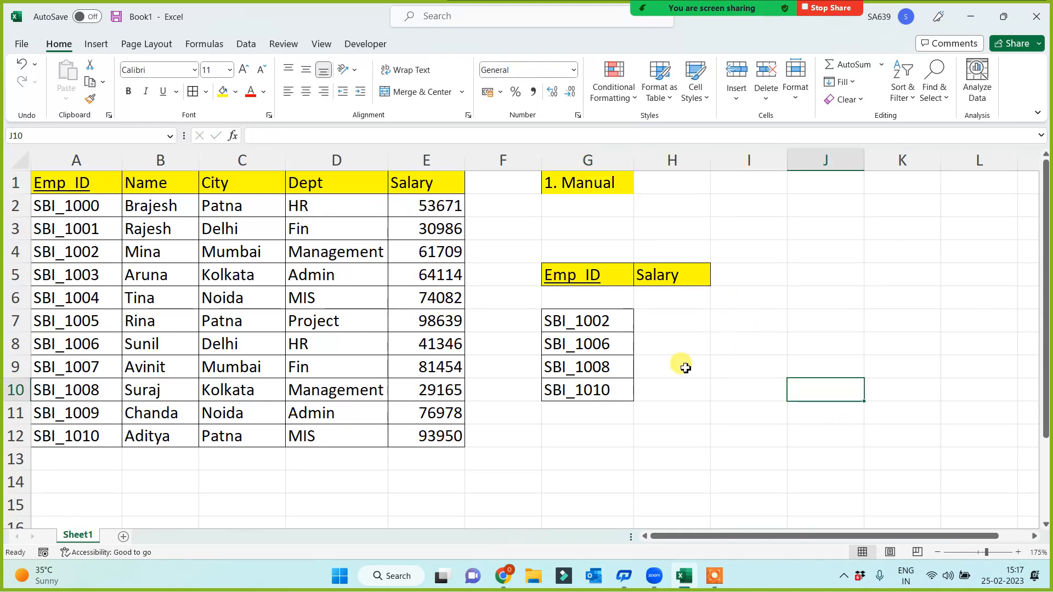
- Locate SBI_1002 in the employee table and copy its salary from E4 into H7
left_click_drag(606, 323, 601, 404)
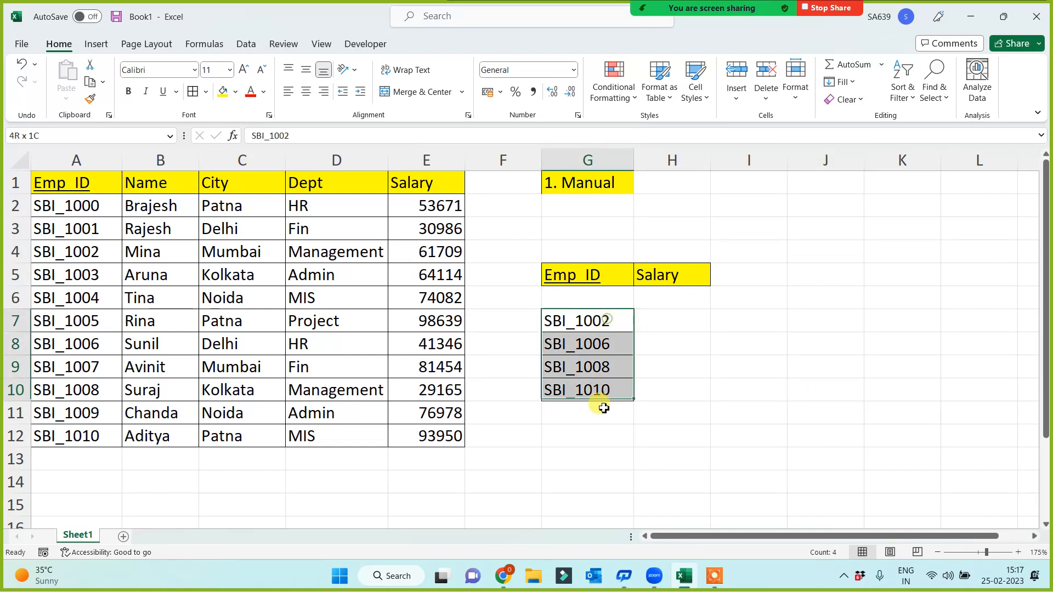
left_click(596, 329)
left_click(84, 173)
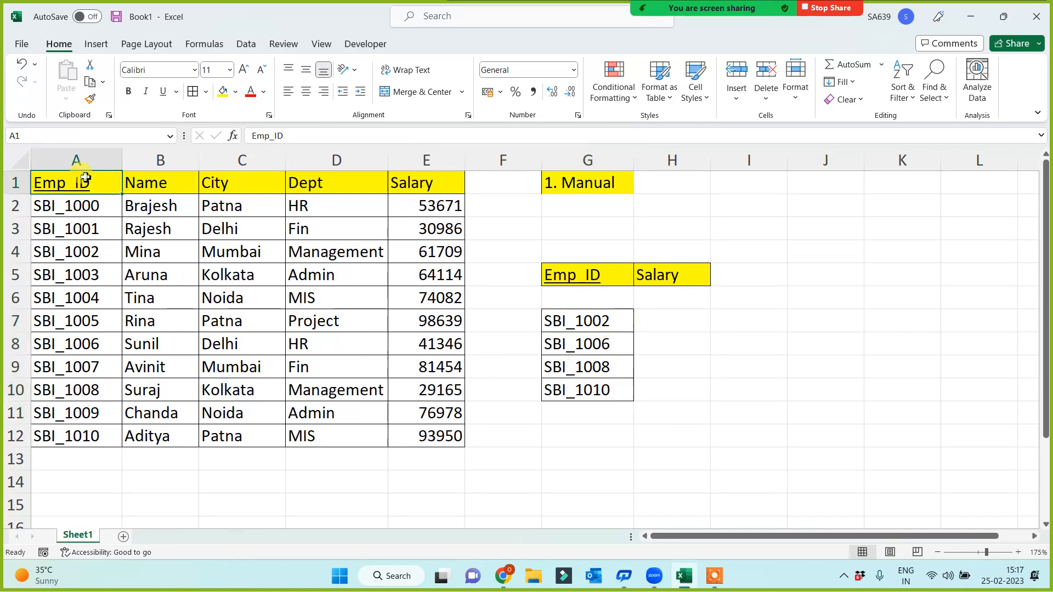
left_click(77, 205)
left_click(77, 231)
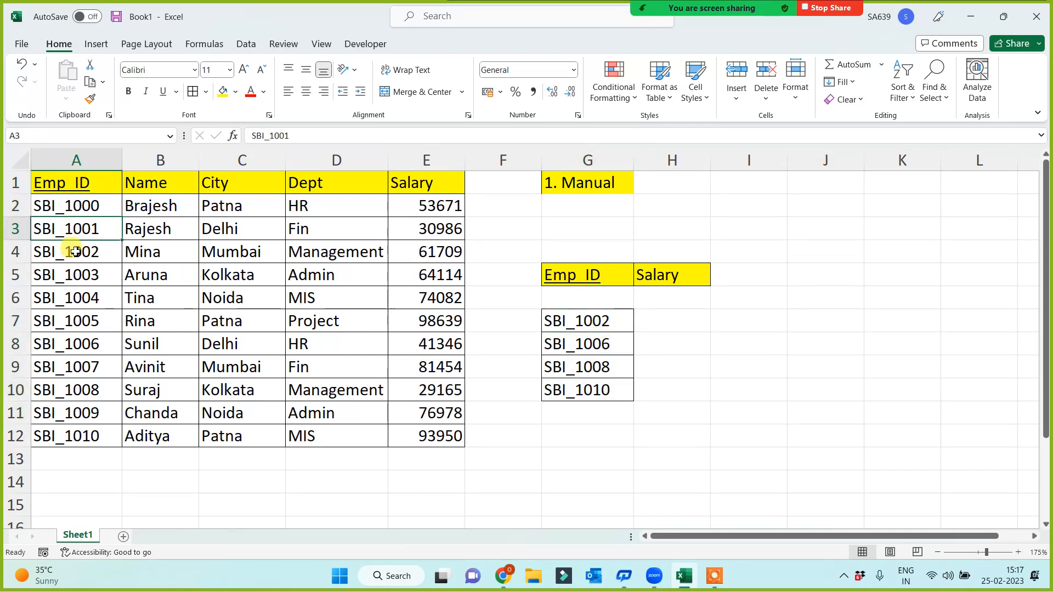
left_click(72, 246)
left_click(447, 251)
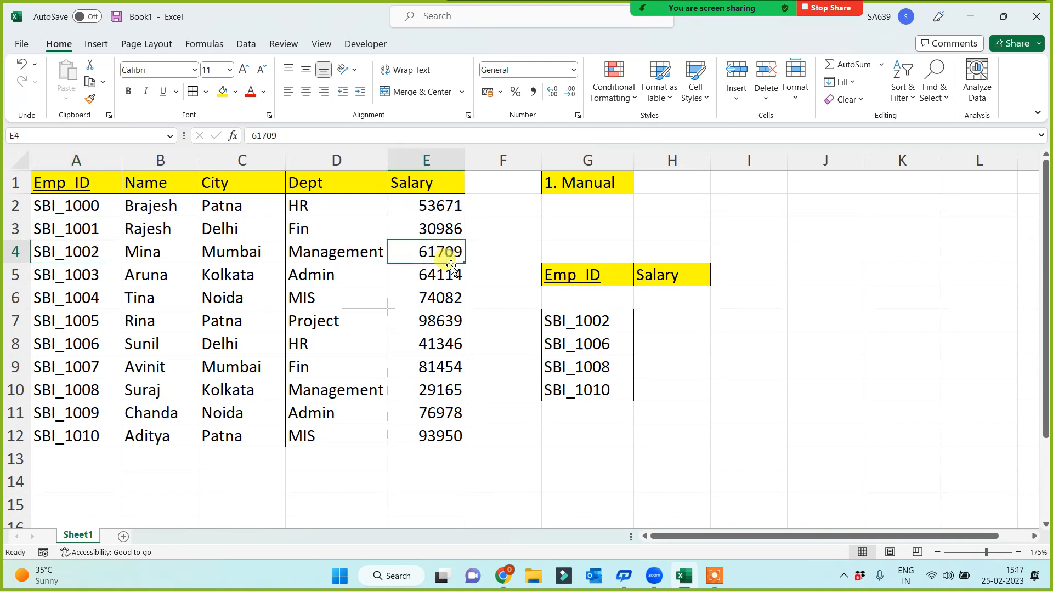
key("ctrl+c")
left_click(655, 322)
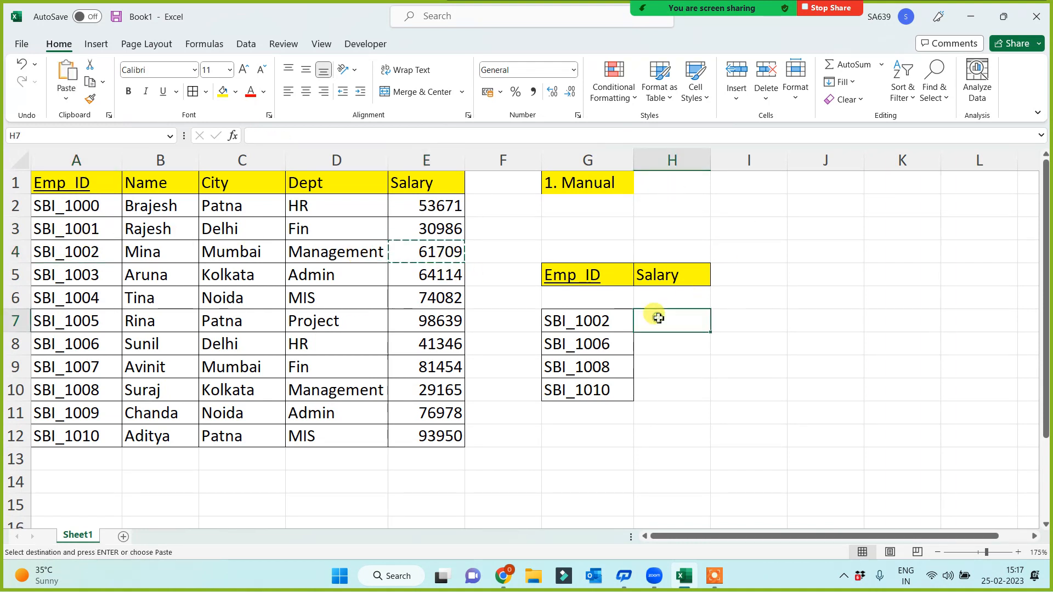
key("ctrl+v")
- Locate SBI_1006 in the employee table and copy its salary from E8 into H8
left_click(574, 349)
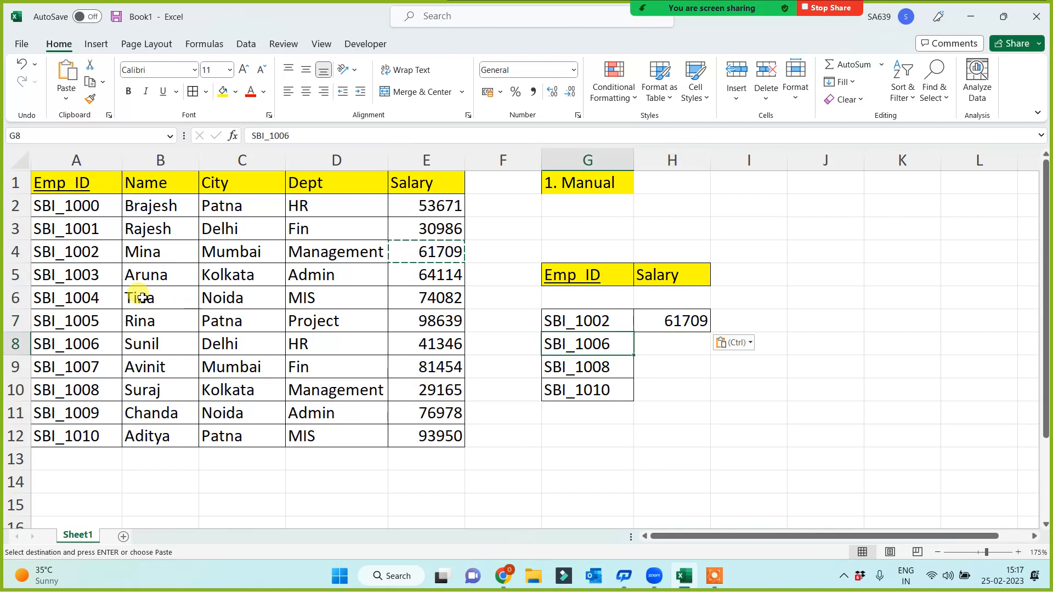
left_click(96, 341)
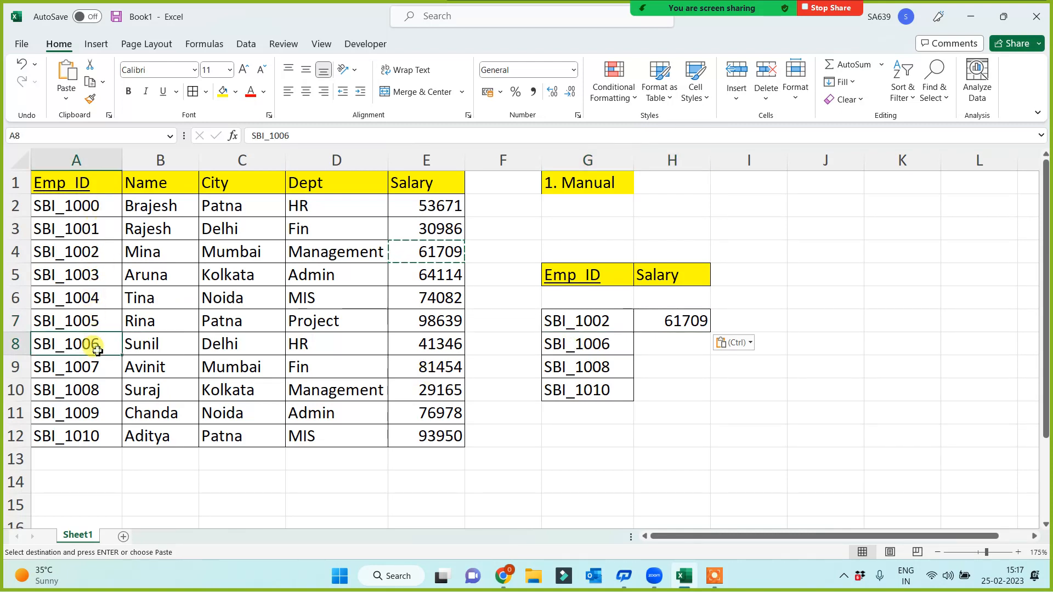
left_click(435, 344)
key("ctrl+c")
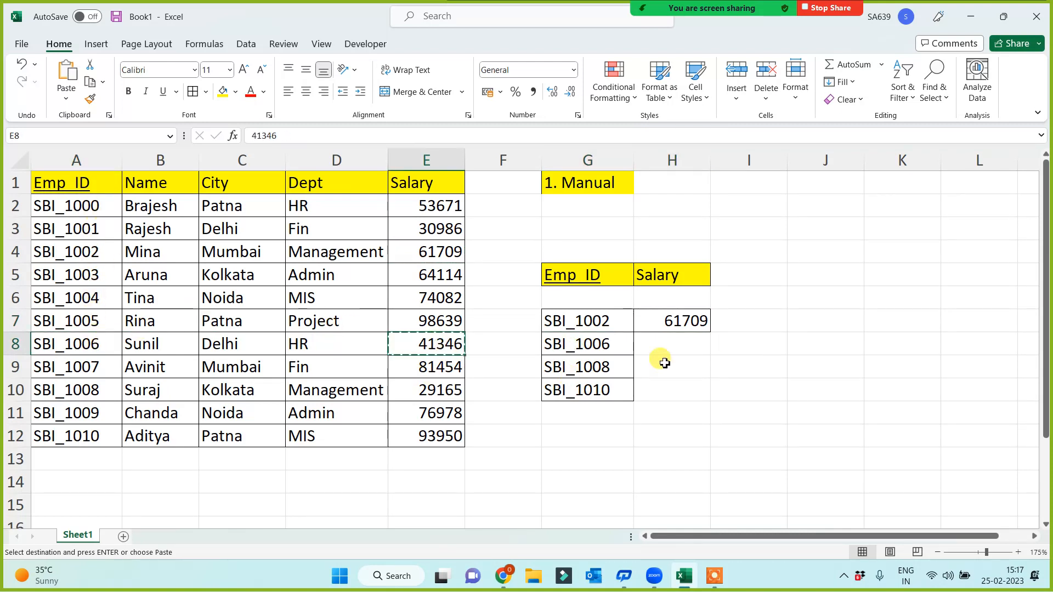
left_click(678, 346)
key("ctrl+v")
- Enter the note "Data + Que = Small in Size" in H1 and autofit column H to it
left_click(664, 183)
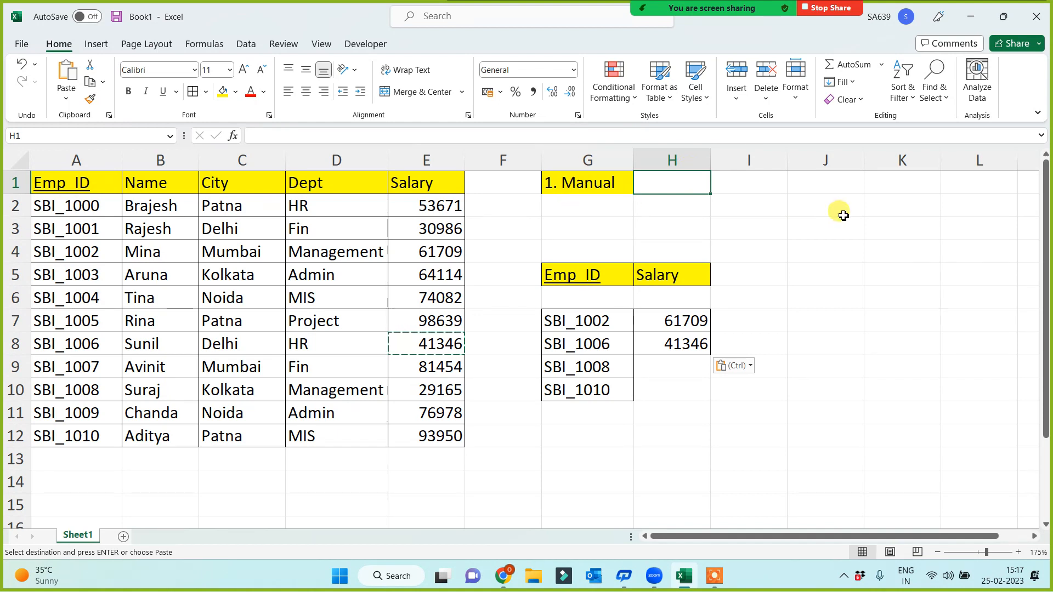
key("Escape")
type("Data + Que = Small in Size")
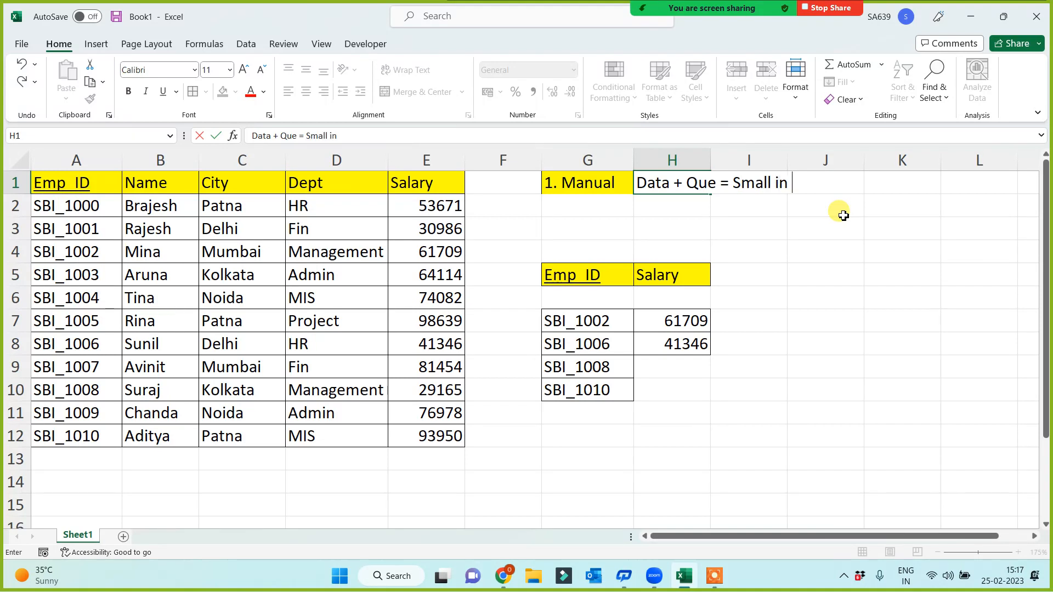
left_click(824, 299)
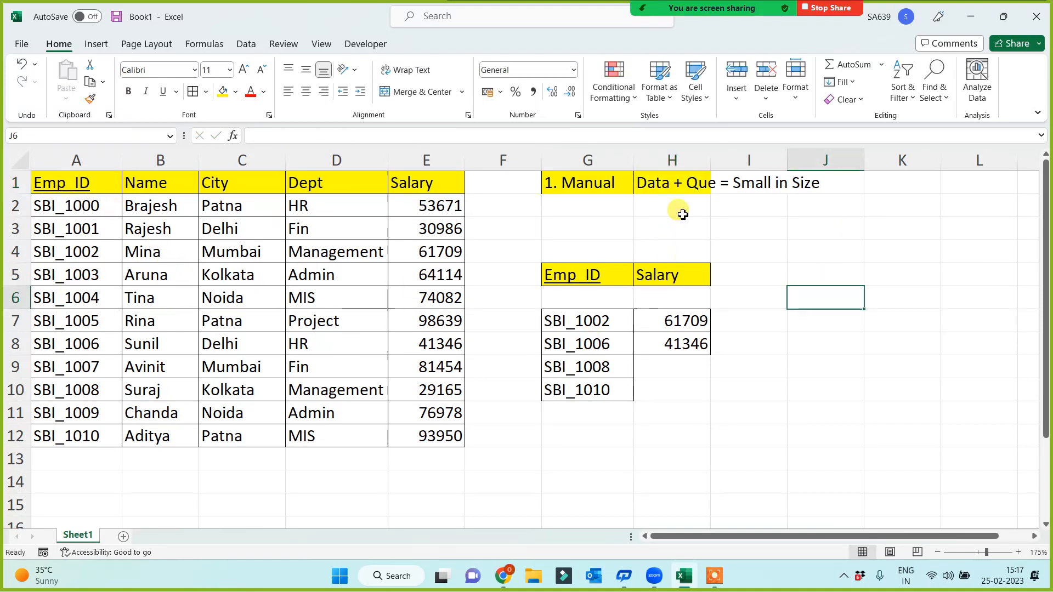
double_click(711, 159)
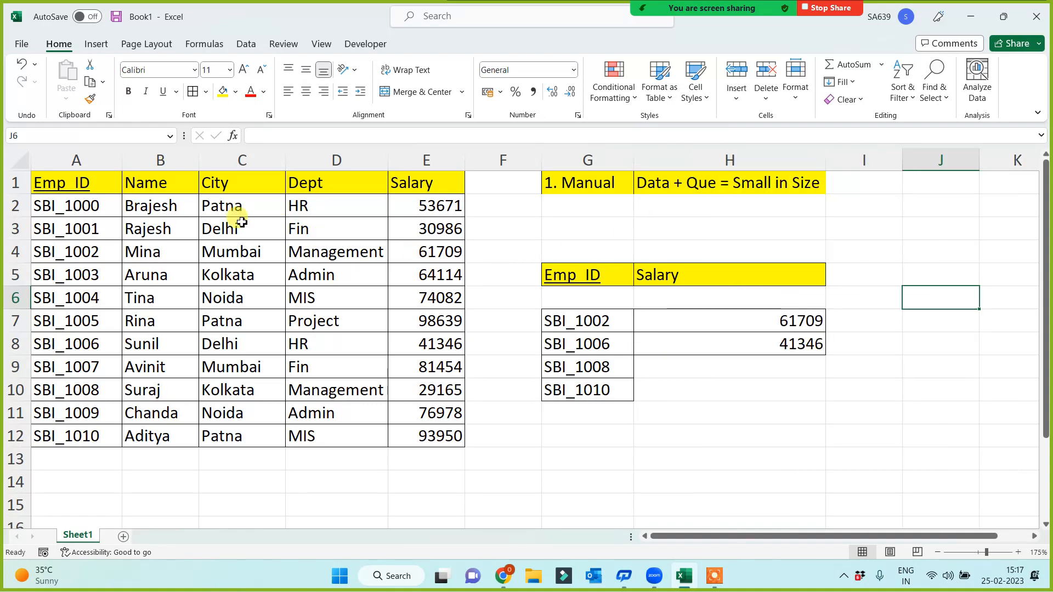
left_click_drag(71, 181, 449, 437)
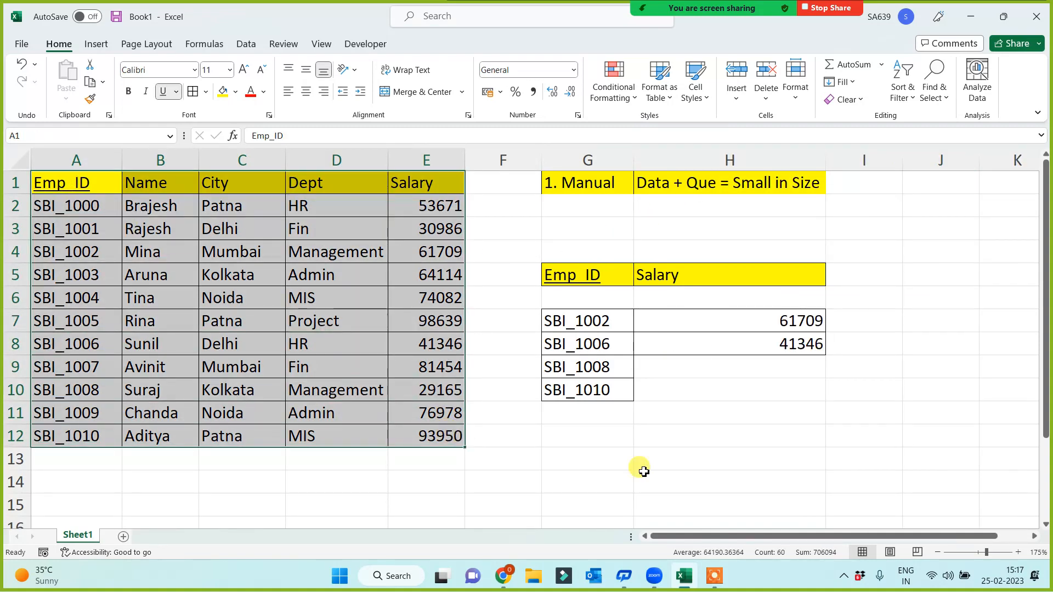
left_click(685, 459)
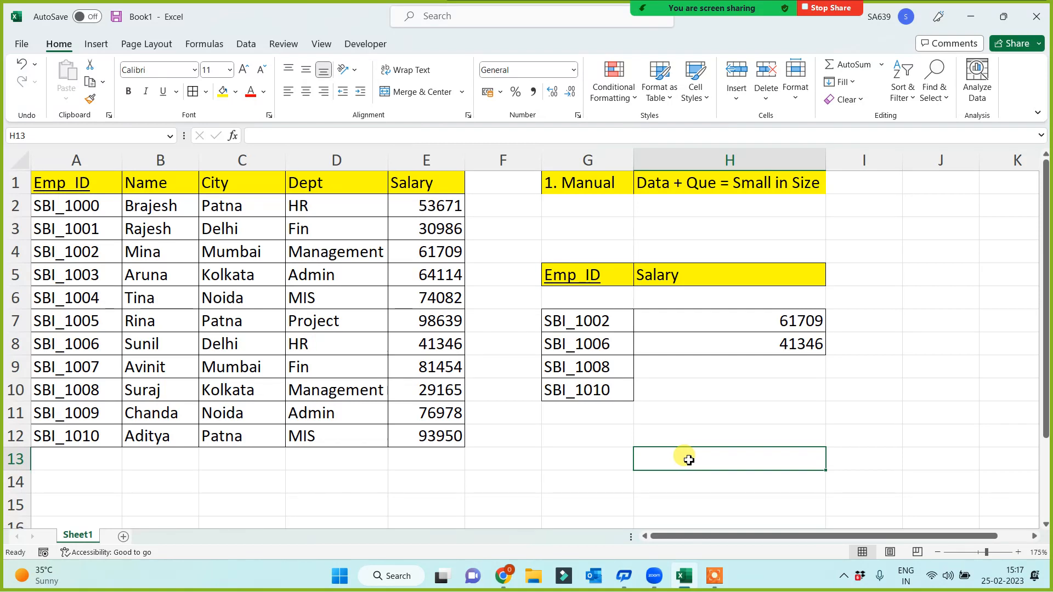
- Enter the label "2. Find (Ctrl + F)" in G2 and autofit column G to it
left_click(566, 202)
type("2")
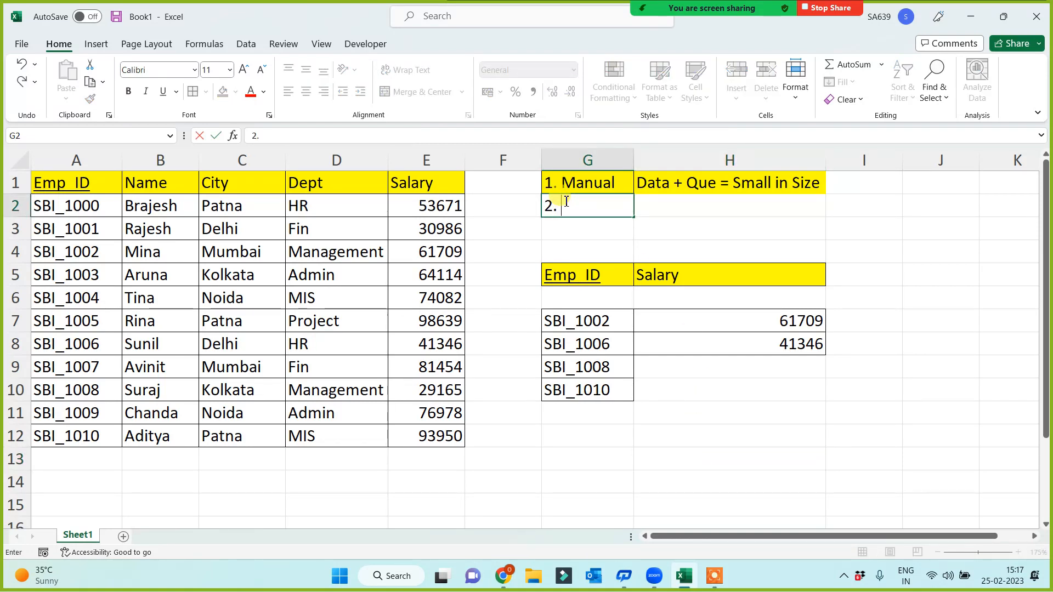
type(". Find ")
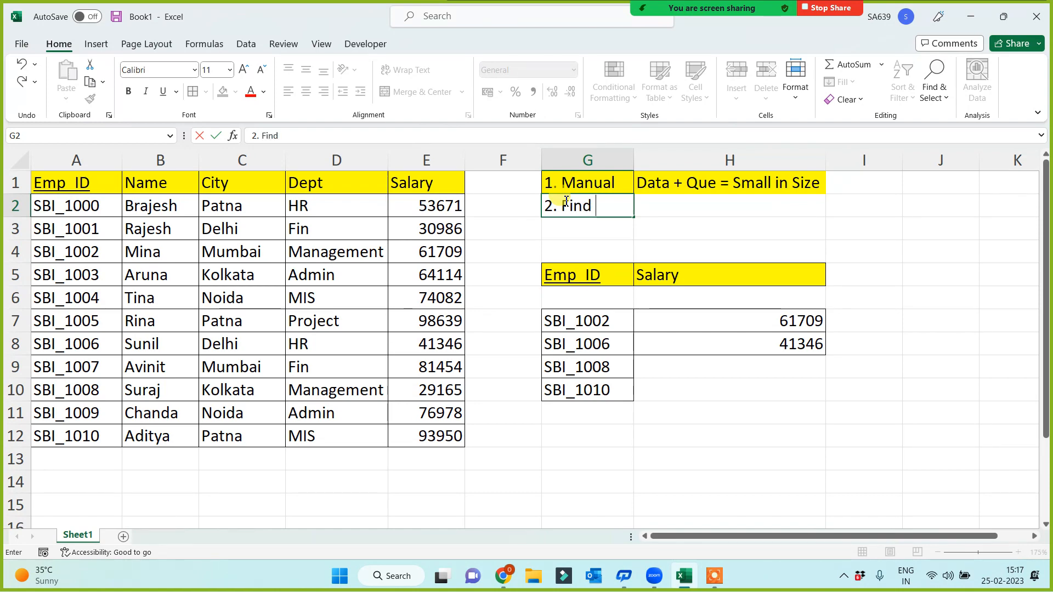
type("(Ctrl +")
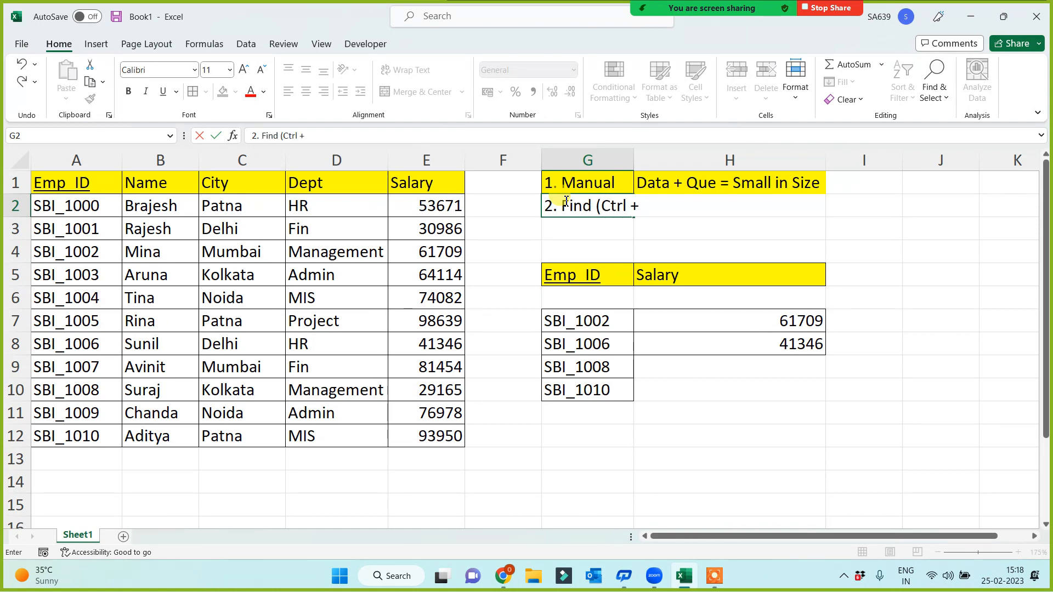
type(" F")
key("Return")
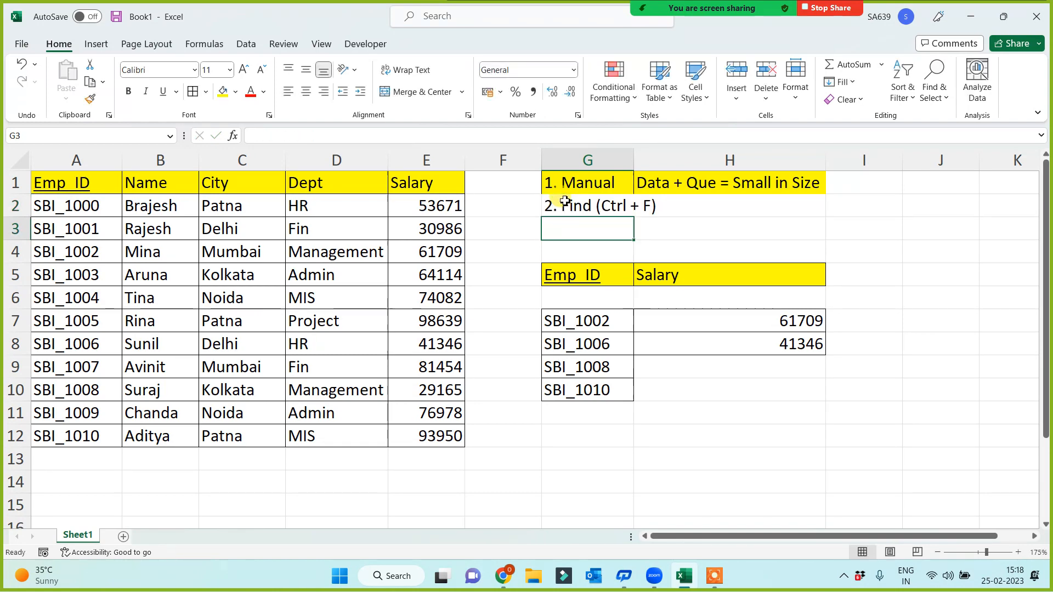
double_click(633, 159)
left_click(600, 207)
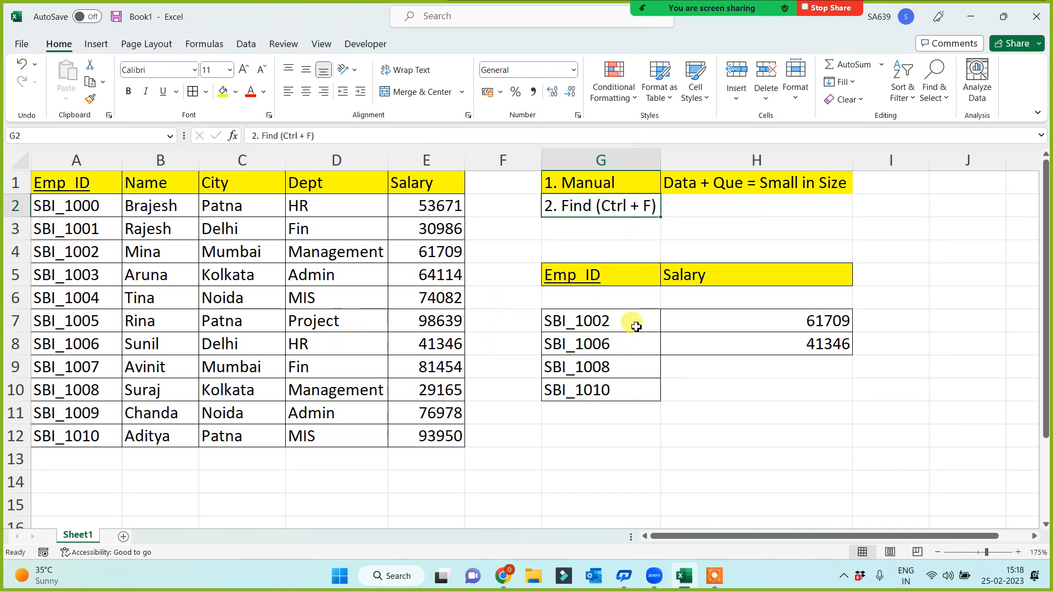
left_click_drag(631, 325, 645, 410)
left_click(737, 382)
left_click(779, 366)
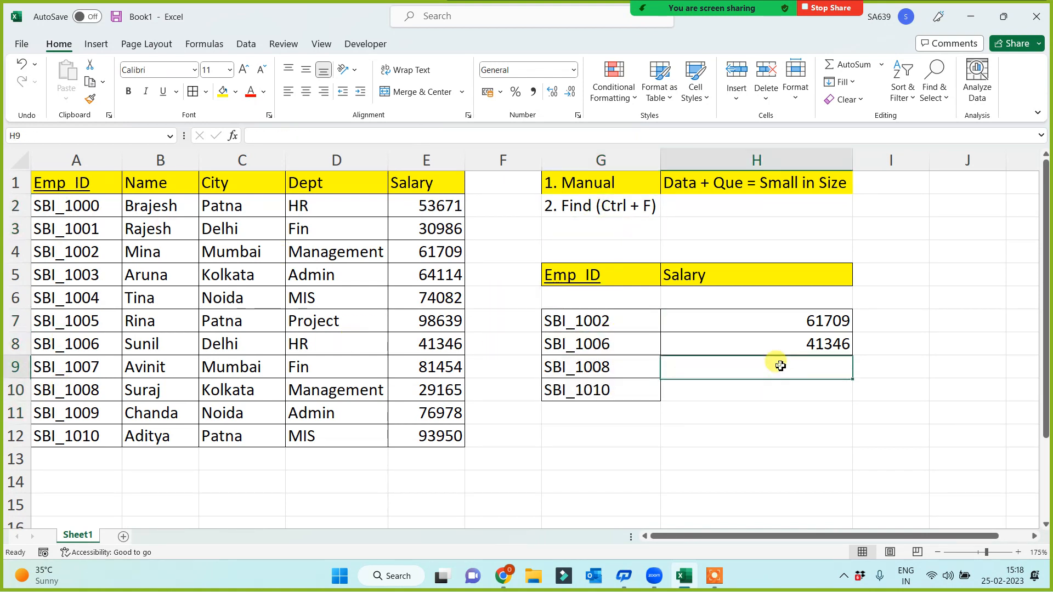
- Copy SBI_1008 from G9 and search for it in the Emp_ID column A with Find
left_click(597, 367)
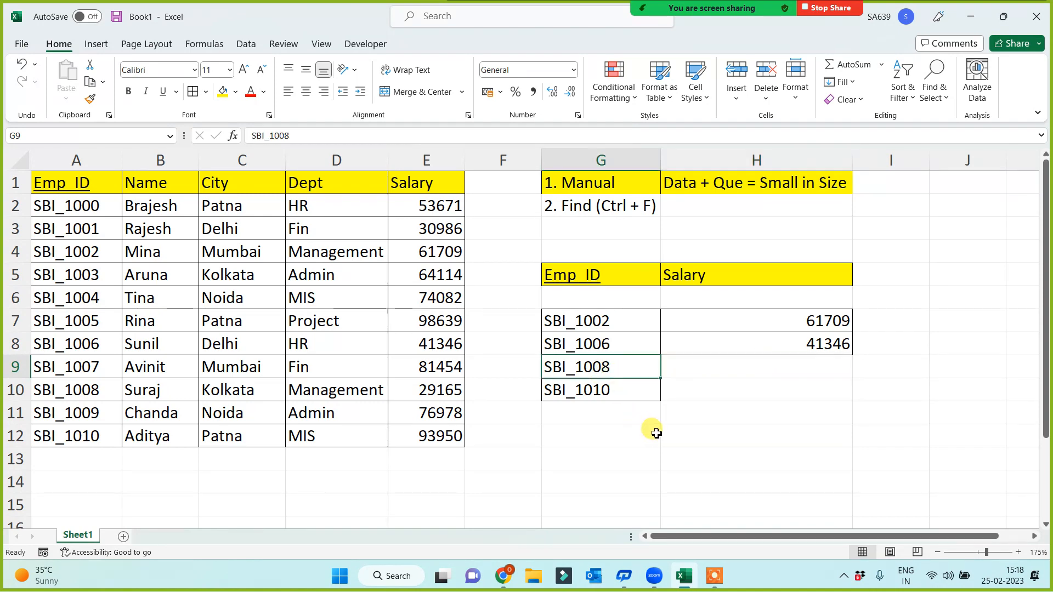
key("ctrl+c")
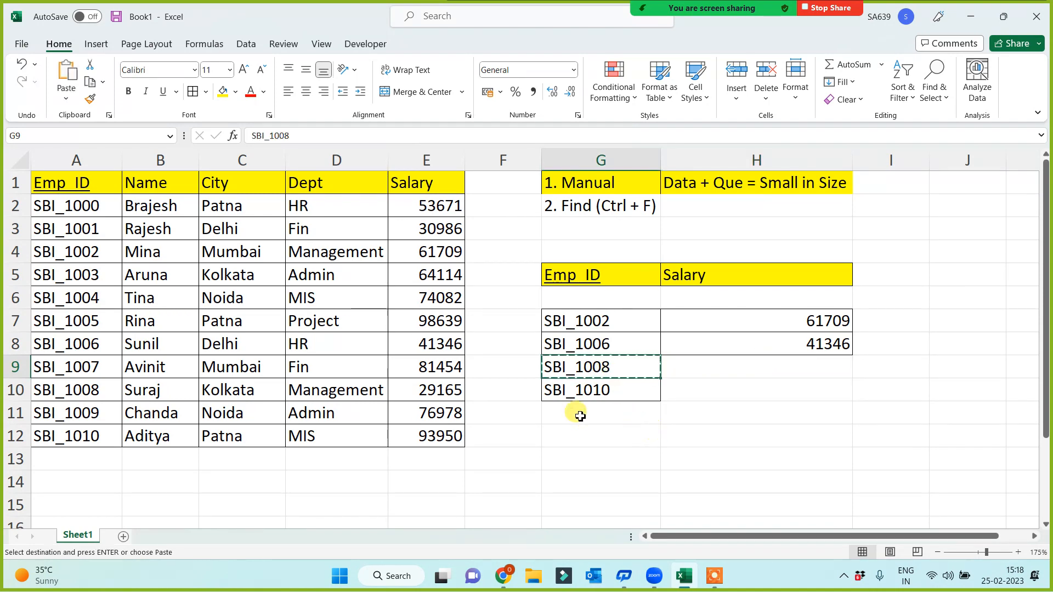
left_click(77, 159)
key("ctrl+f")
key("ctrl+v")
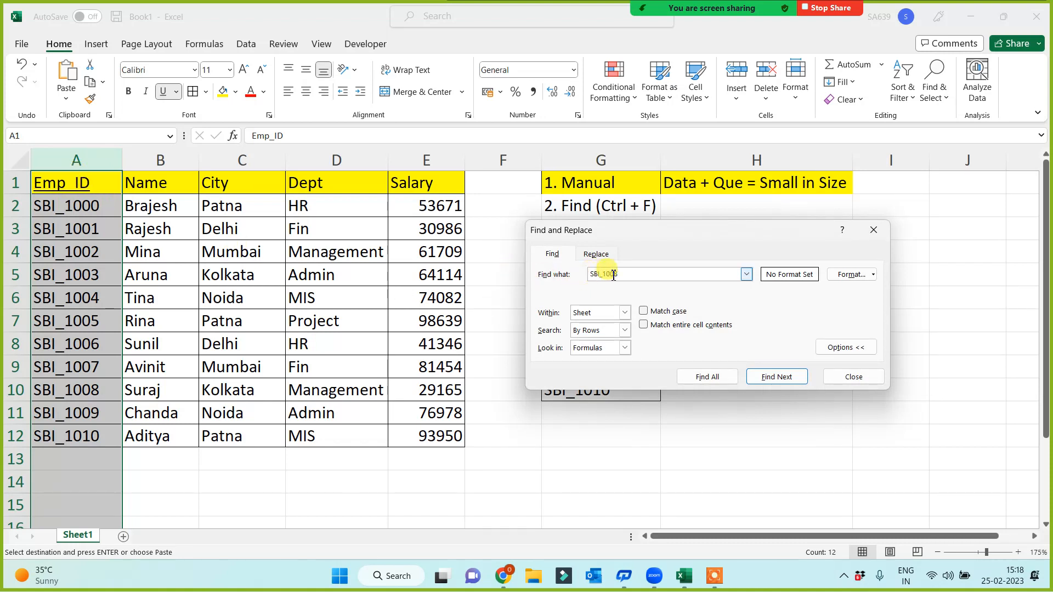
left_click(786, 376)
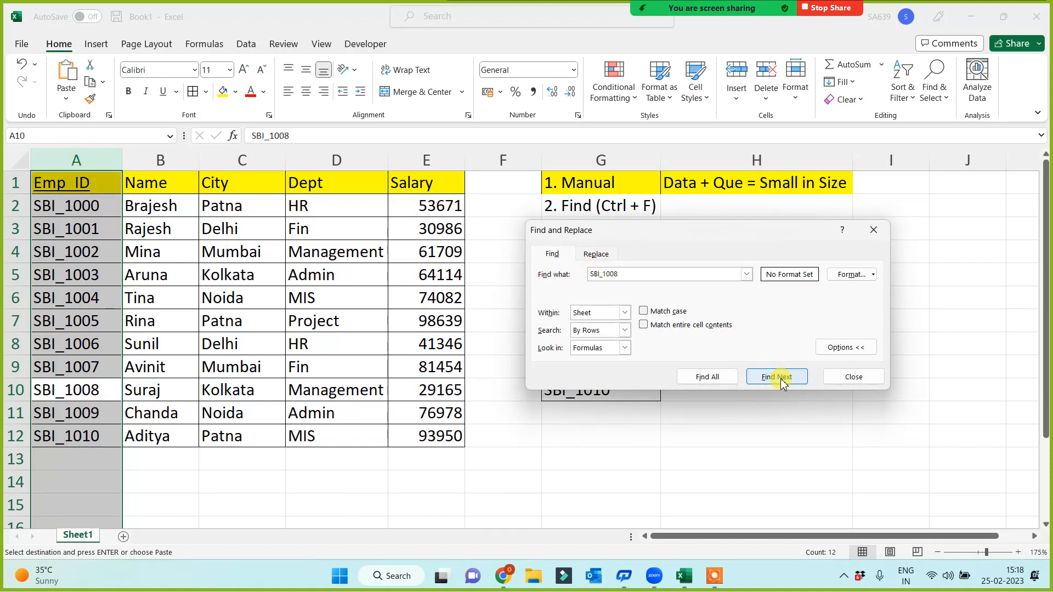
key("Escape")
- Copy the salary of SBI_1008 from E10 into H9 of the lookup table
left_click(64, 387)
left_click(439, 397)
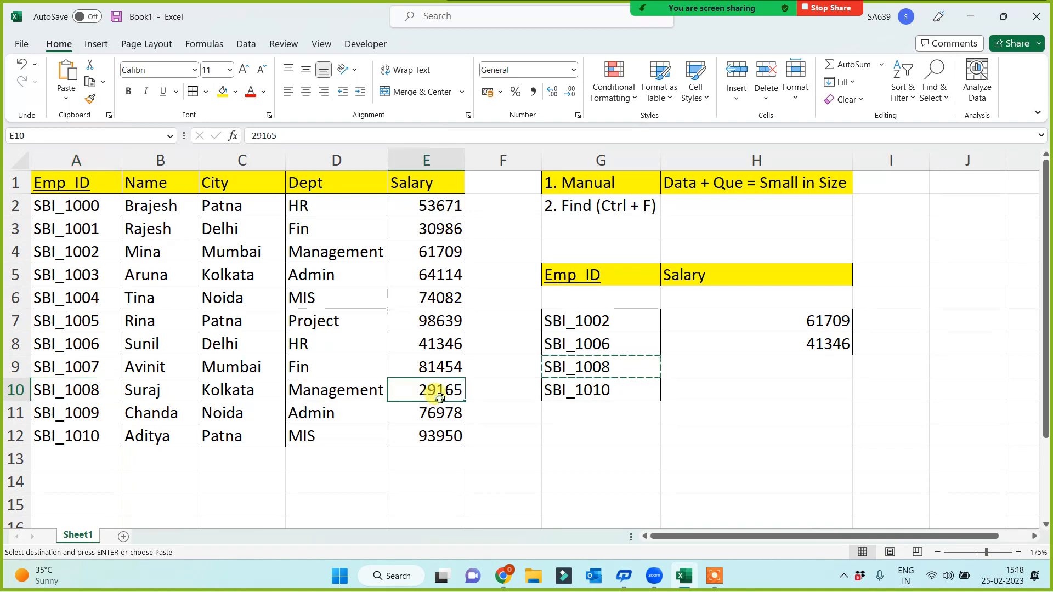
key("ctrl+c")
left_click(806, 371)
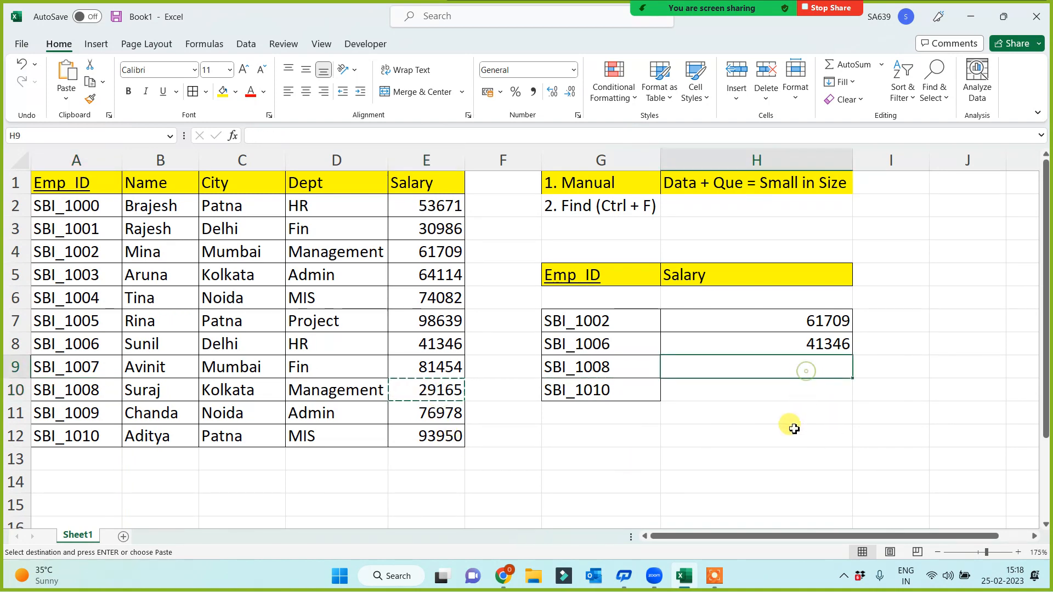
key("ctrl+v")
- Copy SBI_1010 from G10 and search for it in the Emp_ID column A with Find
left_click(575, 392)
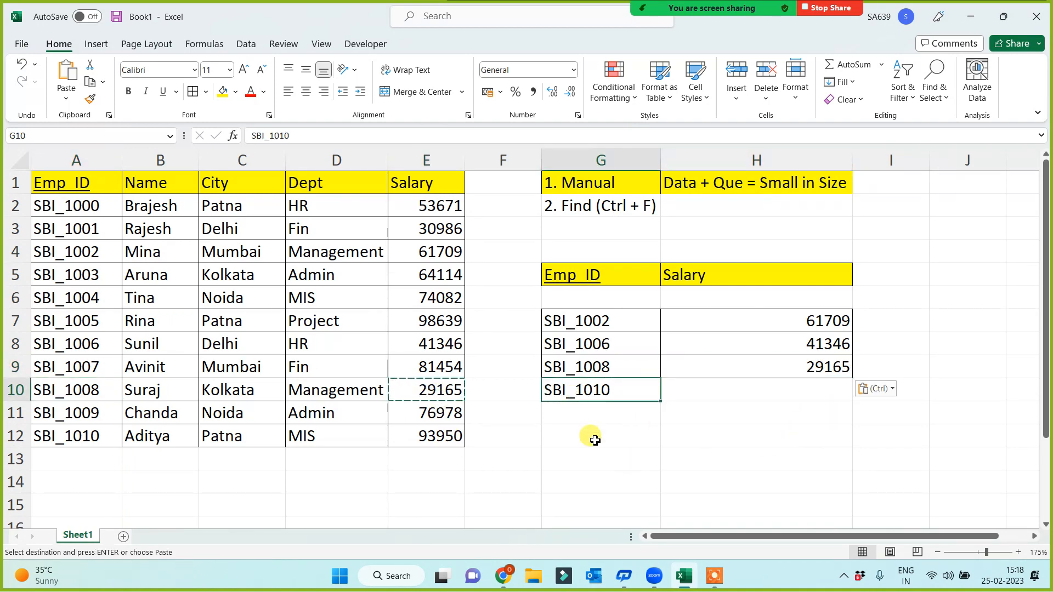
key("ctrl+c")
left_click(82, 163)
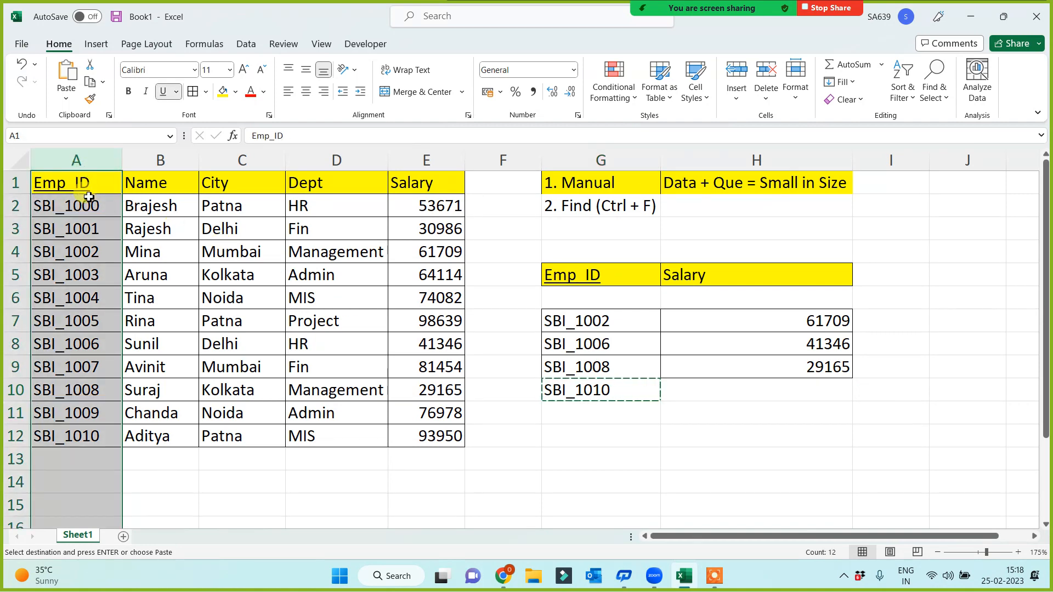
key("ctrl+f")
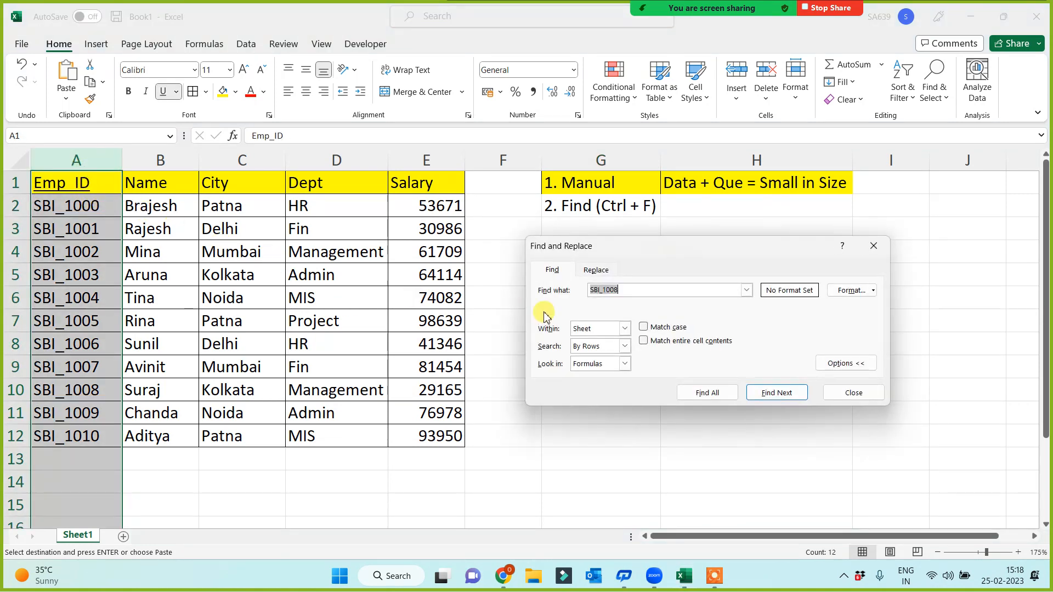
key("ctrl+v")
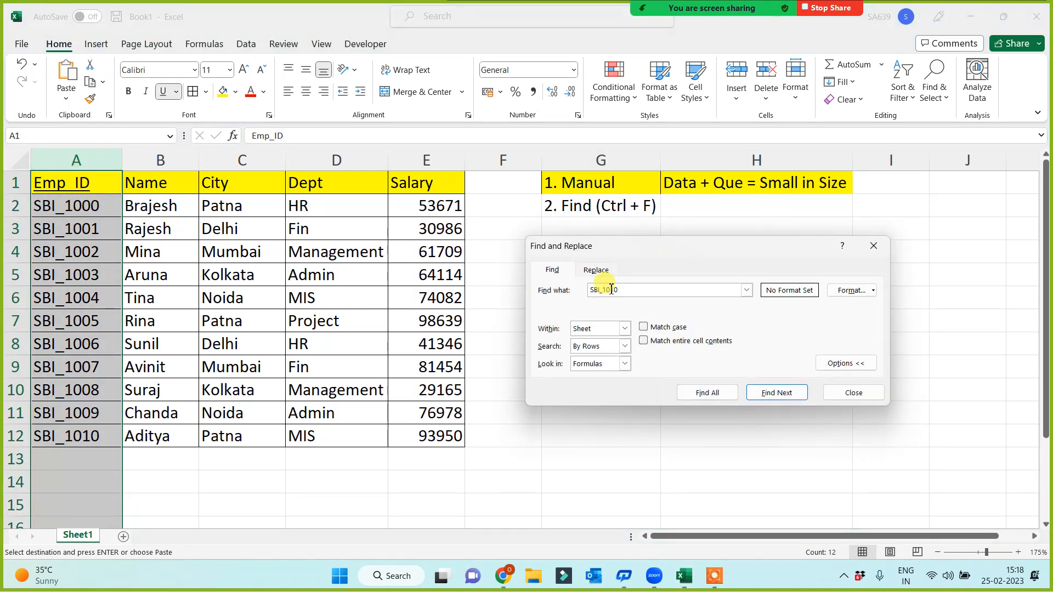
left_click(785, 393)
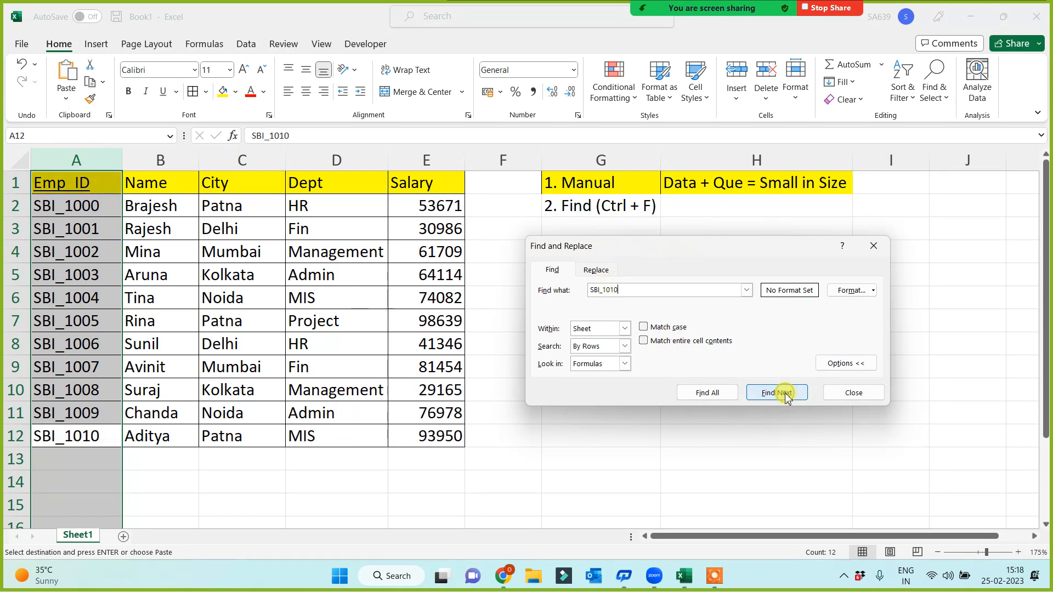
left_click(854, 396)
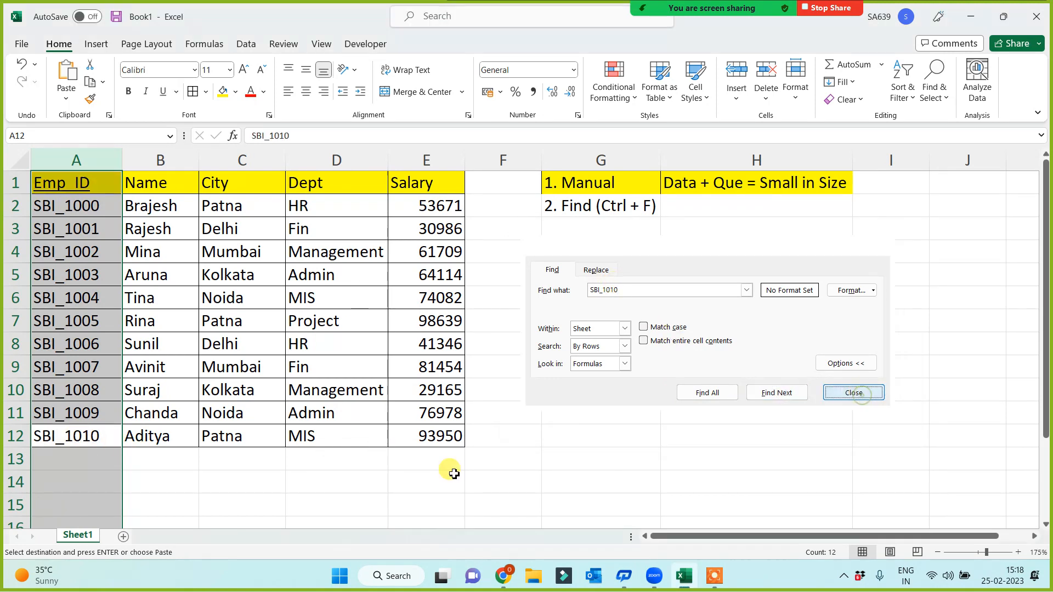
- Copy the salary of SBI_1010 from E12 into H10 of the lookup table
left_click(86, 441)
left_click(422, 436)
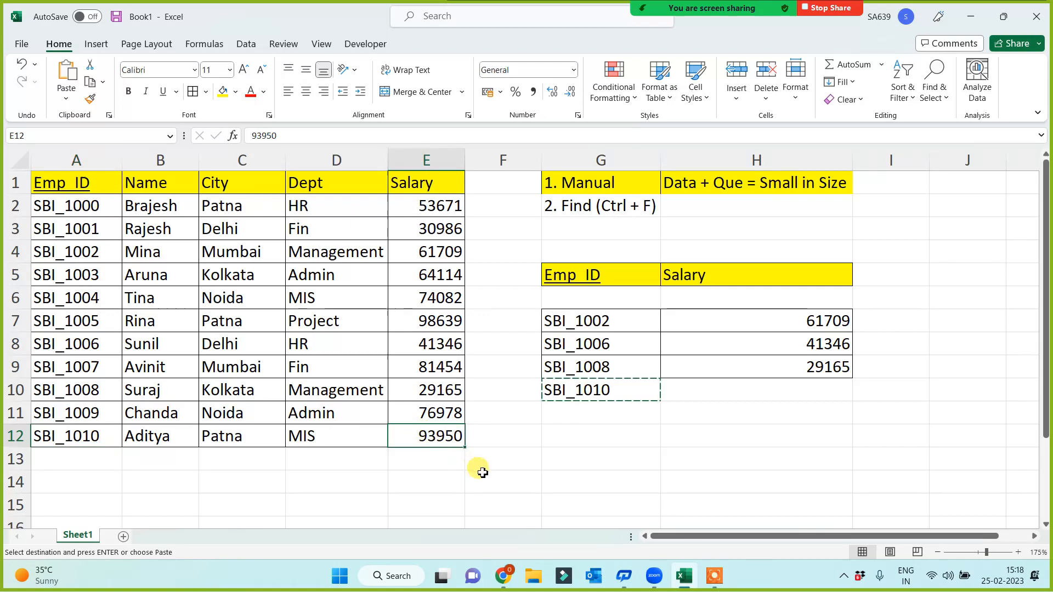
key("ctrl+c")
left_click(770, 395)
key("ctrl+v")
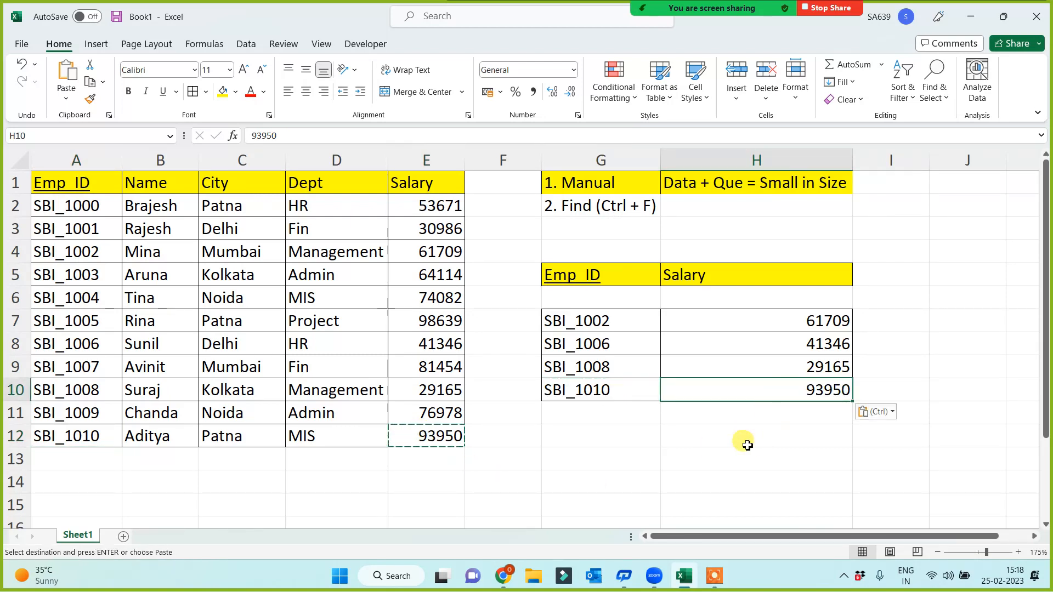
left_click(732, 442)
- Widen column G slightly and fill the "2. Find (Ctrl + F)" label in G2 with green
left_click(595, 207)
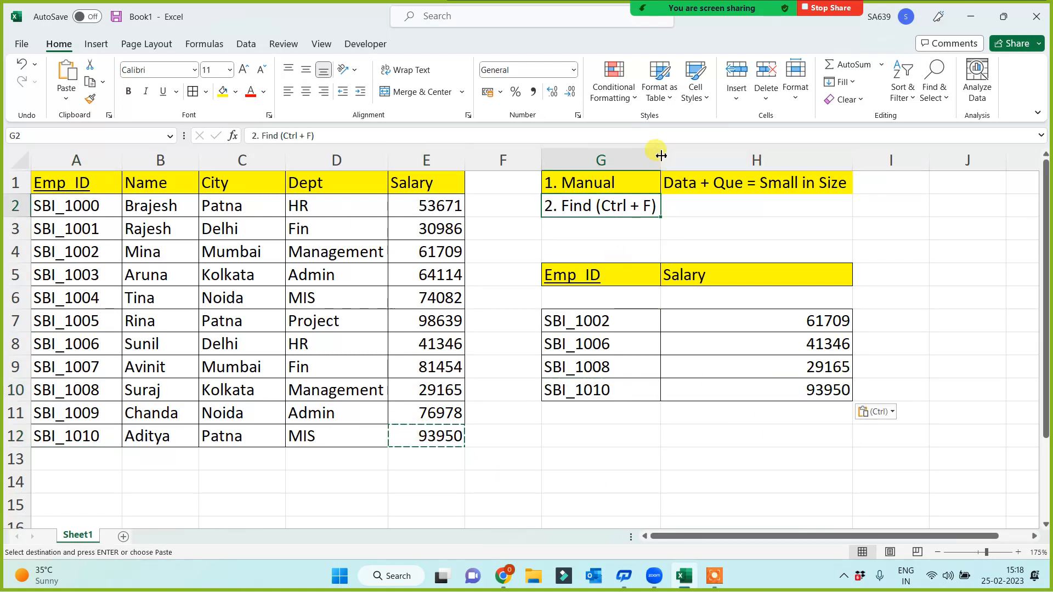
left_click_drag(660, 151, 674, 155)
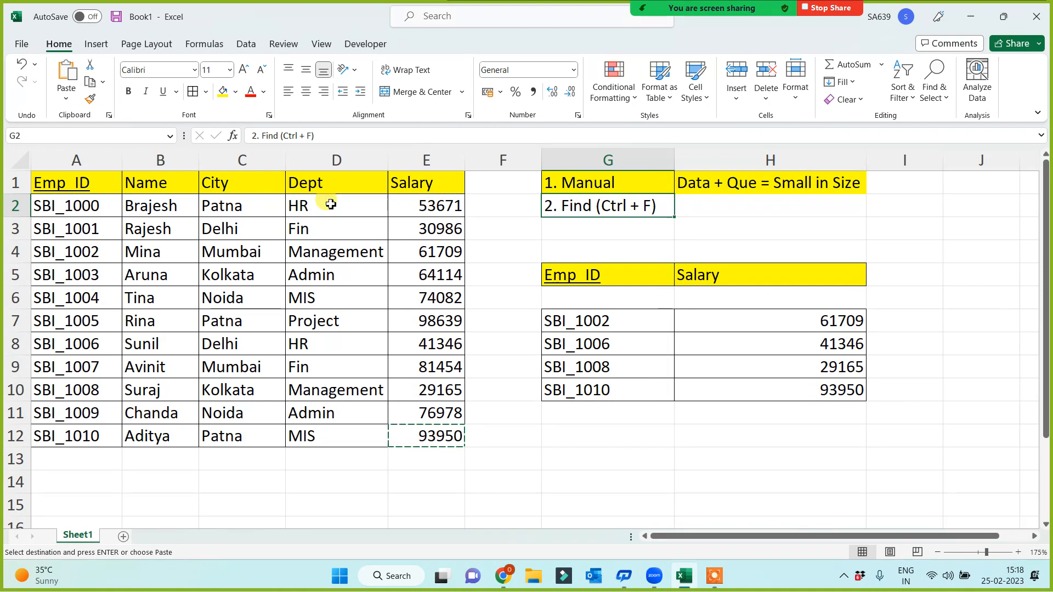
left_click(236, 91)
left_click(265, 220)
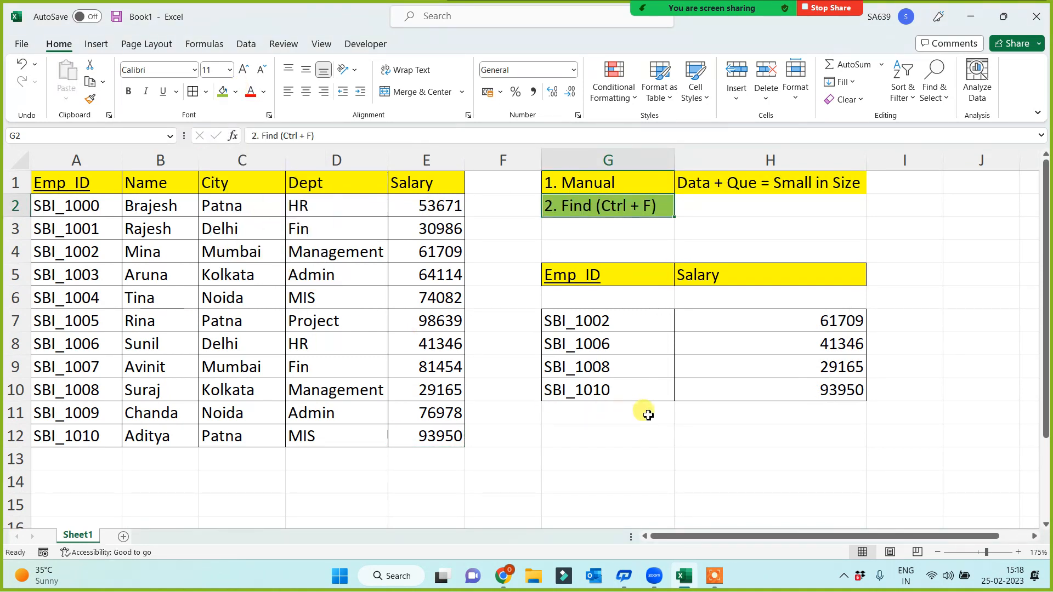
- Enter the note "Data any Size but que shold be small" in H2 beside the Find label
left_click(743, 210)
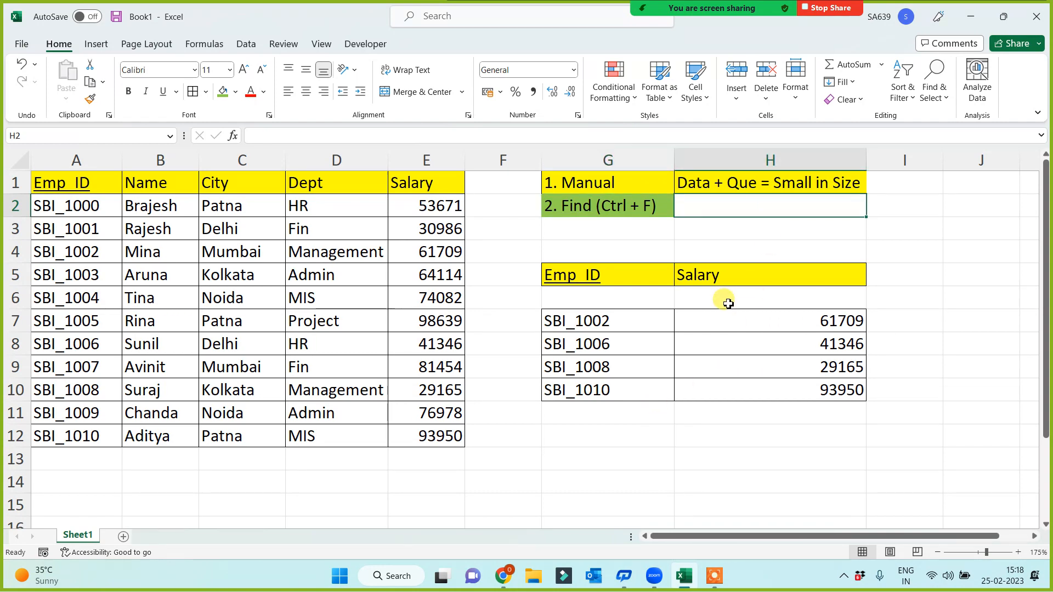
type("Data any ")
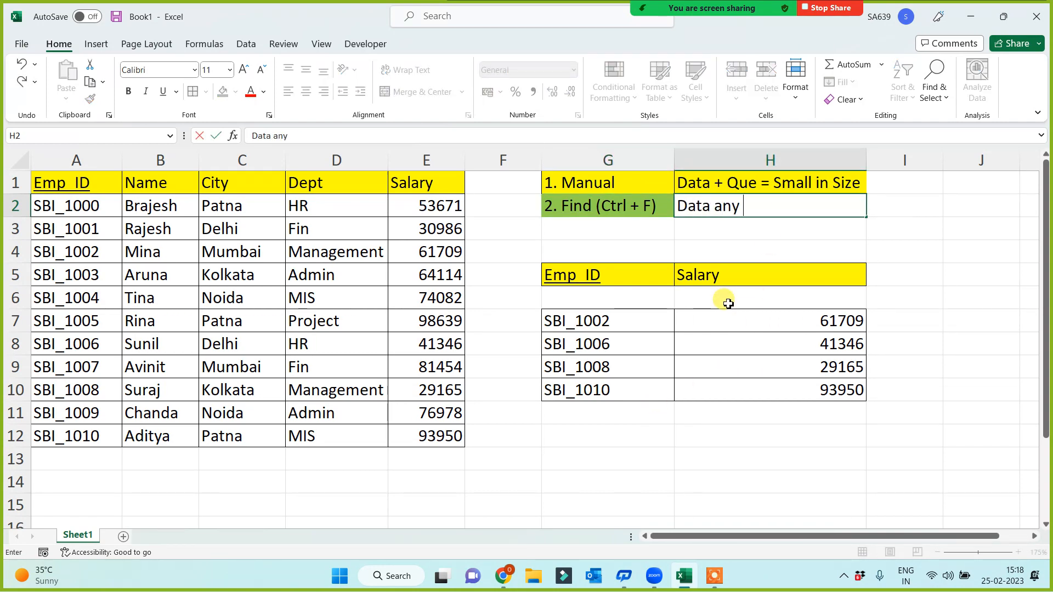
type("Si")
type("byut ")
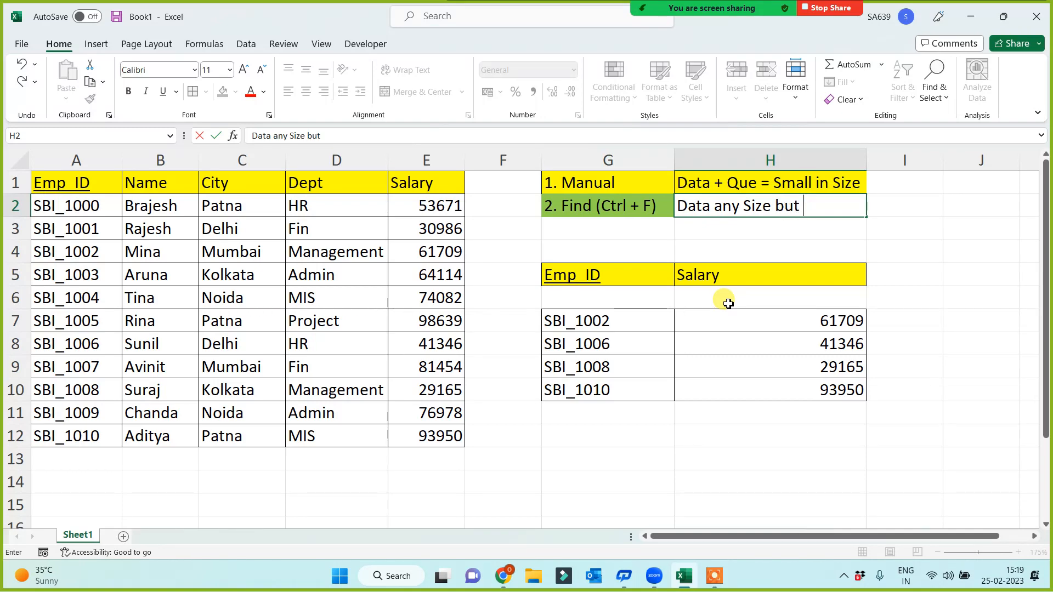
type("que shol")
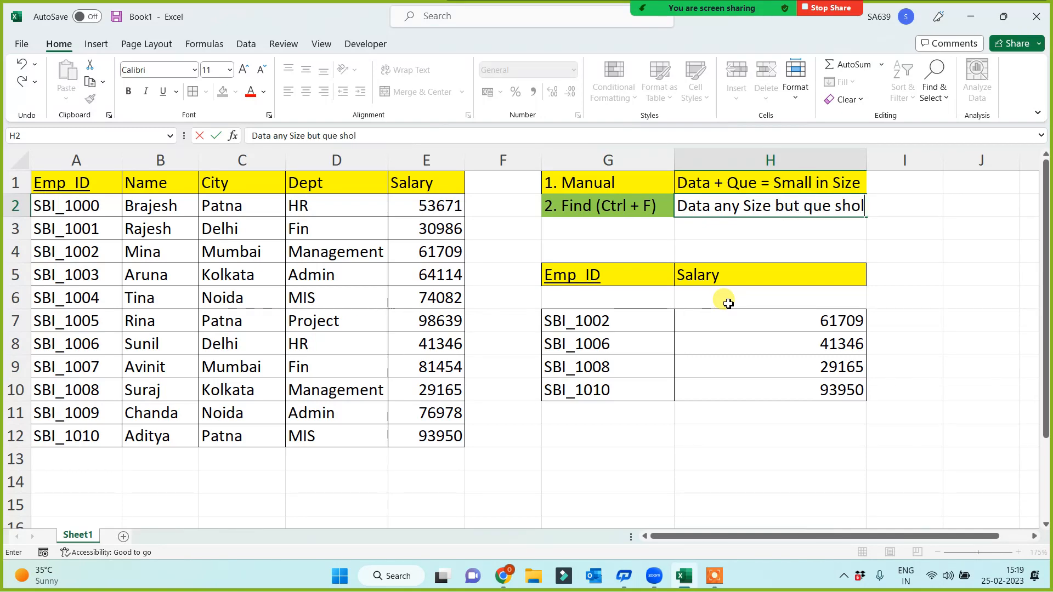
type("d be small")
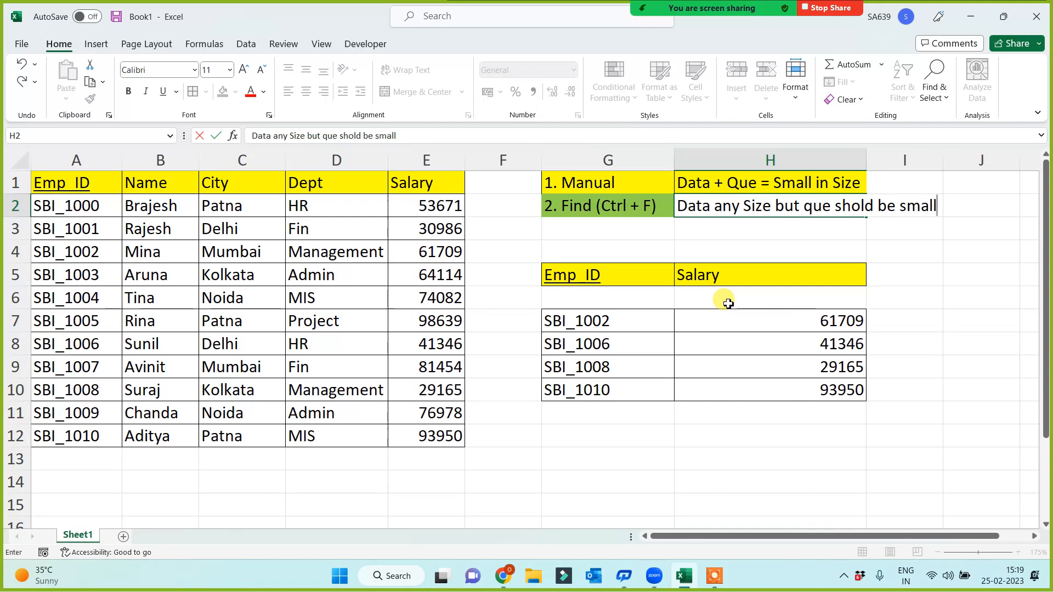
key("Return")
left_click_drag(407, 162, 70, 162)
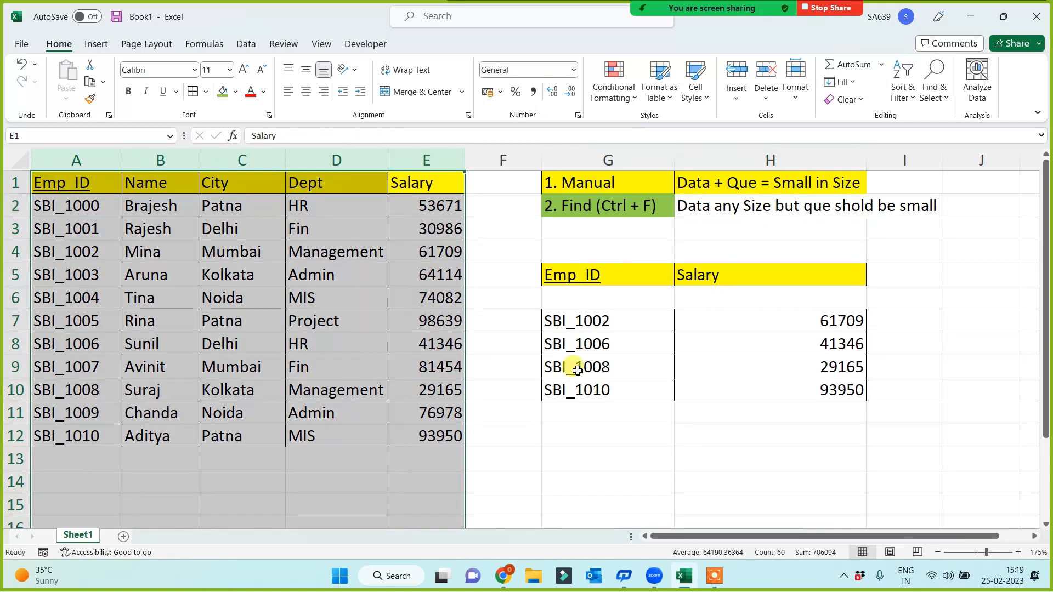
left_click_drag(582, 321, 759, 387)
left_click(735, 461)
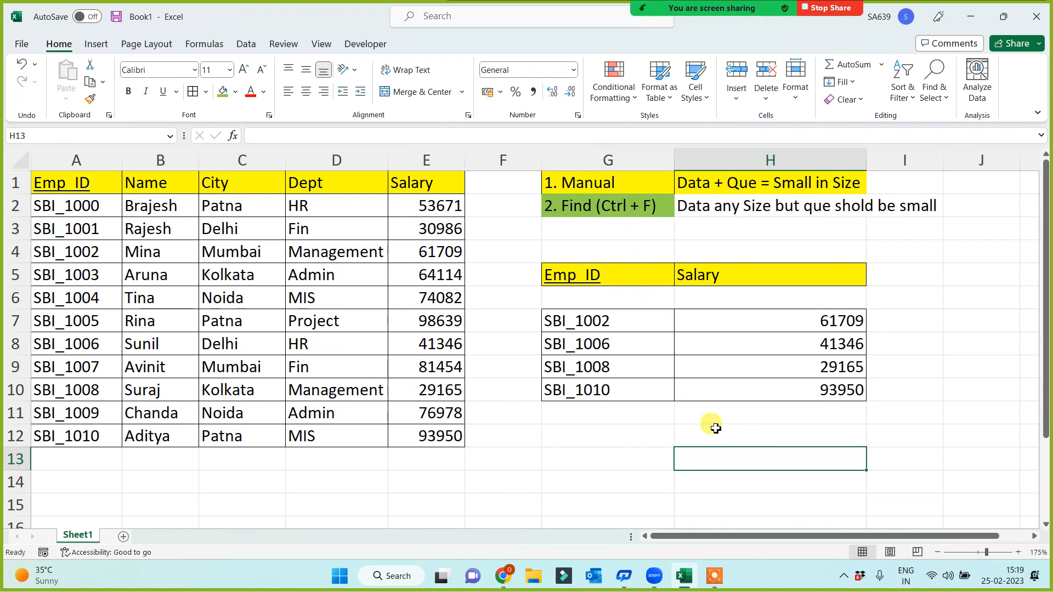
- Autofit column H to the note in H2
double_click(867, 160)
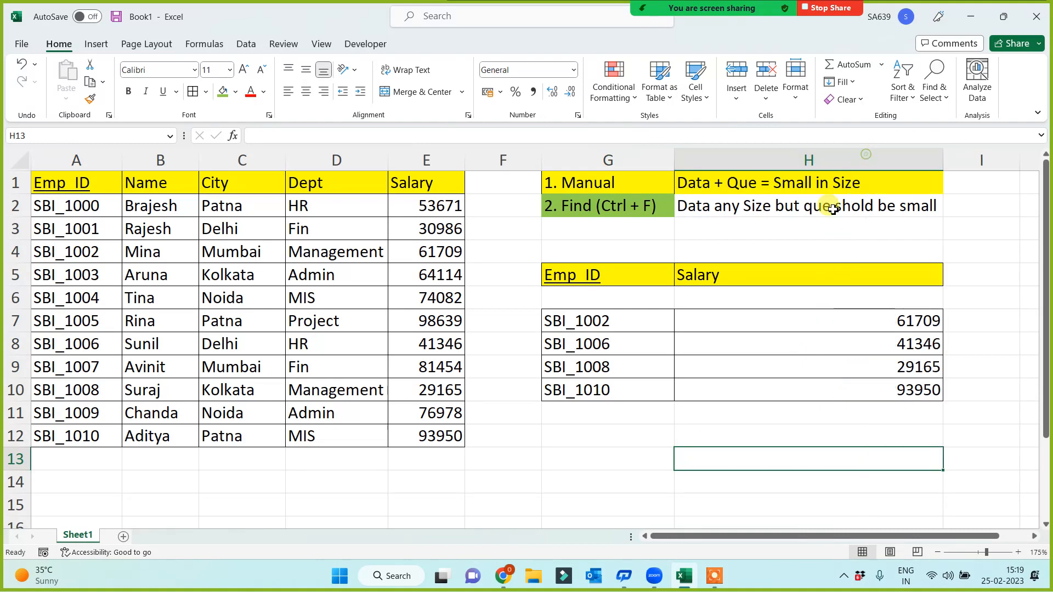
left_click(767, 206)
left_click_drag(427, 160, 77, 159)
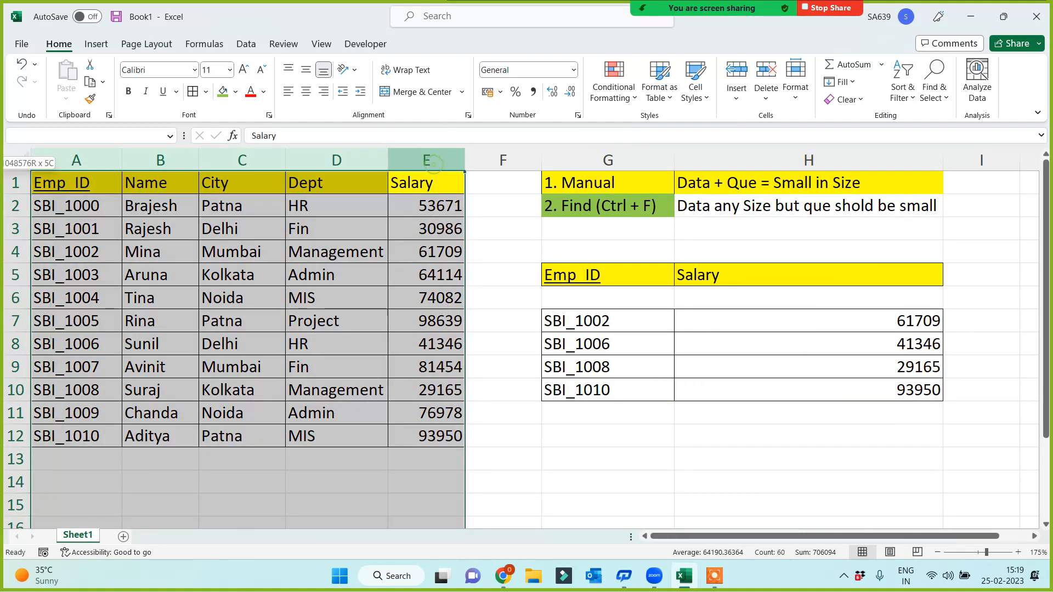
left_click(810, 325)
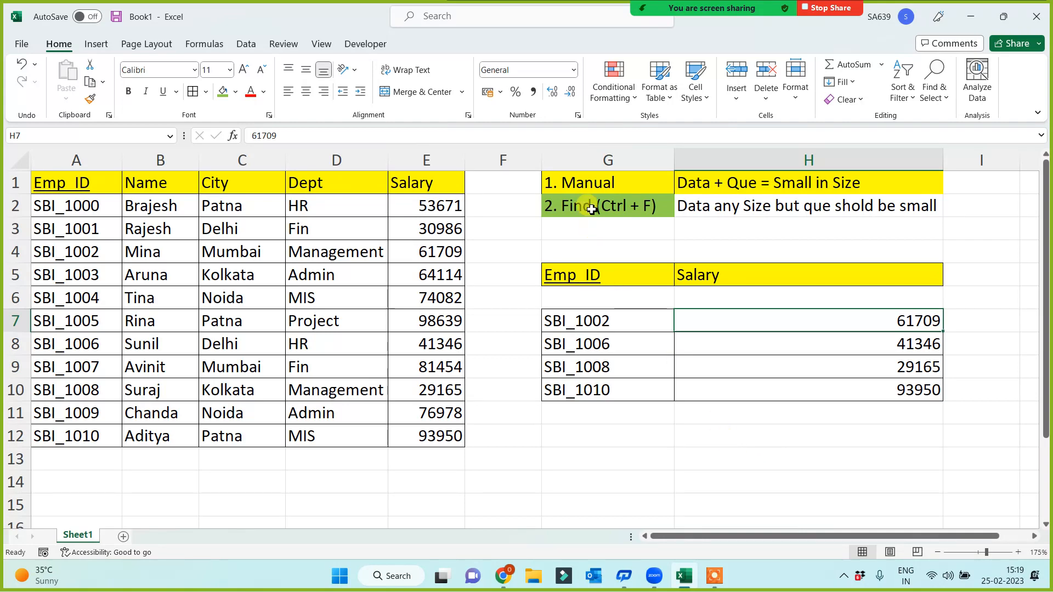
- Fill the Find method's note in H2 with the same green as its label
left_click(607, 184)
left_click(746, 208)
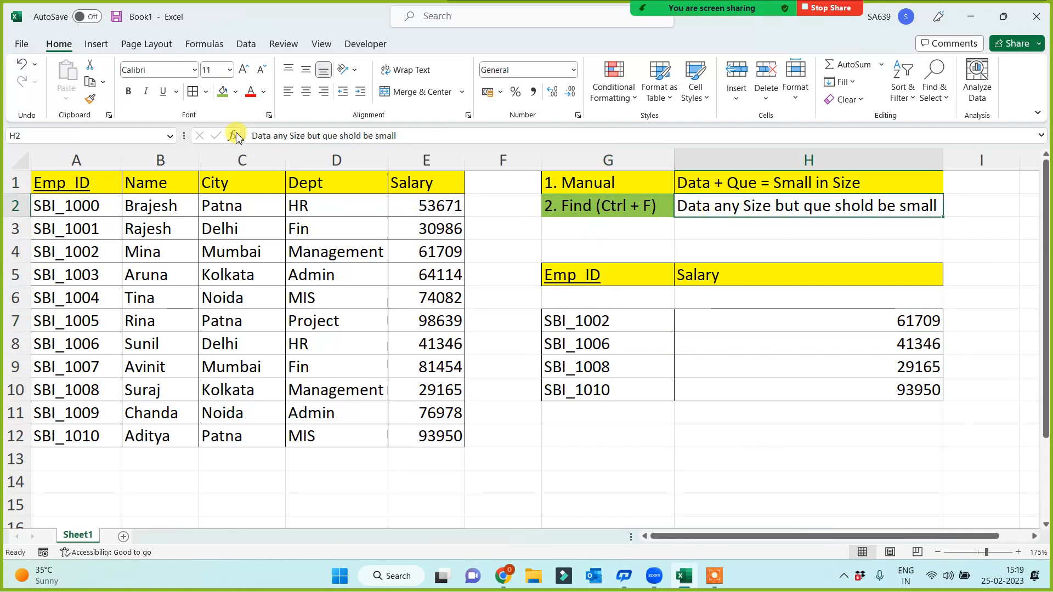
left_click(222, 92)
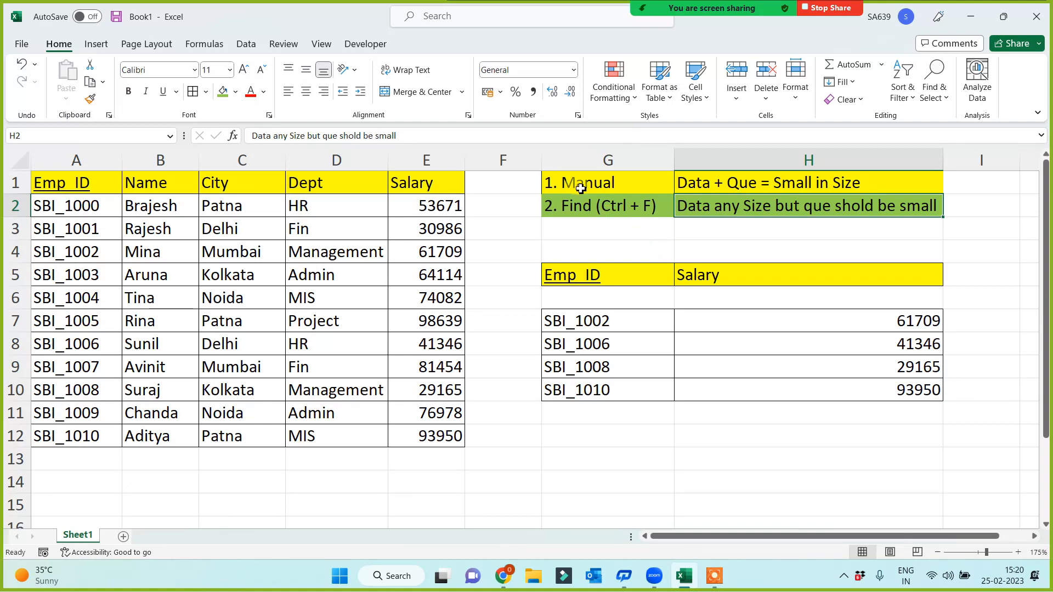
left_click_drag(41, 189, 409, 437)
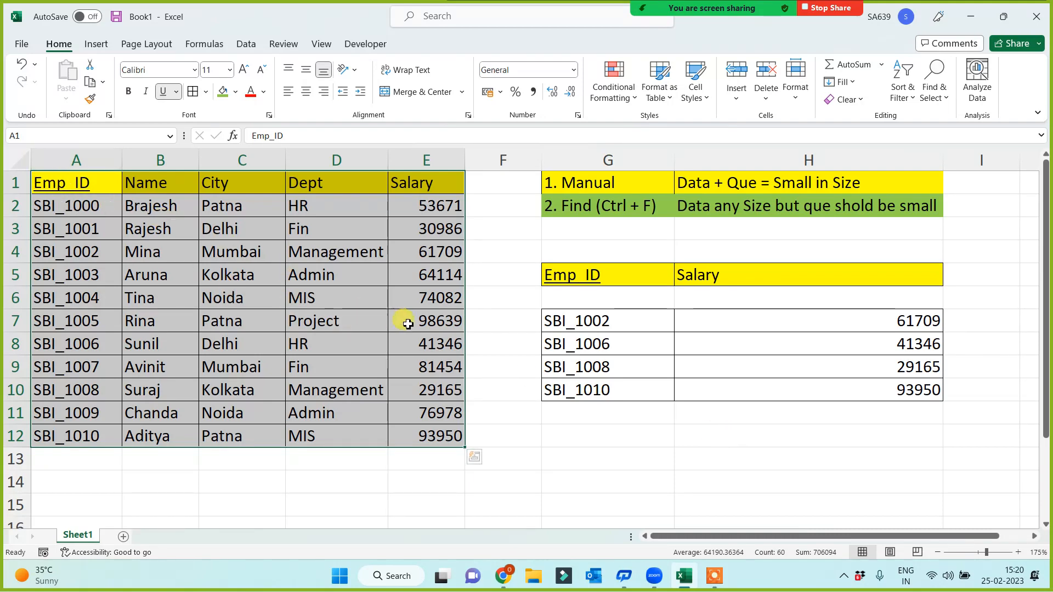
left_click(596, 205)
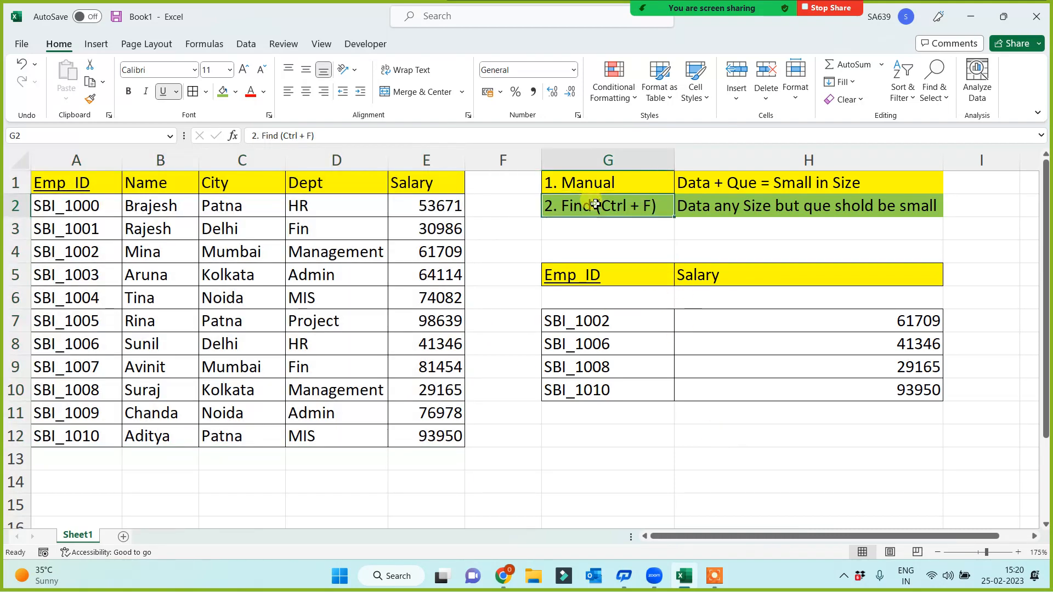
left_click_drag(429, 160, 76, 160)
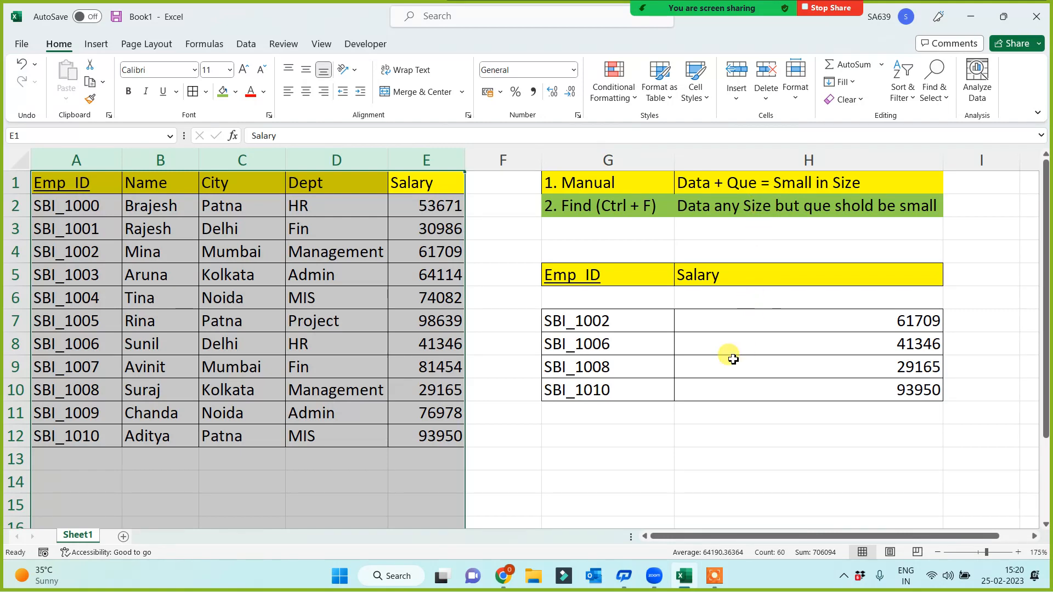
left_click_drag(594, 318, 594, 401)
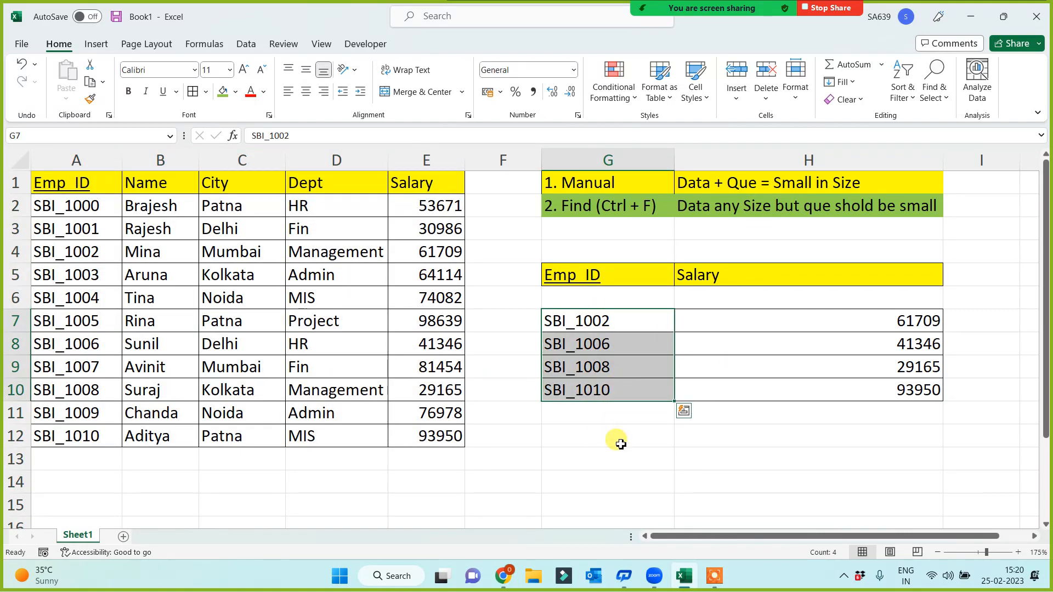
- Center the salaries in H7:H10 of the lookup table horizontally
left_click_drag(811, 317, 811, 387)
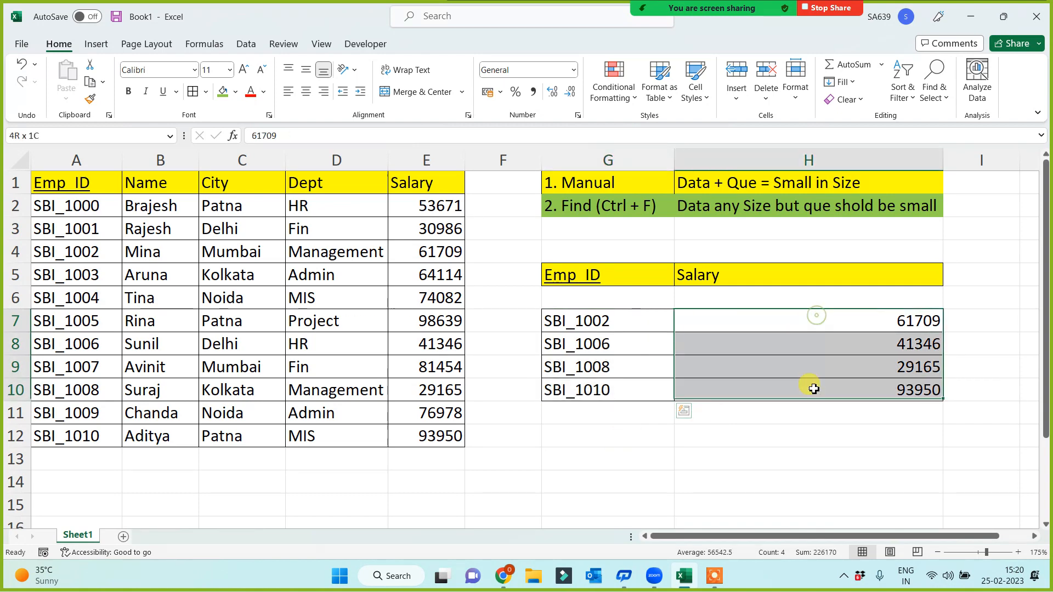
left_click(306, 92)
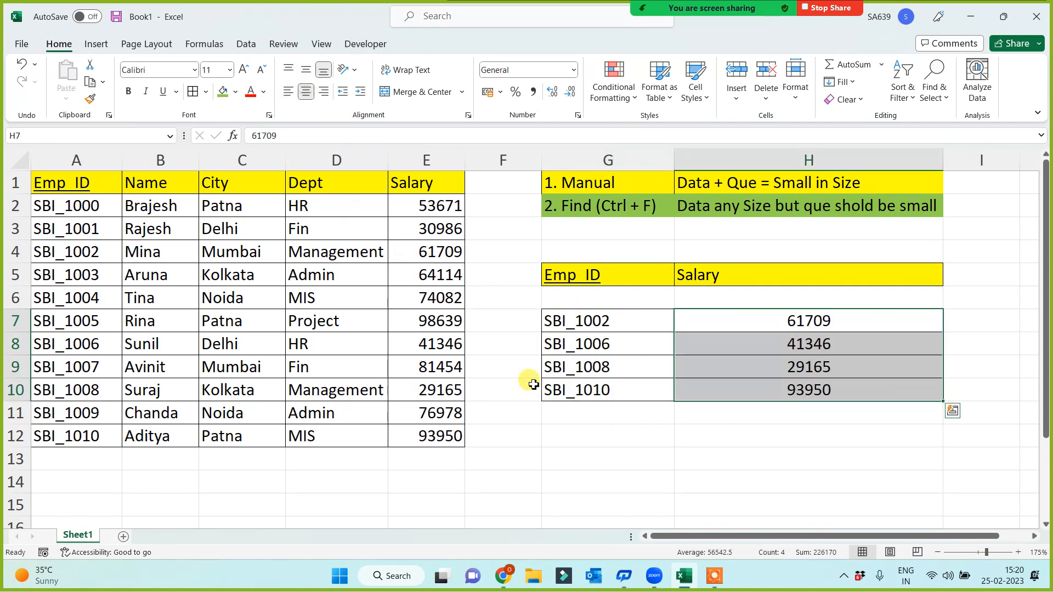
left_click(550, 433)
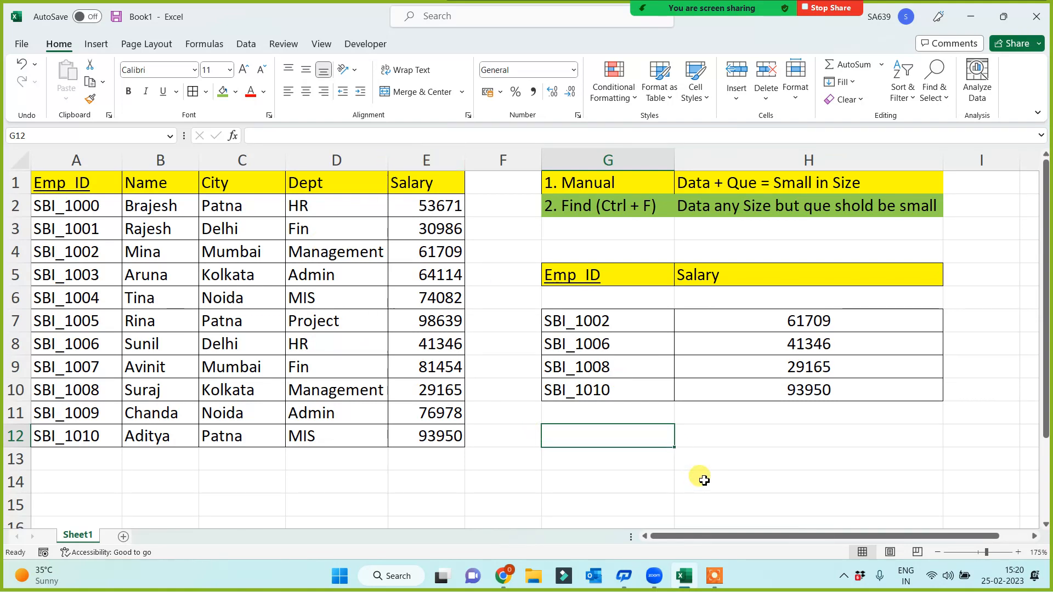
- Enter the label "3. Vlookup" in G3 and fill the cell with light orange
left_click(605, 233)
type("3")
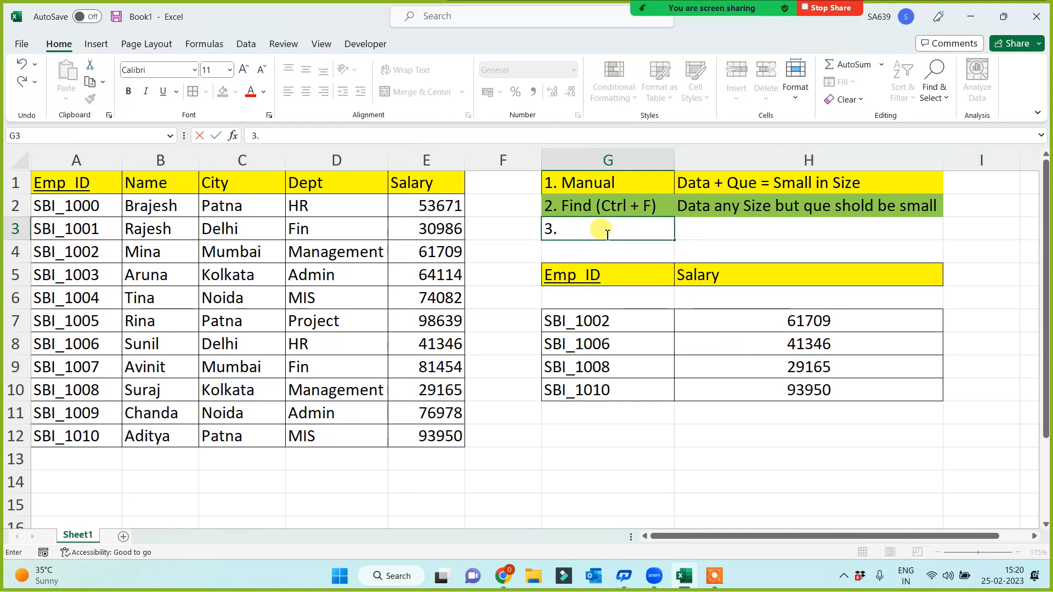
type(". VLookup")
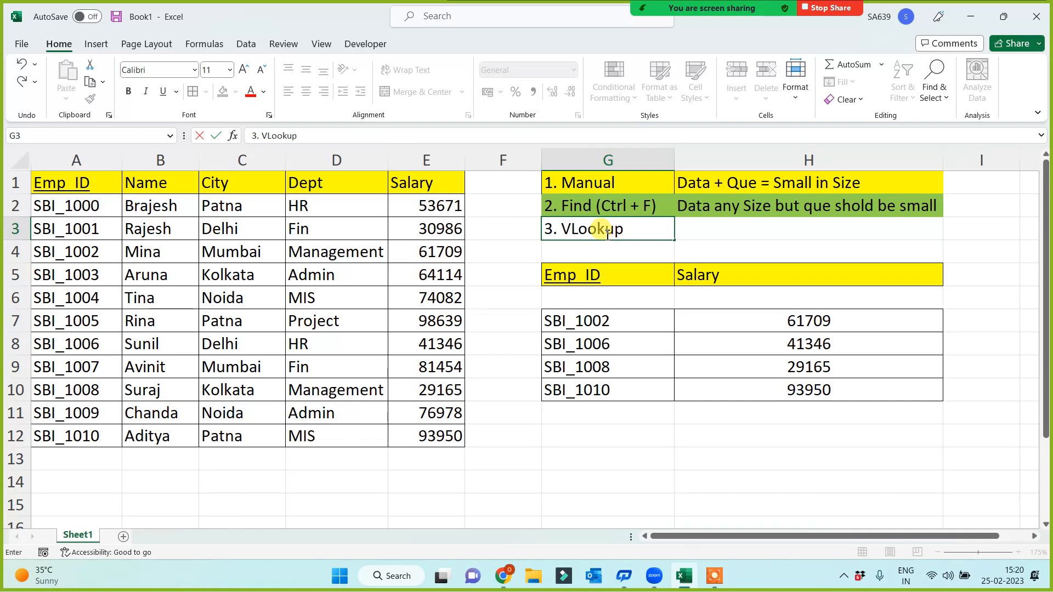
left_click(623, 451)
left_click(620, 231)
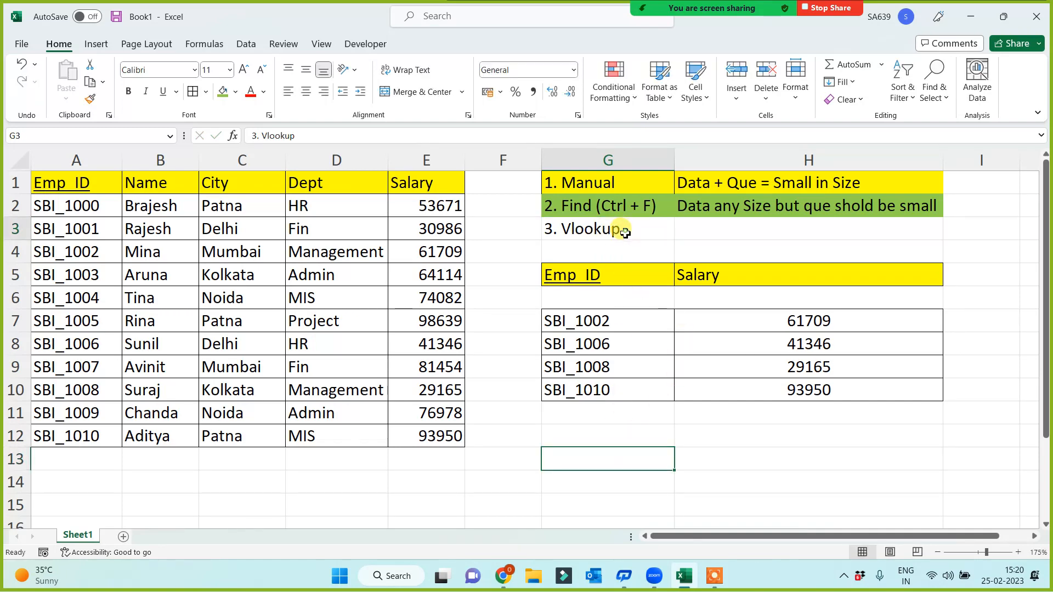
left_click(235, 91)
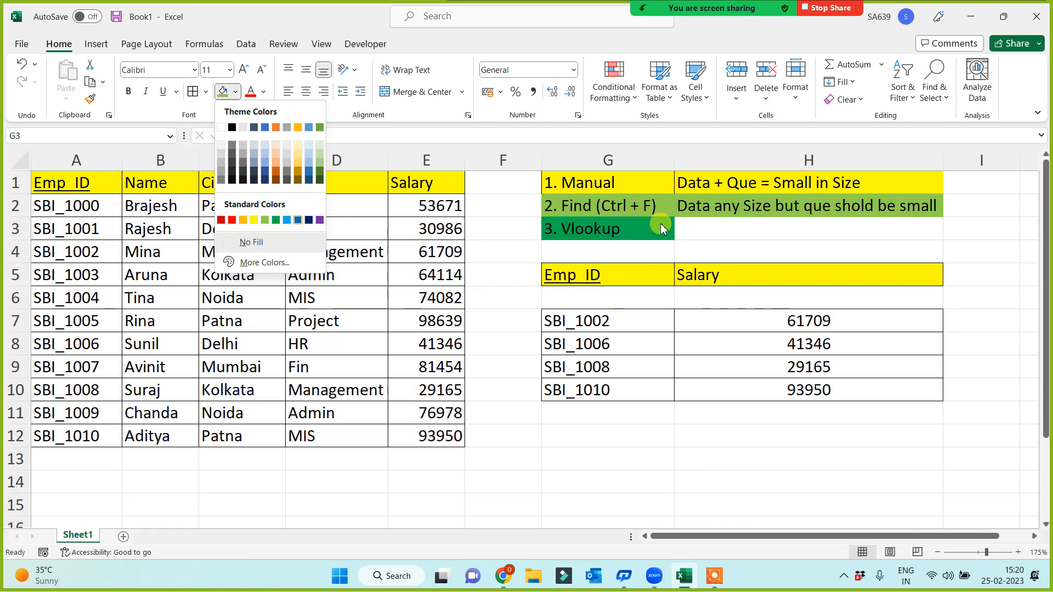
left_click(299, 162)
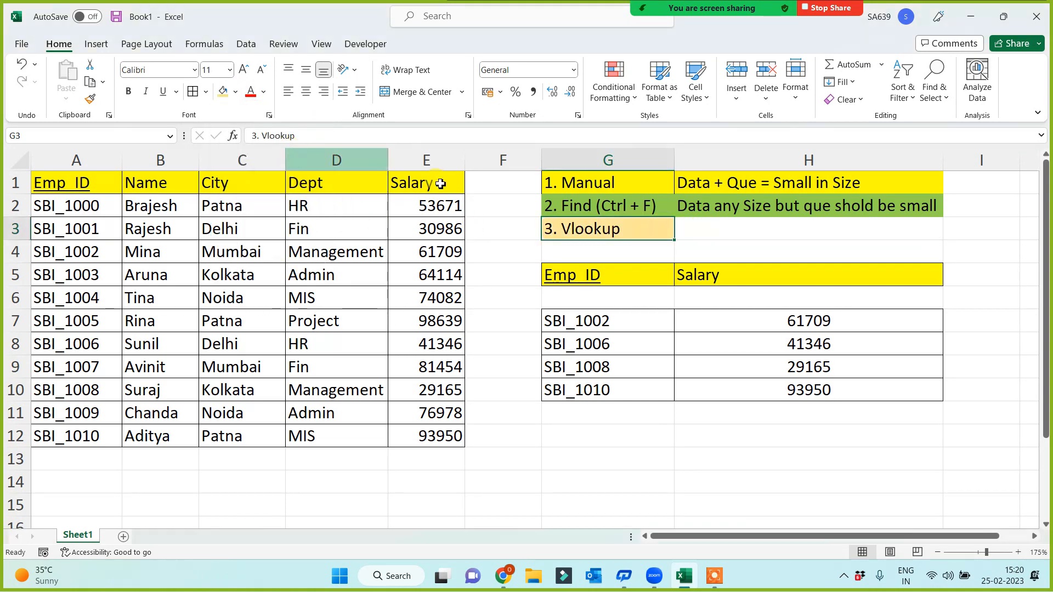
- Enter the note "Data + Que = any size" in H3 beside the Vlookup label
left_click(703, 229)
type("Data")
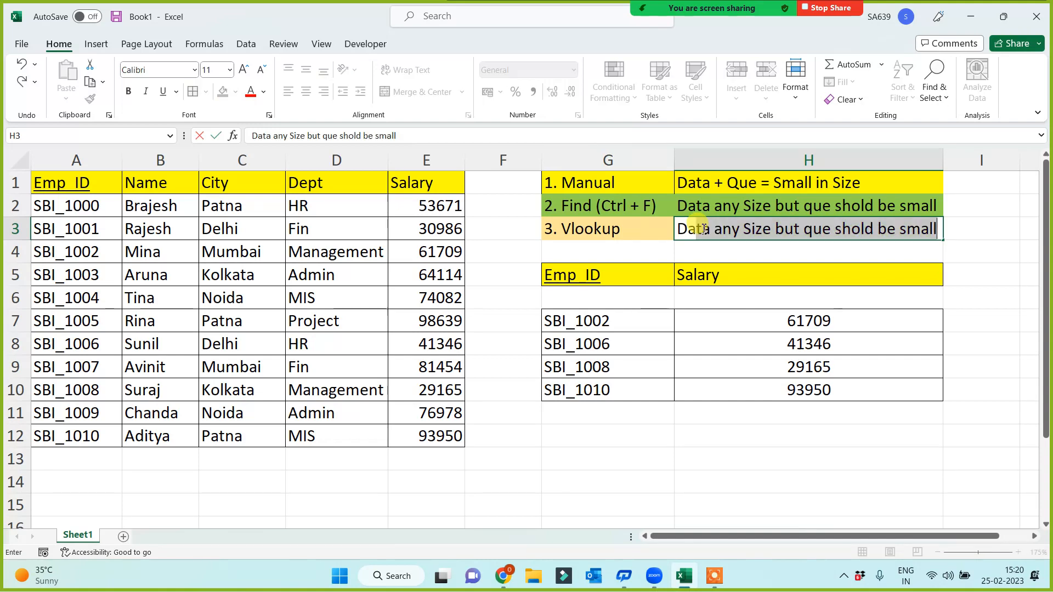
type(" + Que =")
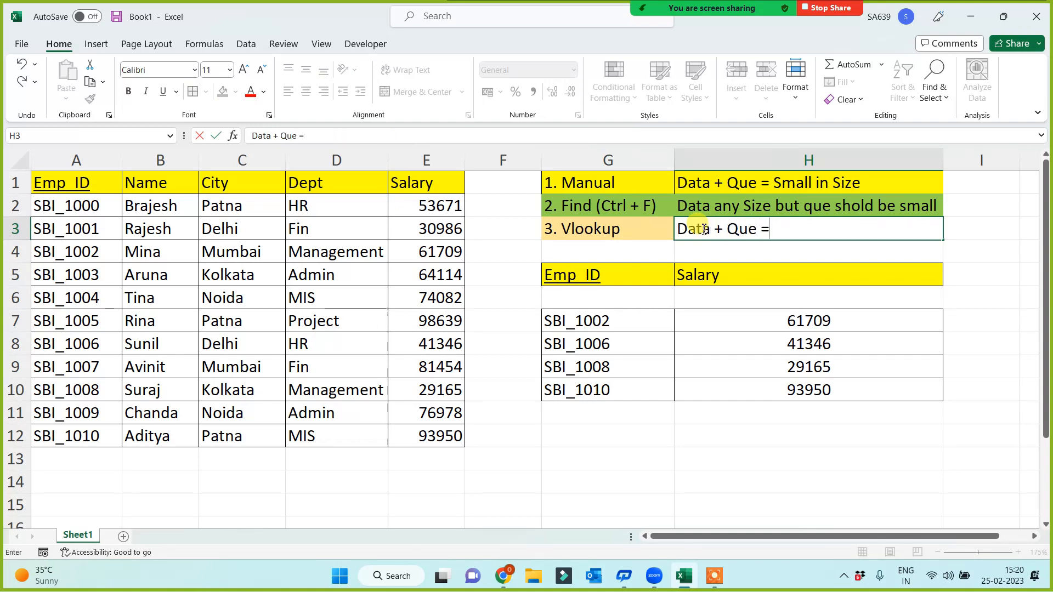
type(" any size")
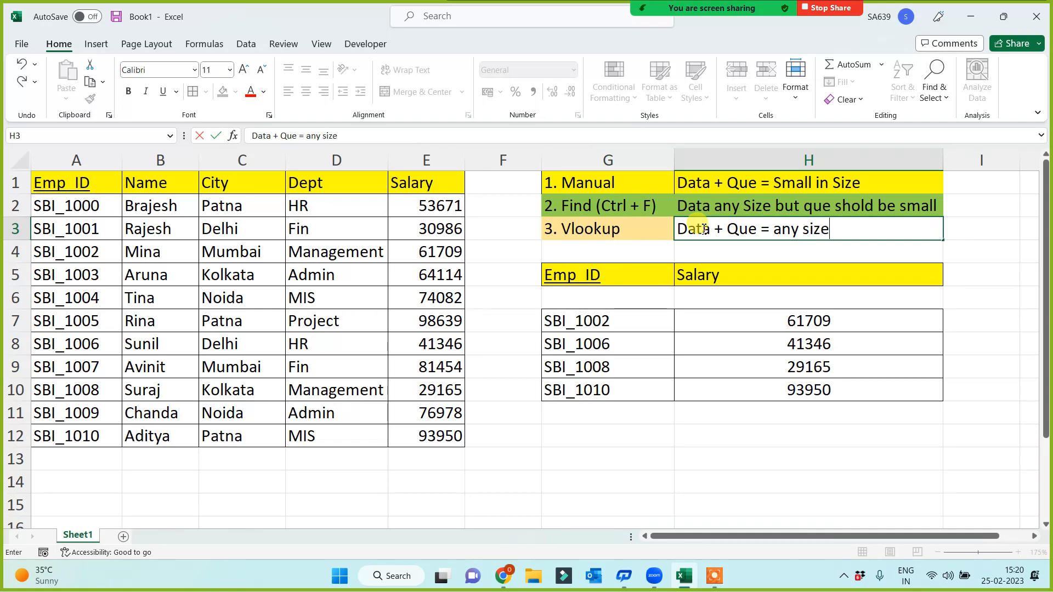
left_click(647, 476)
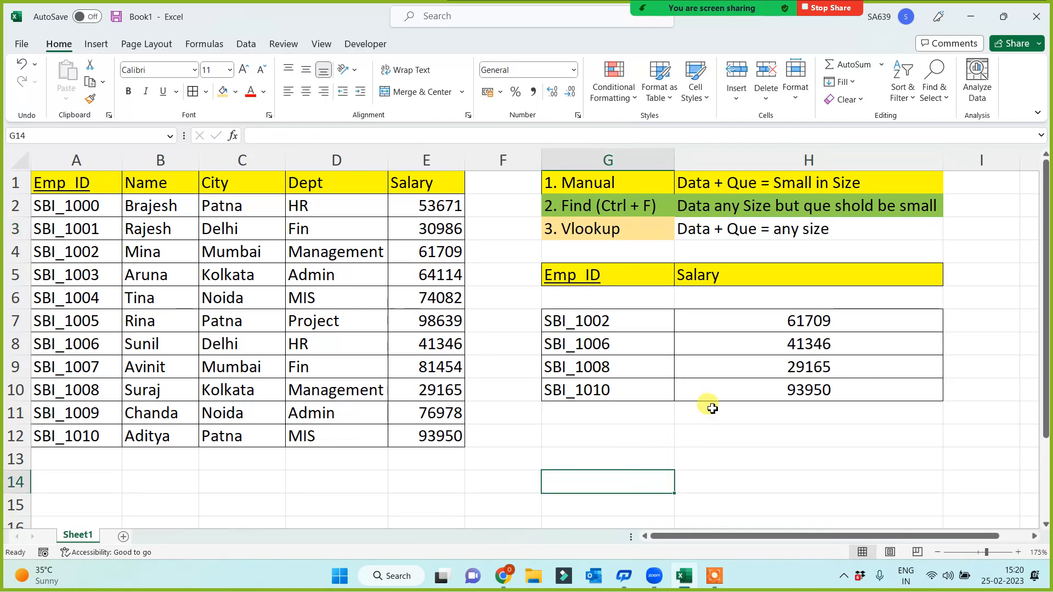
- Clear the salaries in H7:H10 of the lookup table
left_click_drag(608, 322, 595, 390)
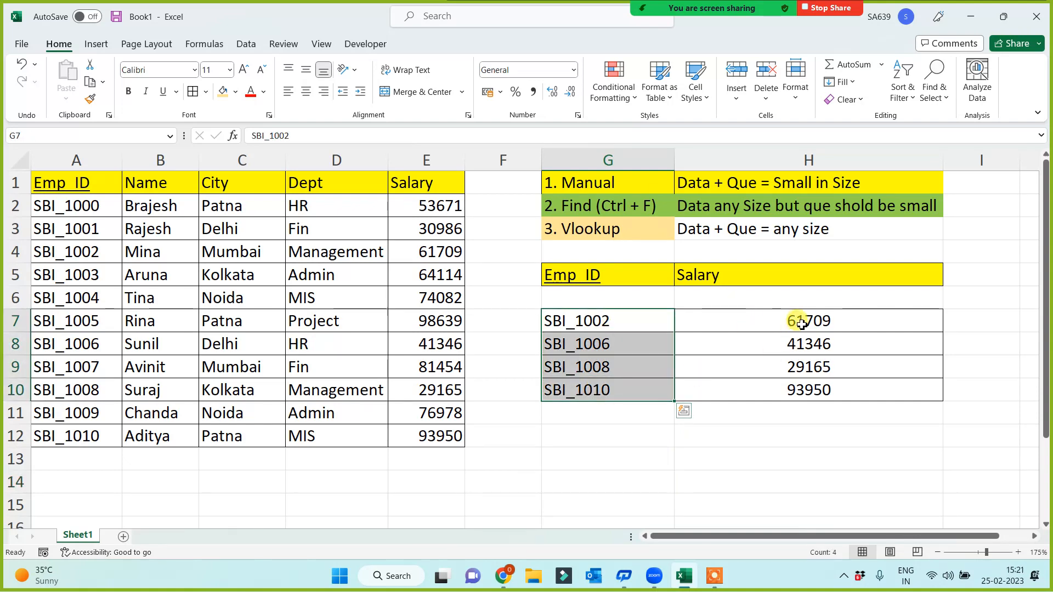
left_click_drag(799, 322, 789, 394)
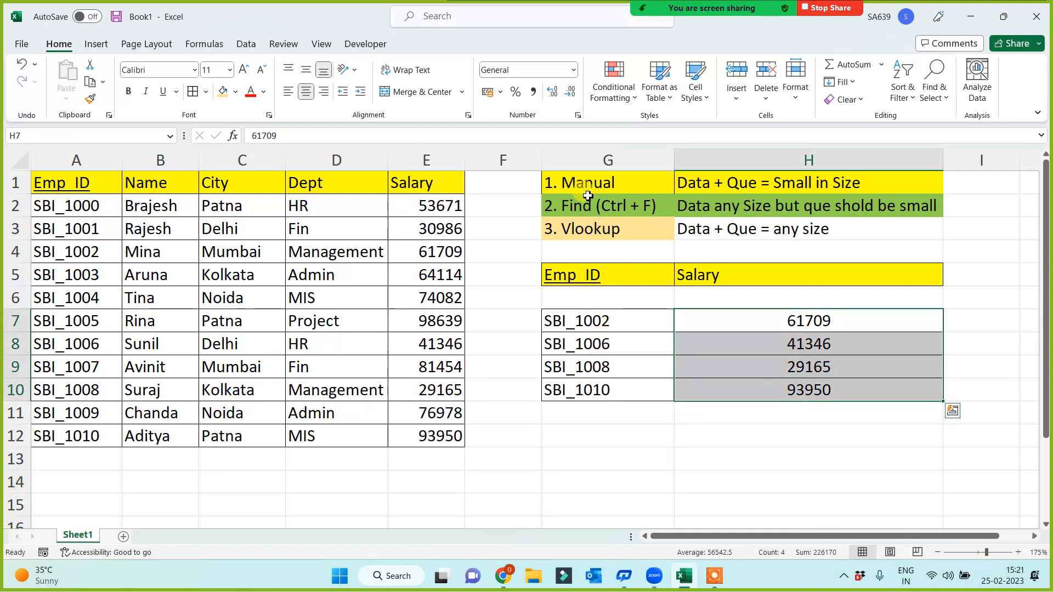
key("Delete")
left_click(724, 396)
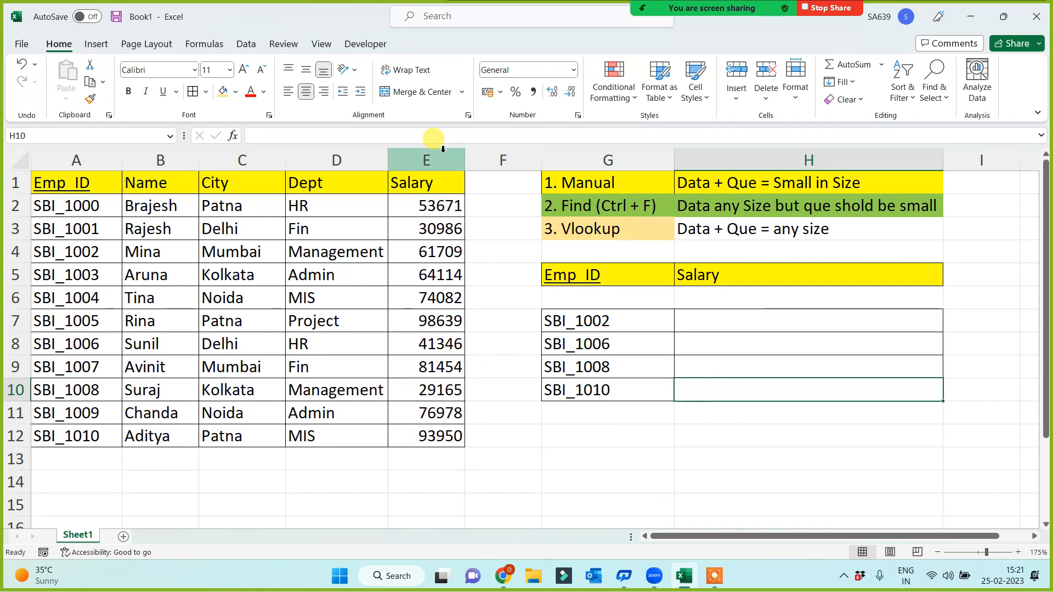
left_click_drag(430, 159, 77, 161)
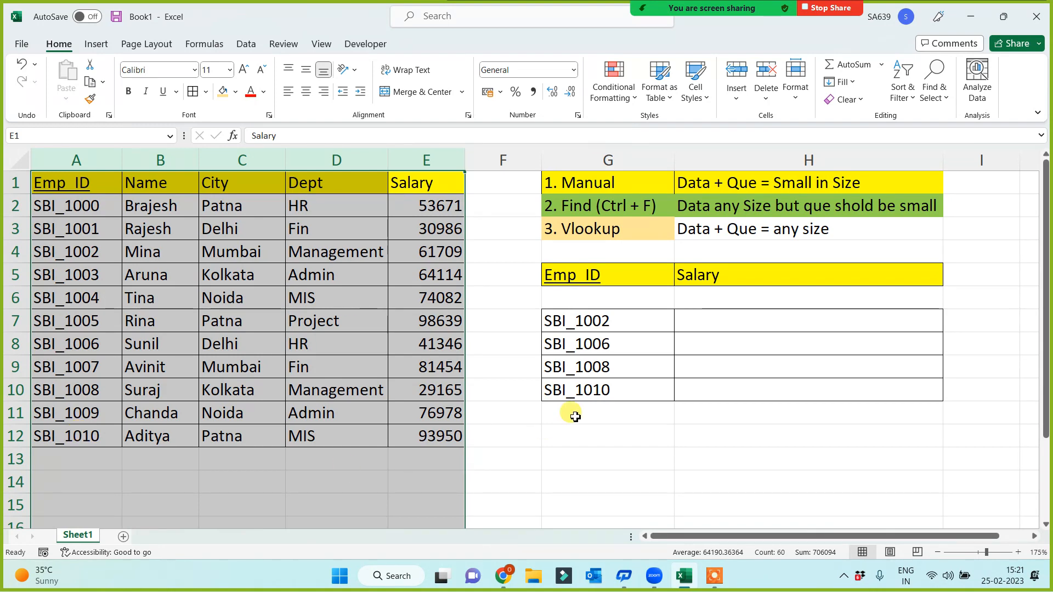
left_click_drag(600, 319, 636, 390)
left_click(755, 320)
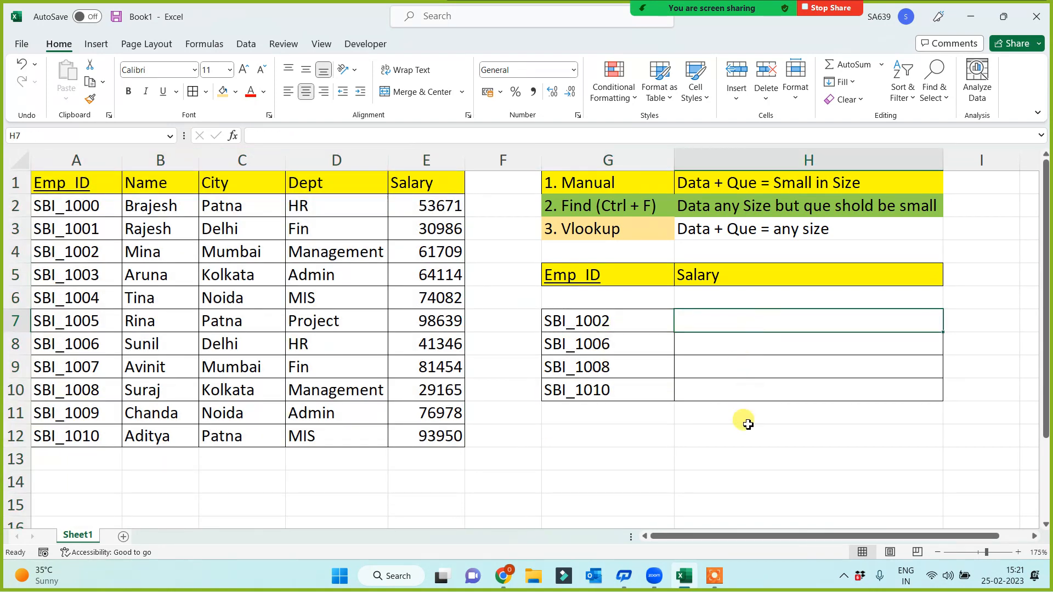
- Fill the SBI_1002 cell G7 in the lookup table with light orange
left_click(603, 321)
left_click(223, 92)
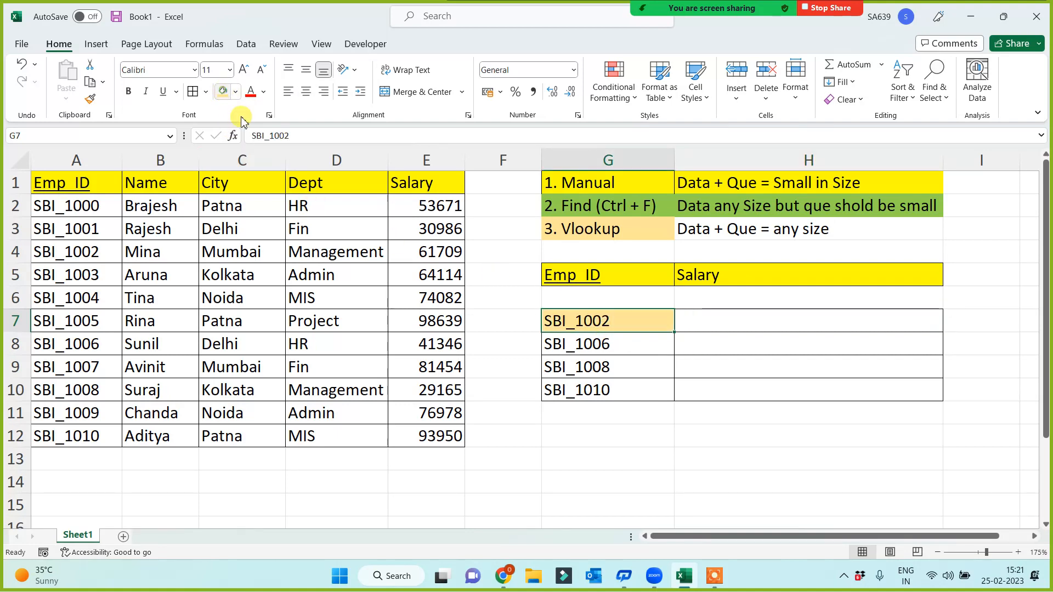
- Start a VLOOKUP formula in H7 with G7 as the lookup value
left_click(756, 319)
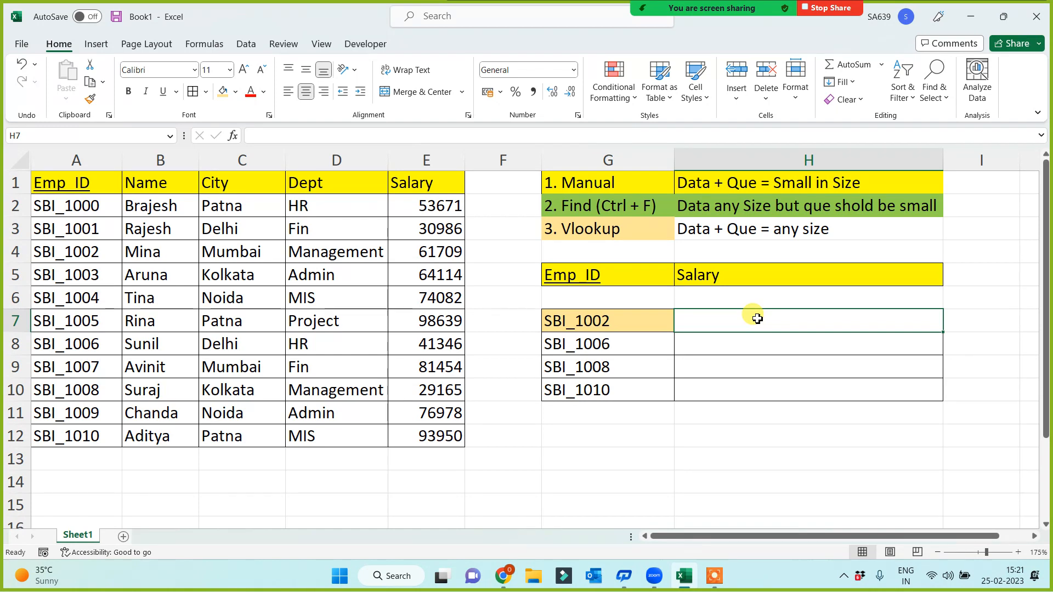
type("=")
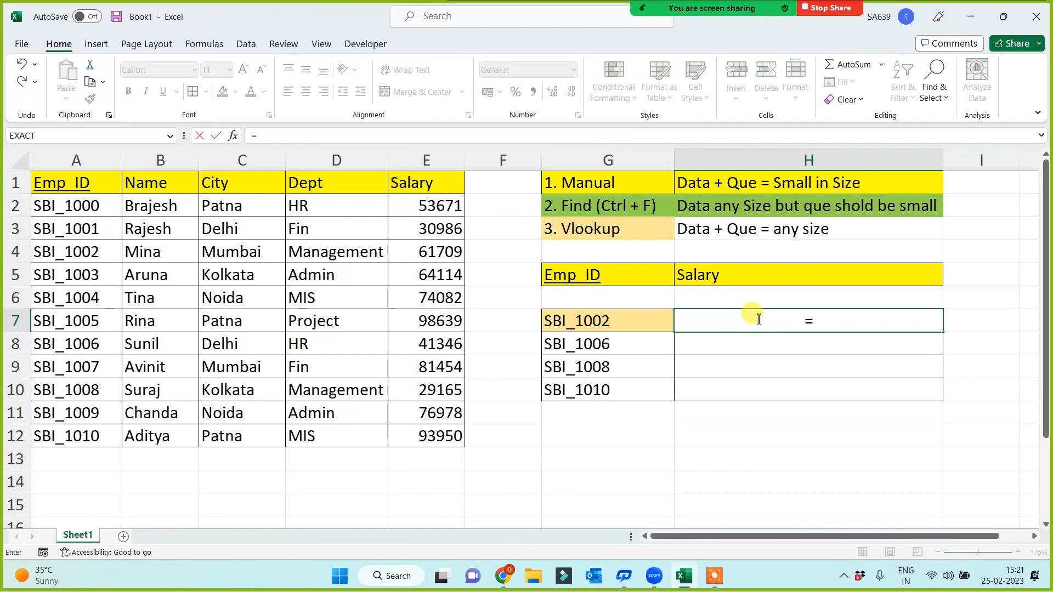
type("vl")
key("Tab")
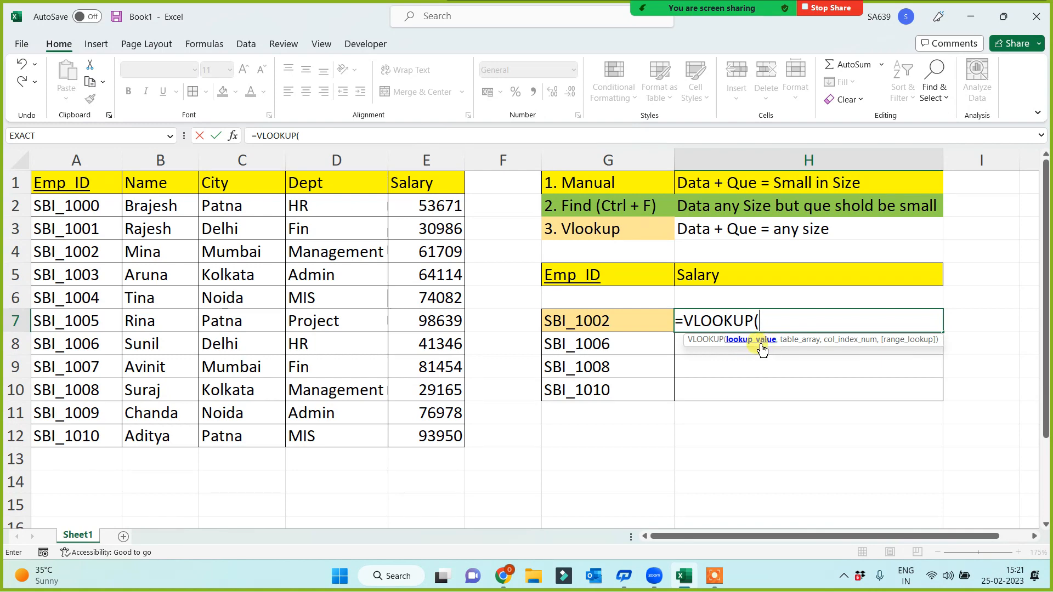
left_click(595, 327)
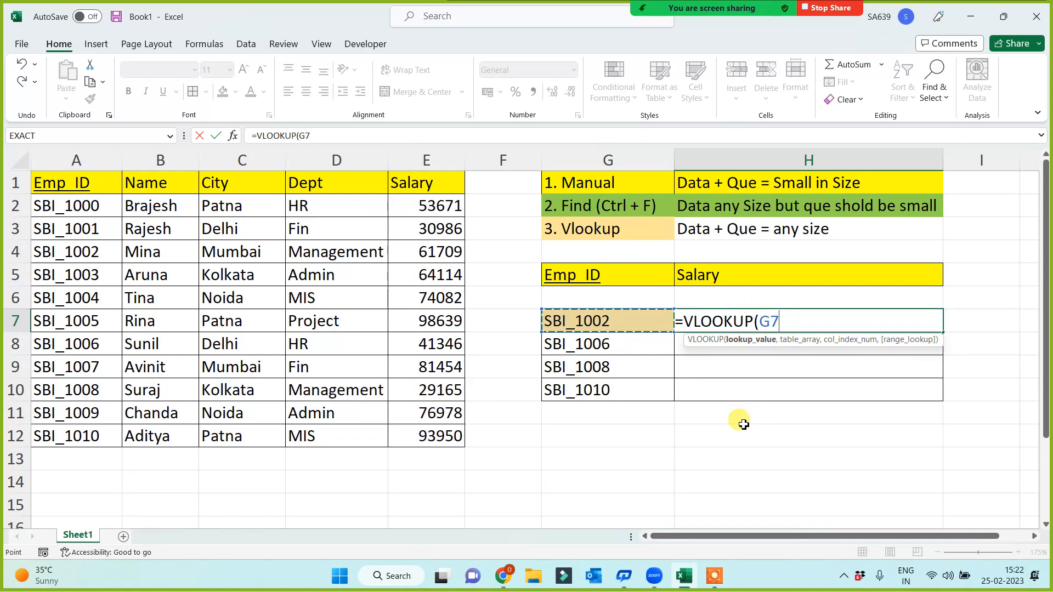
type(",")
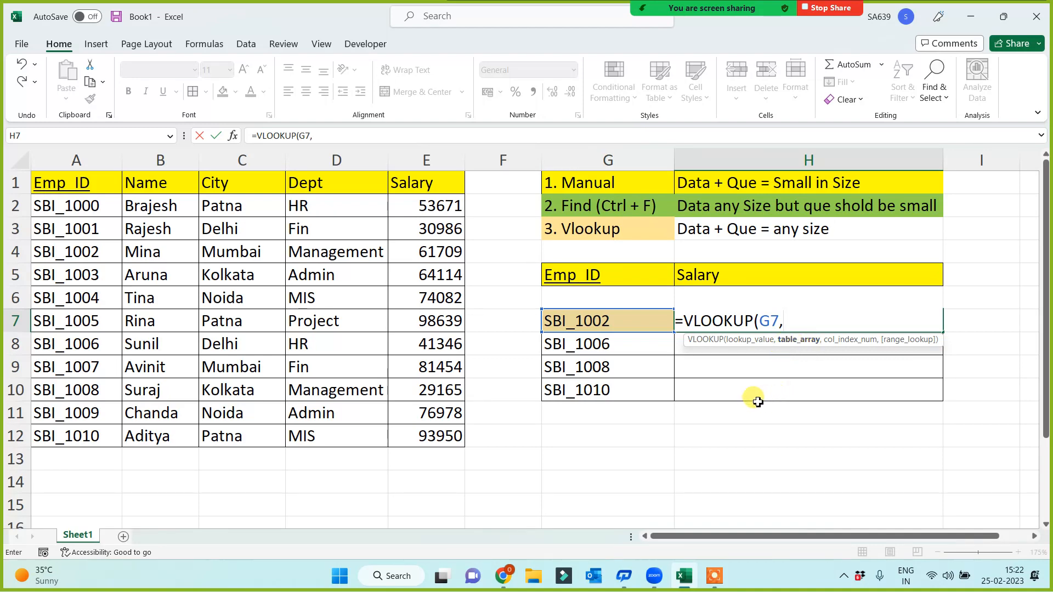
- Complete the VLOOKUP in H7 with columns A:E as table array, column index 5 and 0 for exact match
left_click_drag(67, 155, 426, 171)
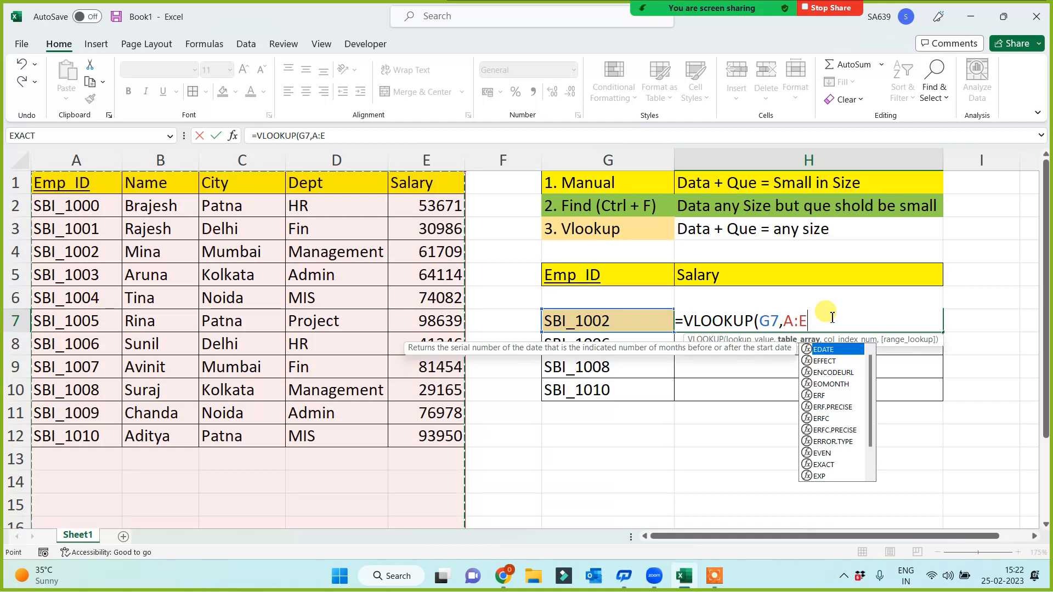
type(",")
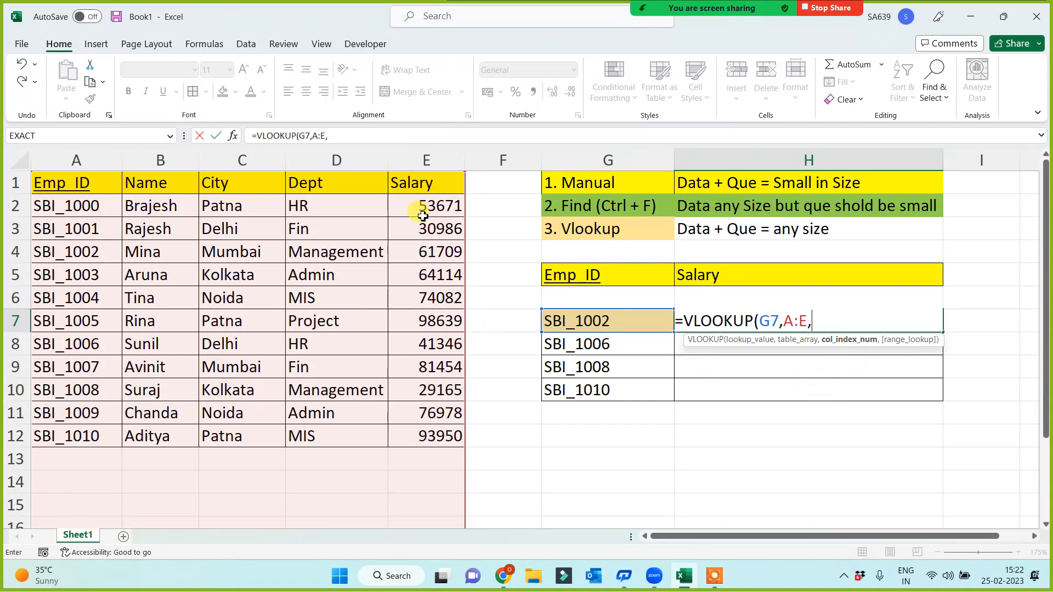
type("5")
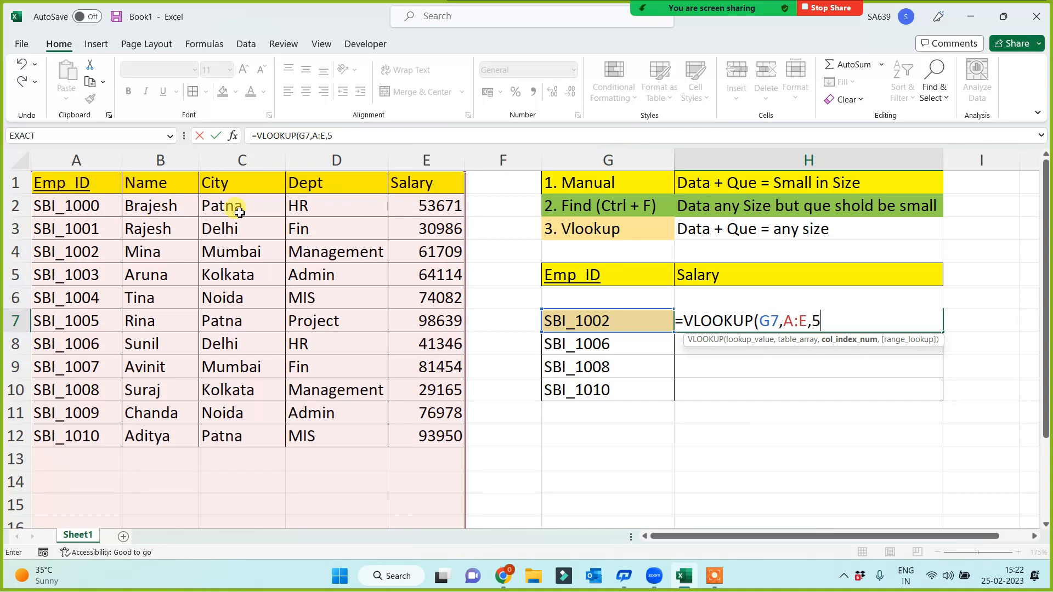
type(",")
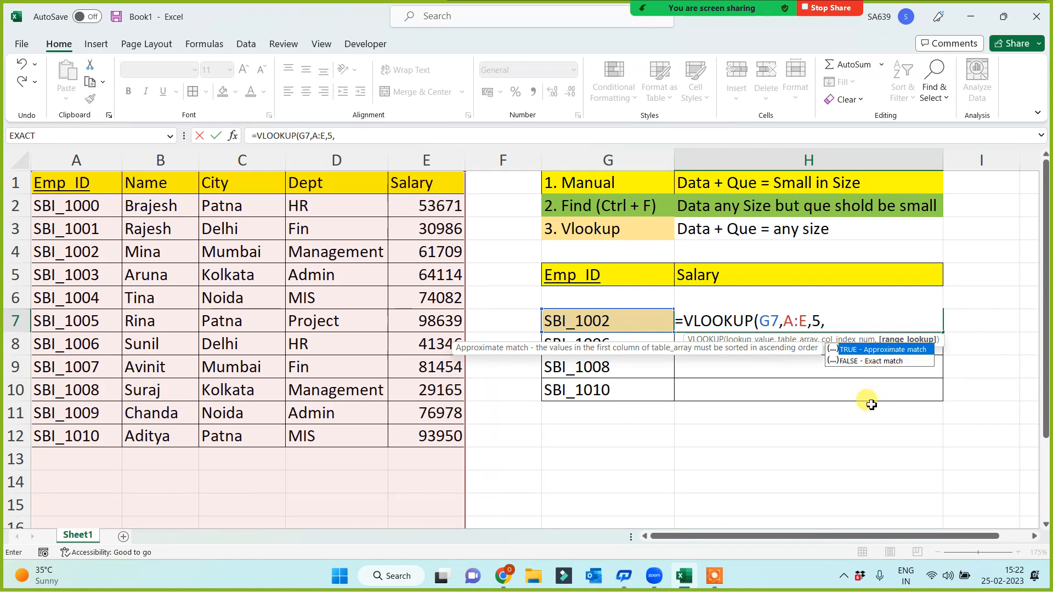
type("0")
type(")")
key("Return")
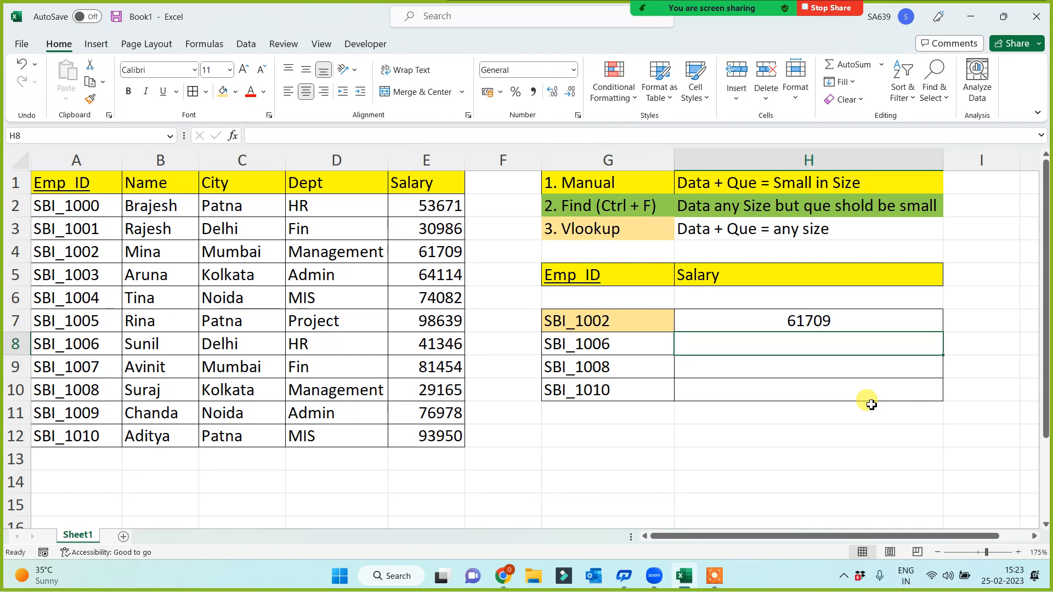
left_click(819, 318)
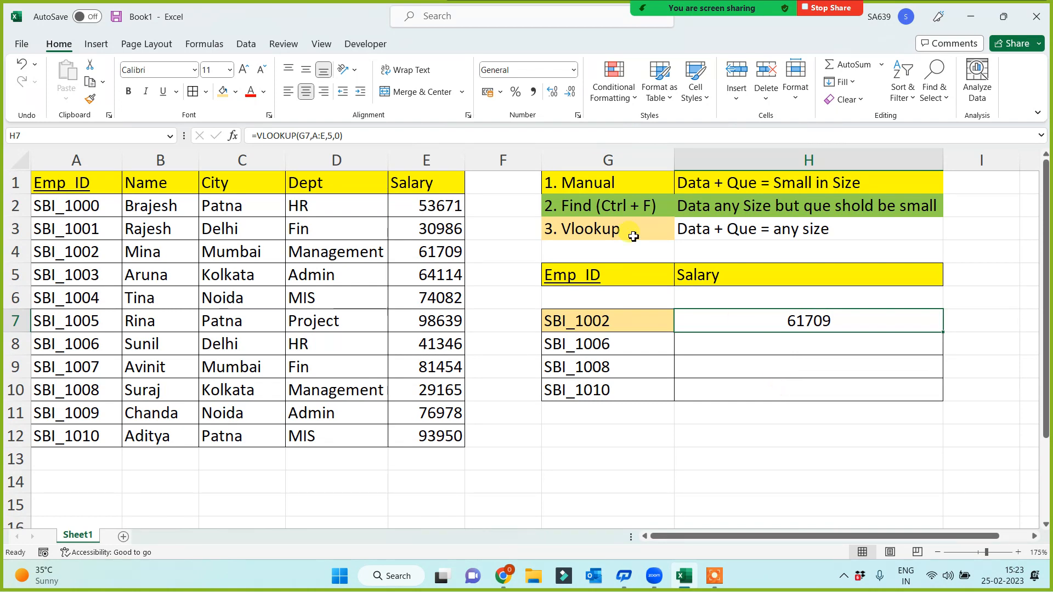
- Check the arguments of the salary VLOOKUP in H7 and fill the formula down through H10
left_click(336, 136)
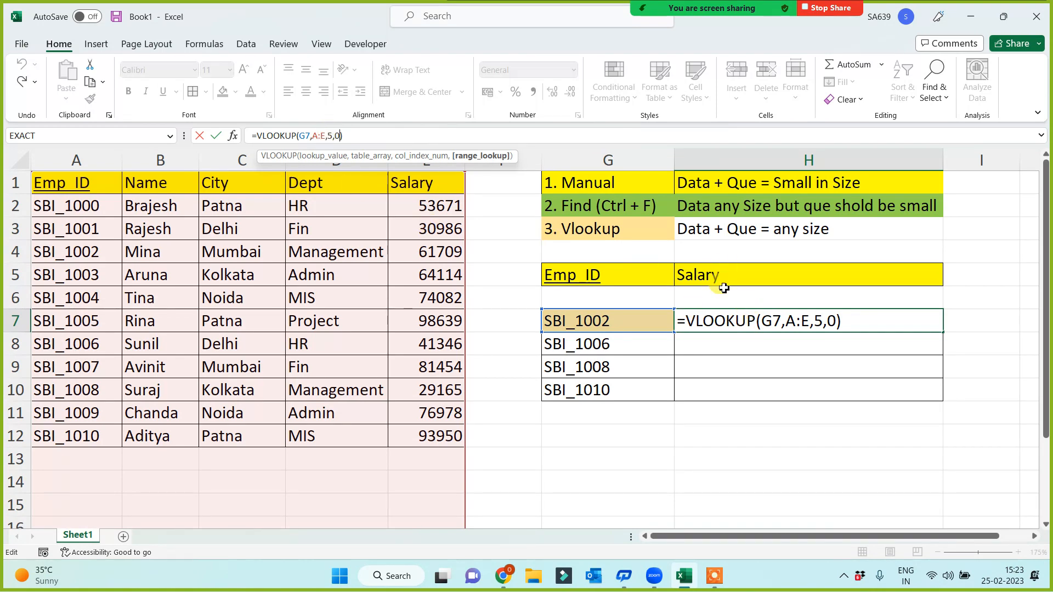
key("Return")
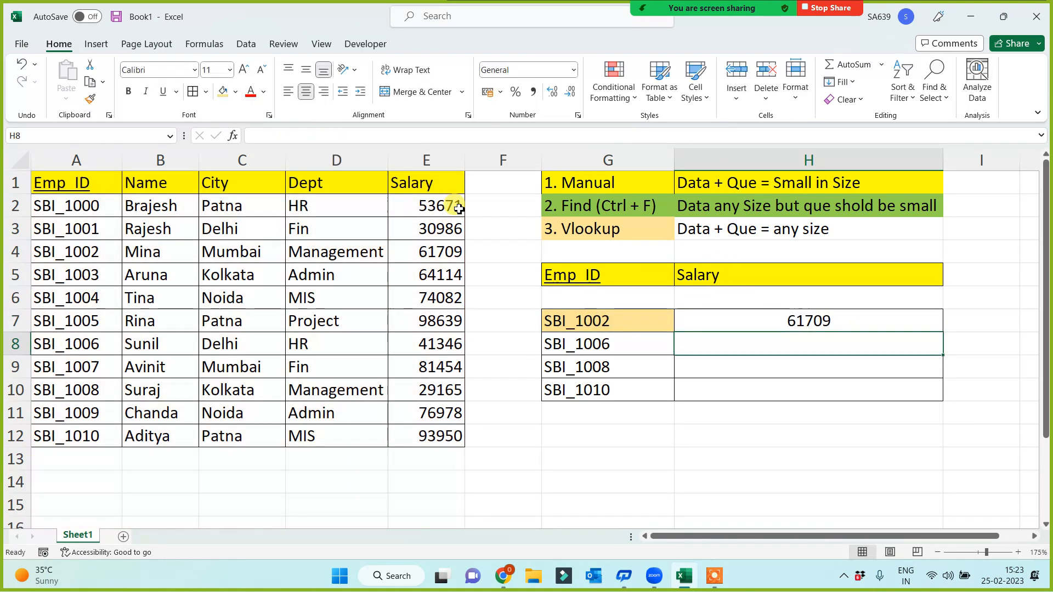
left_click(812, 318)
left_click_drag(945, 332, 934, 396)
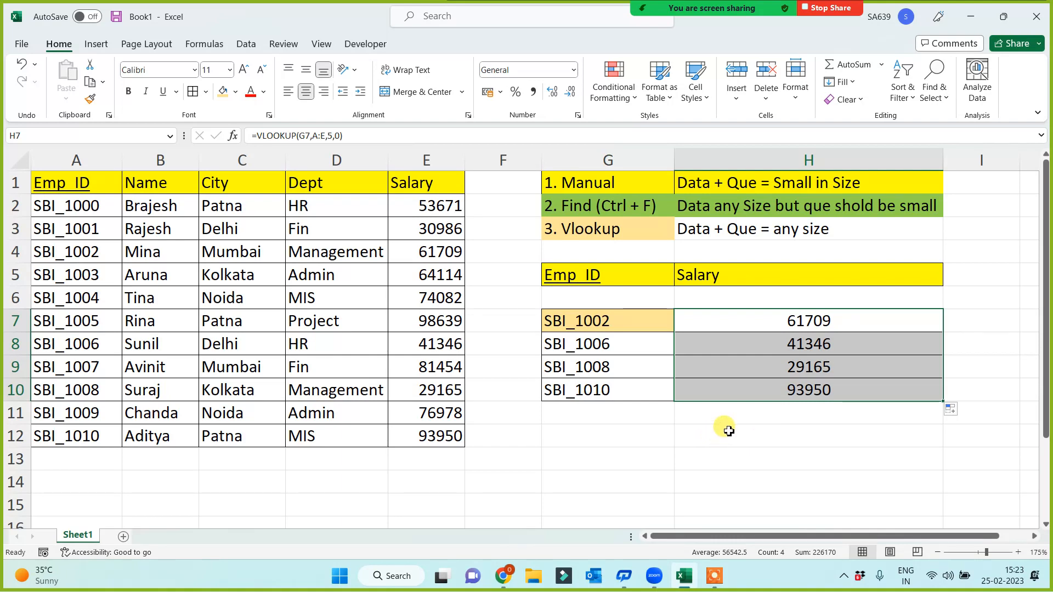
- Clear the salary results in H7:H10 and replace the H5 header with the Dept header copied from D1
key("Delete")
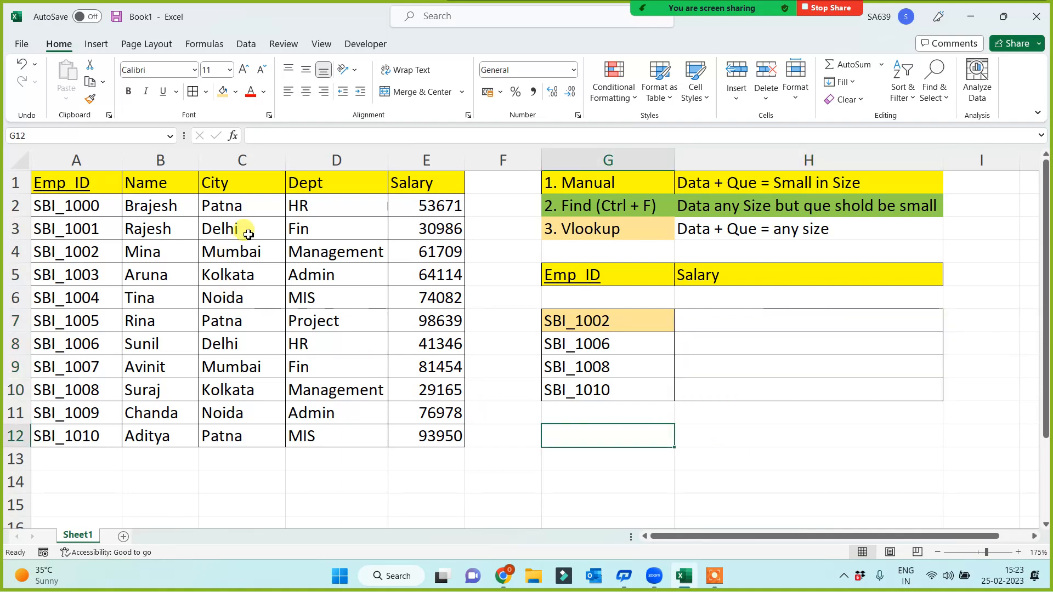
left_click(312, 185)
key("ctrl+c")
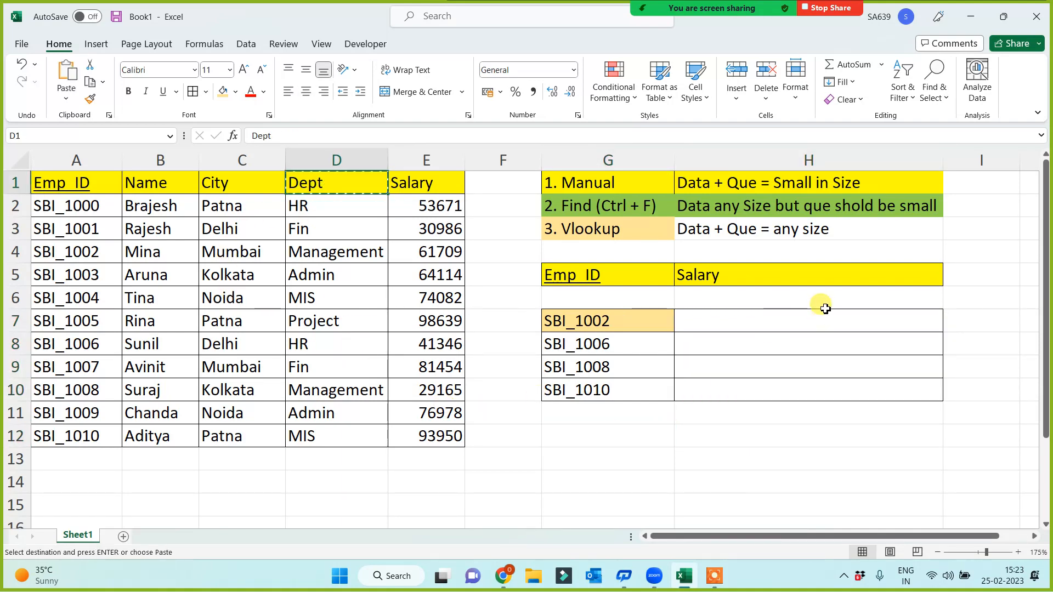
left_click(746, 279)
key("ctrl+v")
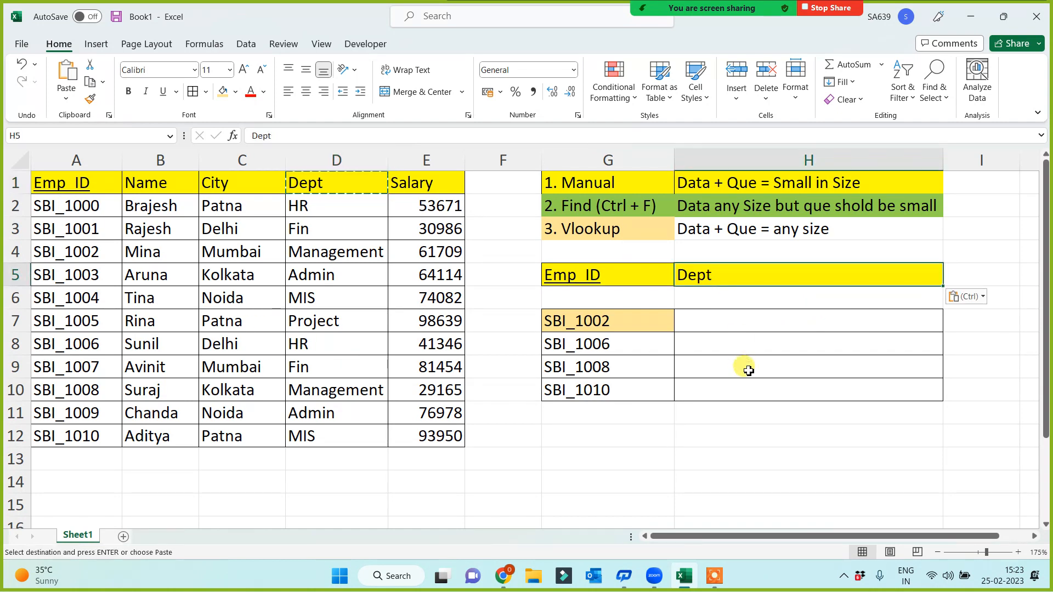
left_click(729, 316)
key("Escape")
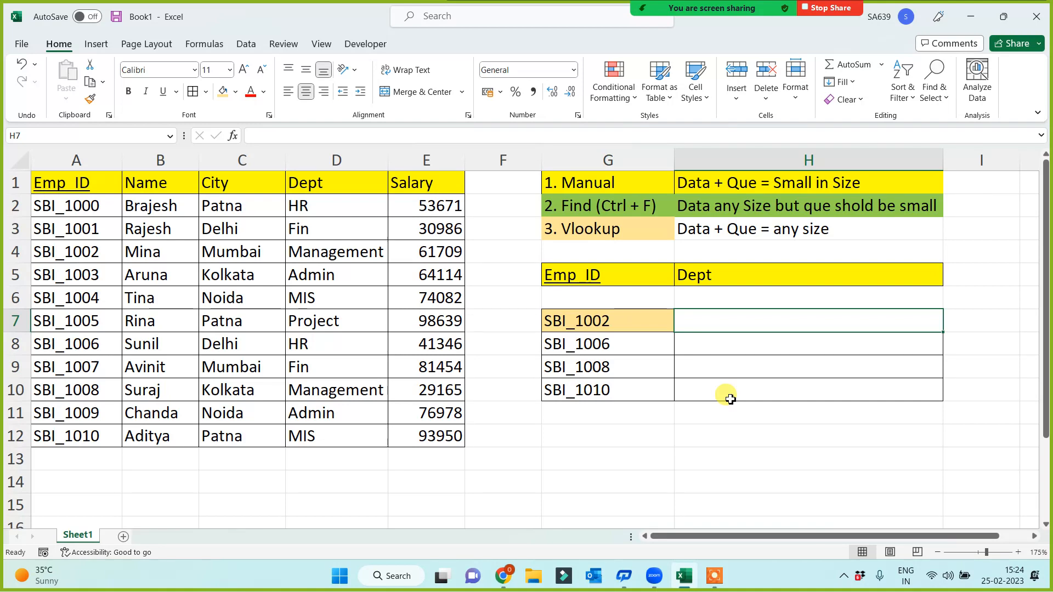
- Start a VLOOKUP formula in H7 for the department, with G7 as the lookup value
mouse_move(699, 14)
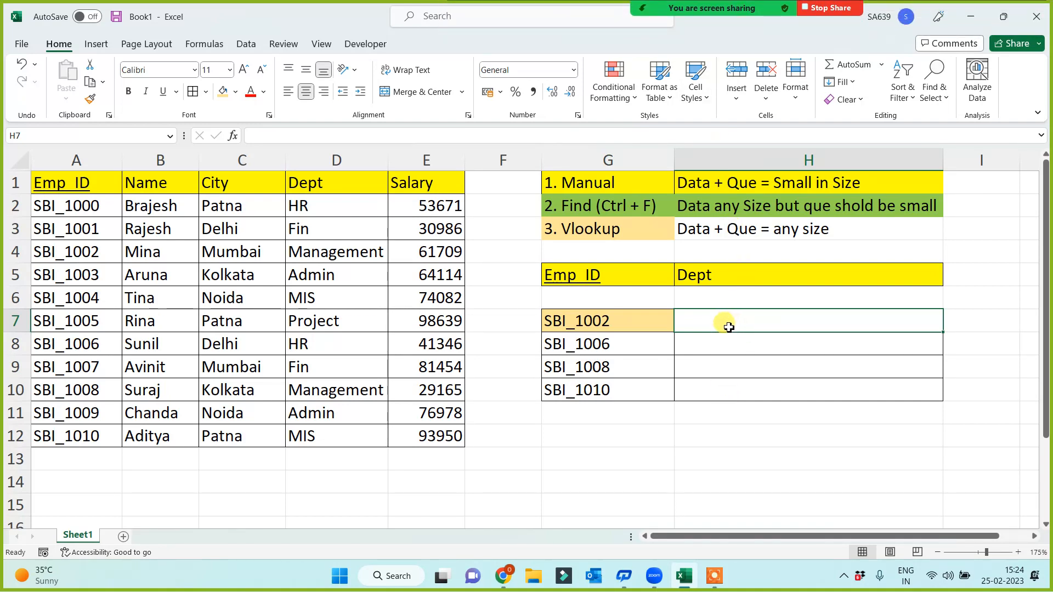
type("=")
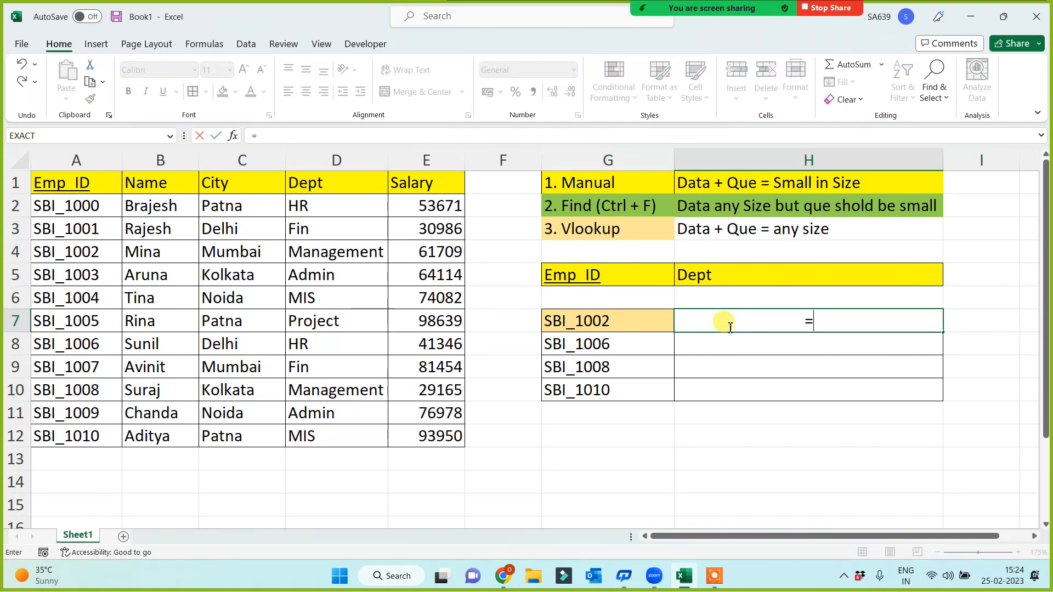
type("vl")
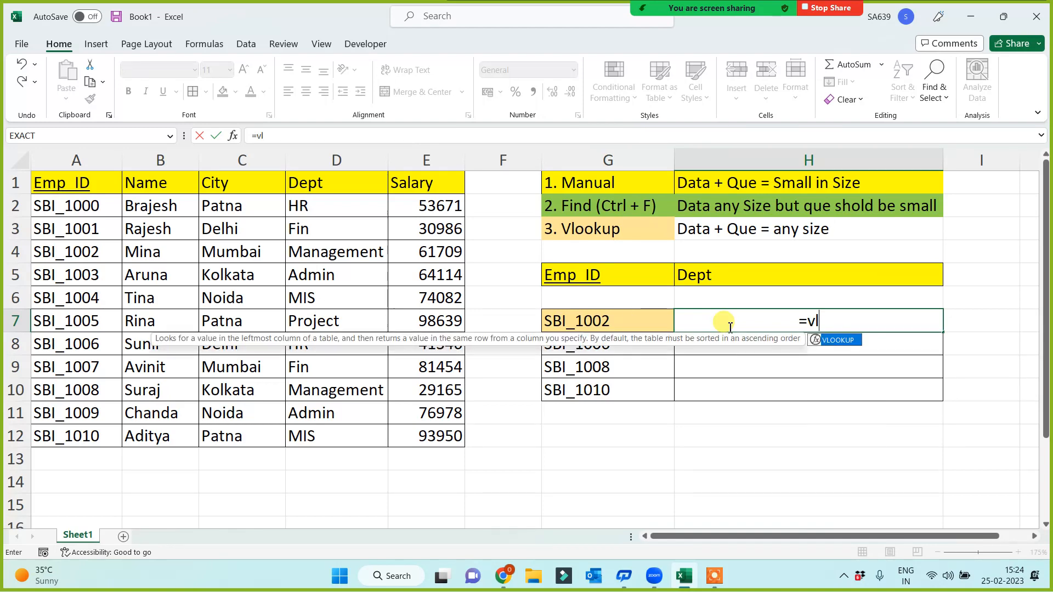
key("Tab")
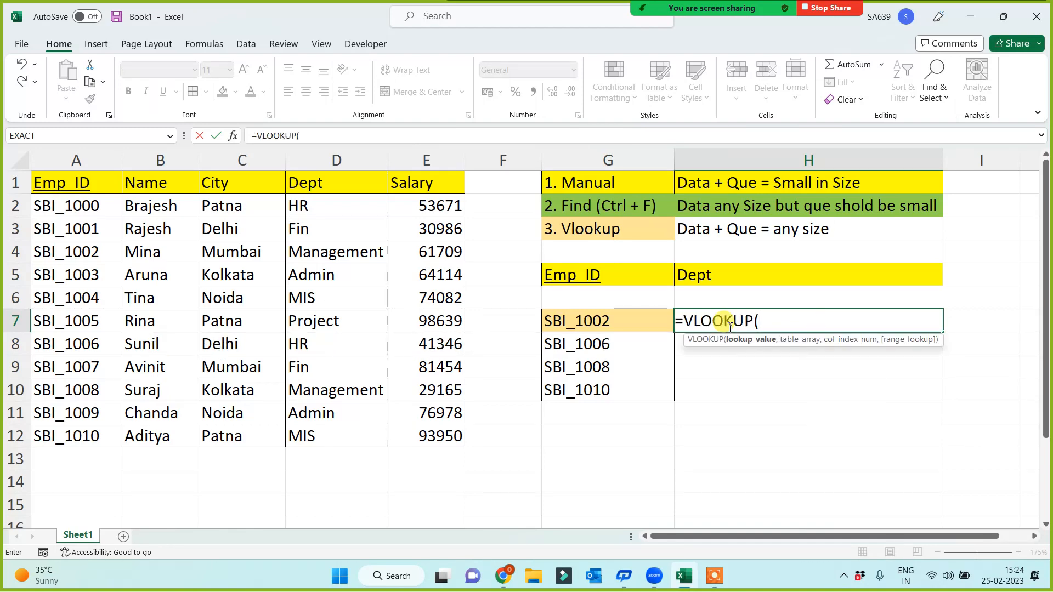
left_click(634, 321)
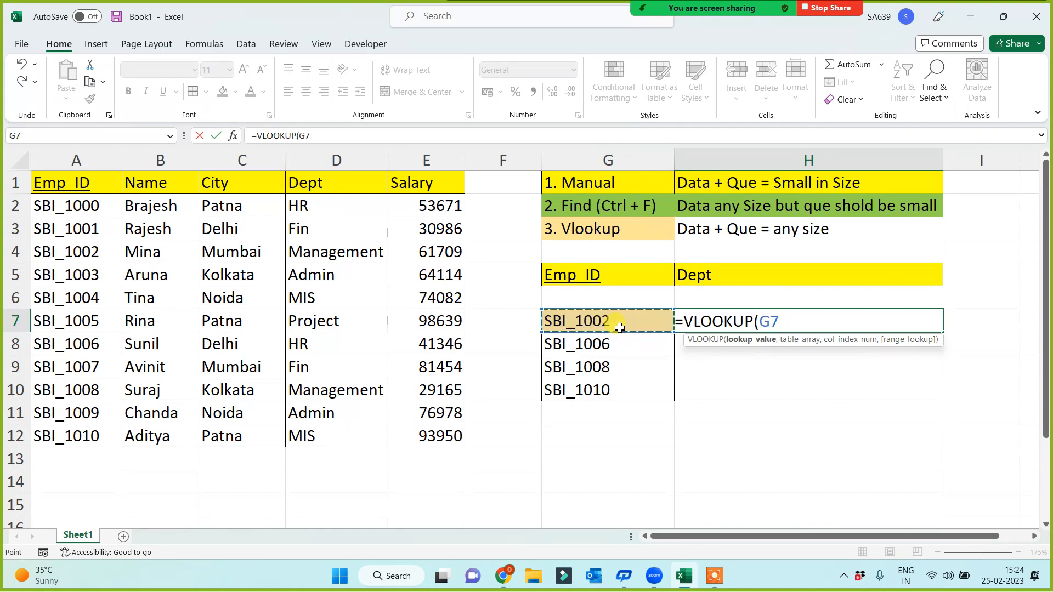
type(",")
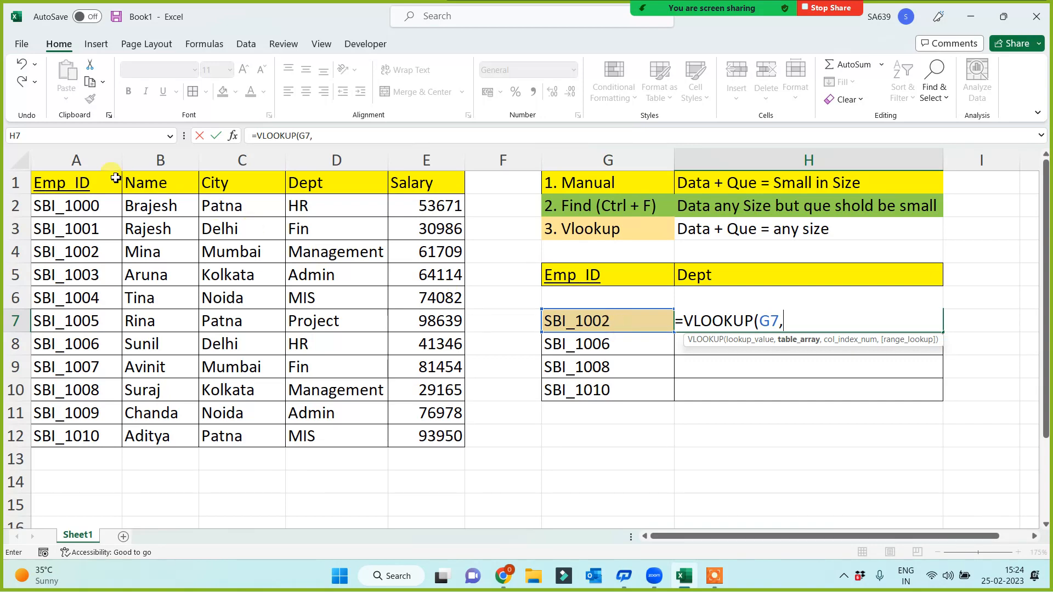
- Complete the department VLOOKUP with table array A:E, column index 4 and 0 for exact match, and fill it down to H10
left_click_drag(102, 160, 417, 164)
type(",")
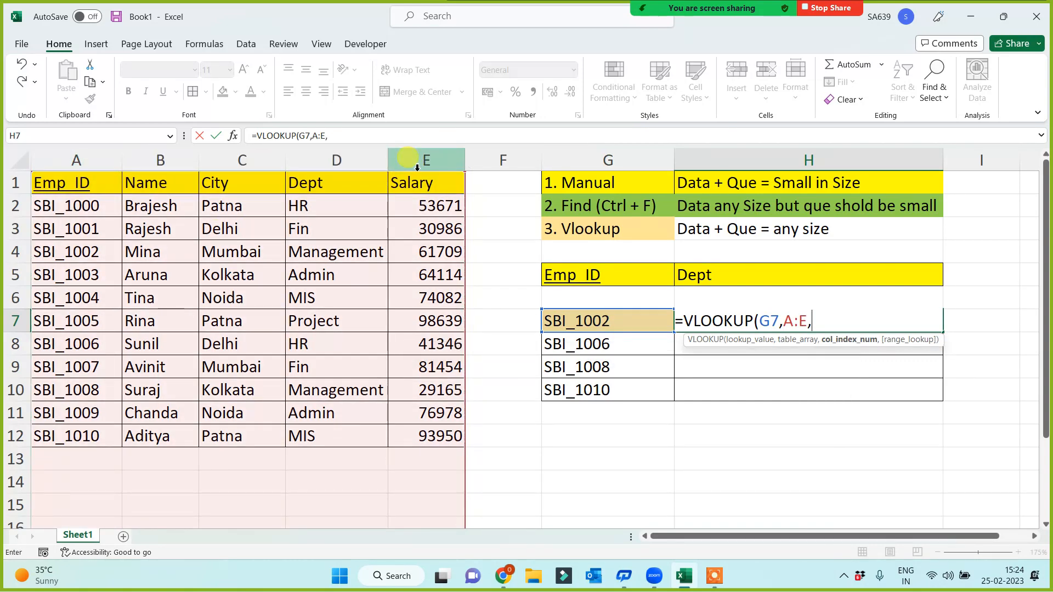
type("4,")
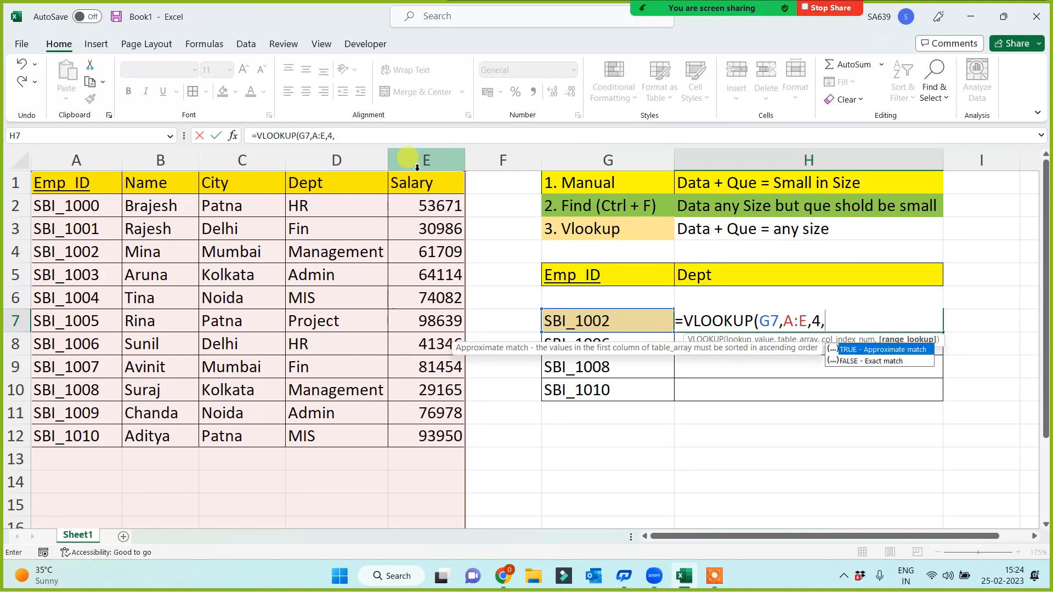
type("0)")
key("Return")
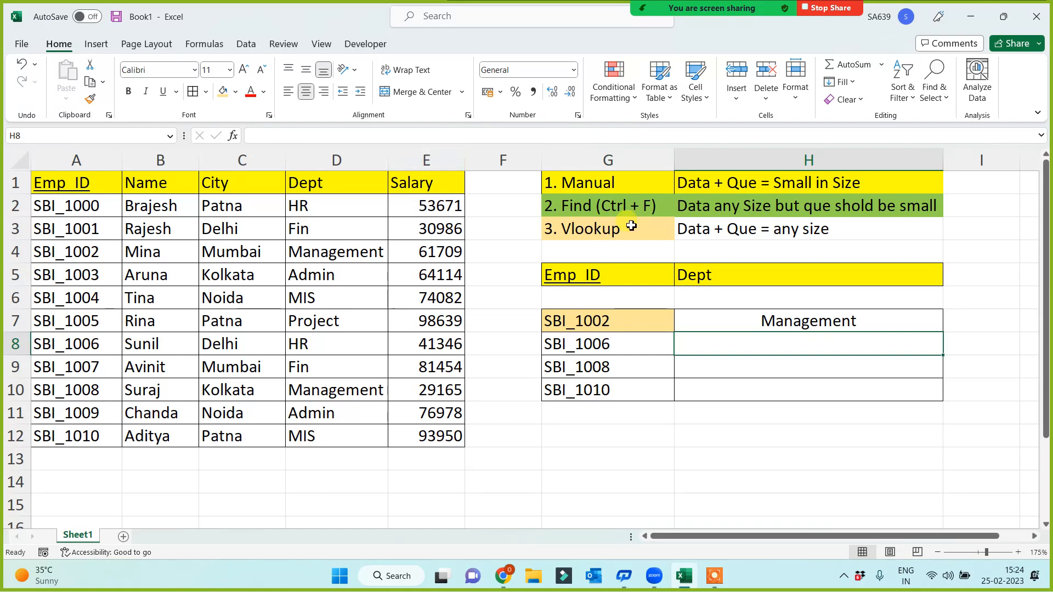
left_click(914, 328)
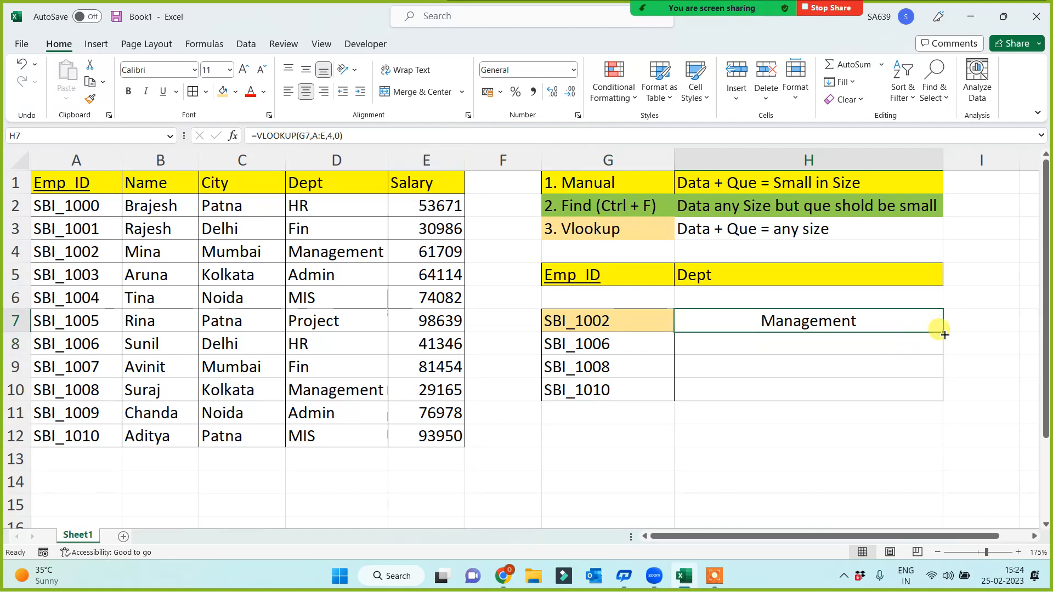
double_click(940, 330)
- Clear the department results in H7:H10 and replace the H5 header with the Name header copied from B1
key("Delete")
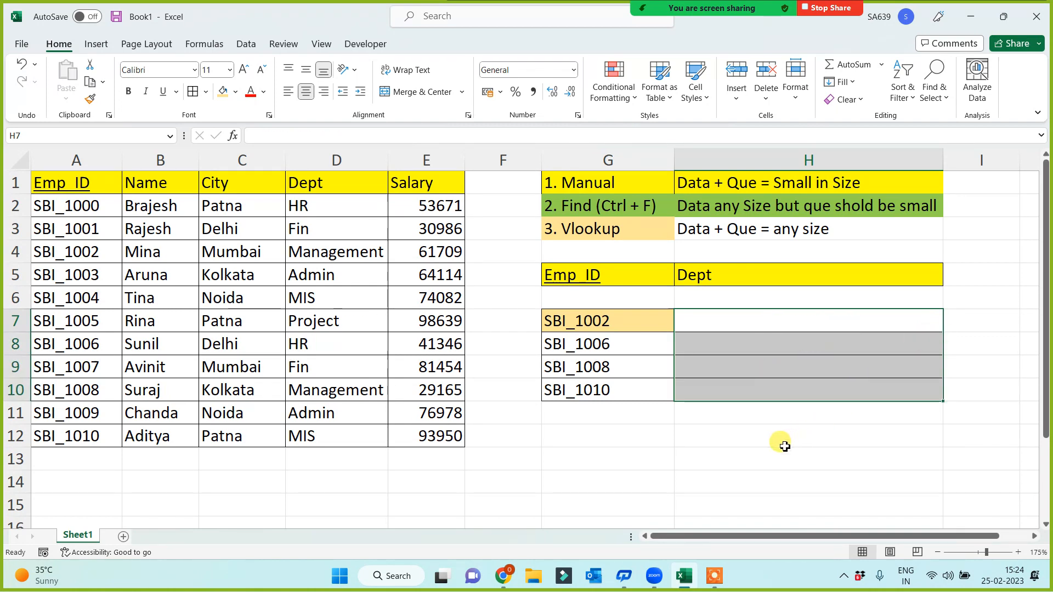
left_click(159, 182)
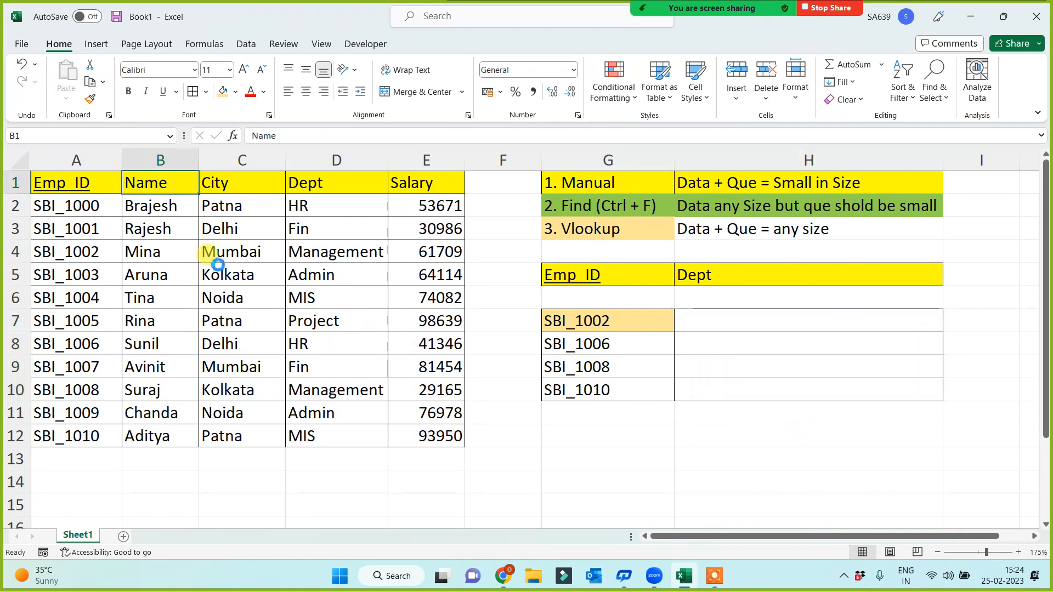
key("ctrl+c")
left_click(706, 274)
key("ctrl+v")
- Start a VLOOKUP formula in H7 for the employee name, with G7 as the lookup value
left_click(732, 316)
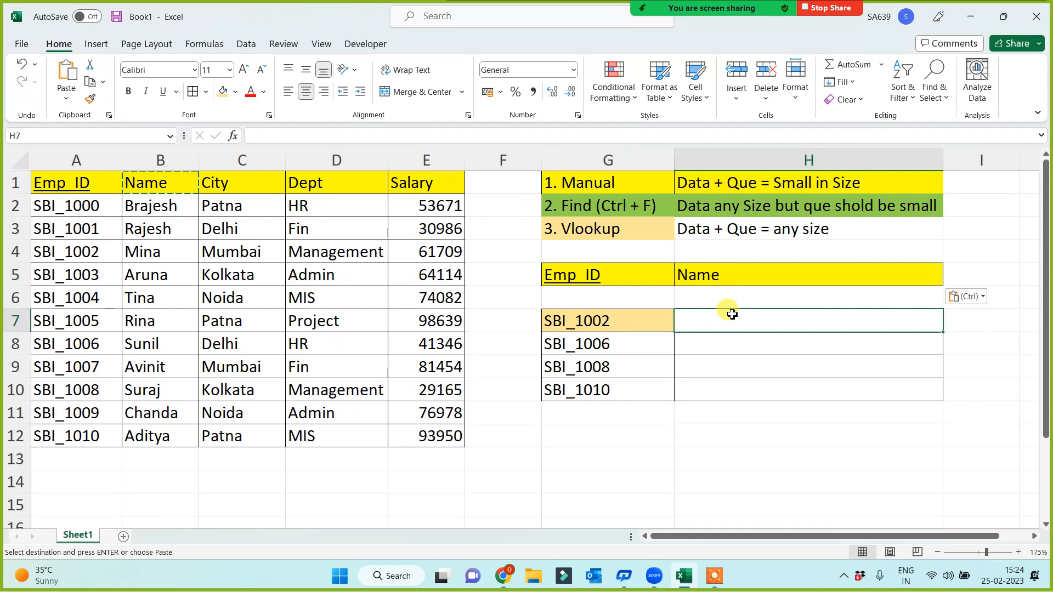
type("=")
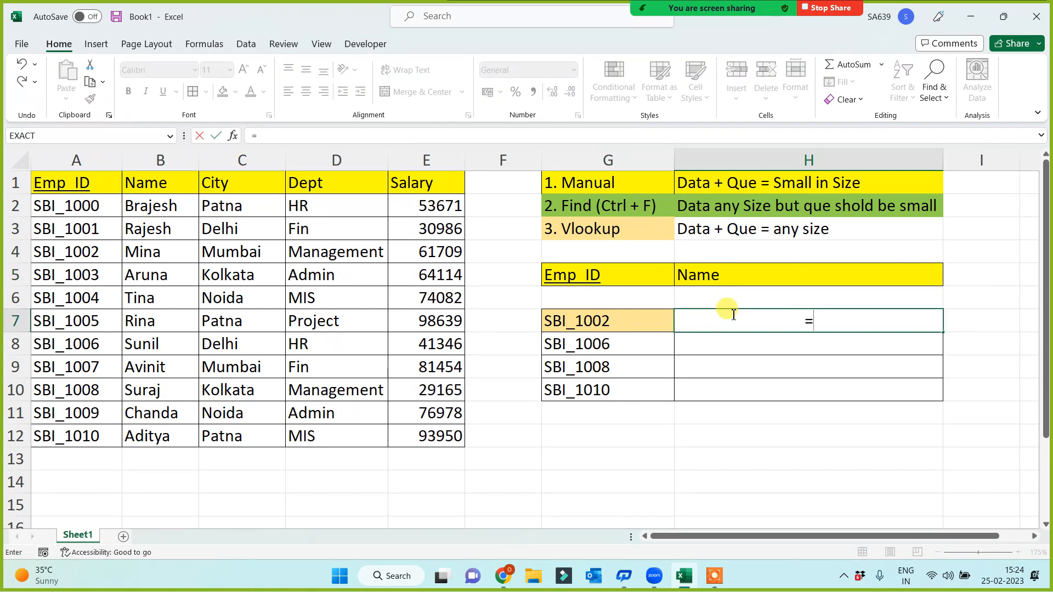
type("vl")
key("Tab")
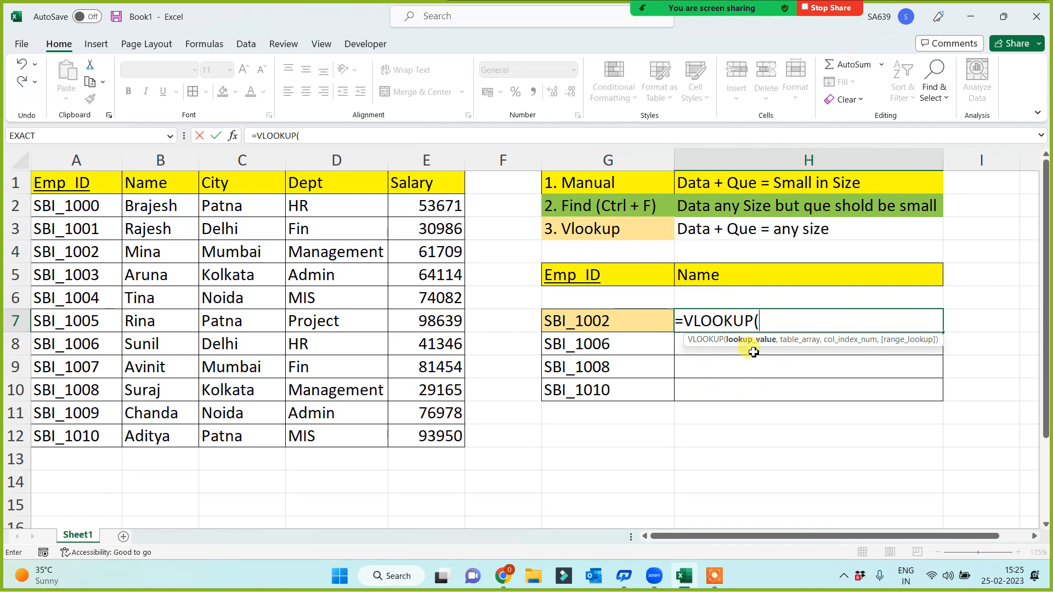
left_click(634, 320)
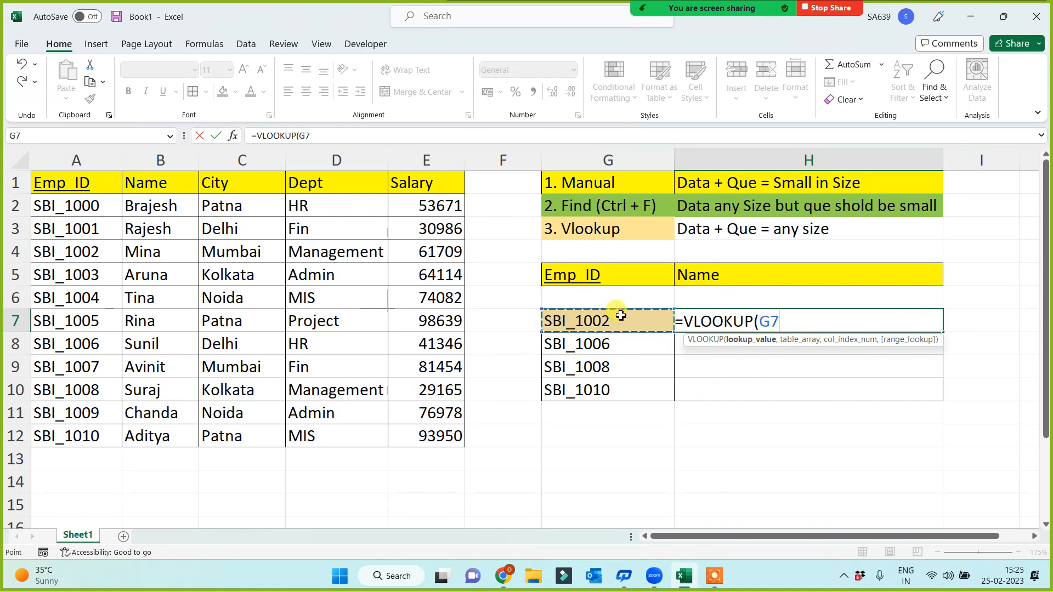
type(",")
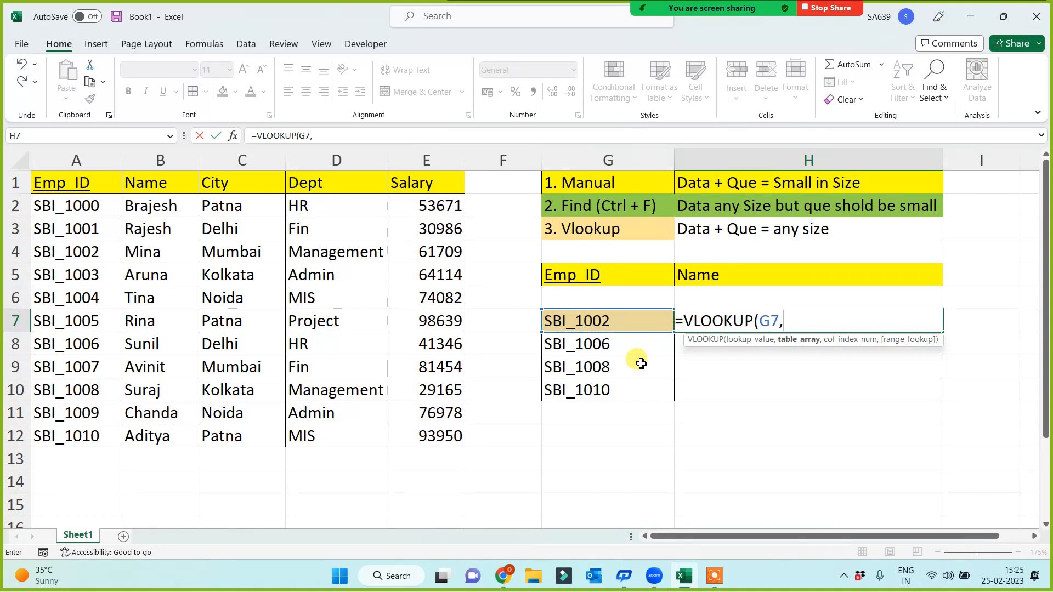
- Complete the name VLOOKUP with table array A:E, column index 2 and 0 for exact match, and fill it down to H10
left_click_drag(76, 161, 409, 160)
type(",")
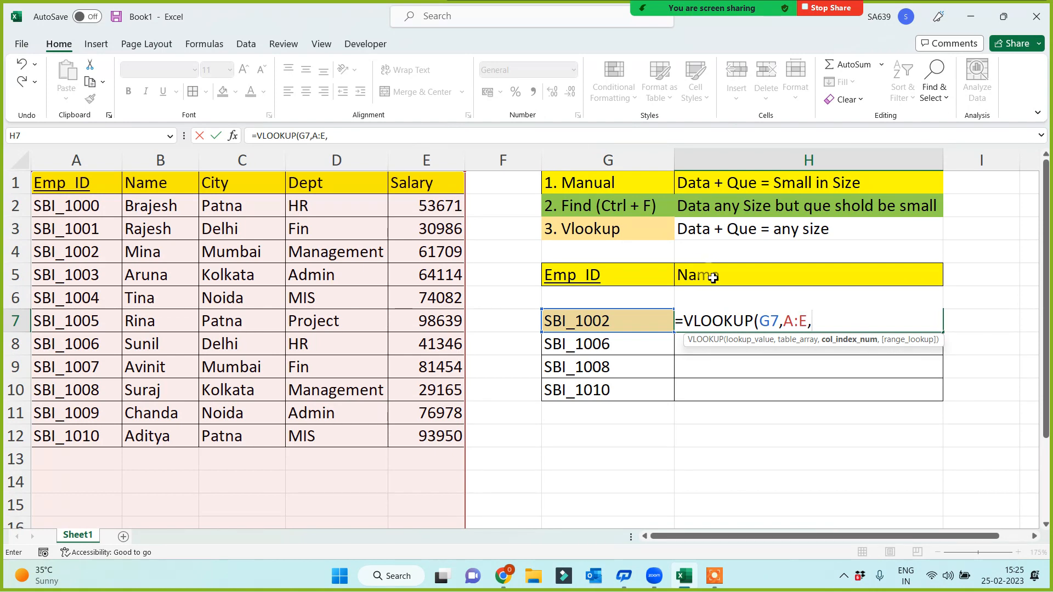
type("2,0)")
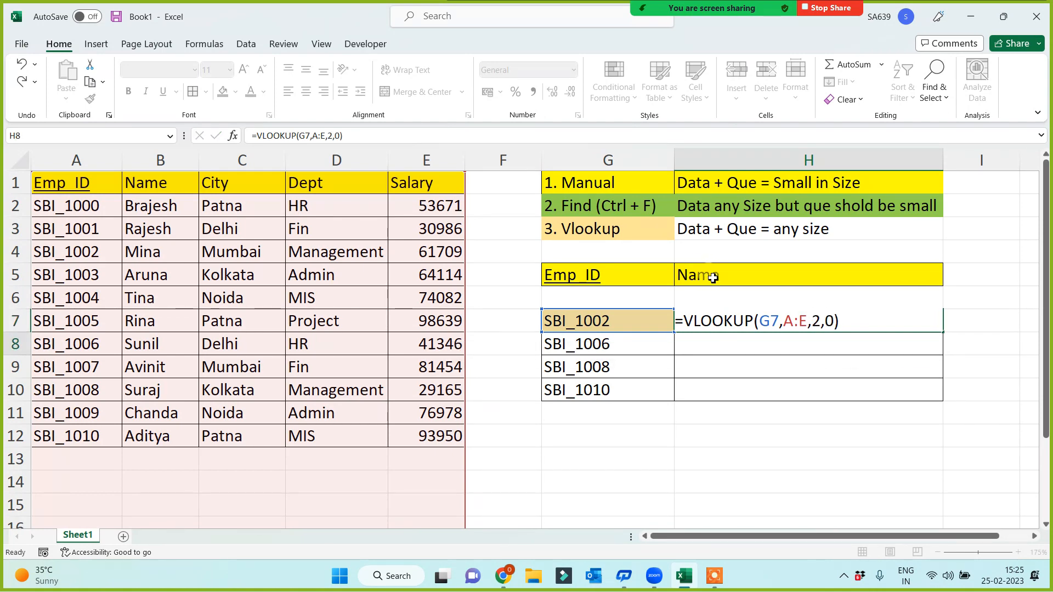
key("Return")
left_click(895, 321)
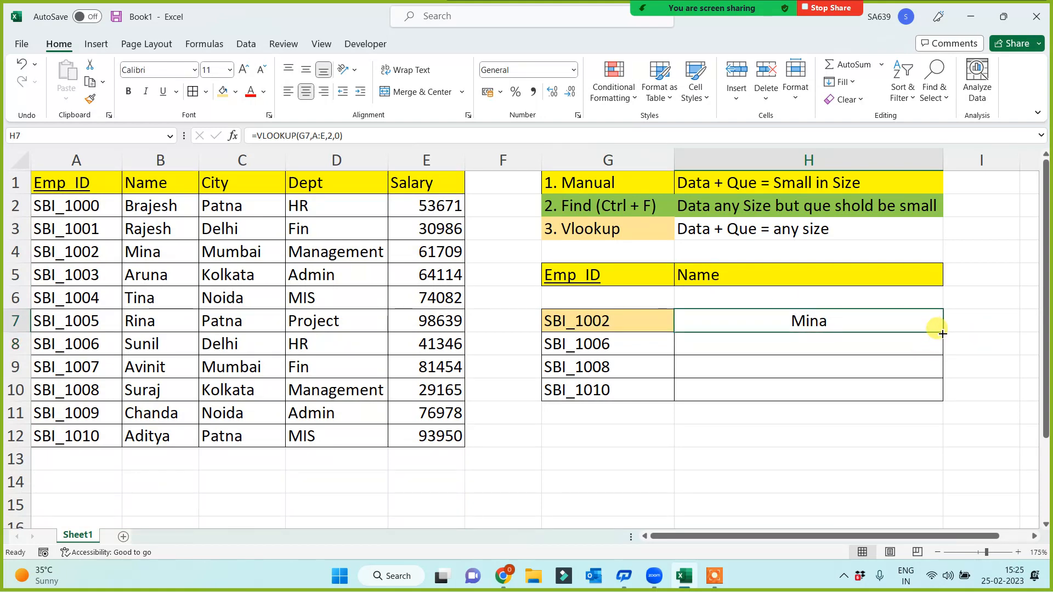
left_click_drag(943, 333, 931, 393)
- Clear the name results in H7:H10 and change the lookup table header in H5 to City
key("Delete")
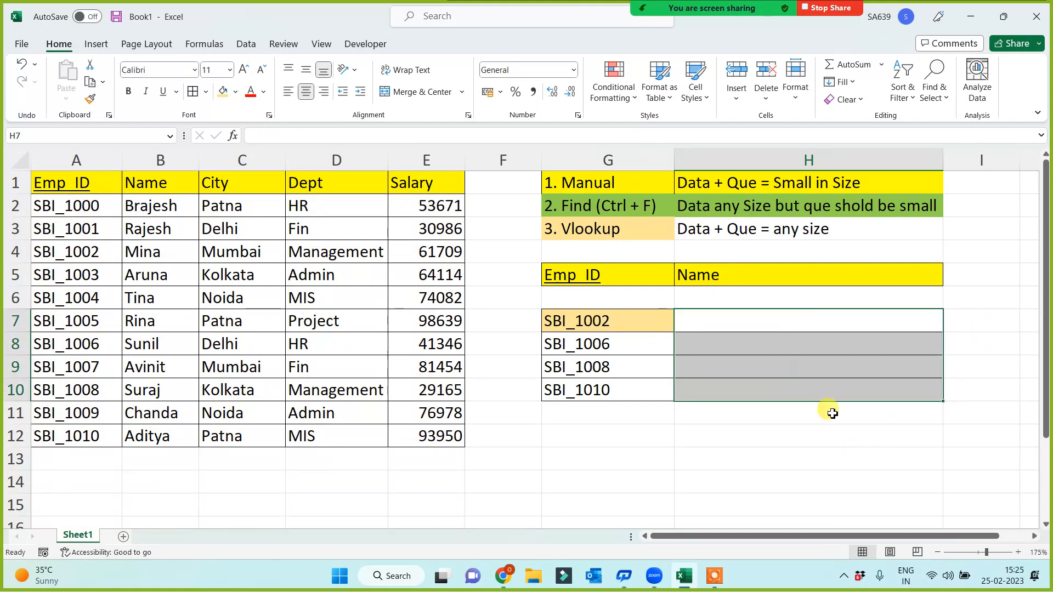
left_click(740, 280)
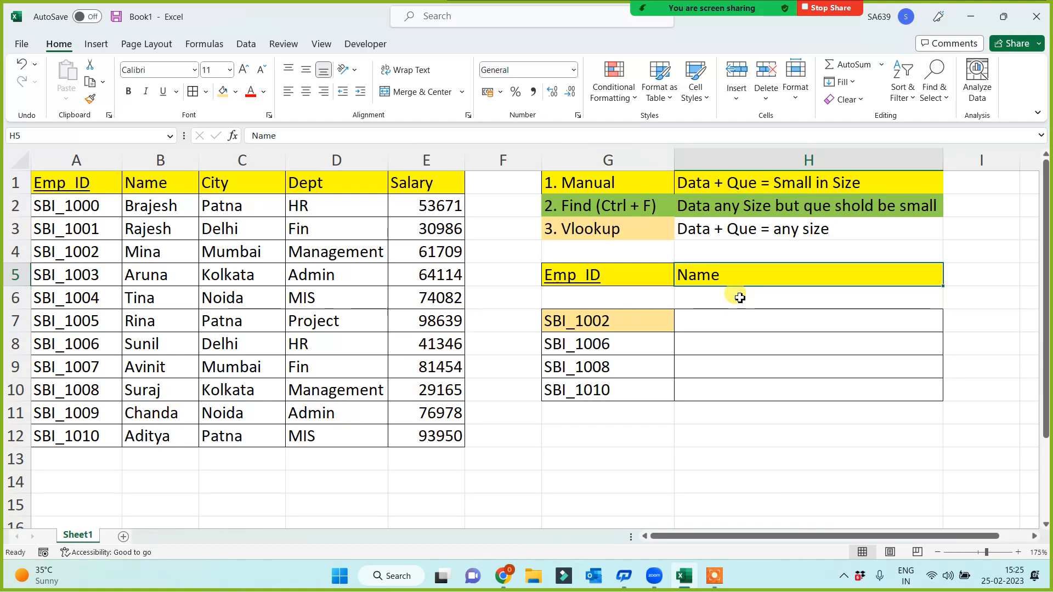
type("City")
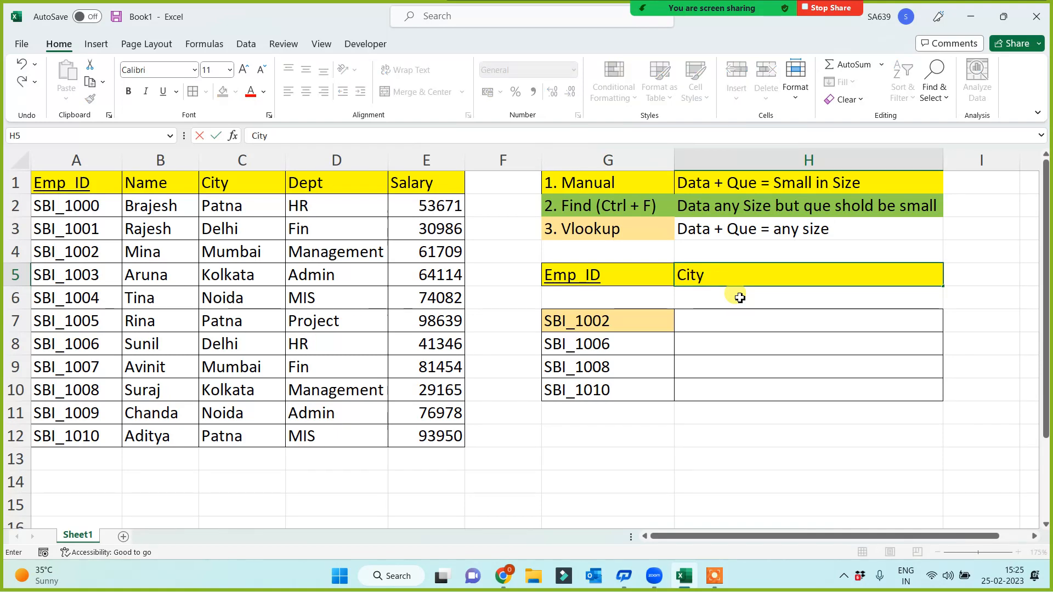
key("Return")
key("Return")
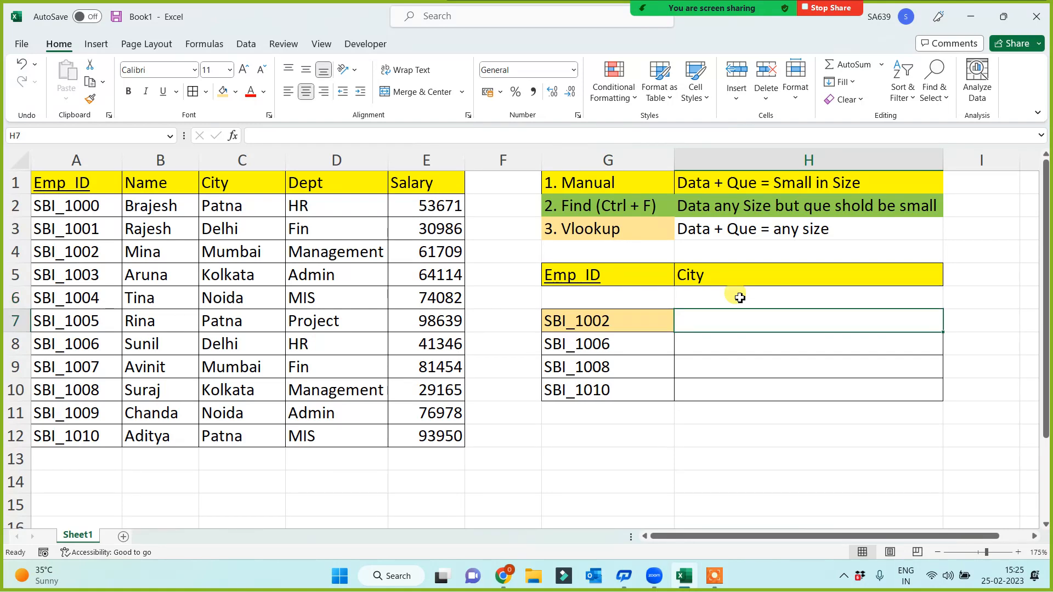
- Look up the city in H7 with =VLOOKUP(G7,A:E,3,0) and fill the formula down to H10
type("=vl")
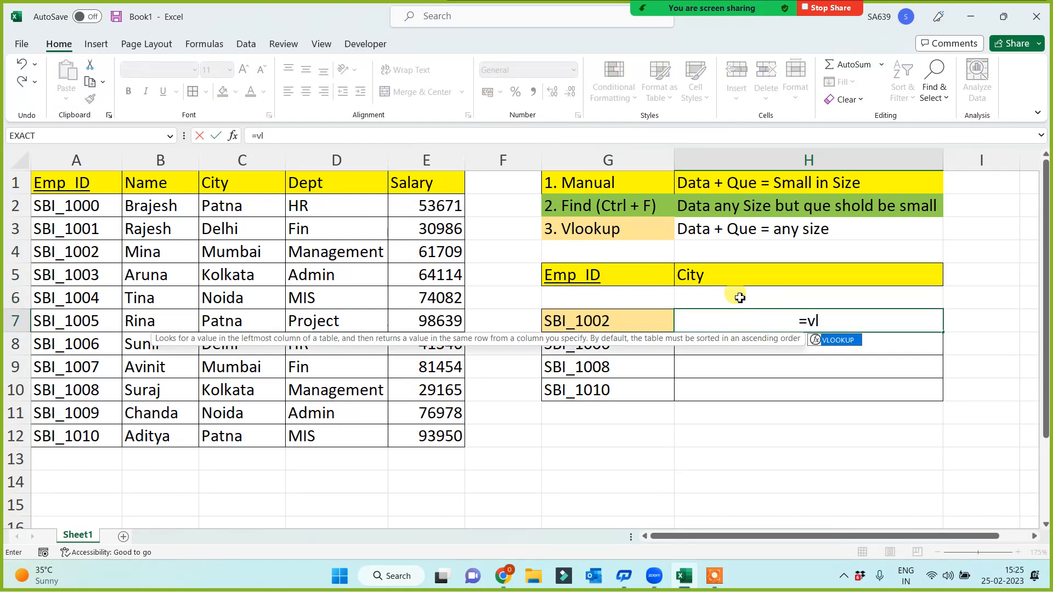
key("Tab")
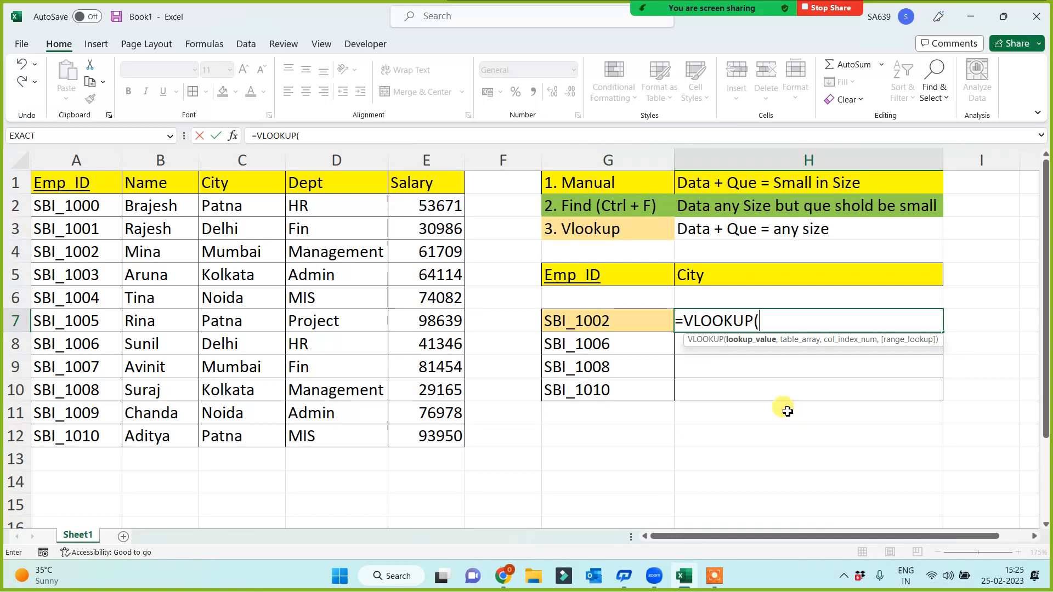
left_click(598, 320)
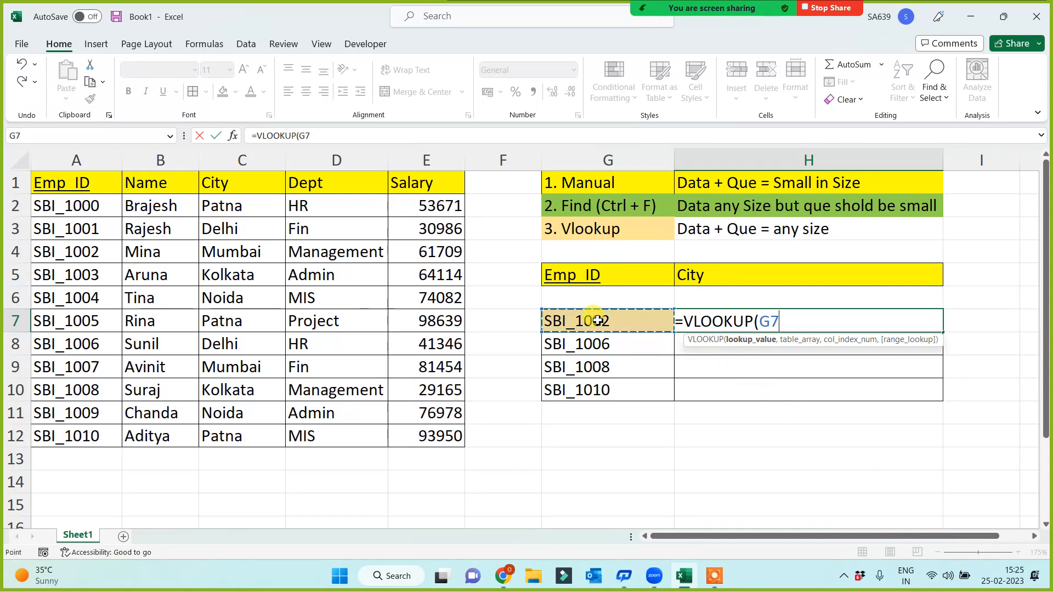
type(",")
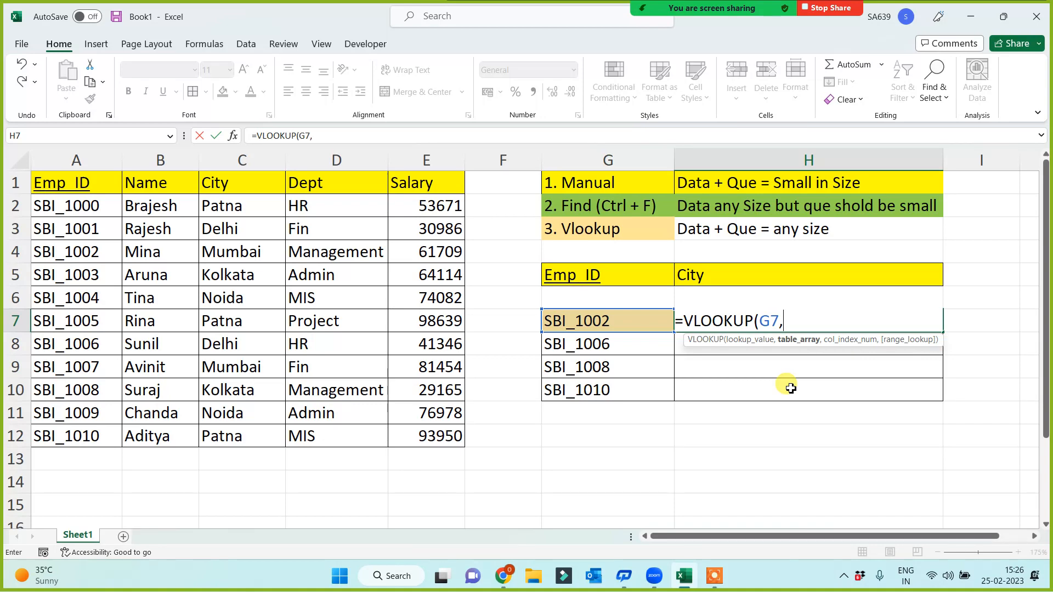
left_click_drag(70, 158, 404, 166)
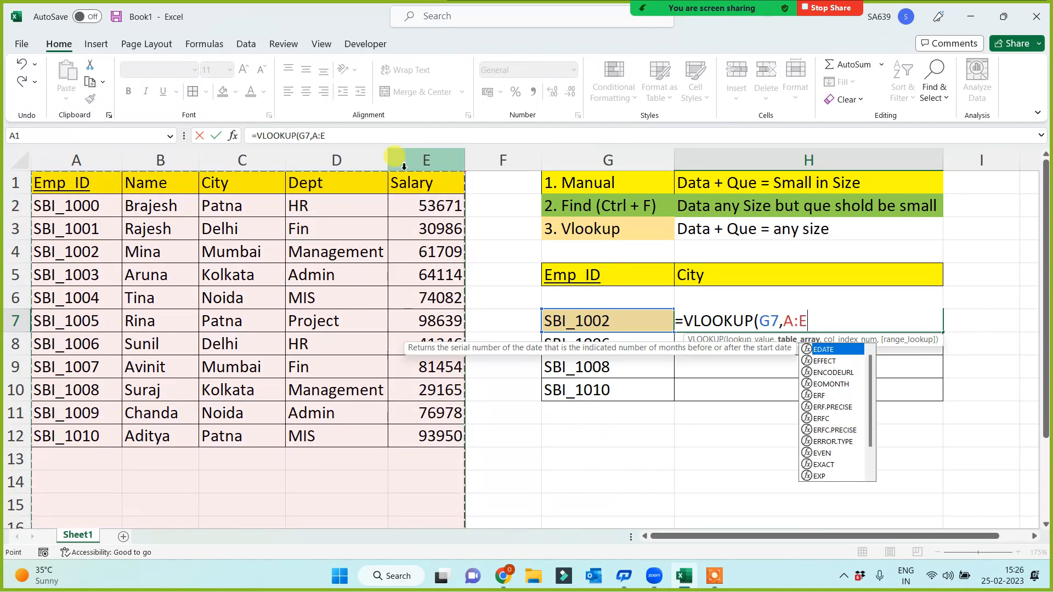
type(",")
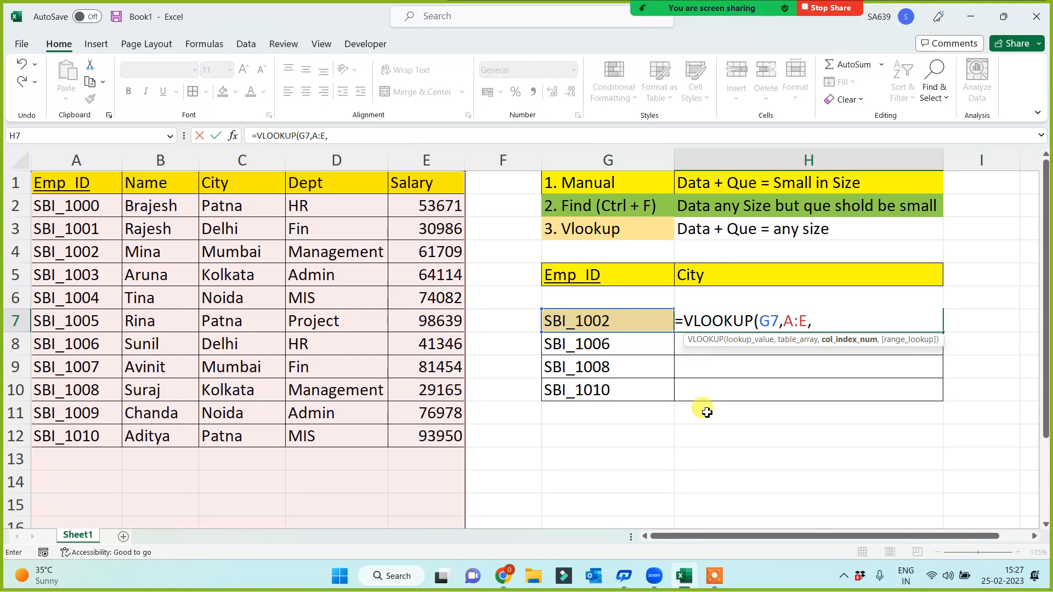
type("3,0)")
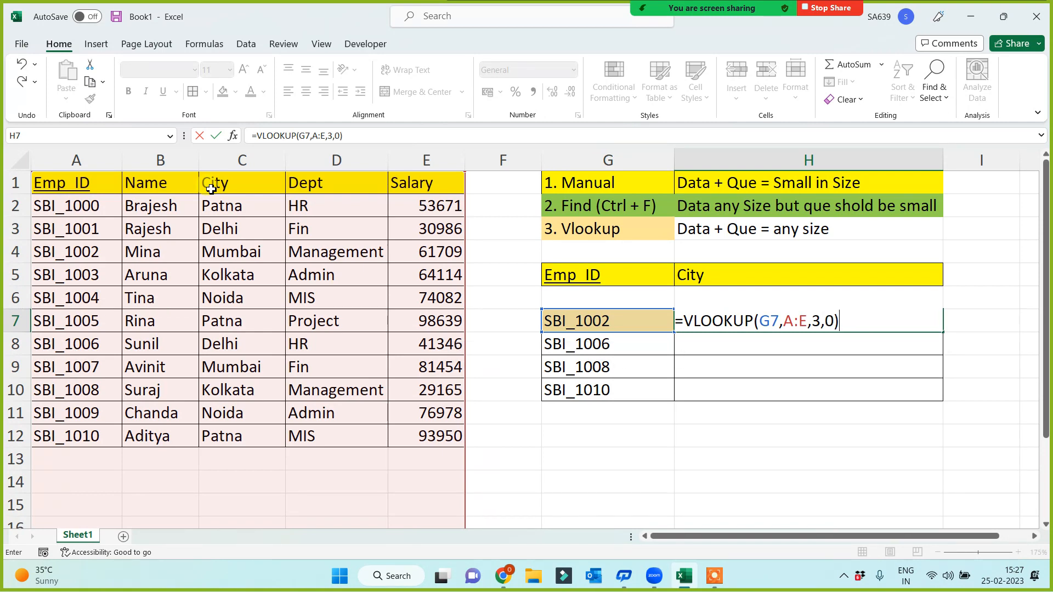
key("ctrl+Return")
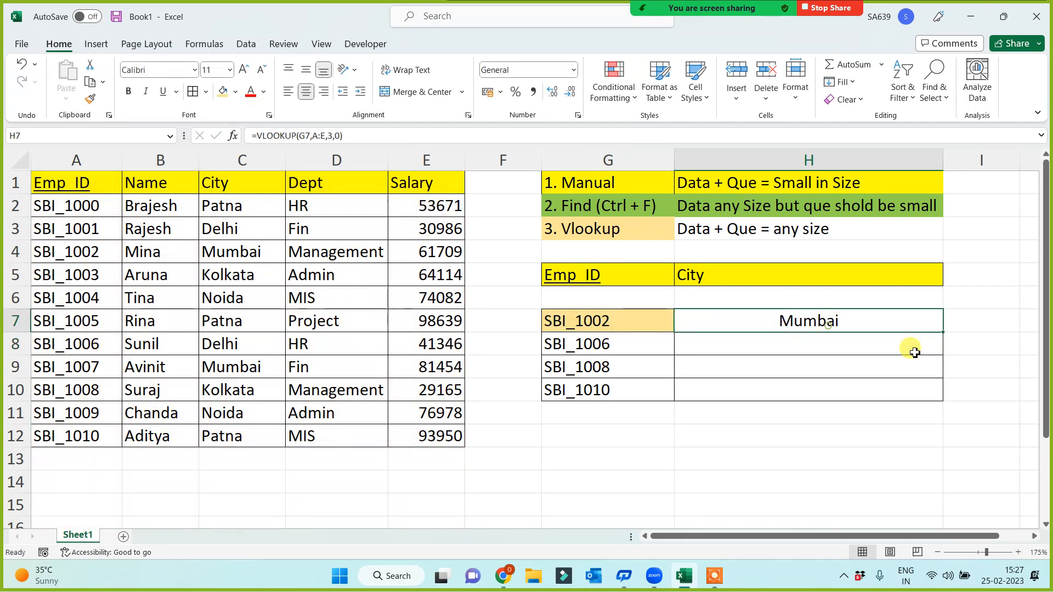
left_click_drag(941, 335, 941, 362)
left_click_drag(932, 403, 932, 403)
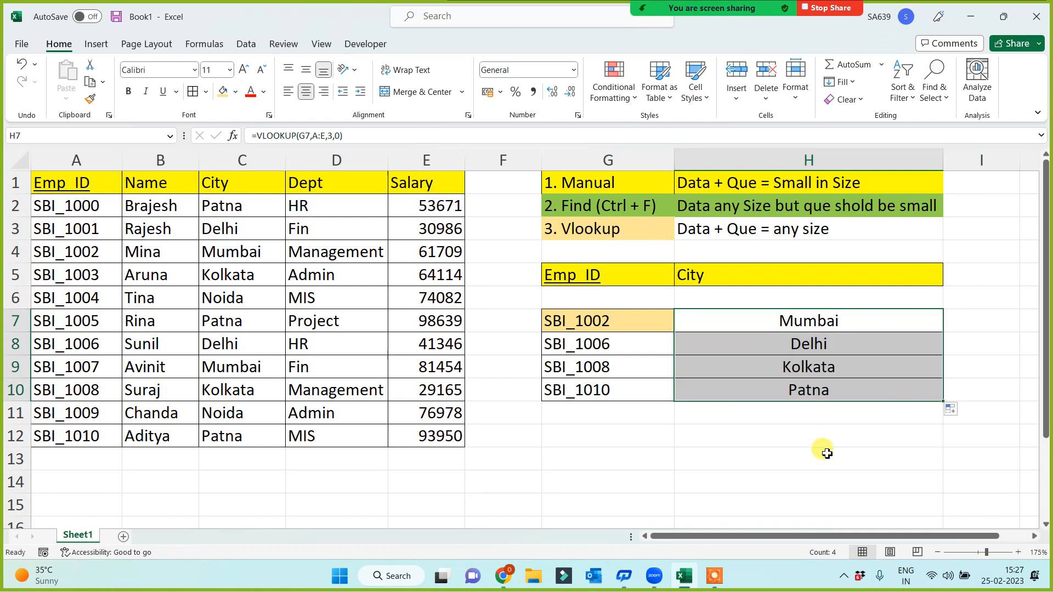
- Replace the City header in H5 with the Dept header copied from D1
left_click(315, 178)
key("ctrl+c")
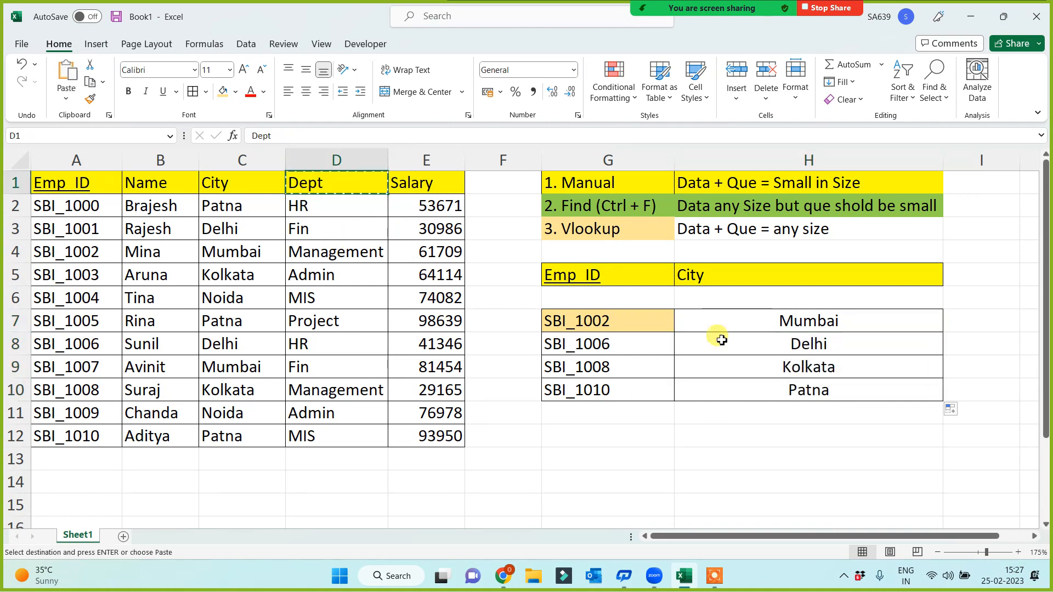
left_click(801, 273)
key("ctrl+v")
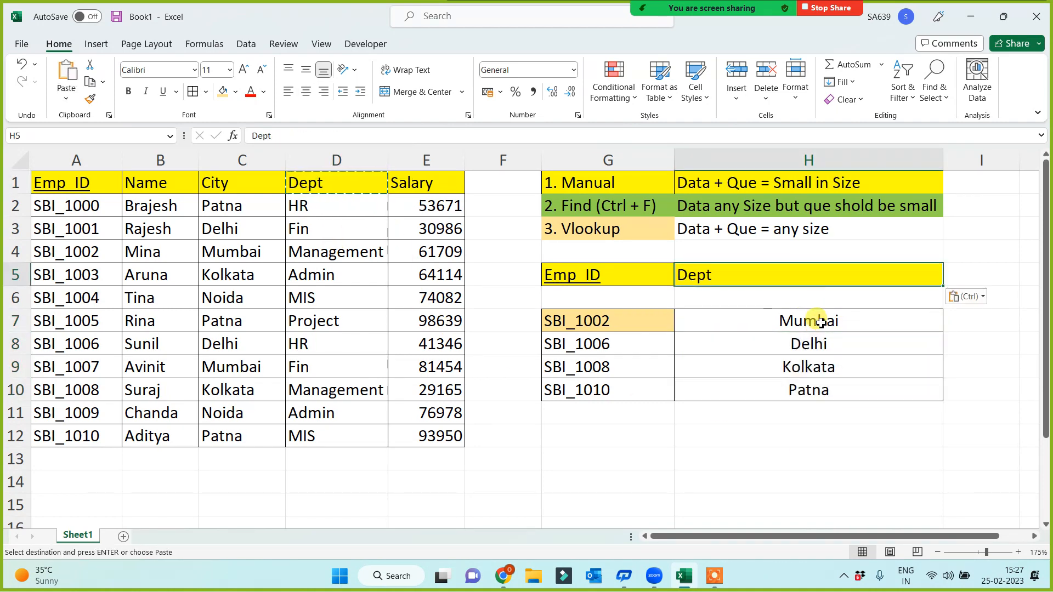
- Clear the city results in H7:H10 and begin a new formula in H7 with an equals sign
left_click_drag(813, 319, 811, 390)
key("Delete")
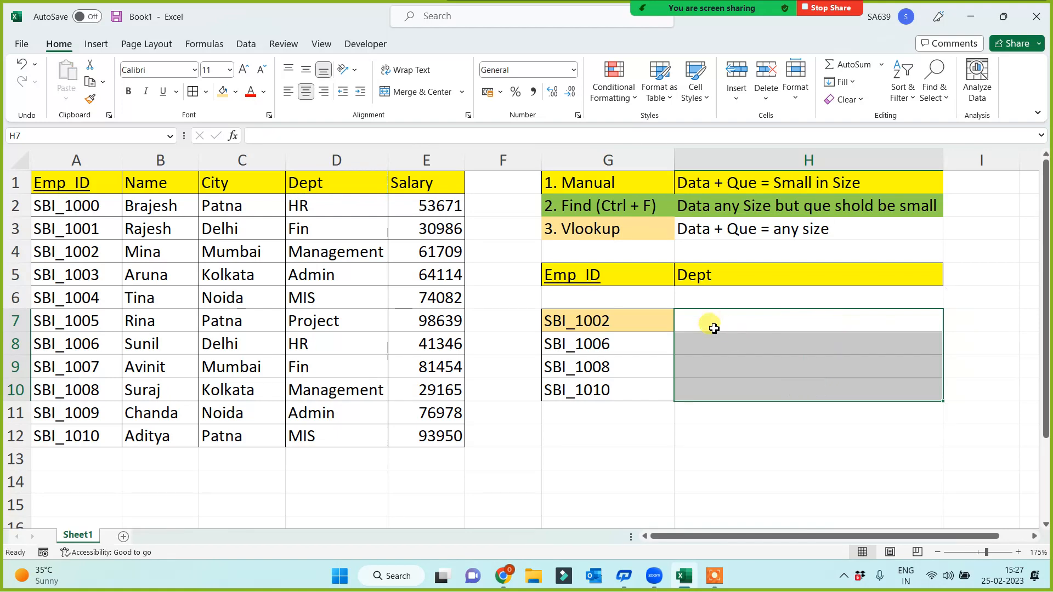
left_click(713, 327)
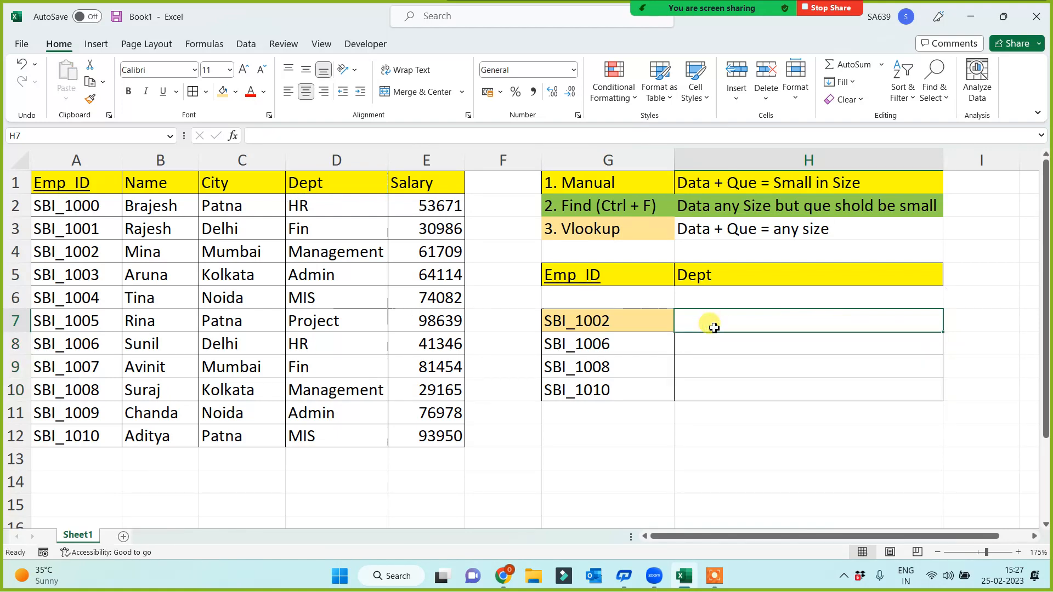
type("=")
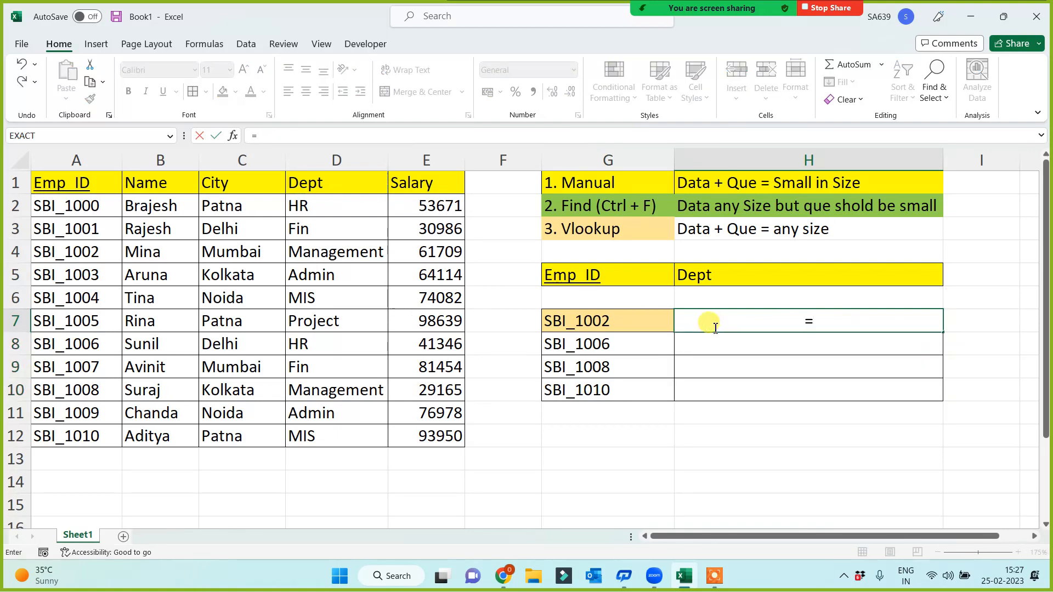
type("vl")
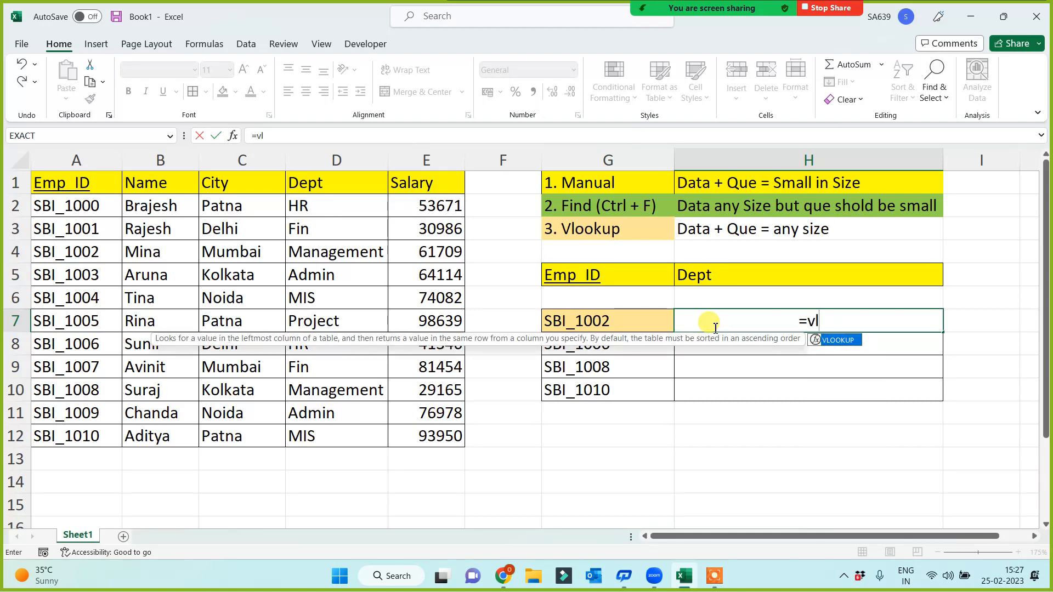
key("Tab")
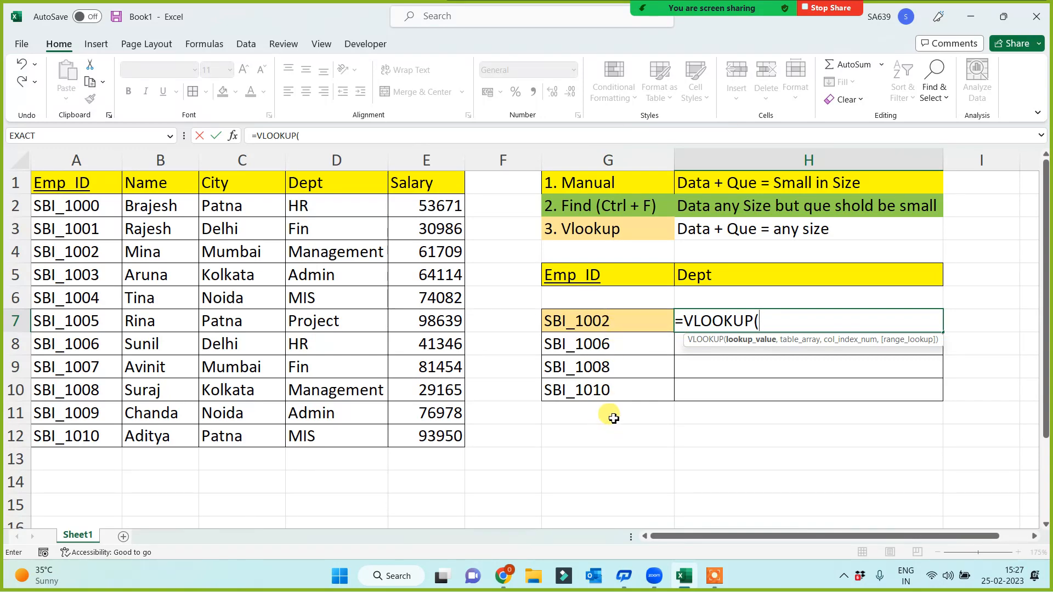
left_click(608, 323)
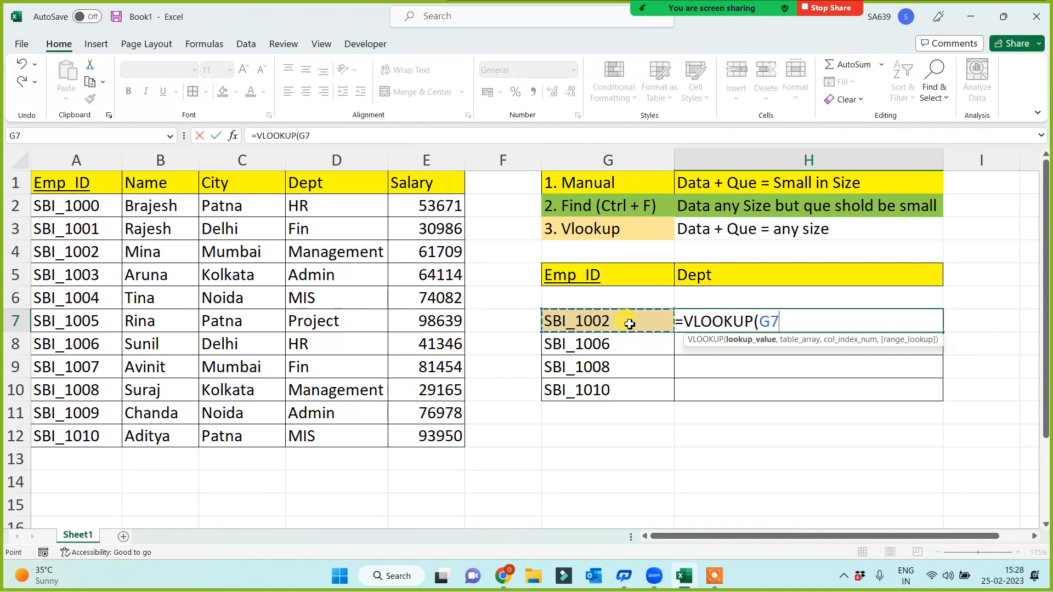
key("BackSpace")
key("BackSpace")
key("BackSpace")
key("BackSpace")
key("BackSpace")
key("BackSpace")
key("BackSpace")
key("BackSpace")
key("BackSpace")
key("BackSpace")
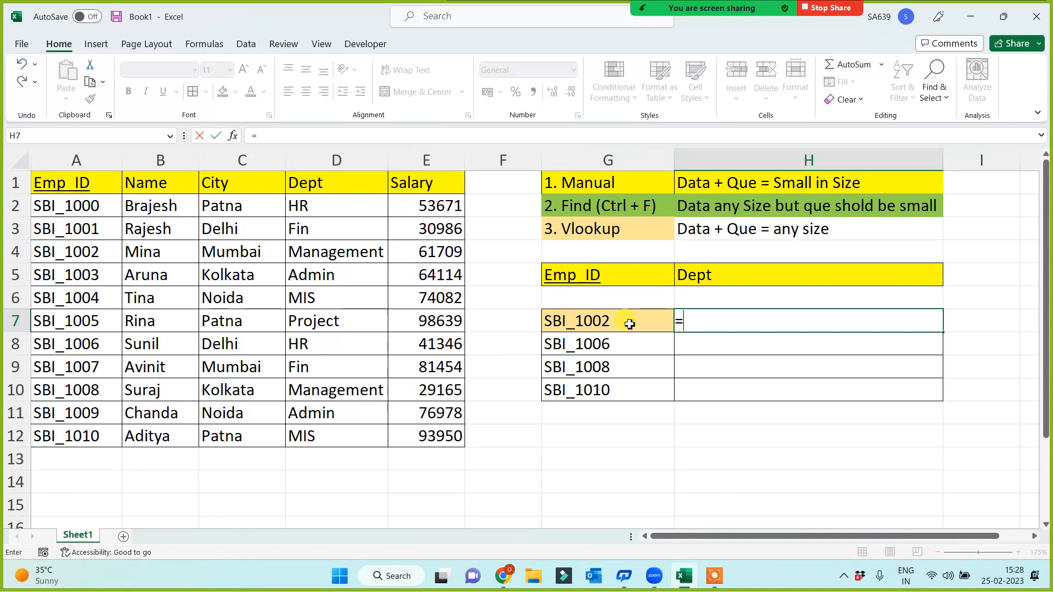
- Complete the department formula in H7 as =VLOOKUP(G7,A:E,4,0) and fill it down to H10
type("vl")
key("Tab")
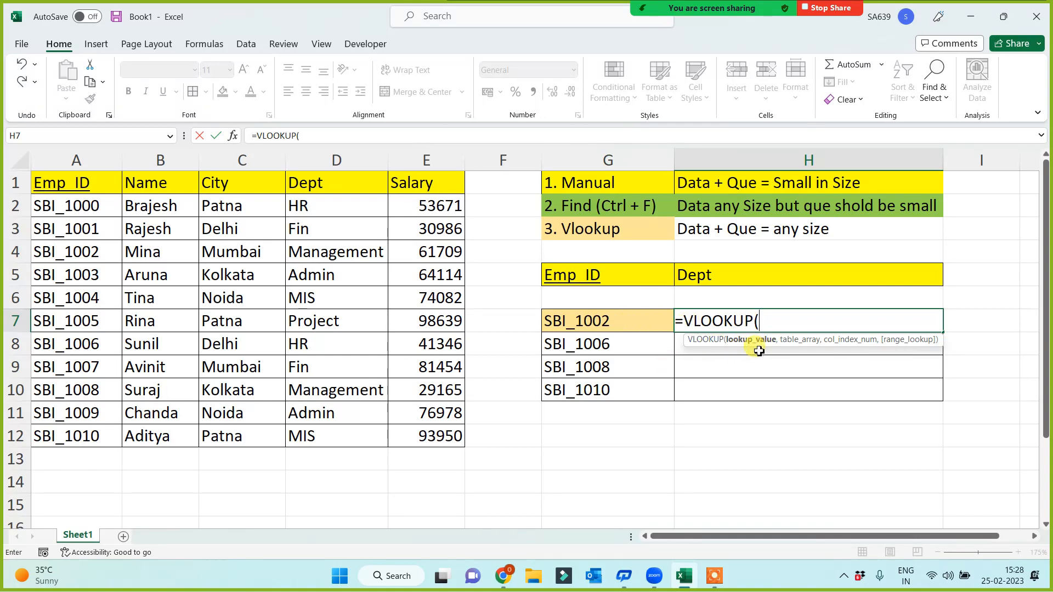
left_click(606, 326)
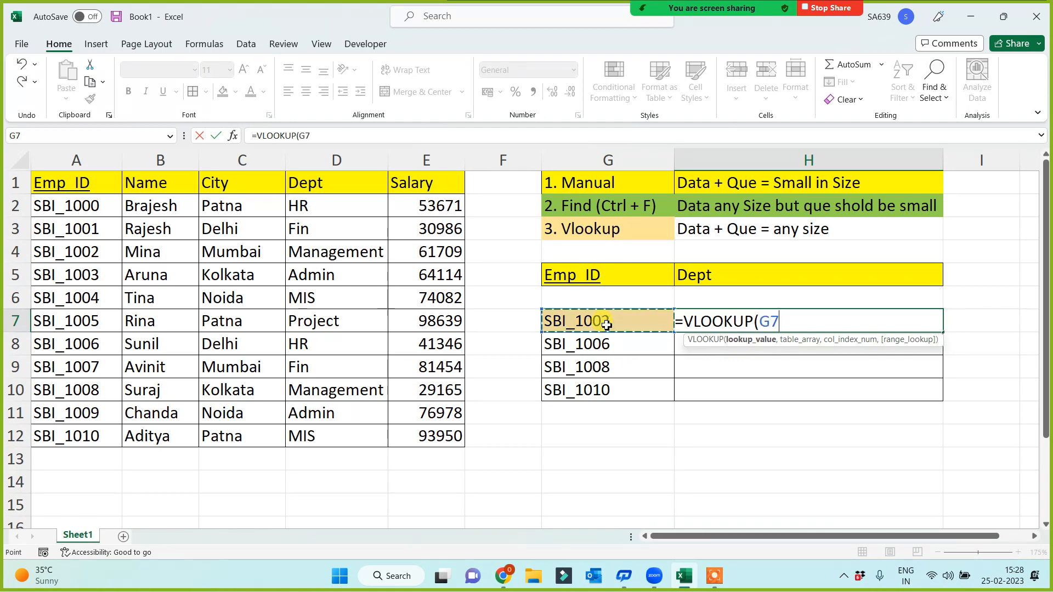
type(",")
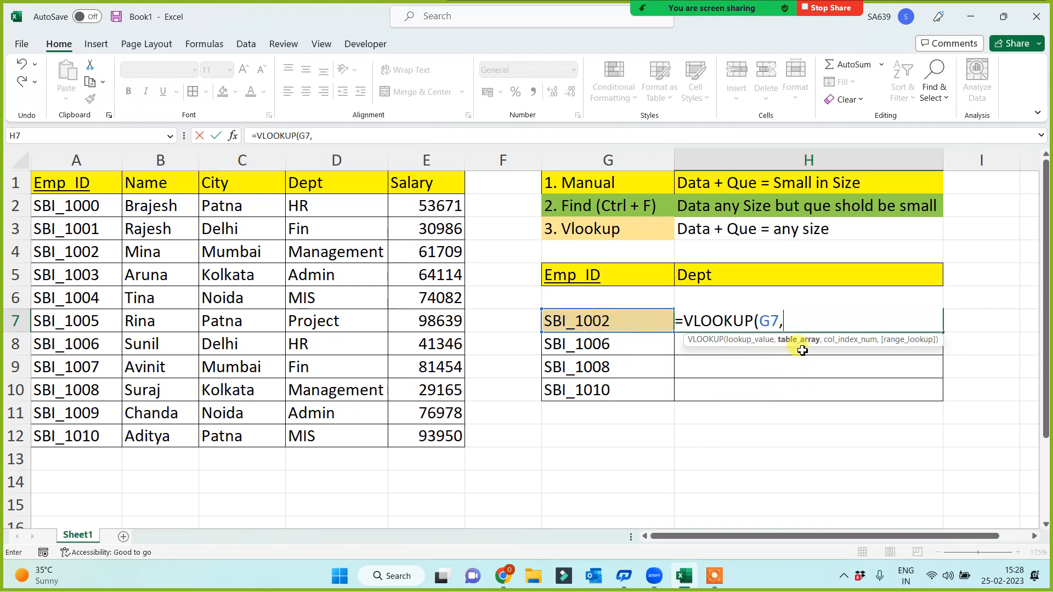
left_click_drag(426, 160, 50, 171)
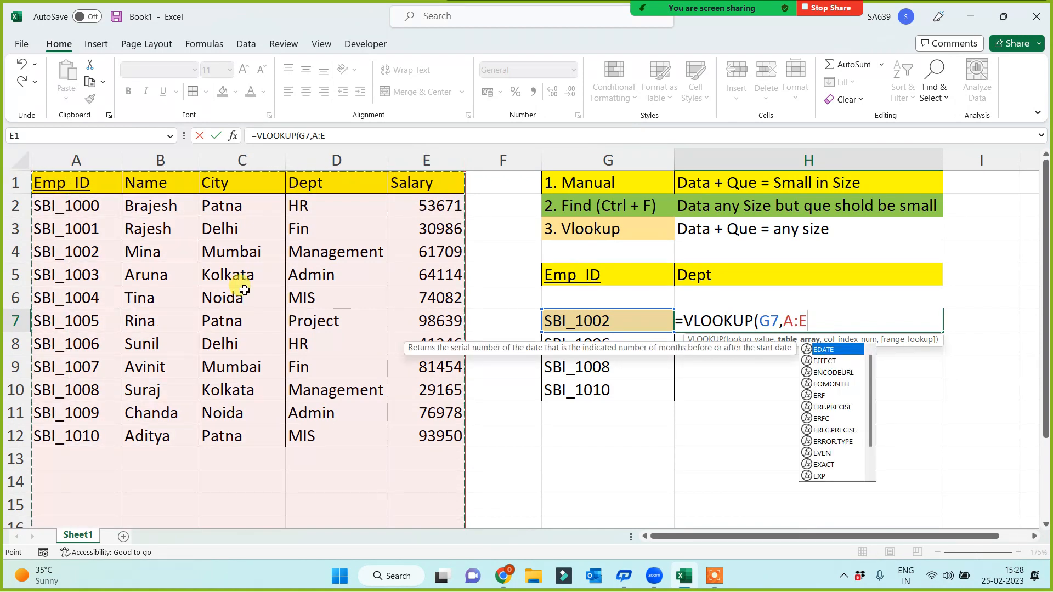
type(",")
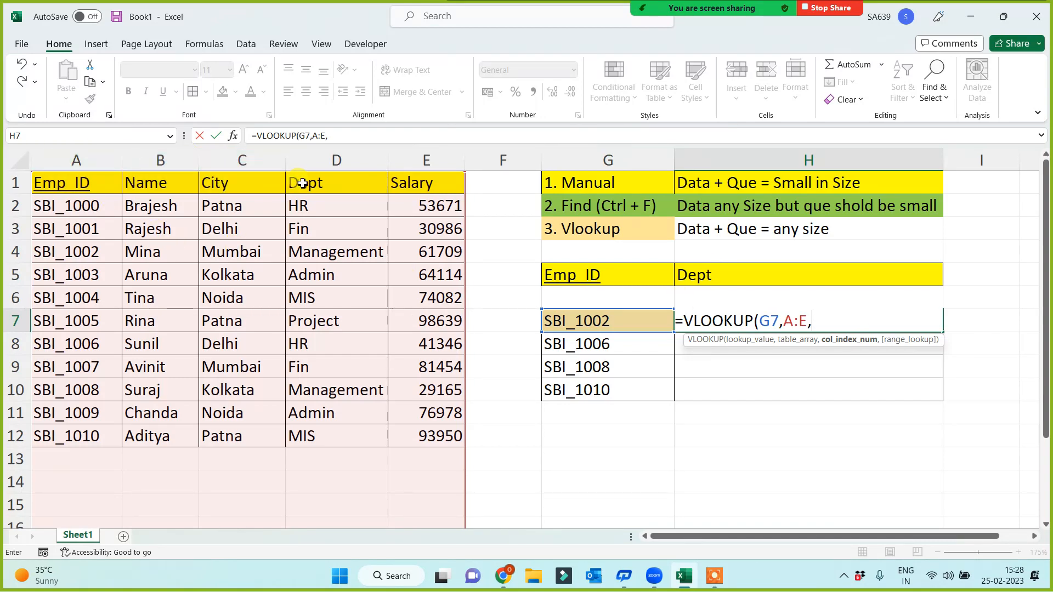
type("4,0")
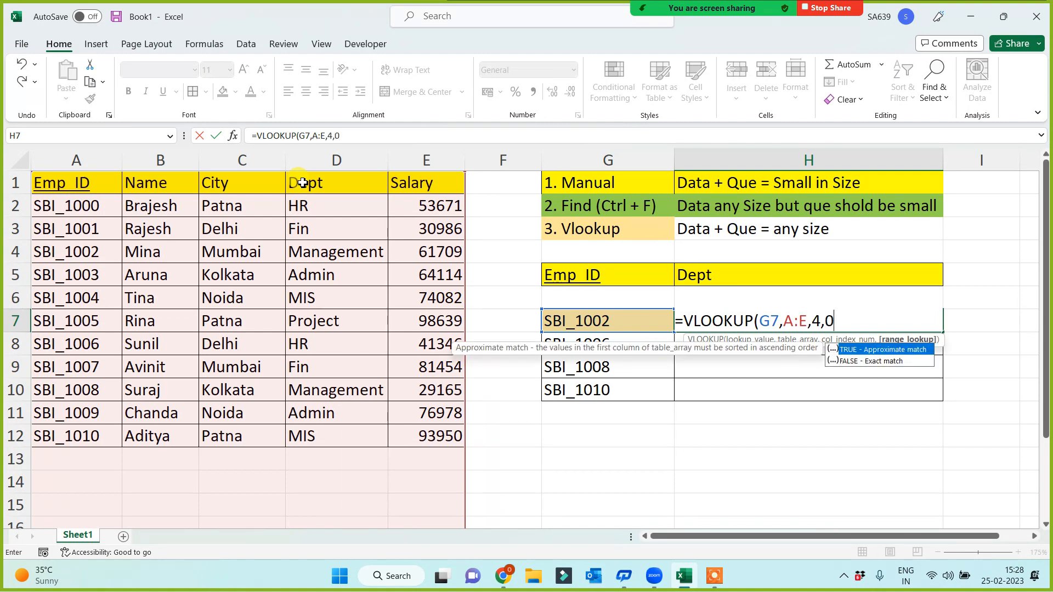
type(")")
key("Return")
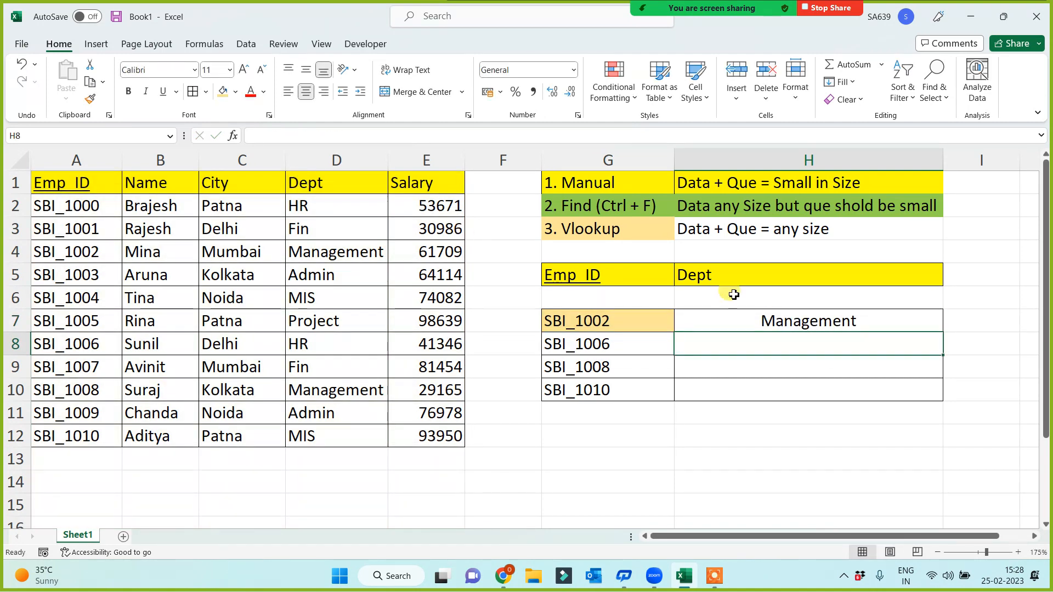
left_click(876, 319)
left_click_drag(943, 333, 939, 397)
- Clear the department results in H7:H10 and replace the H5 header with the Salary header copied from E1
key("Delete")
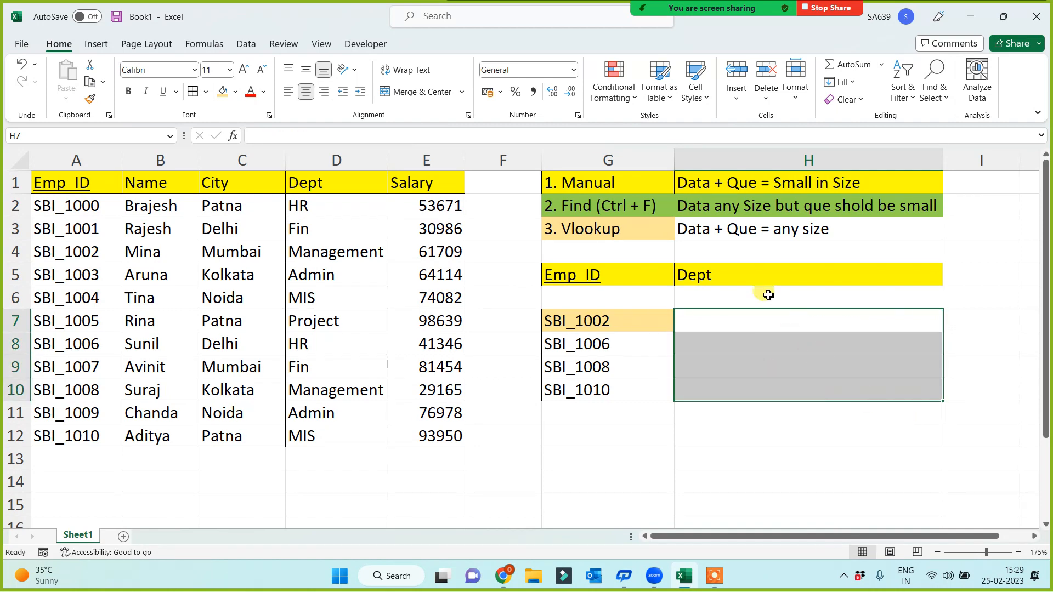
left_click(413, 181)
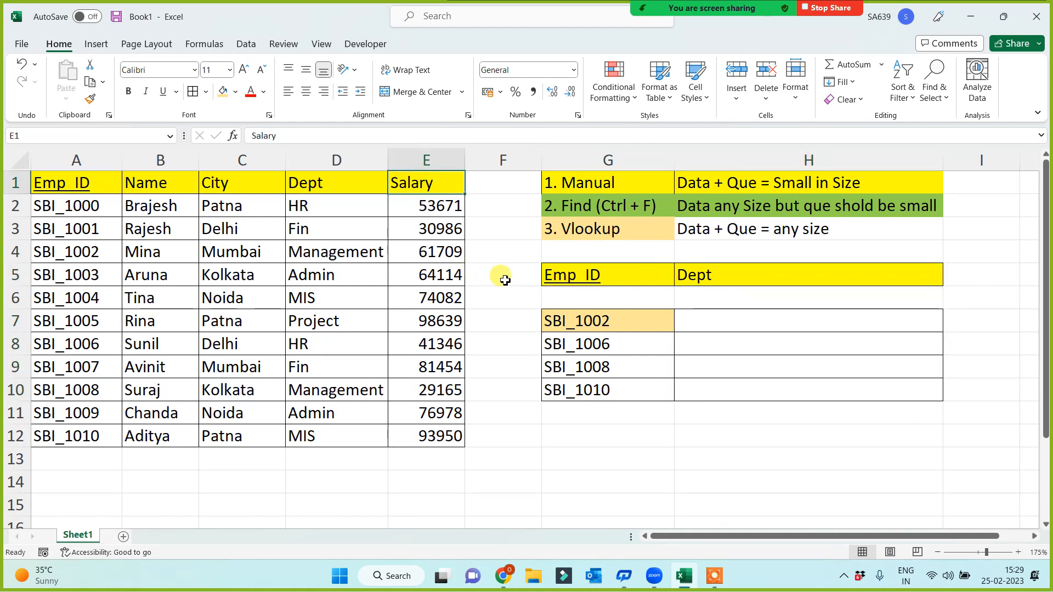
key("ctrl+c")
left_click(749, 282)
key("ctrl+v")
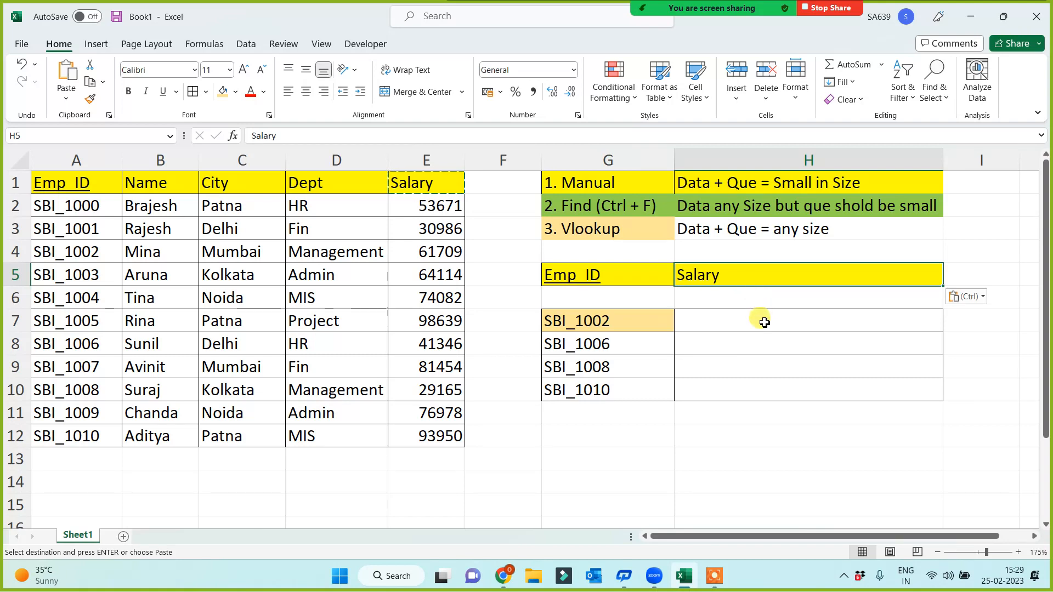
- Enter the salary formula =VLOOKUP(G7,A:E,5,0) in H7 and fill it down to H10
left_click(765, 321)
key("Escape")
type("=vl")
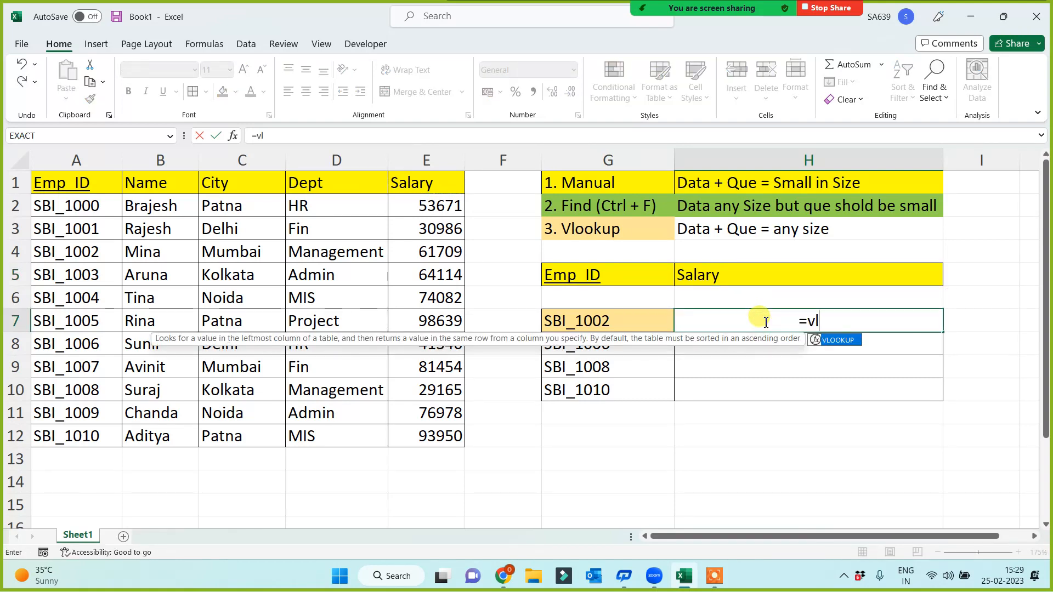
key("Tab")
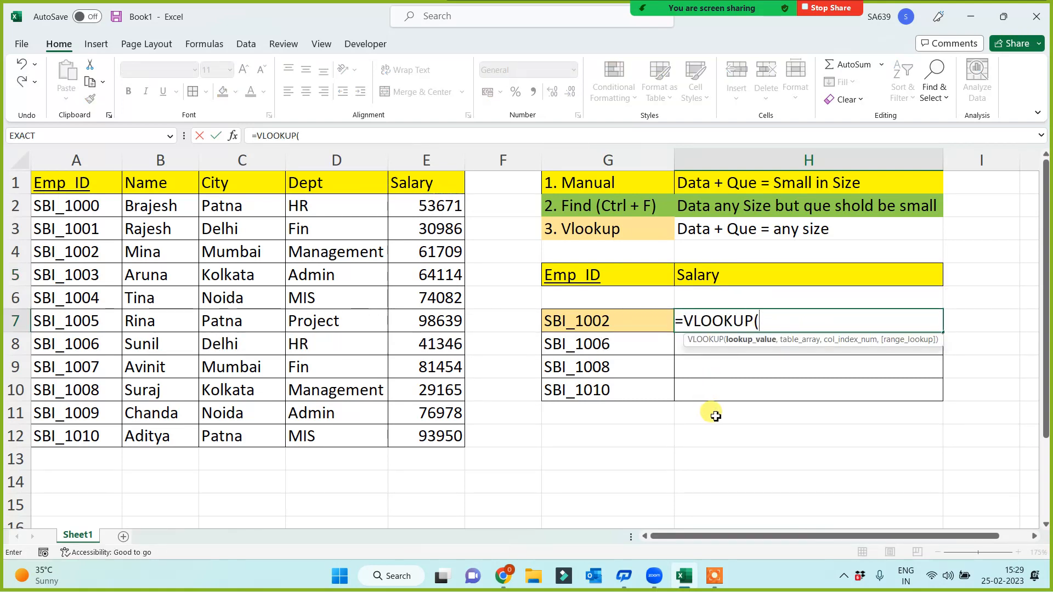
left_click(634, 322)
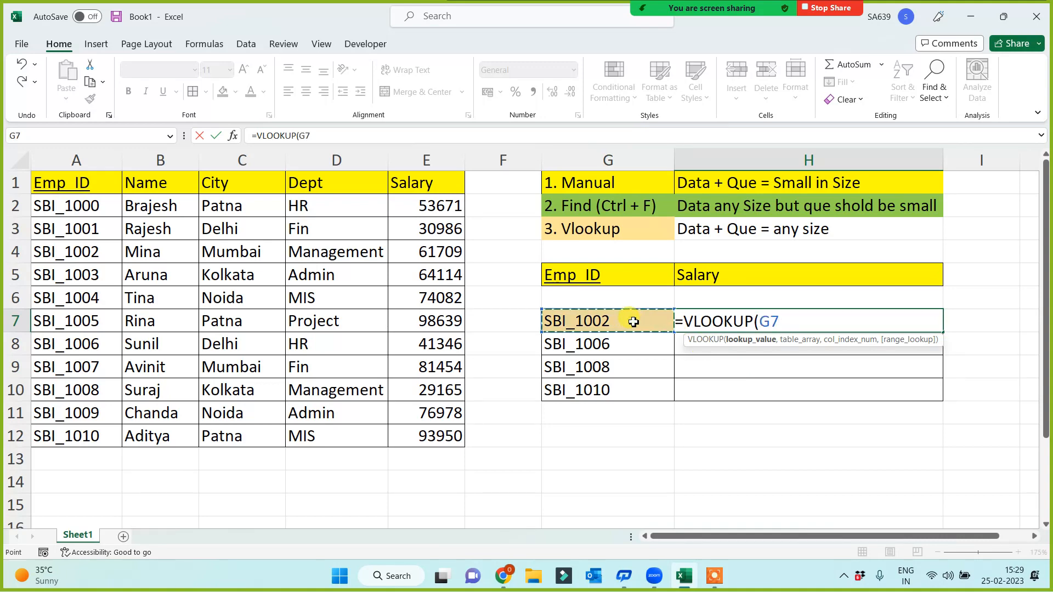
type(",")
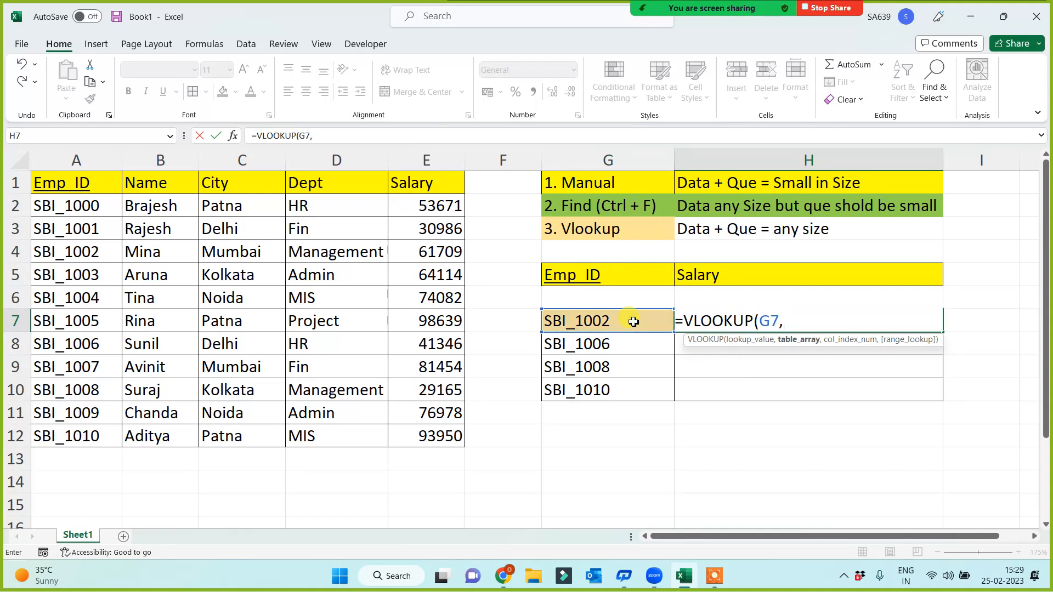
left_click_drag(55, 159, 429, 159)
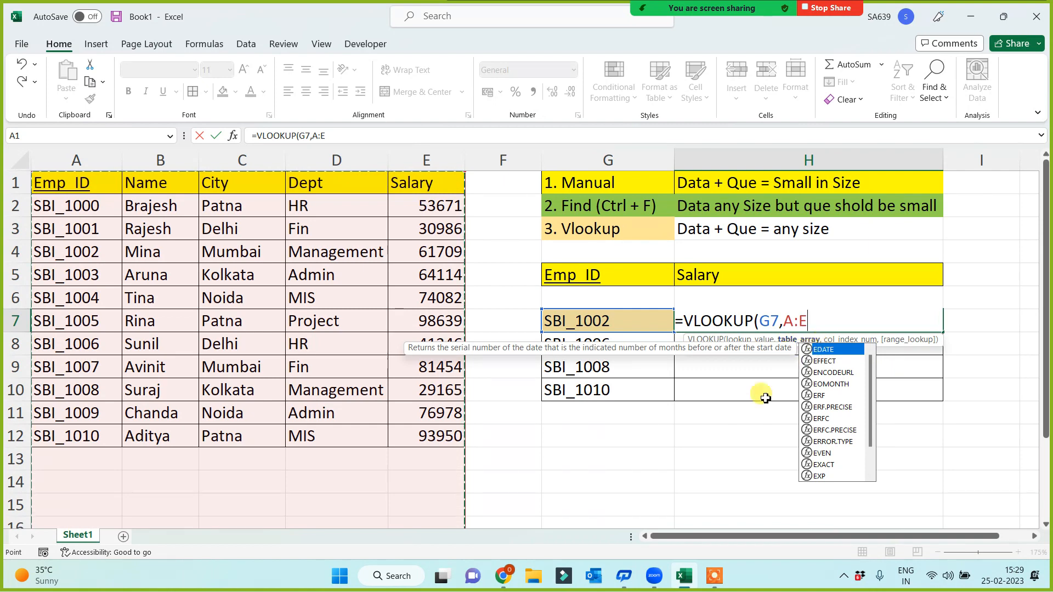
type(",")
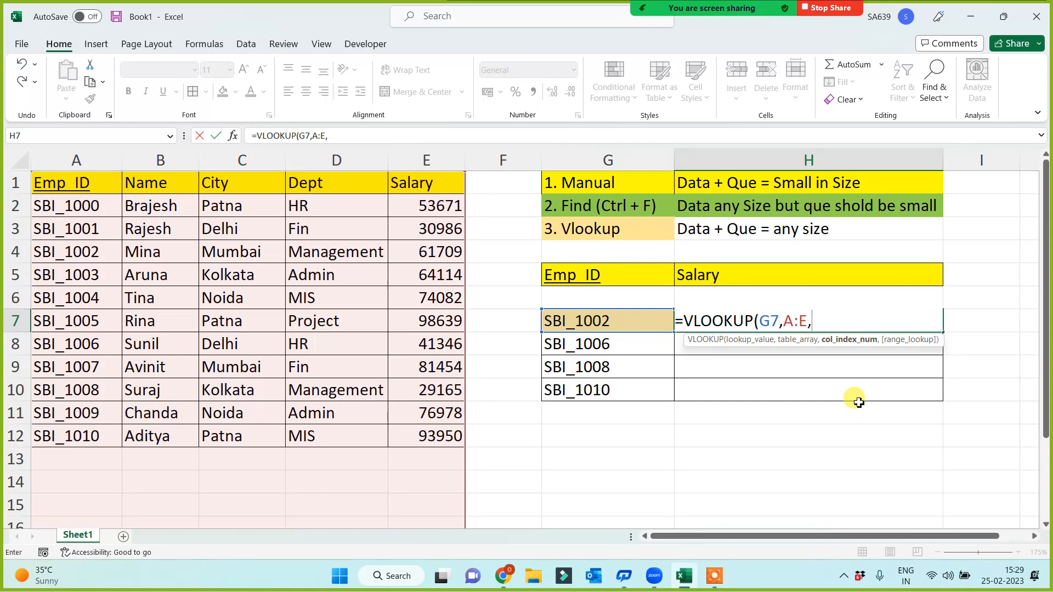
type("5")
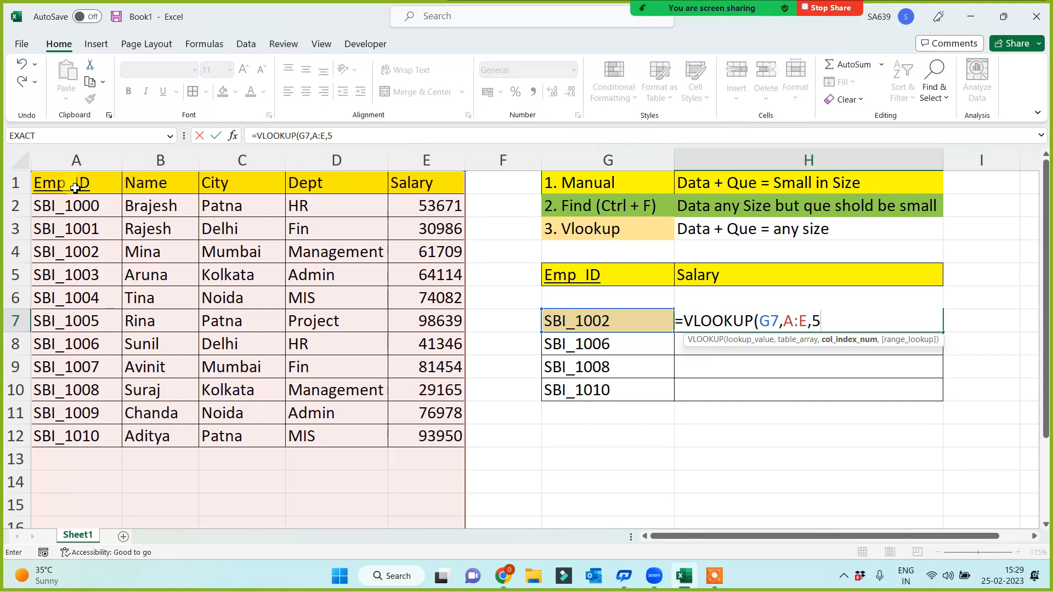
type(",0")
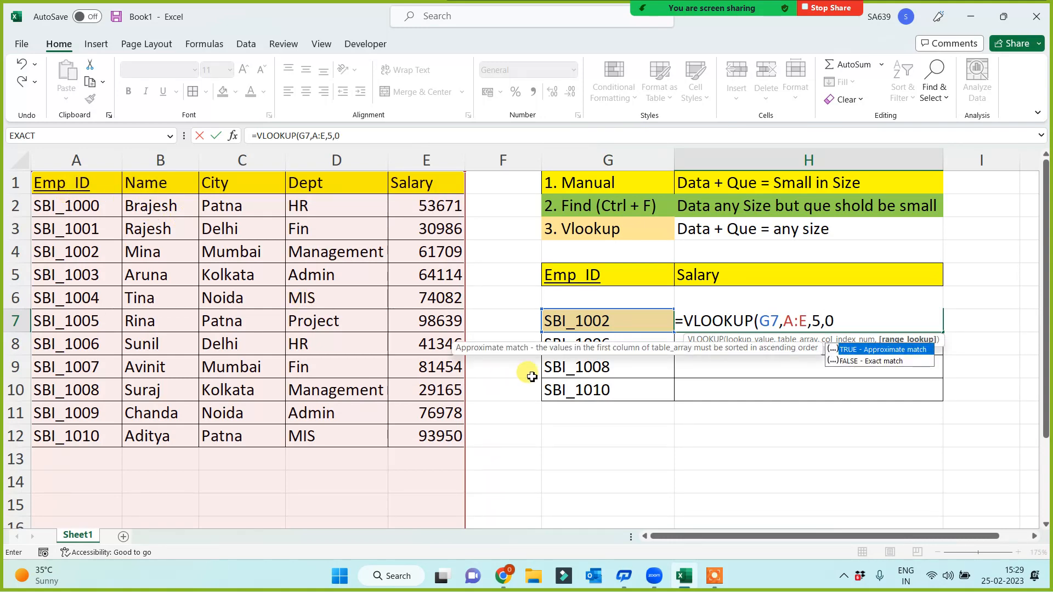
type(")")
key("Return")
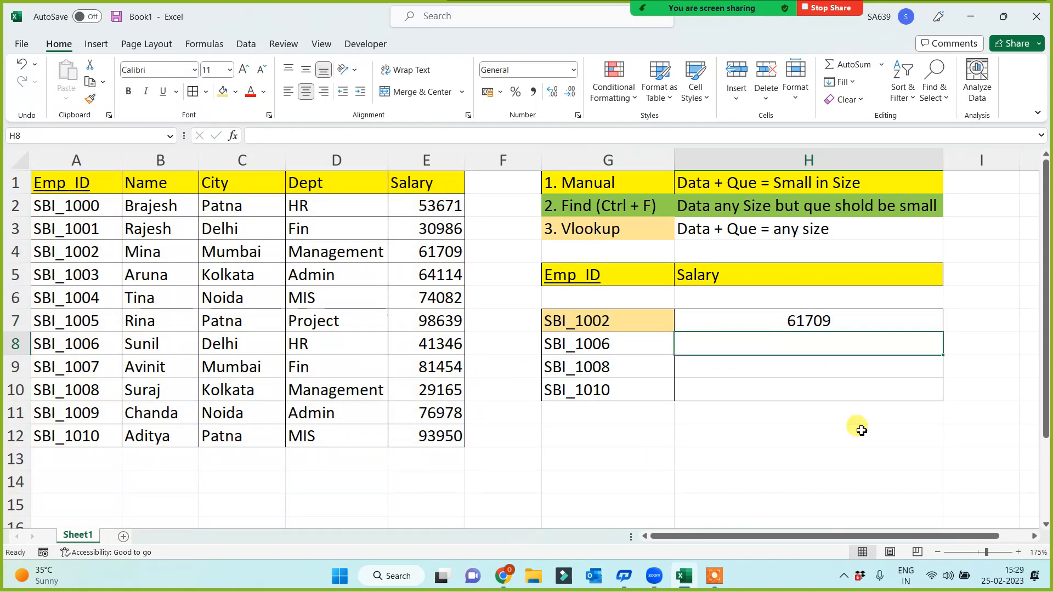
left_click(872, 321)
left_click_drag(942, 332, 932, 398)
- Clear the salary results in H7:H10 and replace the H5 header with the City header copied from C1
key("Delete")
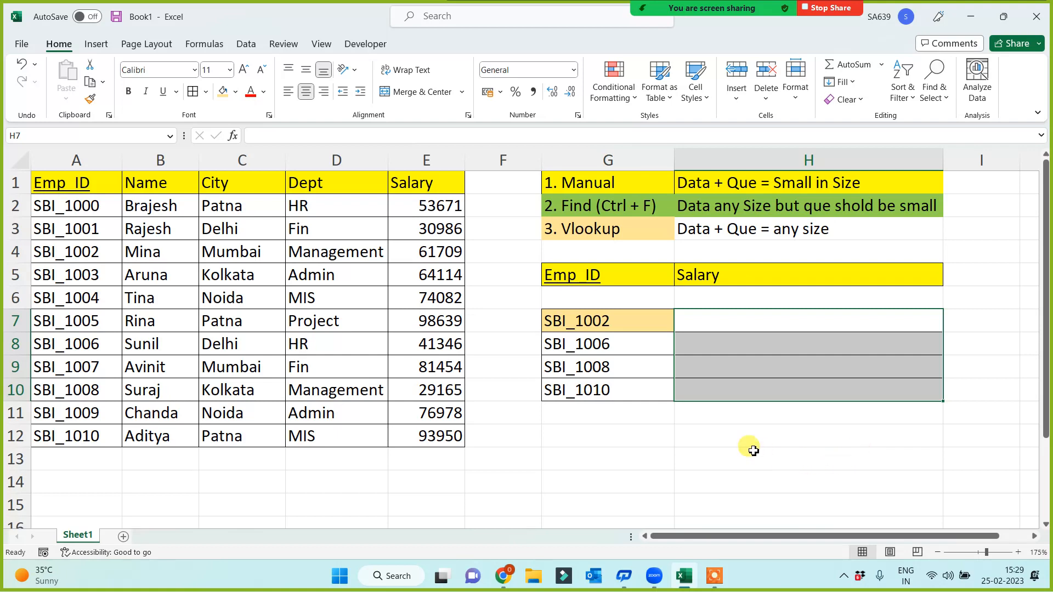
left_click(239, 185)
key("ctrl+c")
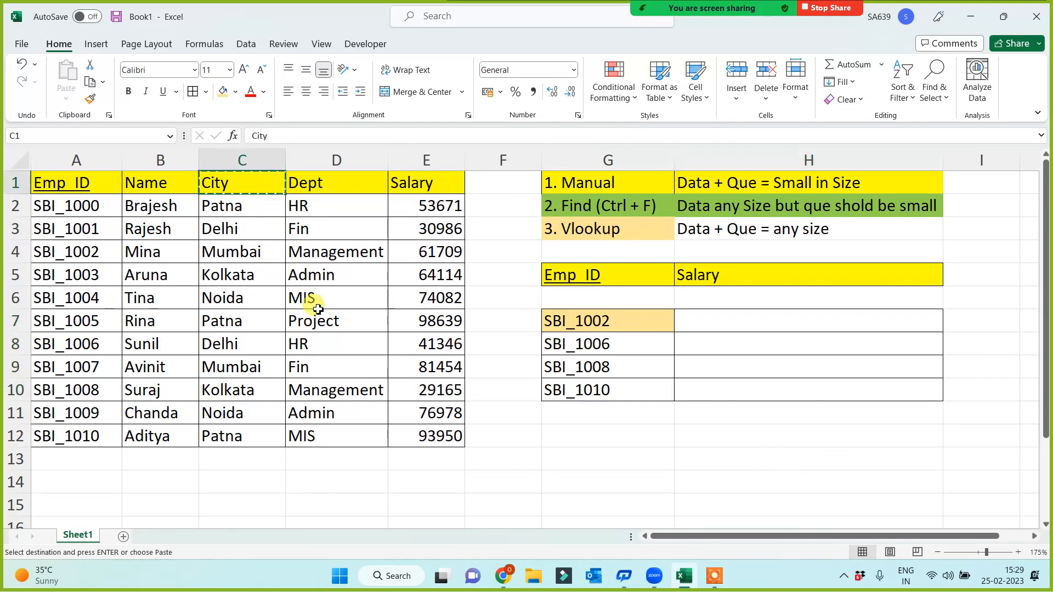
left_click(706, 277)
key("ctrl+v")
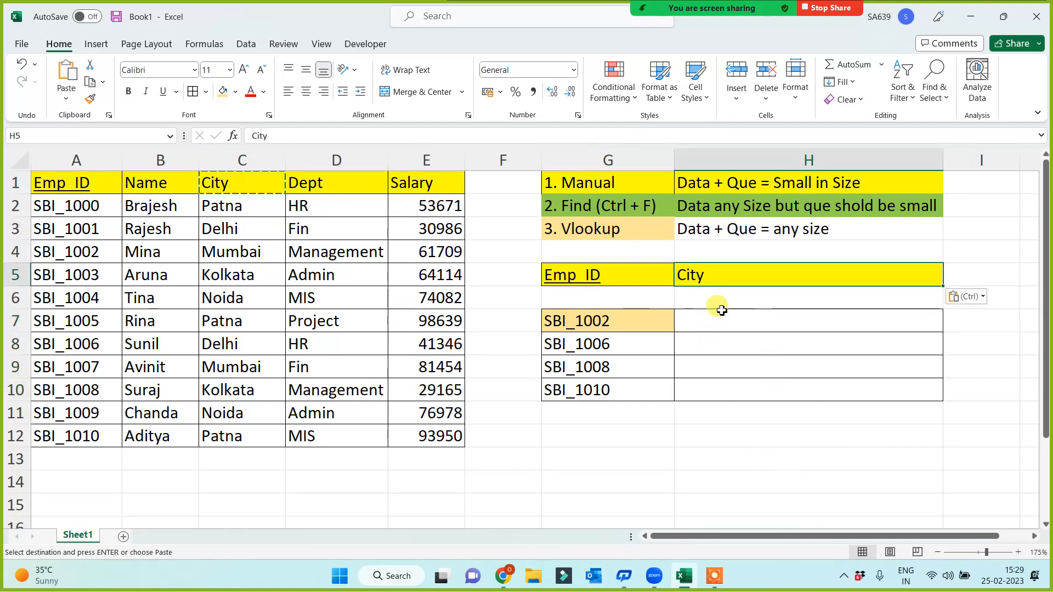
- Enter the city formula =VLOOKUP(G7,A:E,3,0) in H7
left_click(715, 325)
type("=")
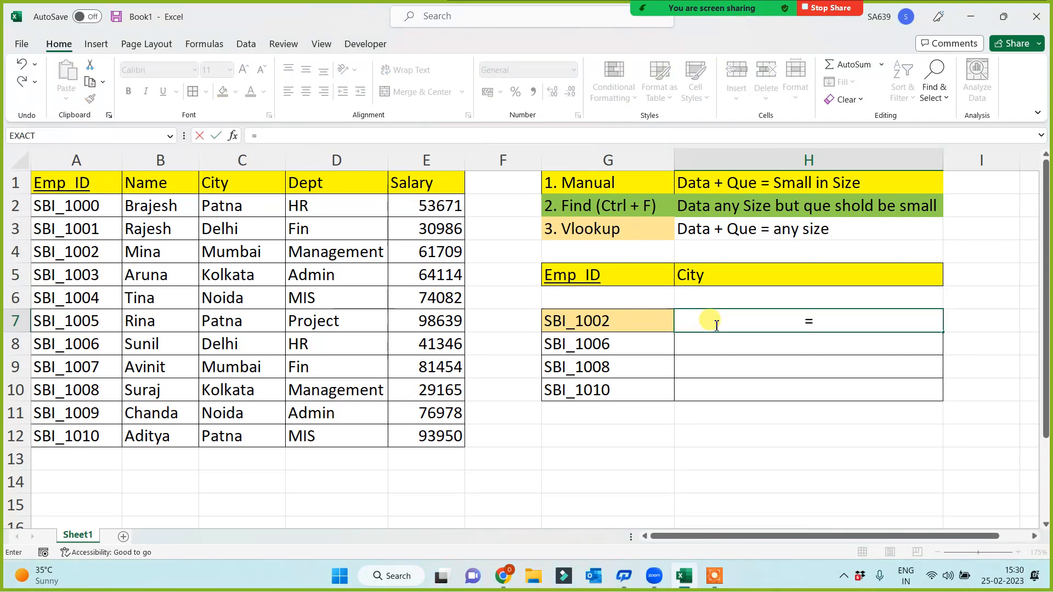
type("vl")
key("Tab")
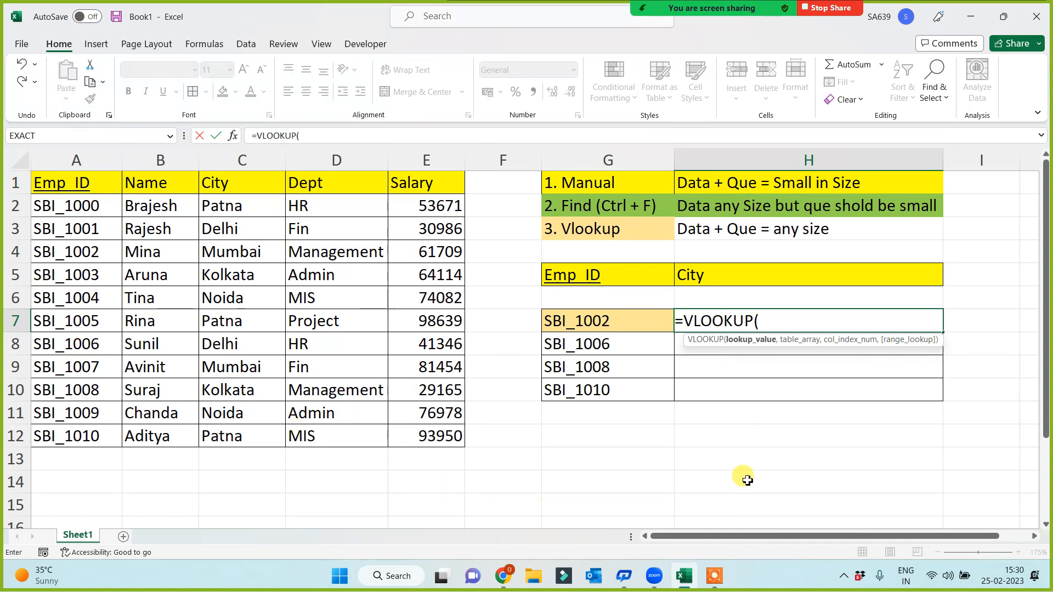
left_click(625, 324)
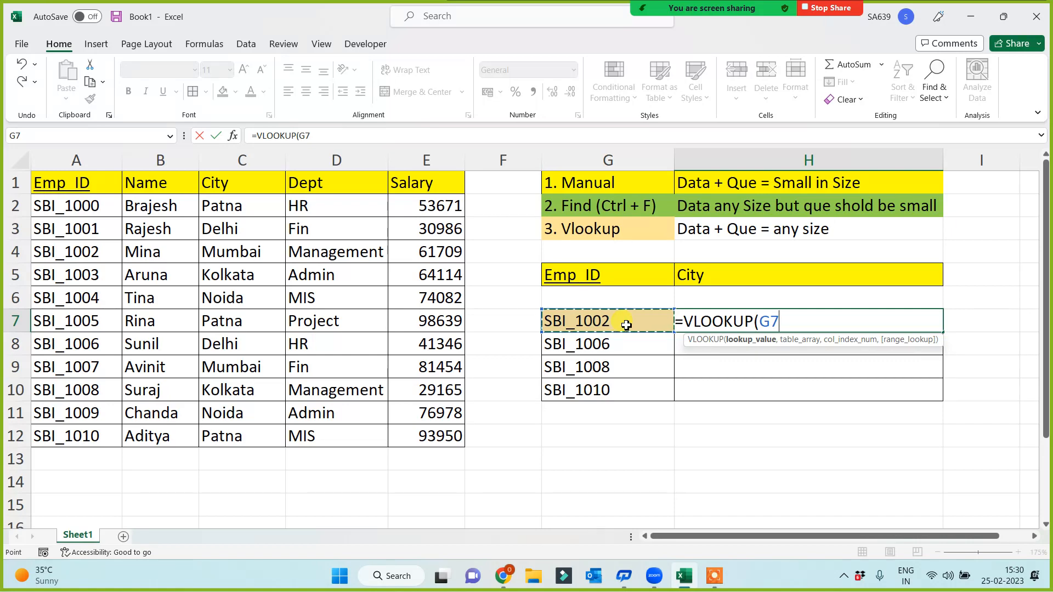
type(",")
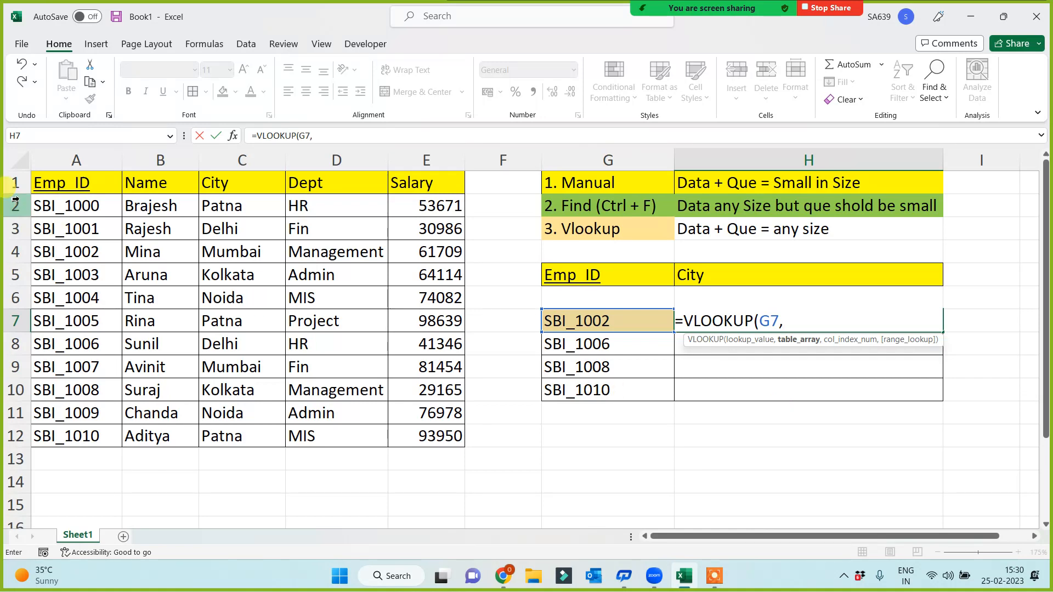
left_click_drag(76, 159, 437, 163)
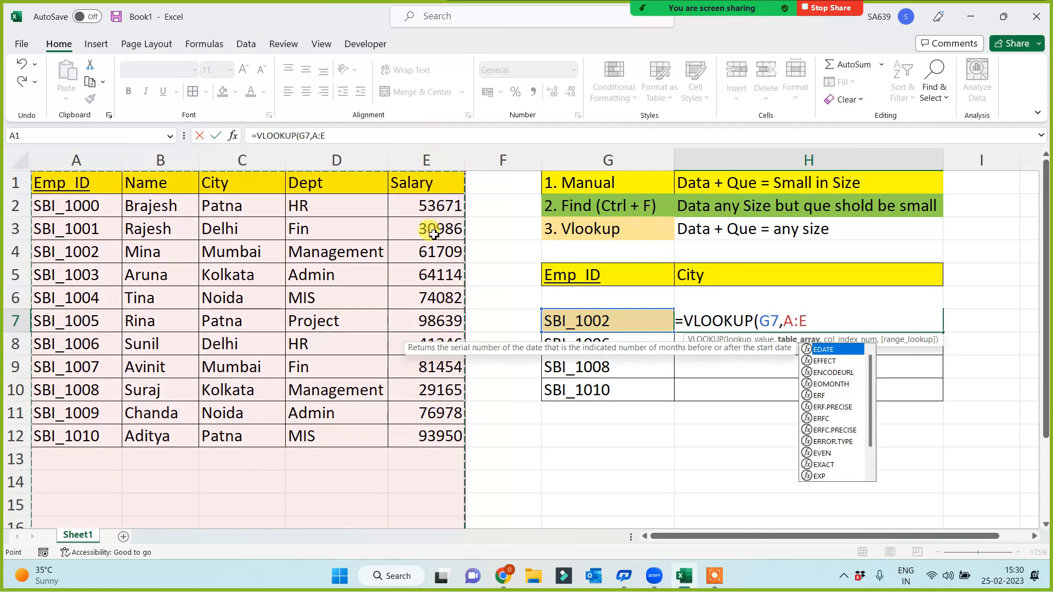
type(",")
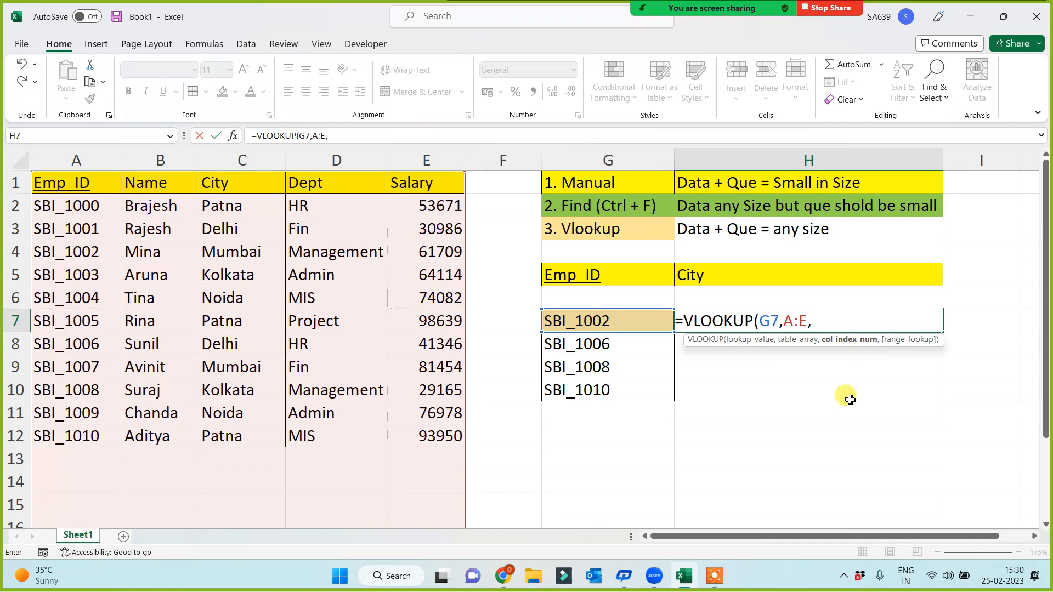
type("4")
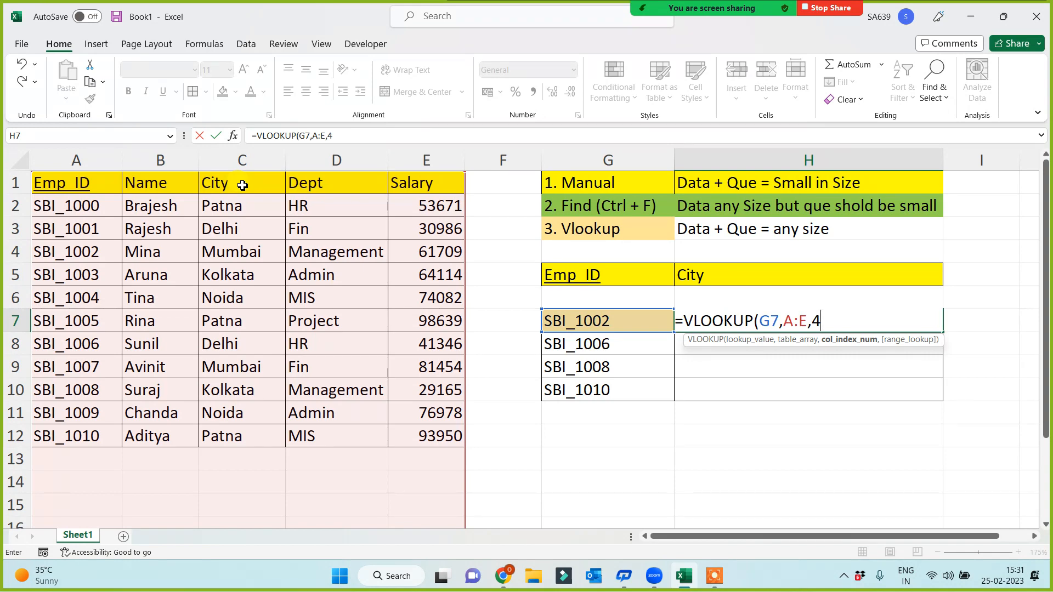
key("BackSpace")
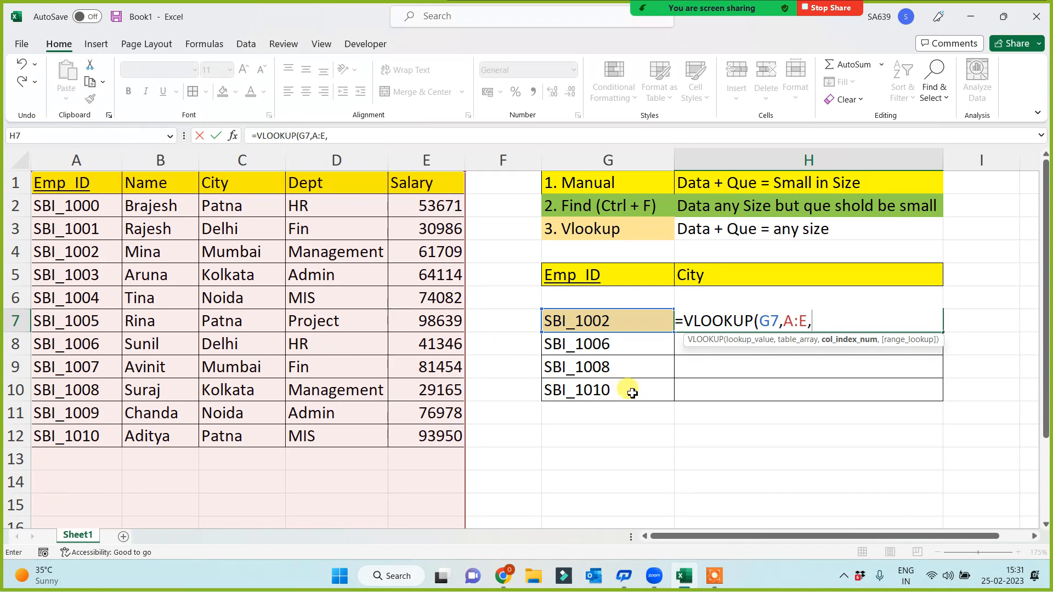
type("3")
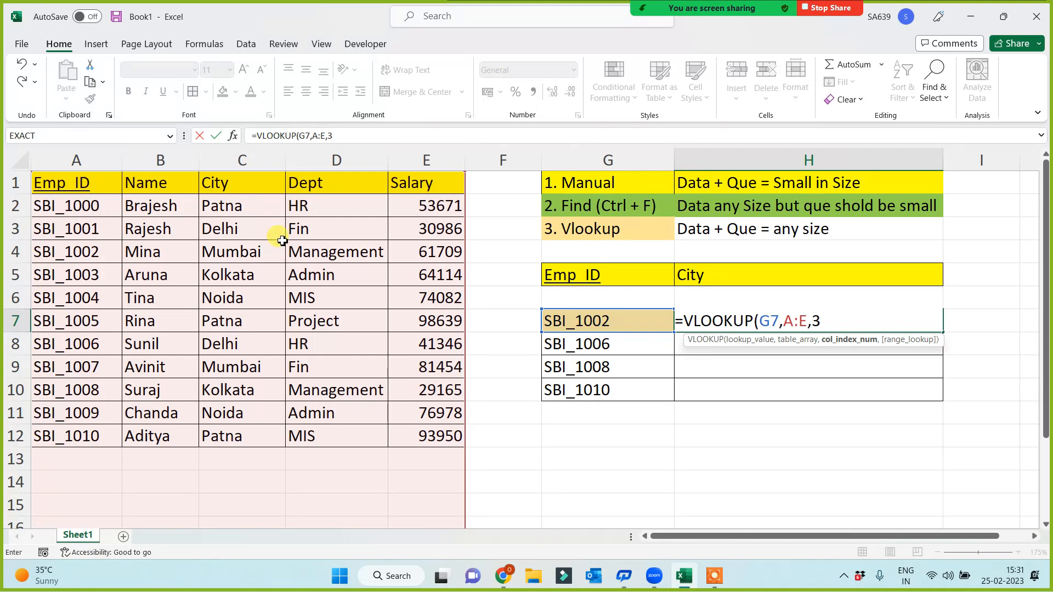
type(",")
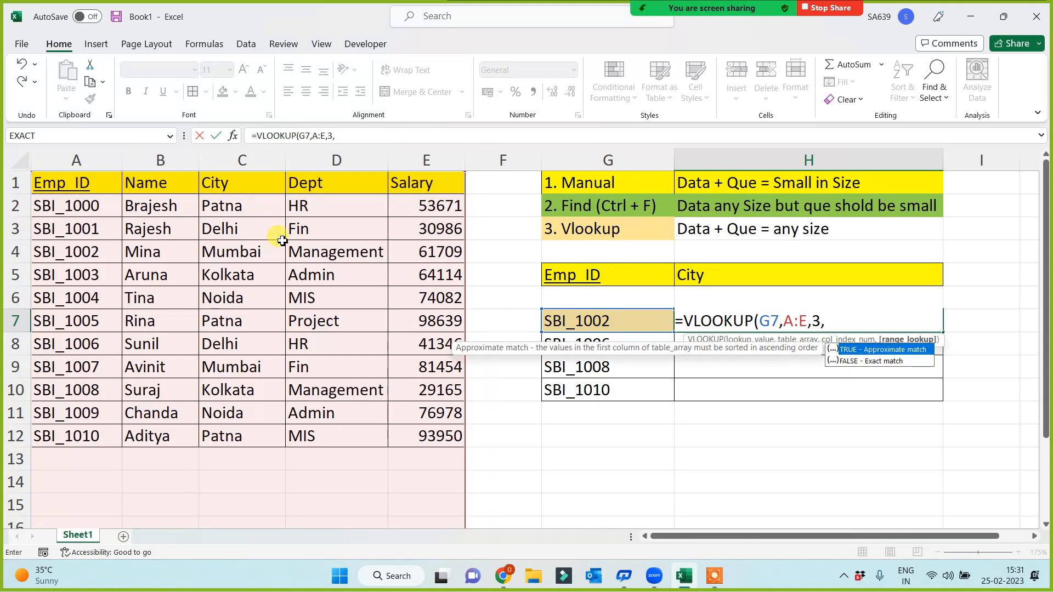
type("0)")
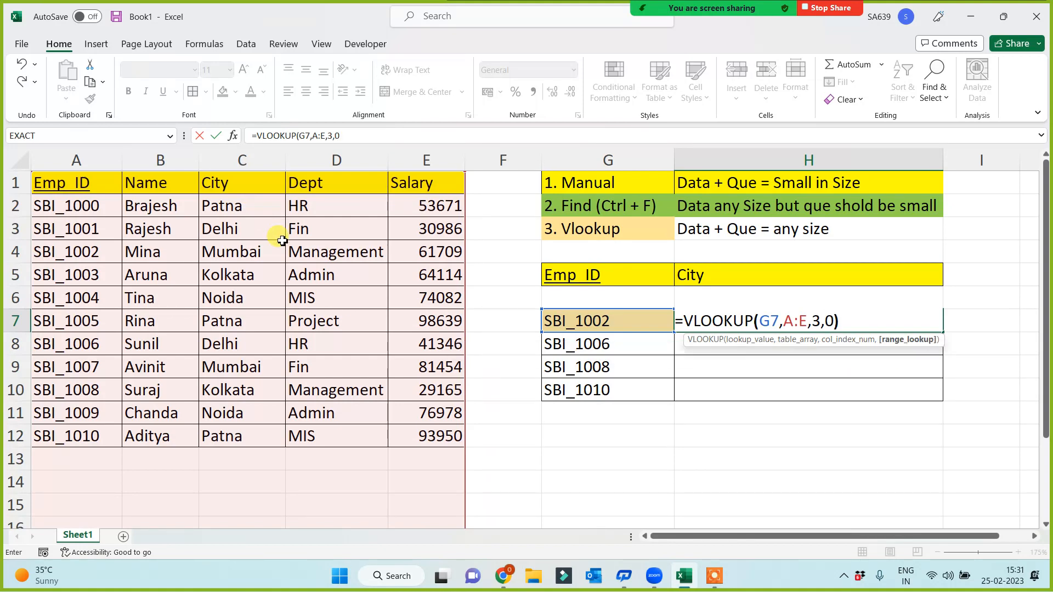
key("Return")
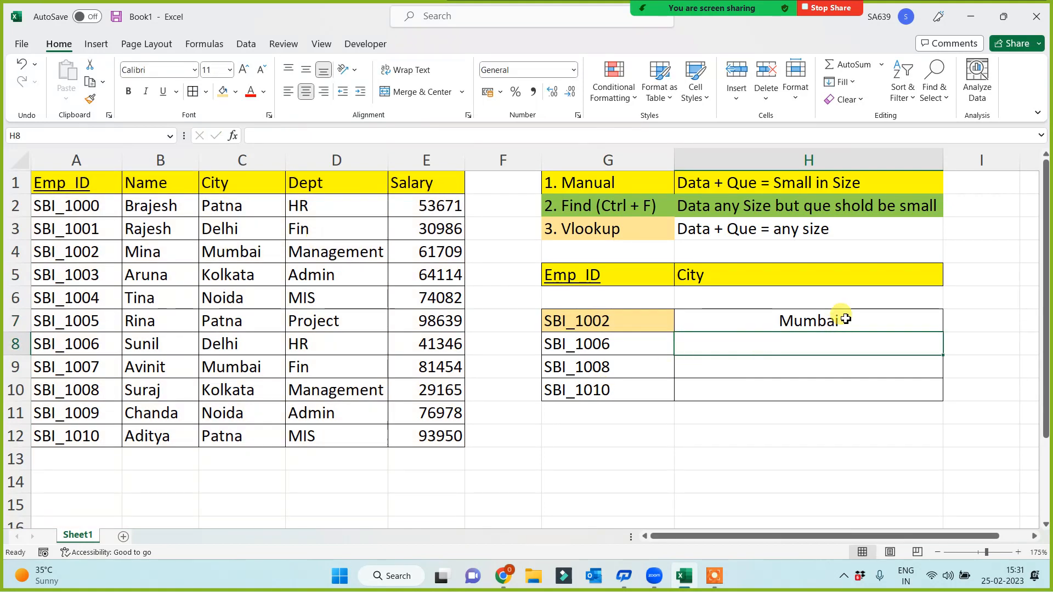
- Fill the city formula from H7 down to H10 and centre the contents of H5:H10 horizontally
left_click(842, 317)
left_click_drag(944, 332, 926, 400)
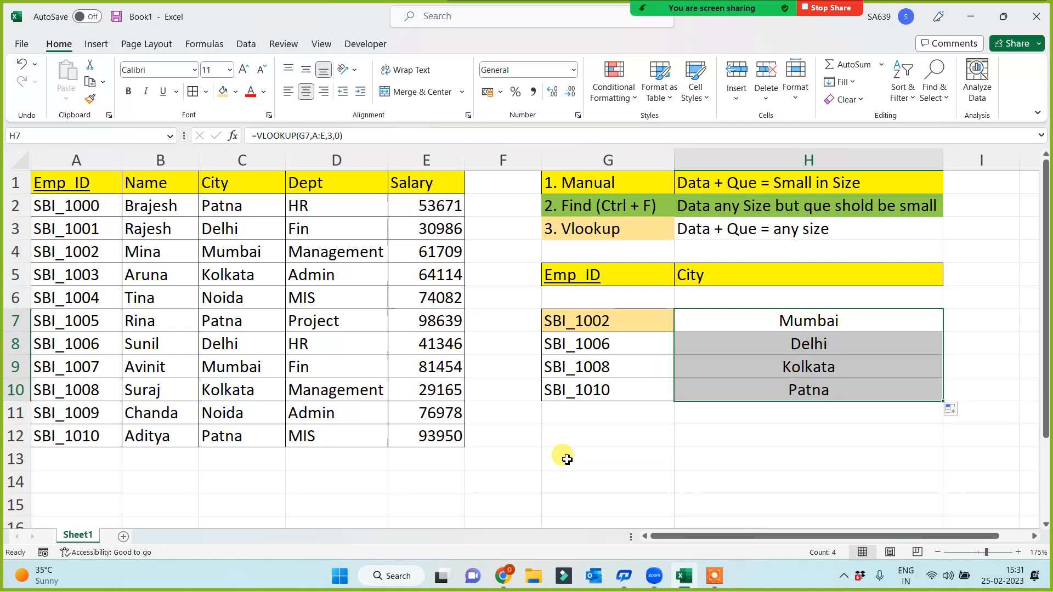
left_click_drag(777, 271, 776, 393)
left_click(306, 92)
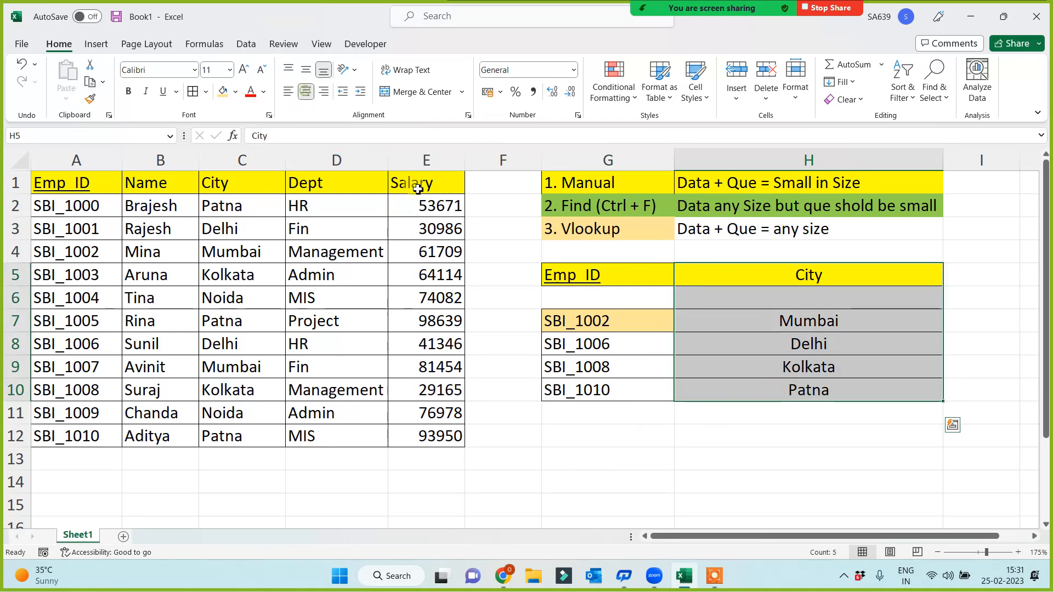
left_click(713, 458)
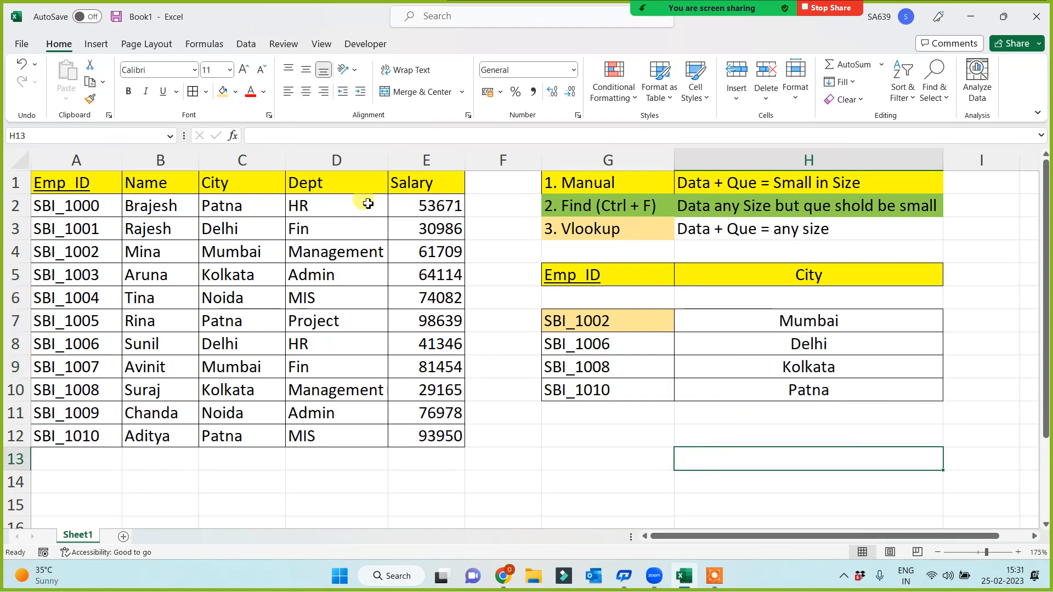
- Replace the City header in H5 with the Salary header copied from E1 and clear the city results in H7:H10
left_click(397, 183)
key("ctrl+c")
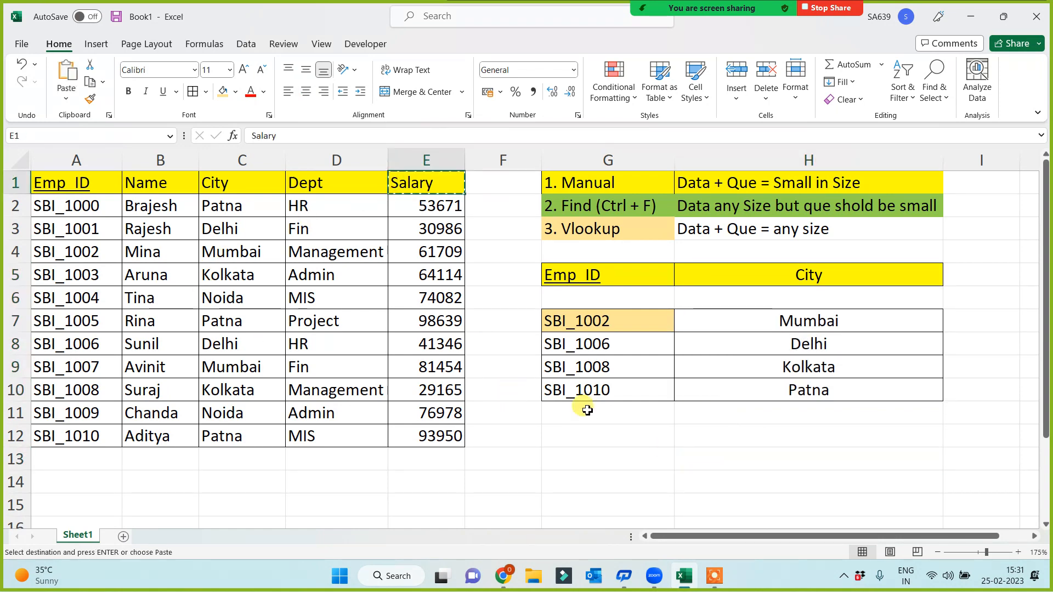
left_click(768, 274)
key("ctrl+v")
left_click_drag(781, 324, 775, 393)
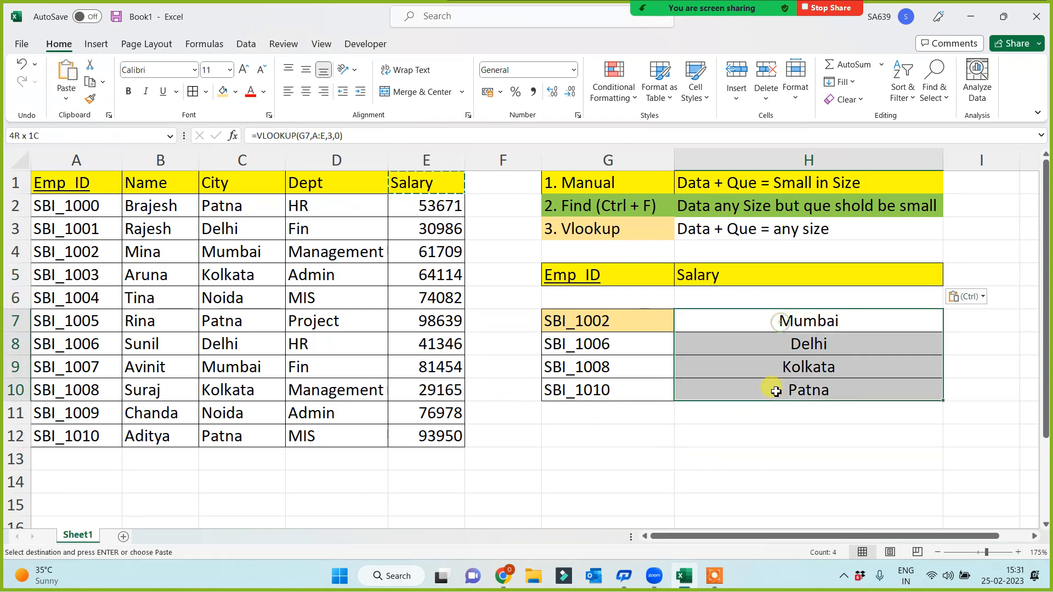
key("Delete")
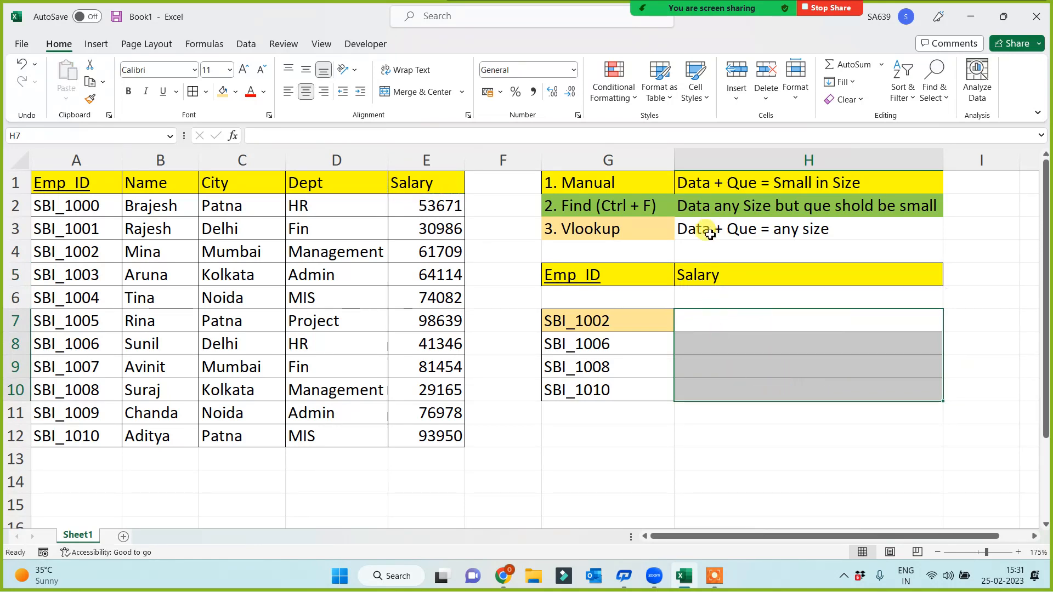
- Enter the salary formula =VLOOKUP(G7,A:E,5,0) in H7 and fill it down to H10
left_click(702, 324)
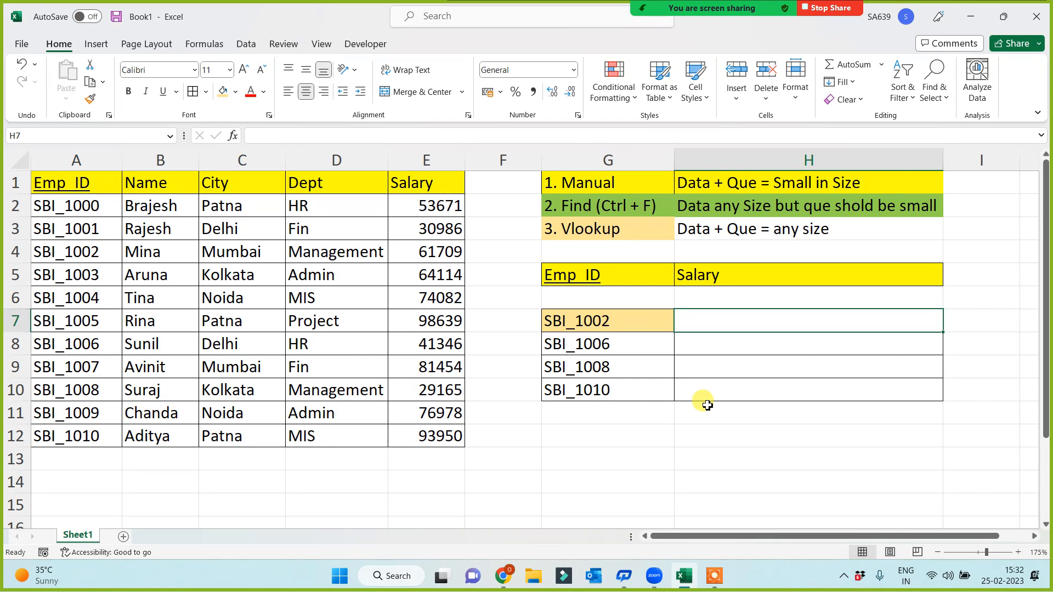
type("=")
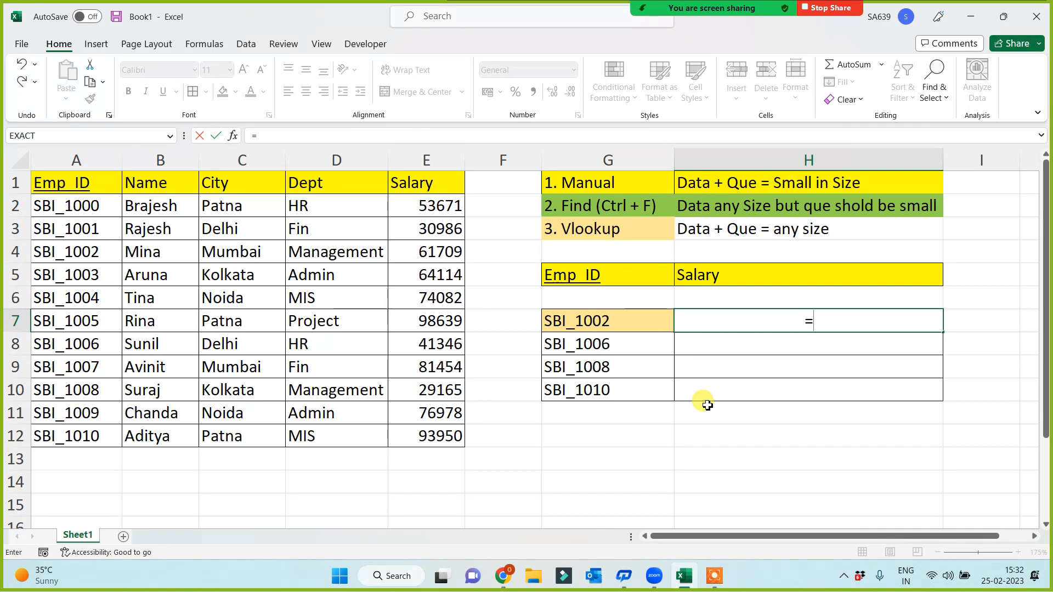
type("vl")
key("Tab")
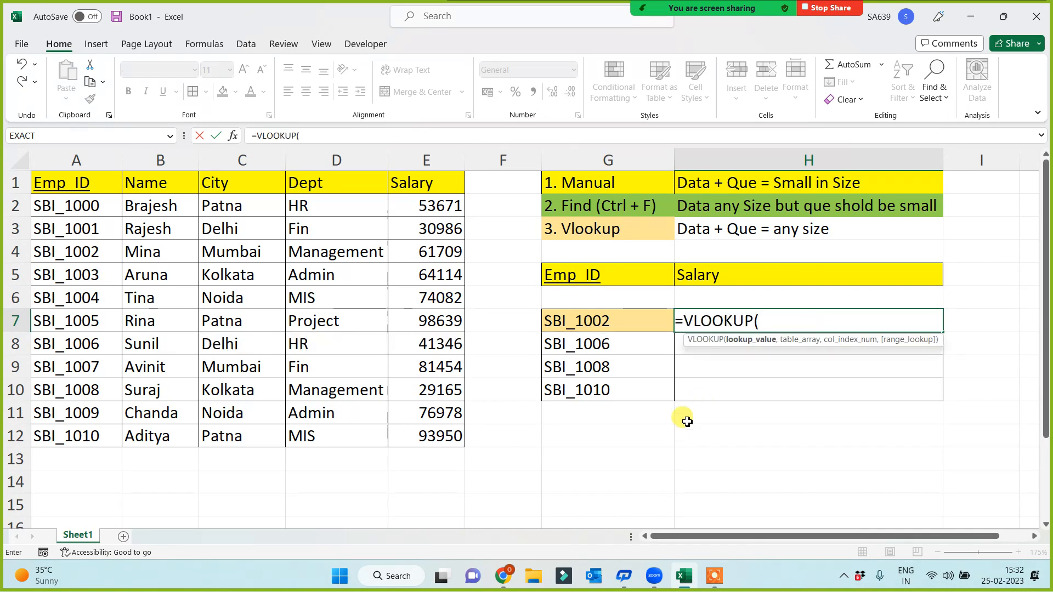
left_click(623, 321)
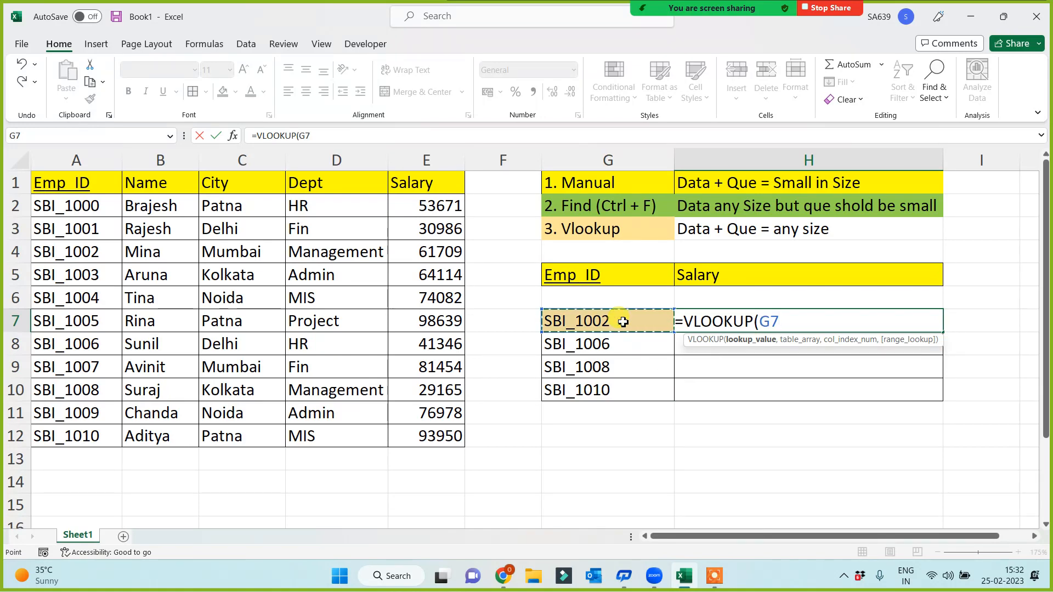
type(",")
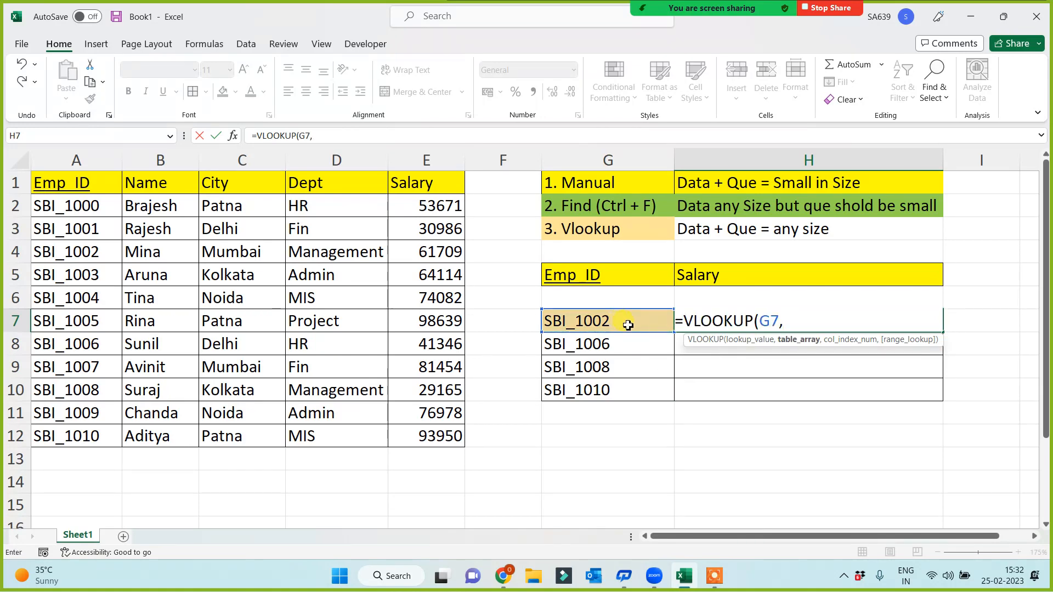
left_click_drag(75, 159, 418, 159)
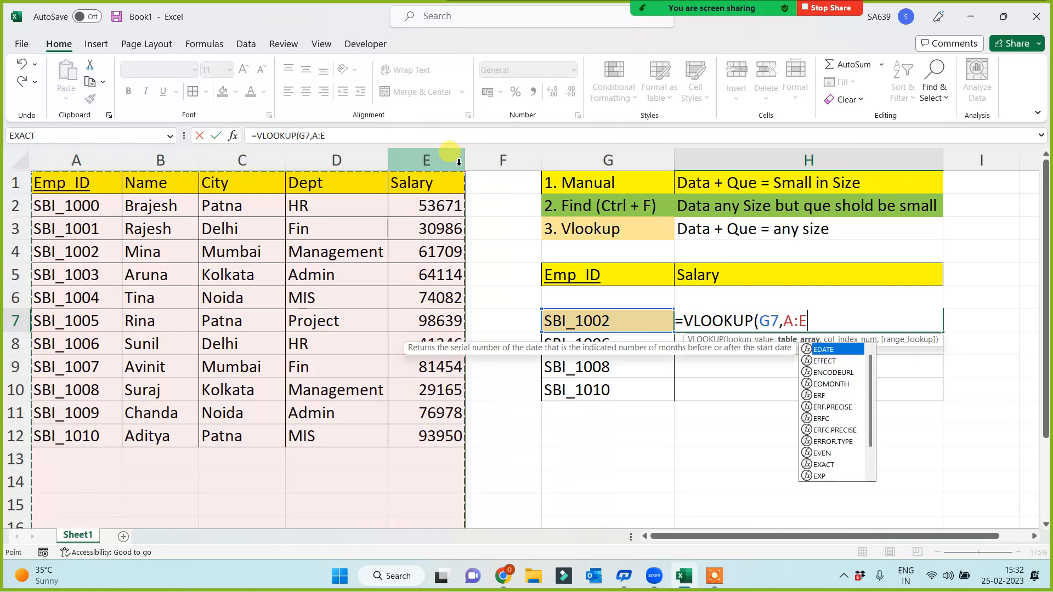
type(",5,0")
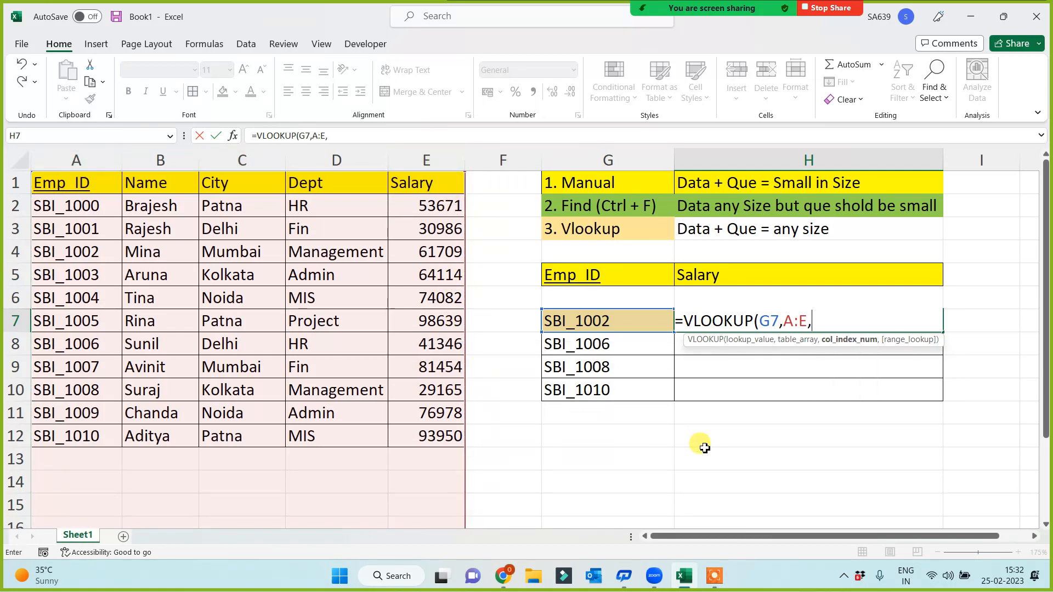
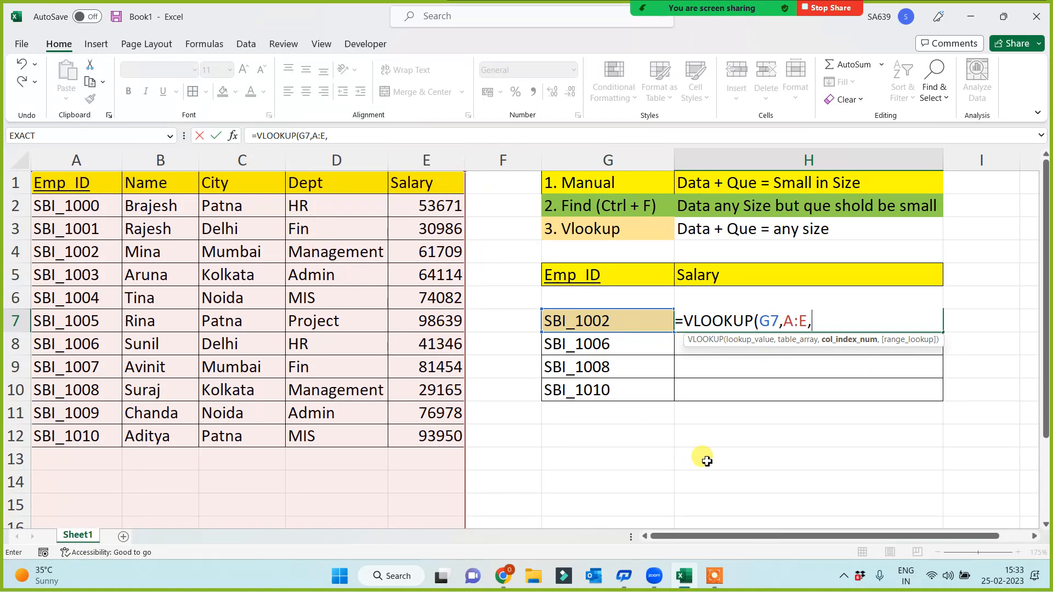
type("5")
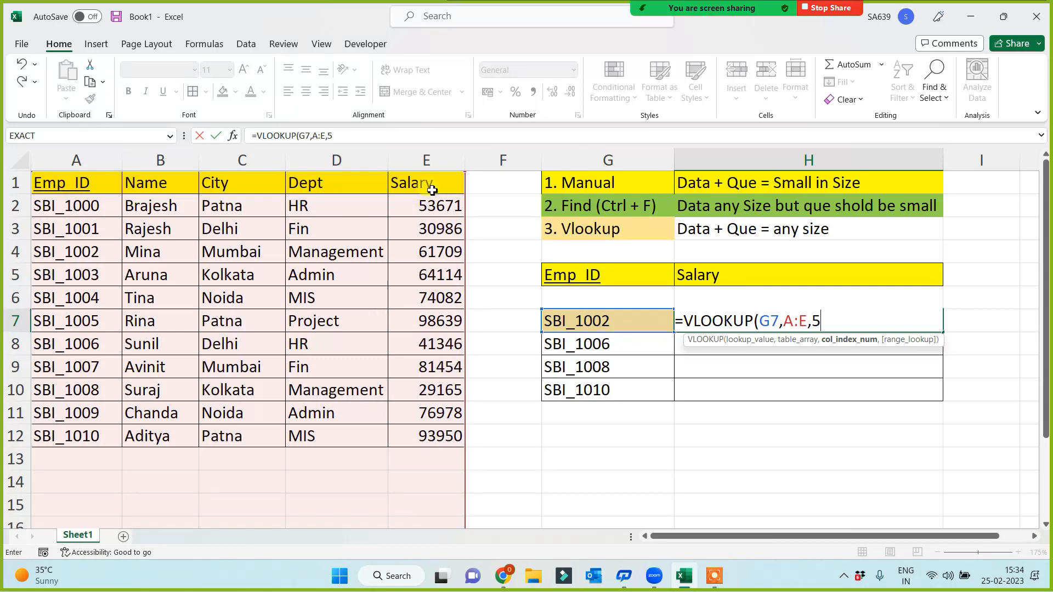
type(",0)")
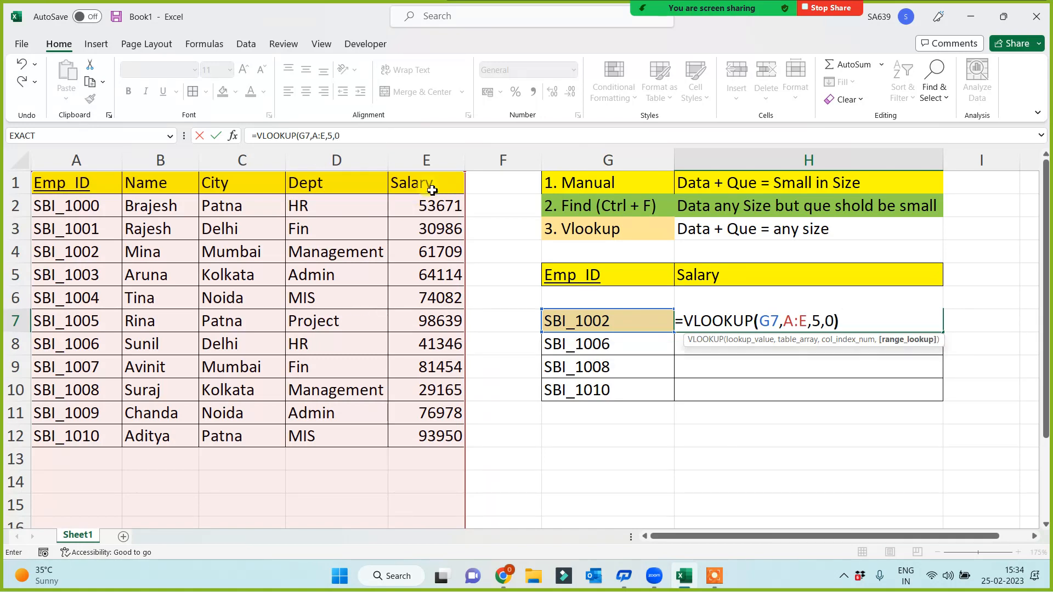
key("Return")
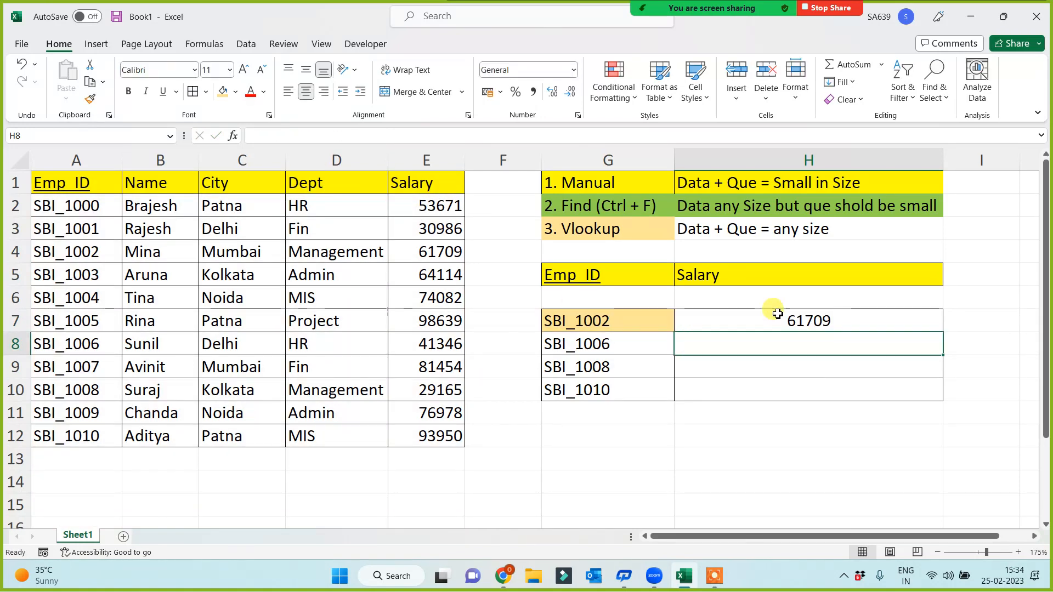
left_click(899, 321)
left_click_drag(943, 333, 927, 408)
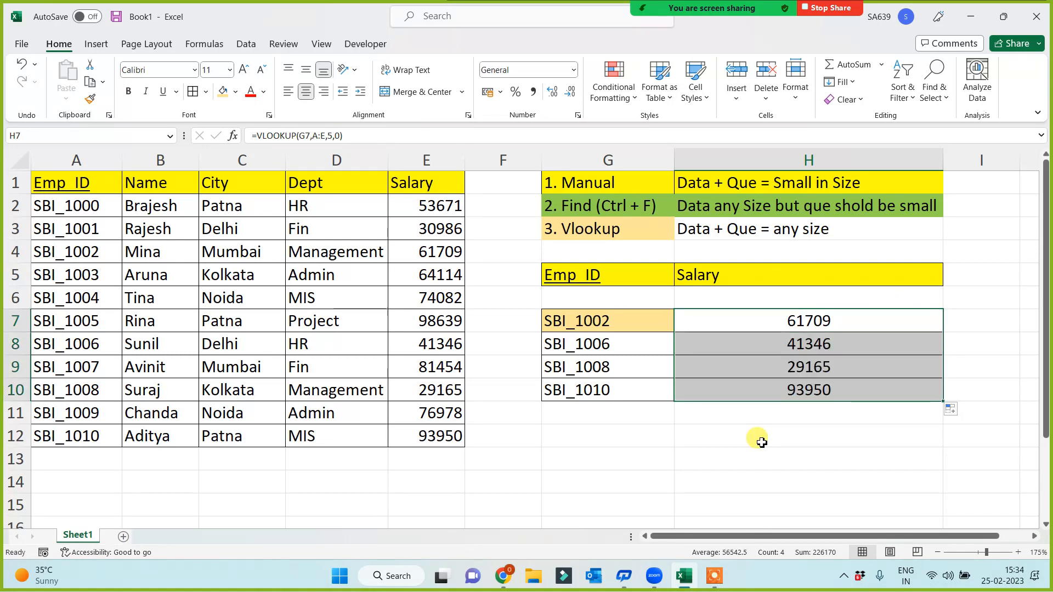
- Clear the salary results in H7:H10 and replace the H5 header with the Name header copied from B1
key("Delete")
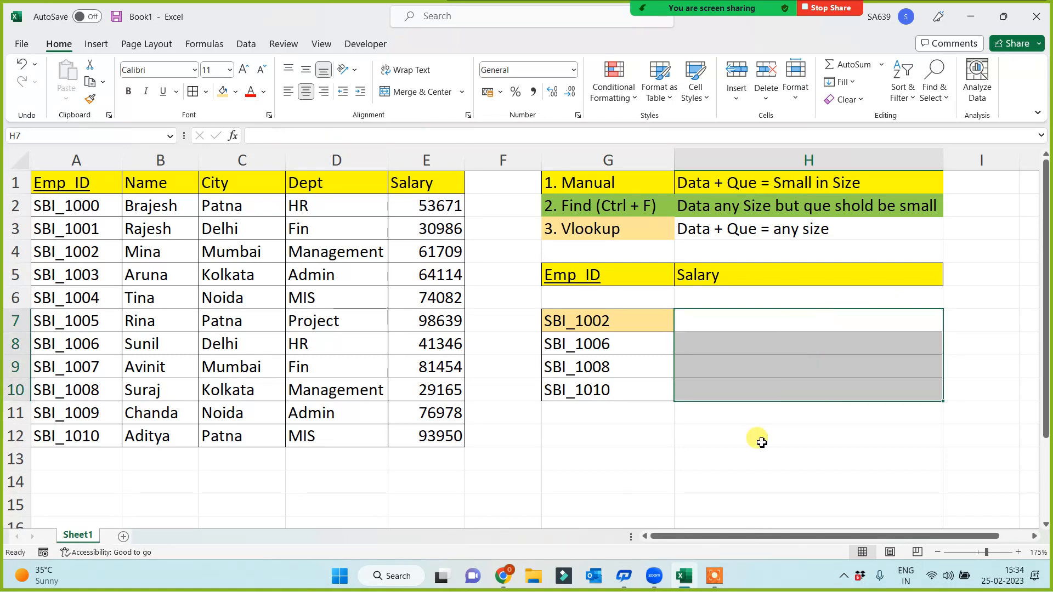
left_click(153, 187)
key("ctrl+c")
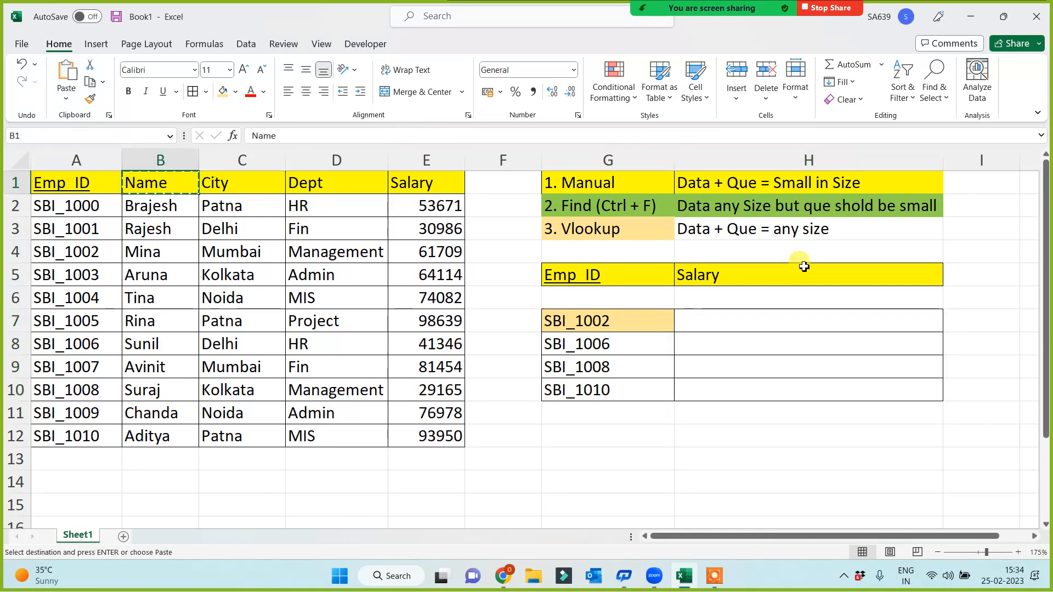
left_click(767, 270)
key("ctrl+v")
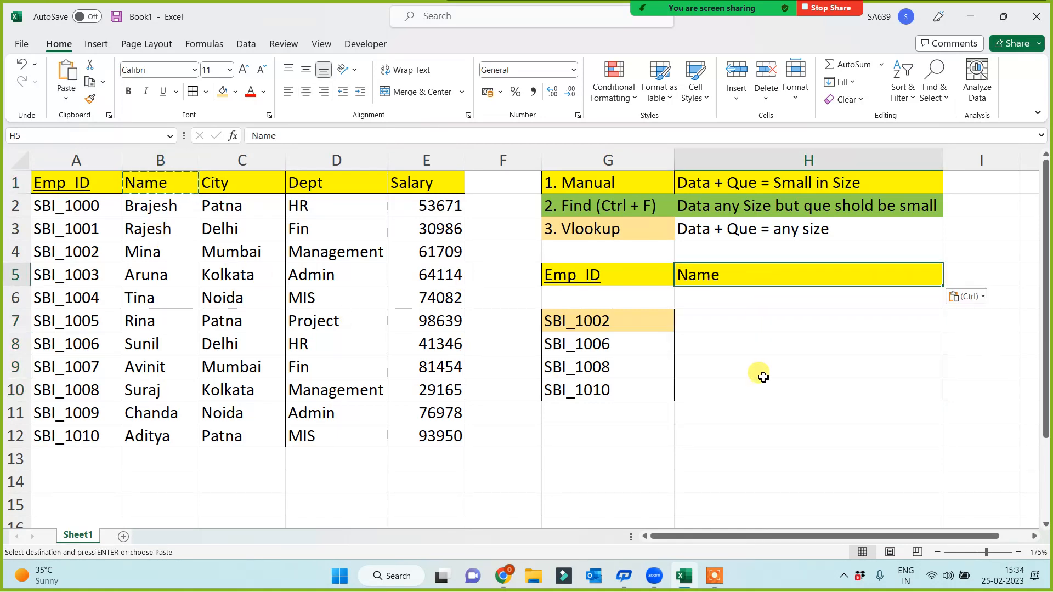
key("Escape")
left_click(707, 320)
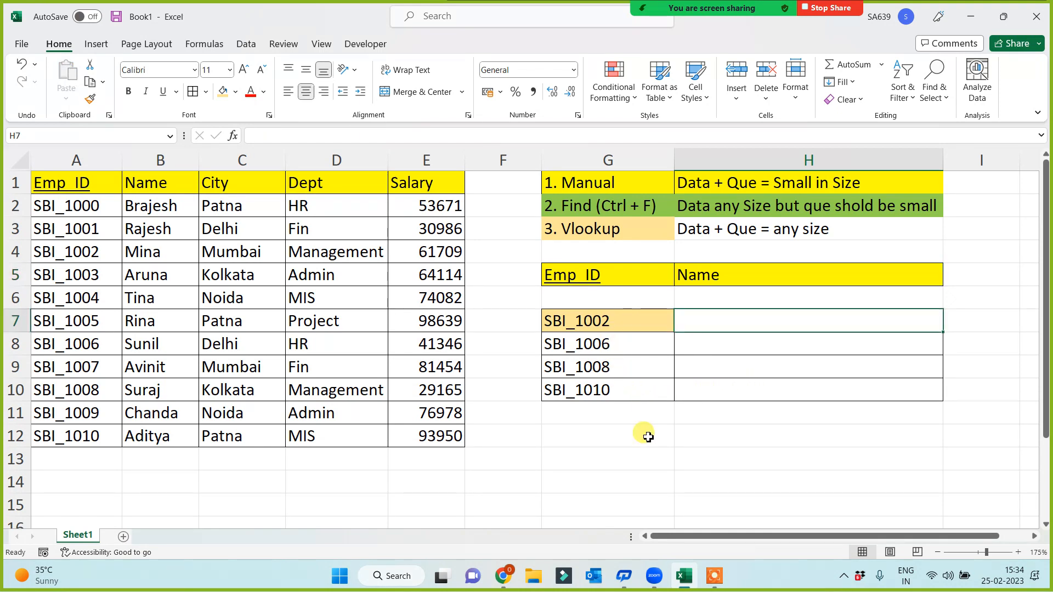
left_click_drag(599, 322, 597, 400)
left_click(617, 320)
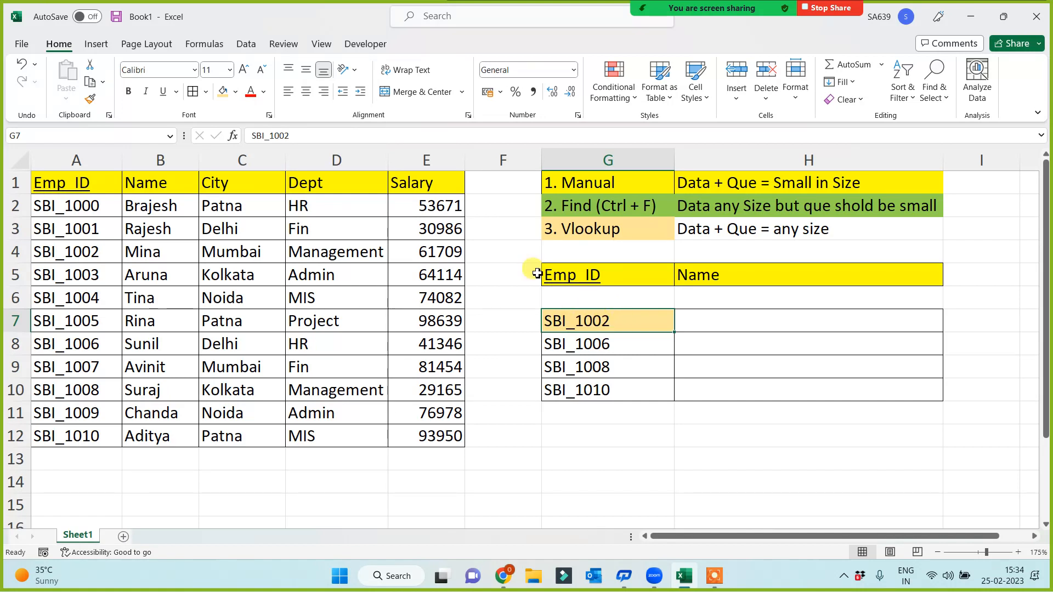
left_click(433, 207)
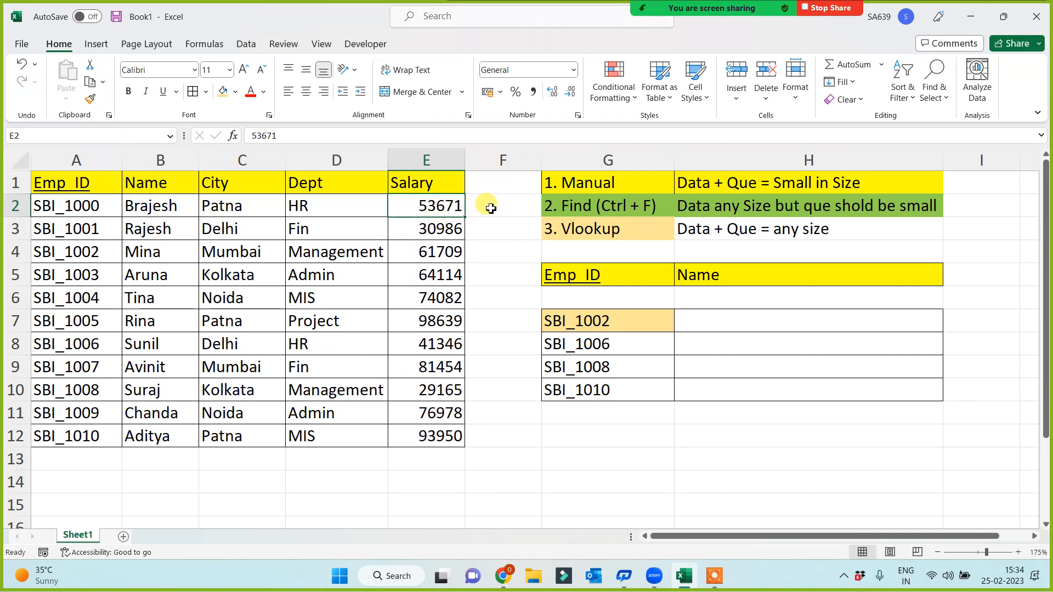
- Enter the name formula =VLOOKUP(G7,A:E,2,0) in H7
left_click(737, 325)
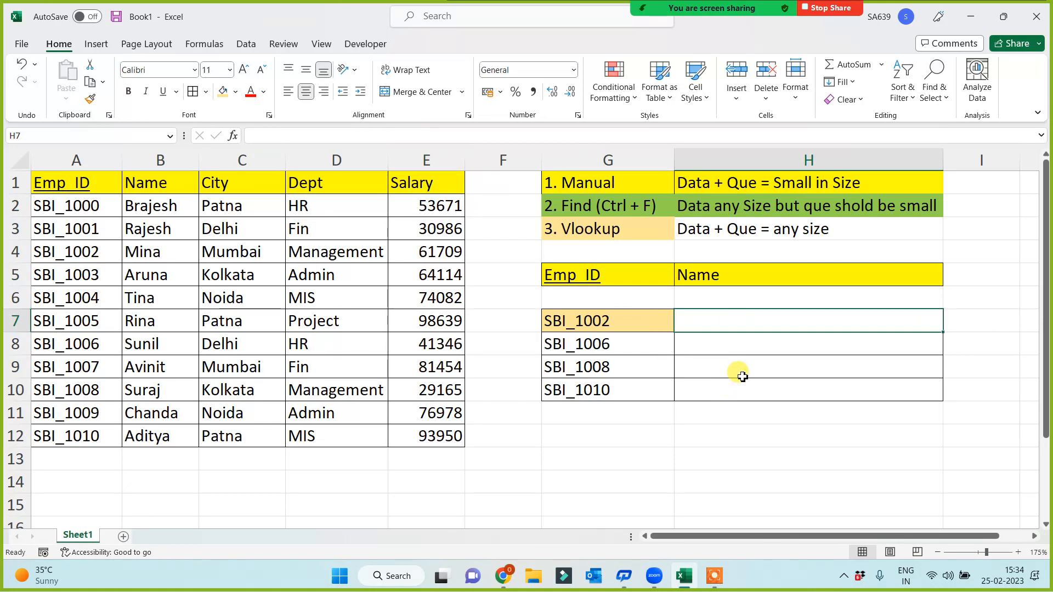
type("=")
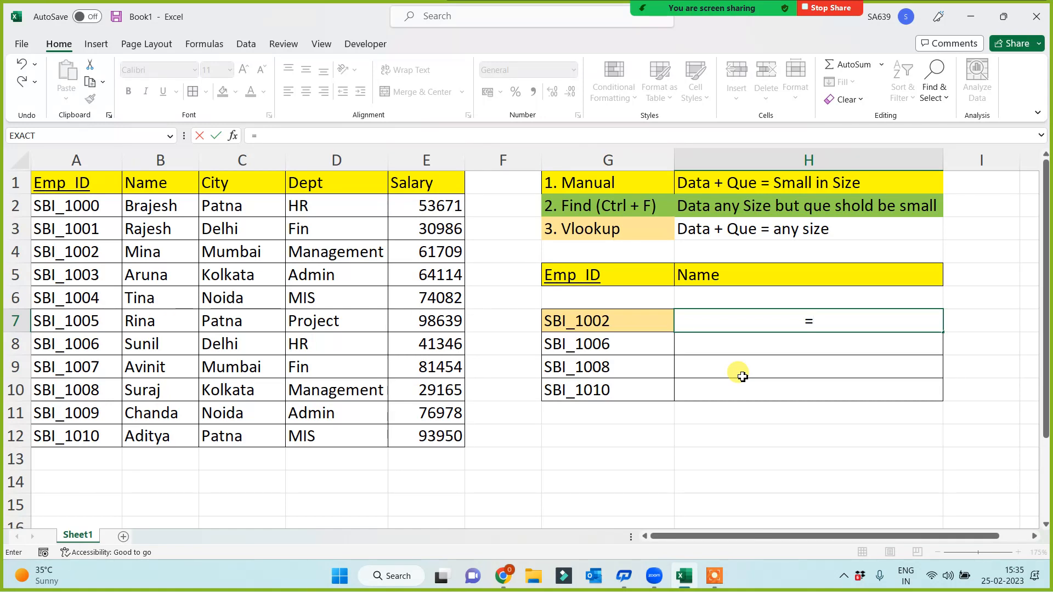
type("vl")
key("Tab")
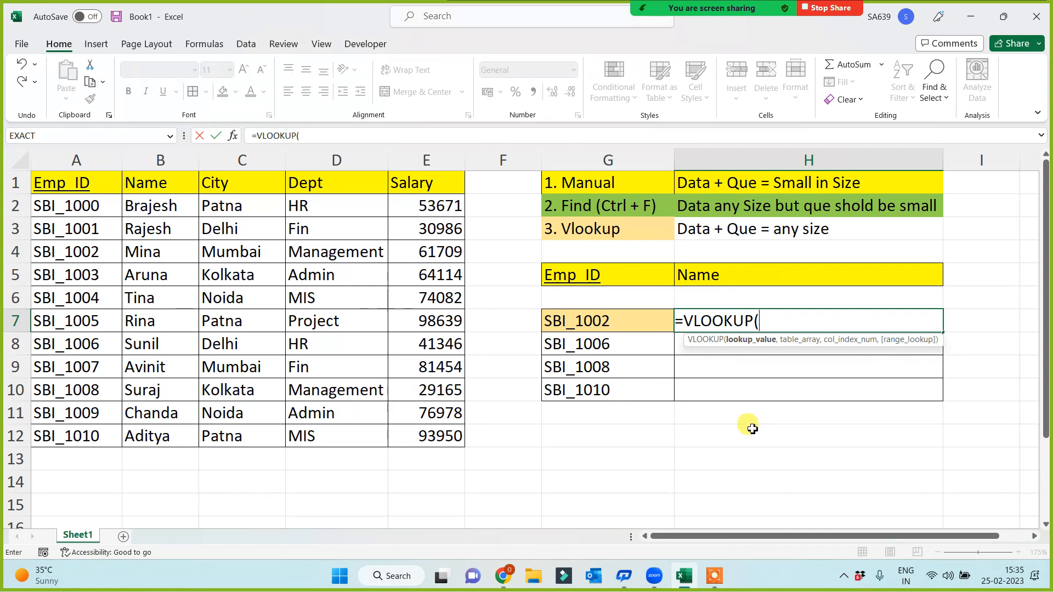
left_click(625, 323)
type(",")
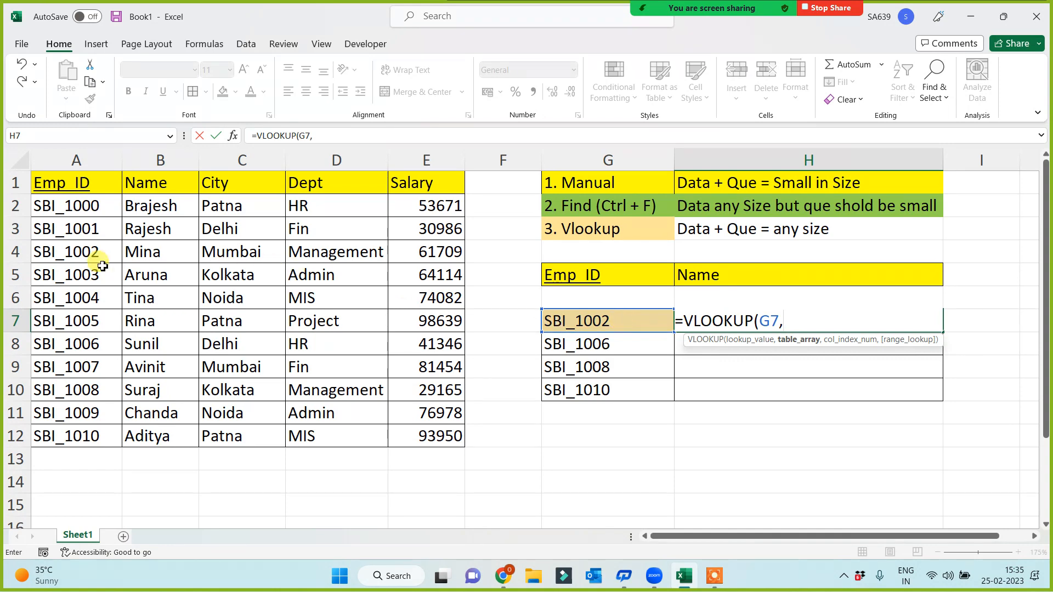
left_click_drag(69, 161, 456, 195)
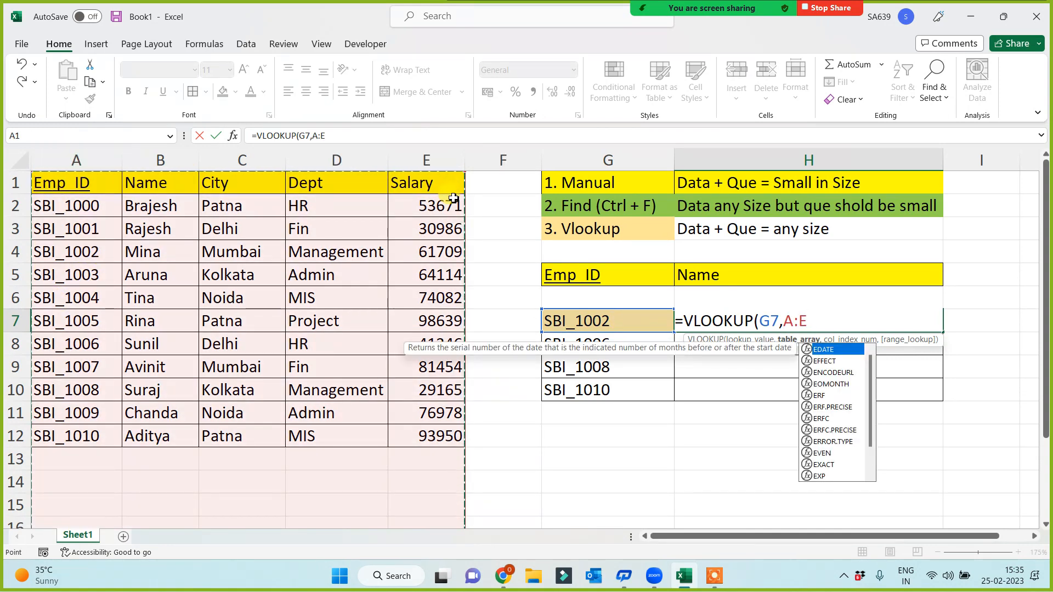
type(",")
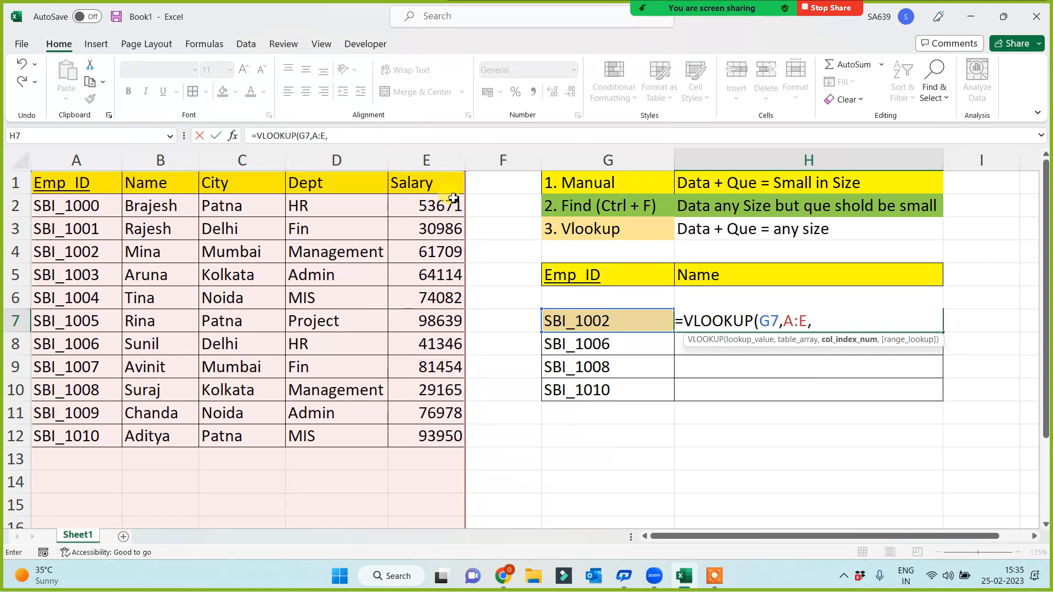
type("2,")
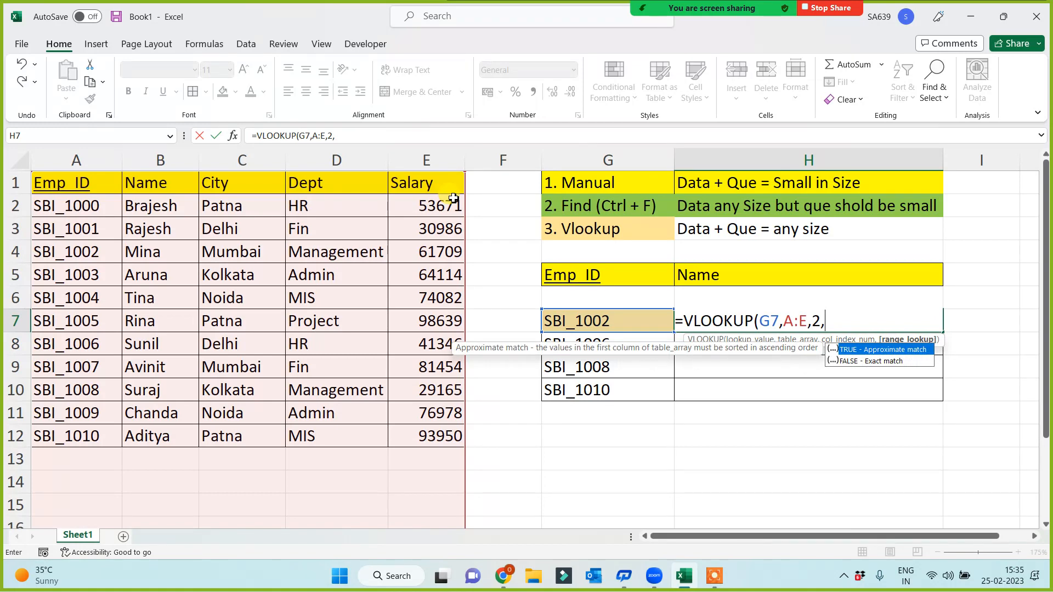
type("0)")
key("Return")
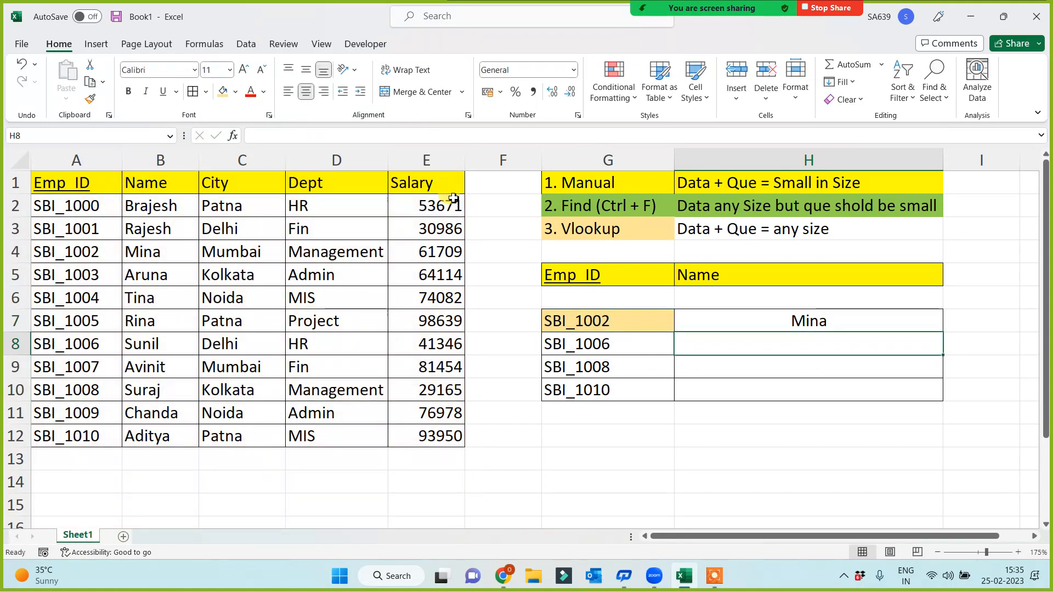
- Fill the name formula from H7 down to H10 and centre the contents of H5:H10 horizontally
left_click(867, 328)
left_click_drag(941, 332, 938, 399)
left_click_drag(748, 272, 747, 390)
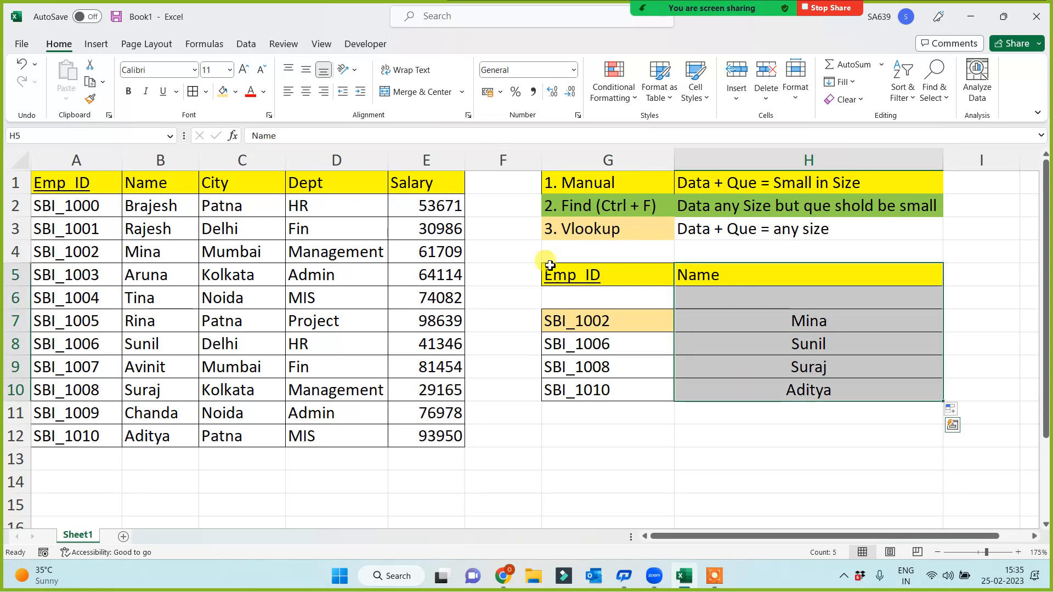
left_click(306, 94)
left_click(609, 457)
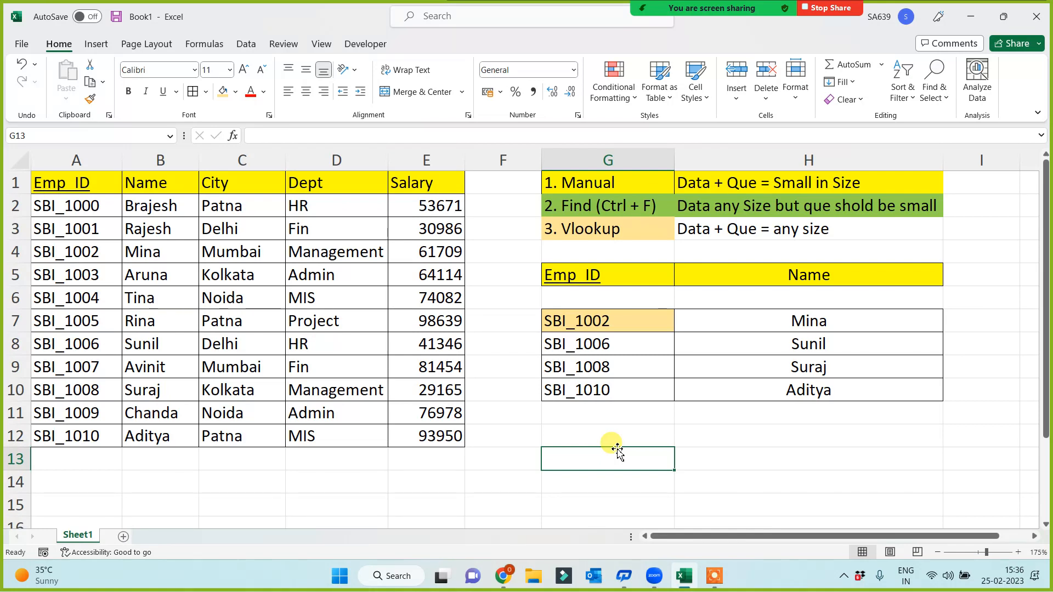
left_click(561, 474)
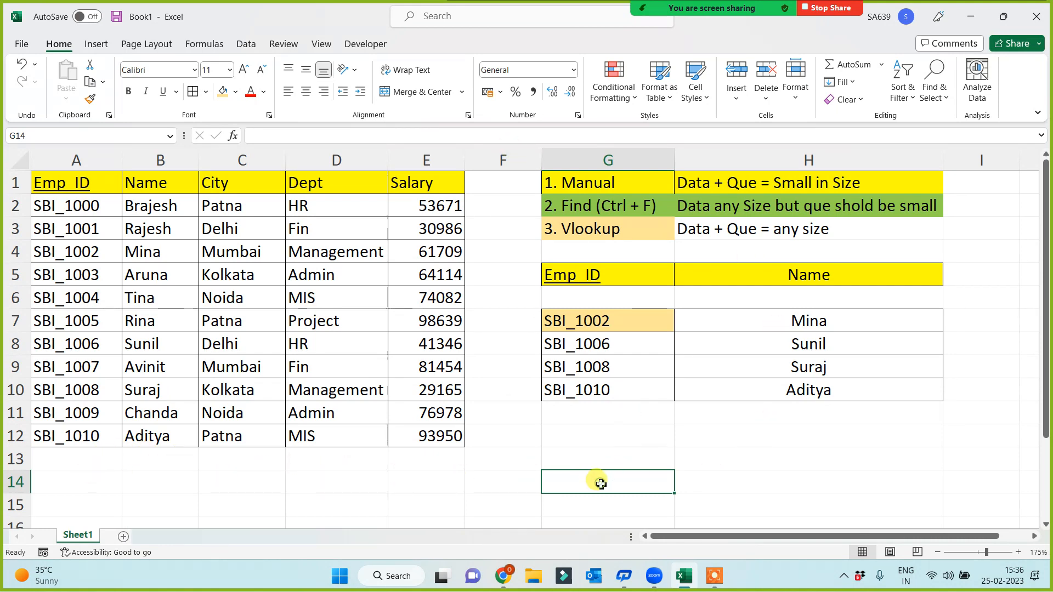
left_click(518, 460)
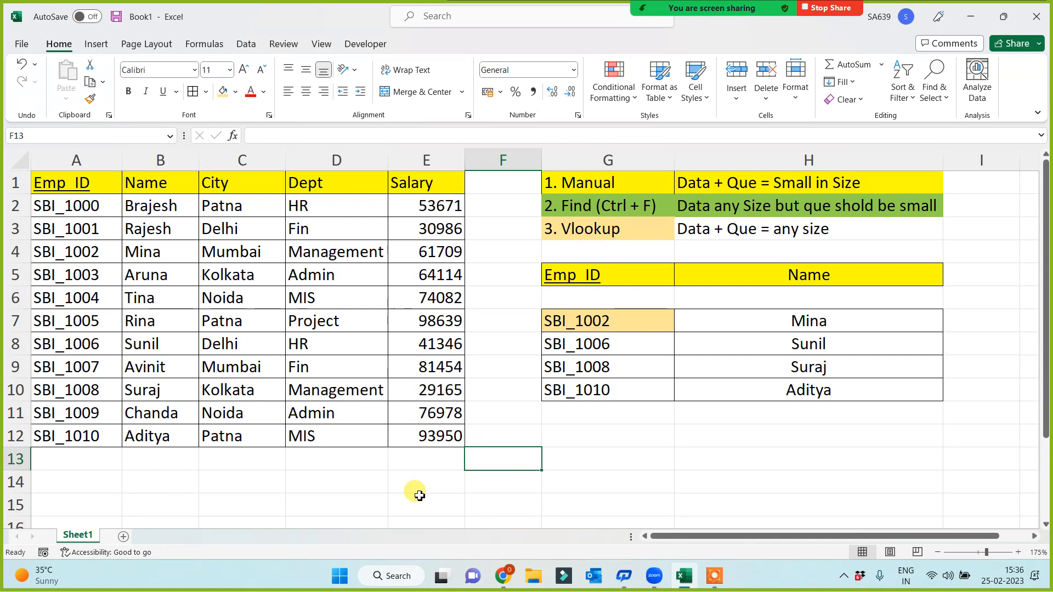
- Copy columns A:H of Sheet1 into a new worksheet, starting at A1
left_click_drag(82, 161, 937, 198)
key("ctrl+c")
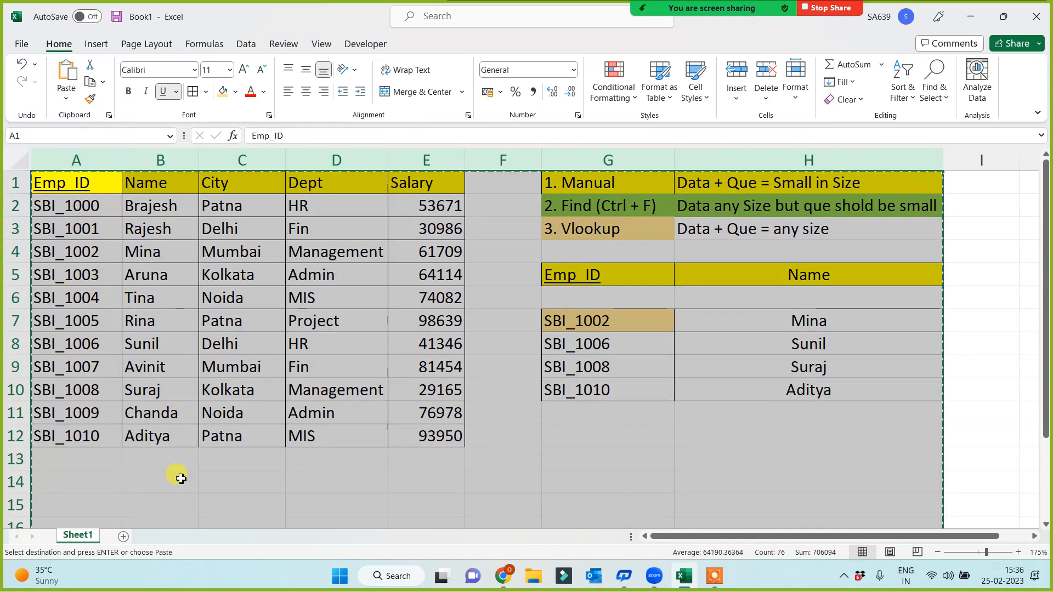
left_click(122, 537)
key("ctrl+v")
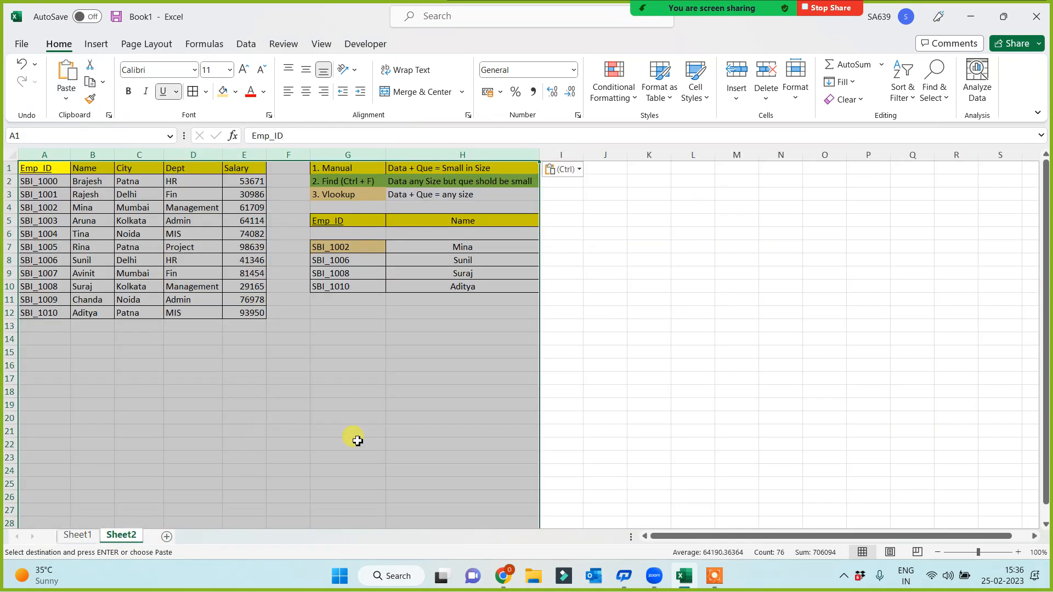
- Clear the name lookup results in H7:H10 on Sheet2
scroll(357, 440, "up", 6)
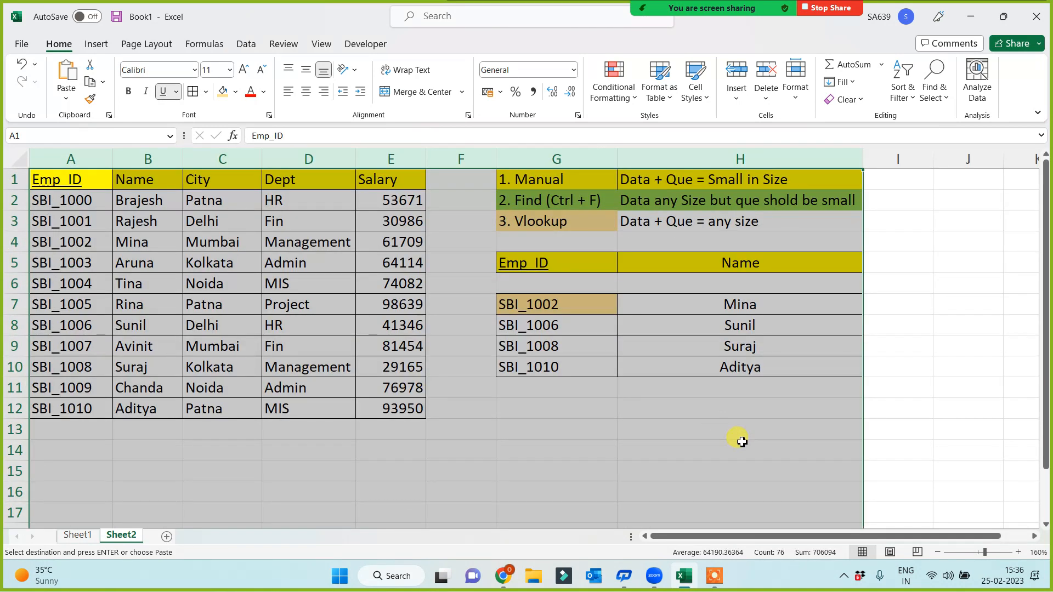
scroll(741, 441, "up", 1)
left_click(739, 445)
left_click_drag(793, 321, 798, 387)
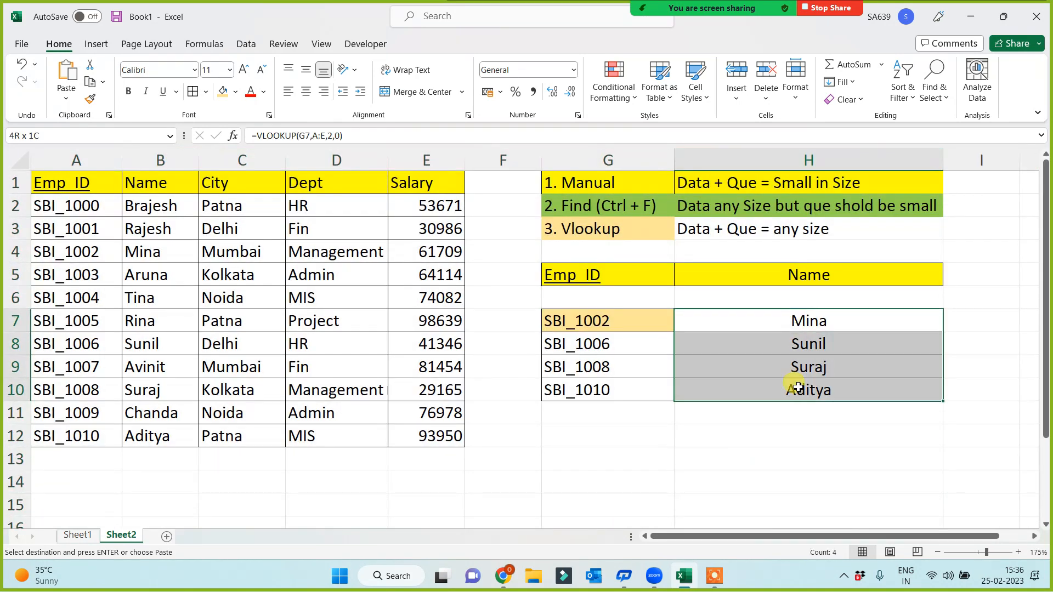
key("Delete")
left_click(736, 450)
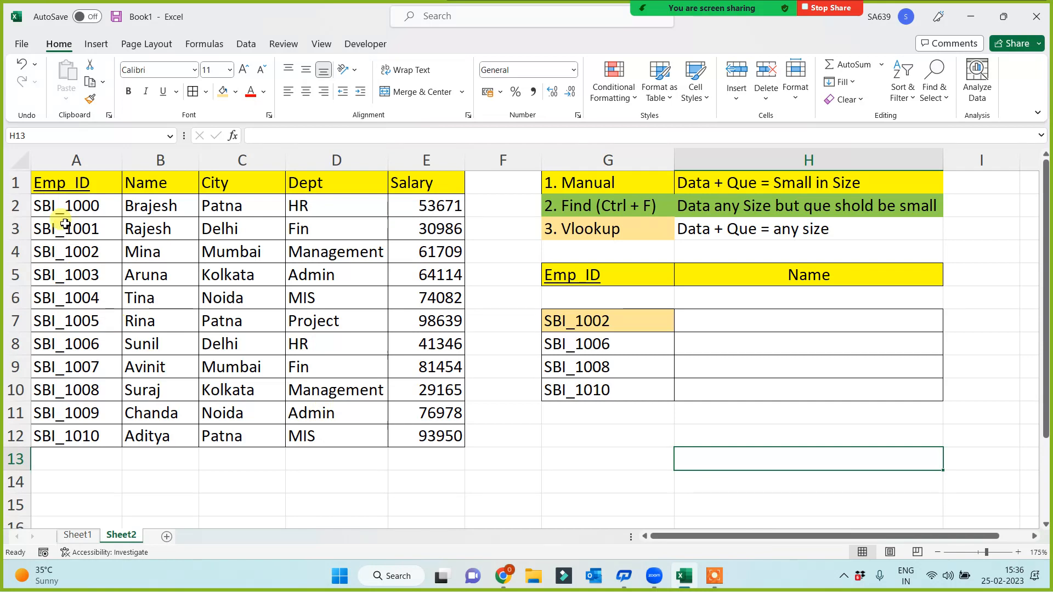
- Copy the first employee's Emp_ID from A2 into G10, the last cell of the lookup list
left_click(64, 211)
key("ctrl+c")
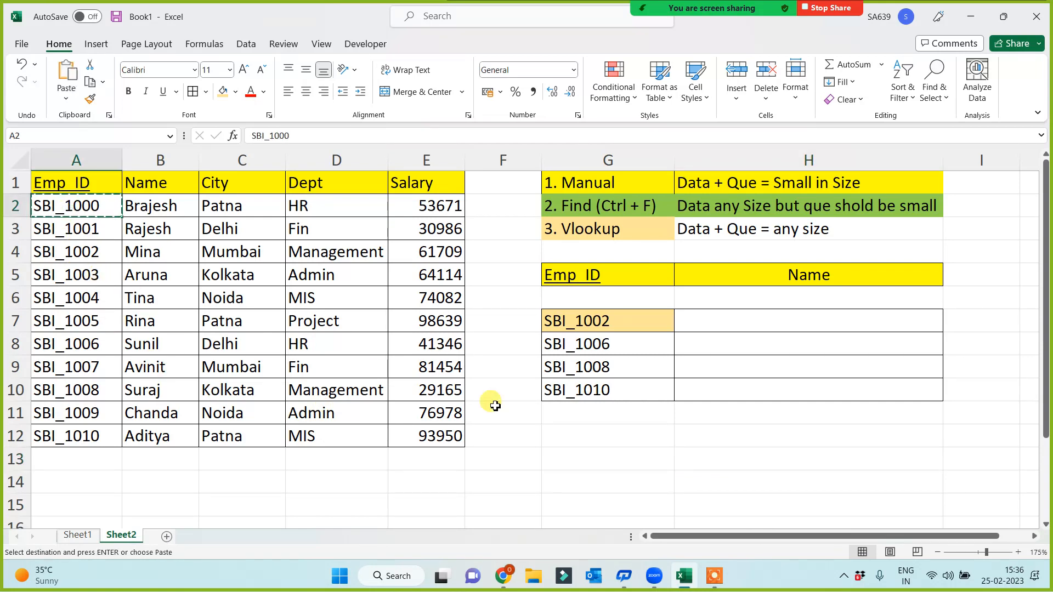
left_click(609, 395)
key("ctrl+v")
left_click(680, 459)
left_click(765, 338)
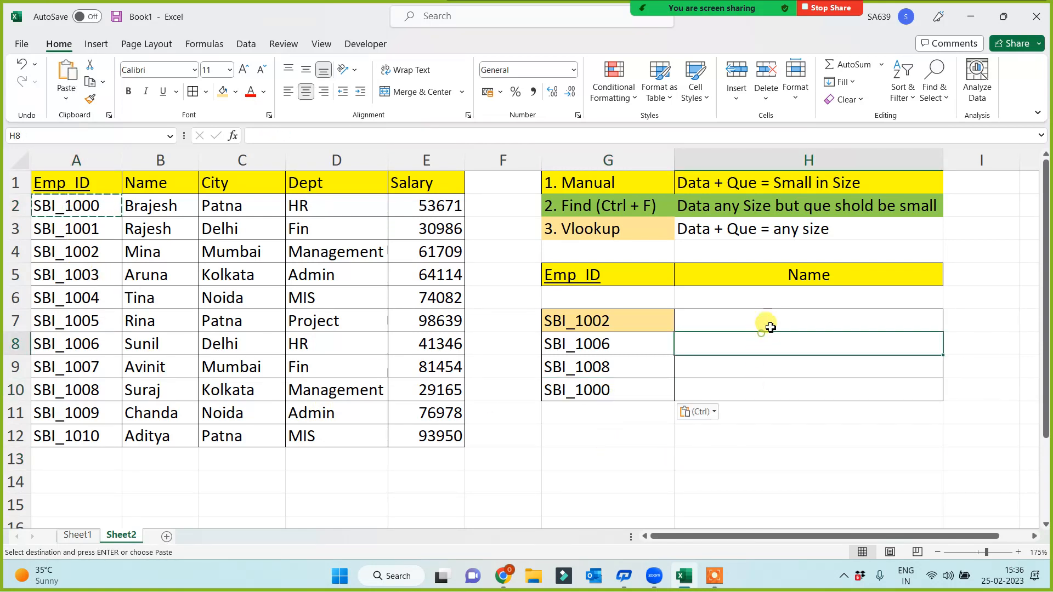
left_click(770, 328)
key("Escape")
left_click(711, 461)
left_click(708, 475)
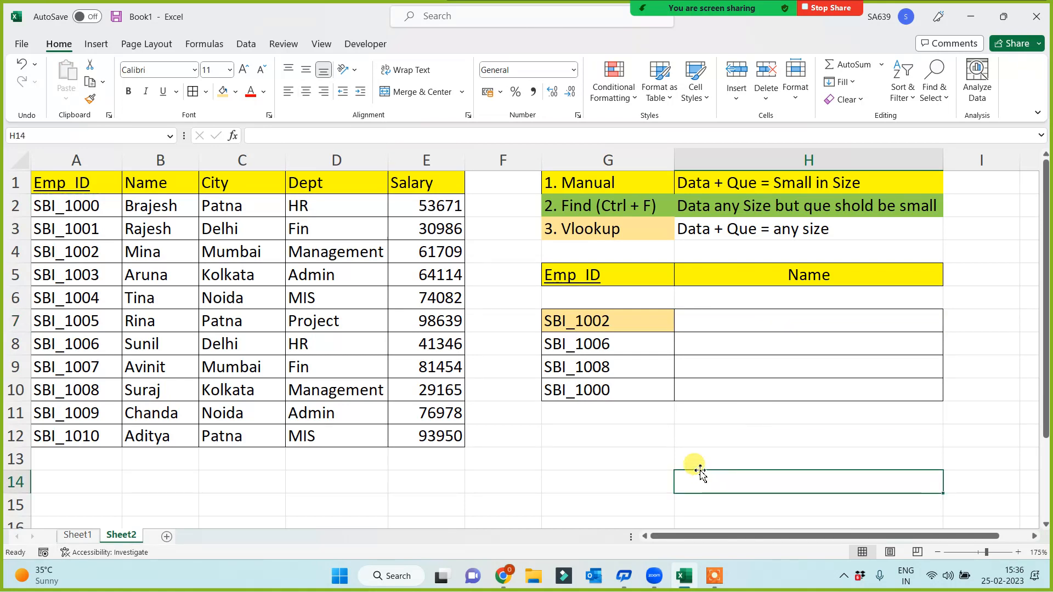
- Start a VLOOKUP formula in H7 with G7 as the lookup value
left_click(765, 319)
type("=")
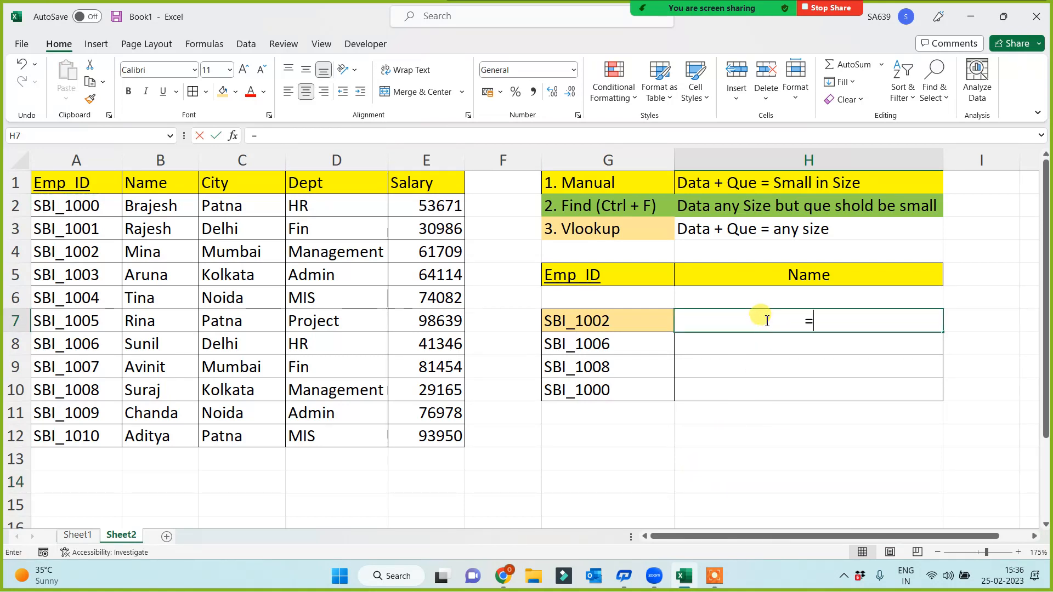
type("vl")
key("Tab")
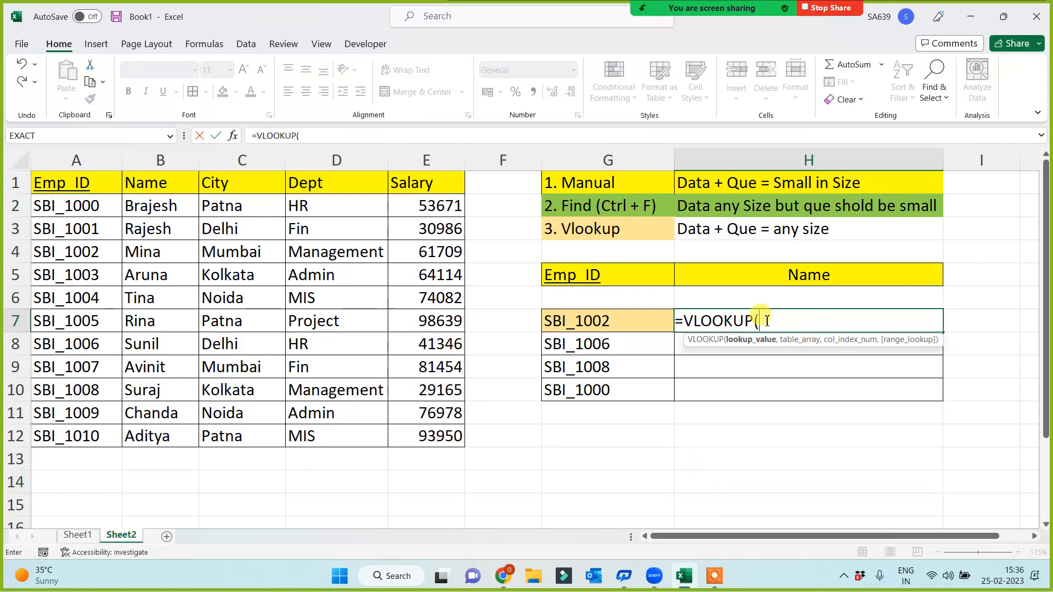
left_click(611, 319)
type(",")
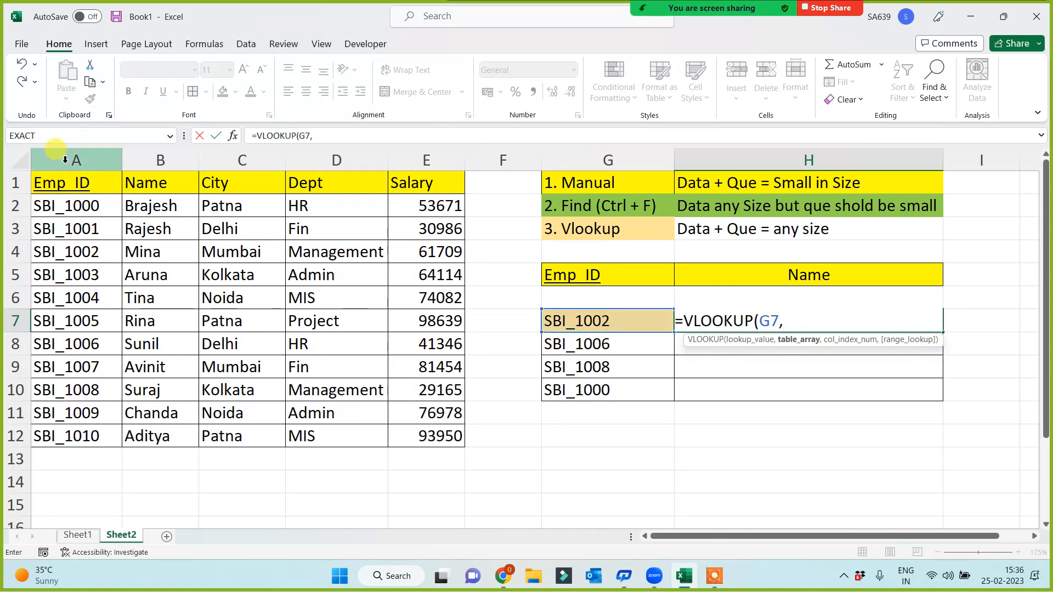
left_click_drag(82, 188, 419, 436)
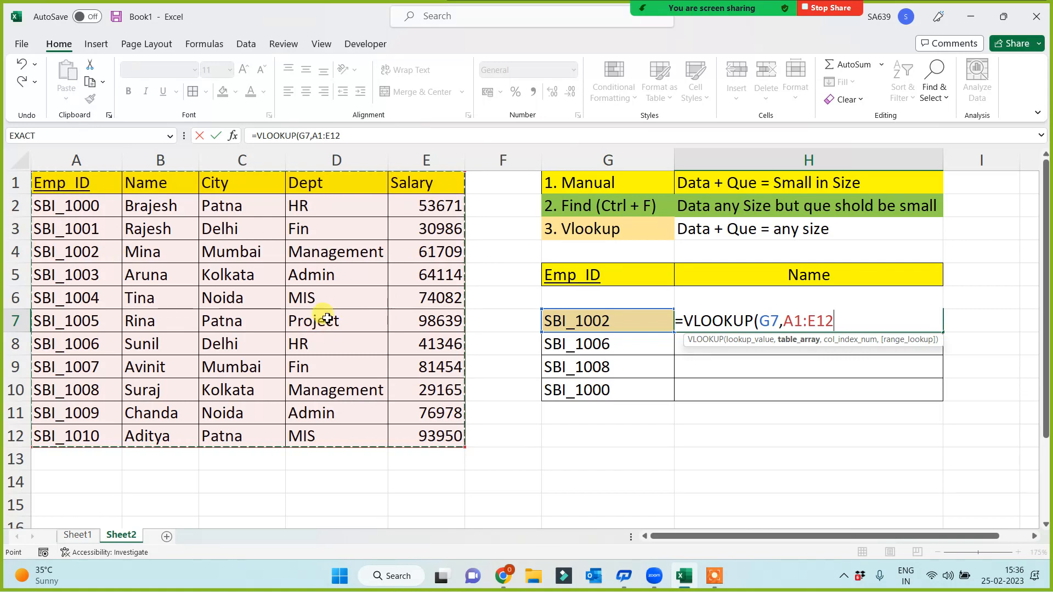
scroll(307, 334, "down", 2)
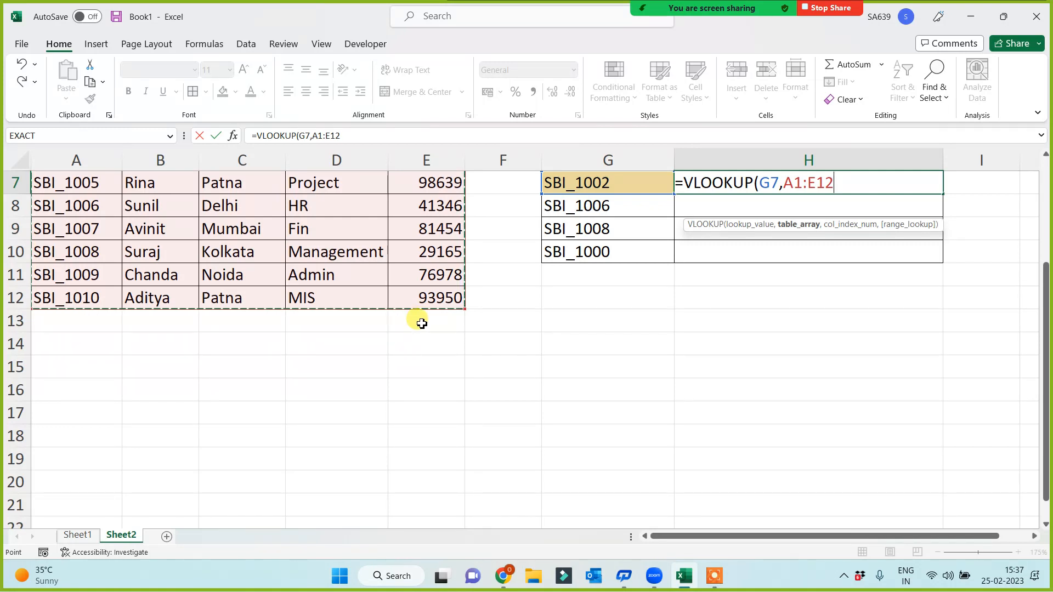
left_click_drag(79, 161, 435, 174)
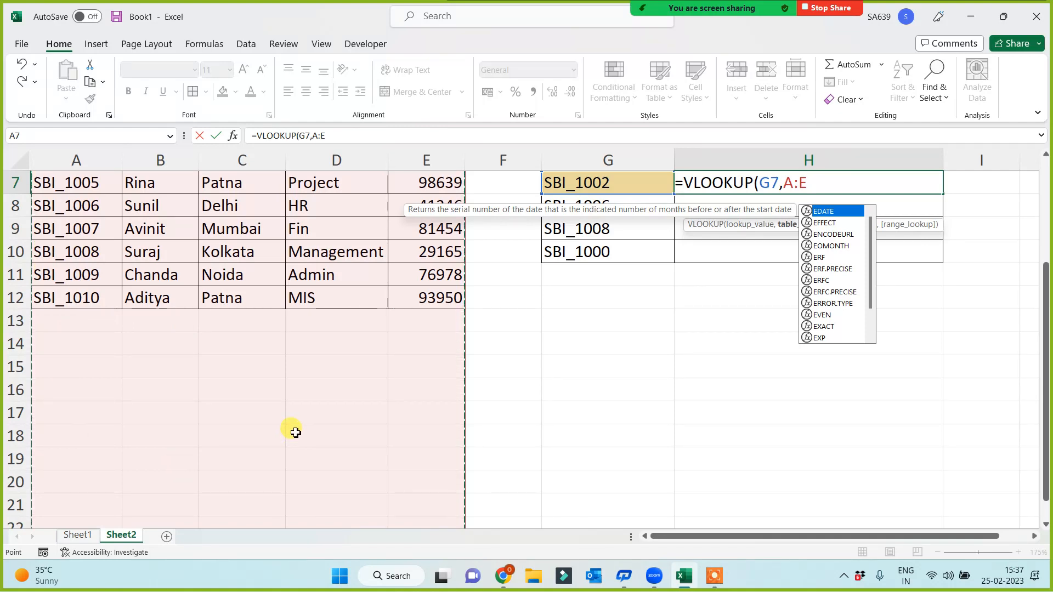
scroll(295, 433, "up", 2)
left_click_drag(84, 189, 424, 441)
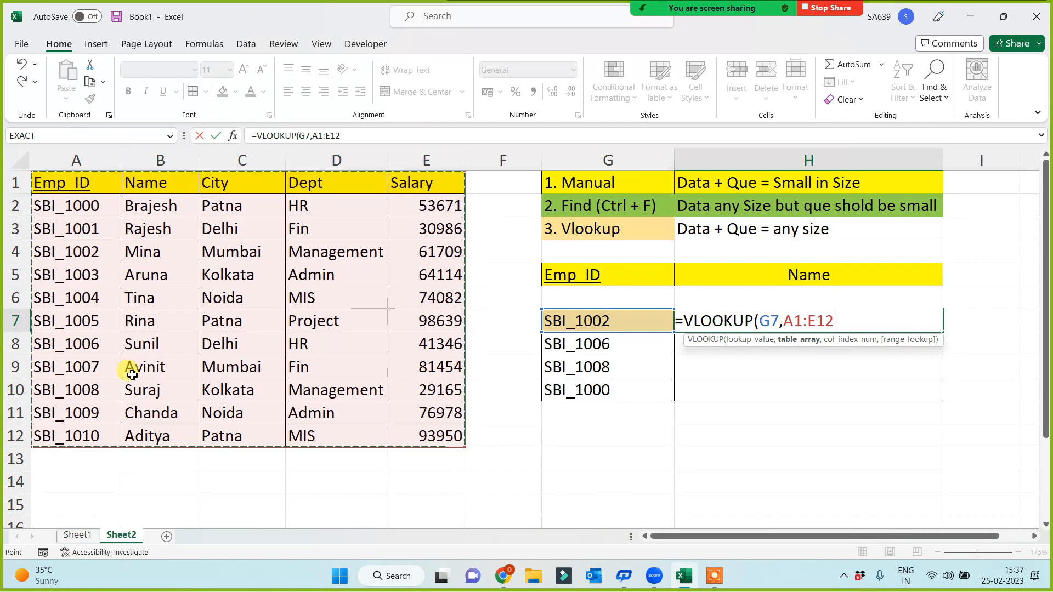
left_click_drag(62, 160, 419, 160)
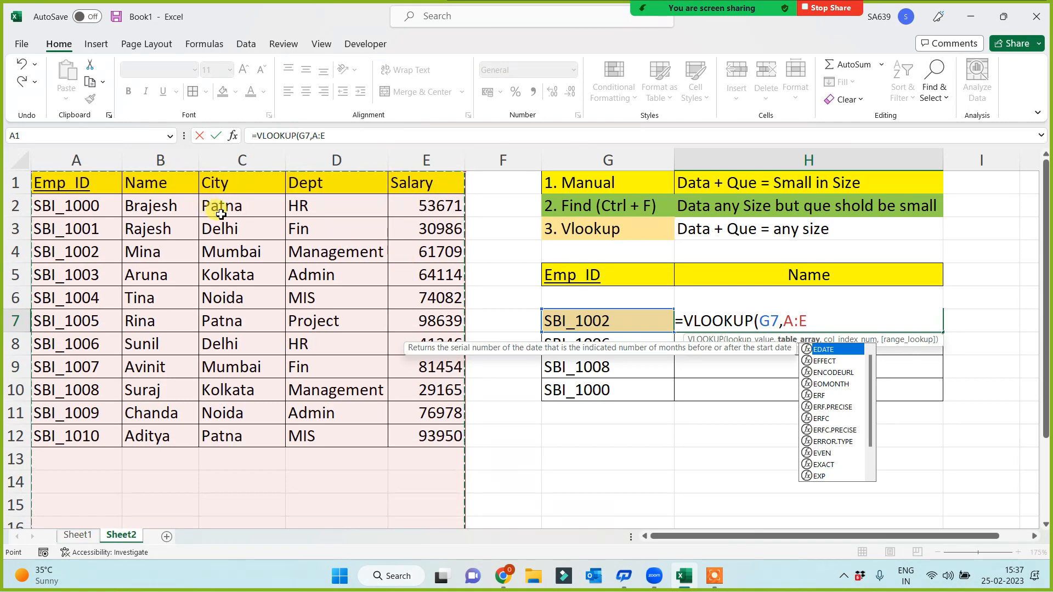
key("BackSpace")
key("BackSpace")
key("BackSpace")
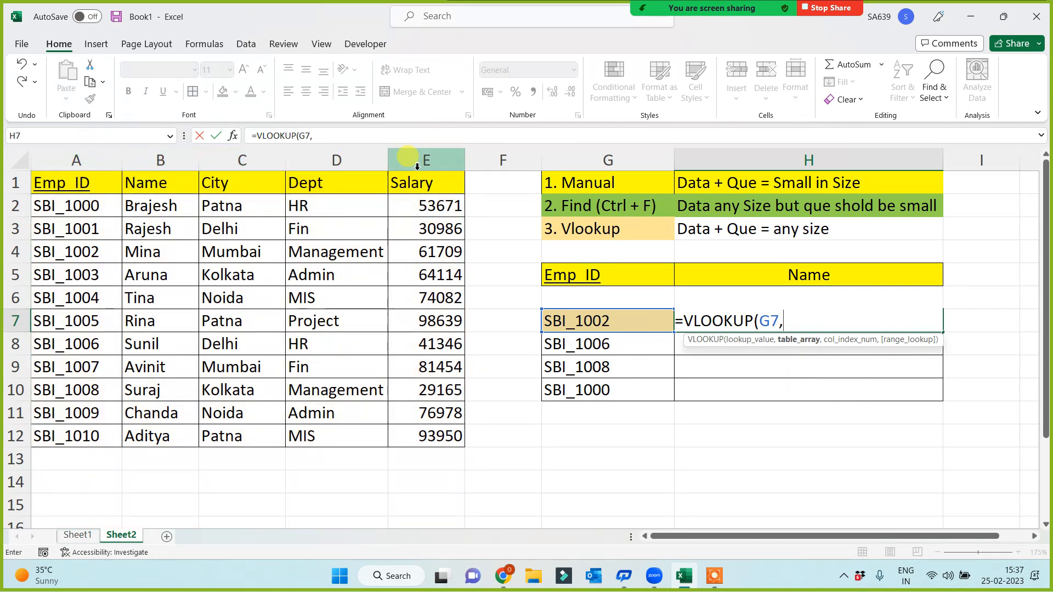
- Complete the H7 formula as =VLOOKUP(G7,A1:E12,2,0), using the bounded employee table as the lookup range
left_click_drag(59, 185, 428, 436)
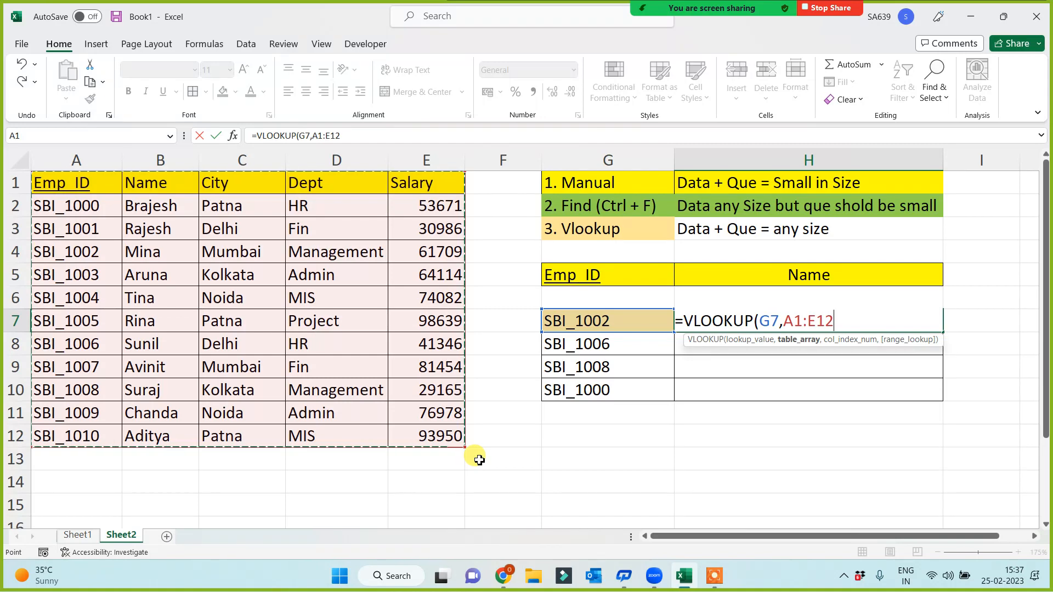
type(",")
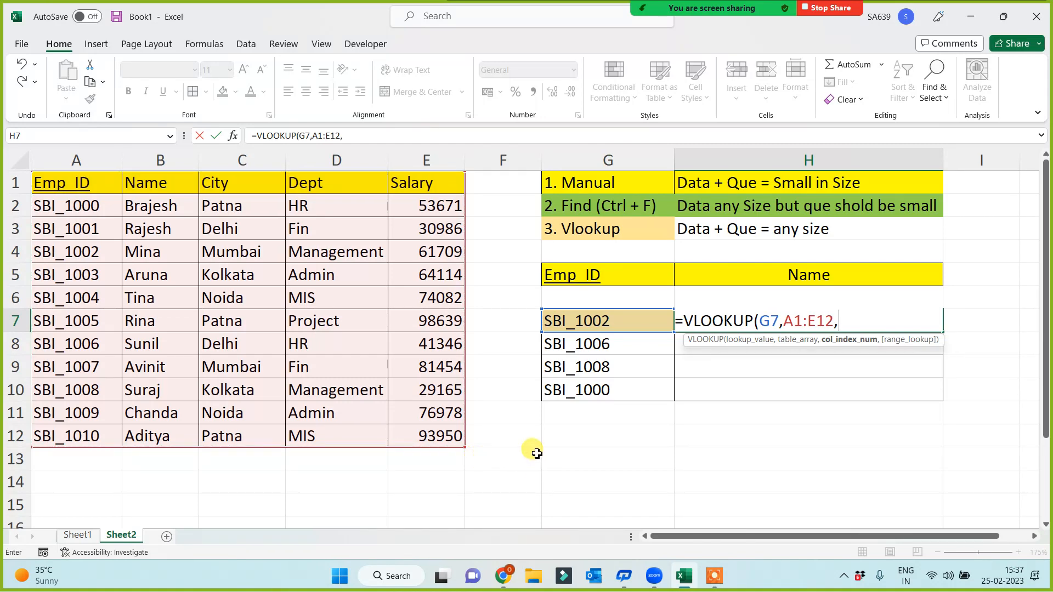
type("2,0)")
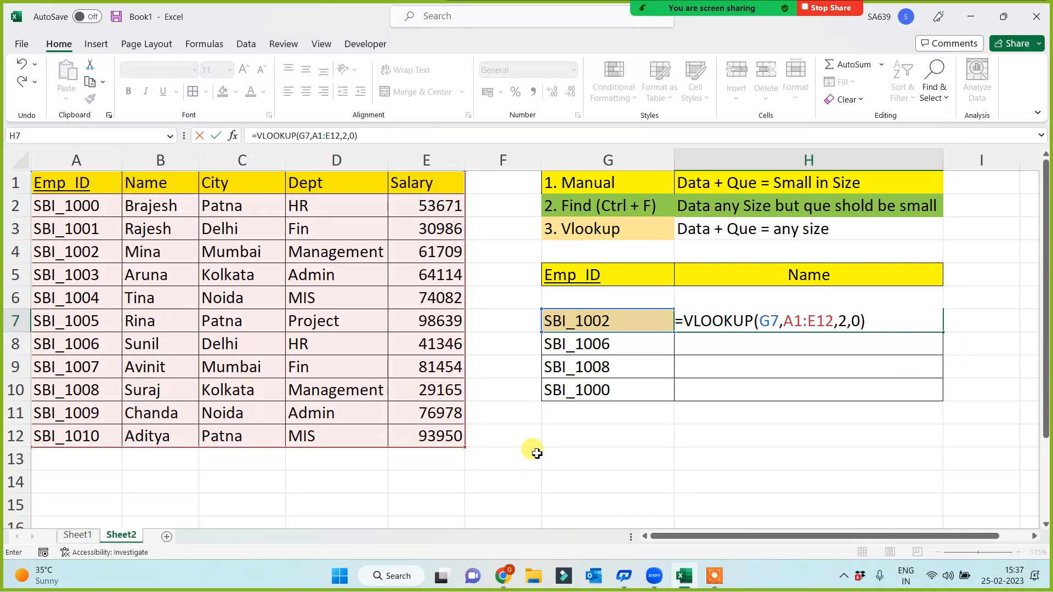
key("Return")
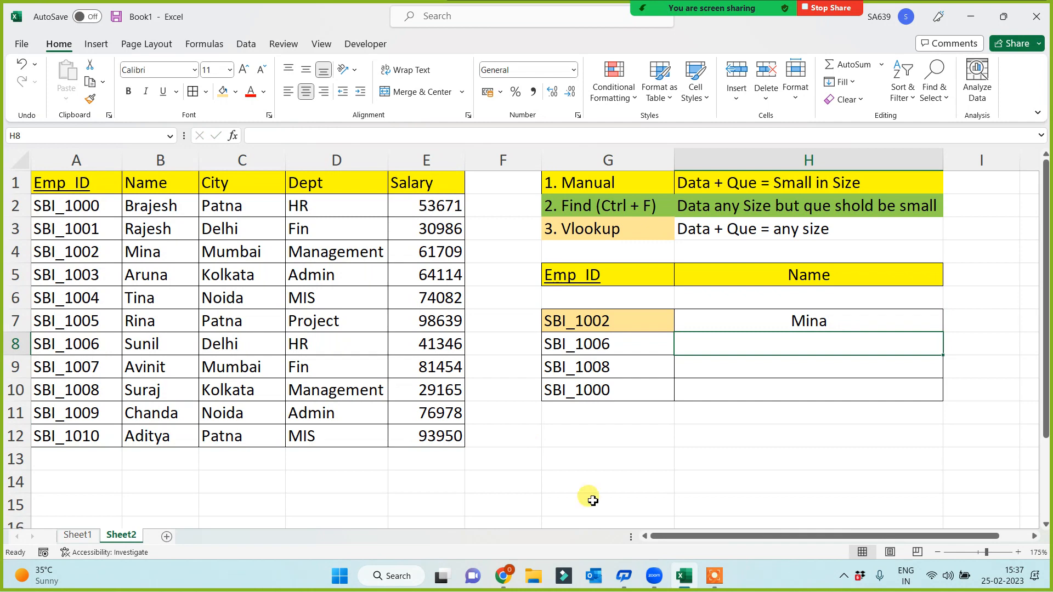
- Fill the VLOOKUP formula from H7 down to H10
left_click(924, 323)
left_click_drag(944, 335, 930, 404)
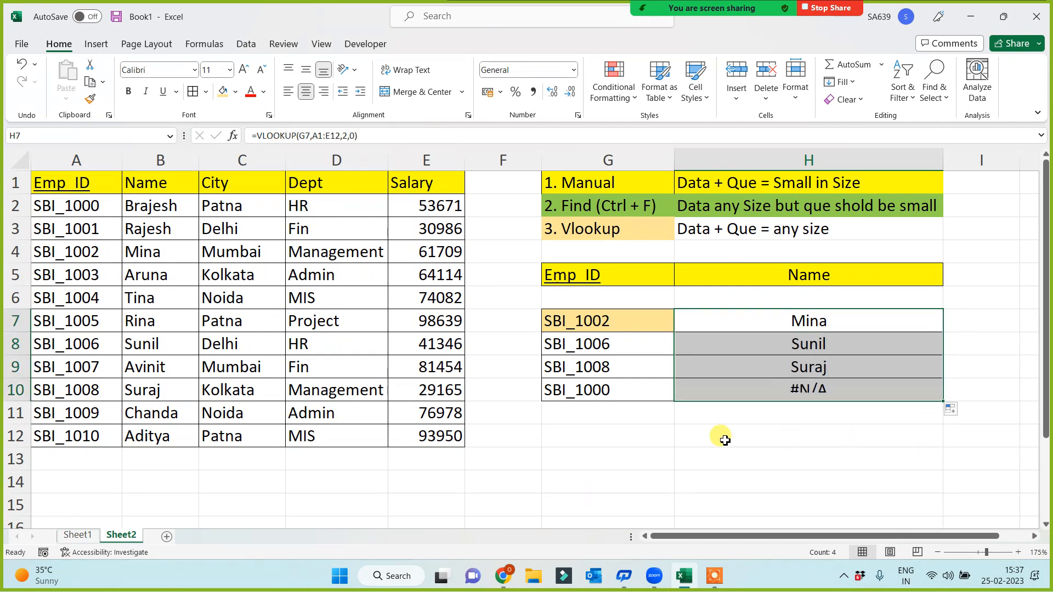
left_click(704, 439)
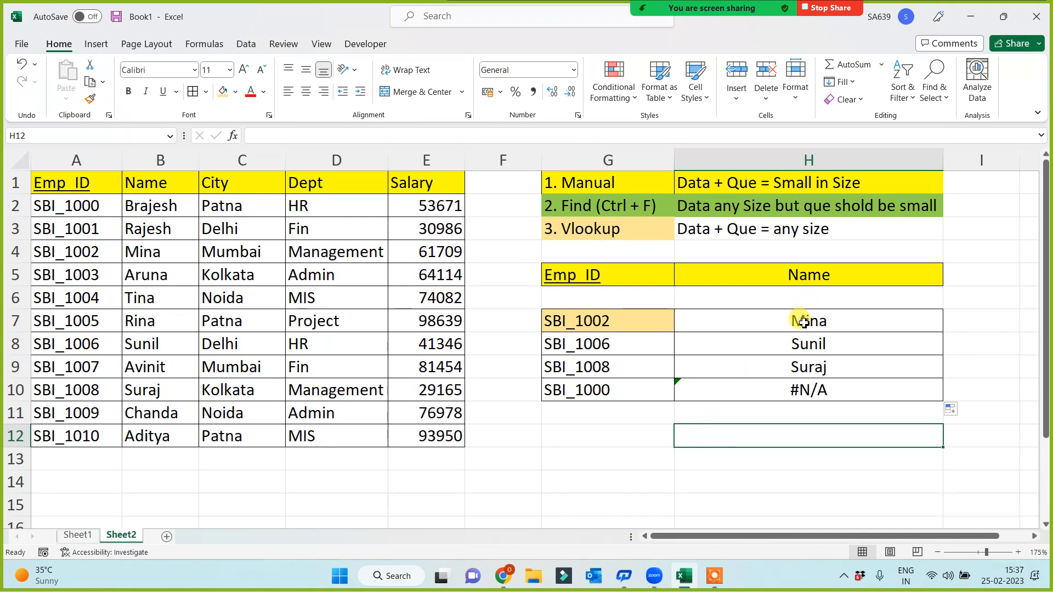
- Check the lookup results in H7:H10 against the Emp_ID and Name entries in the employee table
left_click_drag(799, 321, 795, 359)
left_click(584, 322)
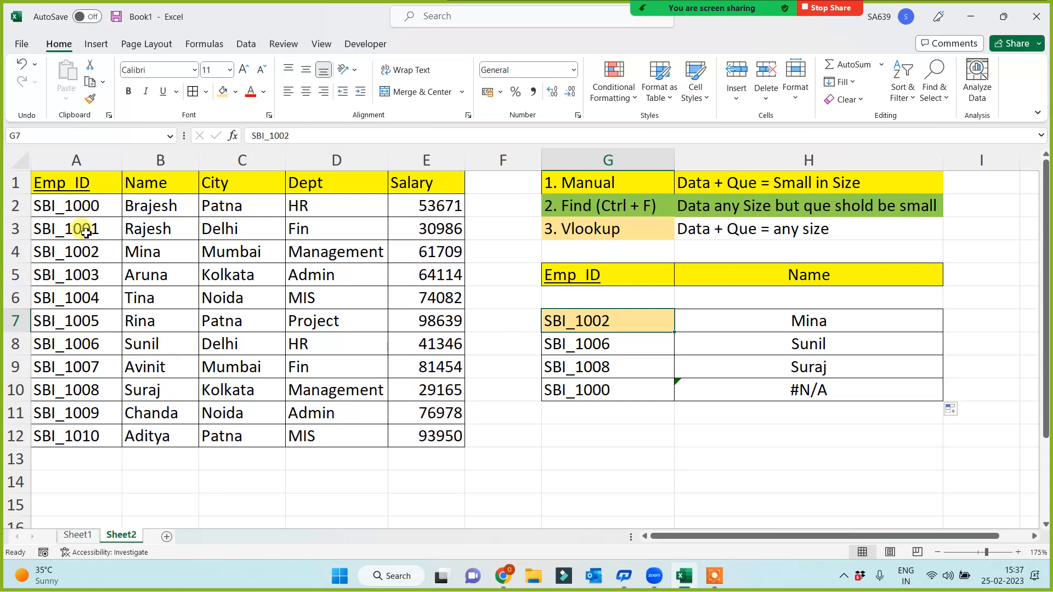
left_click(165, 255)
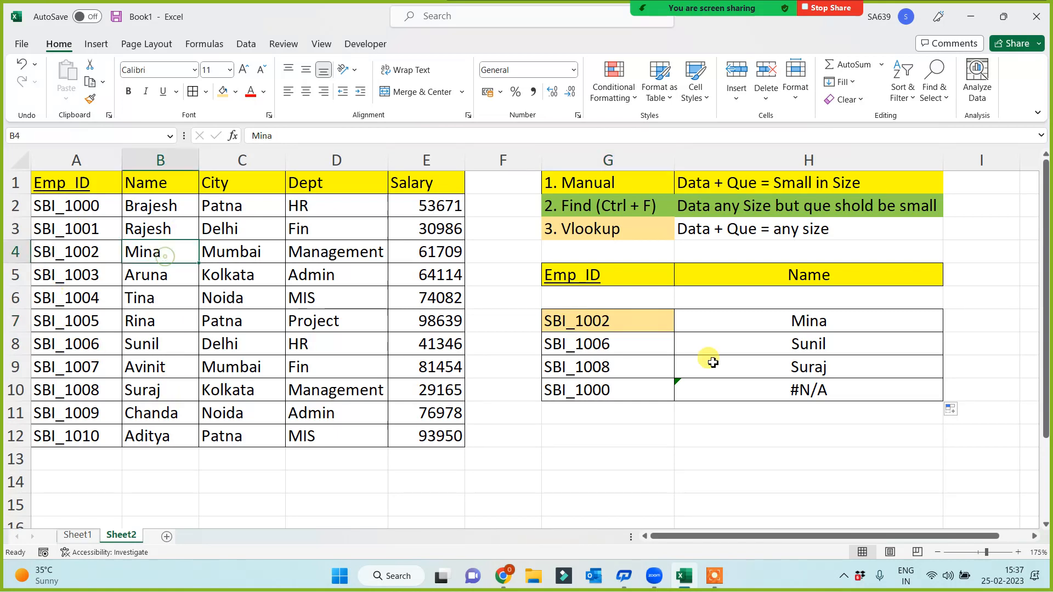
left_click(583, 365)
left_click(792, 376)
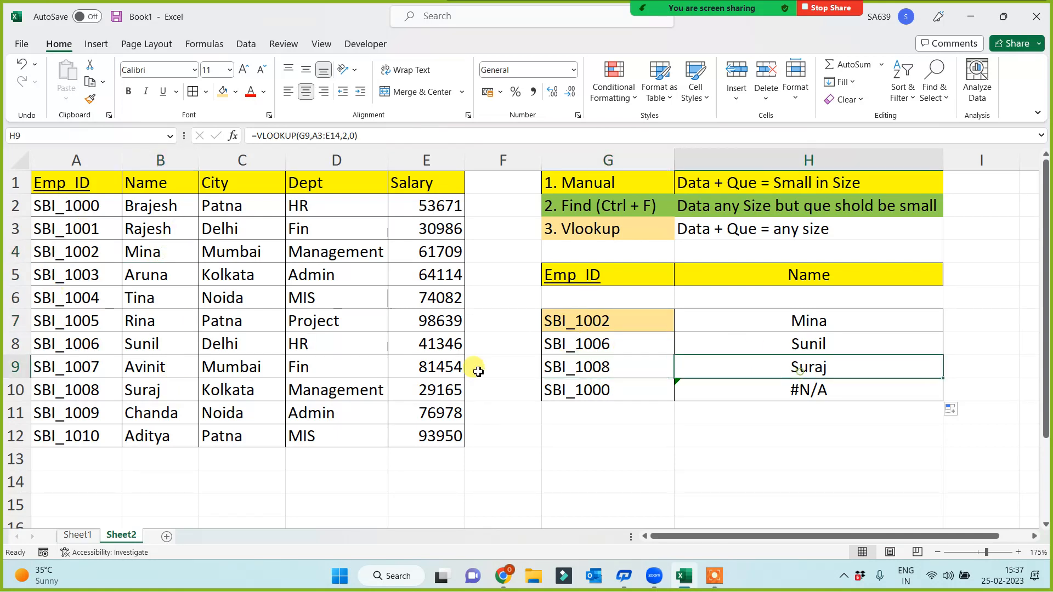
left_click(75, 391)
left_click(171, 387)
left_click(585, 394)
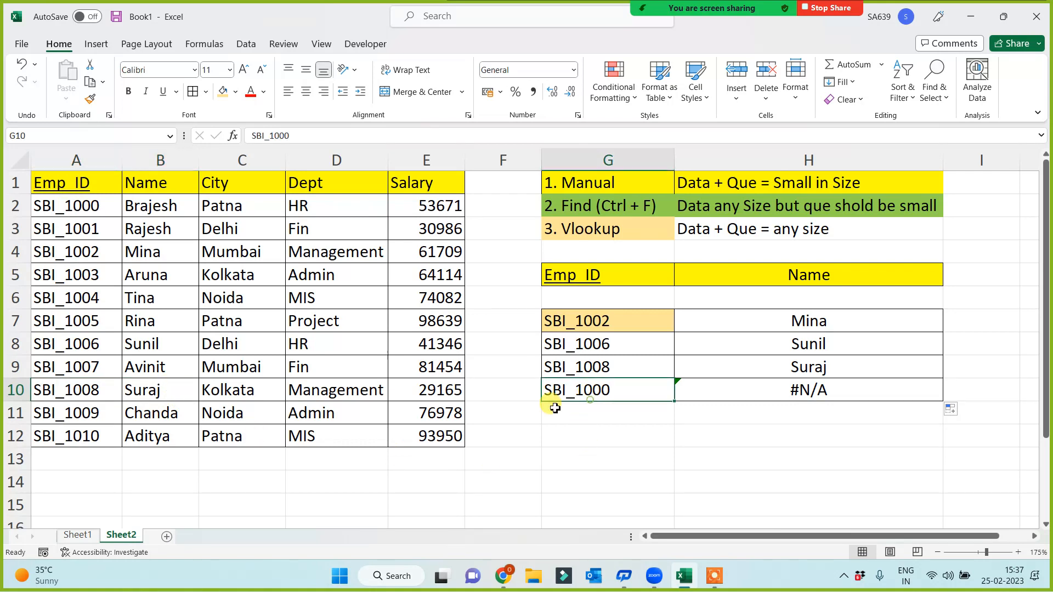
left_click(80, 207)
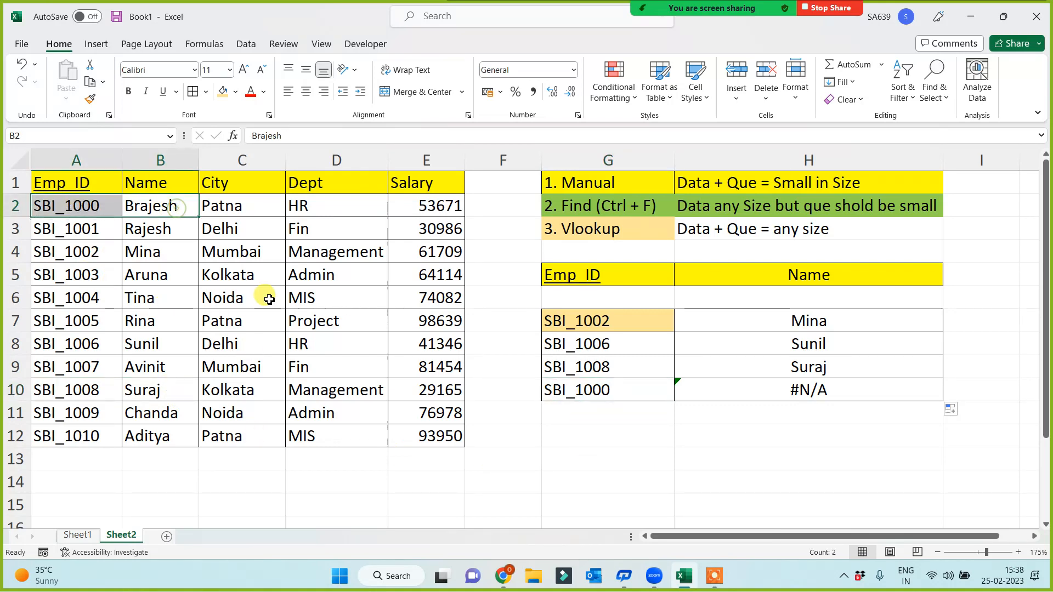
left_click(795, 391)
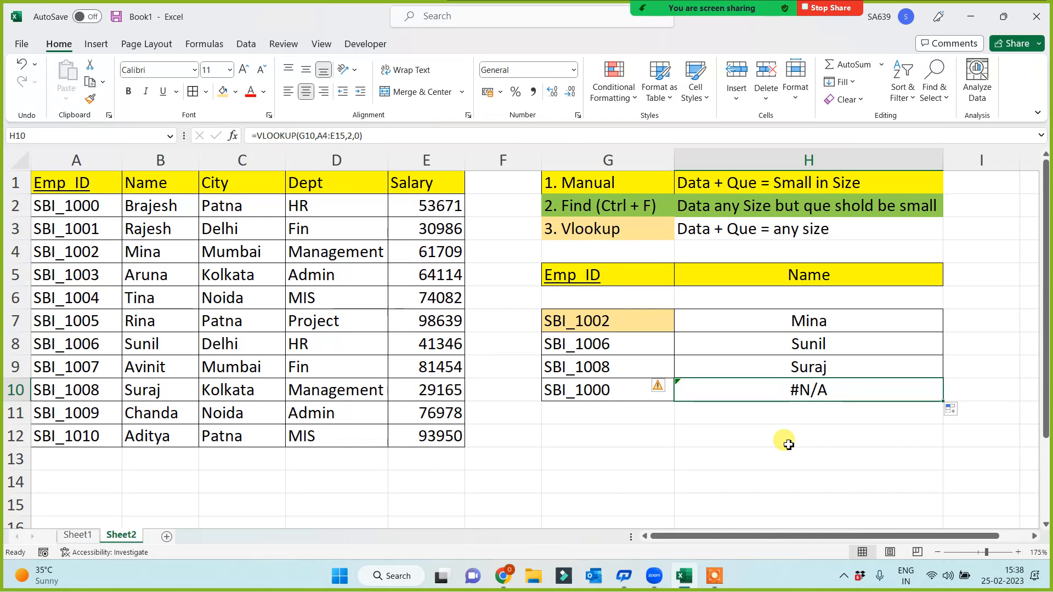
left_click_drag(768, 326, 778, 426)
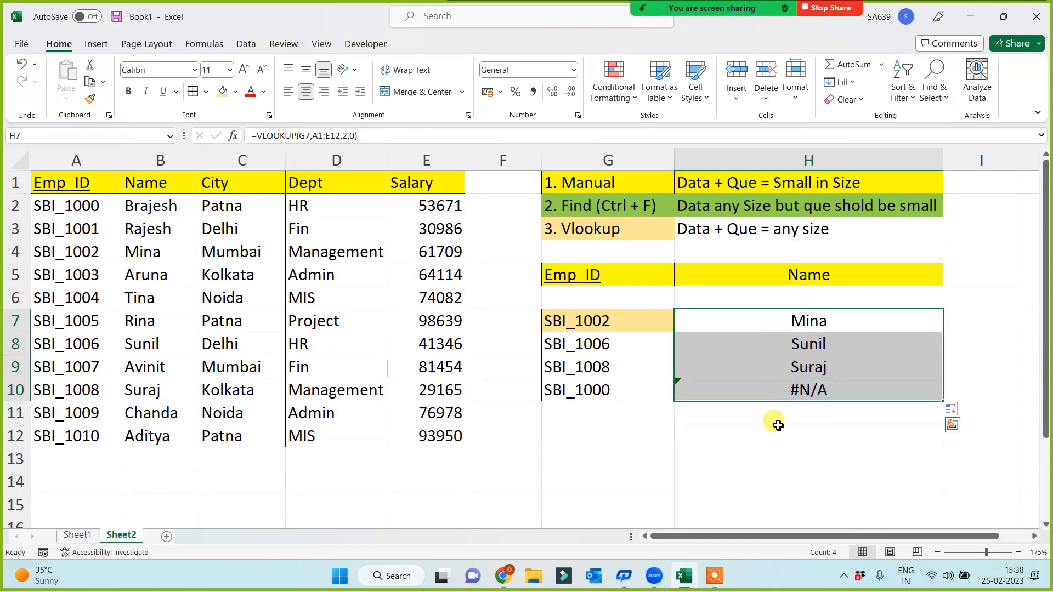
left_click(774, 439)
left_click(775, 326)
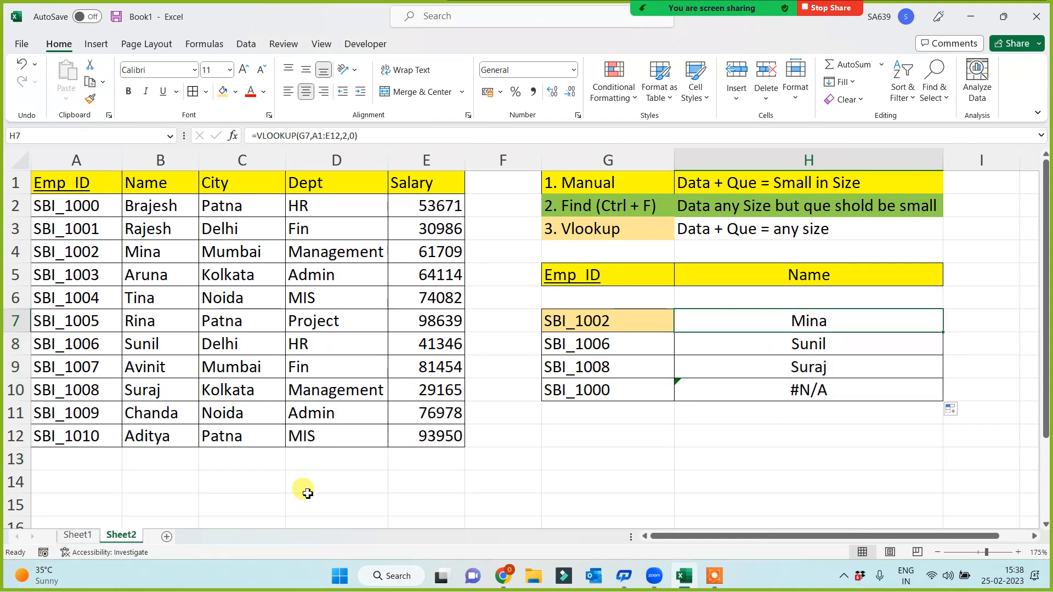
- Highlight the lookup result cell H10 with the standard light green fill
left_click(779, 390)
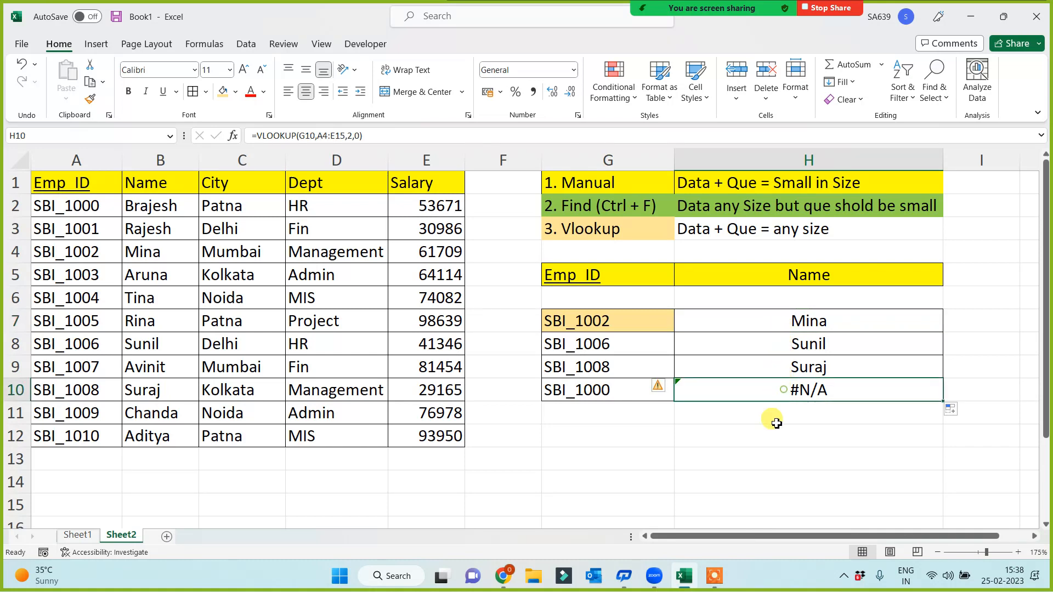
left_click(223, 93)
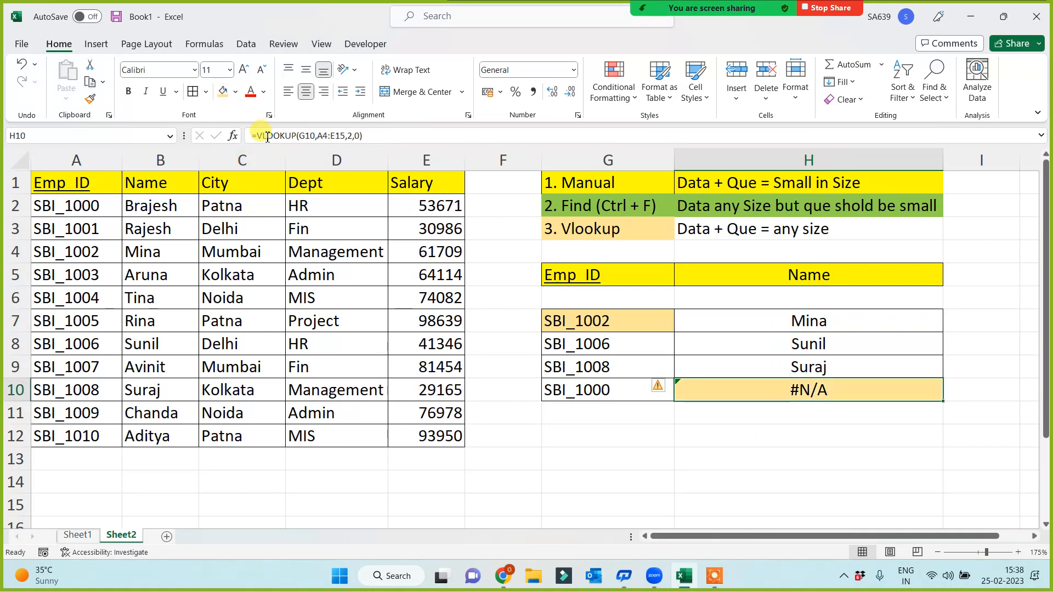
left_click(235, 92)
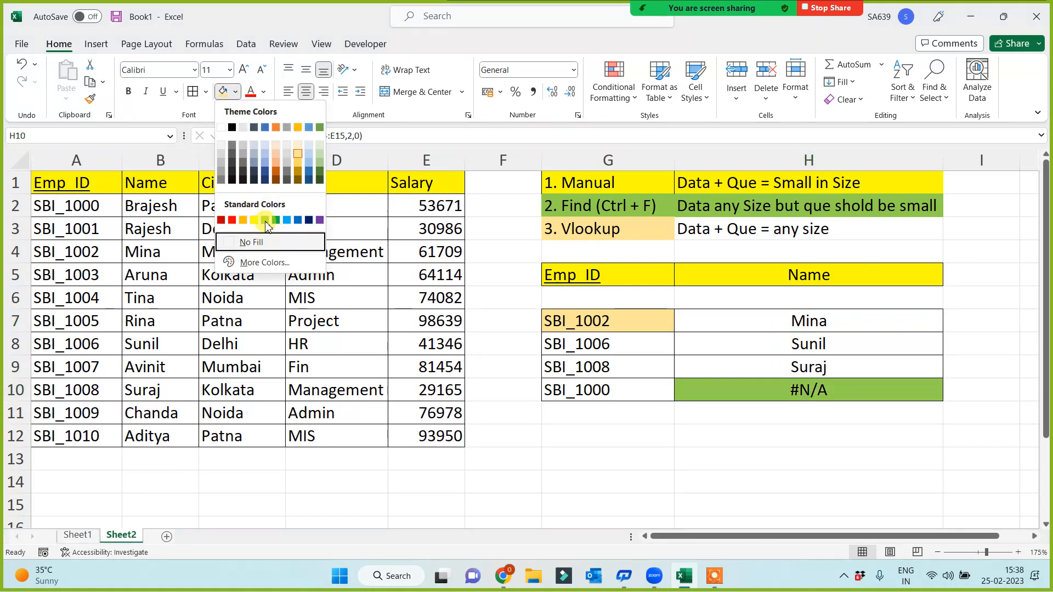
left_click(264, 221)
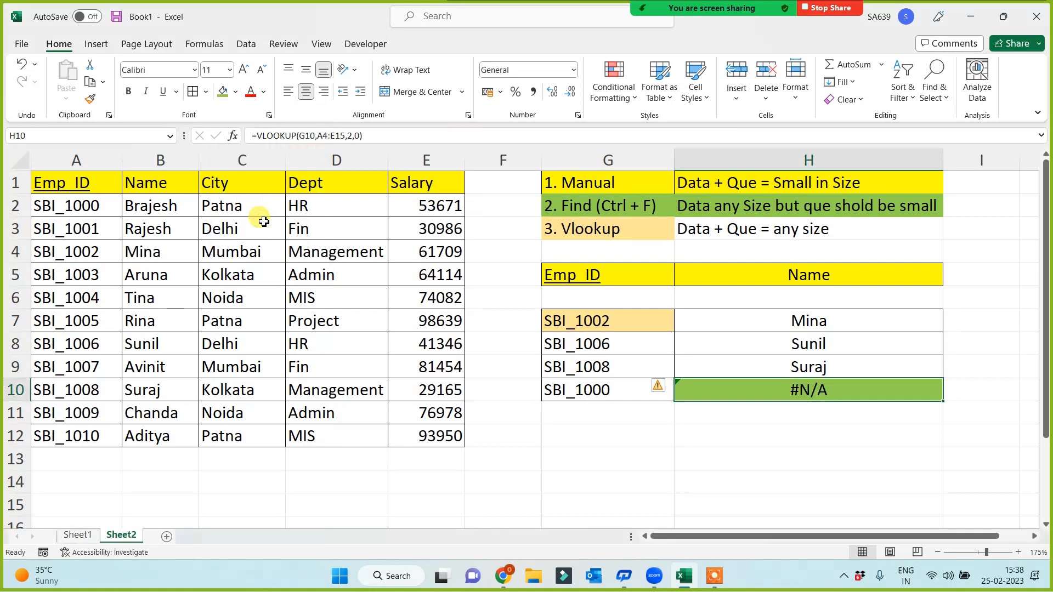
left_click(692, 440)
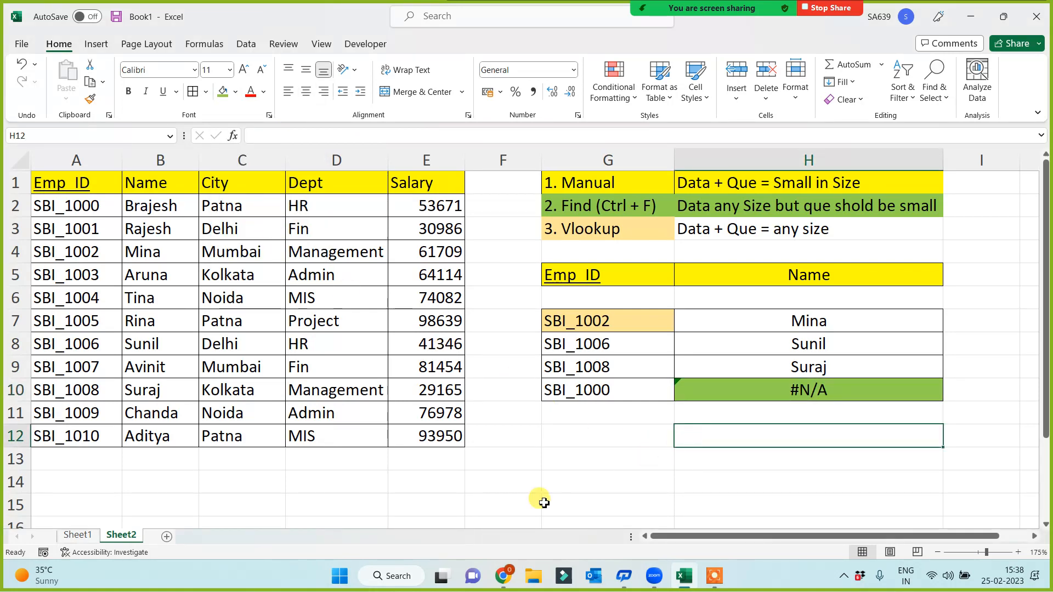
- Compare the table ranges used by the VLOOKUP formulas in H7 through H10 without changing the formulas
left_click(760, 325)
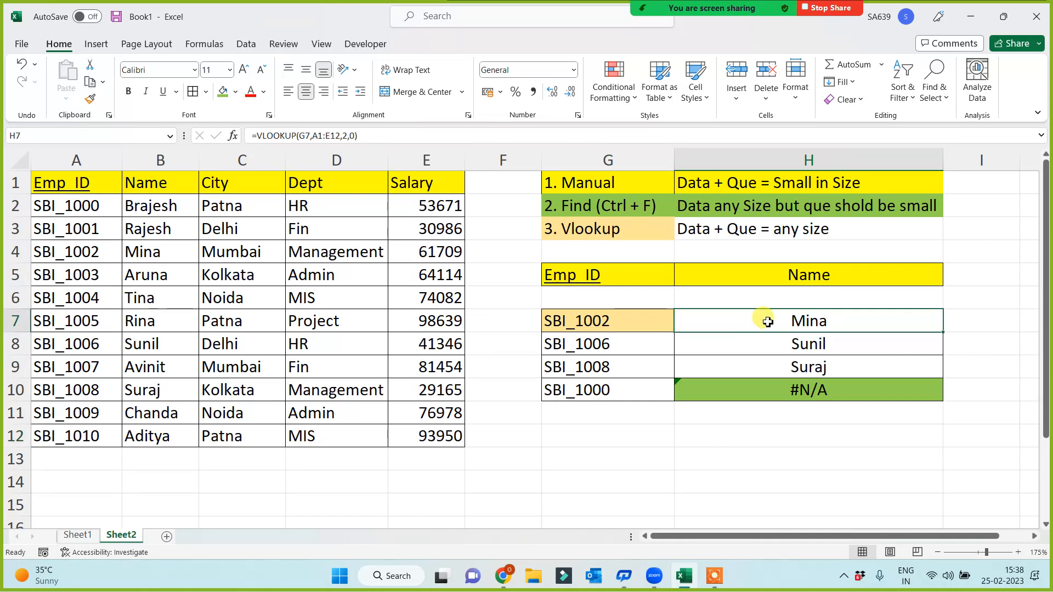
double_click(767, 322)
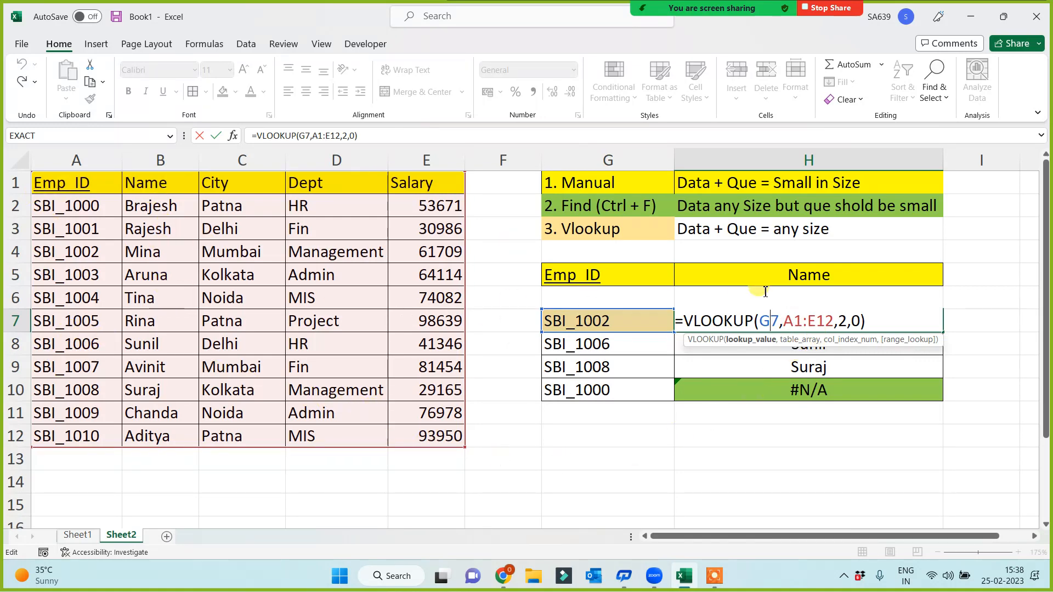
key("Return")
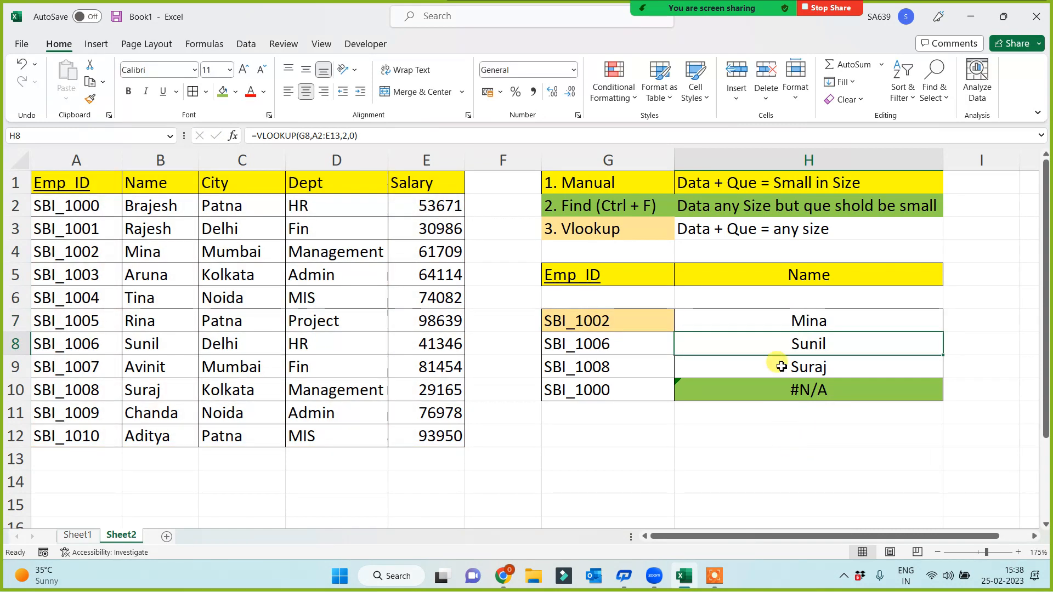
double_click(768, 346)
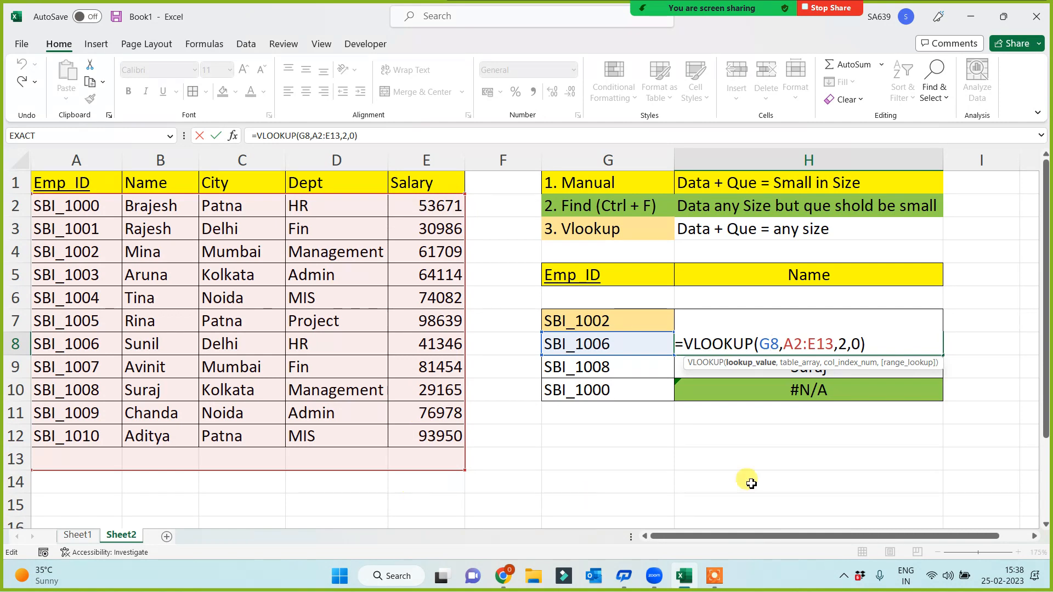
key("Escape")
double_click(765, 363)
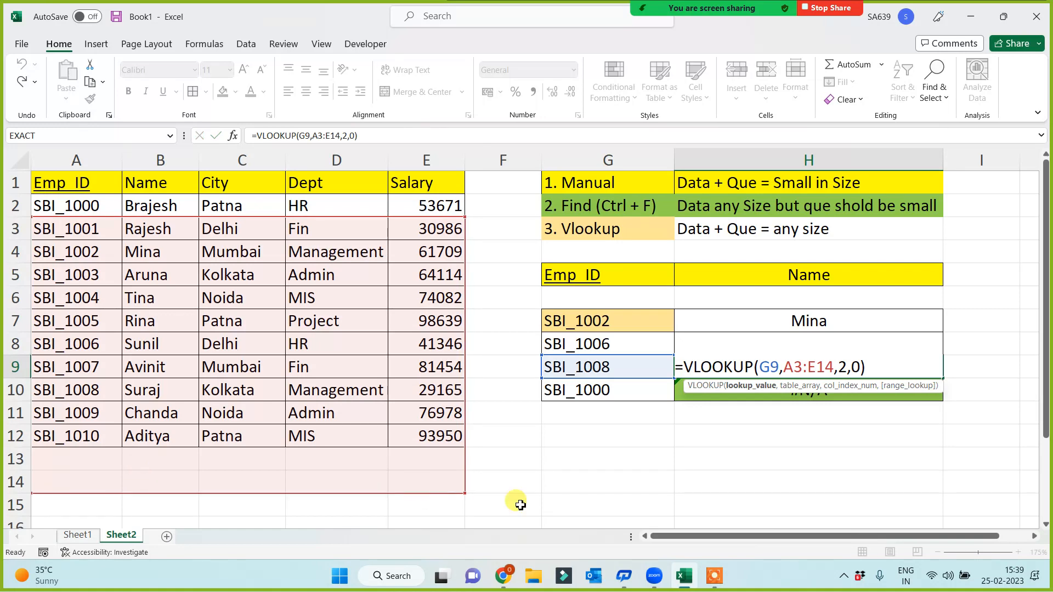
key("Return")
double_click(778, 391)
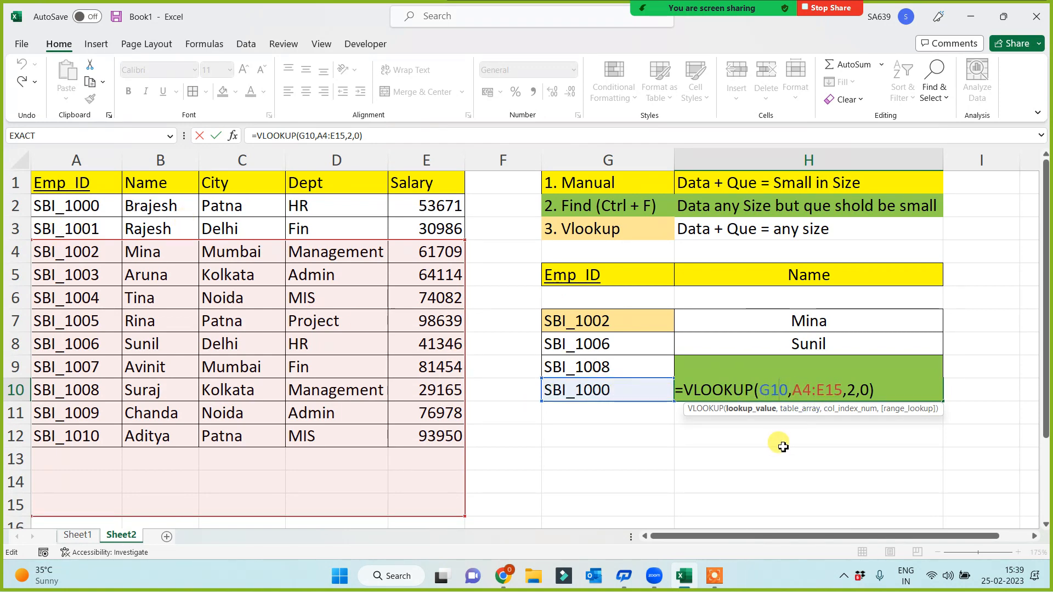
left_click_drag(792, 389, 844, 389)
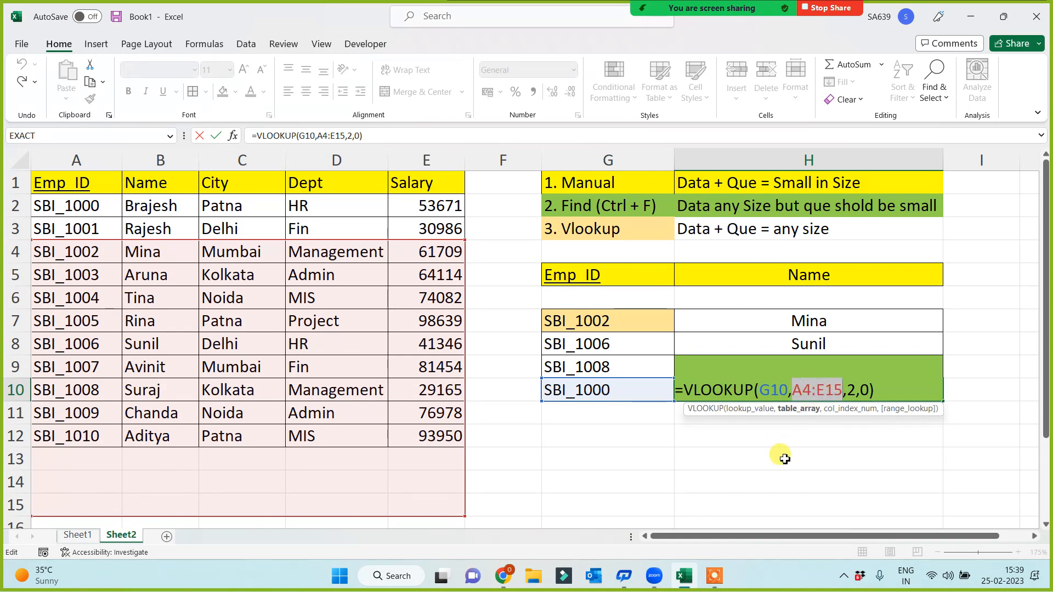
key("Return")
- Clear the VLOOKUP formulas from the result cells H7:H10
left_click_drag(783, 343, 784, 394)
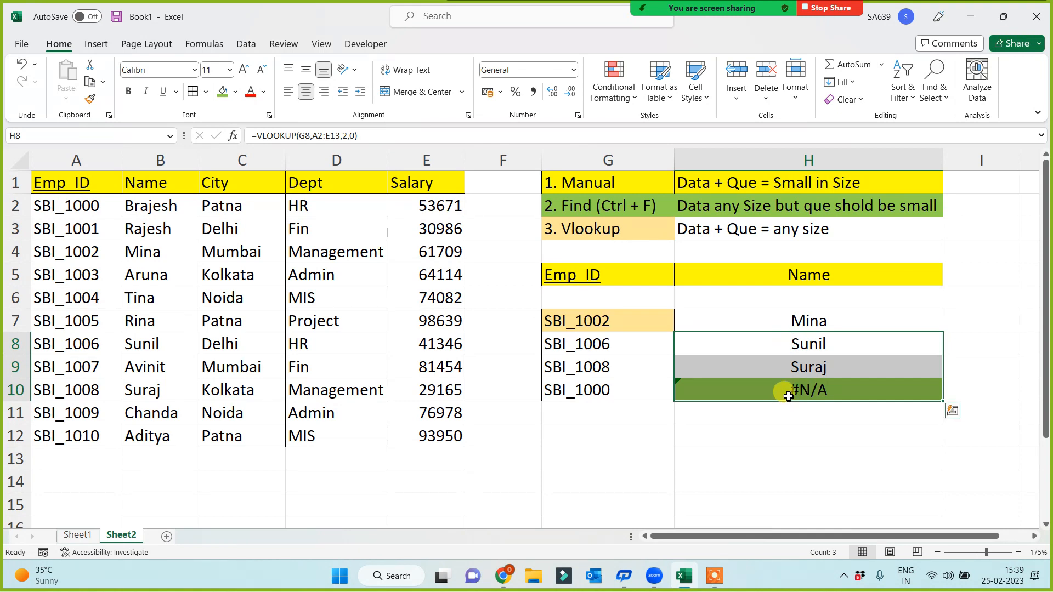
key("Delete")
left_click(771, 426)
left_click(766, 321)
key("Delete")
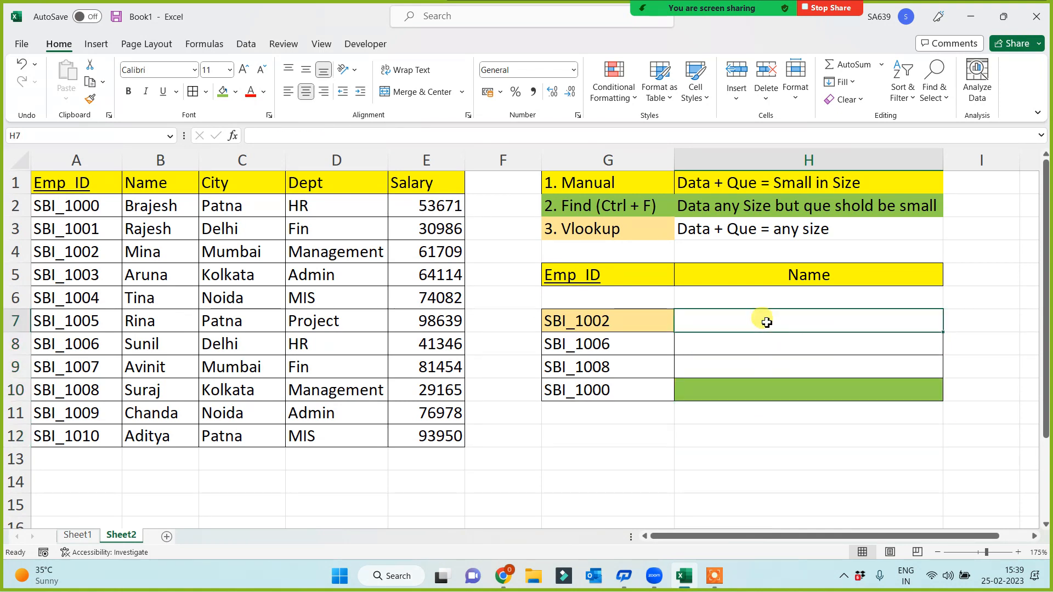
- Enter =VLOOKUP(G7,$A$1:$E$12,2,0) in H7, locking the employee table range with absolute references
type("=vl")
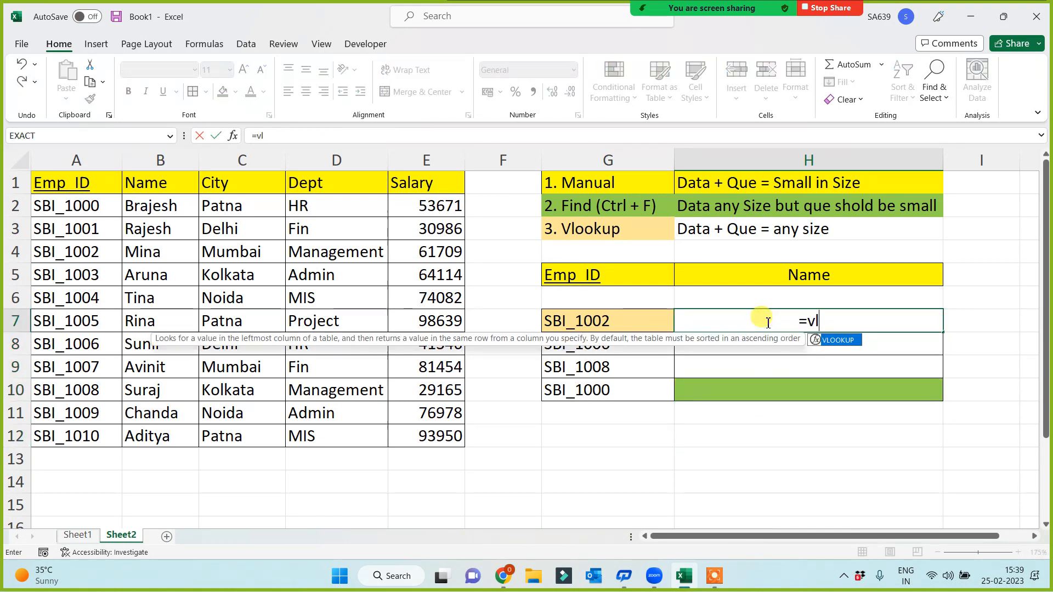
key("Tab")
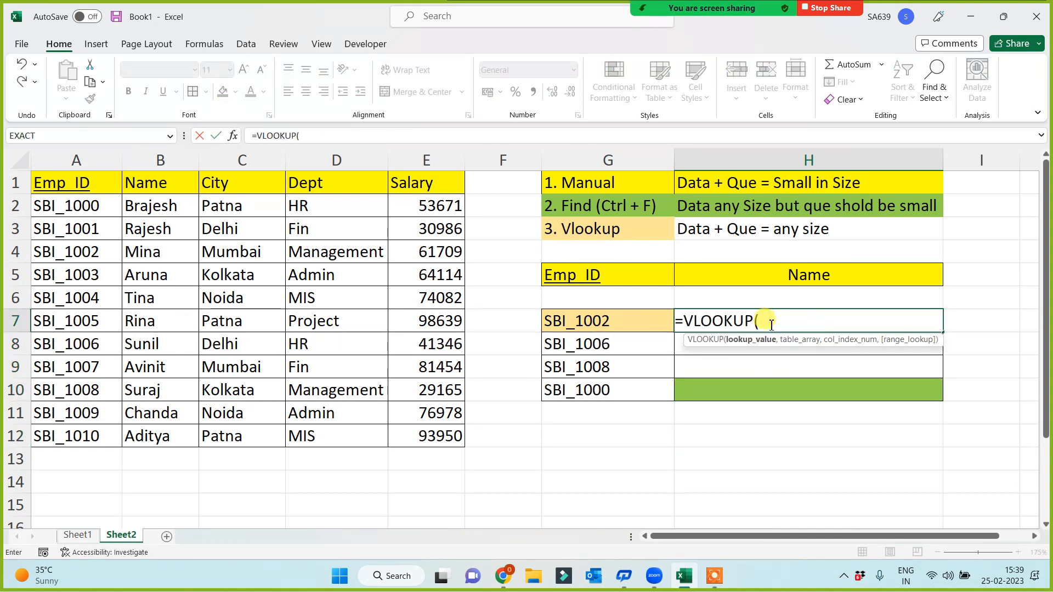
left_click(568, 317)
type(",")
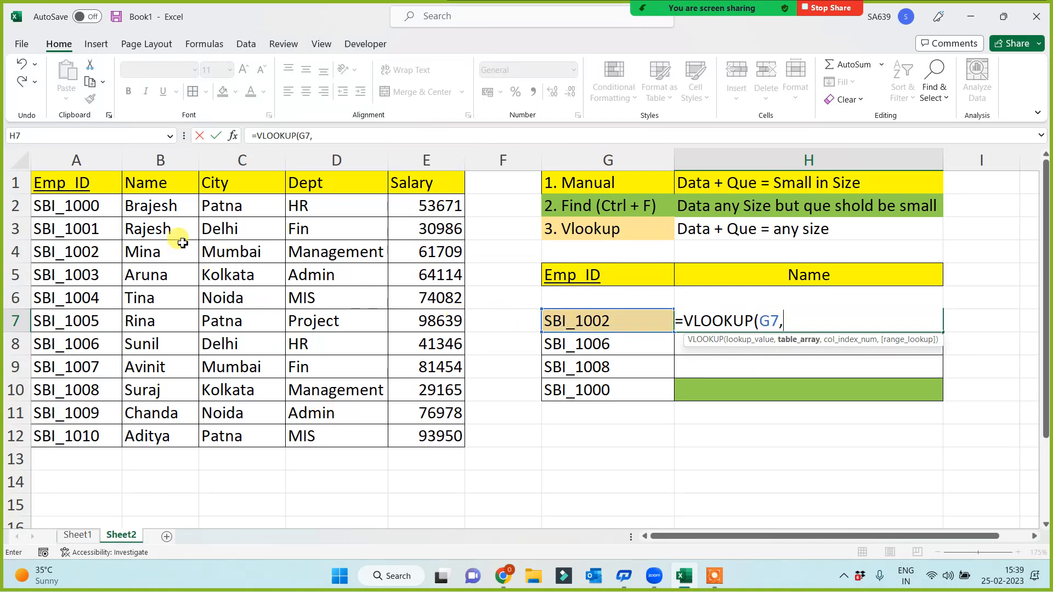
left_click_drag(63, 186, 439, 440)
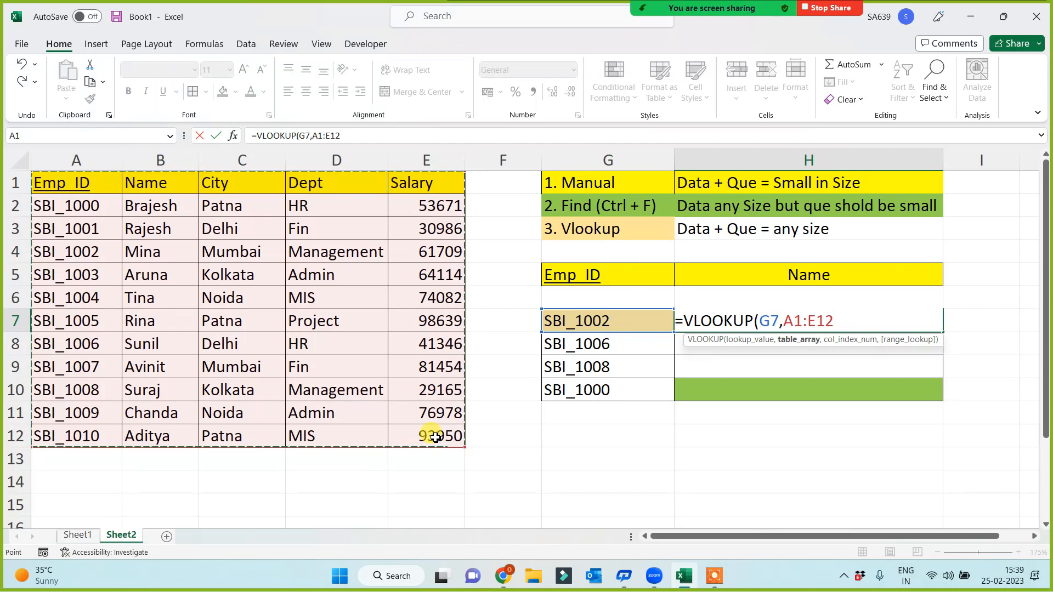
key("F4")
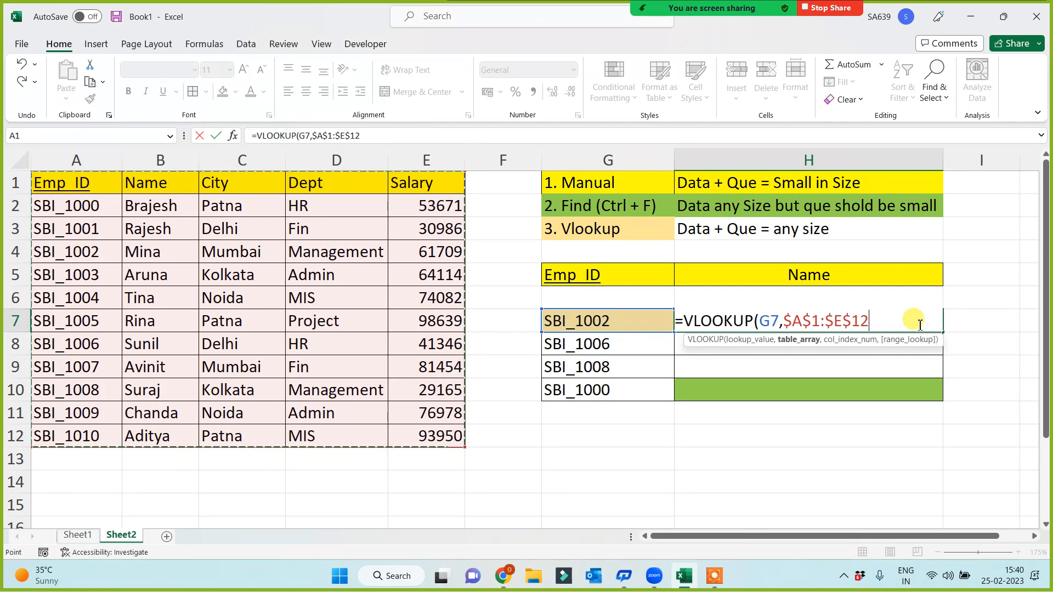
type(",2")
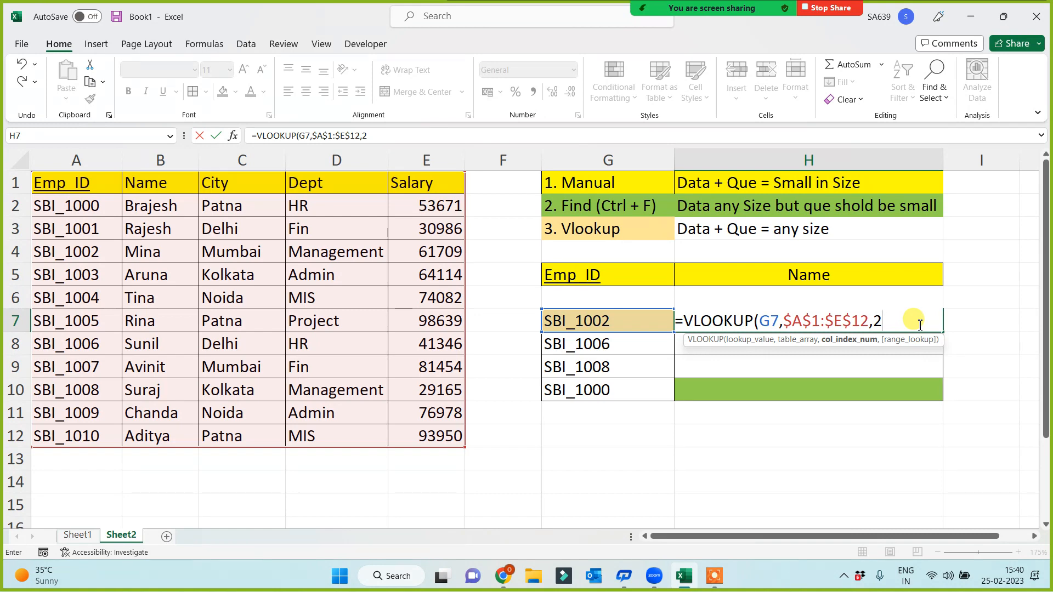
type(",0)")
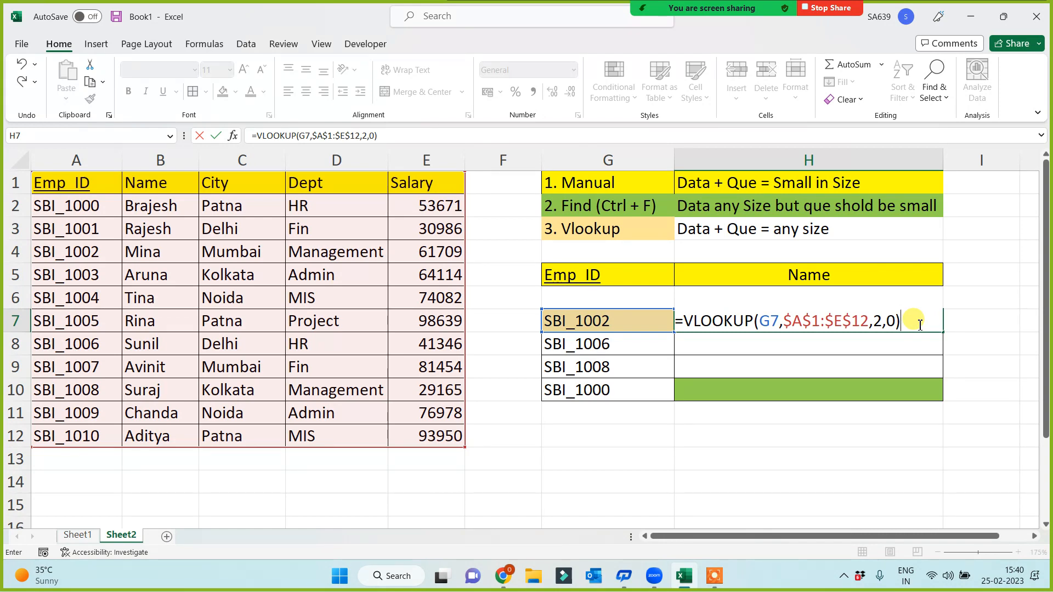
key("Return")
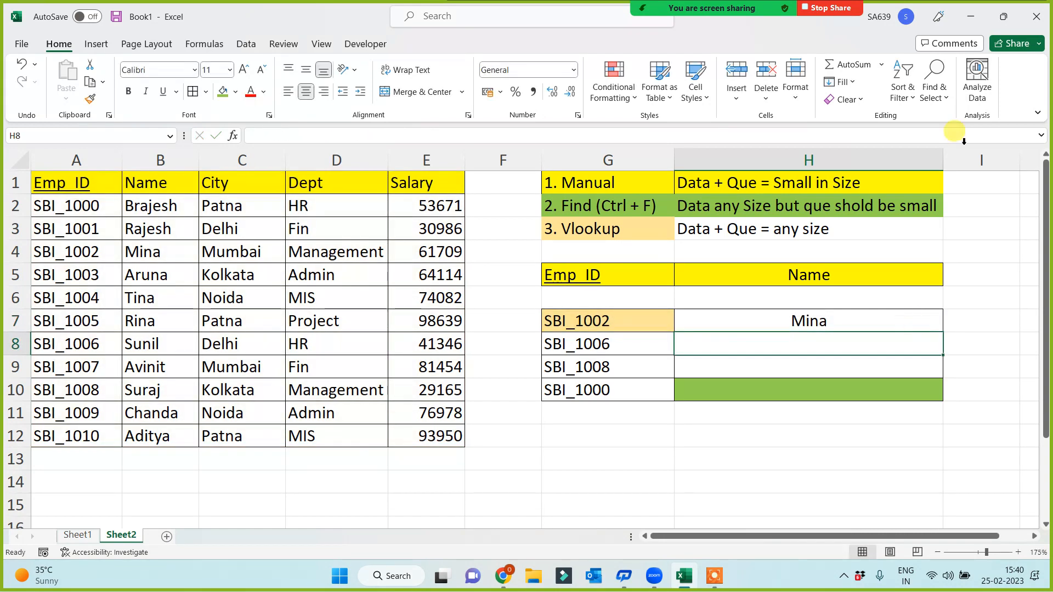
- Fill the absolute-range VLOOKUP formula from H7 down to H10
left_click(921, 323)
left_click_drag(943, 332, 927, 394)
left_click(809, 391)
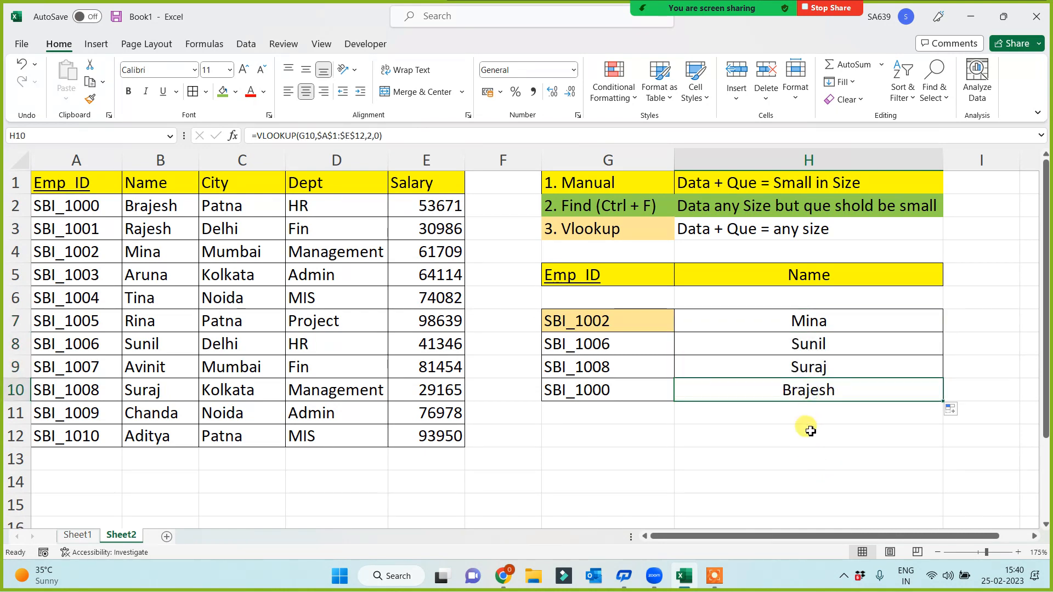
- Inspect the table range in the filled formulas of H10, H8 and H9
double_click(783, 390)
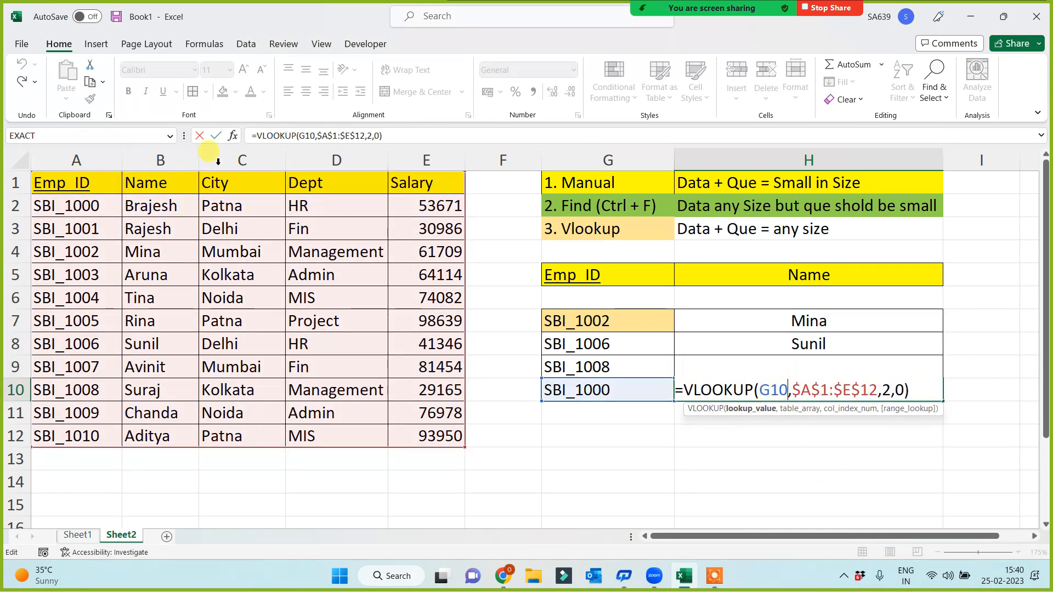
left_click(760, 354)
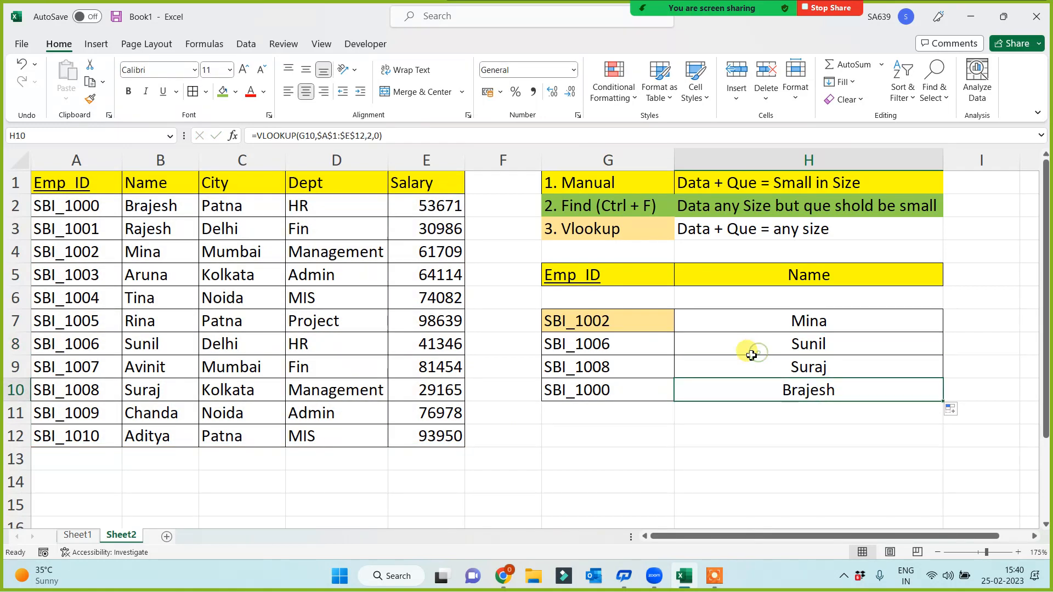
double_click(733, 340)
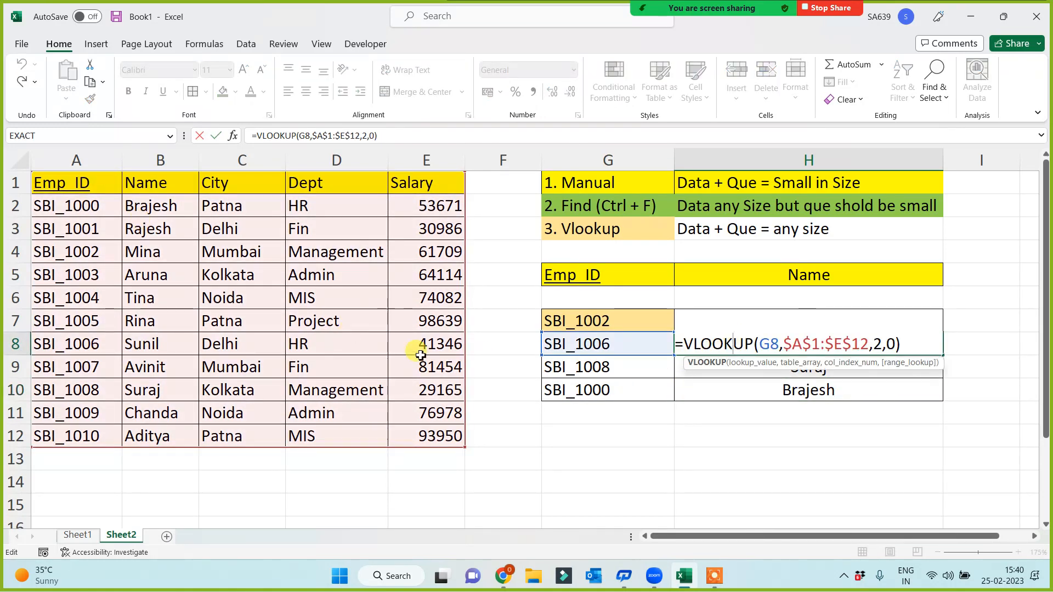
left_click(768, 375)
double_click(771, 373)
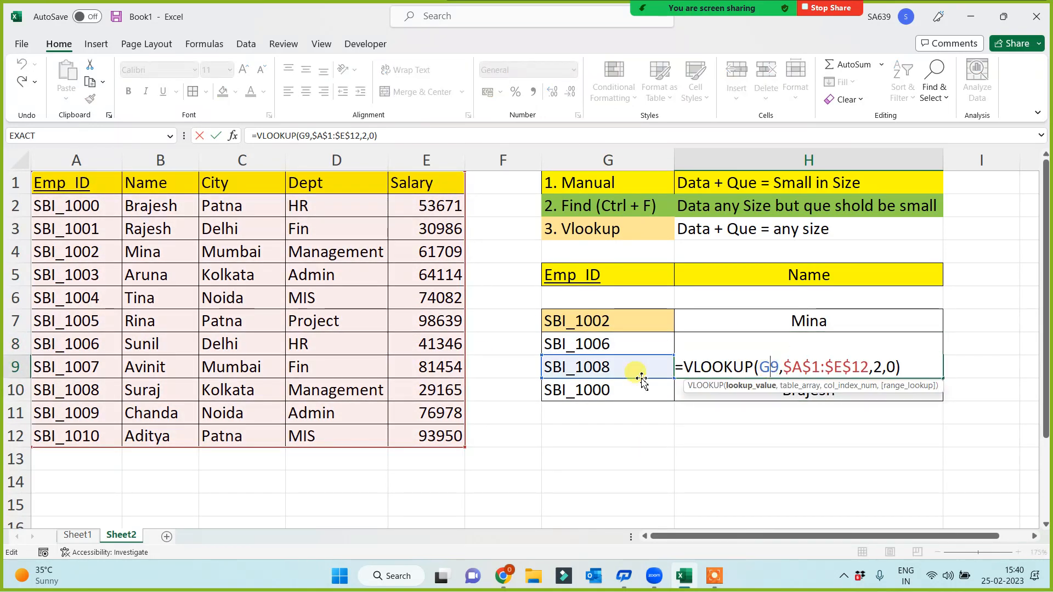
key("Escape")
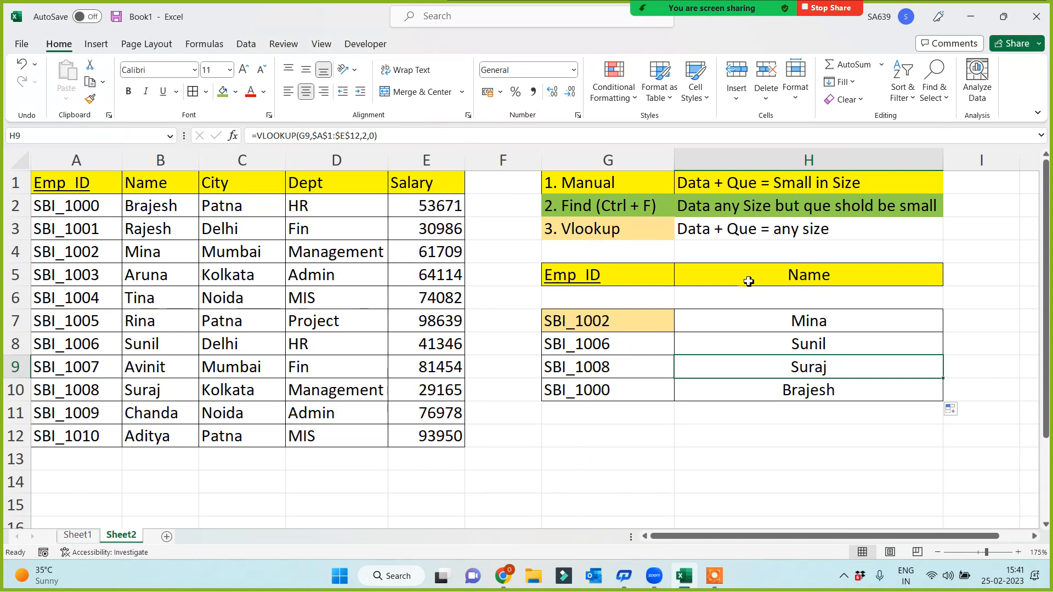
- Replace the Name header in H5 with a copy of the Salary header from E1, and clear the results in H7:H10
left_click(435, 188)
key("ctrl+c")
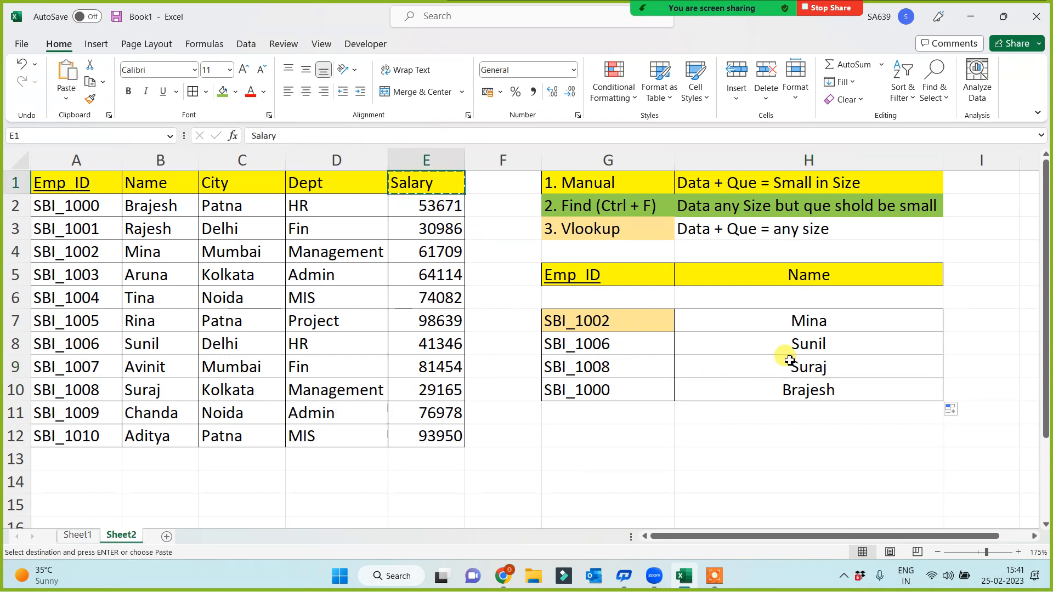
left_click(826, 276)
key("ctrl+v")
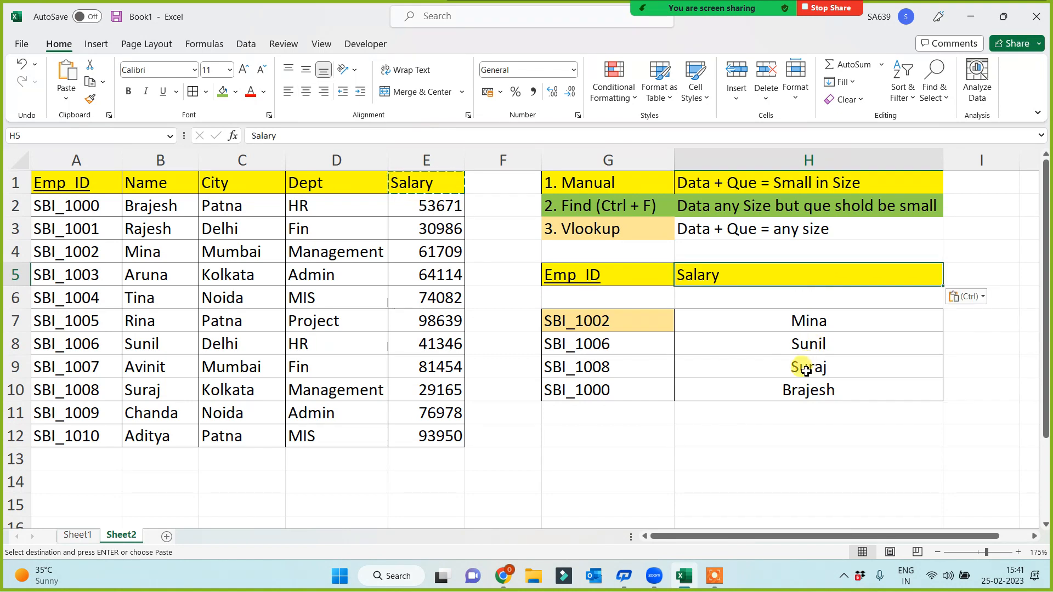
left_click_drag(799, 322, 796, 391)
key("Delete")
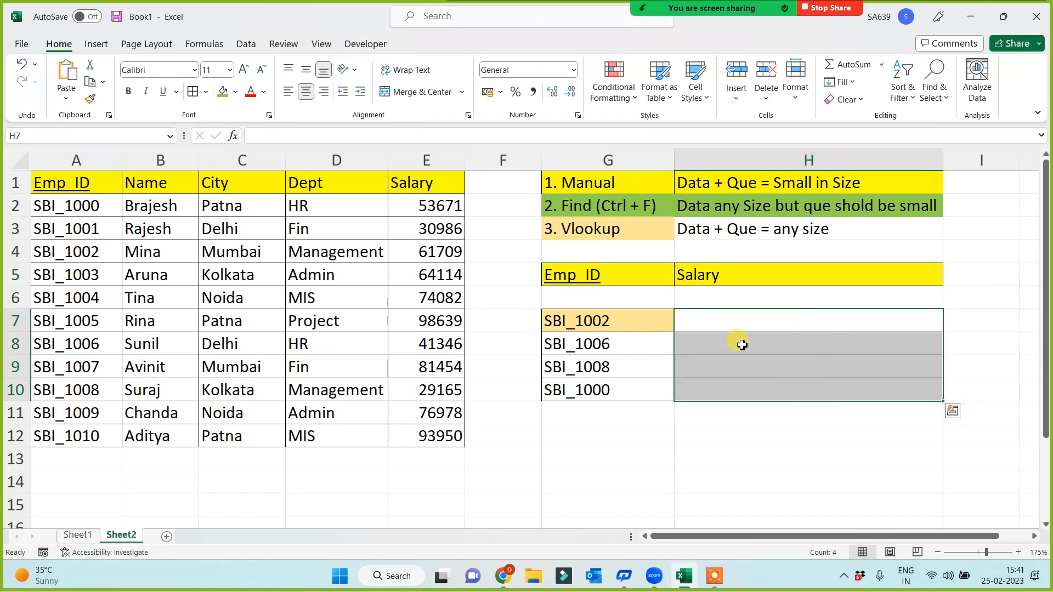
- Enter =VLOOKUP(G7,$A$1:$E$12,5,0) in H7 to look up the salary for the Emp_ID in G7
left_click(733, 324)
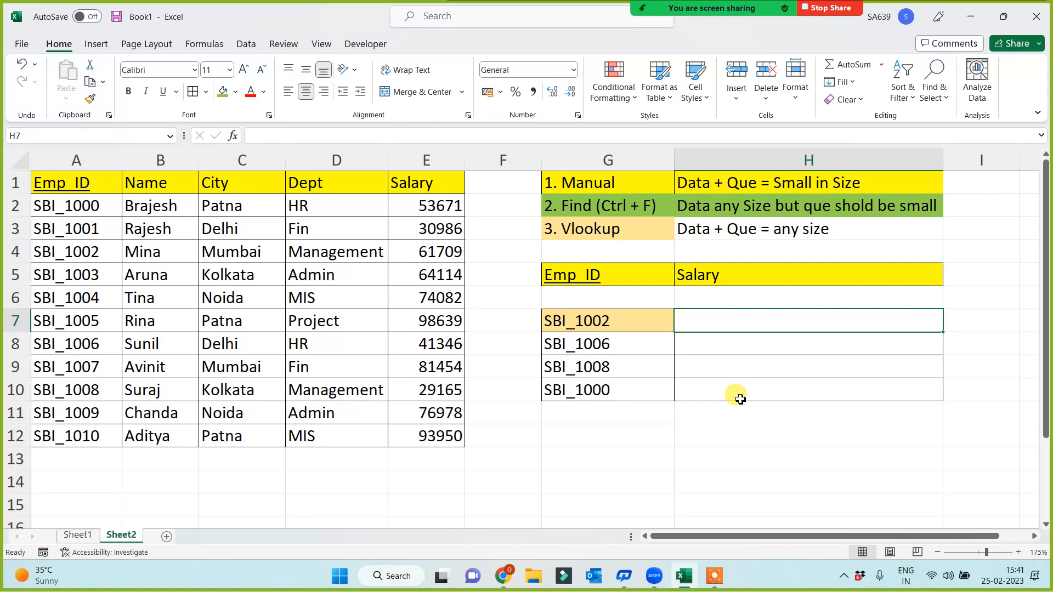
type("=vl")
key("Tab")
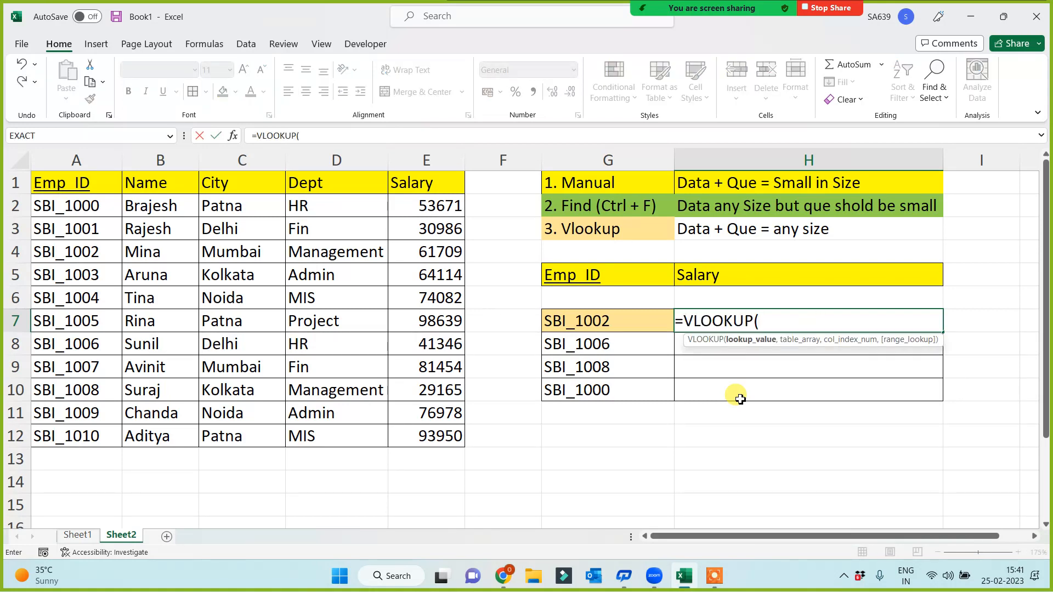
left_click(613, 328)
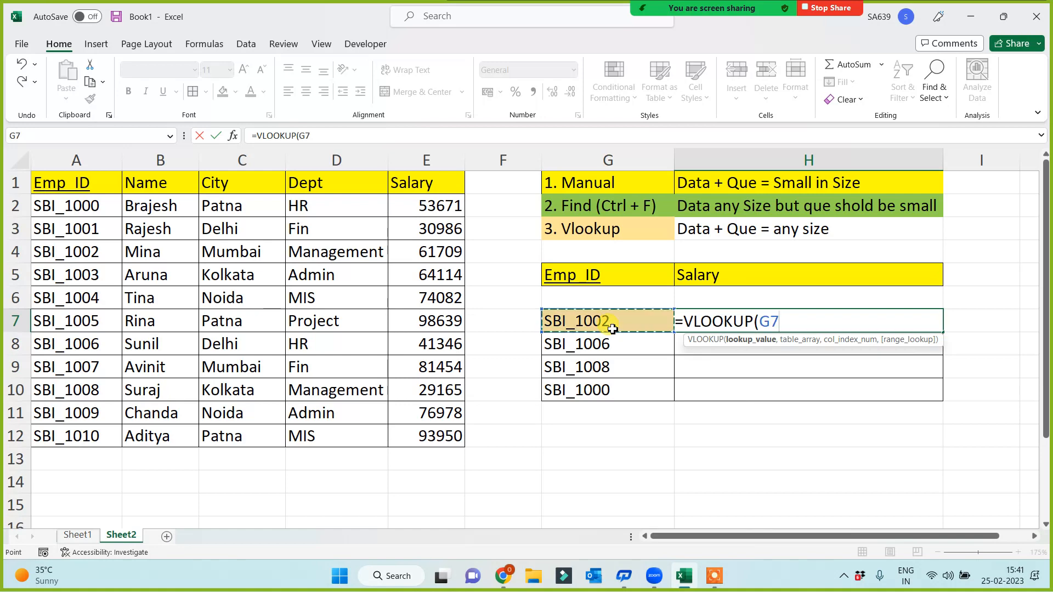
type(",")
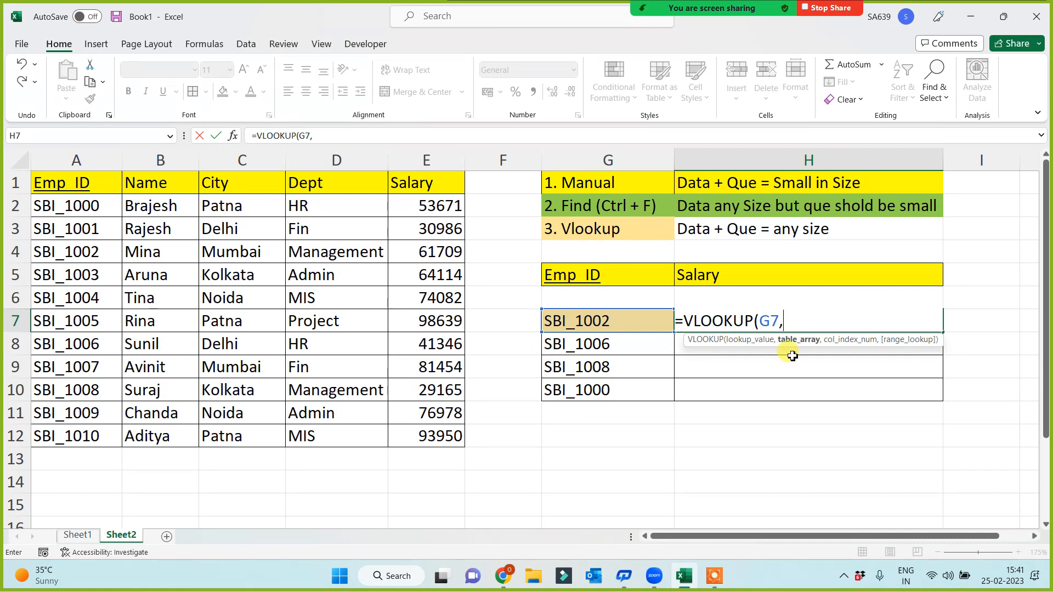
left_click_drag(55, 183, 426, 434)
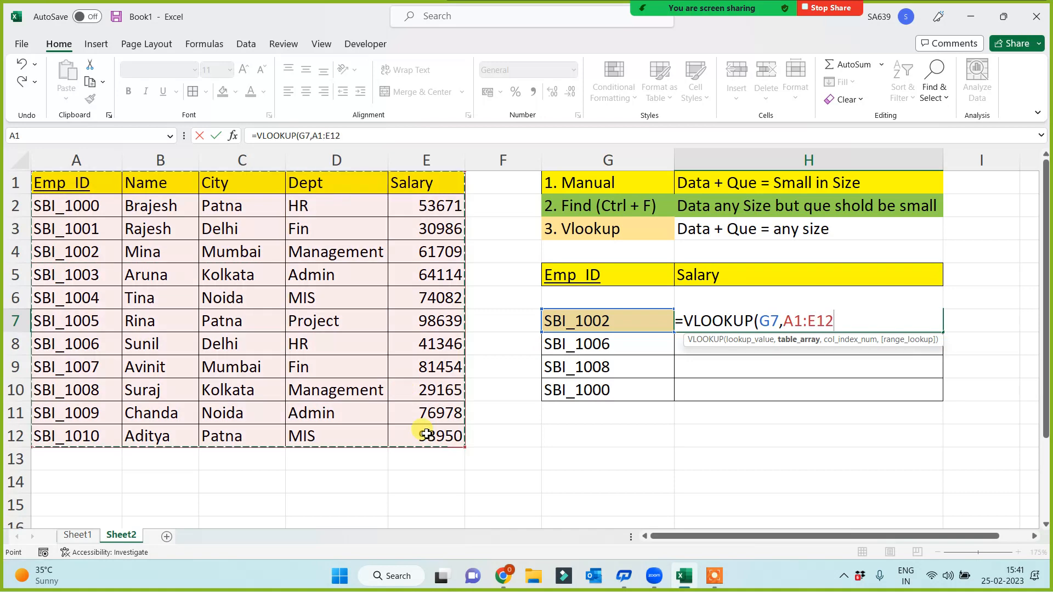
key("F4")
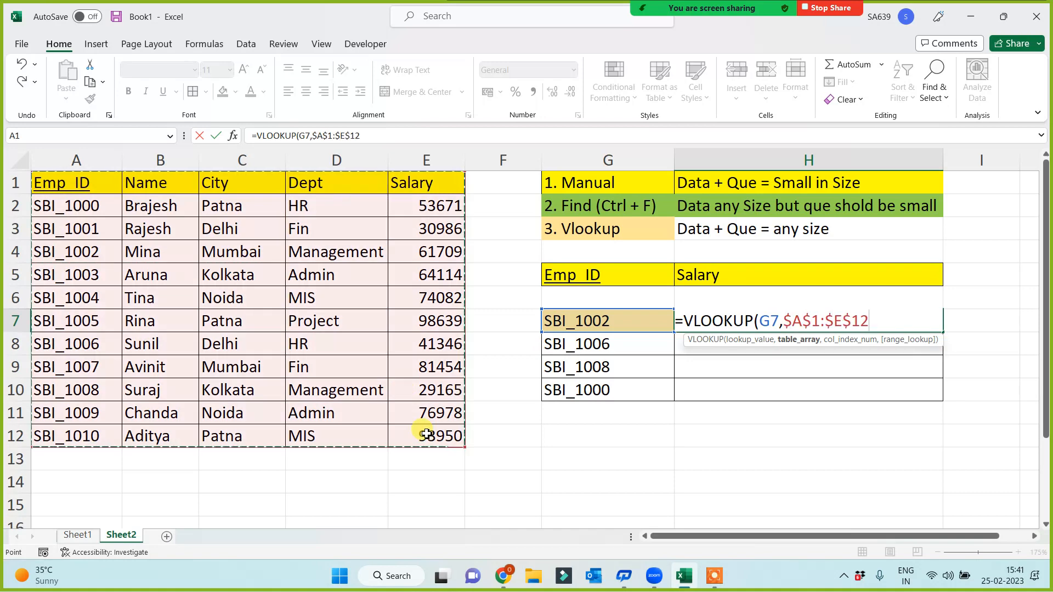
type(",5,")
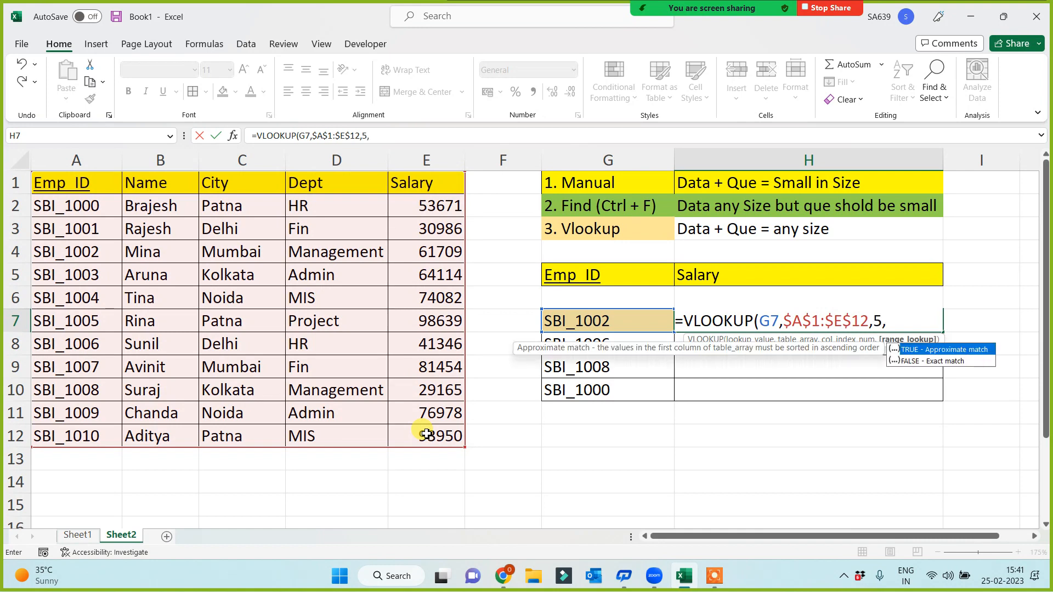
type("0)")
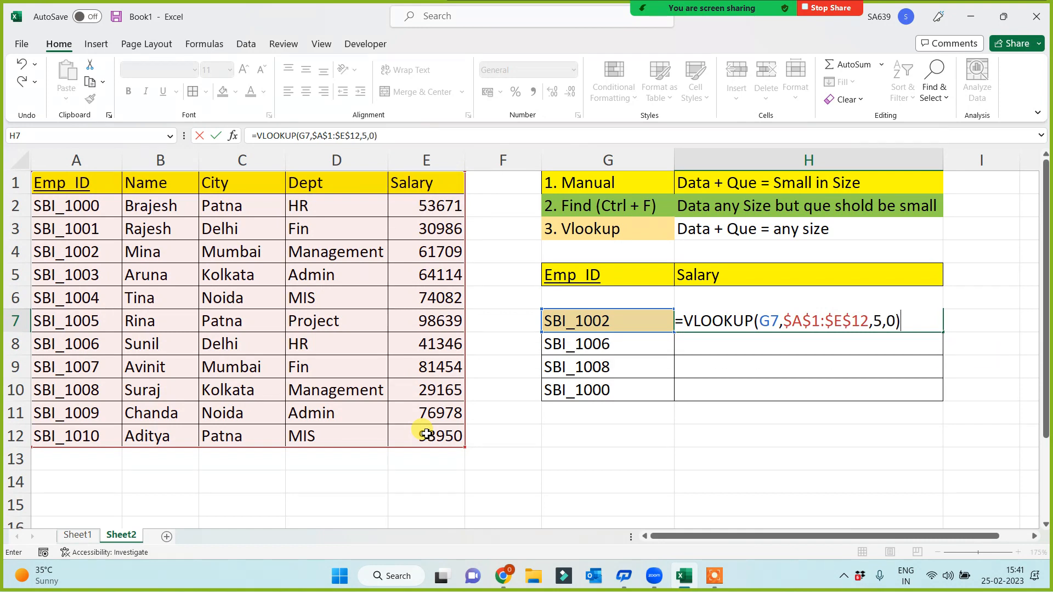
key("Return")
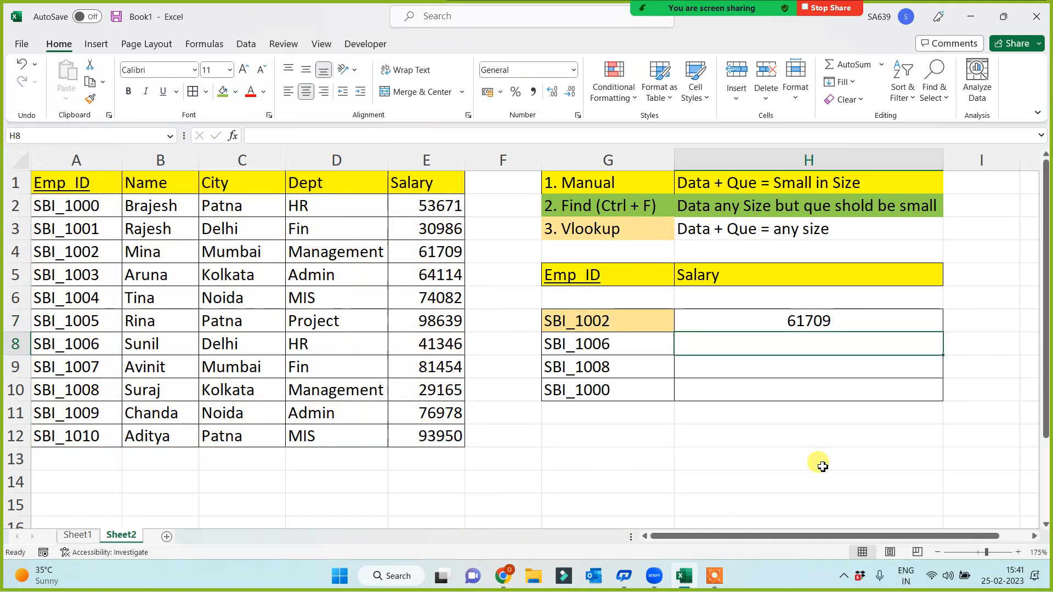
- Fill the salary VLOOKUP formula from H7 down to H10 and centre the contents of H5:H10 horizontally
left_click(846, 319)
left_click_drag(941, 339, 924, 396)
left_click_drag(757, 274, 754, 391)
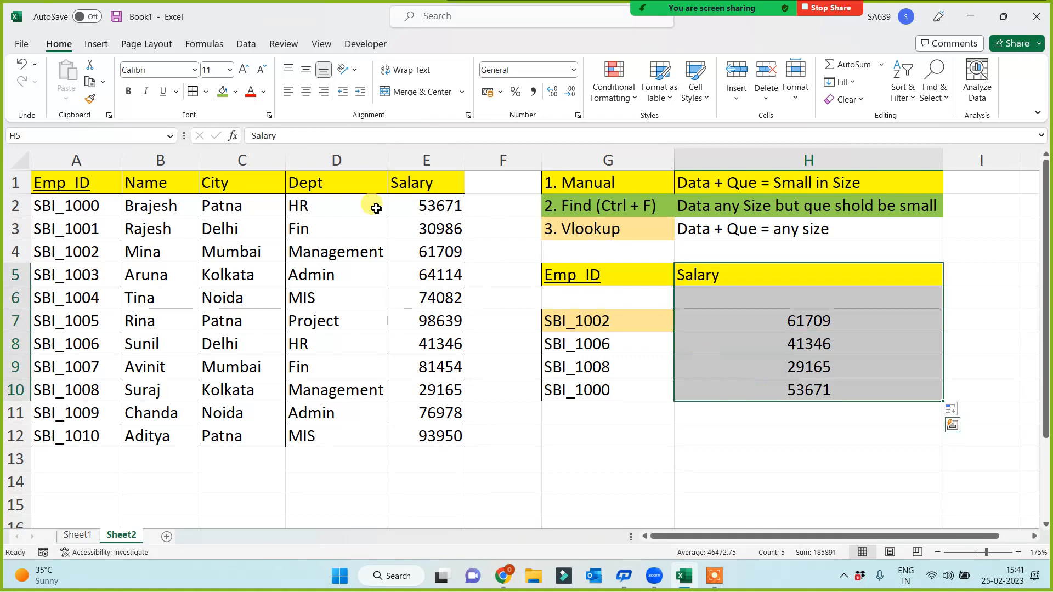
left_click(306, 91)
left_click(663, 460)
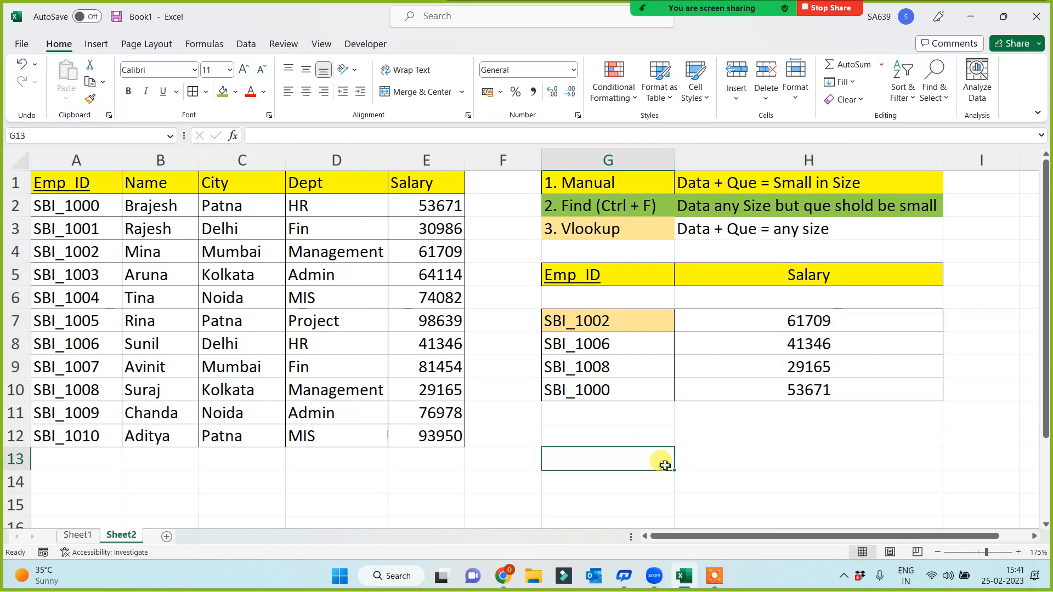
- Replace the Salary header in H5 with a centred copy of the City header from C1, and clear the results in H7:H10
left_click(242, 183)
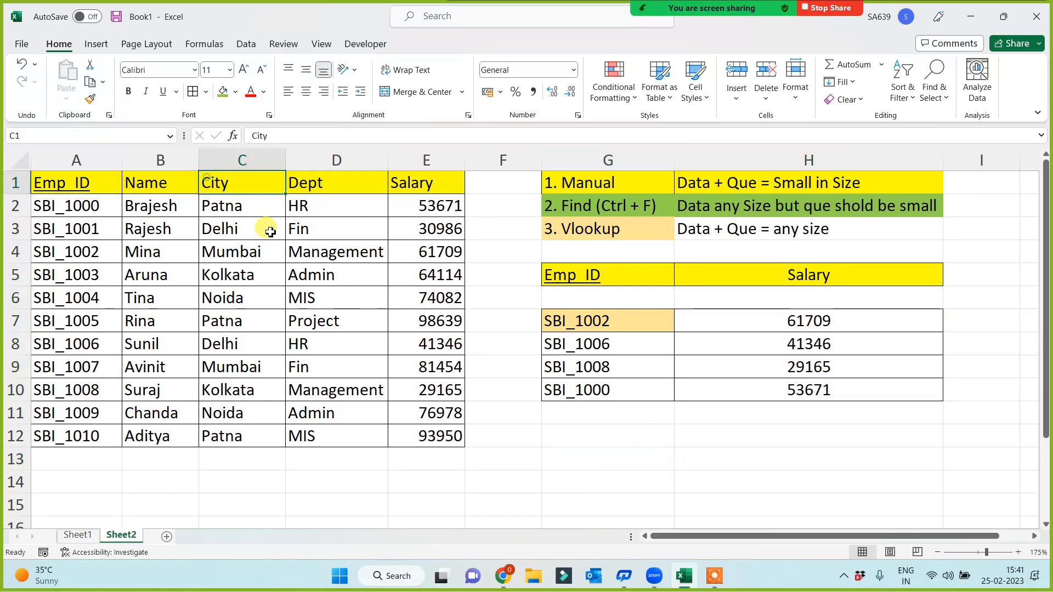
key("ctrl+c")
left_click(842, 275)
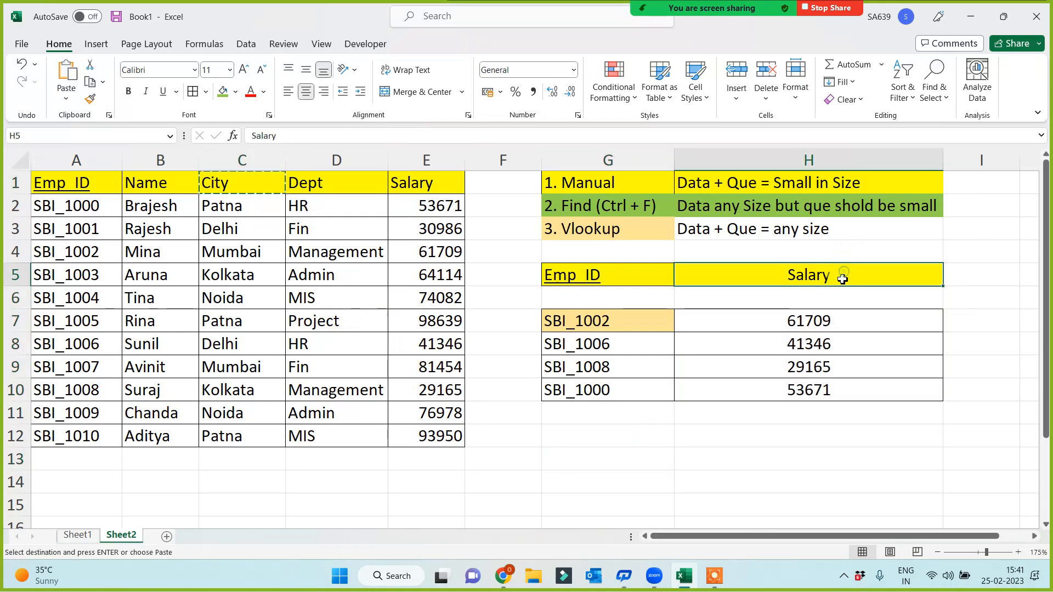
key("ctrl+v")
left_click_drag(811, 324, 792, 390)
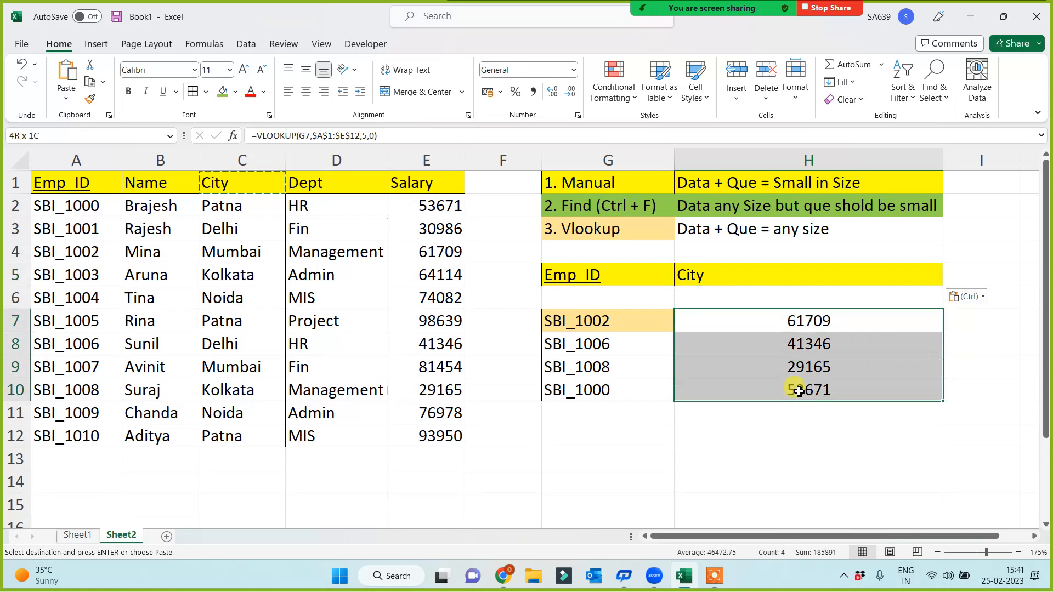
key("Delete")
left_click(722, 283)
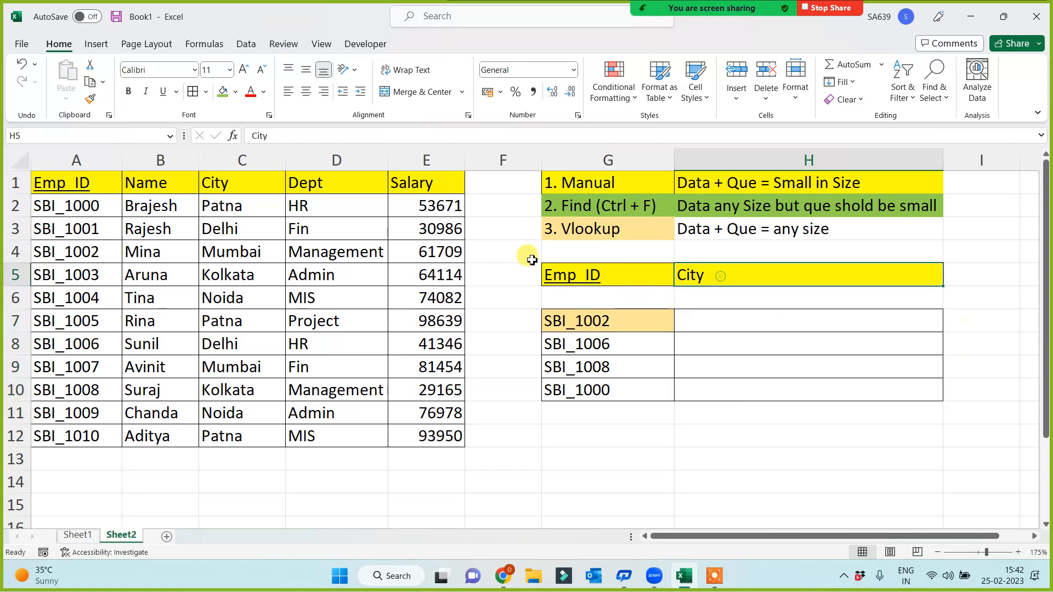
left_click(306, 91)
- Begin a VLOOKUP formula in H7 with G7 as the lookup value and the absolute range $A$1:$E$12 as the table array
left_click(819, 330)
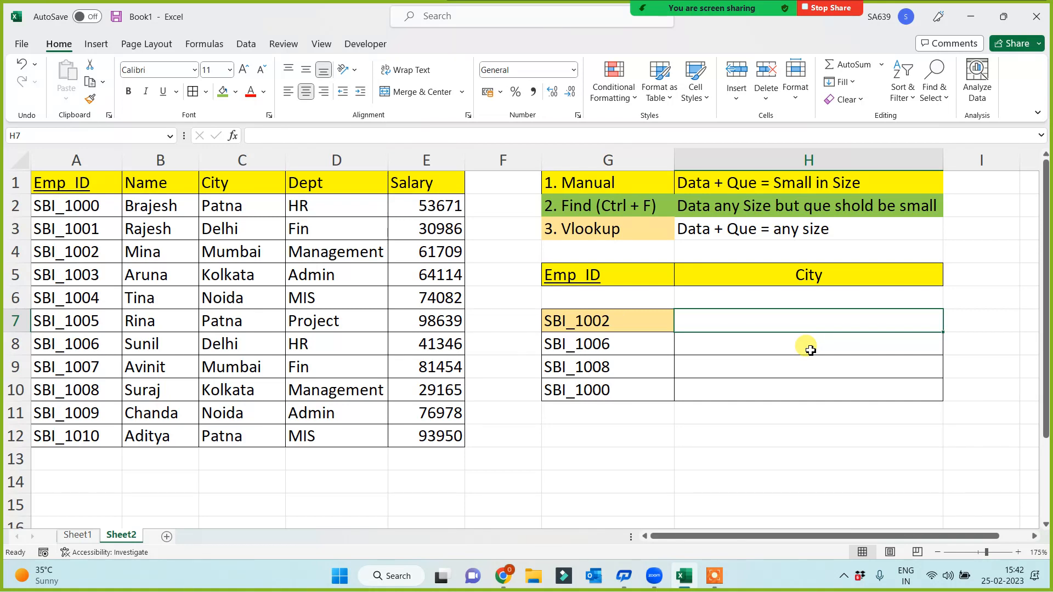
type("=")
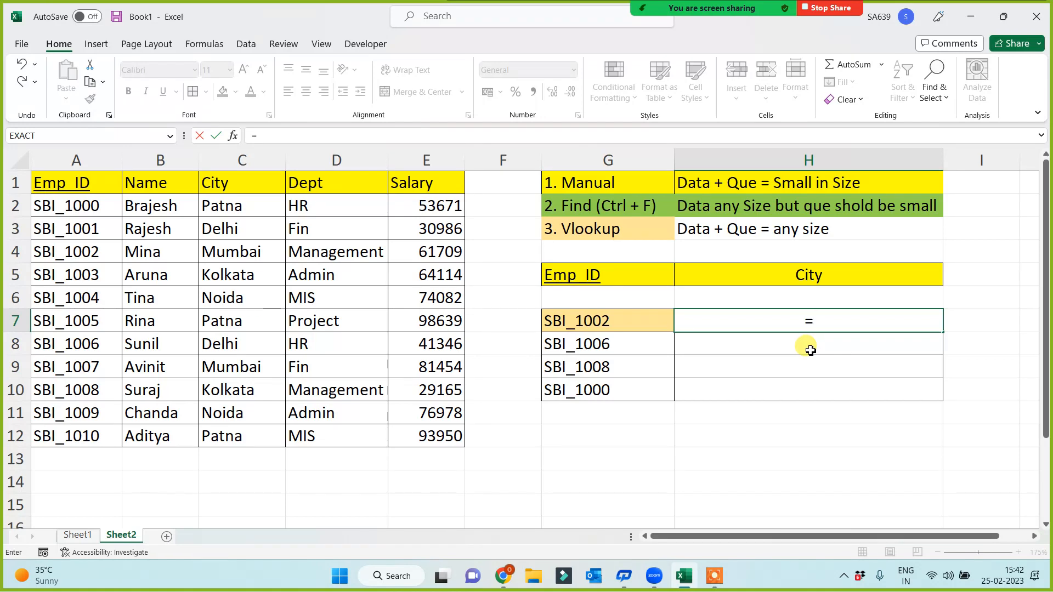
type("vl")
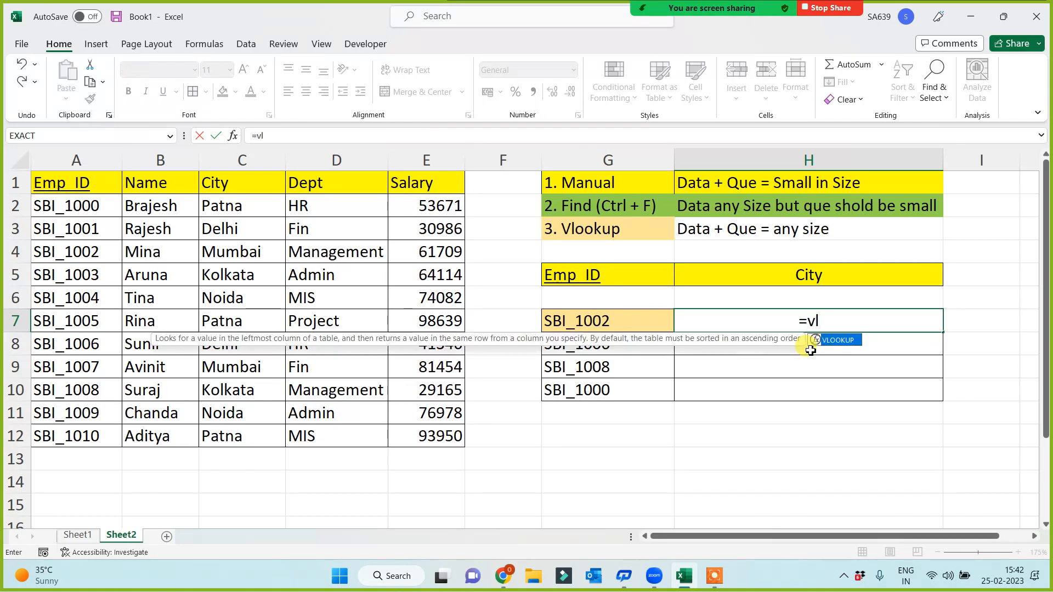
key("Tab")
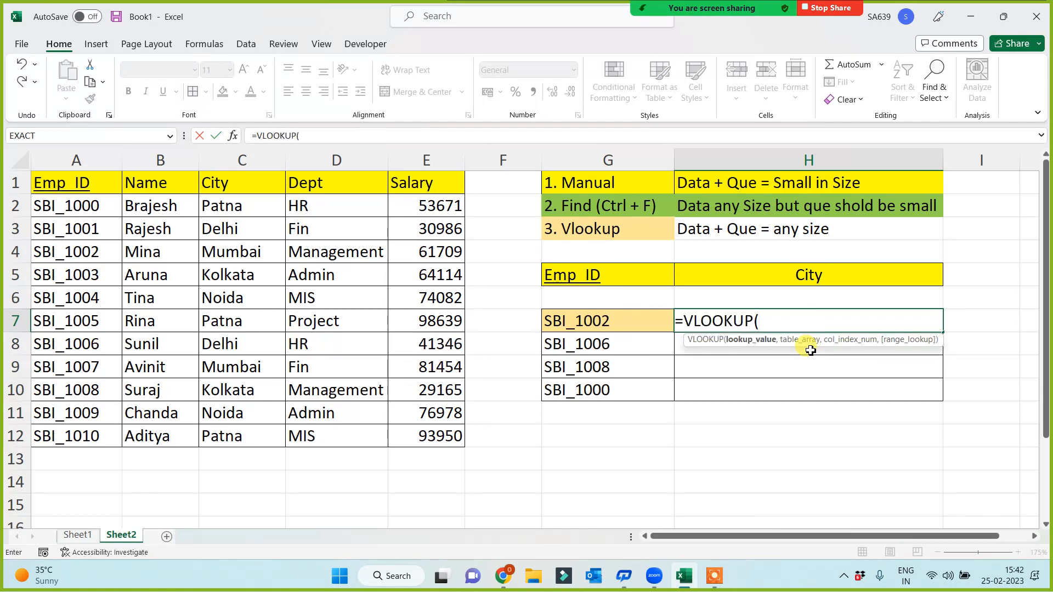
left_click(626, 324)
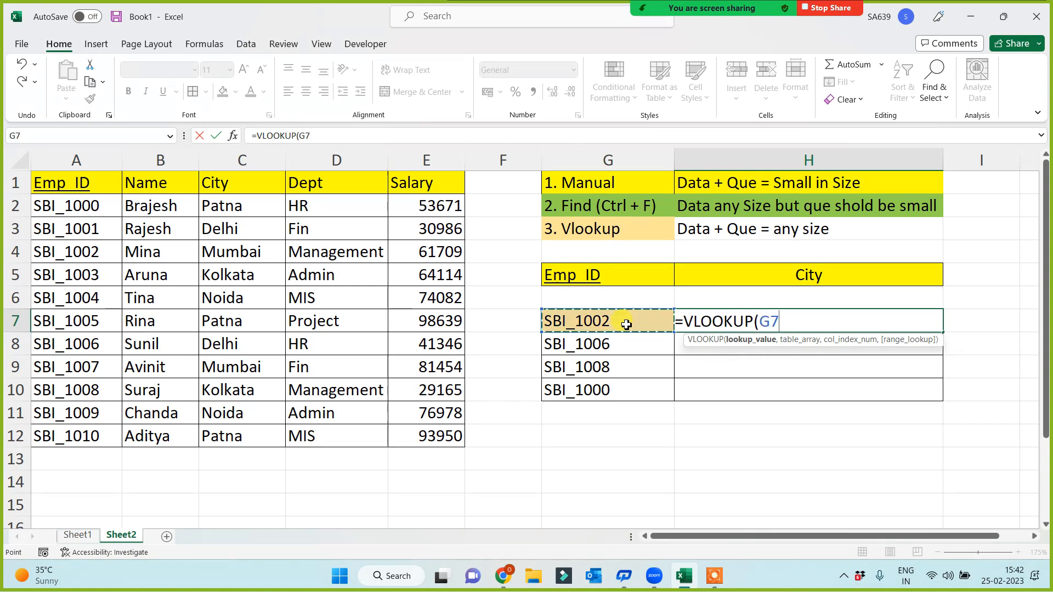
type(",")
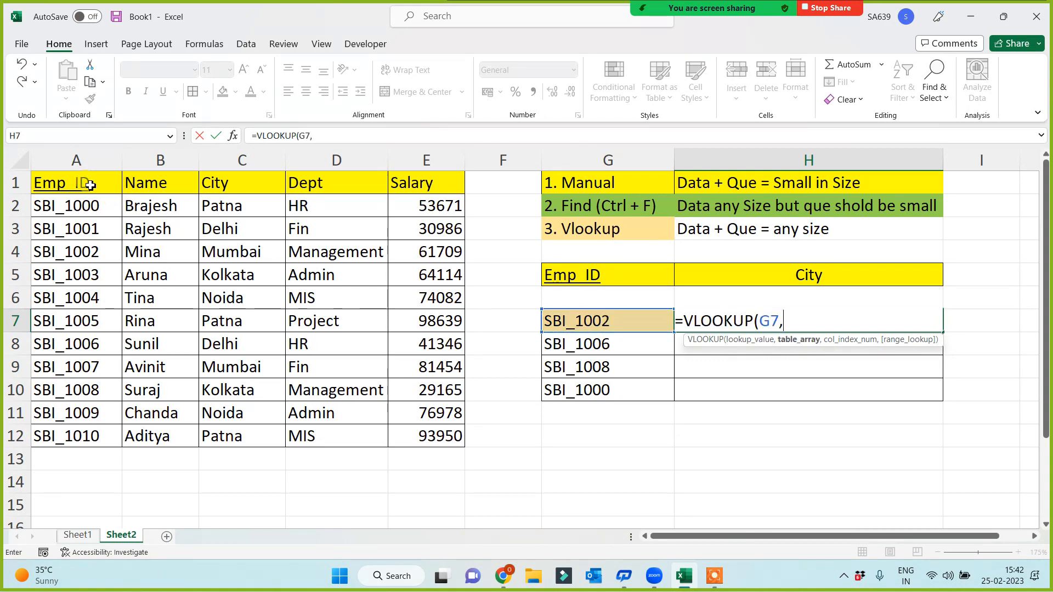
left_click_drag(83, 183, 425, 436)
key("F4")
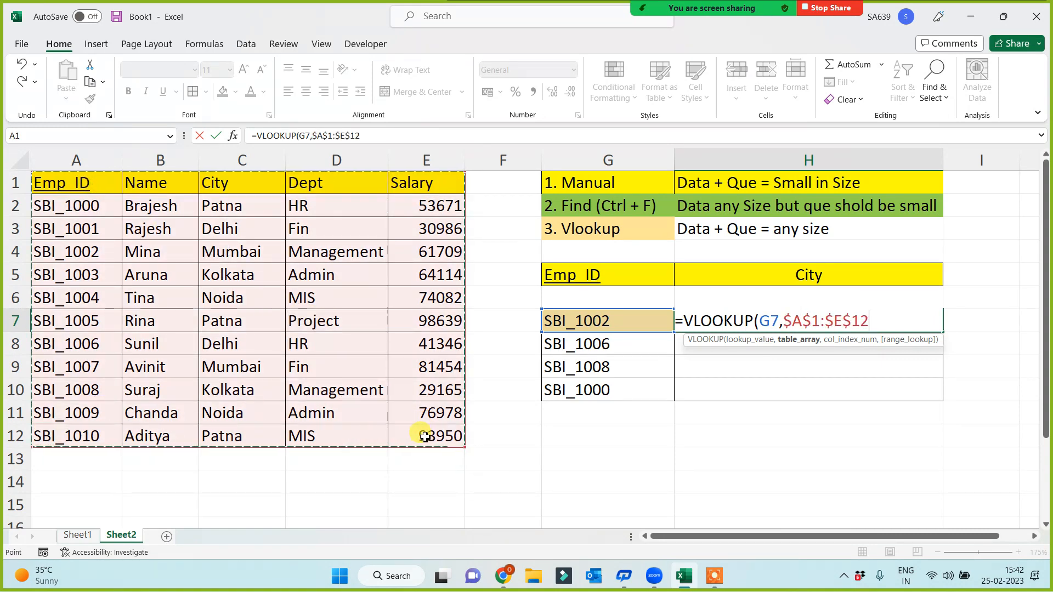
- Complete the City VLOOKUP in H7 with column index 3 and match type 0, and fill it down to H10
type(",")
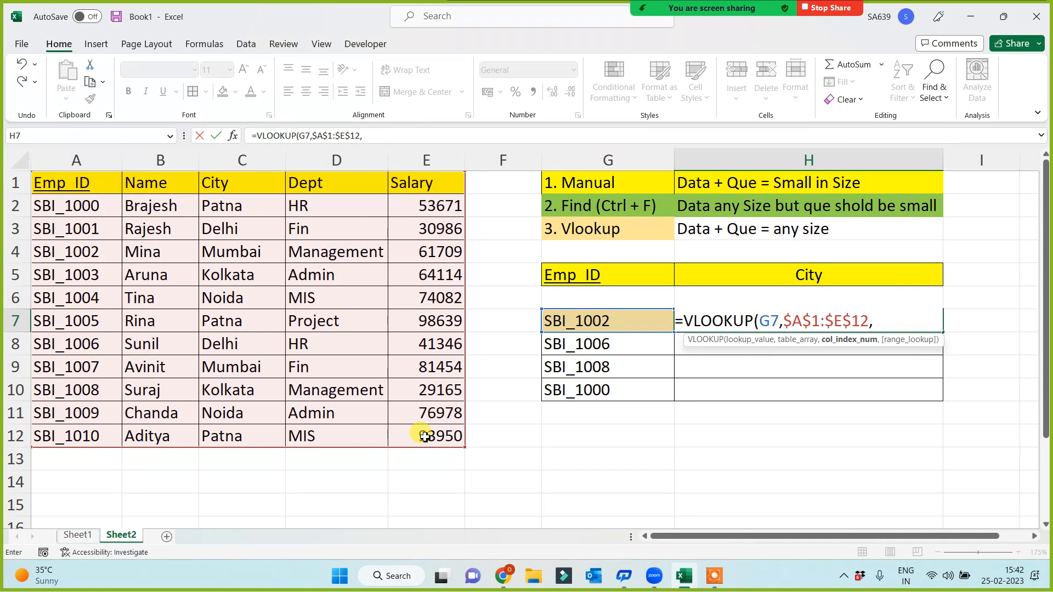
type("3,0)")
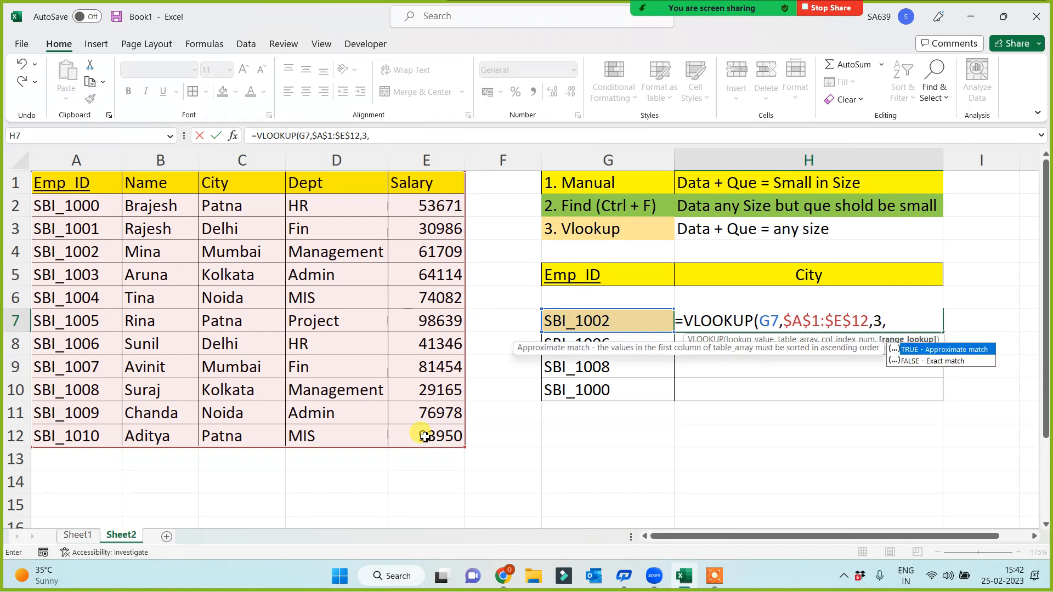
key("Return")
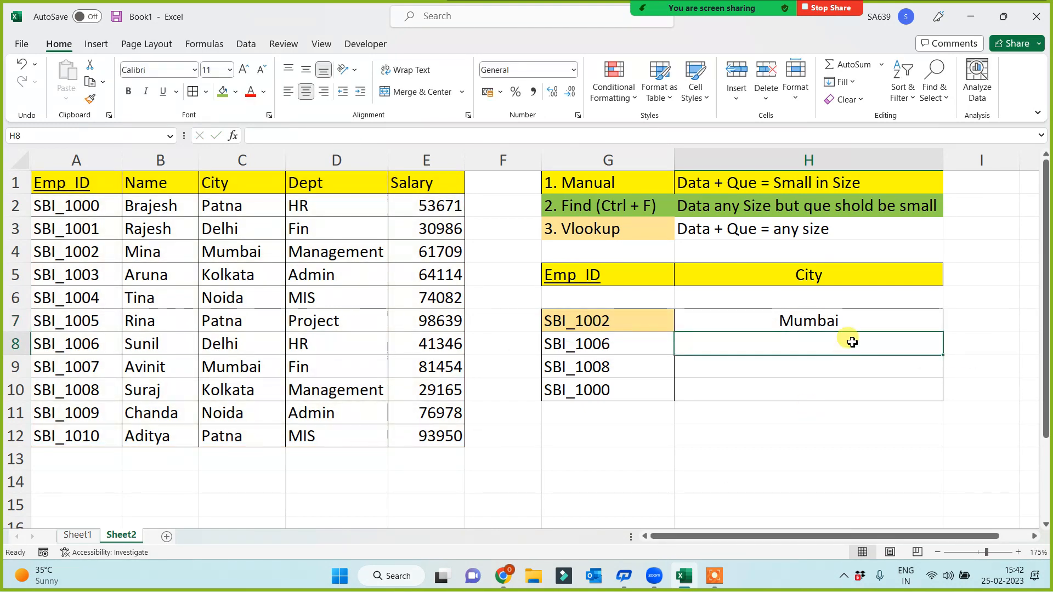
left_click(872, 317)
left_click_drag(944, 335, 935, 403)
- Clear H7:H10 and replace the City heading in H5 with the Name heading copied from B1, centred in the cell
key("Delete")
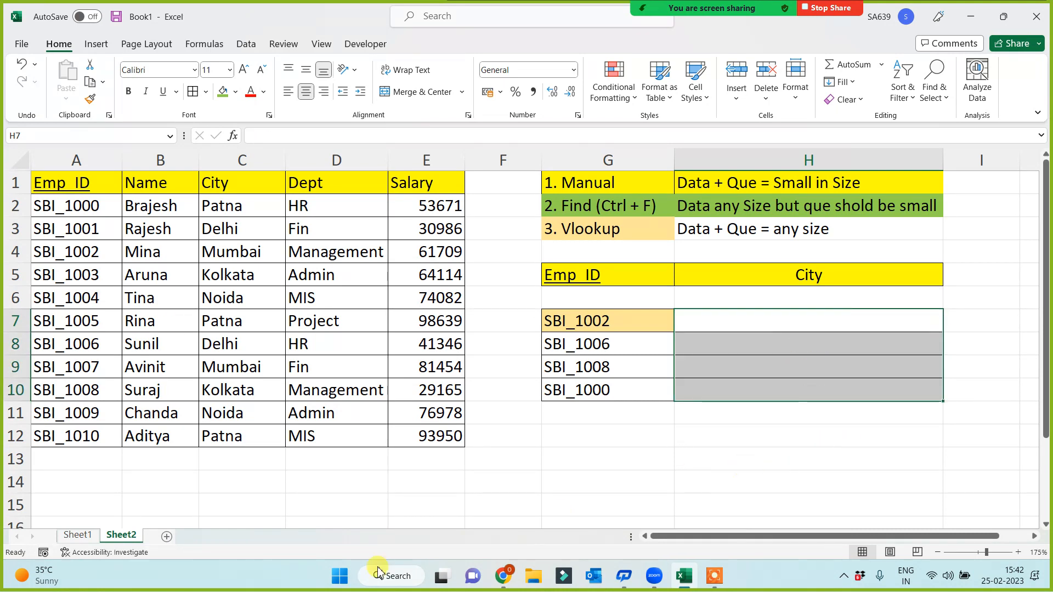
left_click(224, 185)
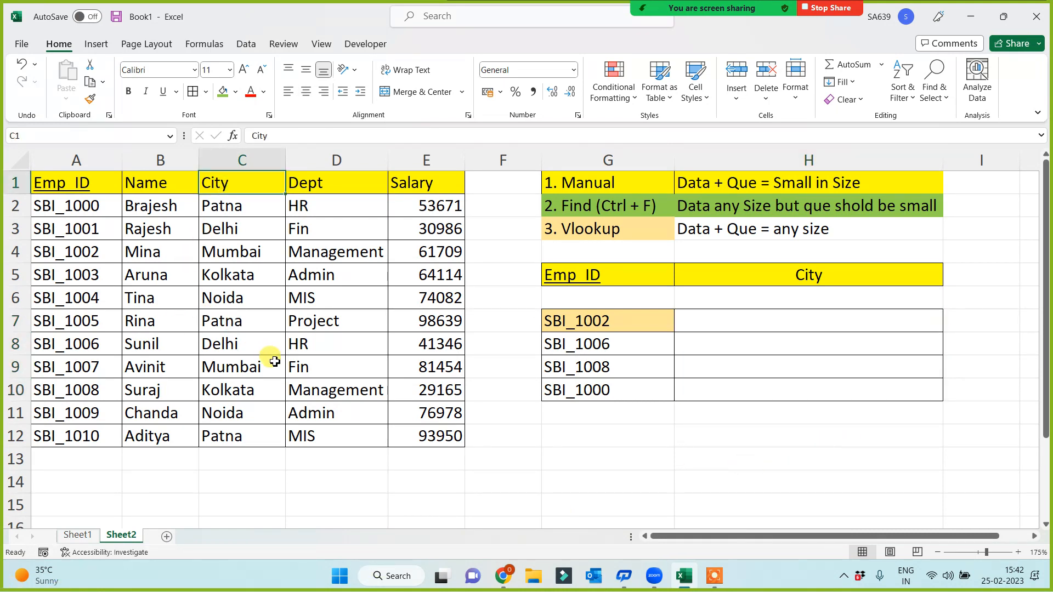
left_click(157, 185)
key("ctrl+c")
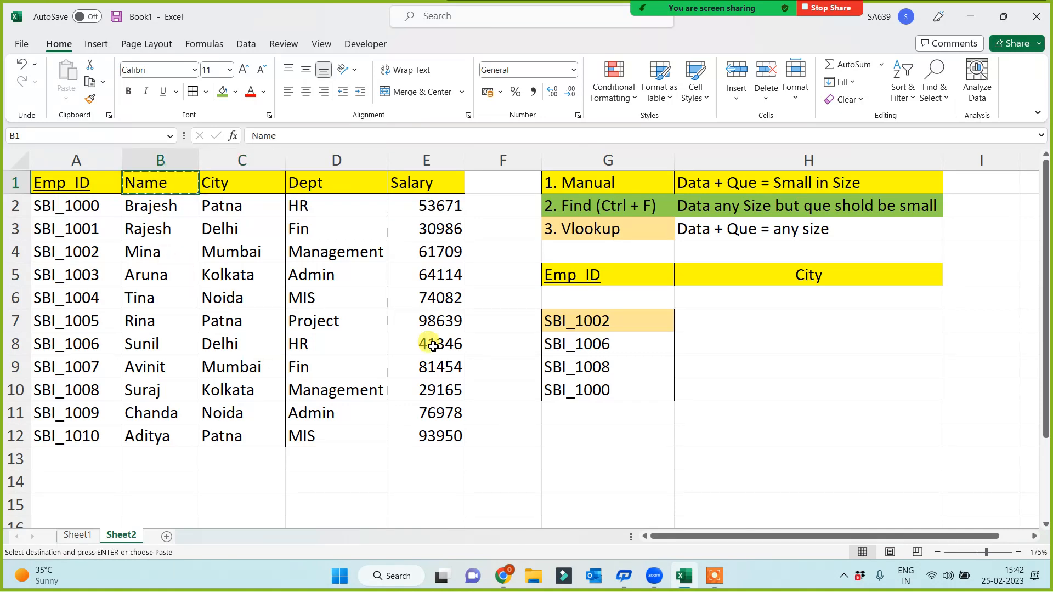
left_click(835, 274)
key("ctrl+v")
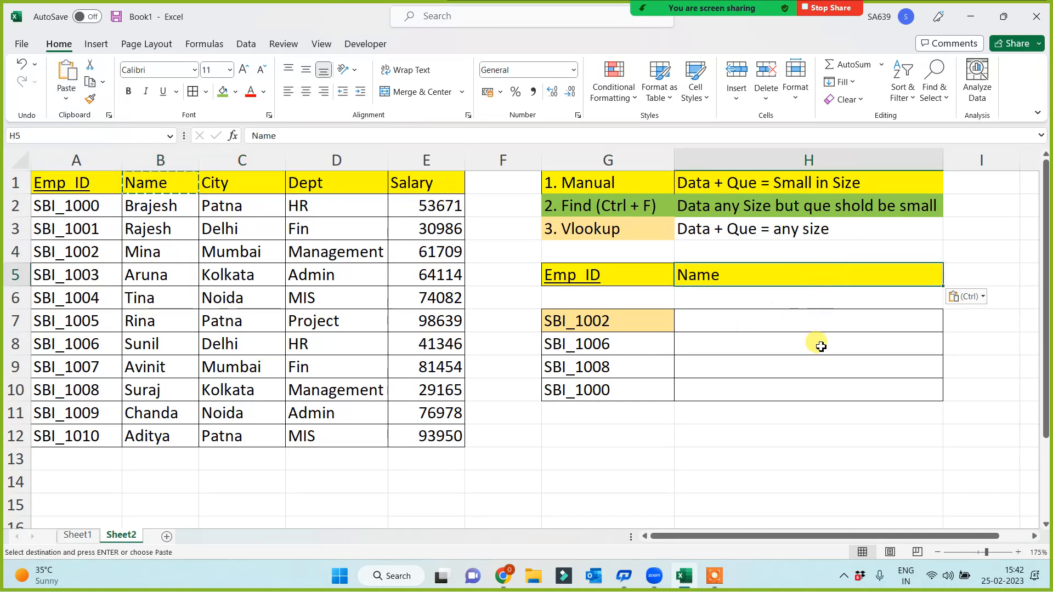
left_click(306, 91)
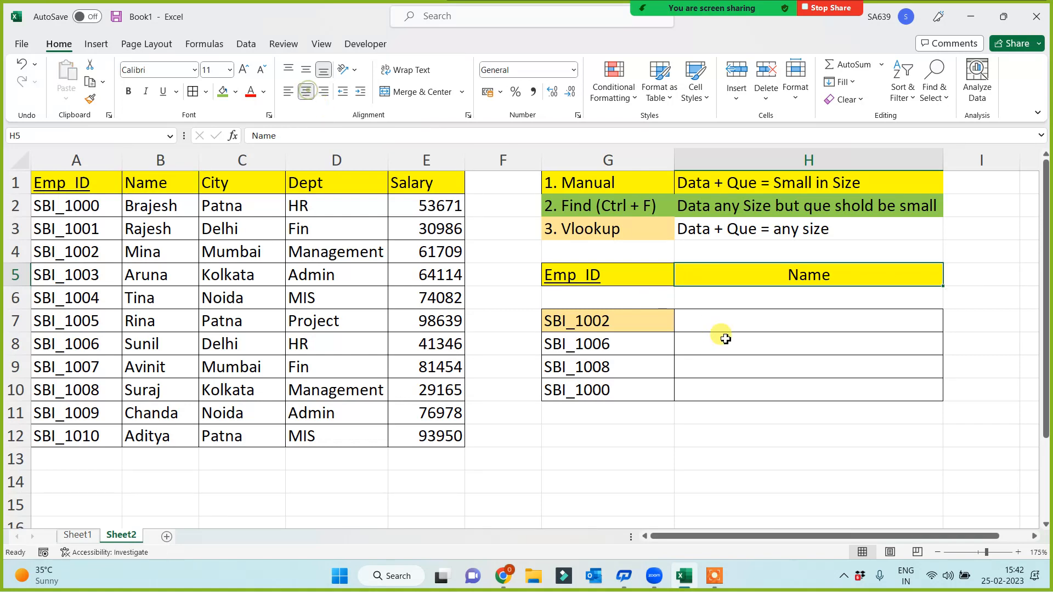
- Enter =VLOOKUP(G7,$A$1:$E$12,2,0) in H7 to look up the employee's name
left_click(736, 321)
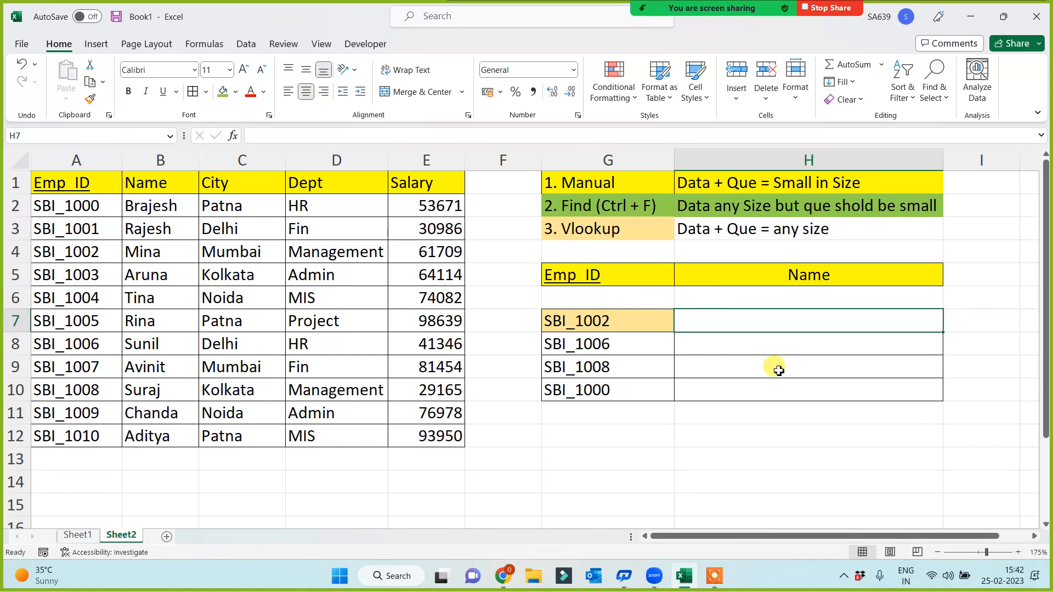
type("=")
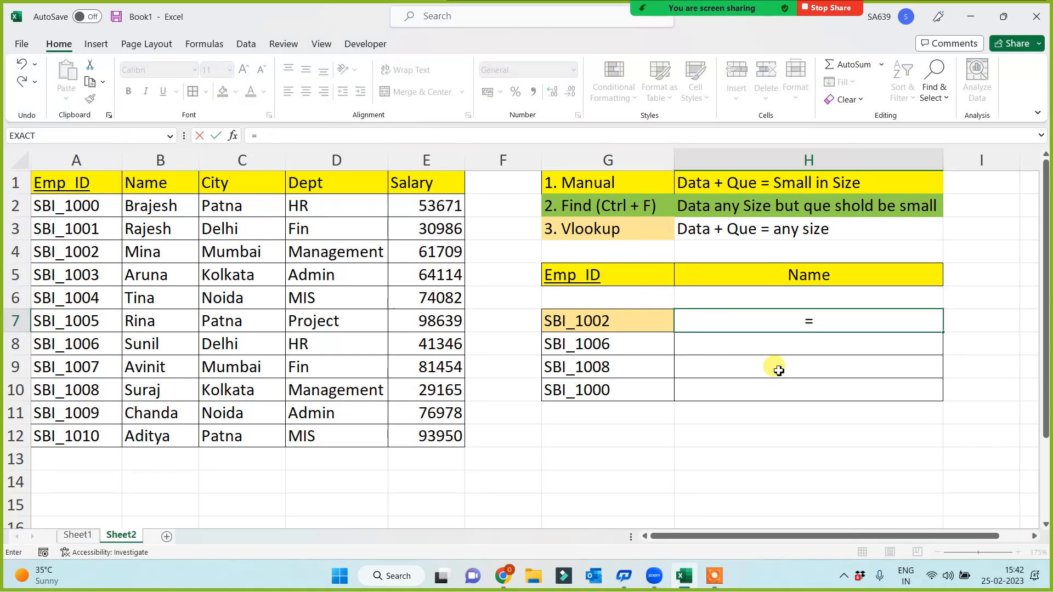
type("vl")
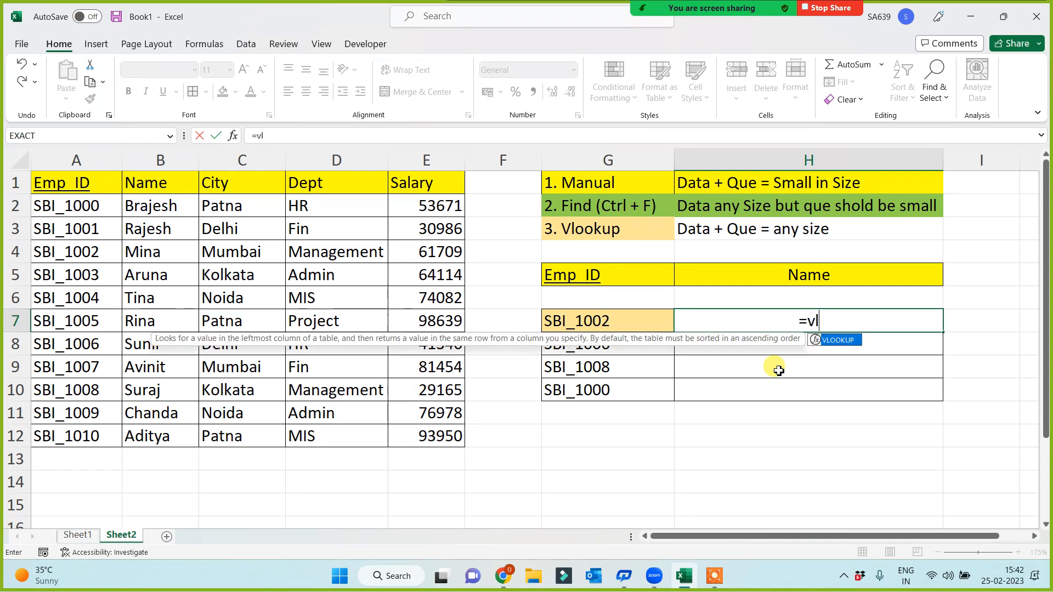
key("Tab")
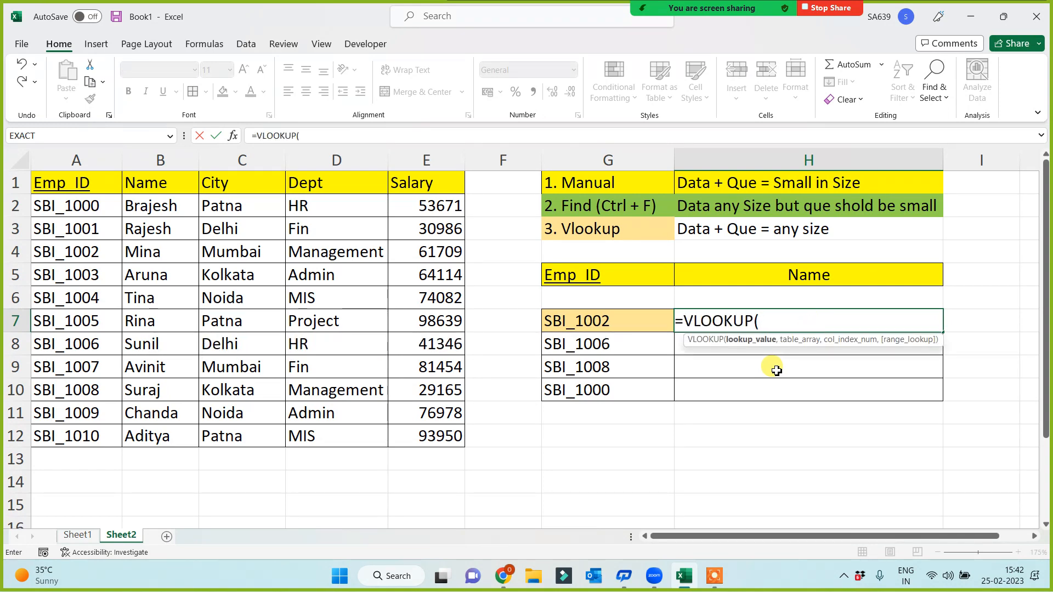
left_click(615, 326)
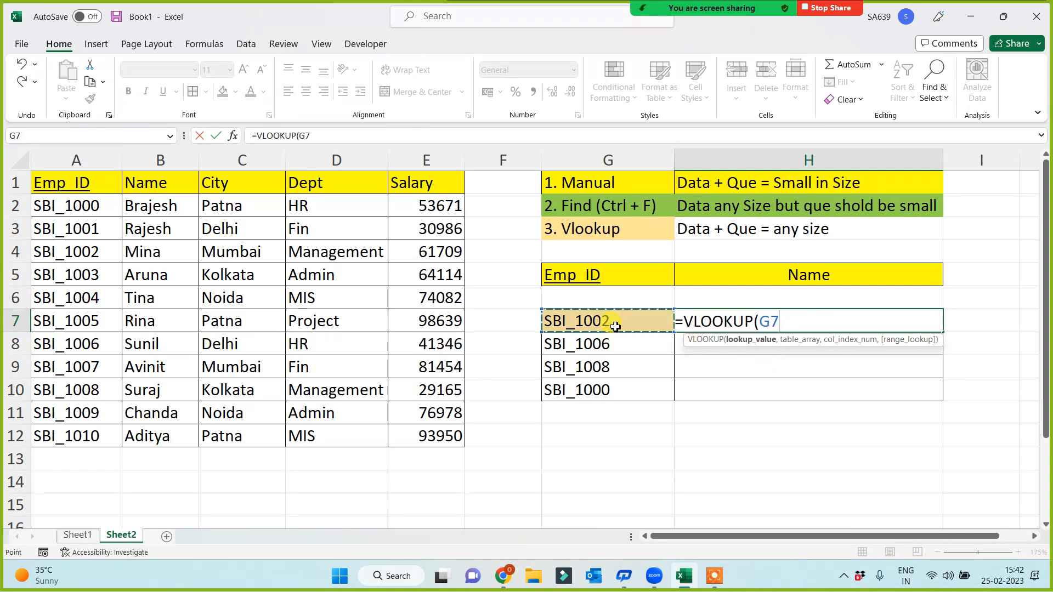
type(",")
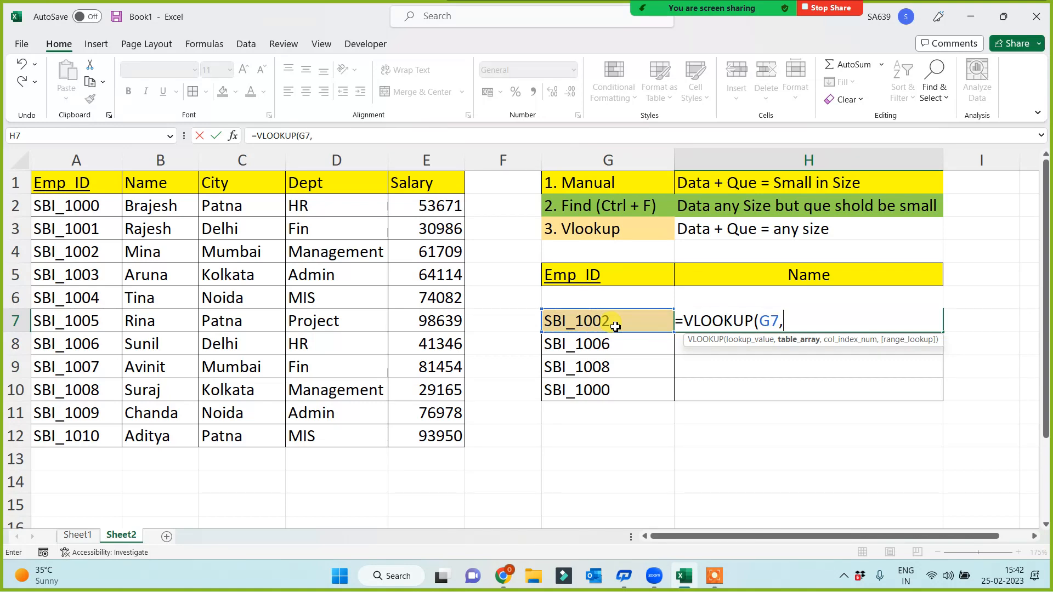
left_click_drag(88, 187, 414, 430)
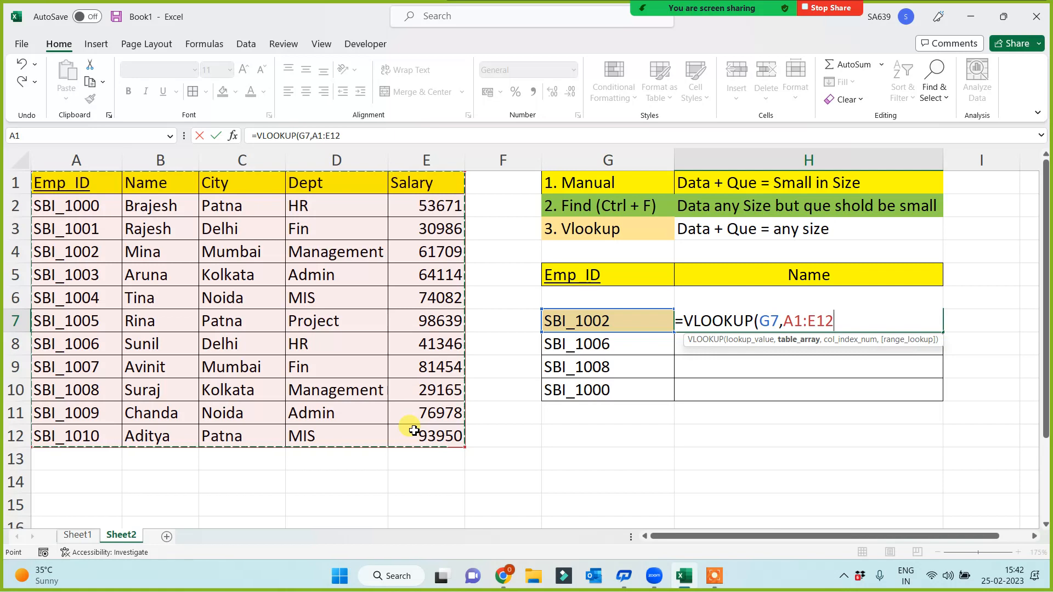
key("F4")
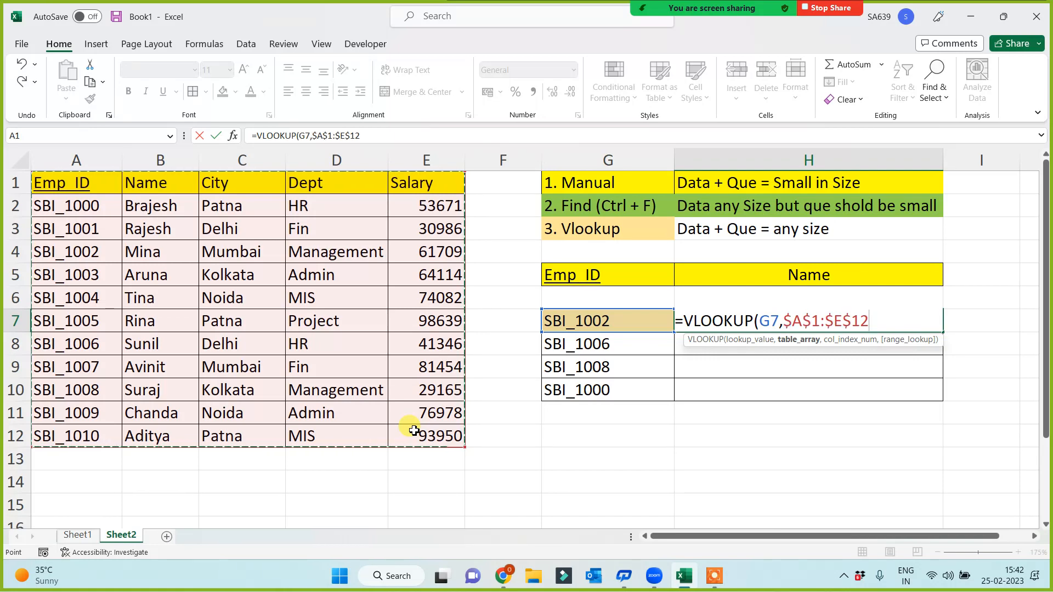
type(",")
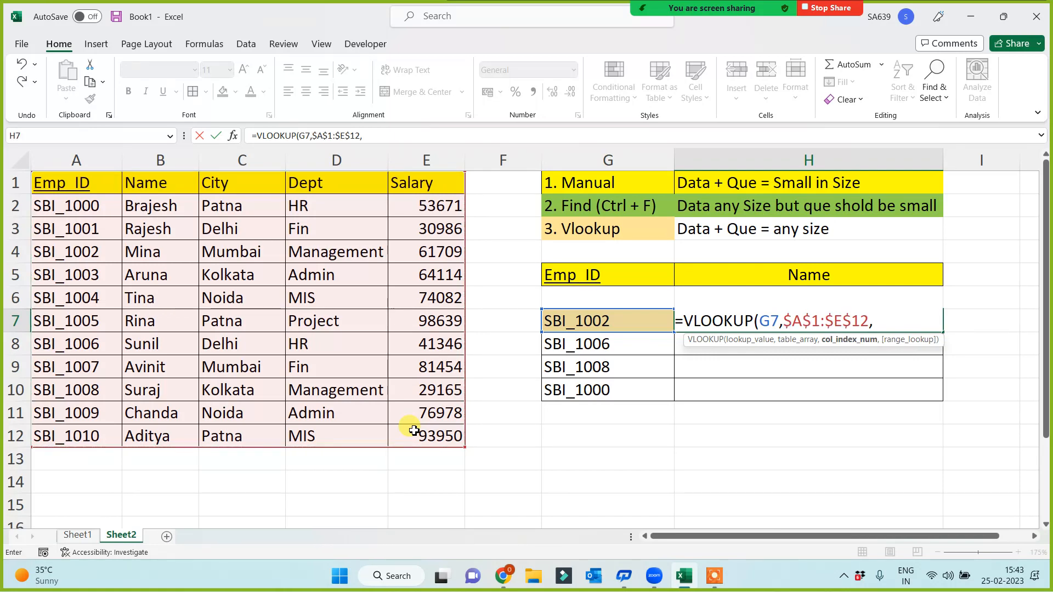
type("2")
type(",0)")
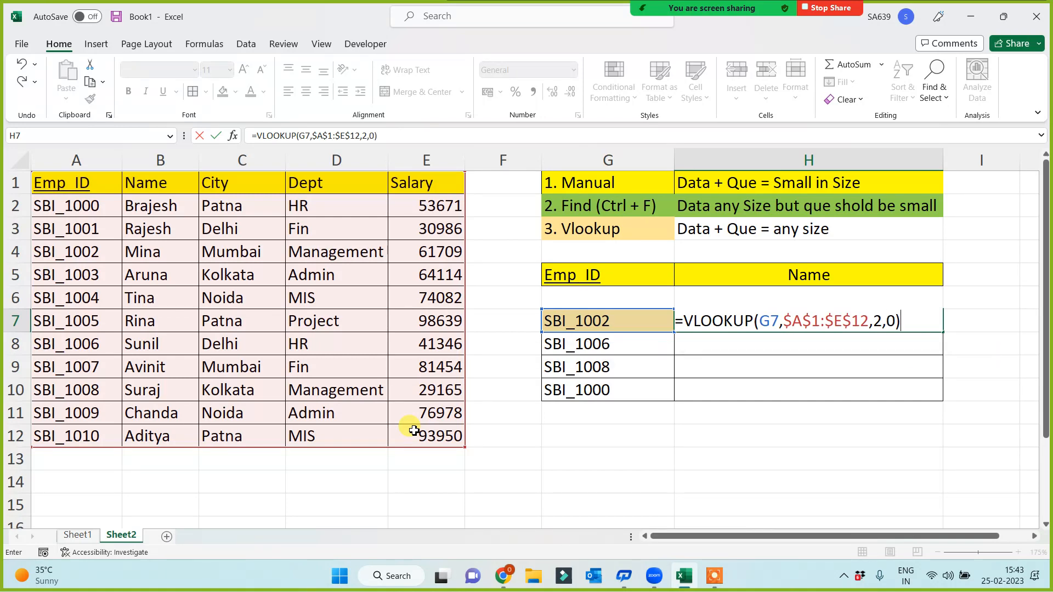
key("Return")
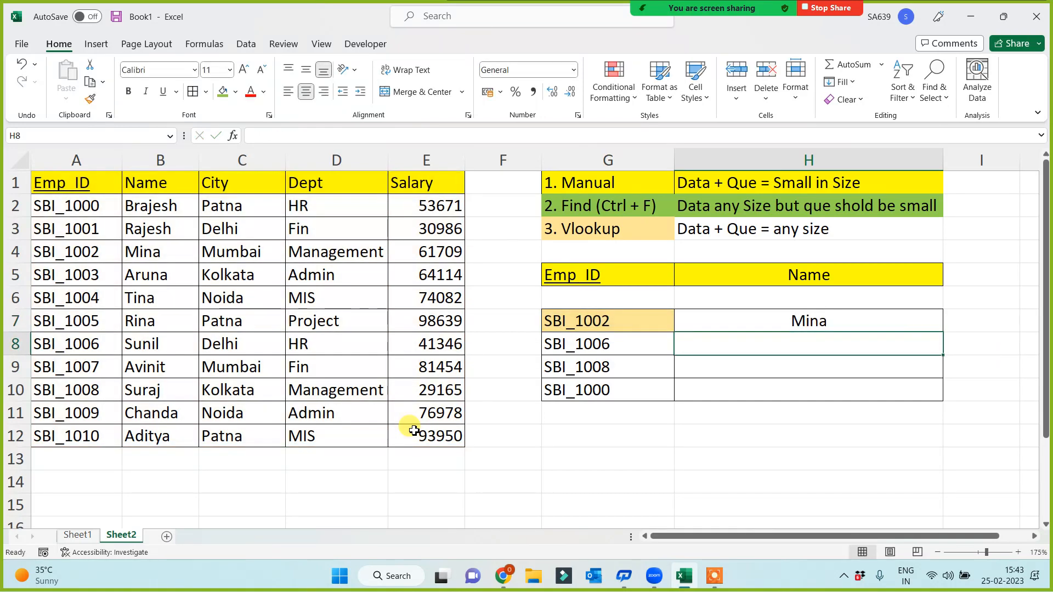
- Fill the name lookup formula from H7 down to H10
left_click(860, 322)
left_click_drag(937, 337, 935, 401)
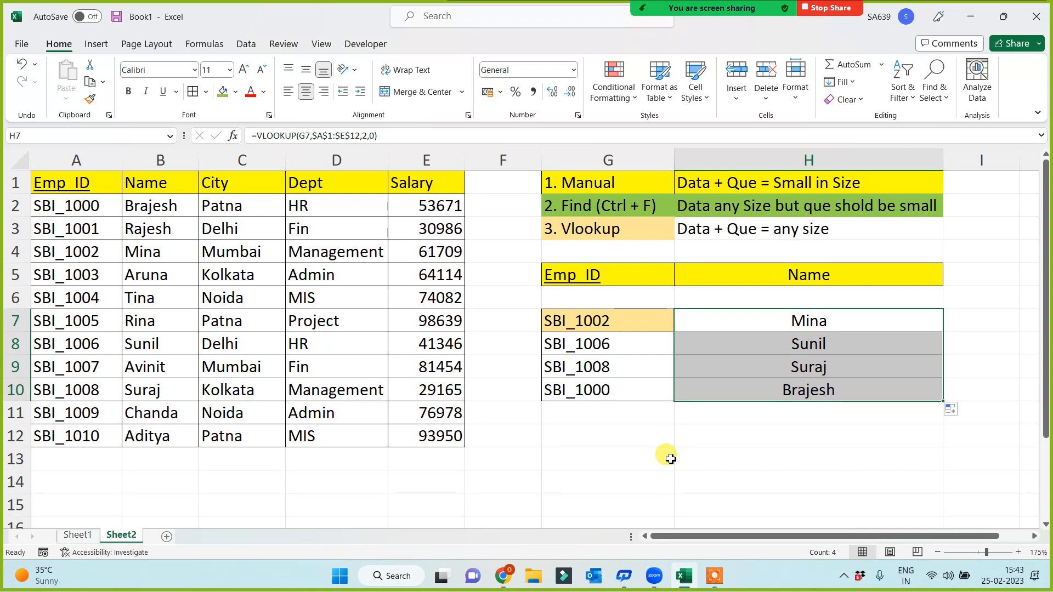
left_click(599, 452)
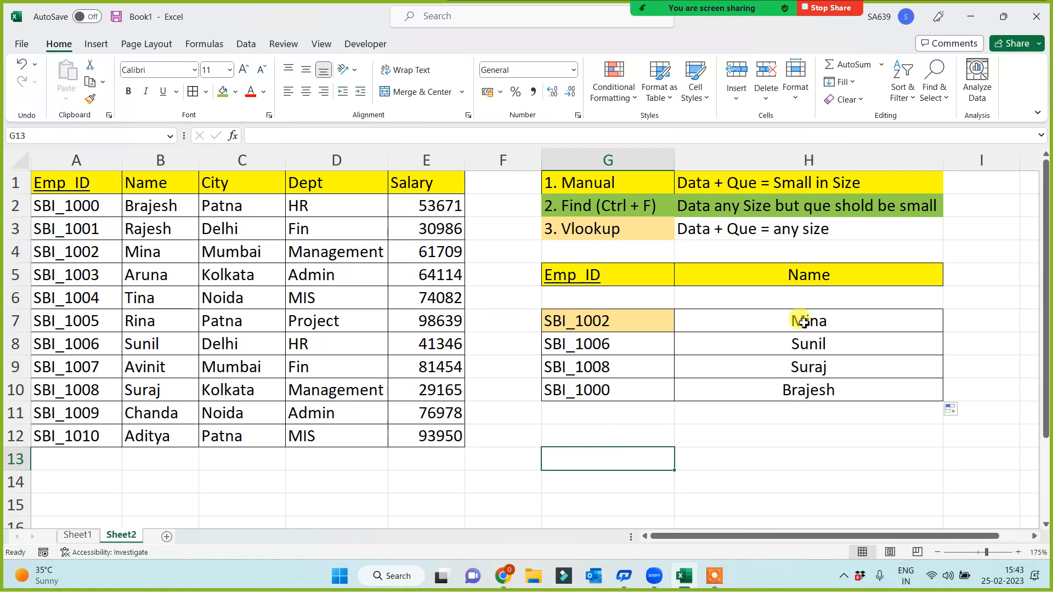
- Clear the lookup results in H7:H10 and start a new VLOOKUP in H7 with G7 as the lookup value
left_click_drag(804, 321, 791, 390)
key("Delete")
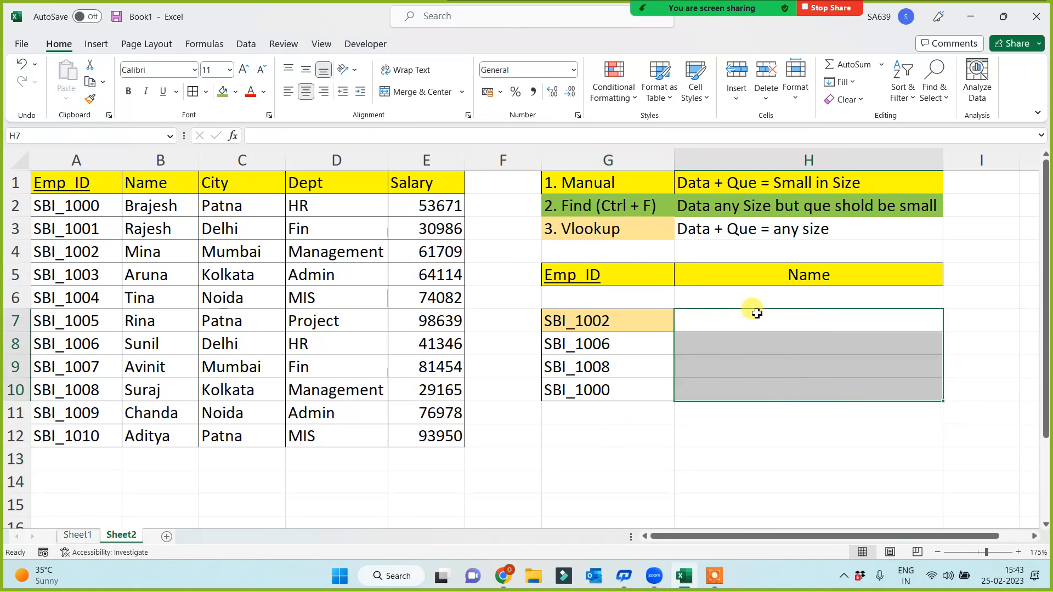
left_click(757, 322)
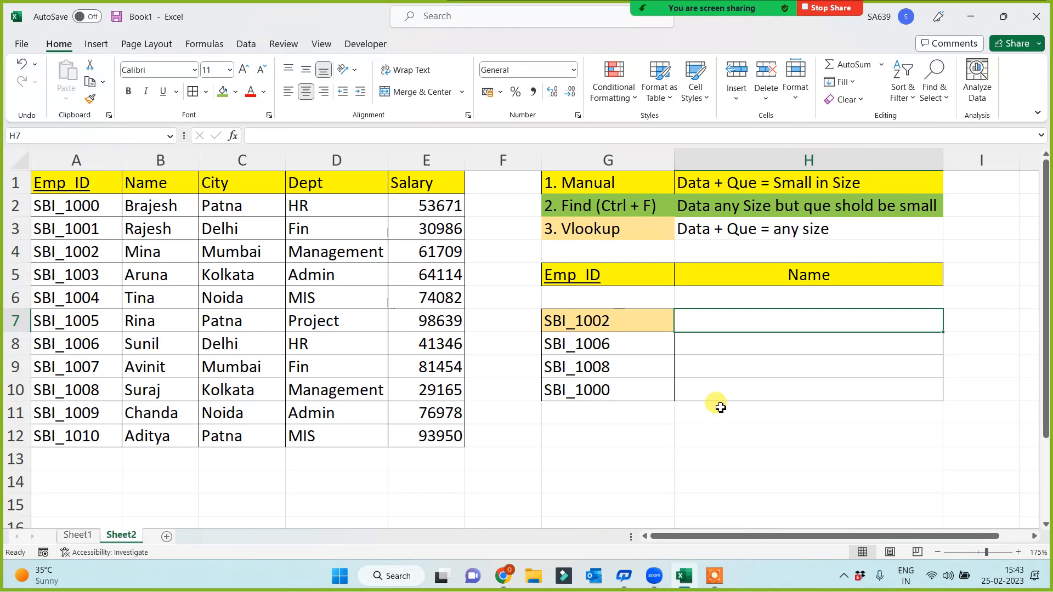
type("=")
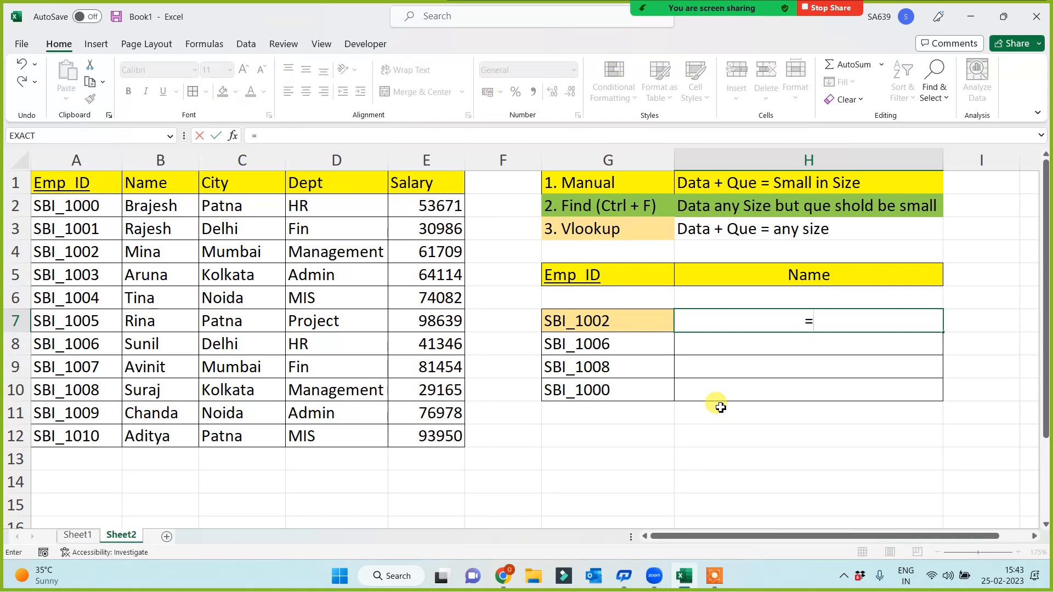
type("vl")
key("Tab")
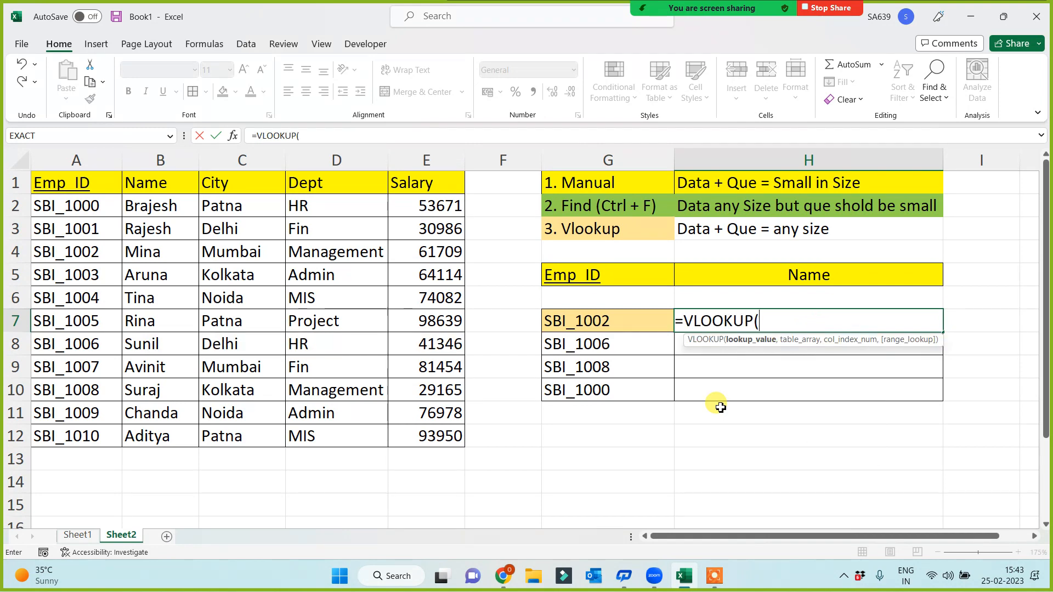
key("Left")
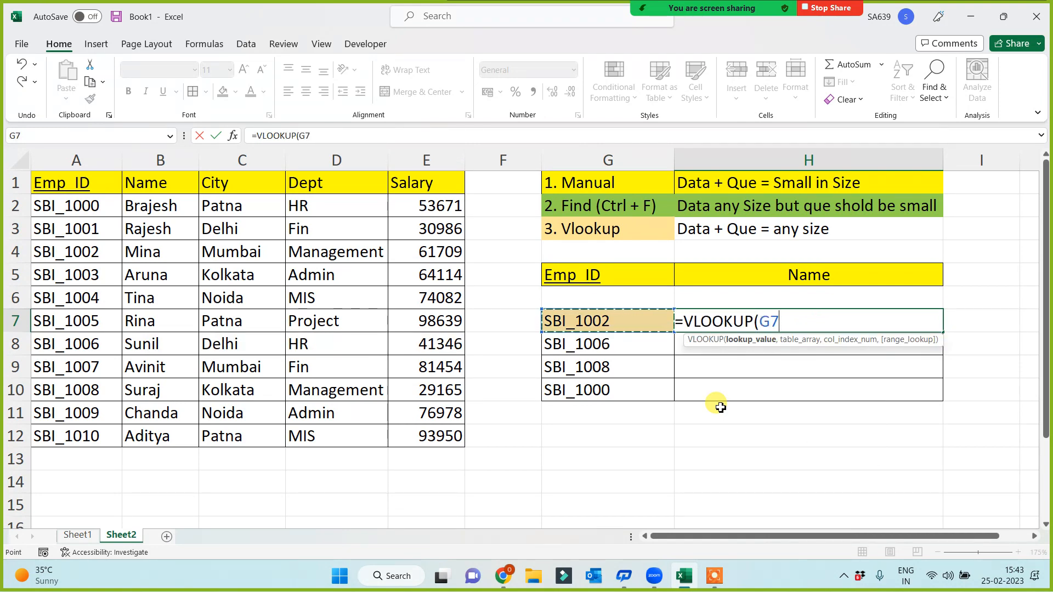
key("BackSpace")
key("BackSpace")
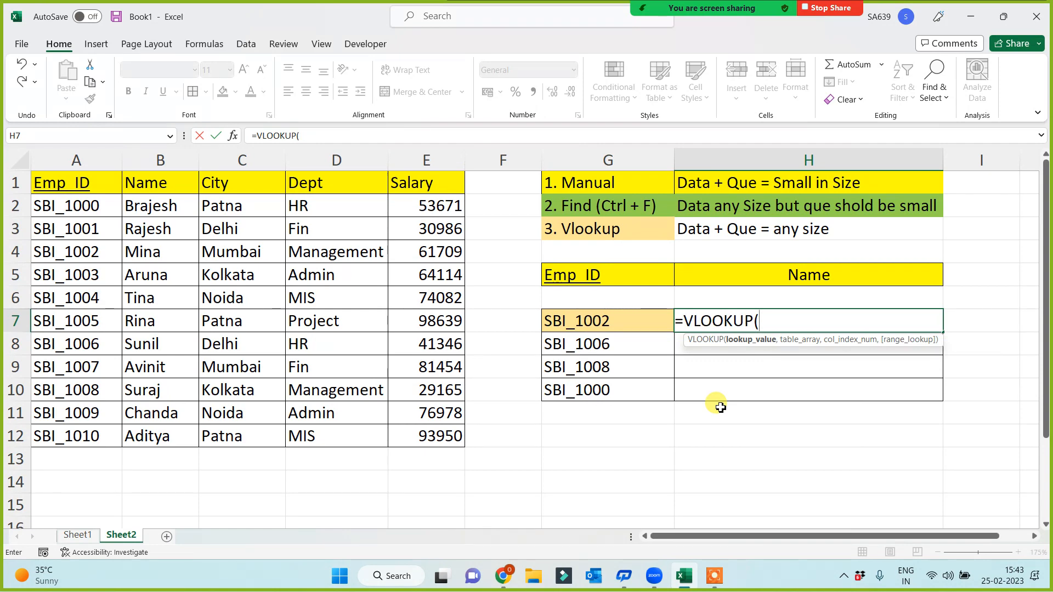
type("g")
type("7,")
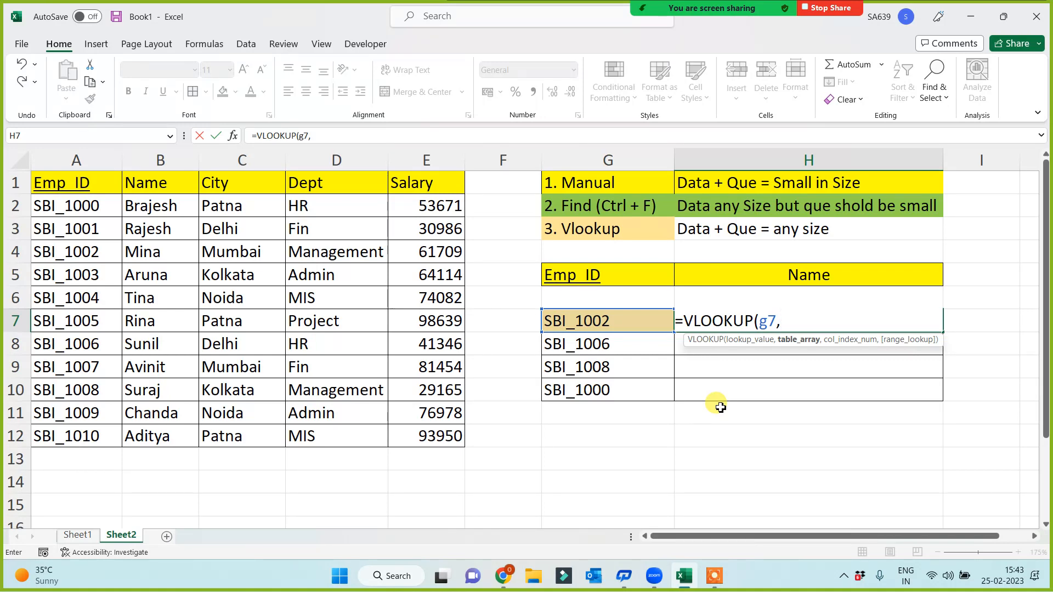
- Set the VLOOKUP table array in H7 to the employee data range as the absolute reference $A$1:$E$12
key("Left")
key("Left")
key("Left")
key("Left")
key("Left")
key("Left")
key("Left")
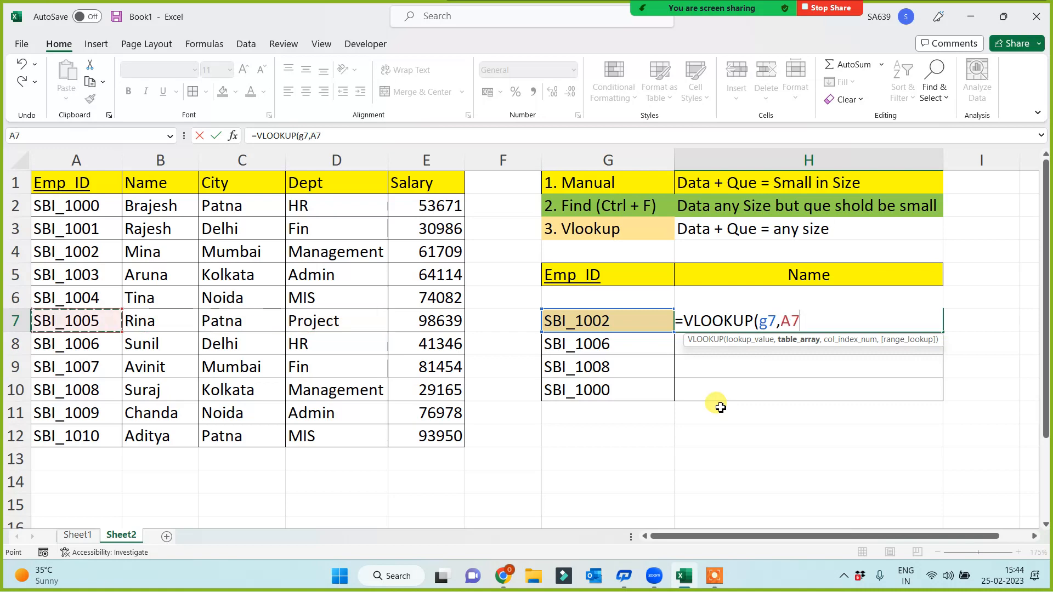
key("Up")
key("Up")
key("Up")
key("Up")
key("Up")
key("Up")
key("Up")
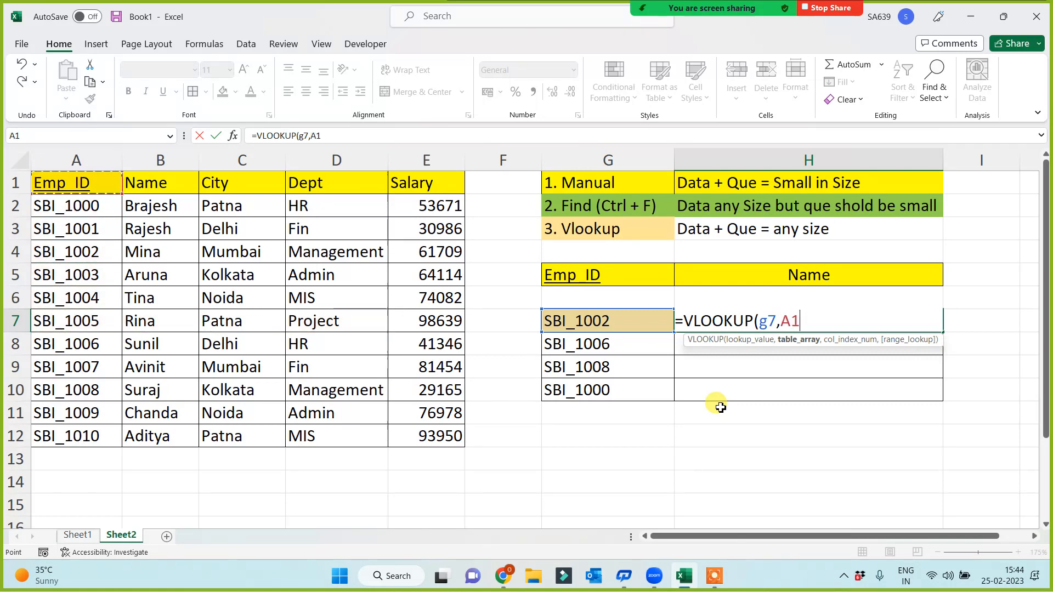
key("shift+Right")
key("shift+Right")
key("shift+Right")
key("shift+Right")
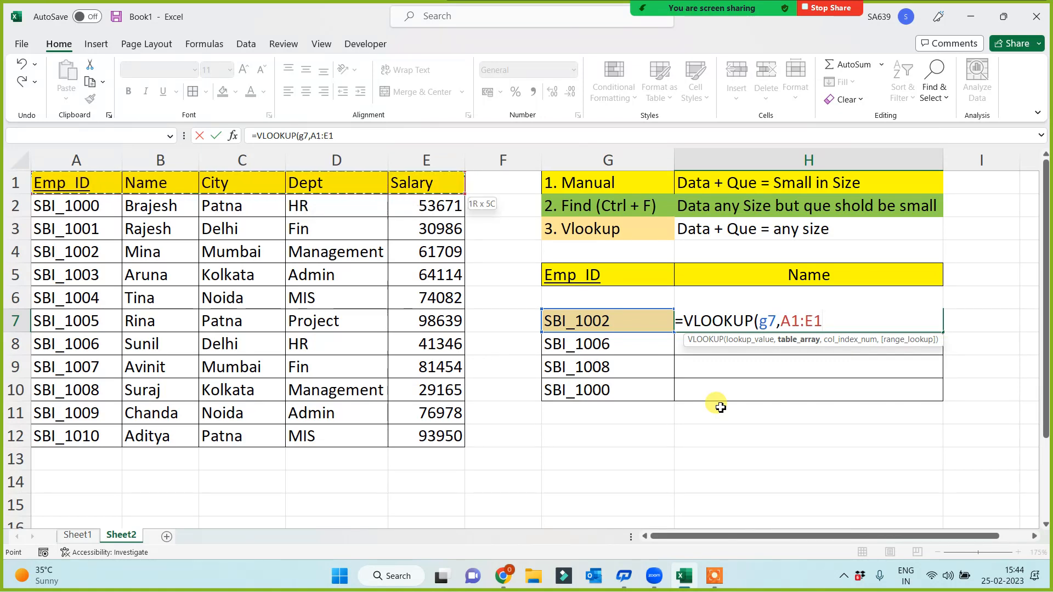
key("ctrl+shift+Down")
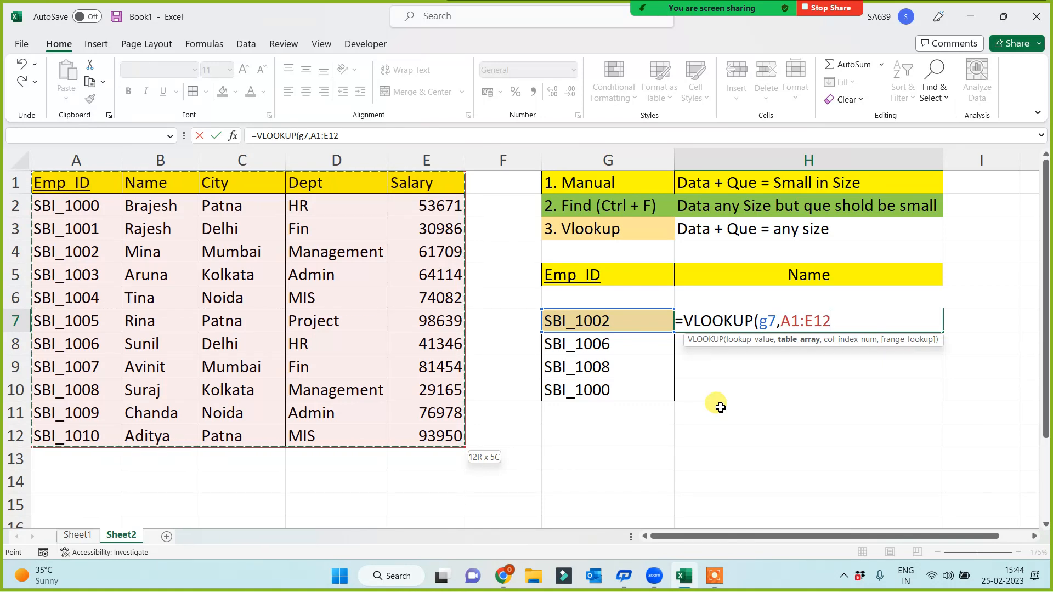
key("F4")
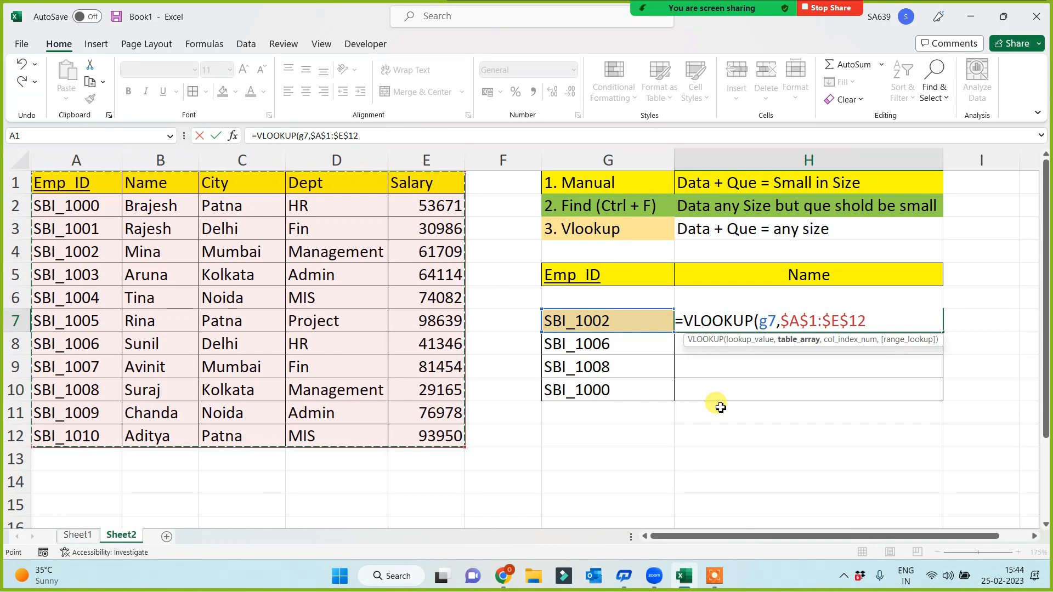
- Complete the H7 VLOOKUP with column index 2 and exact match 0, and return to H7
type(",")
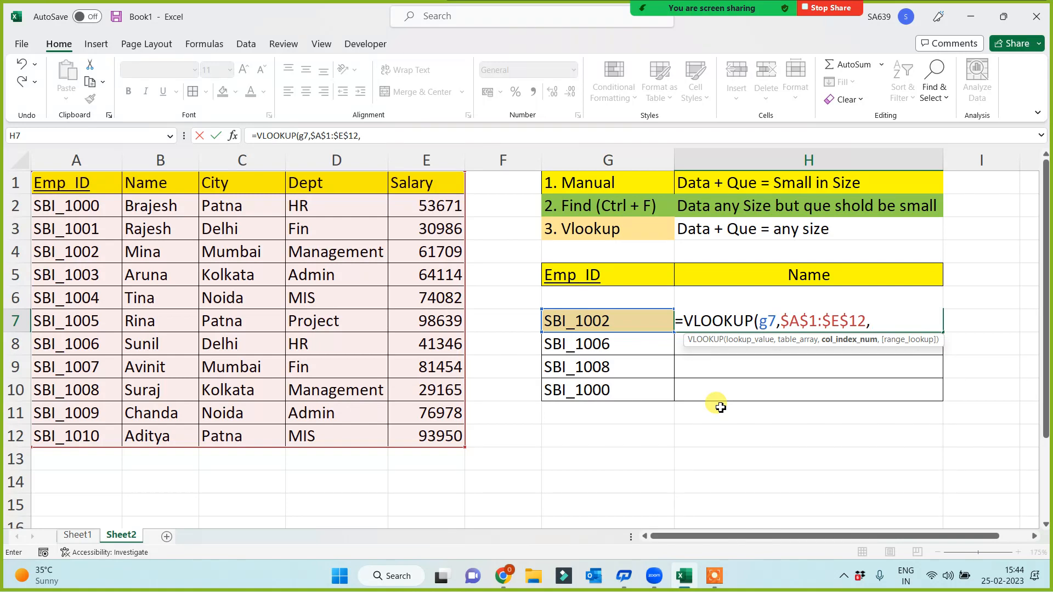
type("2,0)")
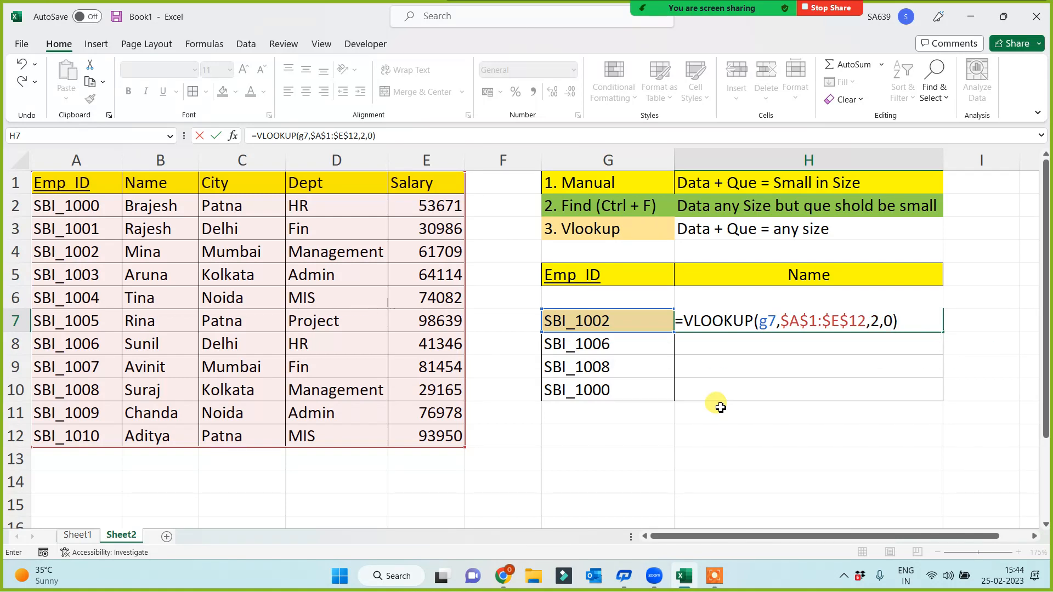
key("Return")
key("Up")
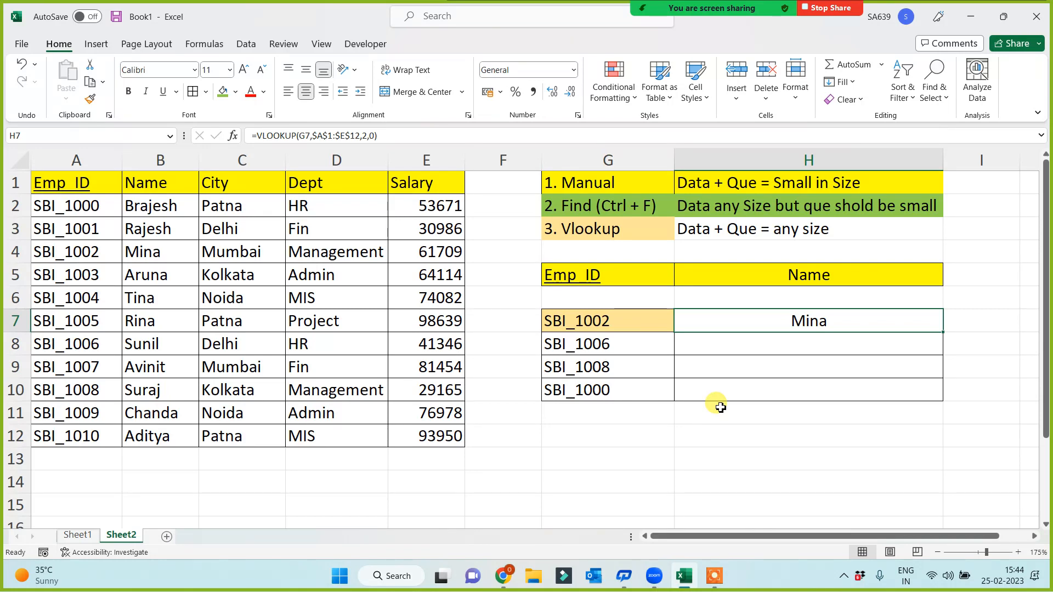
- Fill the VLOOKUP formula from H7 down to H10
key("shift+Down")
key("shift+Down")
key("shift+Down")
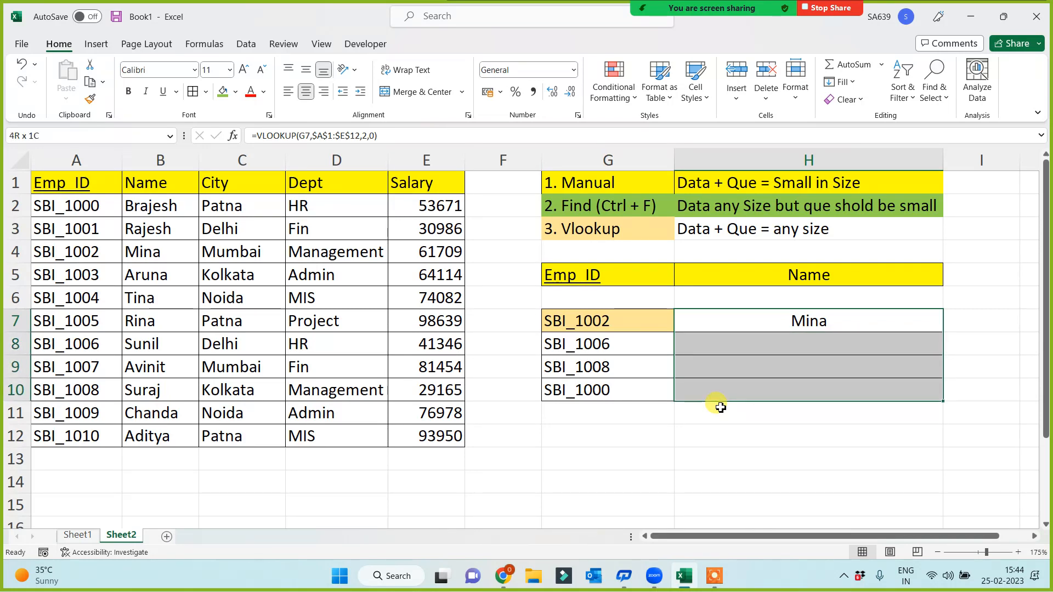
key("ctrl+d")
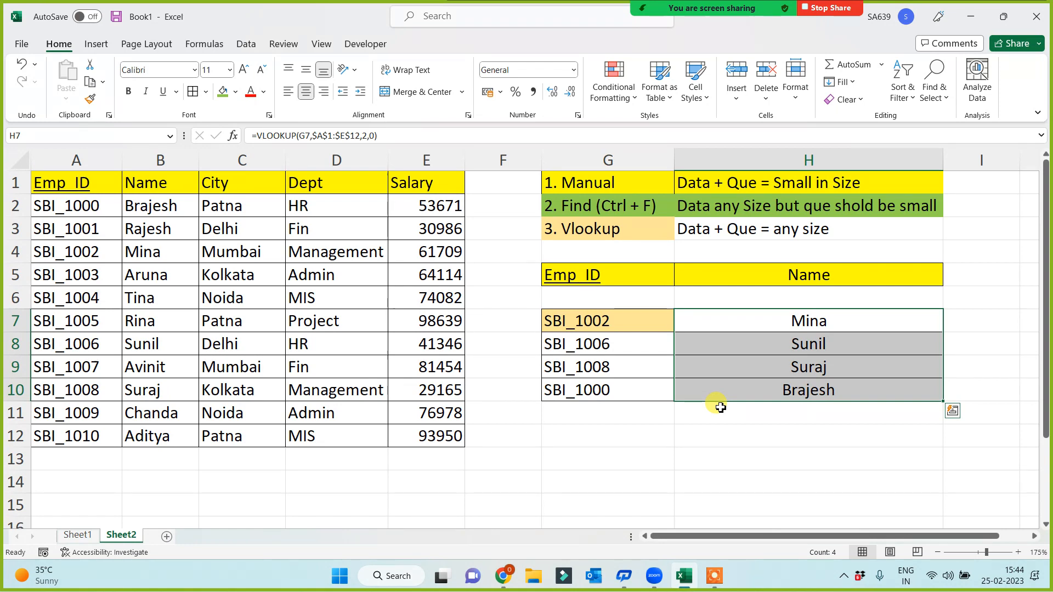
- Switch to Sheet1 and clear the selection covering its data
left_click(79, 534)
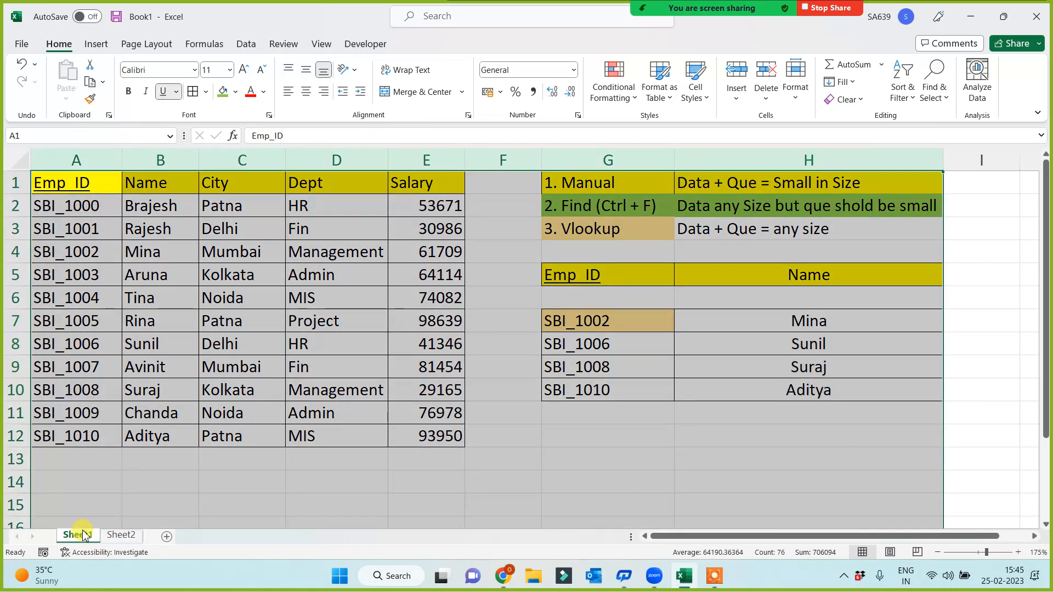
left_click(121, 534)
left_click(561, 462)
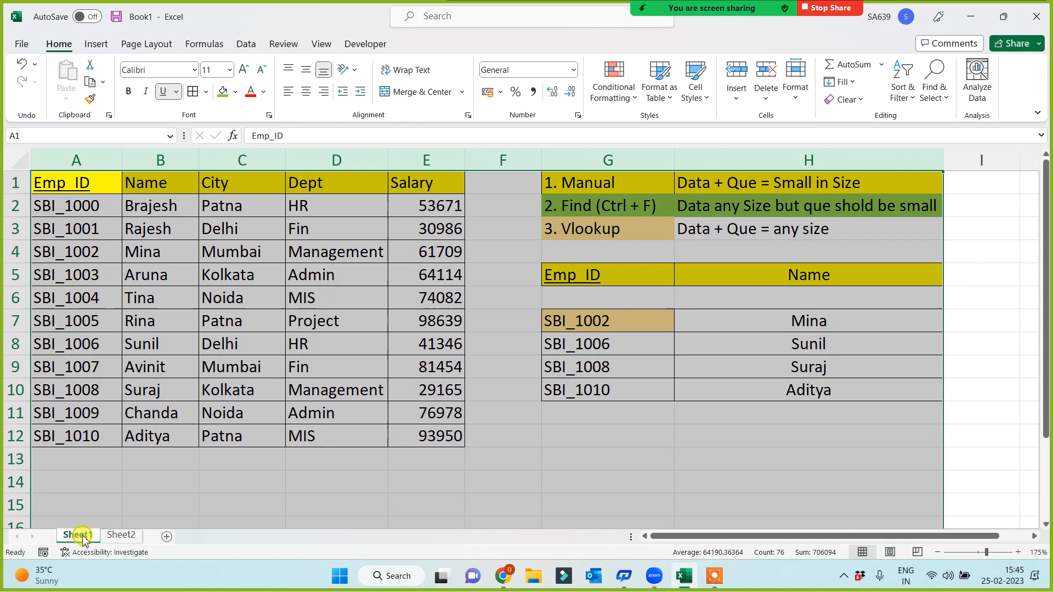
left_click(78, 535)
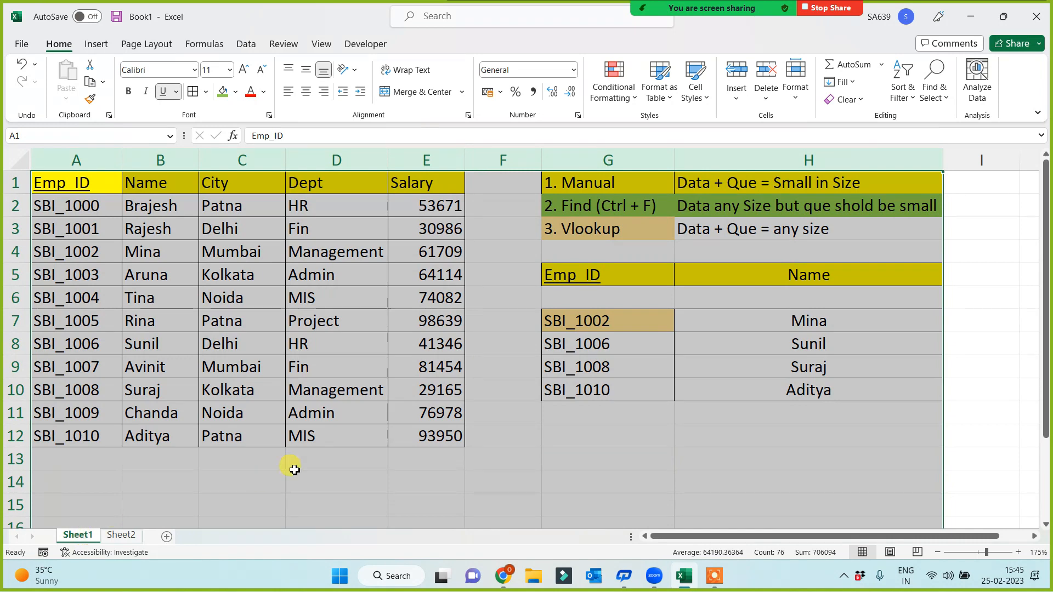
left_click(294, 470)
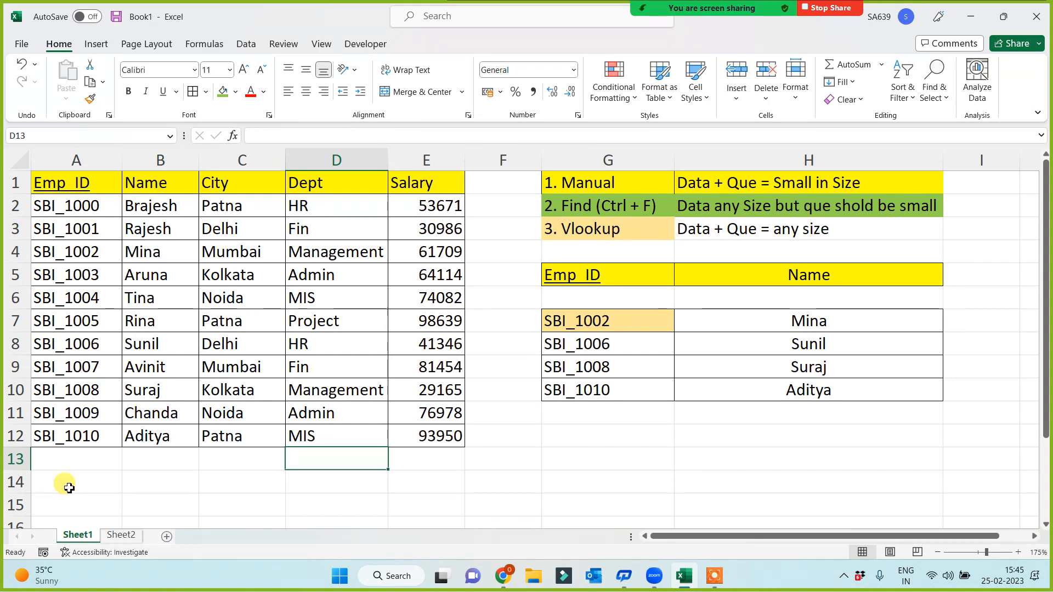
left_click(499, 482)
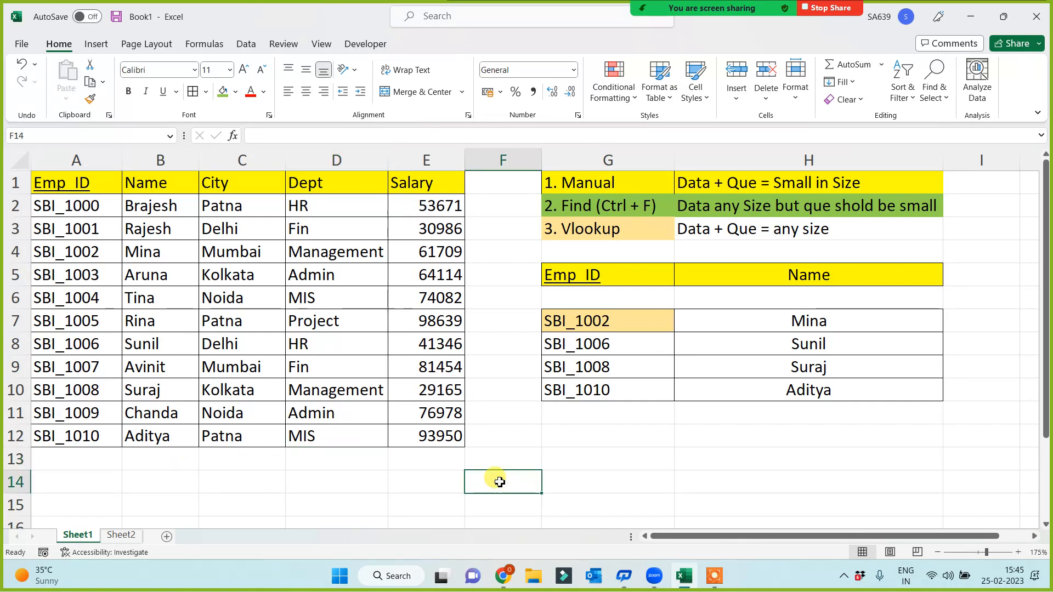
left_click(262, 490)
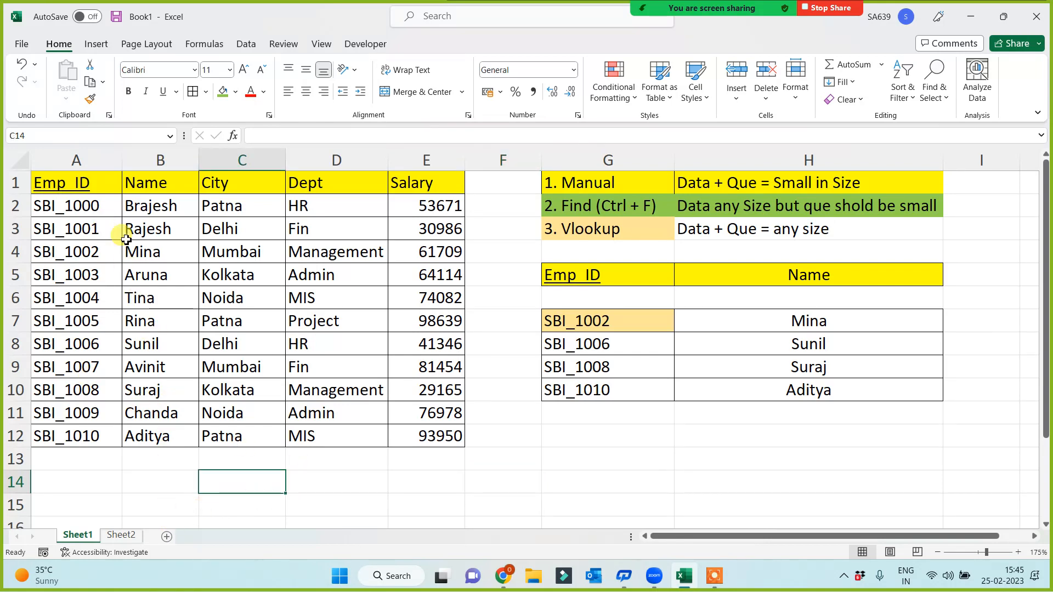
- Enter the note "searching field should be in the left most col of the data.." in G13
left_click(548, 434)
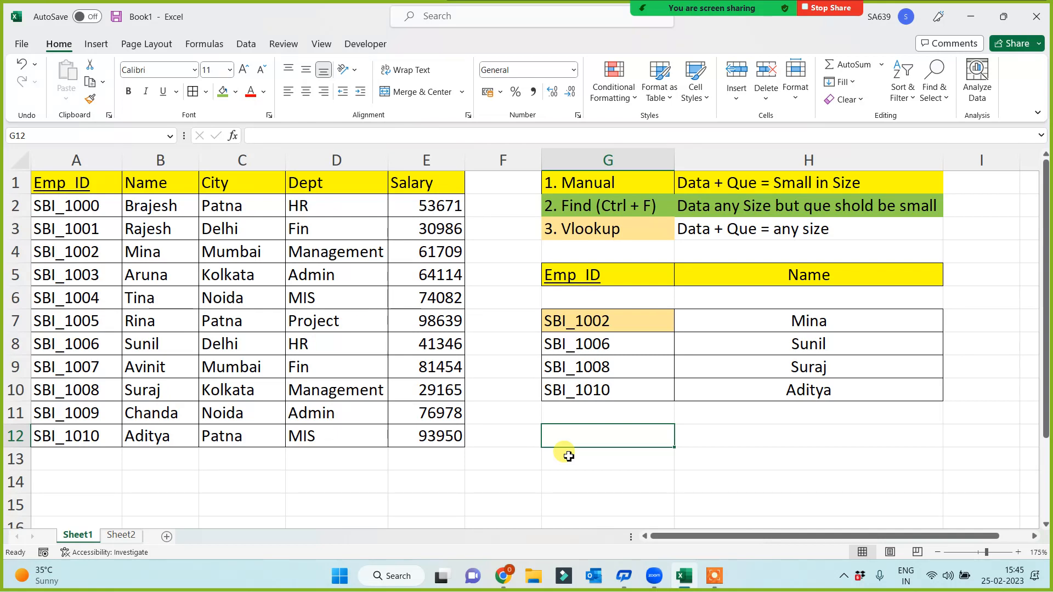
left_click(568, 456)
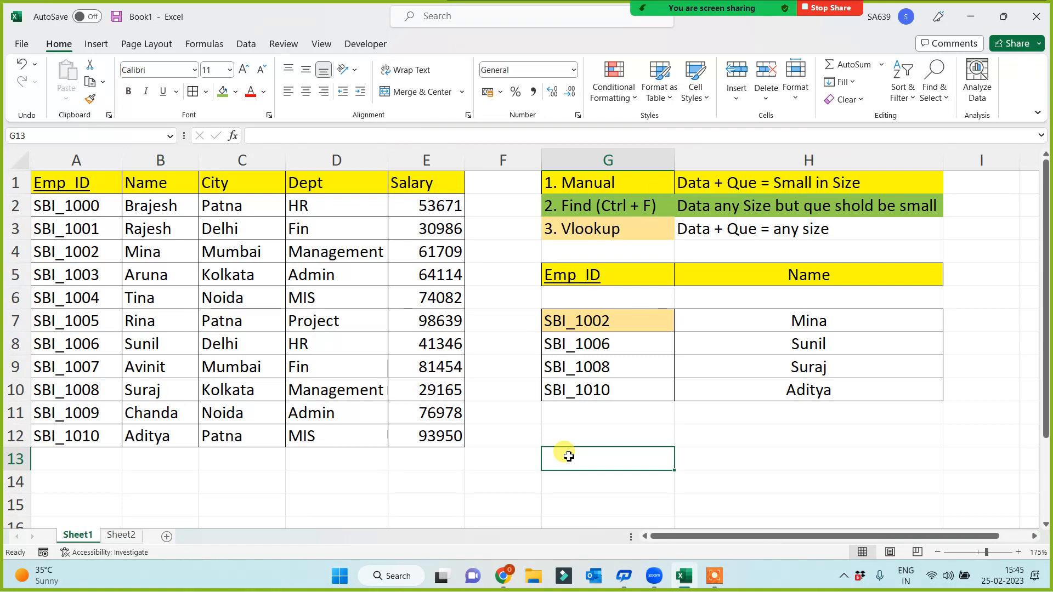
type("searching")
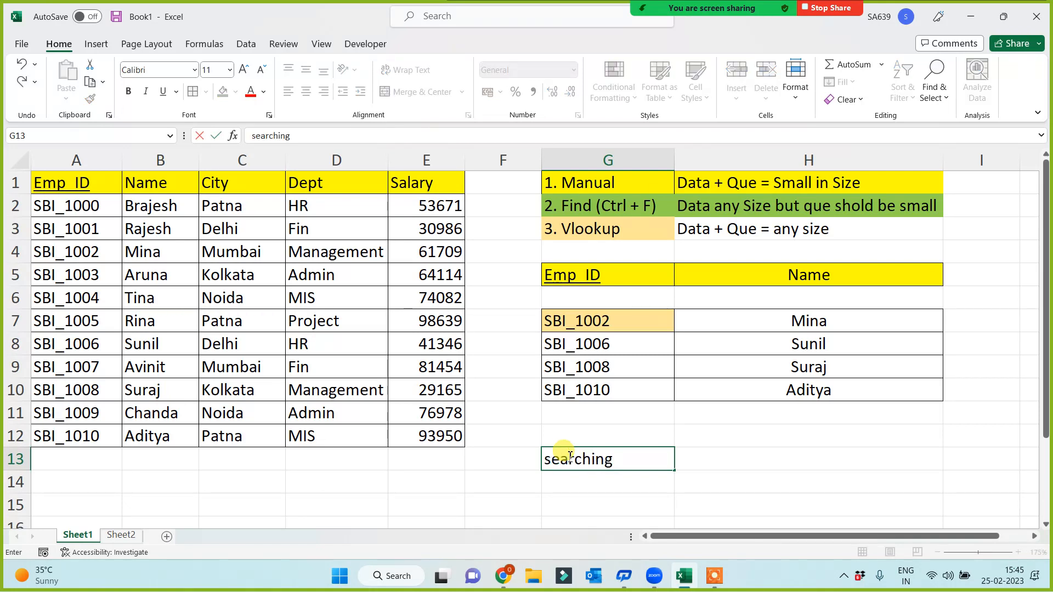
key("BackSpace")
key("BackSpace")
key("BackSpace")
key("BackSpace")
type("ing field should")
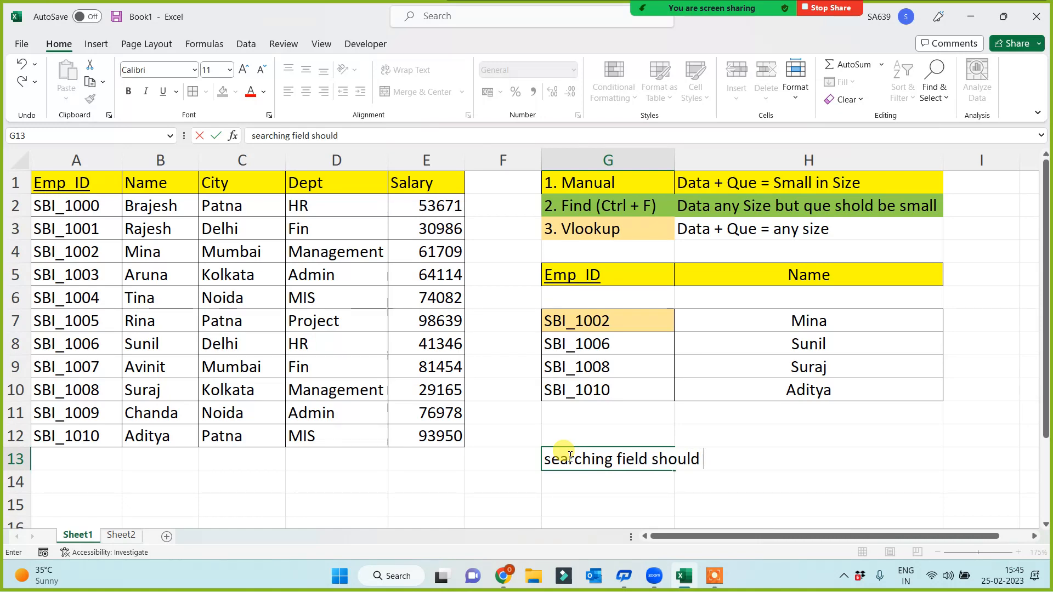
type(" be in the lesf")
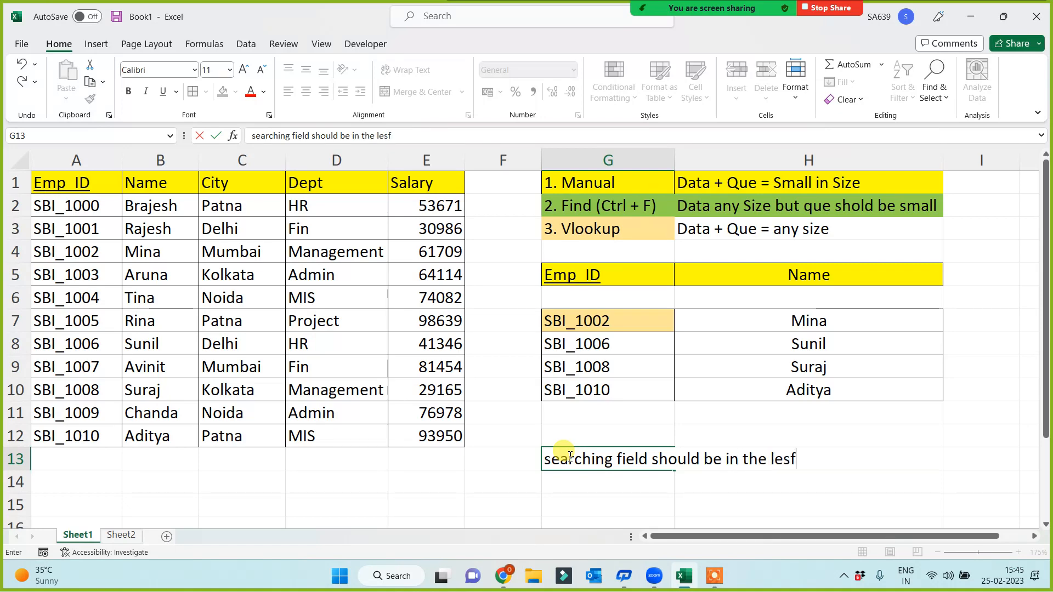
key("BackSpace")
type("ft most c")
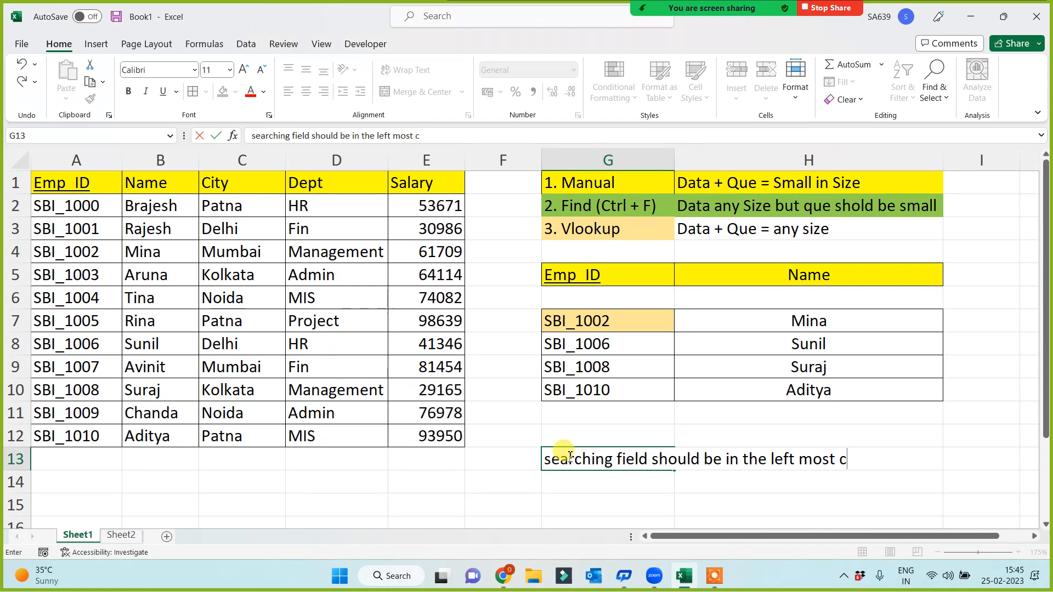
type("ol of the data..")
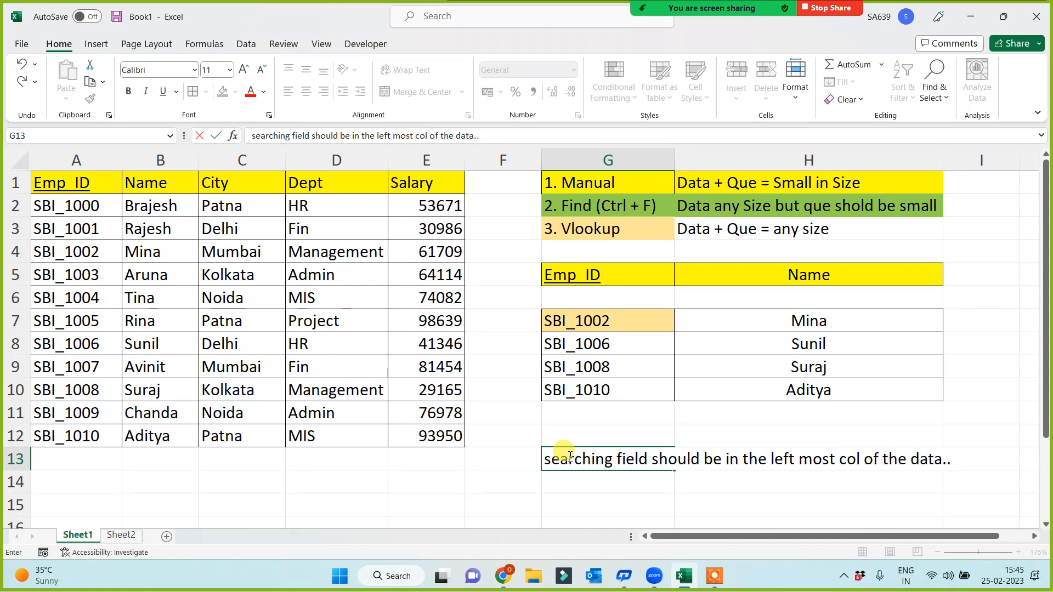
key("Return")
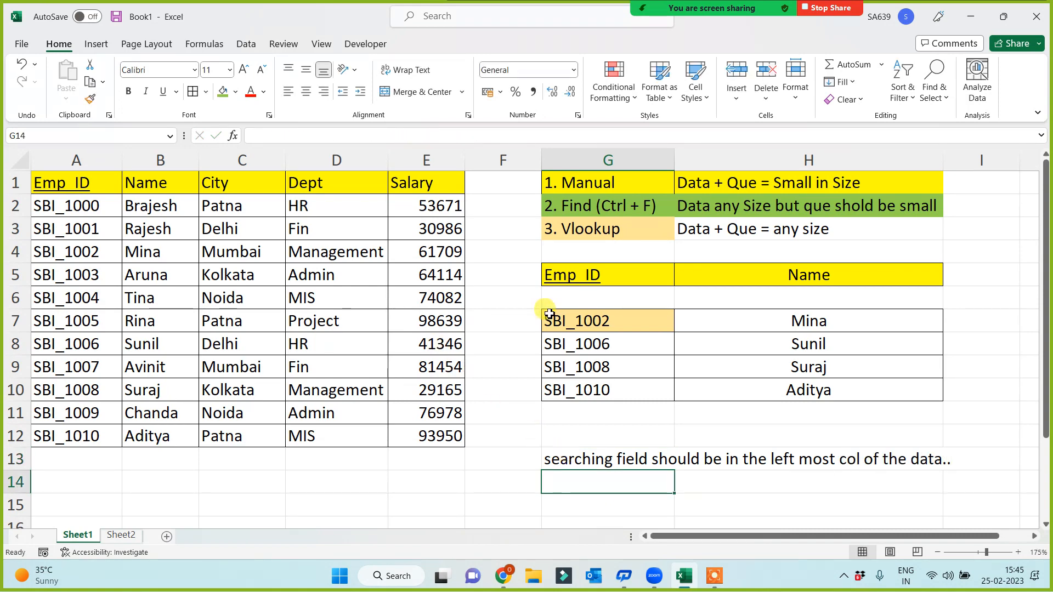
- Highlight the lookup IDs in G7:G10, and move the Emp_ID range A1:A12 onto the Dept column starting at D1
left_click_drag(553, 318, 573, 393)
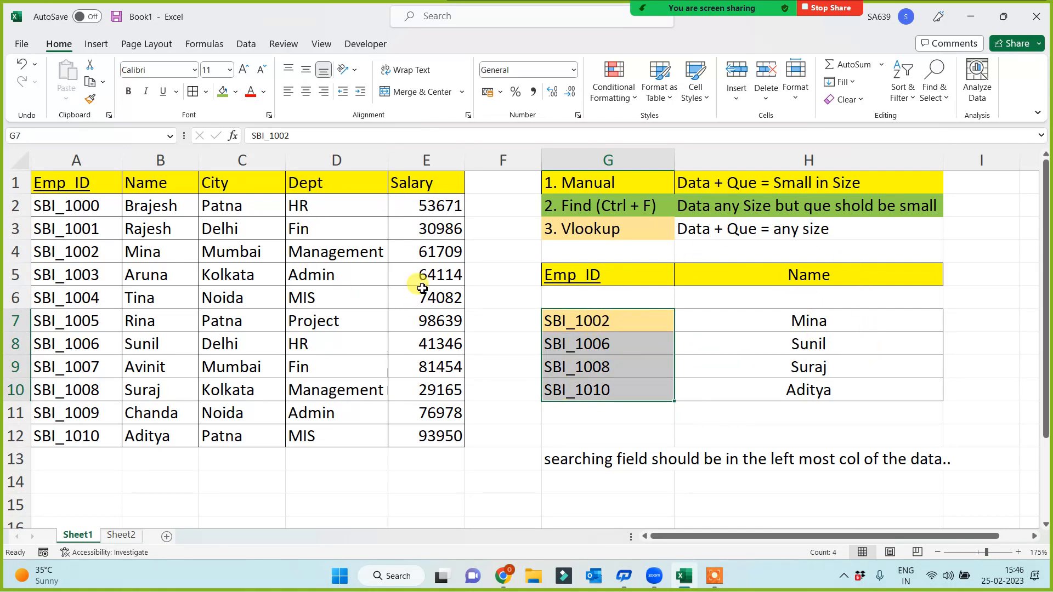
left_click_drag(625, 322, 621, 397)
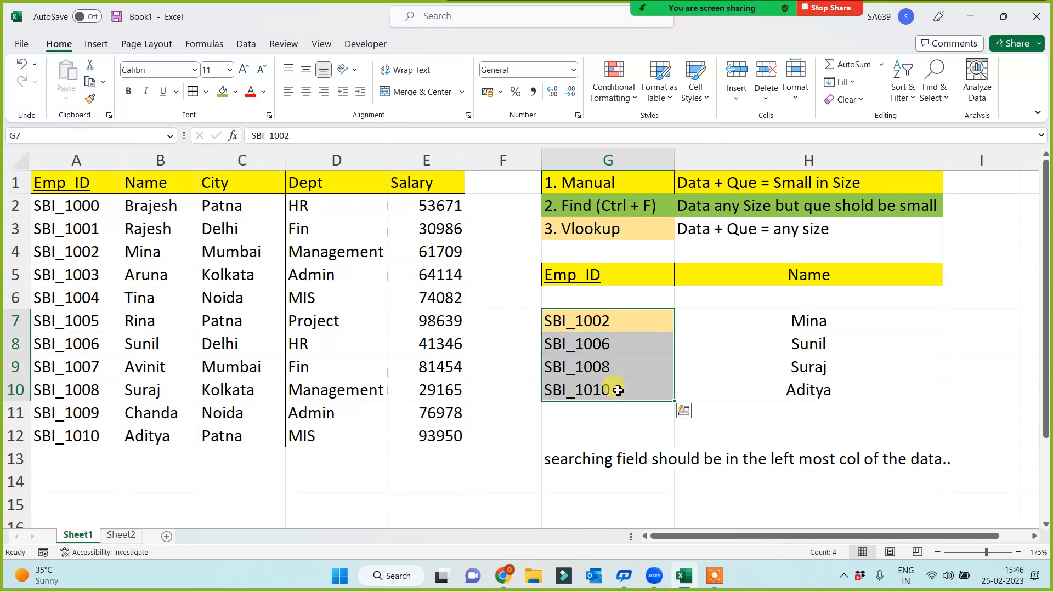
left_click_drag(70, 183, 60, 441)
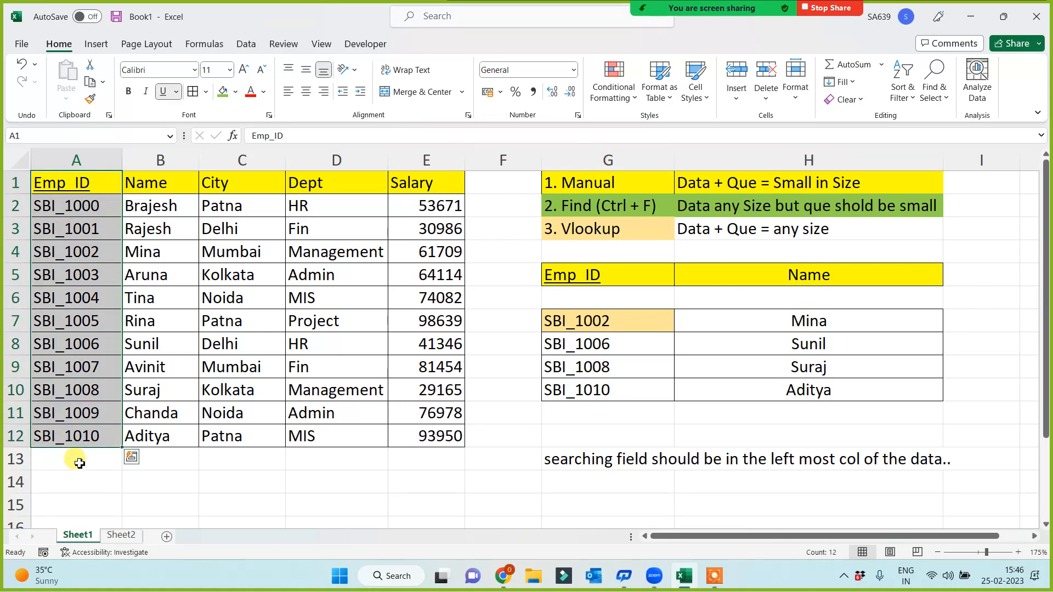
key("ctrl+c")
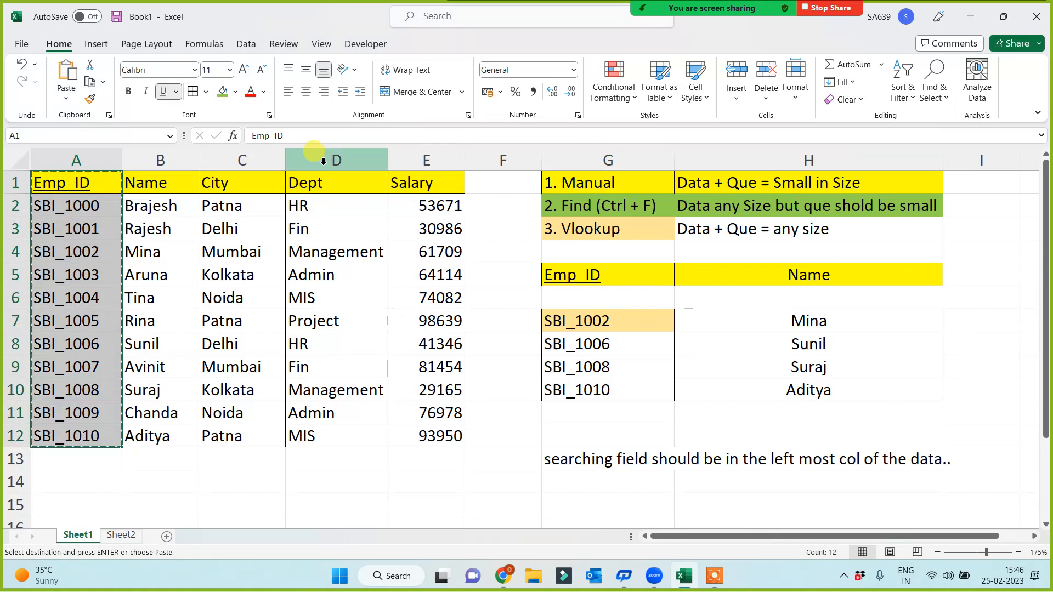
left_click(324, 160)
key("ctrl+v")
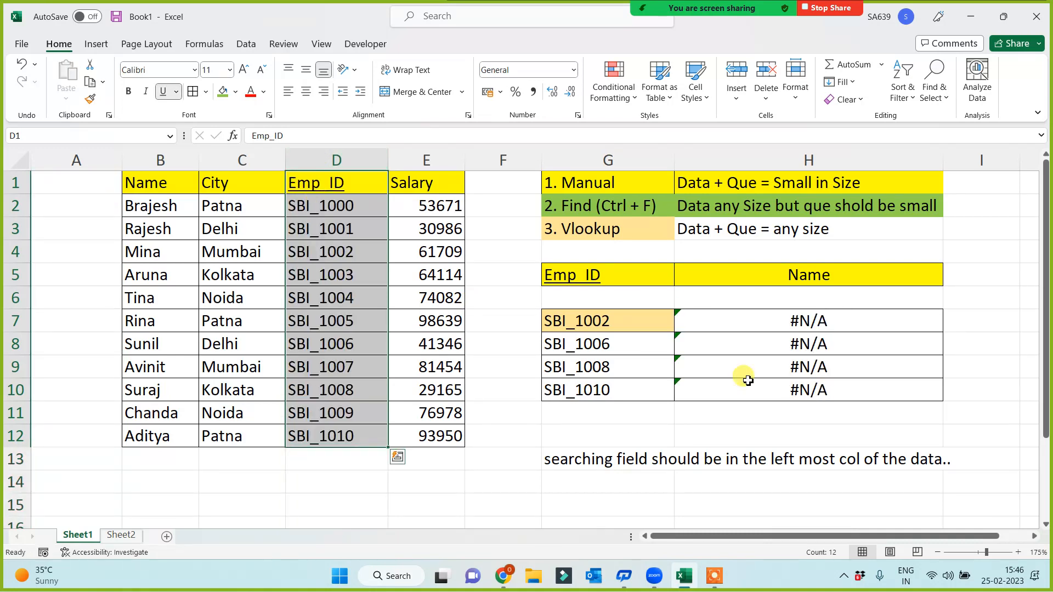
- Check the lookup results from H7 down, and undo the move of the Emp_ID column
left_click_drag(789, 313, 709, 419)
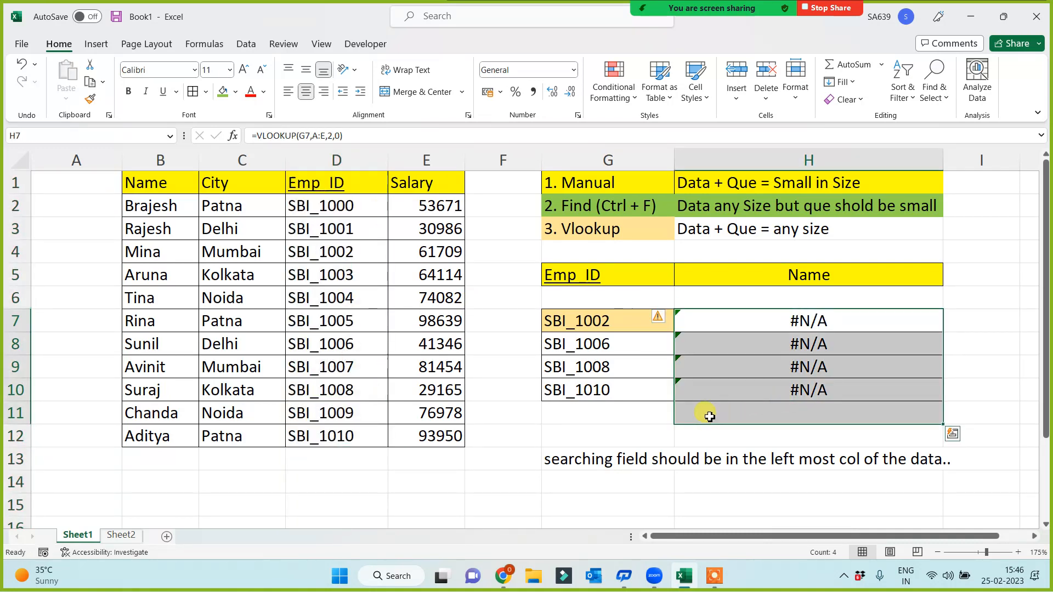
key("ctrl+z")
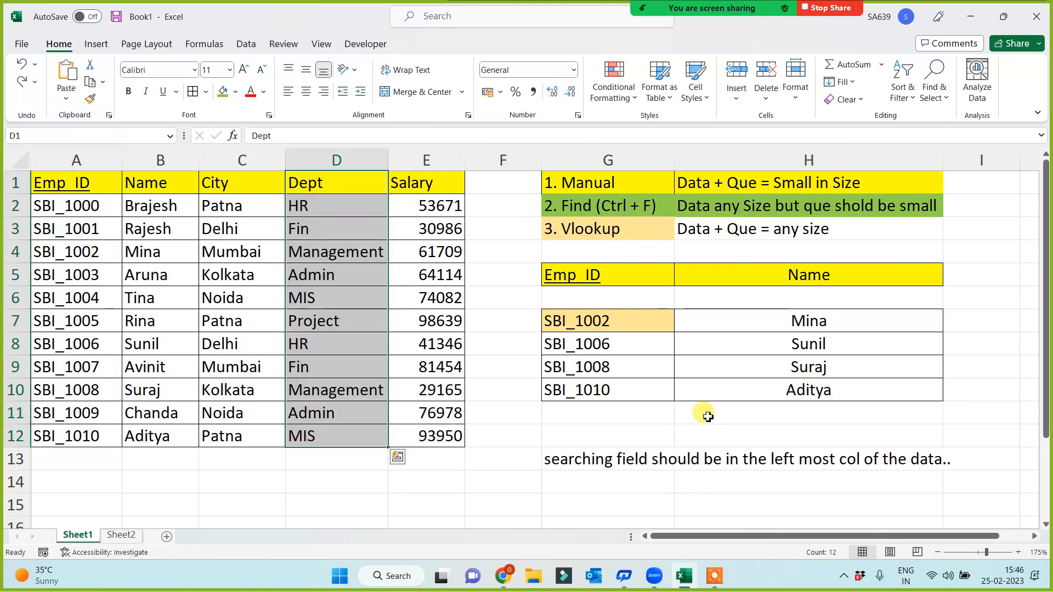
key("Escape")
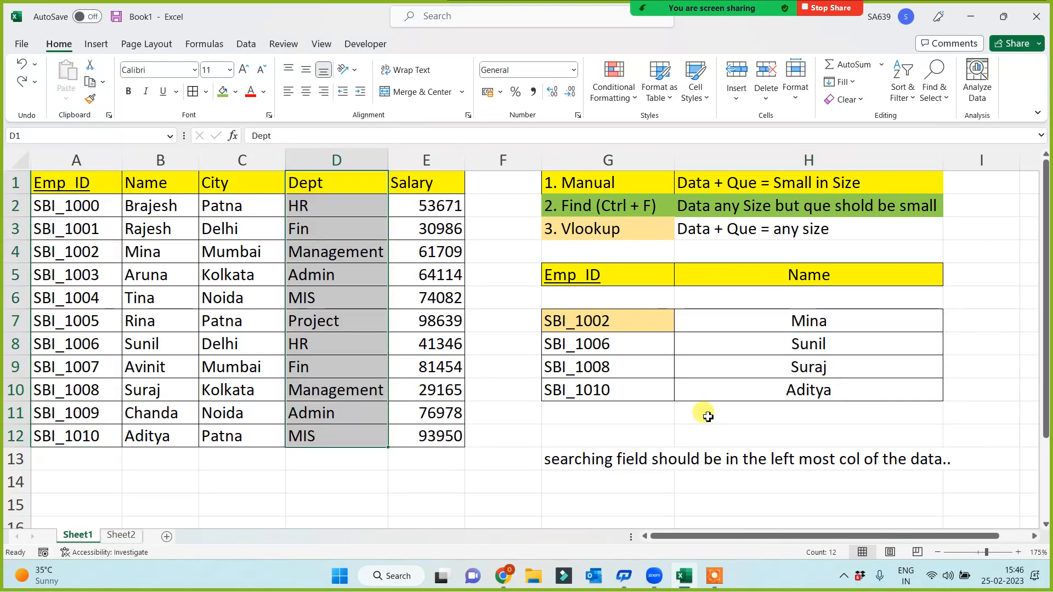
- Compare the Emp_ID column A1:A12 with the lookup IDs in G7:G10 by selecting each range
left_click(609, 467)
left_click(592, 476)
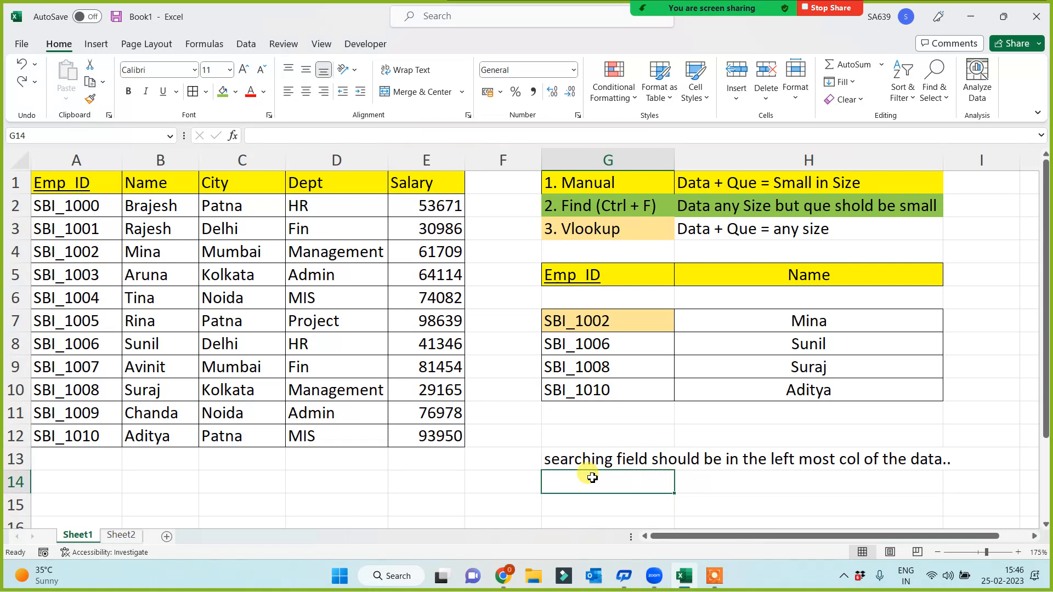
left_click_drag(76, 182, 45, 436)
left_click_drag(599, 319, 600, 387)
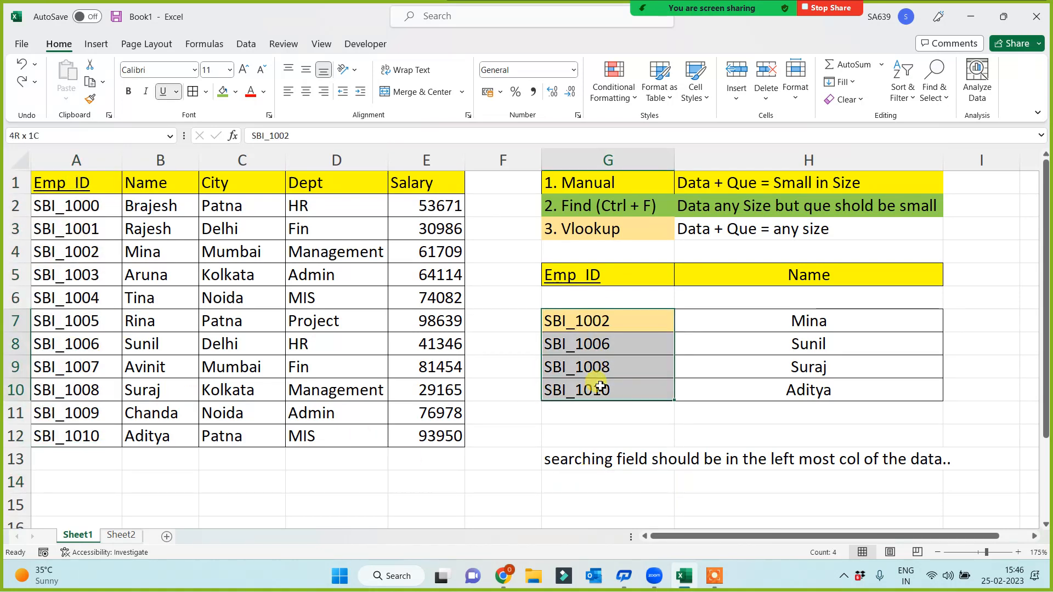
left_click_drag(50, 183, 47, 439)
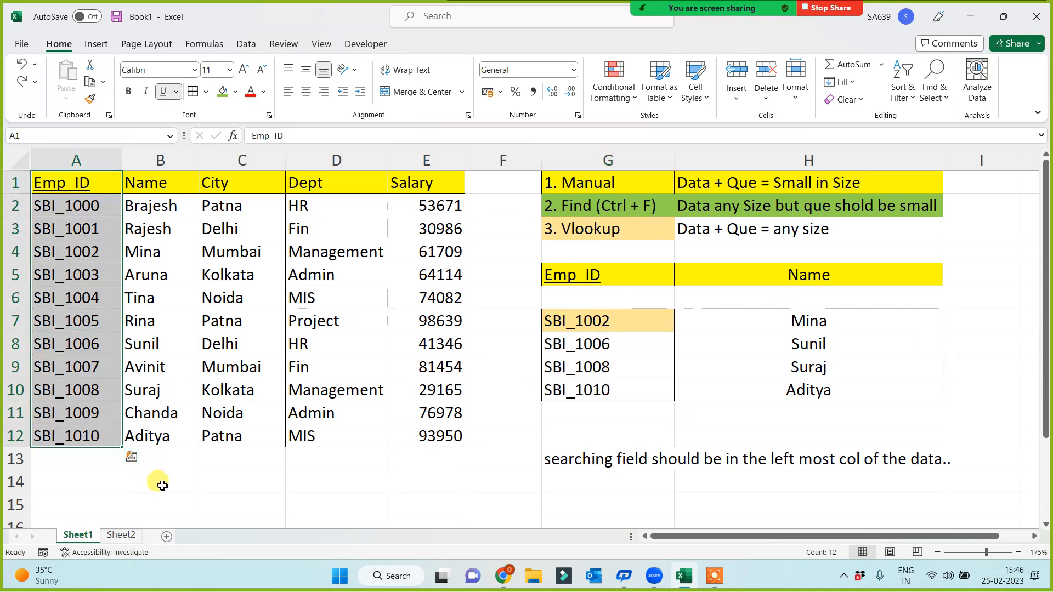
- Number the note rows by entering 1 in F13 and 2 in F14
left_click(576, 484)
left_click(504, 460)
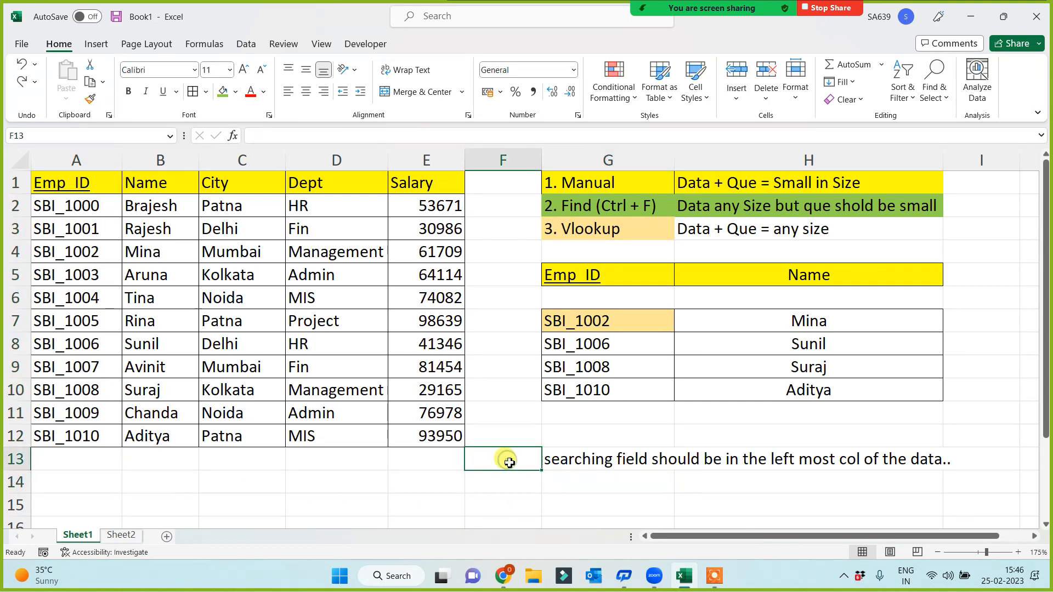
type("1")
key("Return")
type("2")
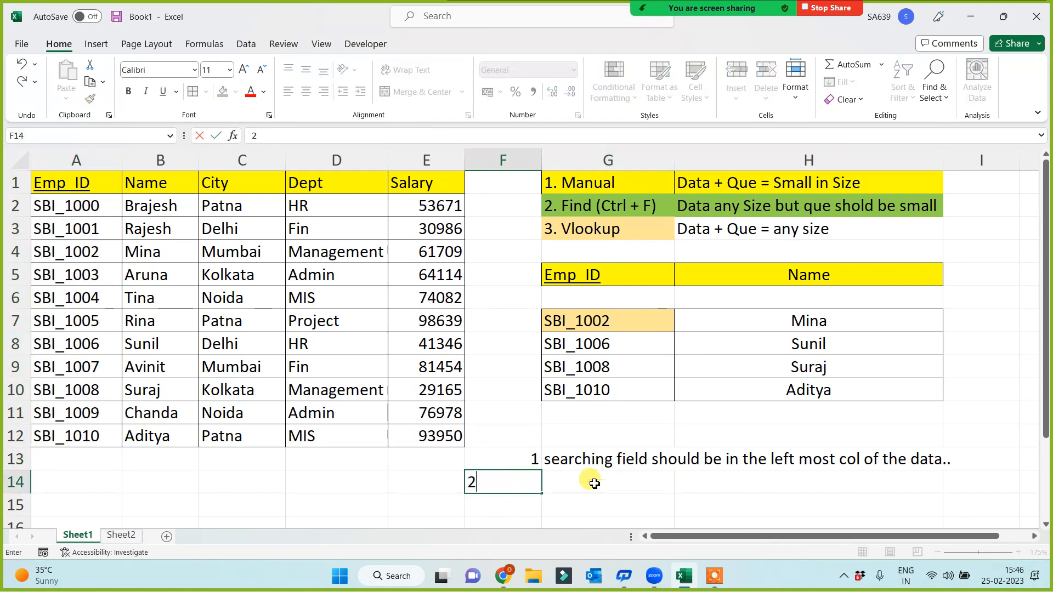
- Enter the second note, "searching field should be unique", in G14
left_click(593, 482)
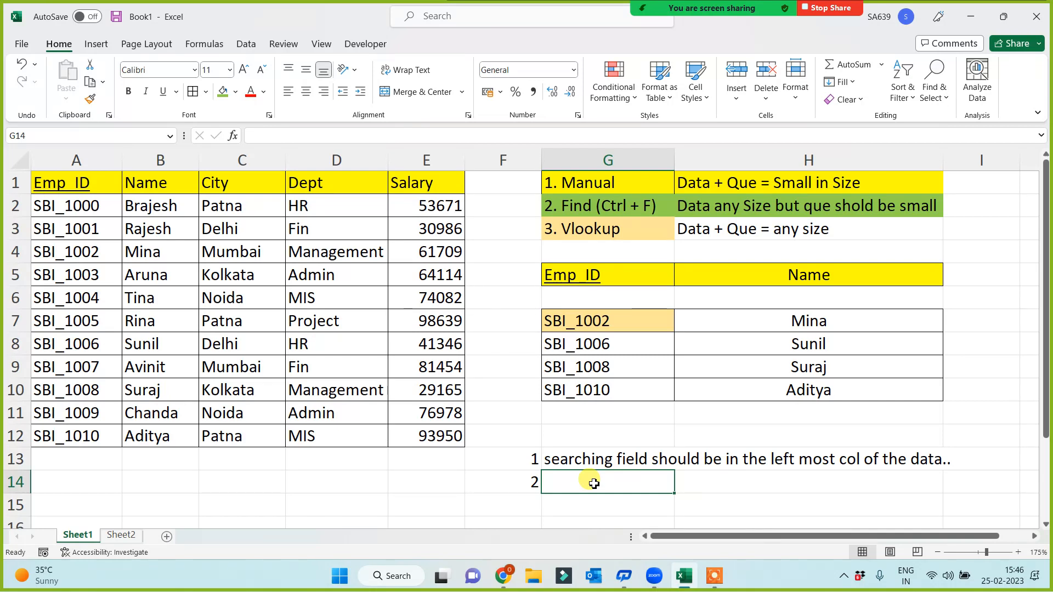
type("searchin")
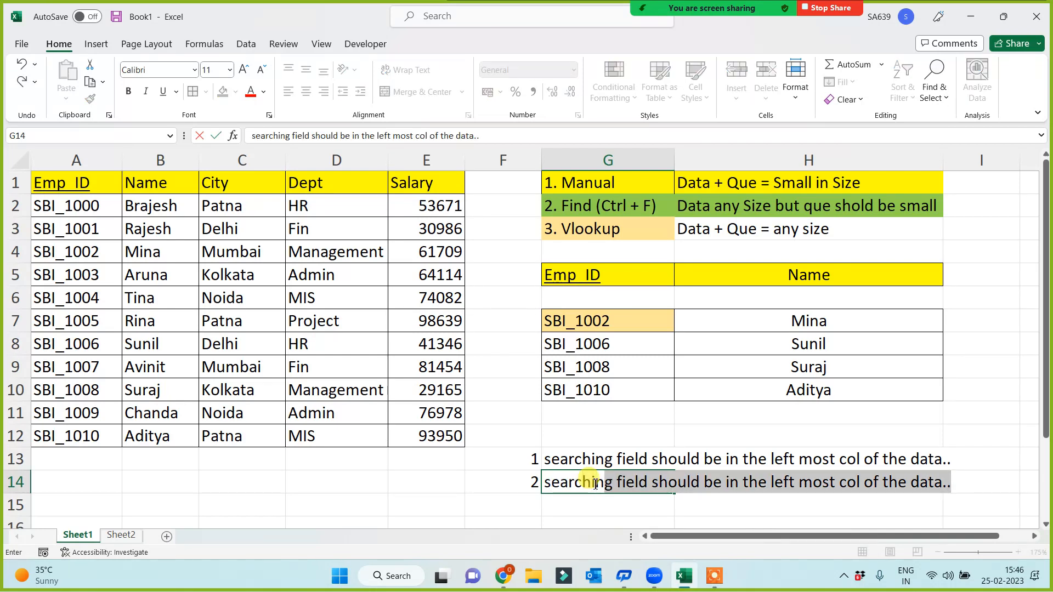
type("g field ")
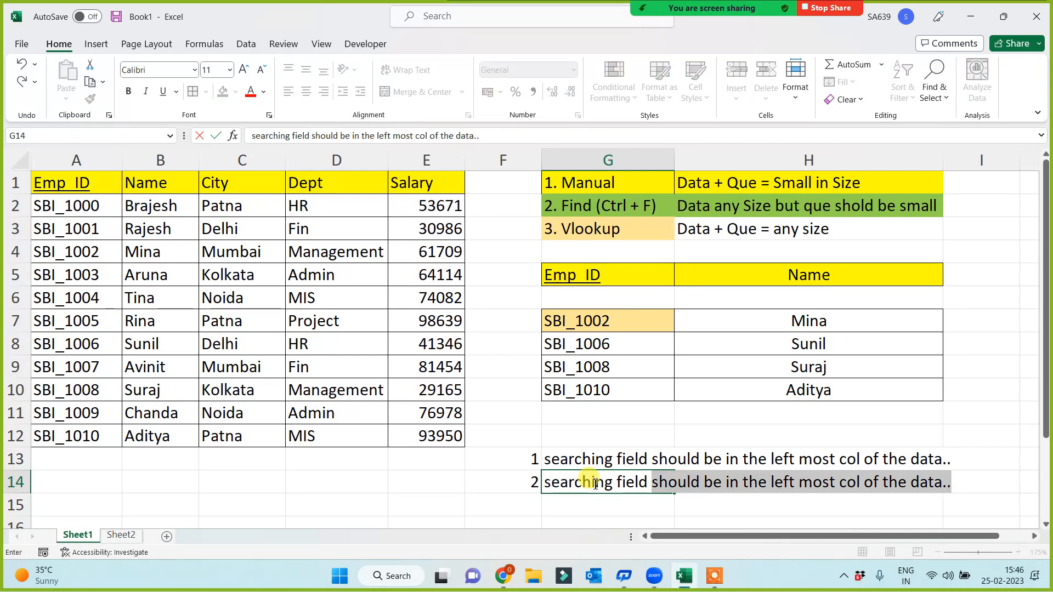
type("shold")
key("BackSpace")
key("BackSpace")
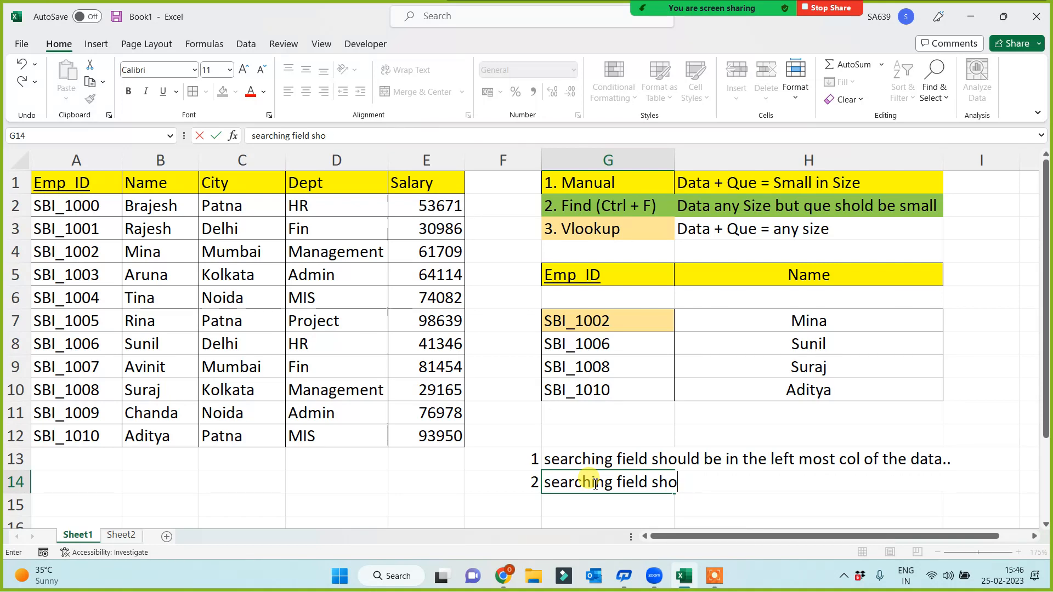
type("uld be uniqeue")
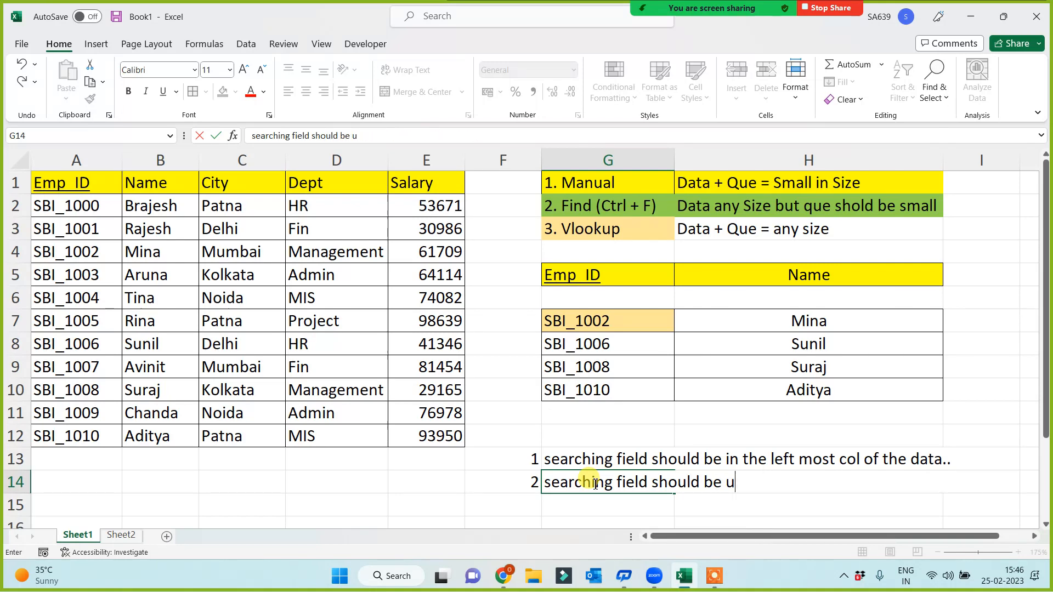
key("BackSpace")
key("BackSpace")
key("BackSpace")
type("ue")
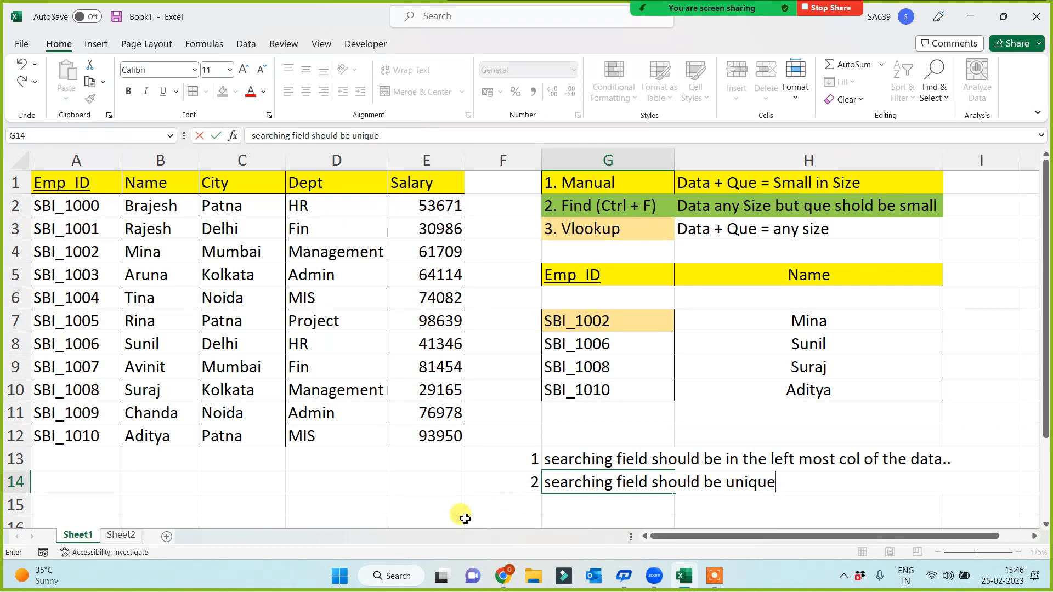
left_click(475, 498)
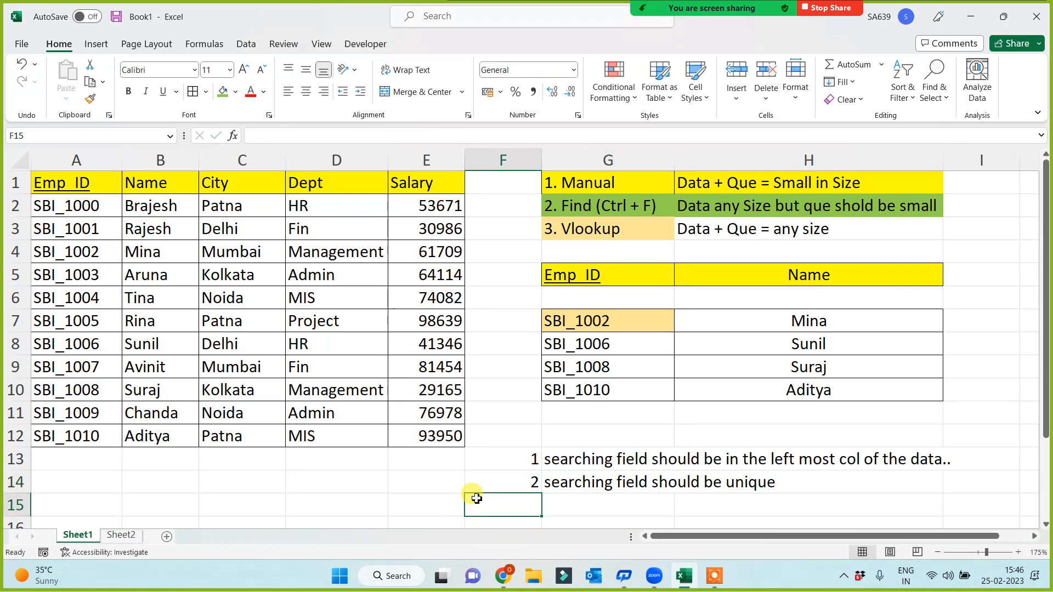
- Examine the Emp_ID values in A2:A12 for uniqueness, alongside the lookup rows G7:H10 and the record in row 2
left_click(79, 187)
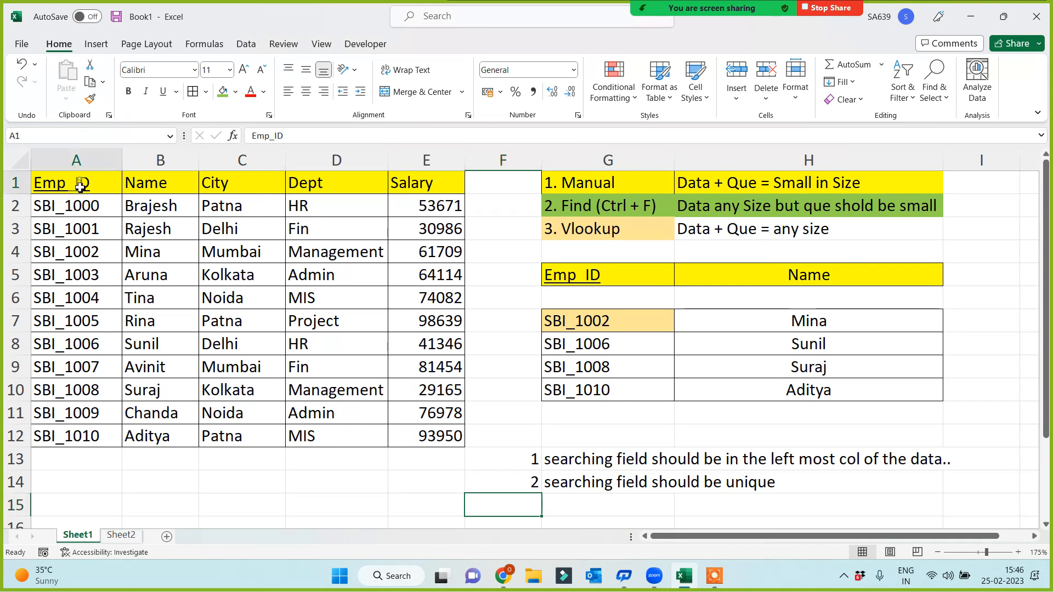
left_click_drag(79, 187, 52, 430)
left_click(69, 209)
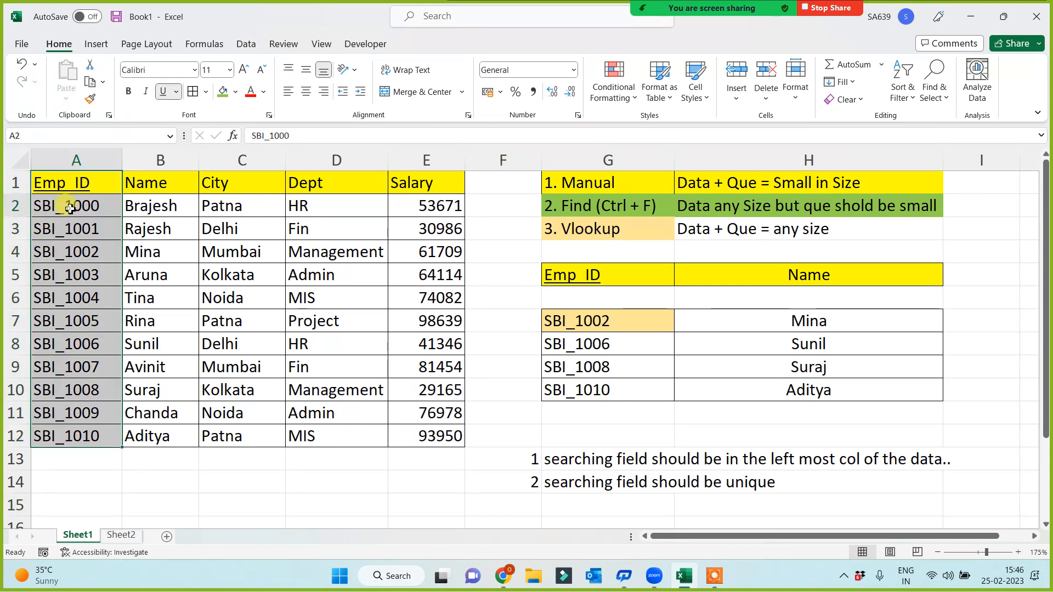
left_click(70, 252)
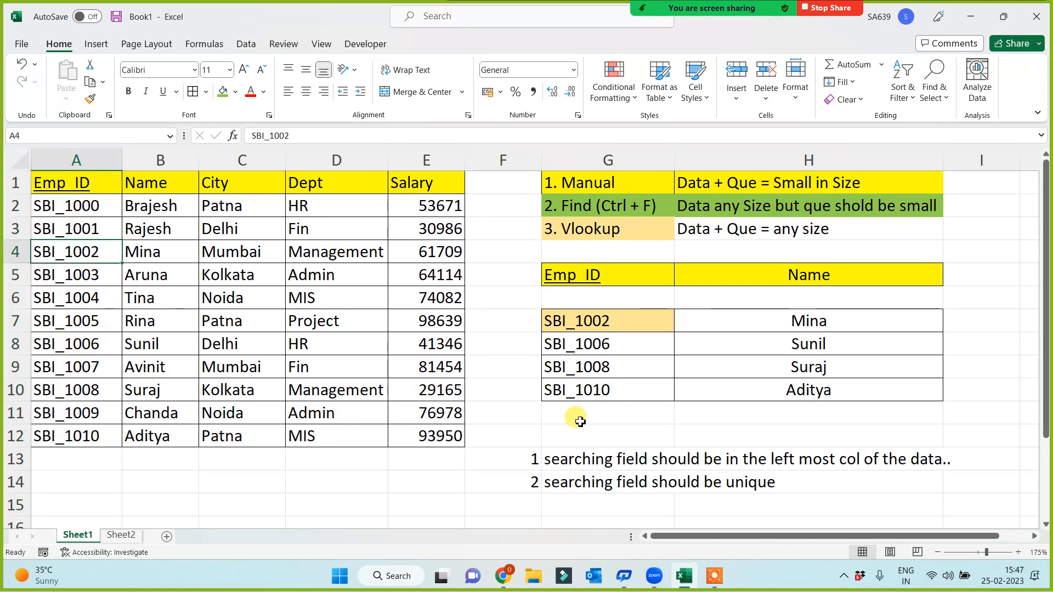
left_click_drag(575, 320, 855, 396)
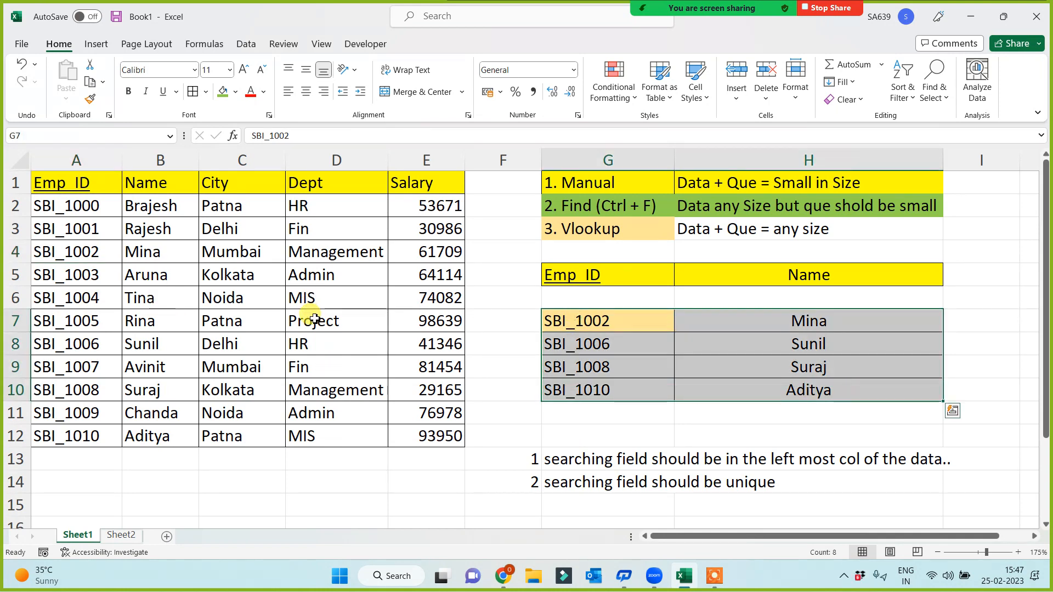
left_click(75, 160)
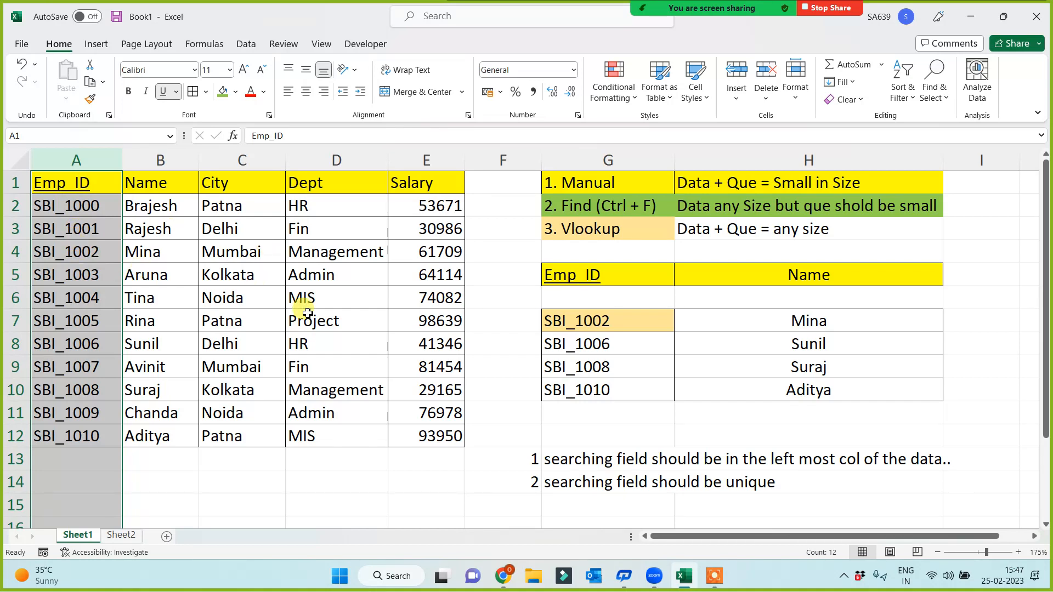
left_click_drag(95, 206, 76, 429)
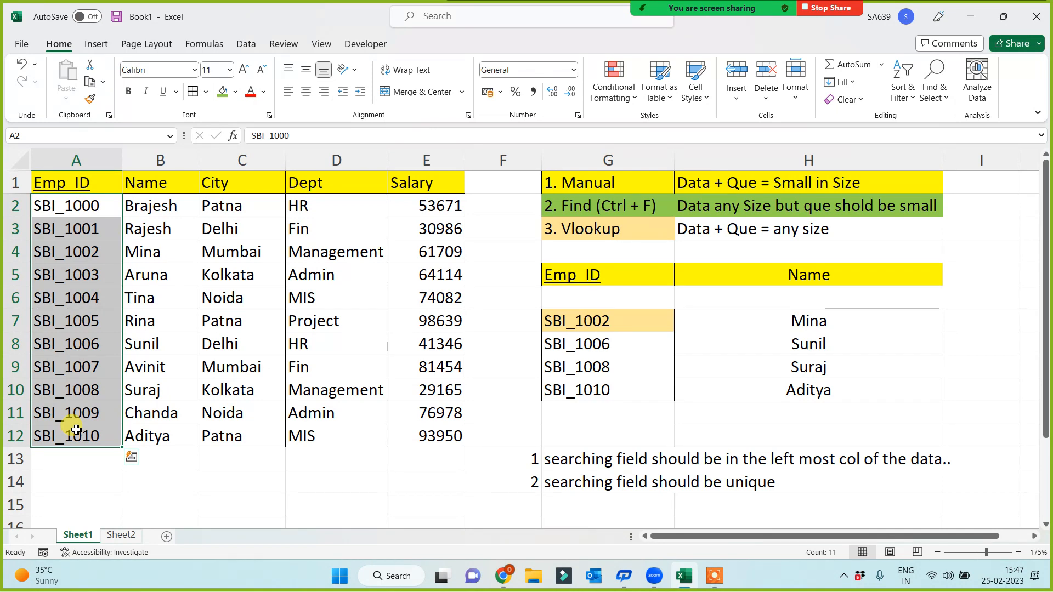
left_click_drag(77, 205, 86, 439)
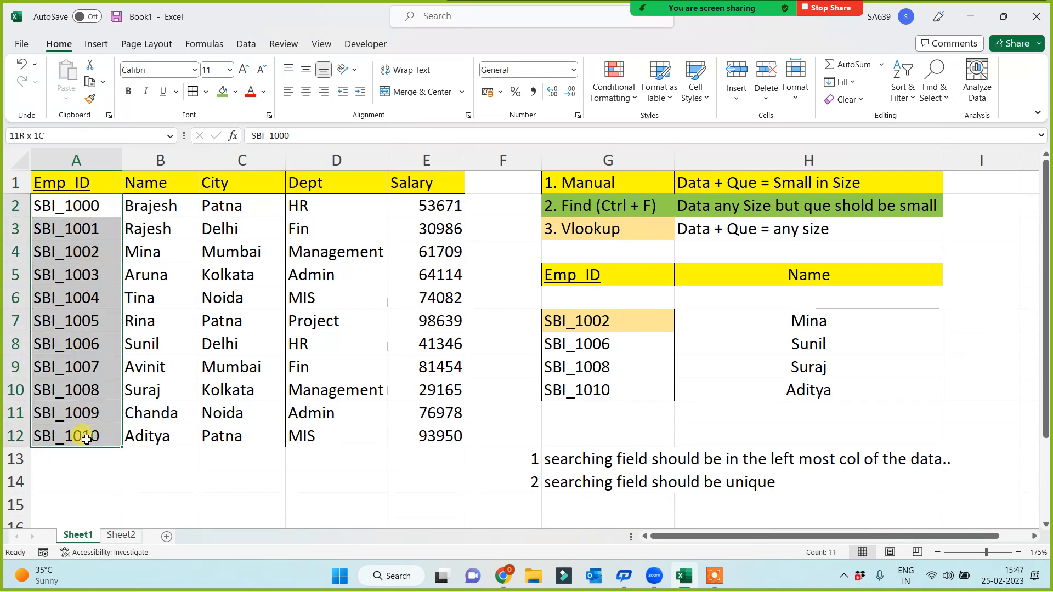
left_click(87, 211)
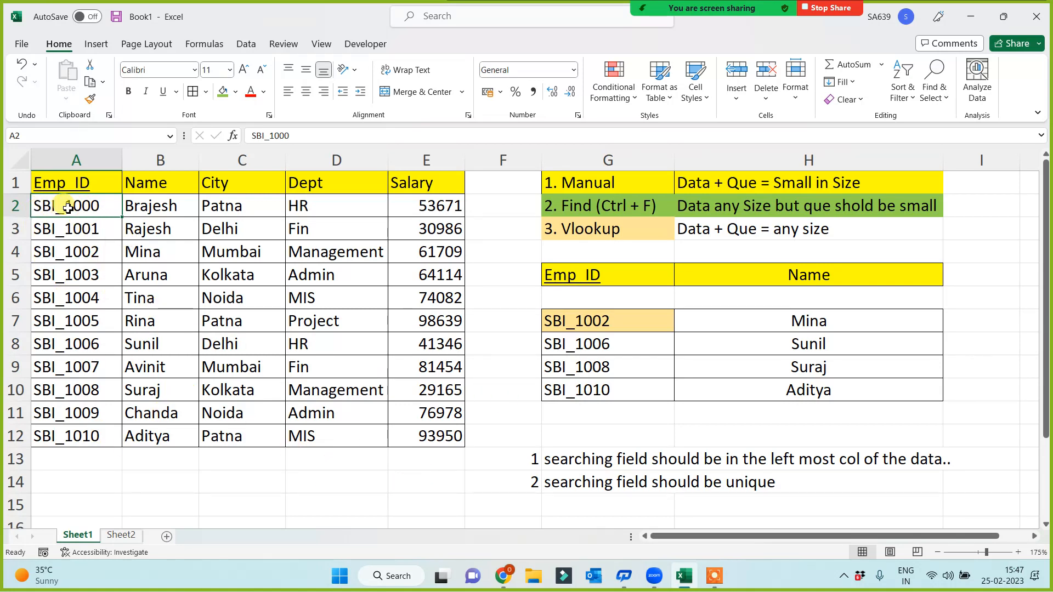
left_click(16, 206)
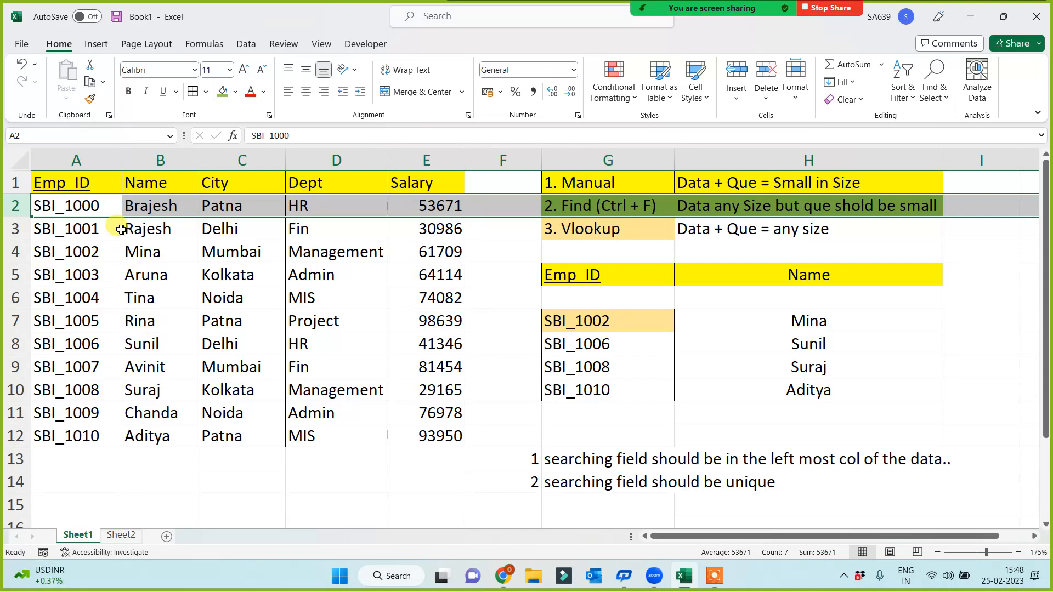
left_click(81, 158)
- Review the notes in G14 and G13 against the Emp_ID column
left_click(556, 481)
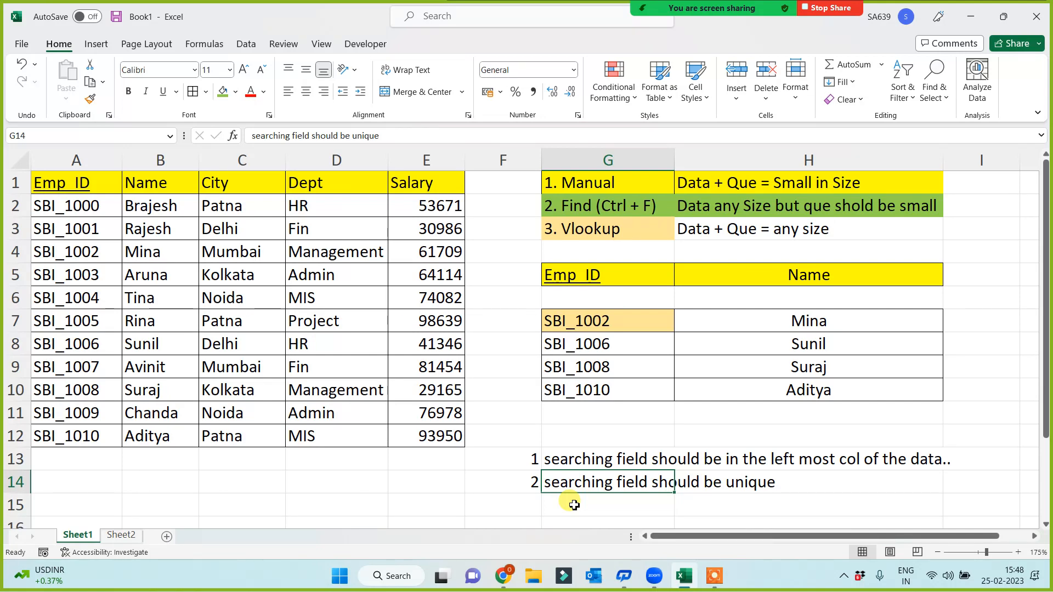
left_click(570, 453)
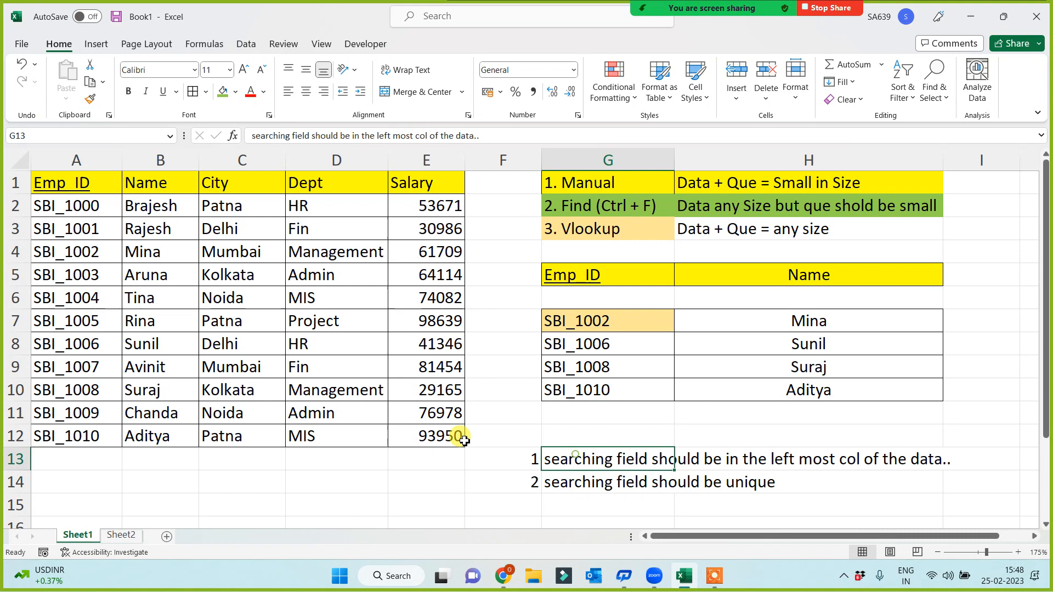
left_click(48, 156)
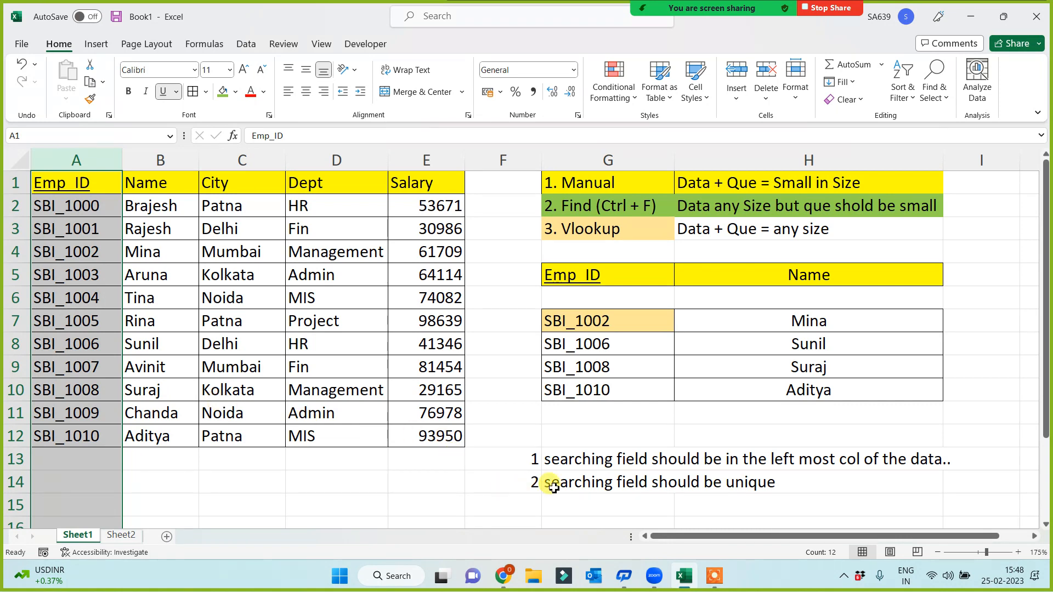
left_click(549, 482)
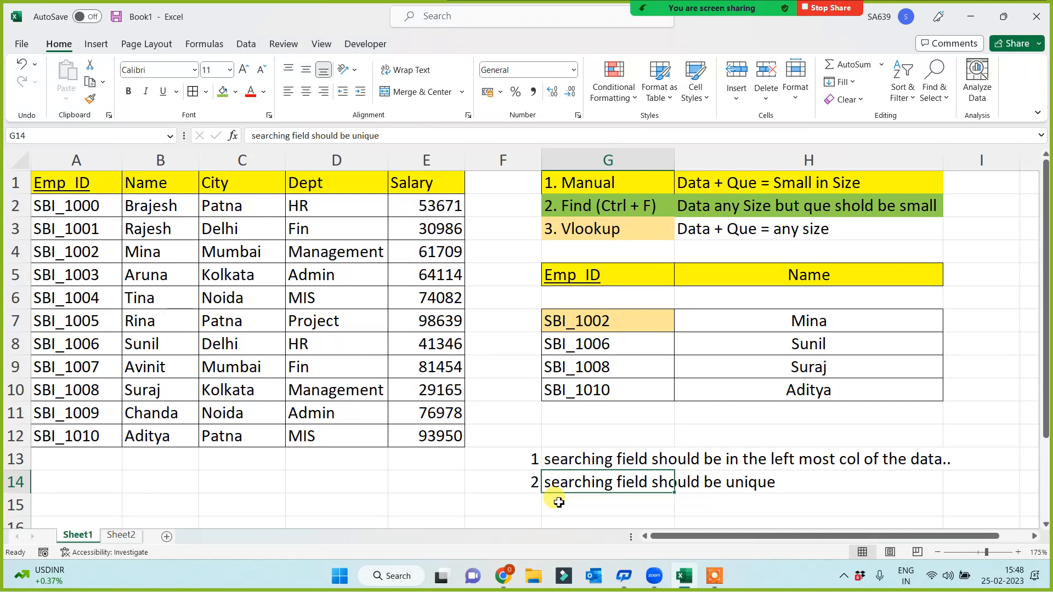
- Add the third note by entering 3 in F15 and "use of $ (use of cell ref)" in G15
left_click(534, 503)
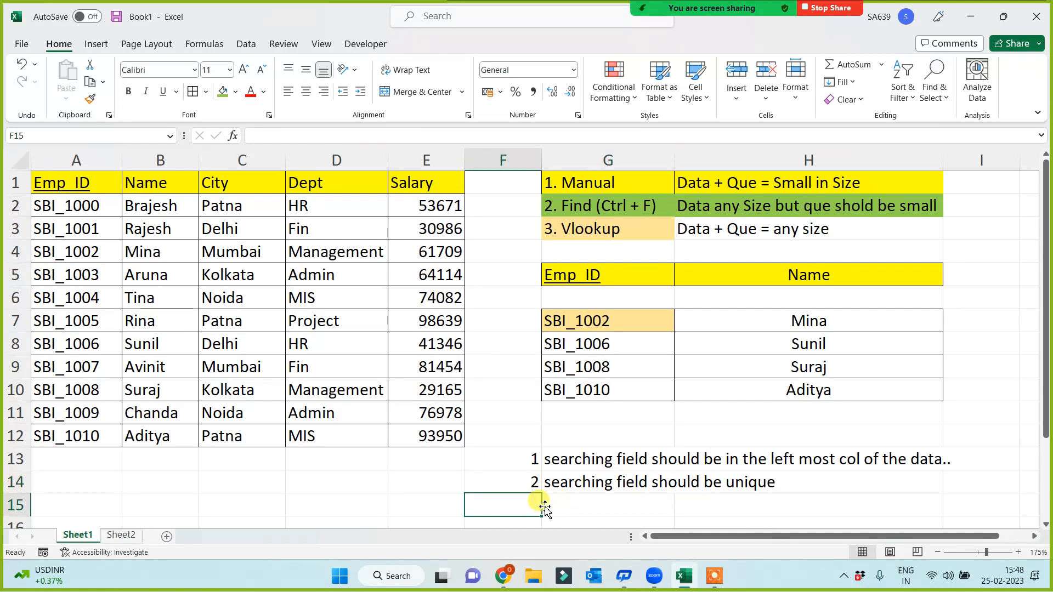
type("3")
left_click(562, 504)
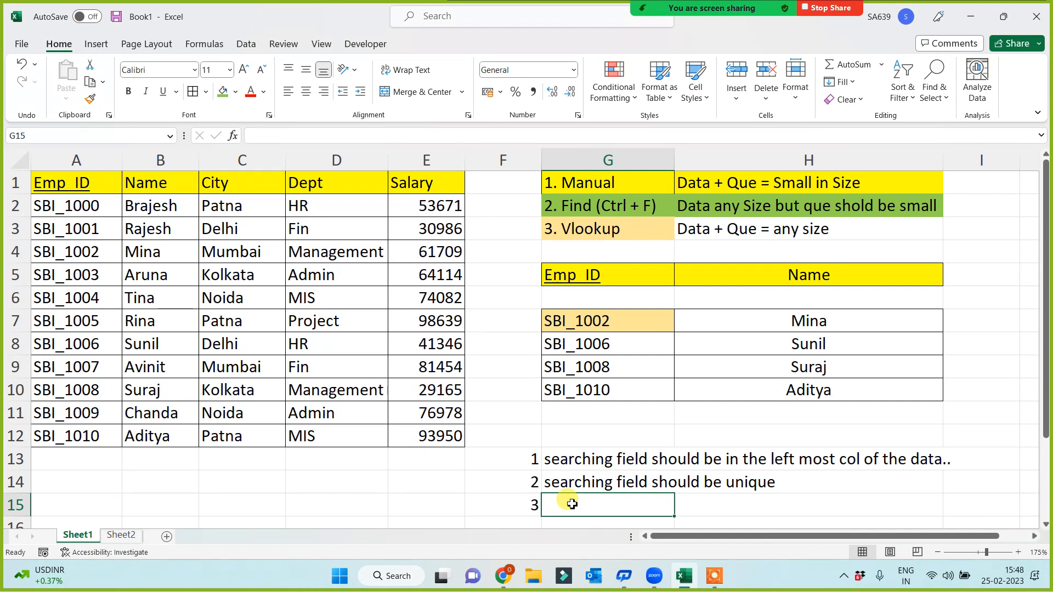
type("use of")
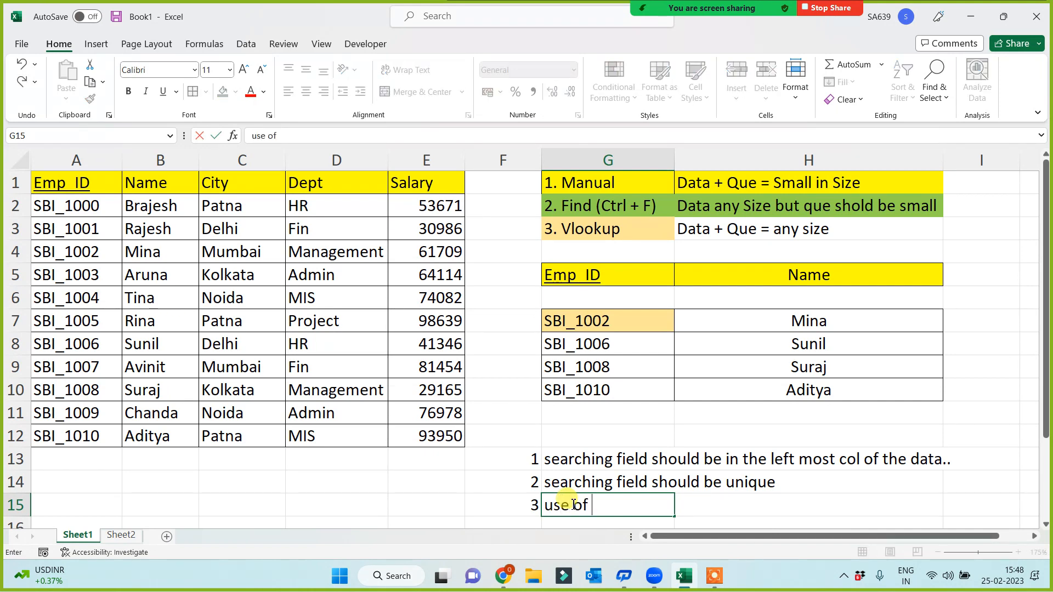
type(" $ (use of cell ref)")
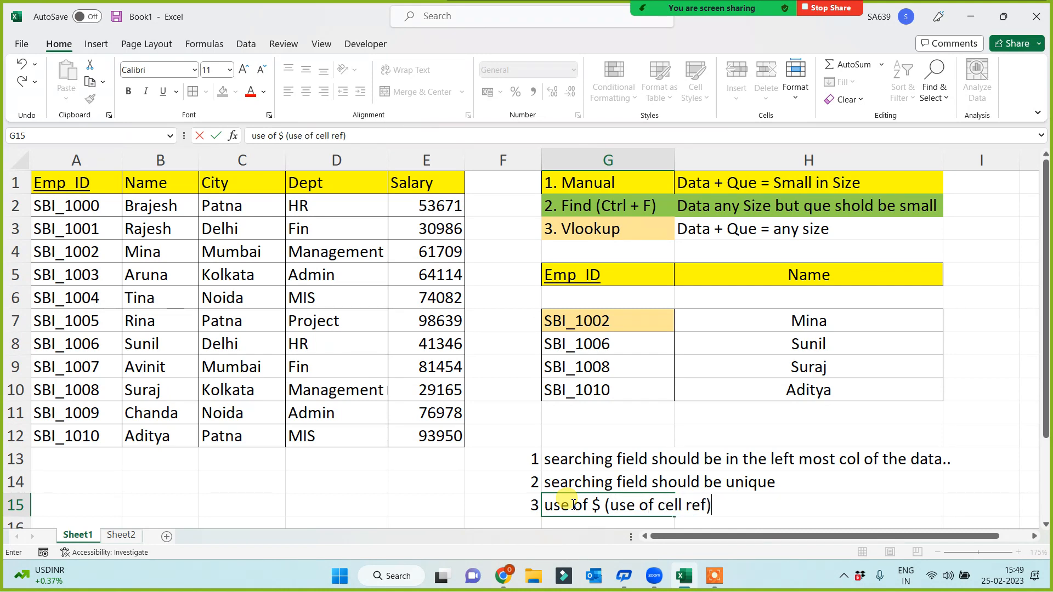
key("Return")
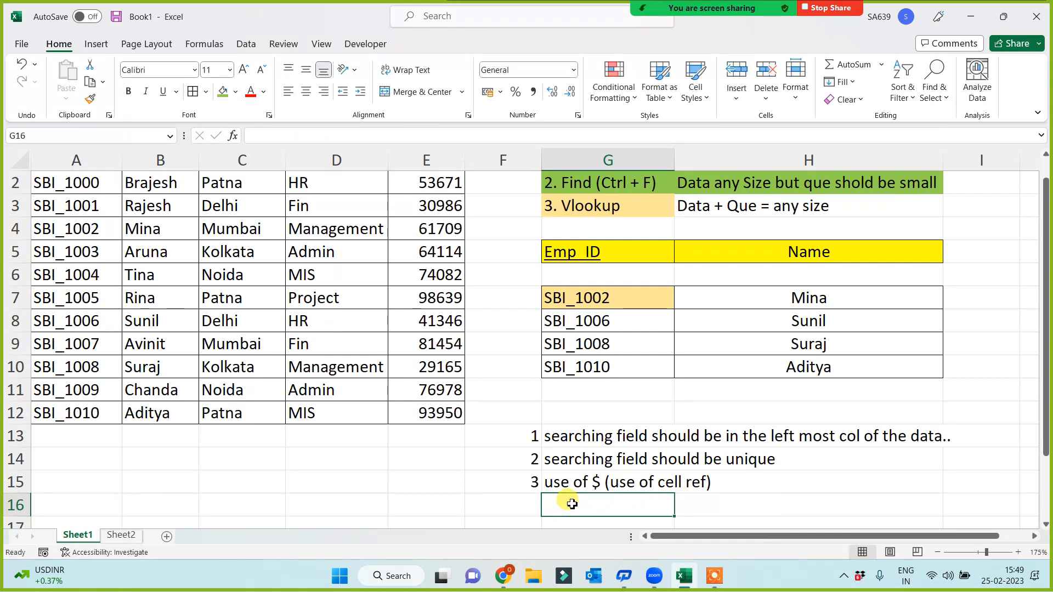
- Inspect the VLOOKUP formula in H7, and trace the source table A1:E12 and the shifted block A4:E15 by selecting them
left_click(767, 296)
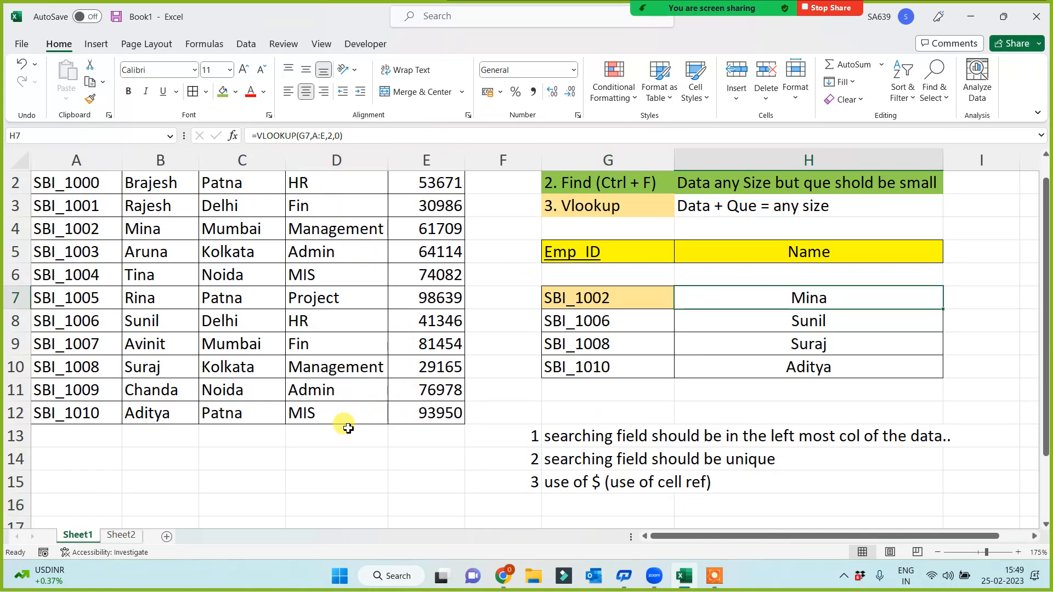
scroll(346, 425, "up", 1)
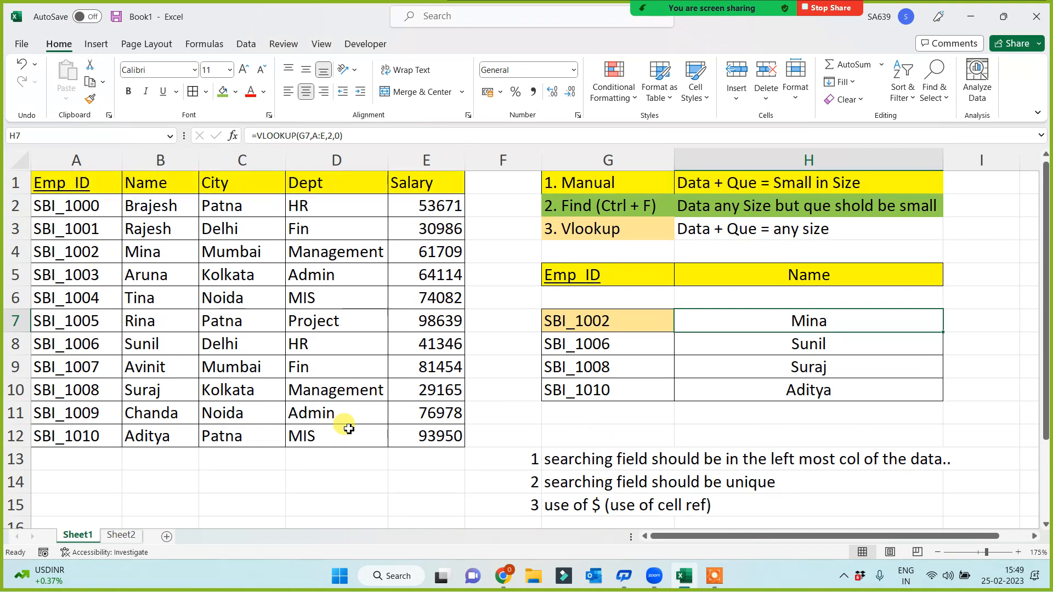
left_click_drag(79, 185, 429, 433)
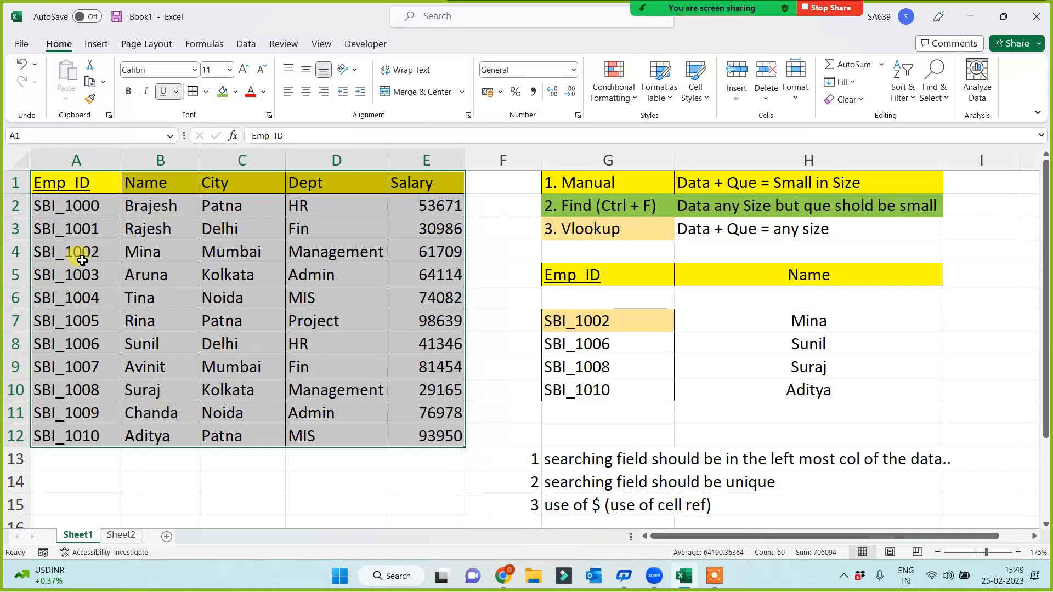
left_click_drag(77, 252, 451, 499)
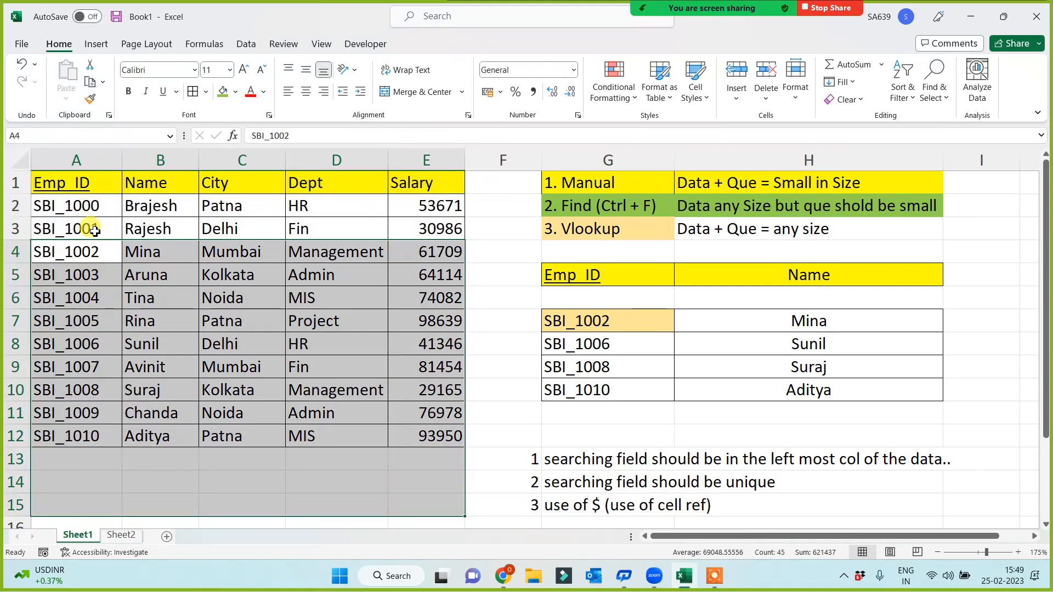
left_click_drag(74, 326, 451, 510)
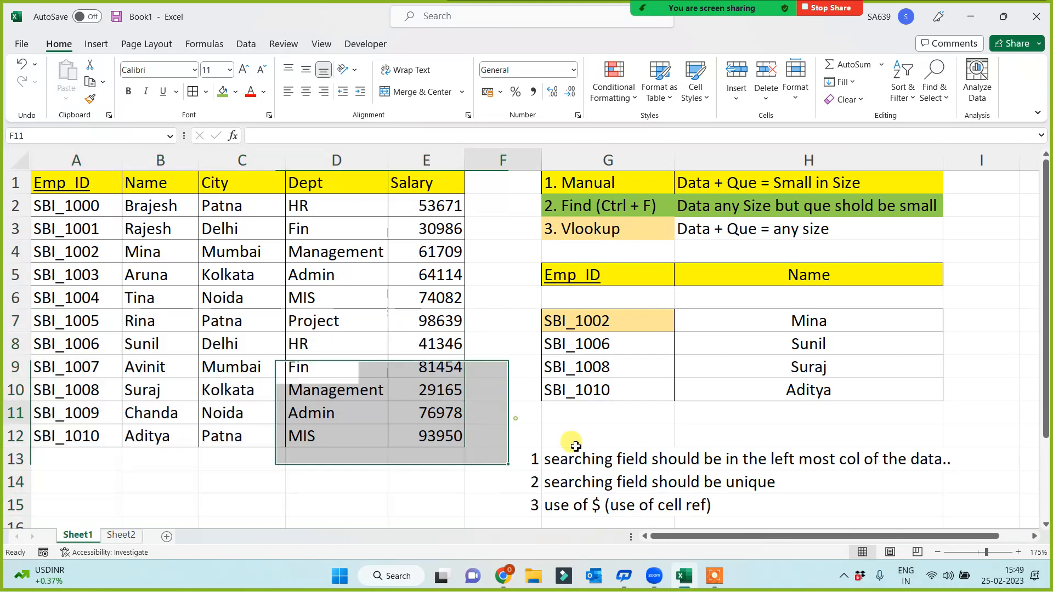
- Review the three notes from G13 down, and highlight the whole Emp_ID column
left_click_drag(576, 460, 595, 515)
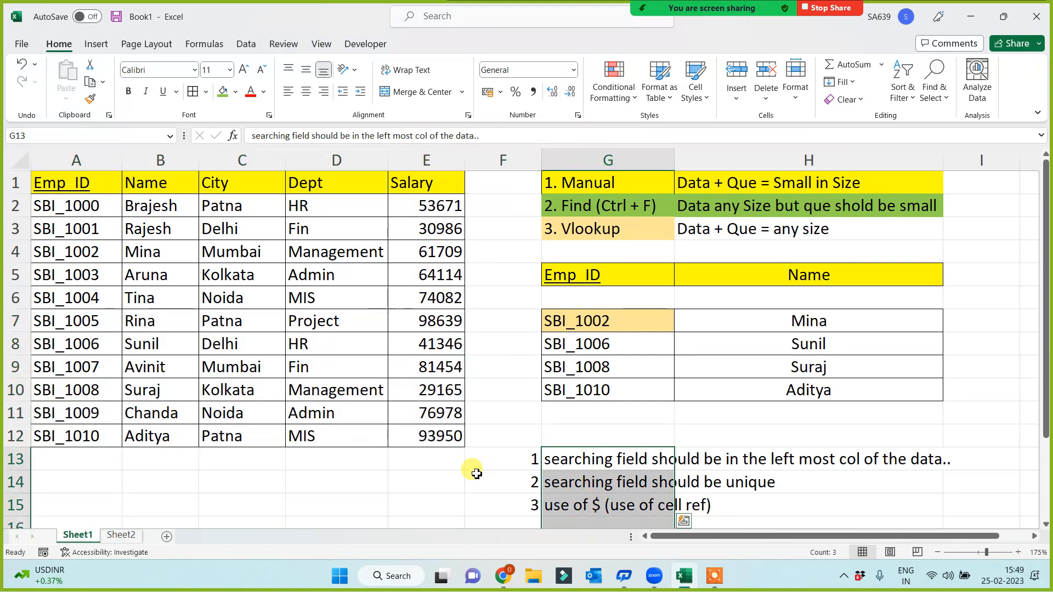
left_click(491, 486)
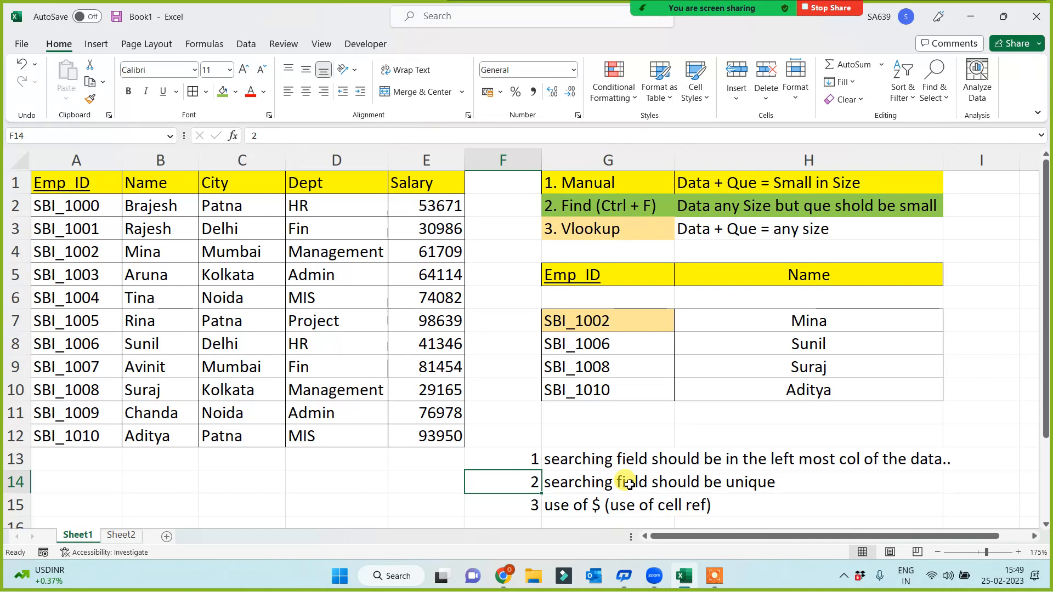
left_click(76, 160)
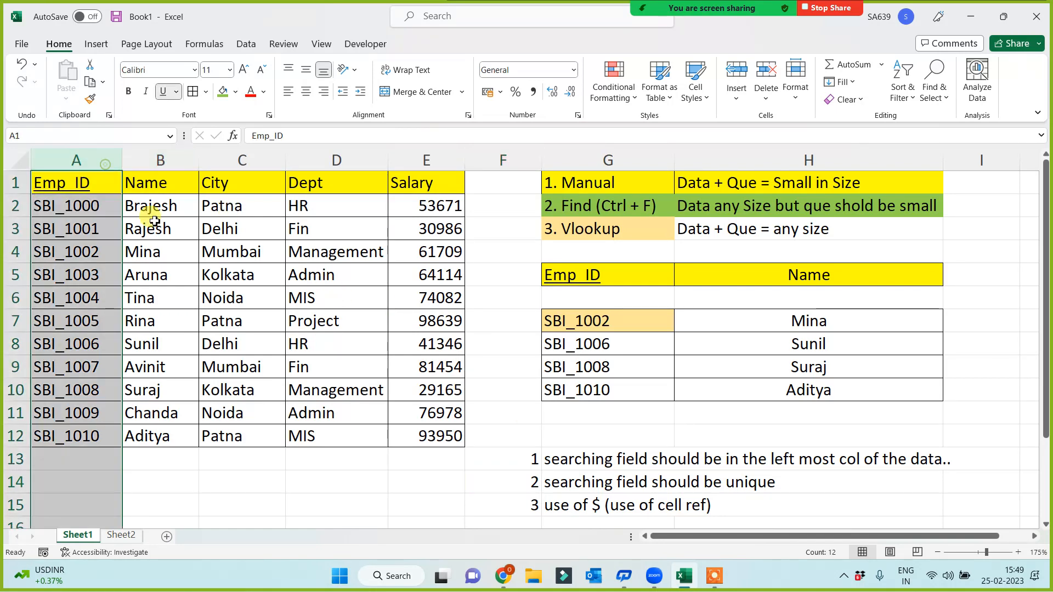
- Review the three numbered notes in F13:G15 against the Emp_ID column and the source data columns A to E
left_click(389, 473)
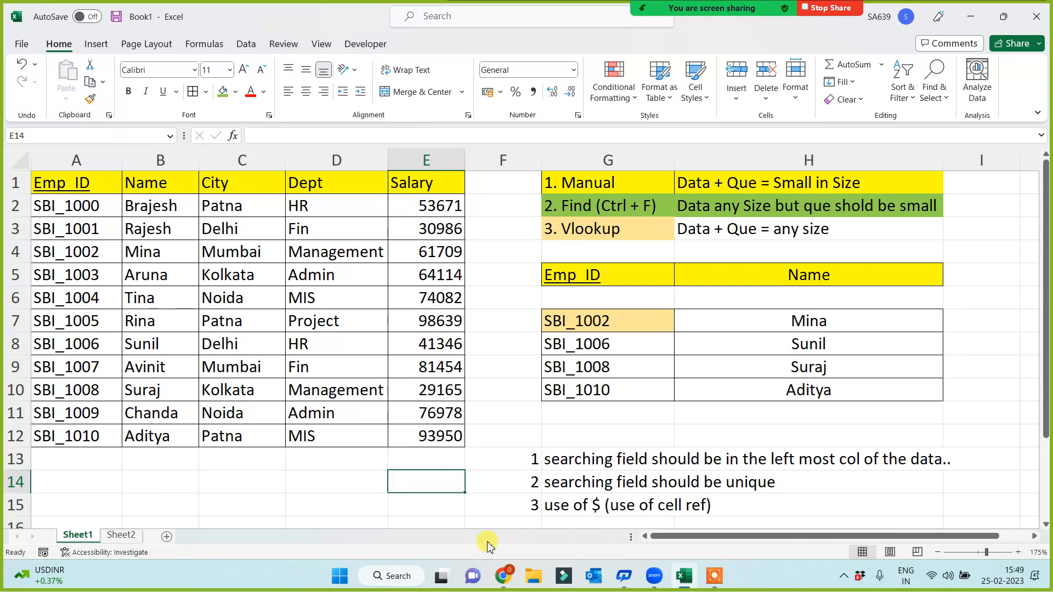
left_click_drag(549, 459, 571, 503)
left_click(494, 496)
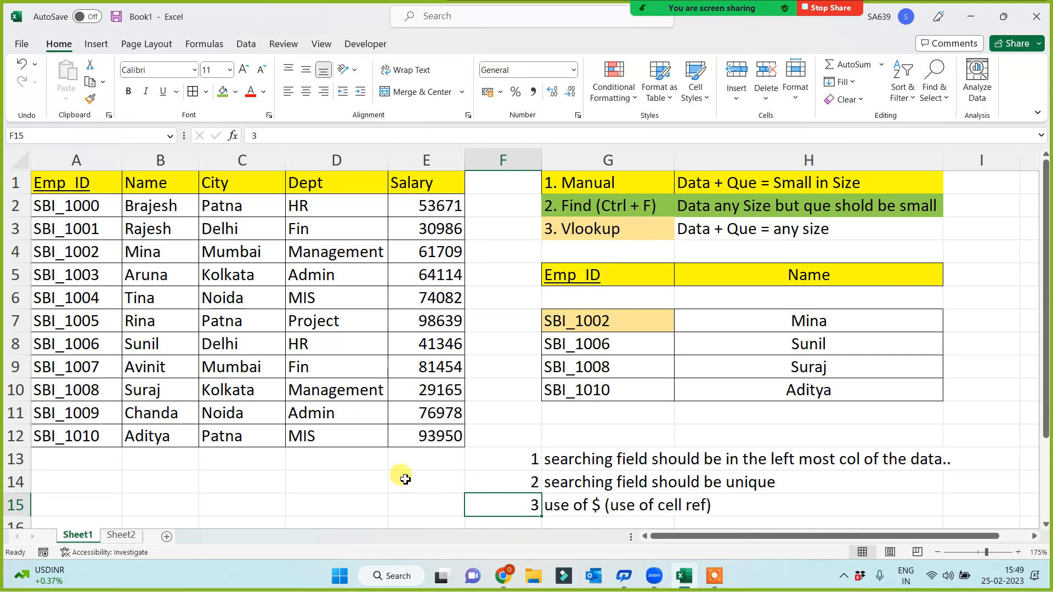
left_click_drag(618, 463, 604, 502)
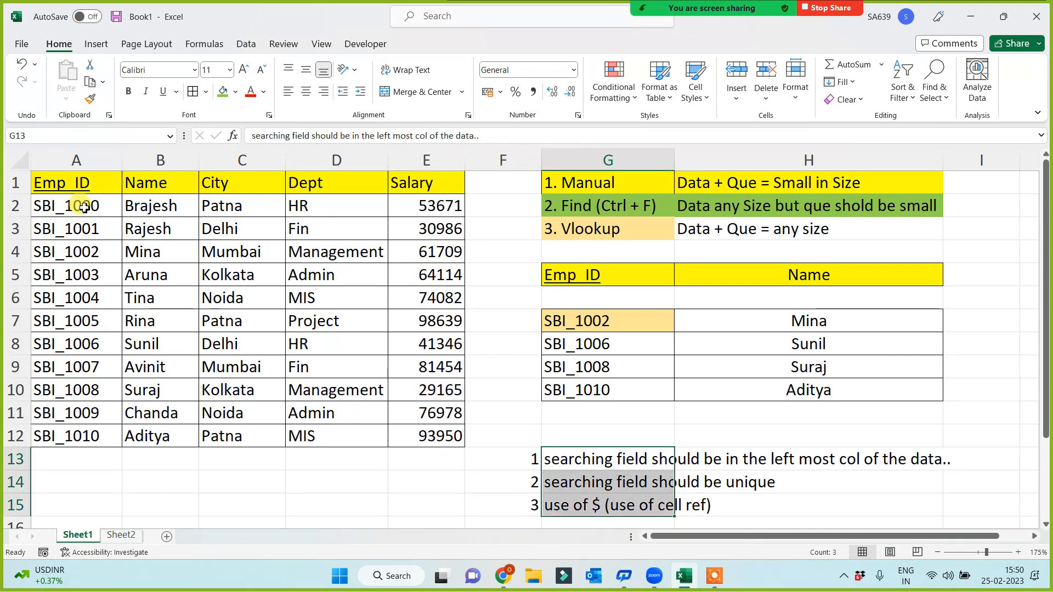
left_click_drag(82, 206, 82, 404)
left_click(242, 479)
left_click(105, 161)
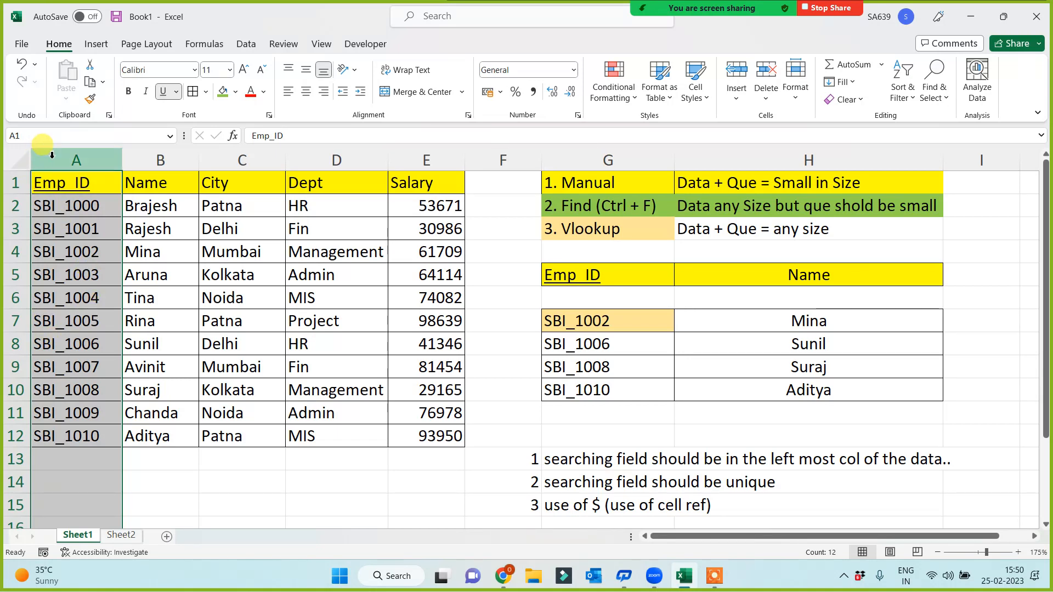
left_click_drag(55, 160, 415, 185)
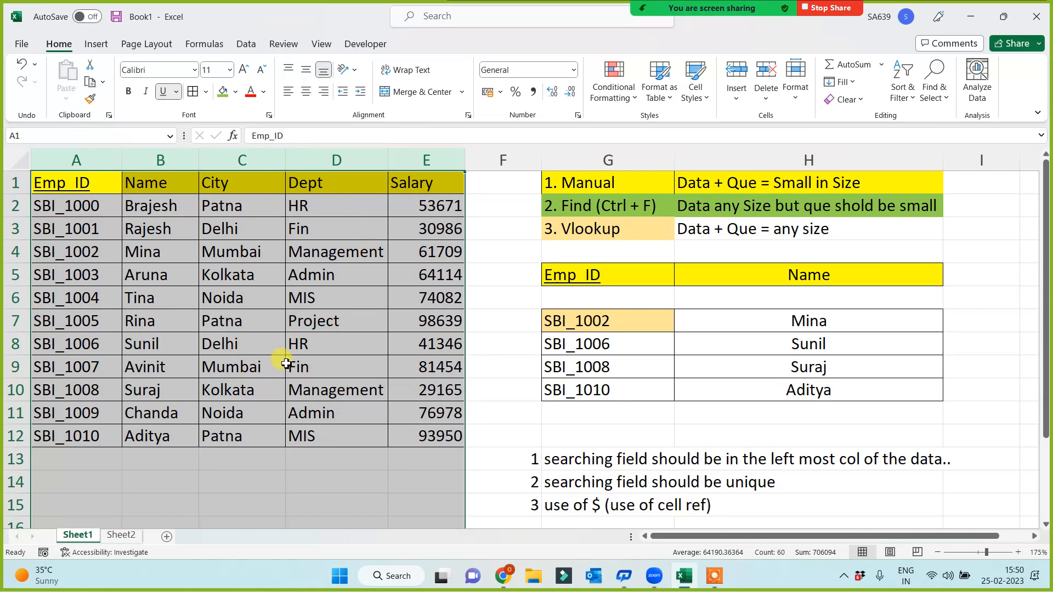
left_click(293, 492)
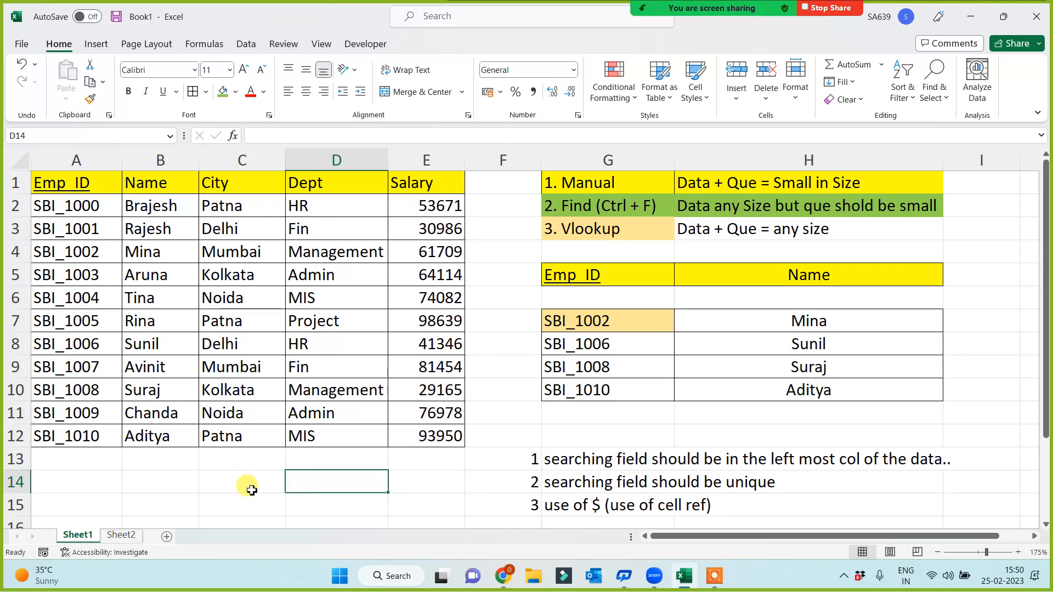
- Copy range A1:H12 from Sheet2 into a new worksheet, starting at cell A1
left_click(120, 536)
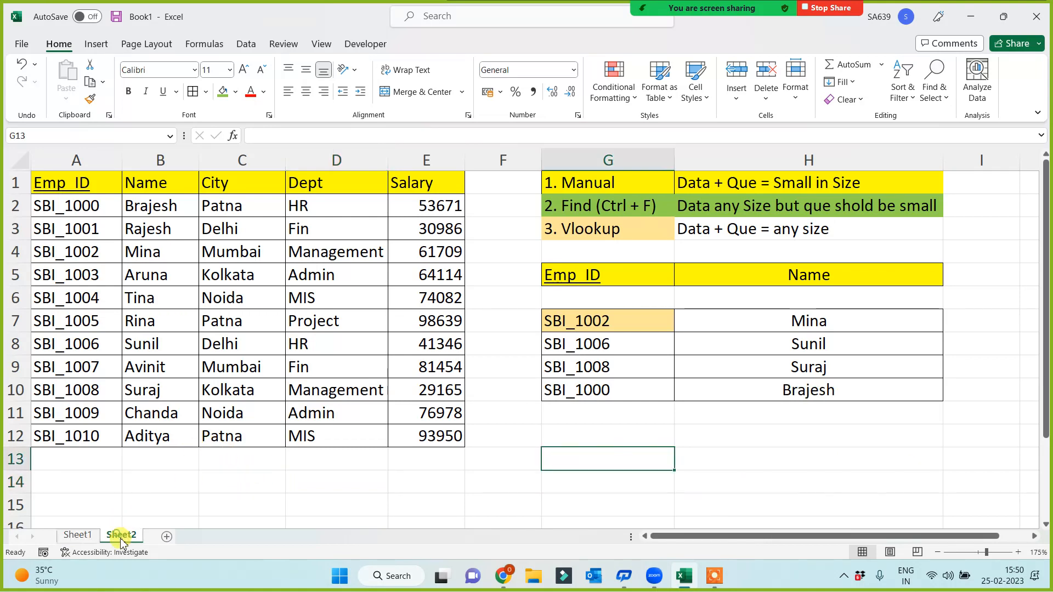
left_click_drag(67, 189, 776, 445)
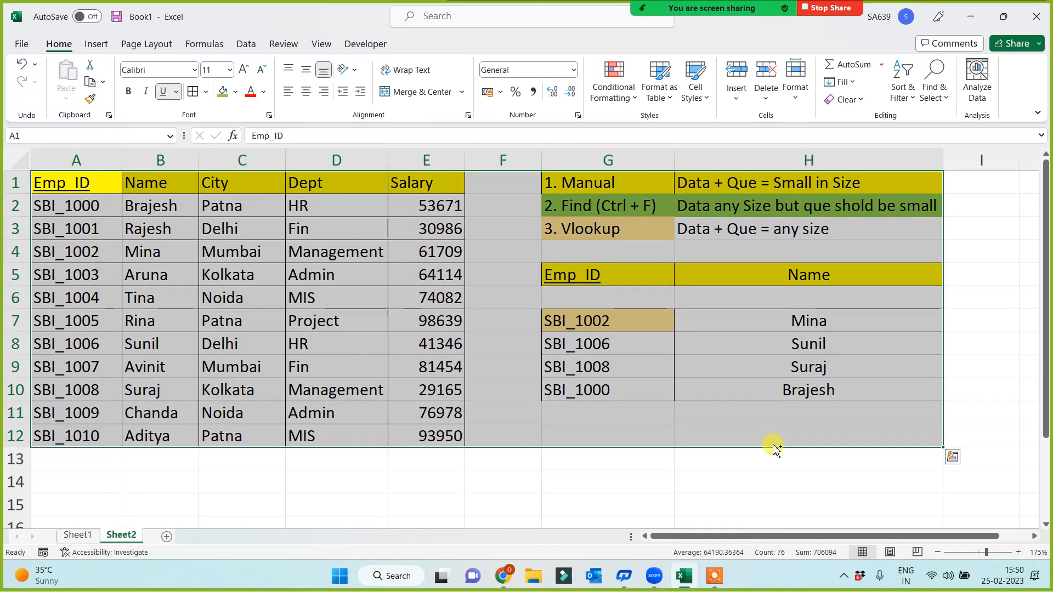
key("ctrl+c")
left_click(167, 536)
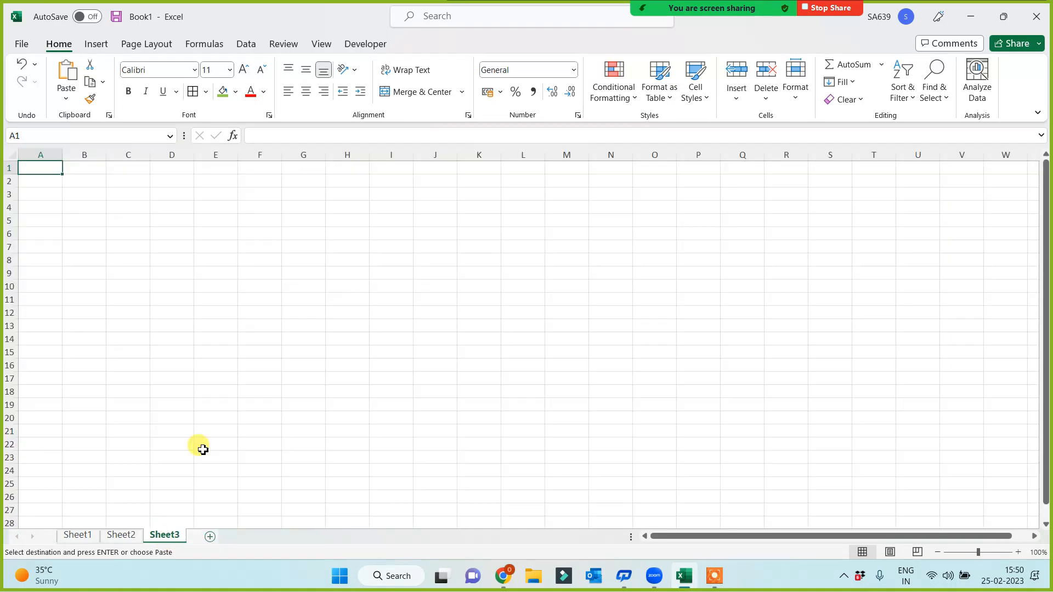
key("ctrl+v")
scroll(336, 470, "up", 5)
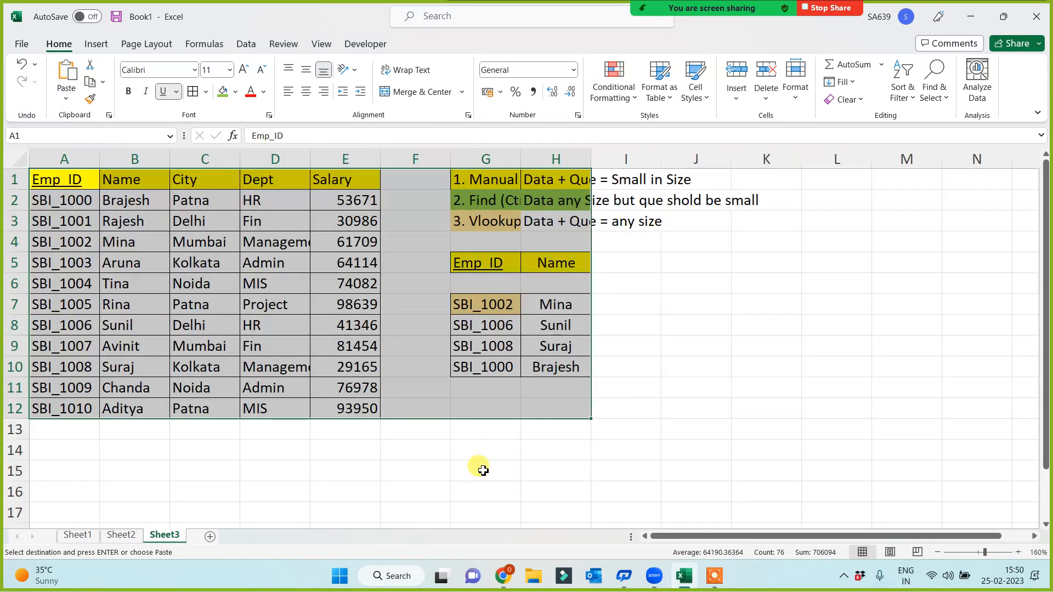
scroll(510, 467, "up", 1)
left_click(561, 461)
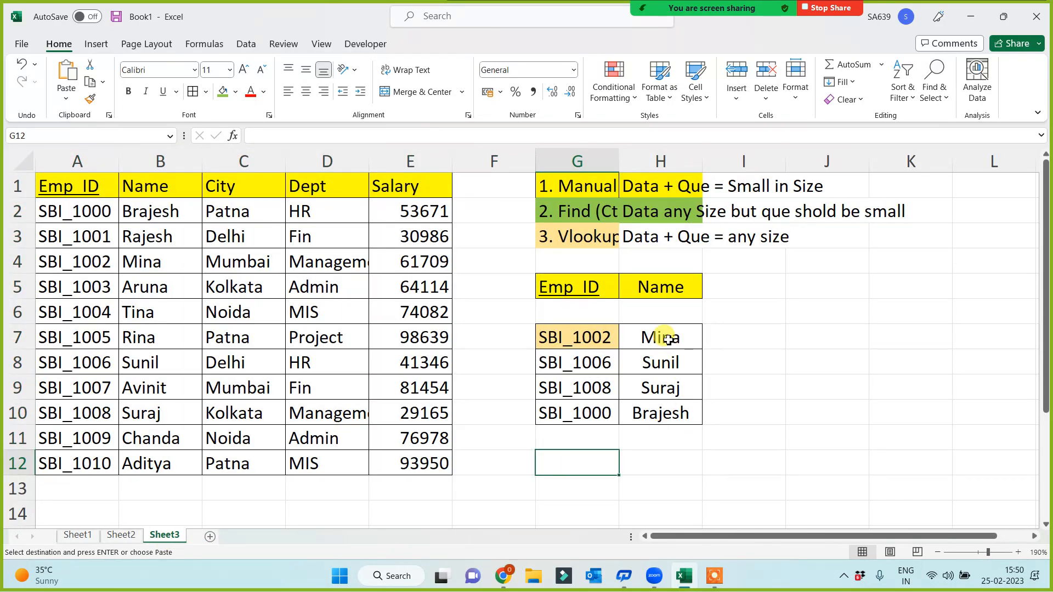
- Delete columns A to F with the source data from Sheet3, and autofit the width of the new column A
left_click_drag(665, 336, 666, 430)
left_click(602, 470)
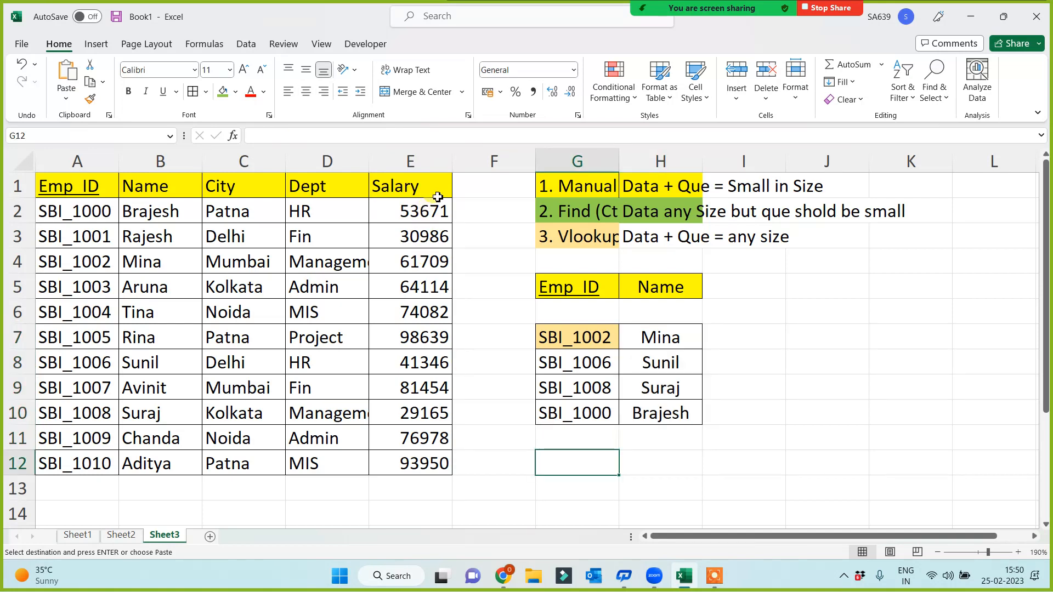
left_click_drag(468, 164, 78, 179)
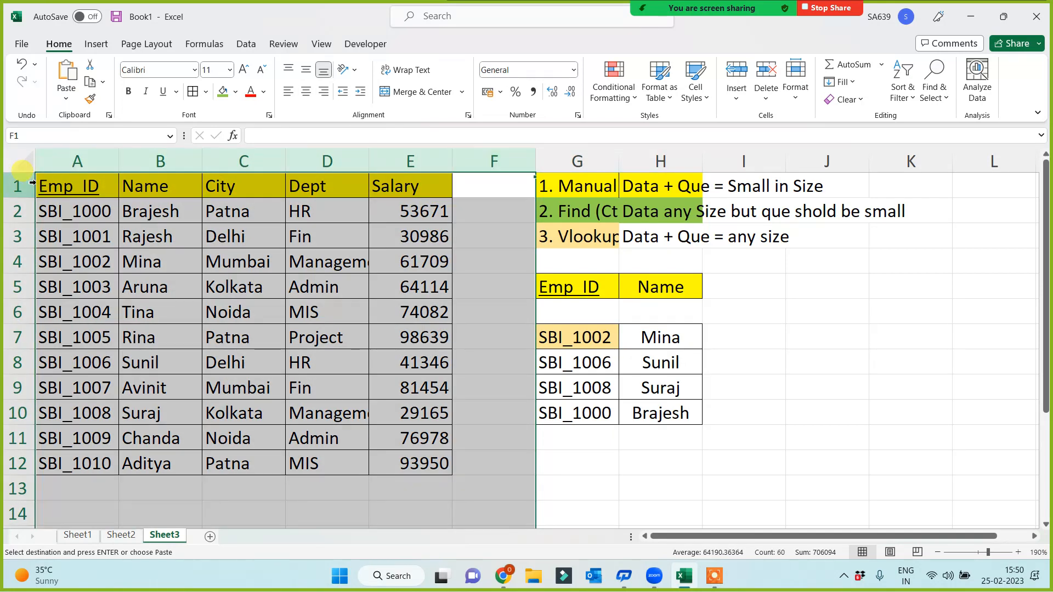
key("ctrl+minus")
left_click(307, 363)
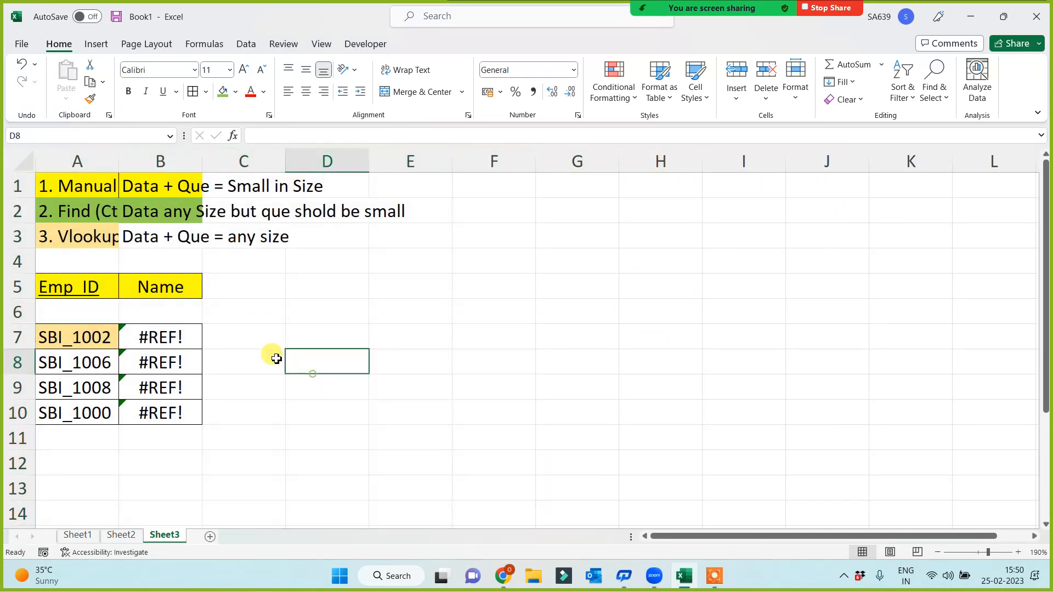
double_click(118, 170)
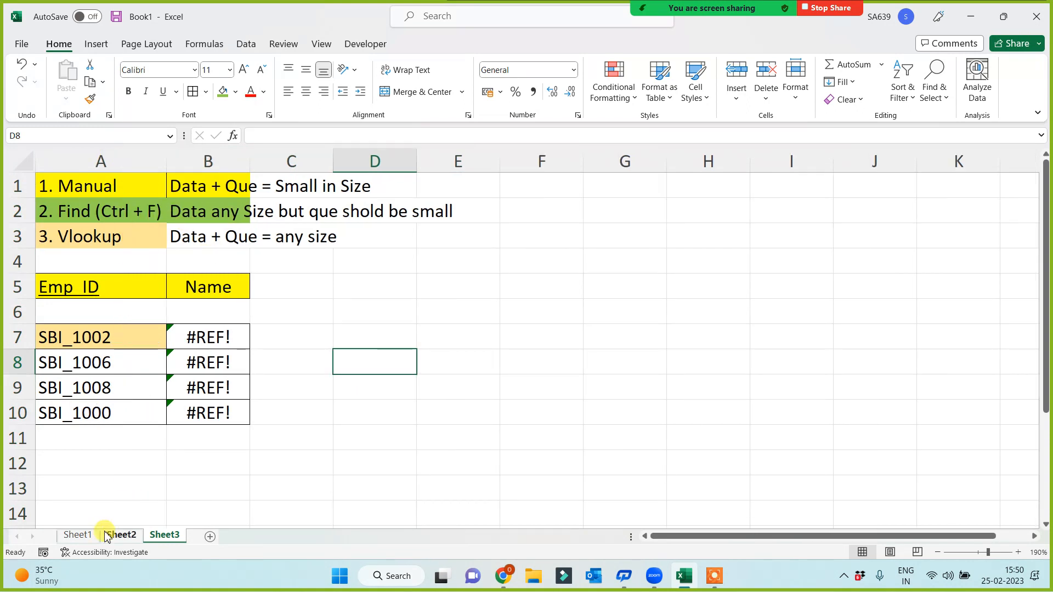
- Clear the lookup formulas in B7:B10 on Sheet3 and autofit the width of column B
left_click_drag(207, 339, 204, 411)
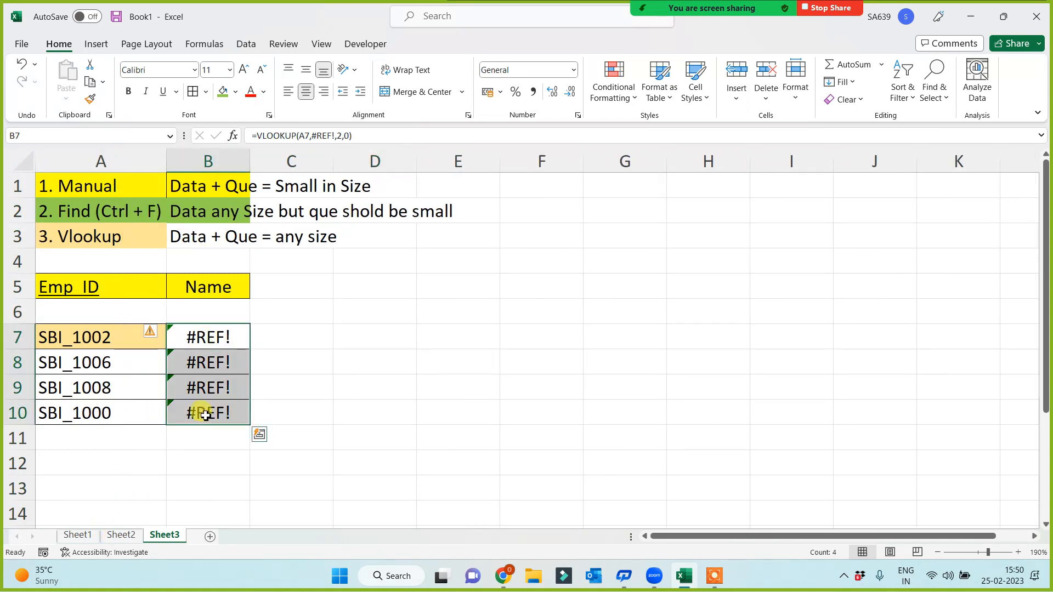
key("Delete")
left_click(310, 409)
left_click(199, 337)
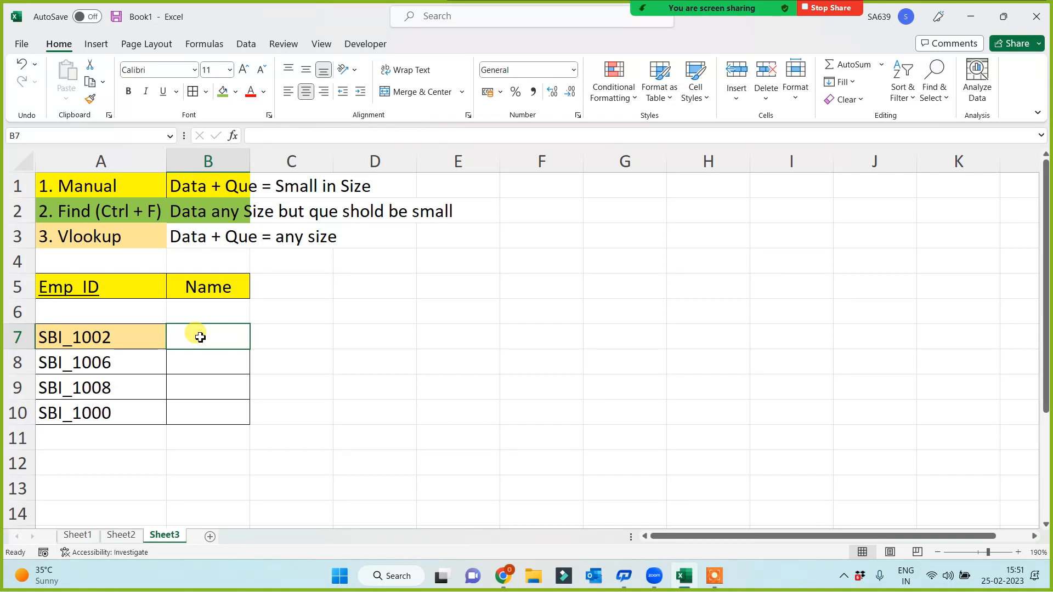
double_click(250, 160)
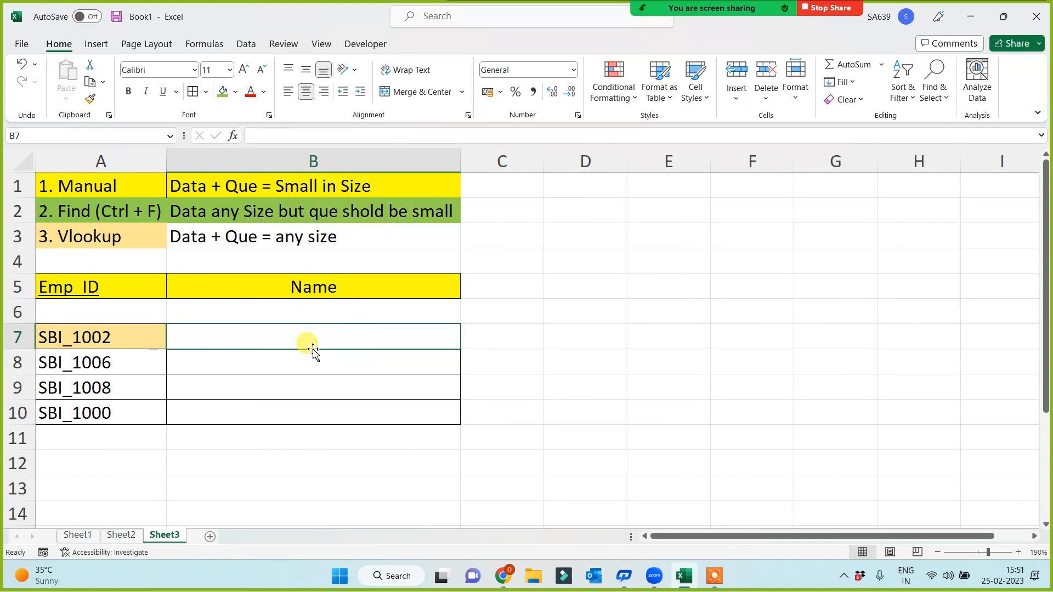
- Enter =VLOOKUP(A7,Sheet2!$A$1:$E$12,4,0) in B7 of Sheet3 and fill it down to B10
type("=vl")
key("Tab")
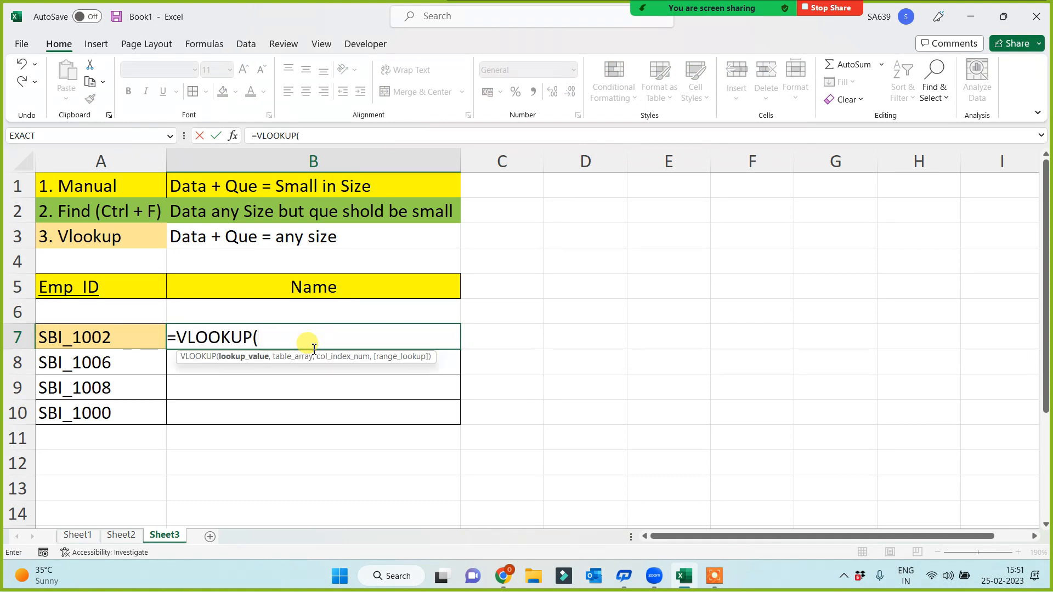
left_click(124, 335)
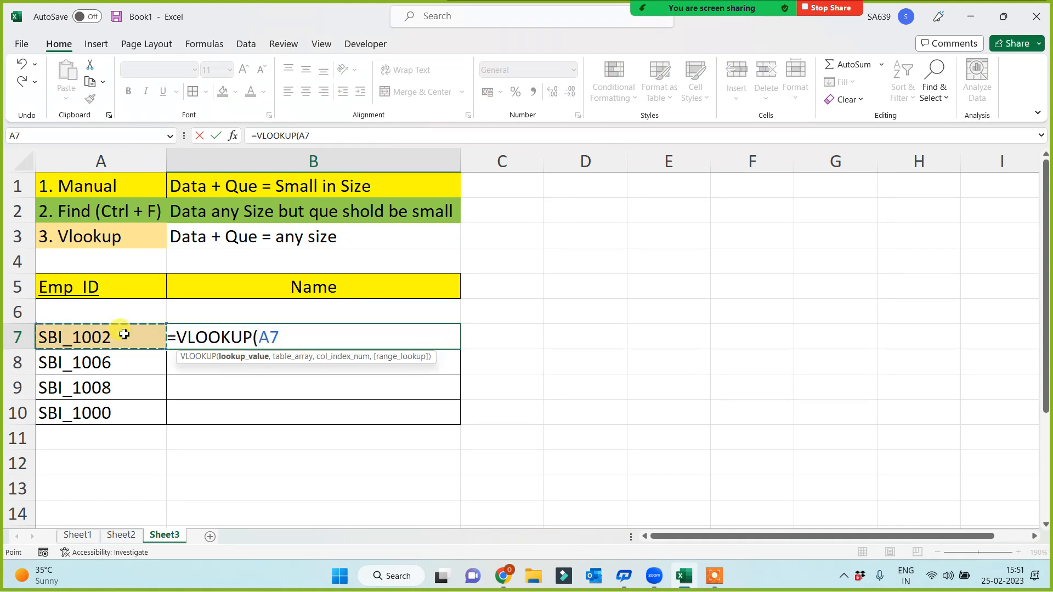
type(",")
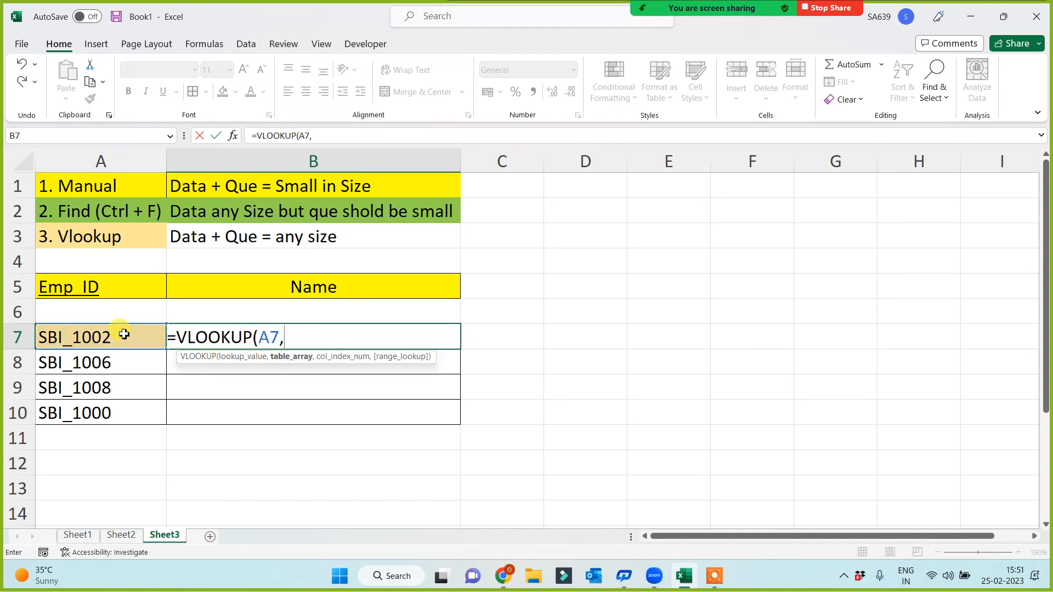
left_click(123, 535)
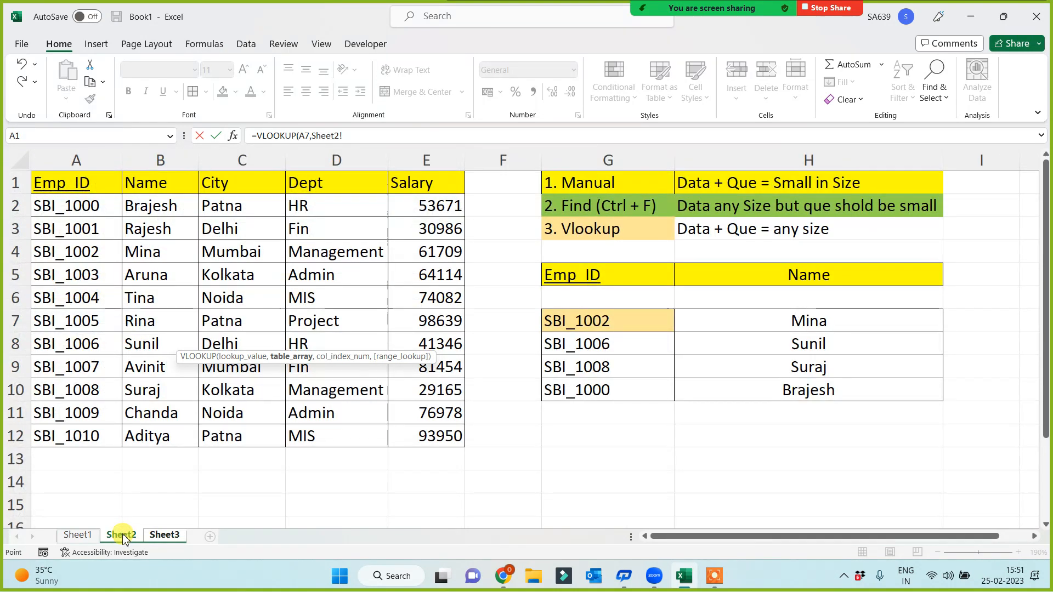
left_click_drag(86, 196, 421, 435)
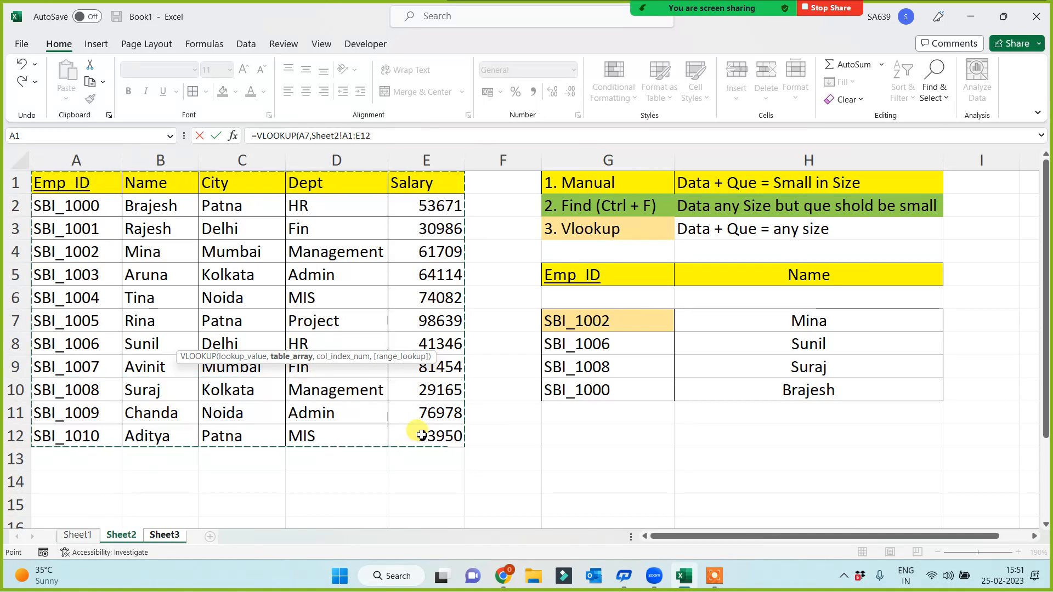
key("F4")
type(",")
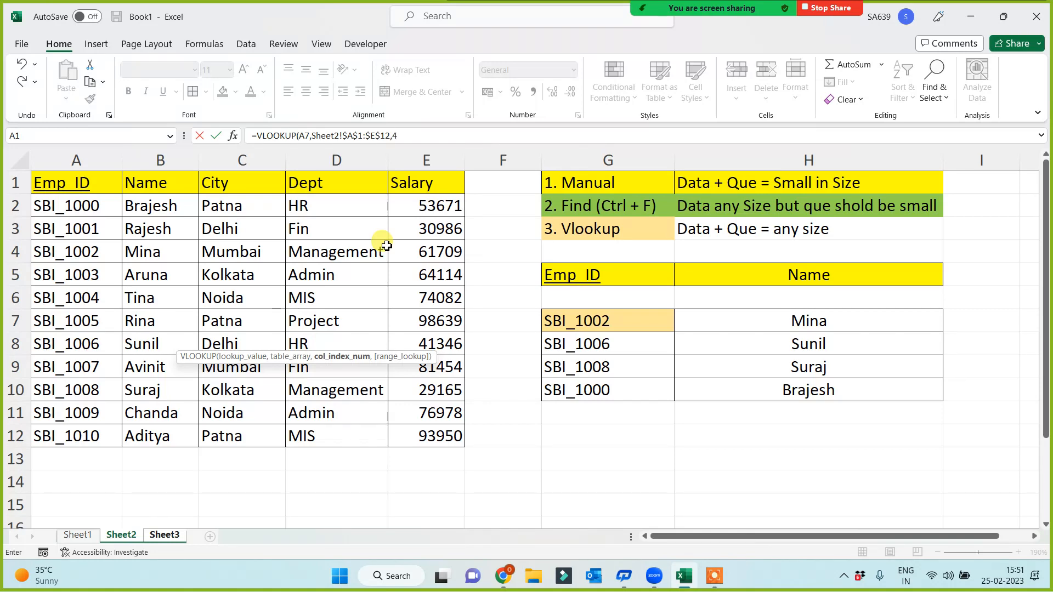
type("4,0")
key("Return")
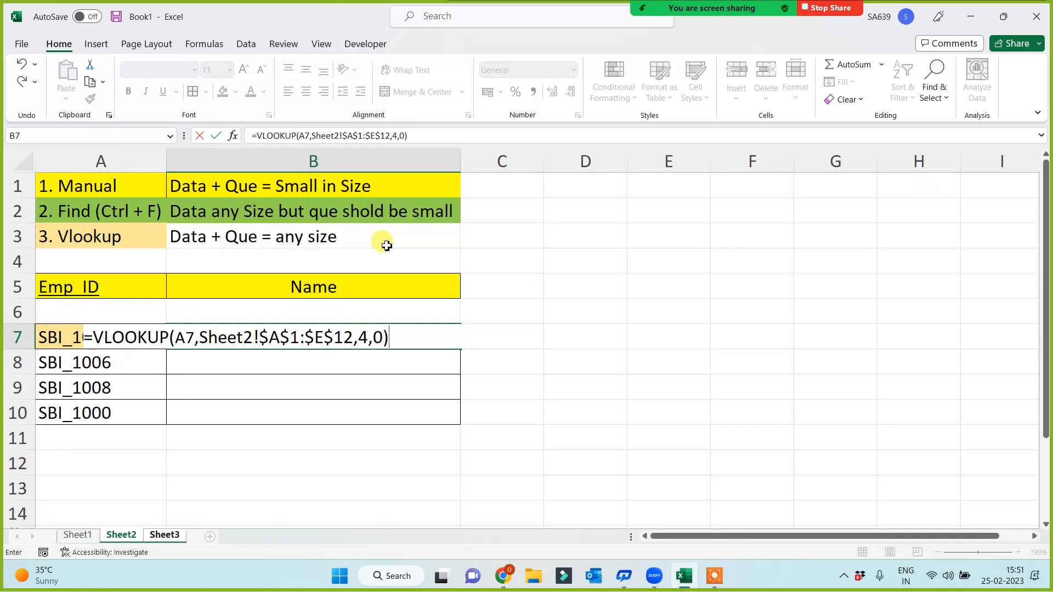
left_click(422, 342)
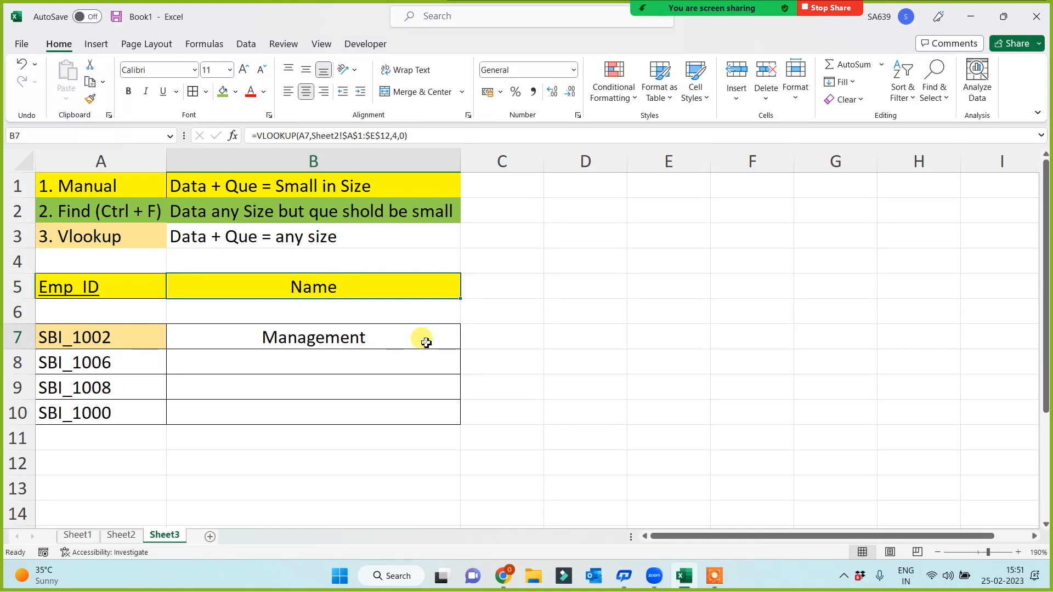
left_click_drag(458, 349, 454, 418)
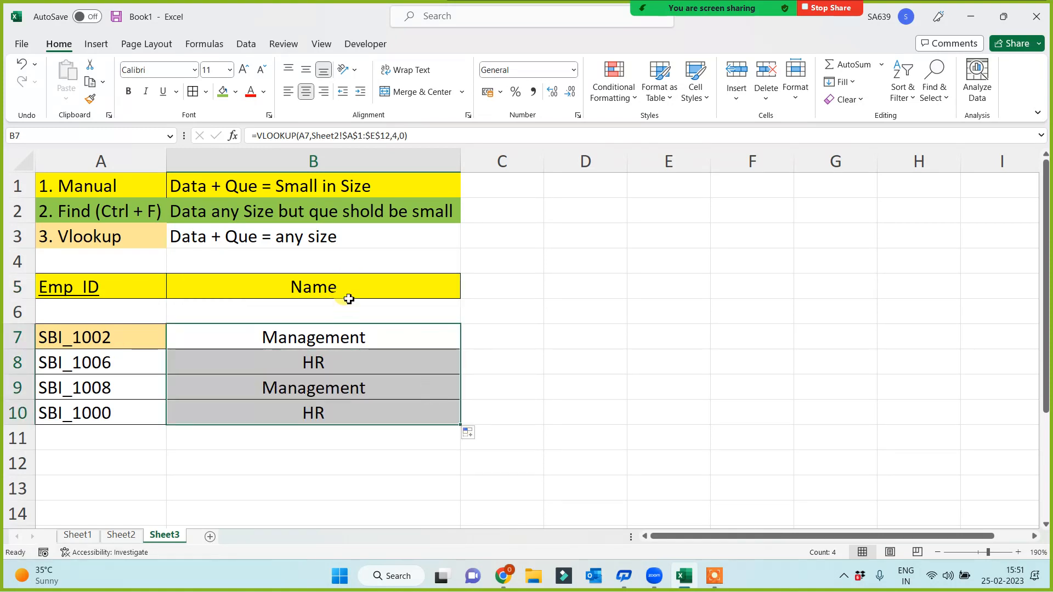
- Change the column index of the VLOOKUP in B7 to 2 and refill the formula down to B10
left_click(394, 136)
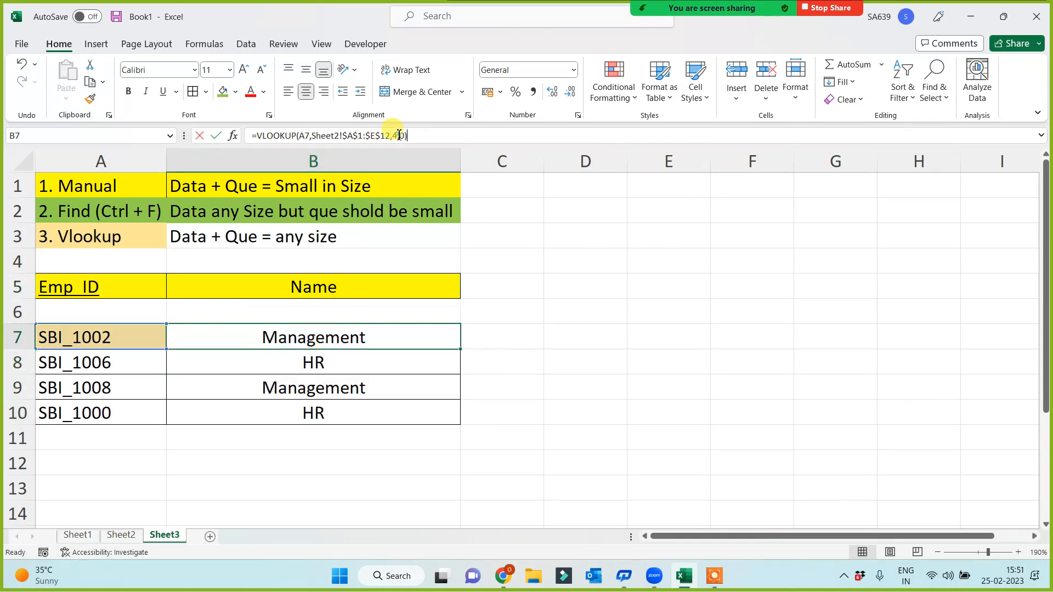
type("2")
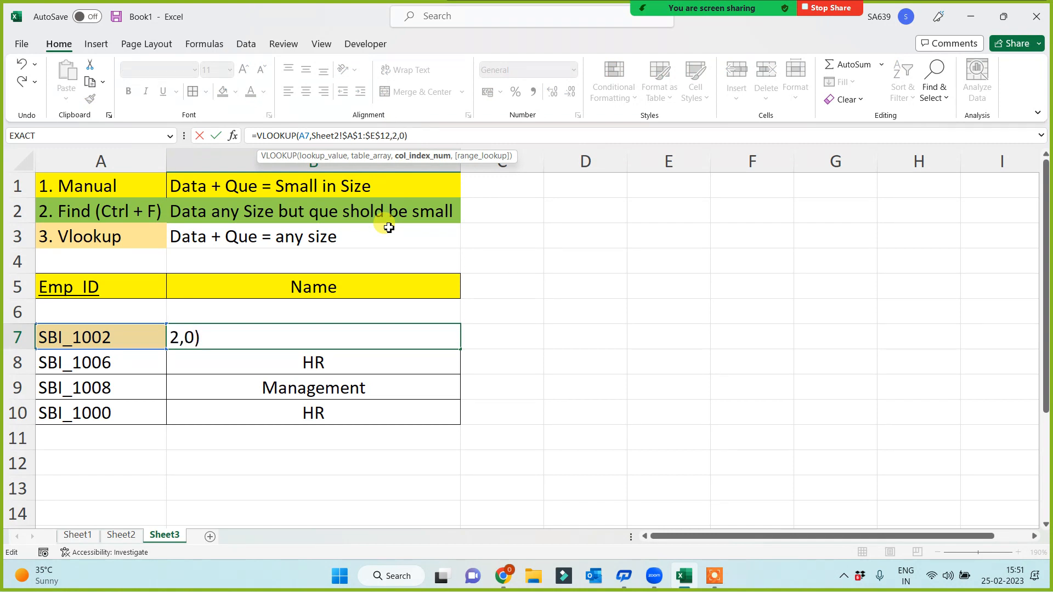
key("Return")
left_click(349, 337)
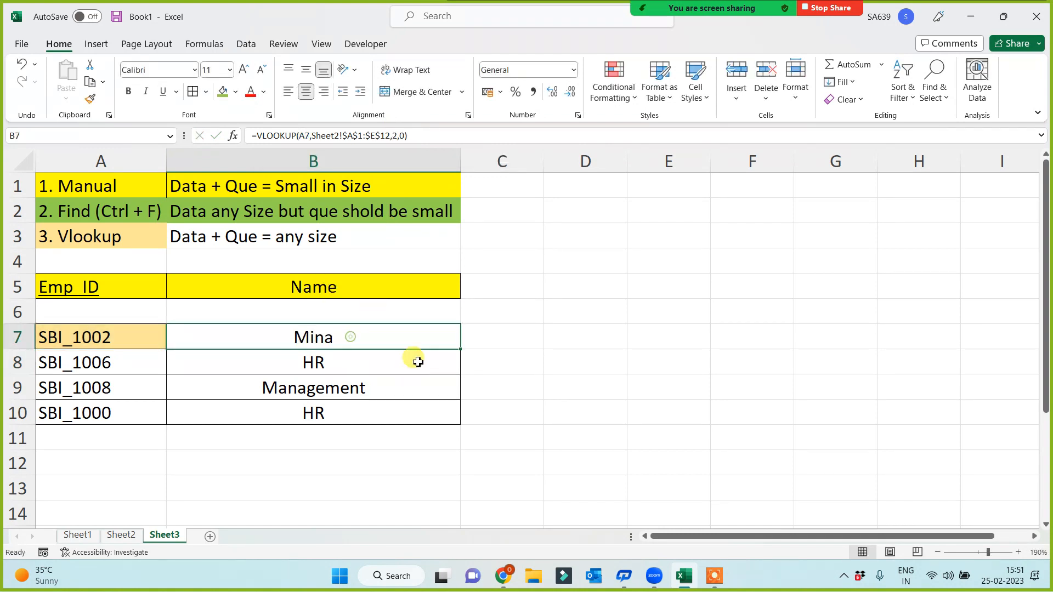
double_click(459, 350)
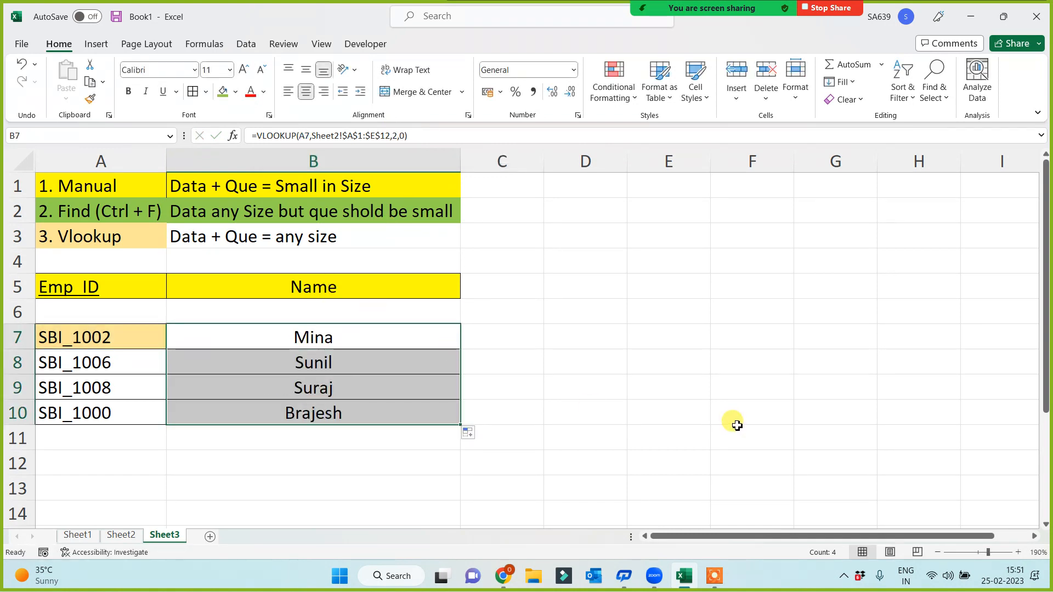
- Clear B7:B10 on Sheet3 and replace the heading in B5 with the Salary heading copied from E1 of Sheet2
key("Delete")
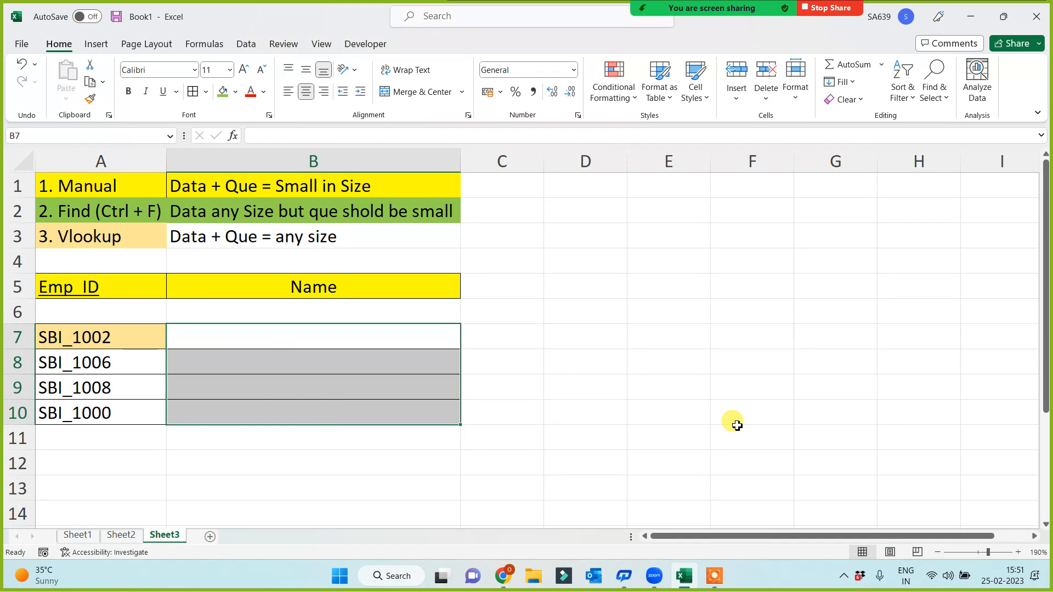
left_click(121, 535)
left_click(411, 184)
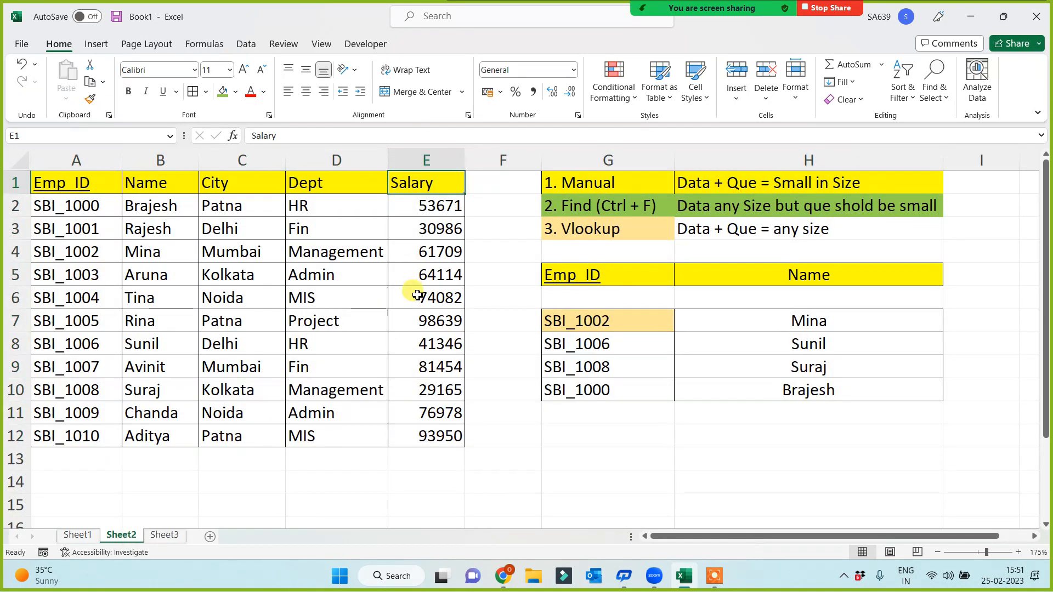
key("ctrl+c")
left_click(164, 535)
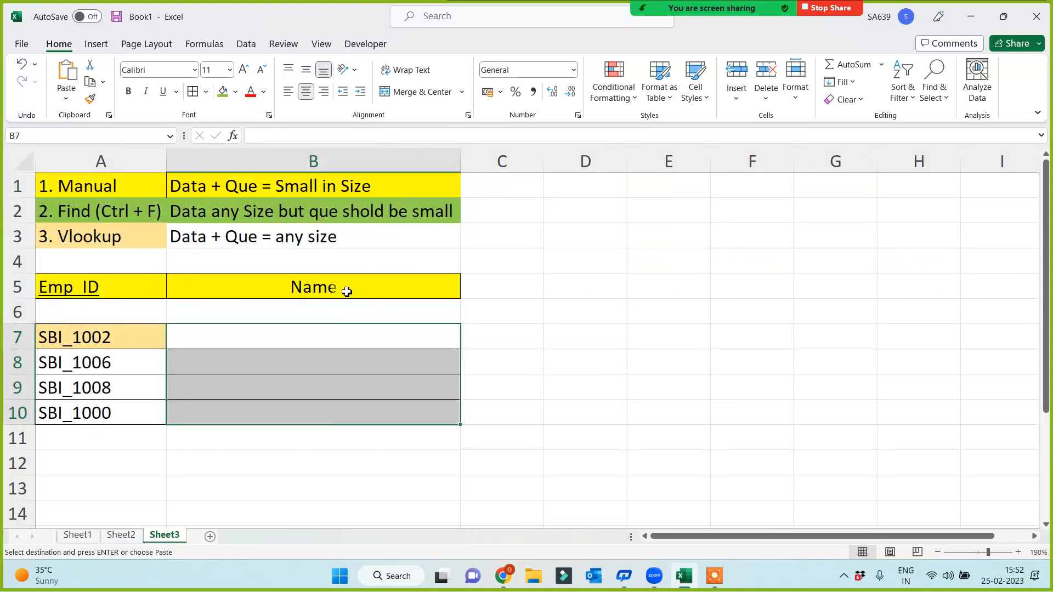
left_click(320, 285)
key("ctrl+v")
left_click(285, 335)
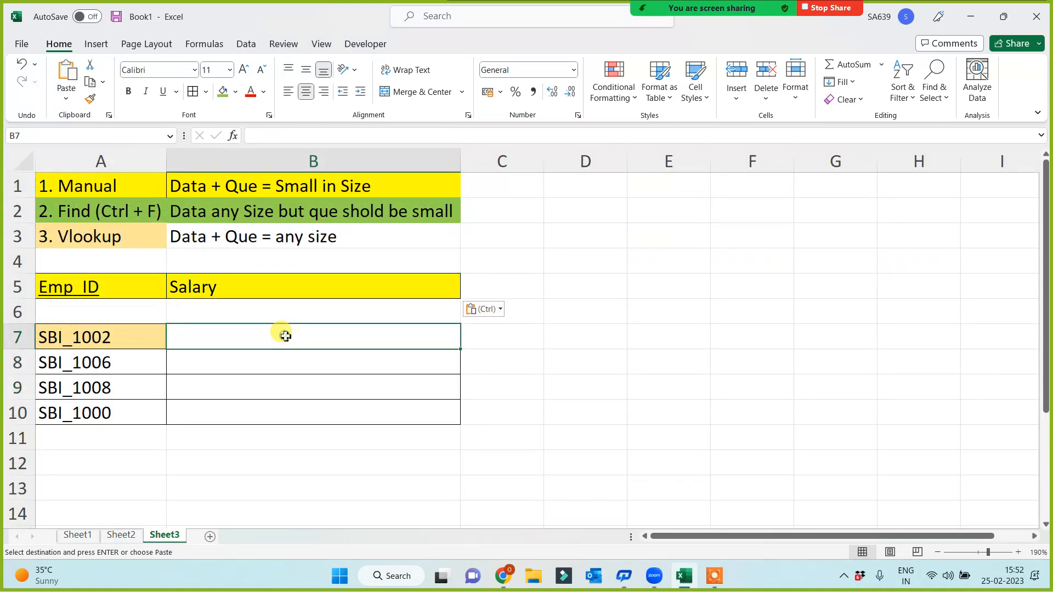
- Enter =VLOOKUP(A7,Sheet2!$A$1:$E$12,5,0) in B7 of Sheet3 and fill it down to B10
type("=vl")
key("Tab")
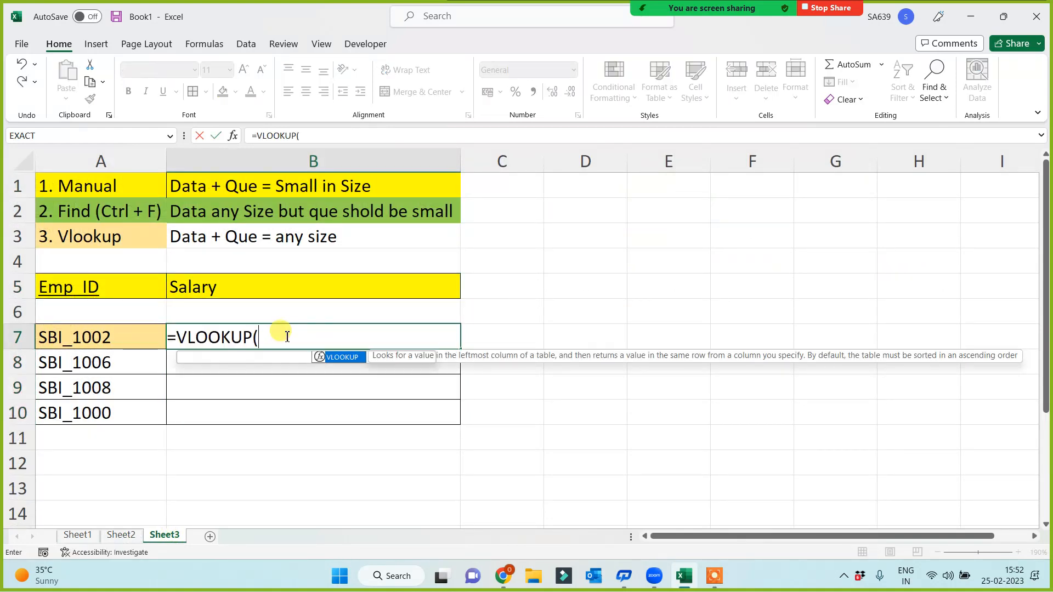
left_click(119, 339)
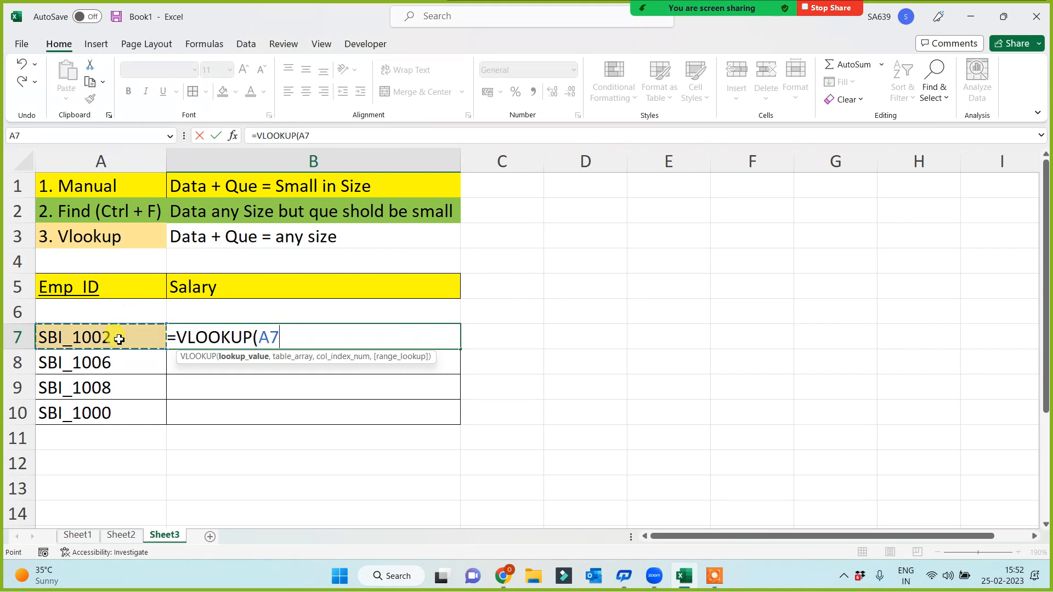
type(",")
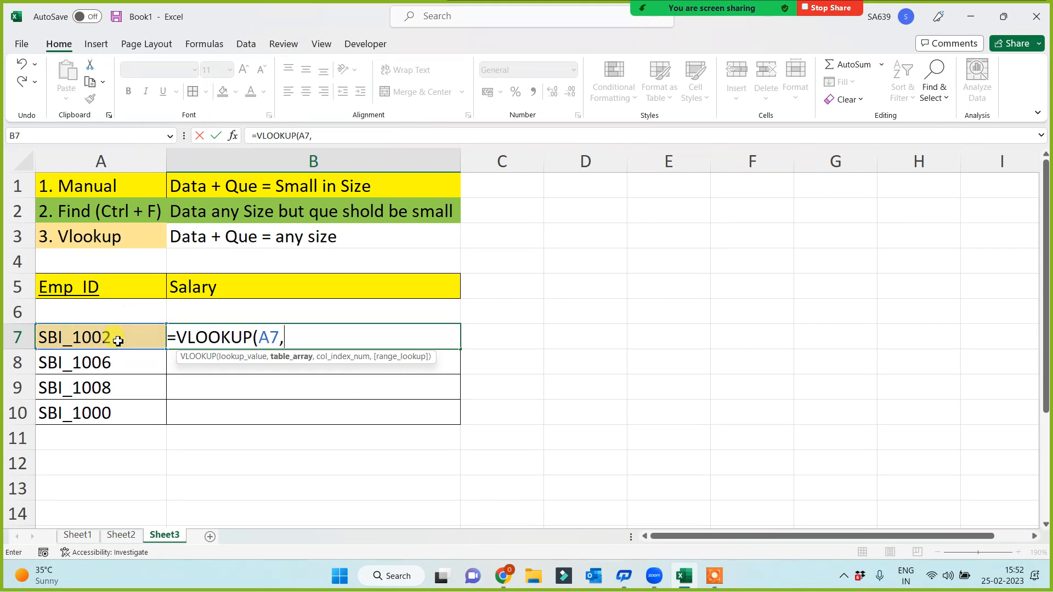
left_click(121, 535)
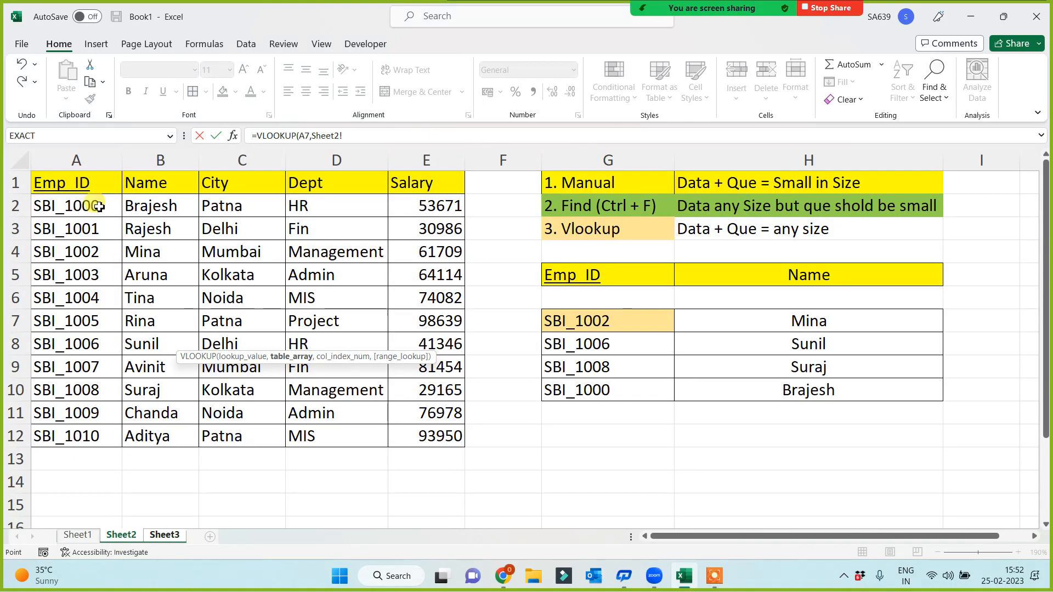
left_click_drag(82, 183, 444, 443)
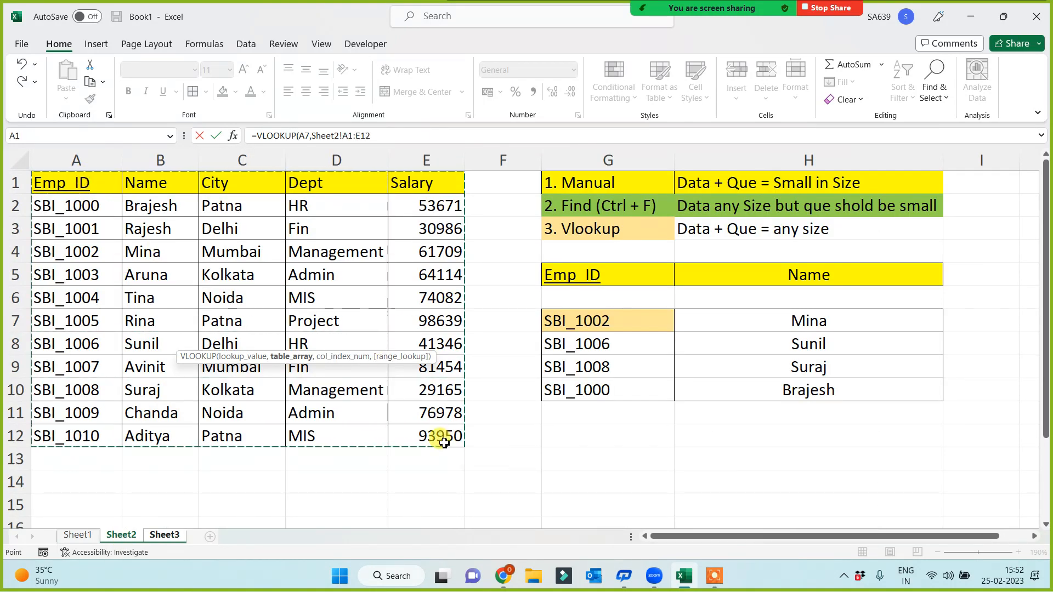
key("F4")
type(",")
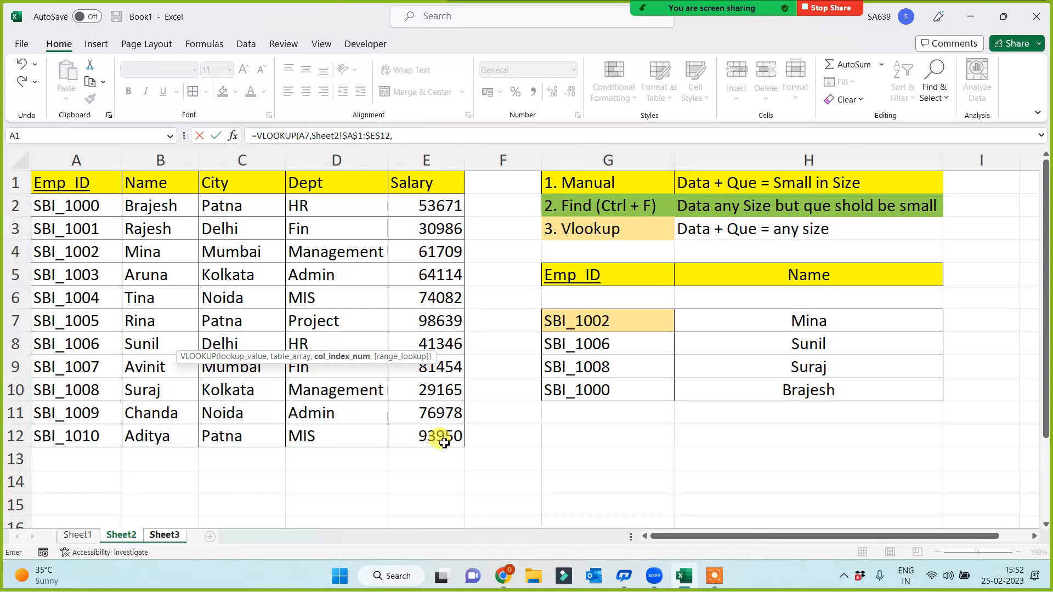
type("5,0")
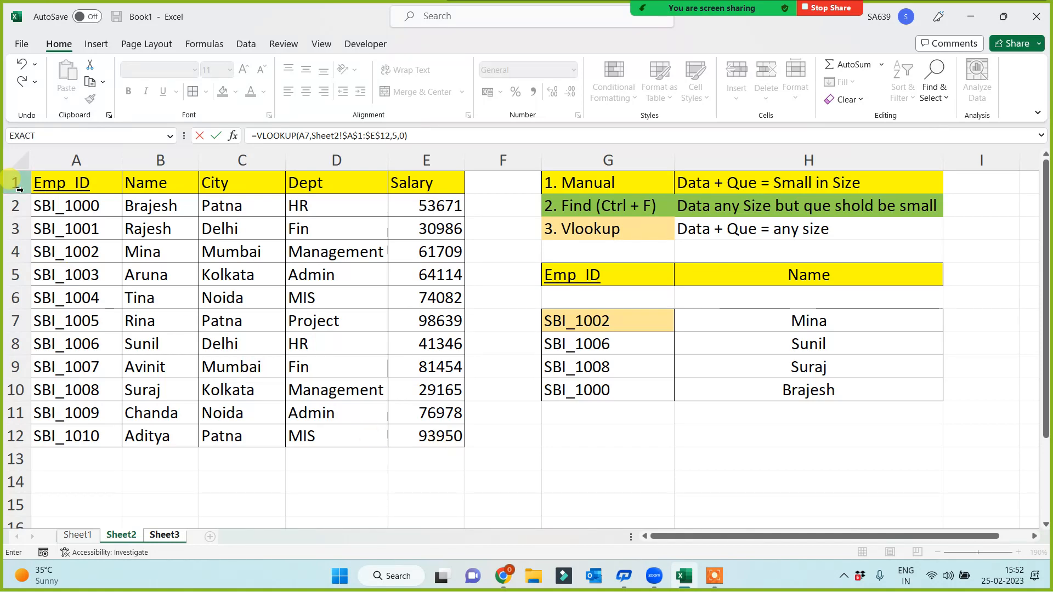
left_click(427, 137)
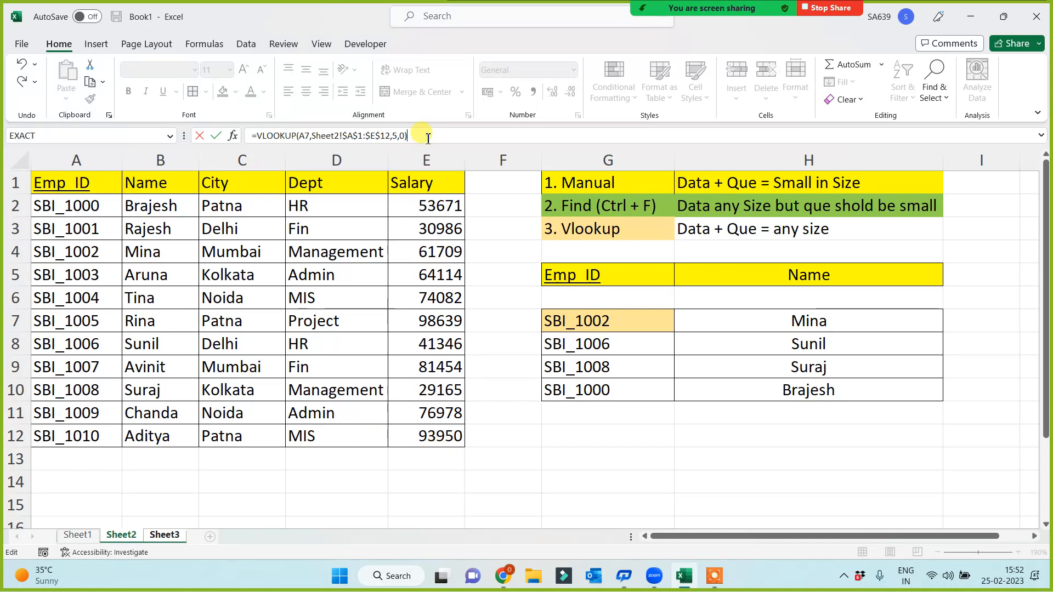
key("Return")
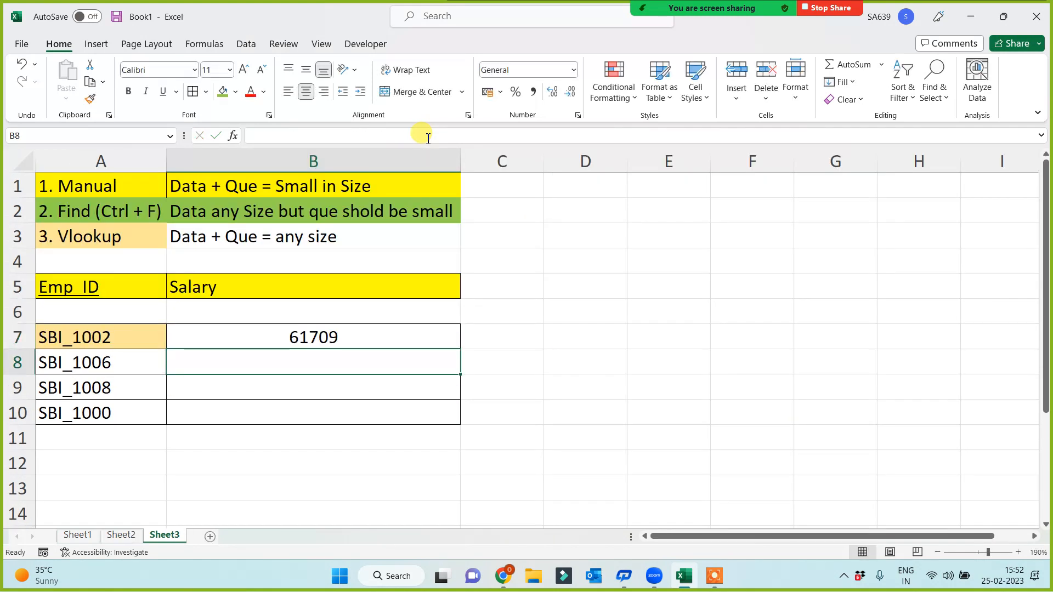
left_click(431, 340)
left_click_drag(460, 349, 452, 423)
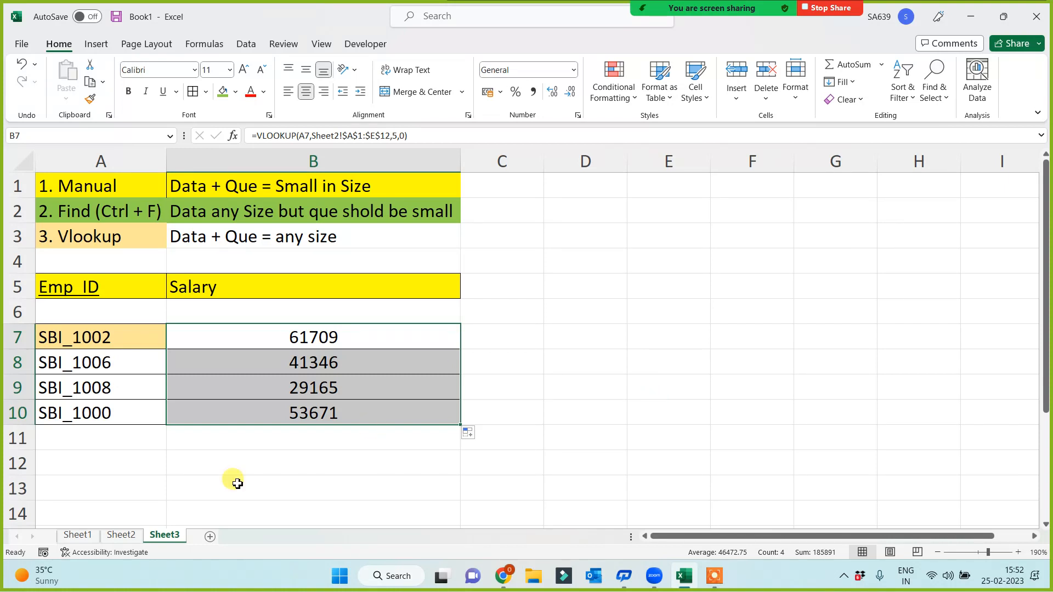
- Rename Sheet3 as VL with NM
double_click(167, 535)
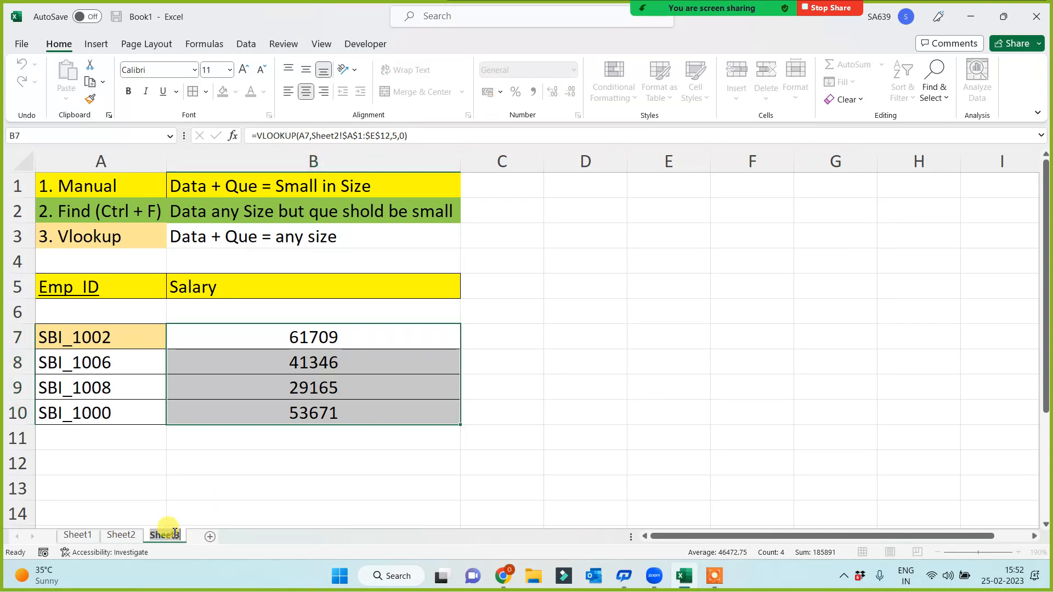
type("VL with")
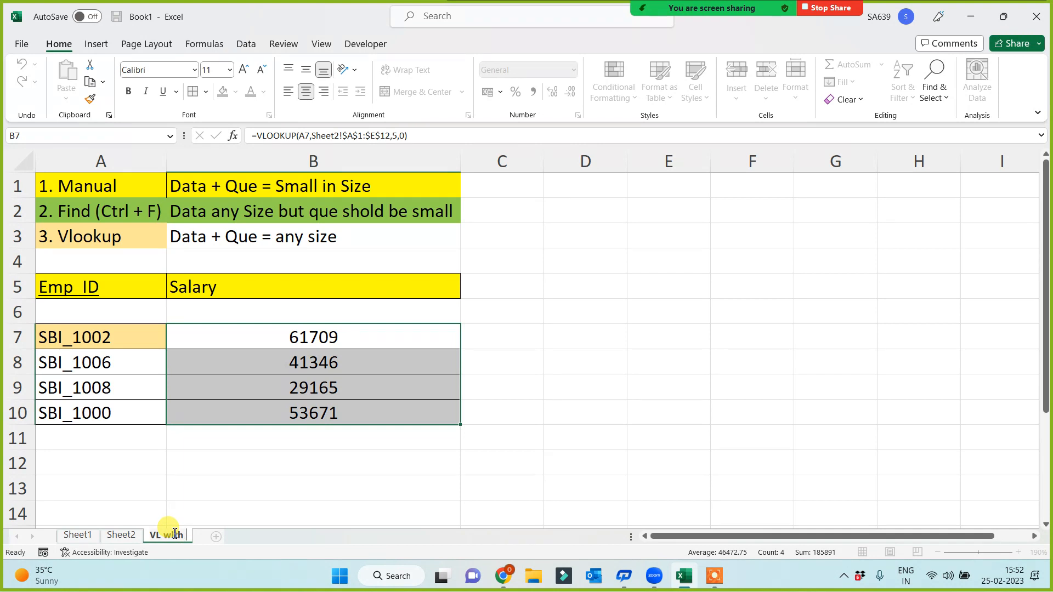
type(" NM")
key("Return")
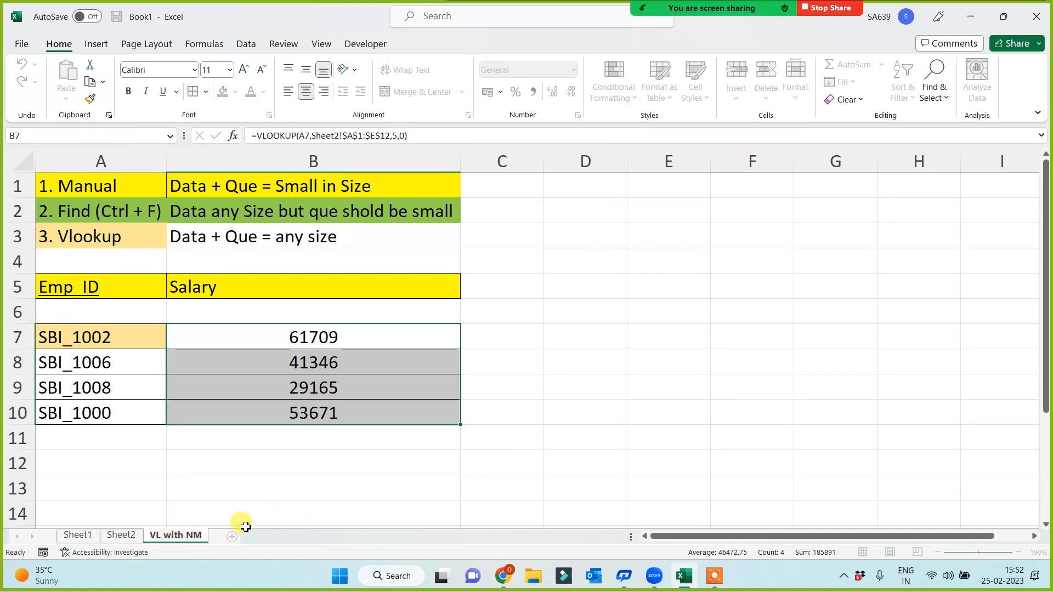
- Clear the salary lookup formulas in B7:B10 on the VL with NM sheet
left_click_drag(341, 331, 341, 404)
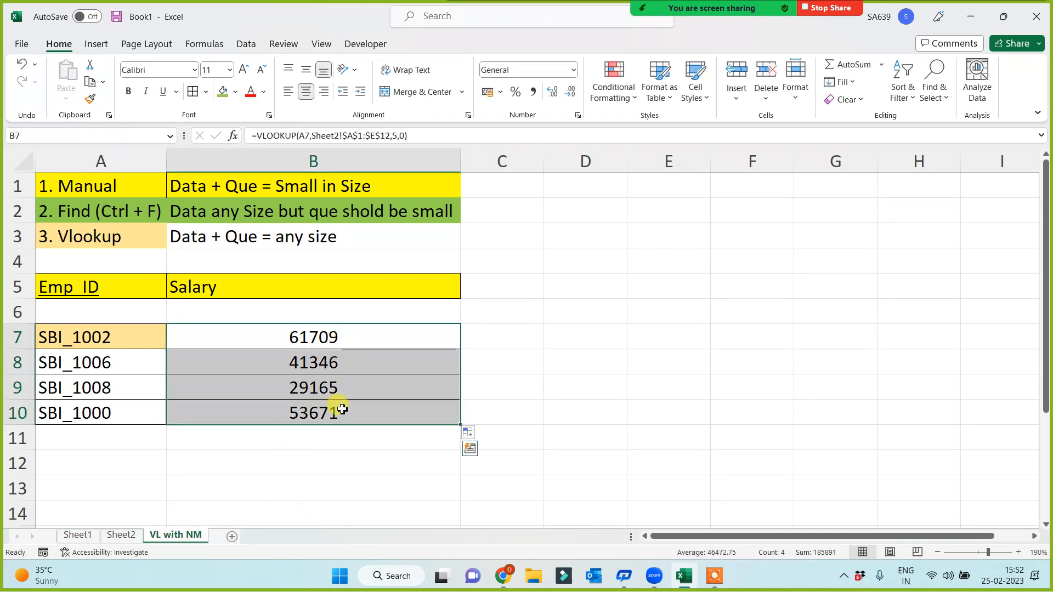
key("Delete")
left_click(566, 388)
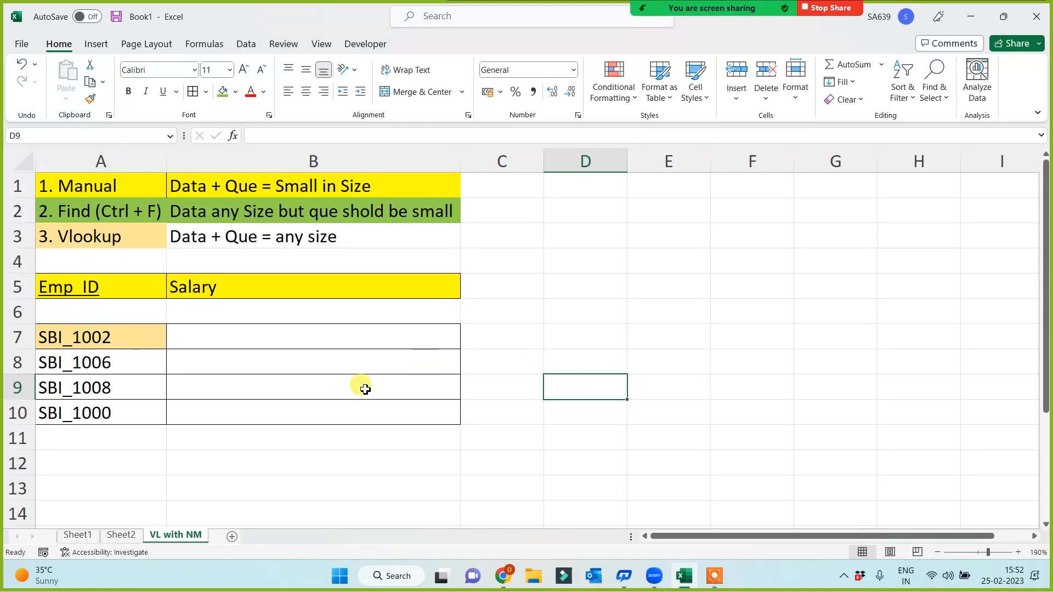
- Define the name gagandata for the employee table A1:E12 on Sheet2
left_click(121, 536)
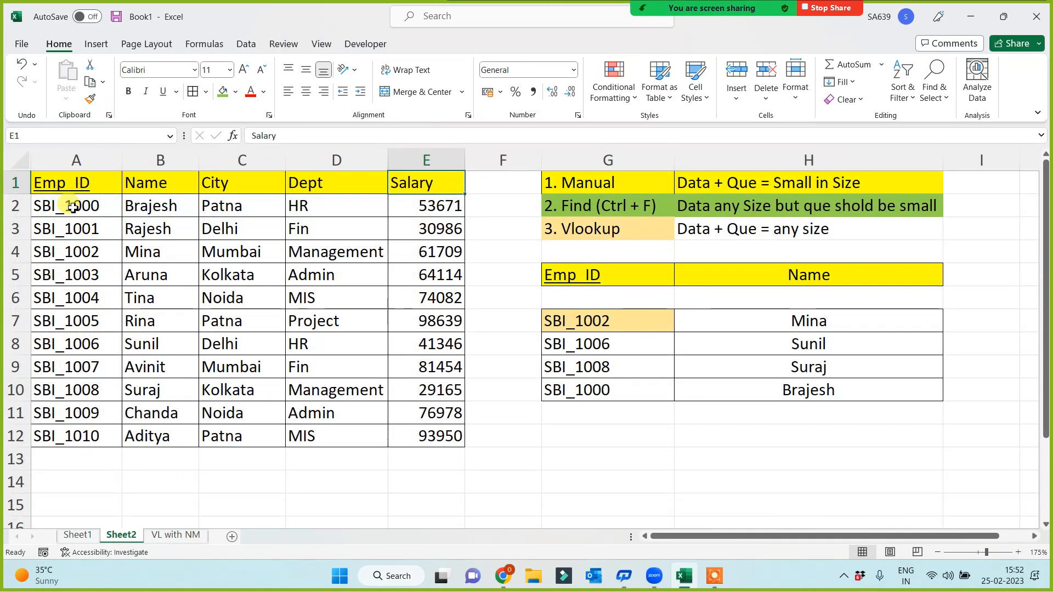
left_click_drag(65, 192, 422, 438)
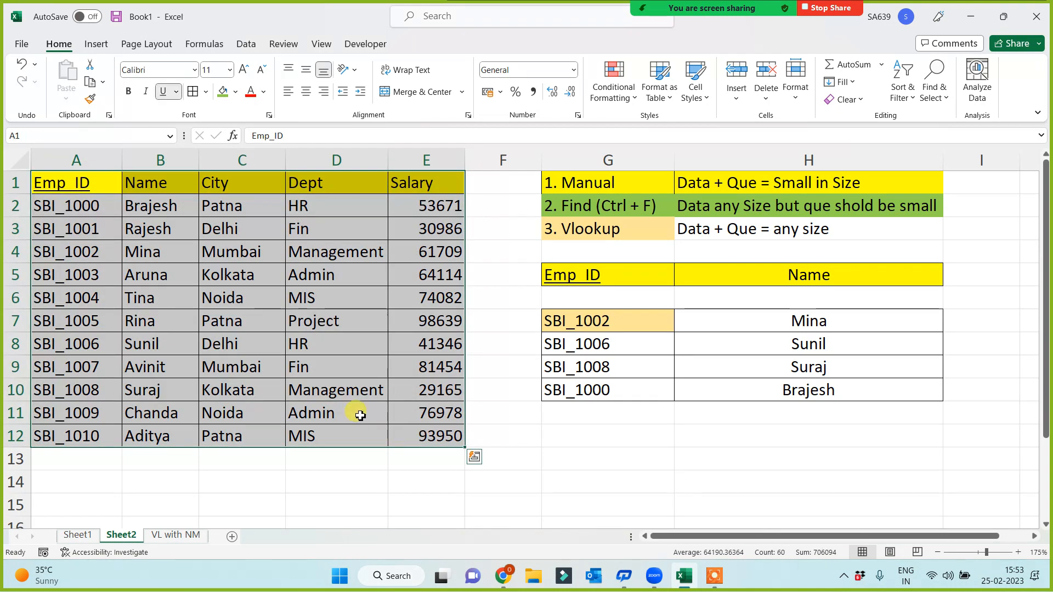
left_click(338, 337)
left_click(414, 392)
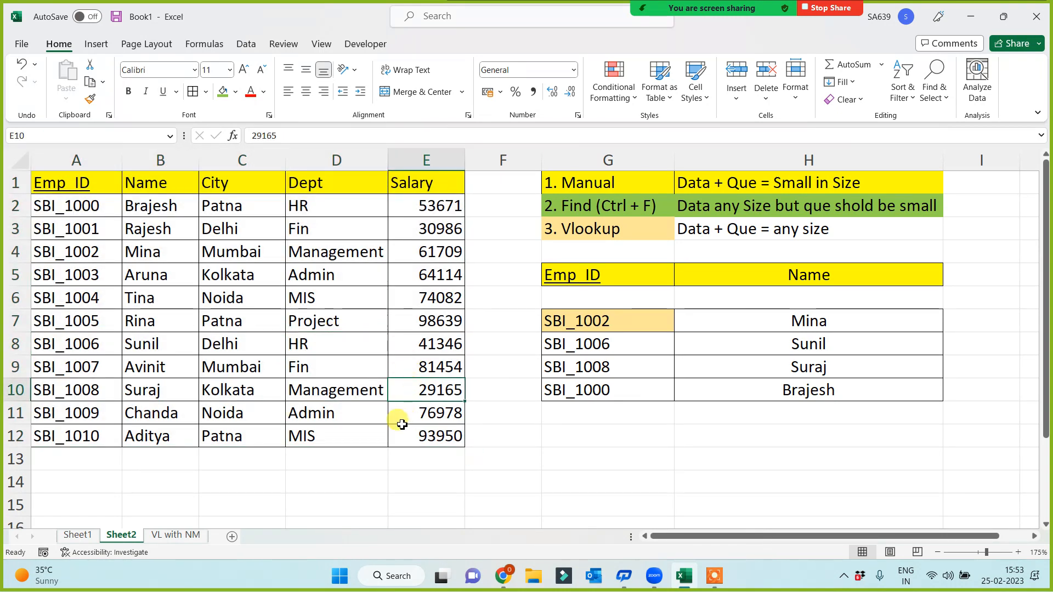
key("ctrl+a")
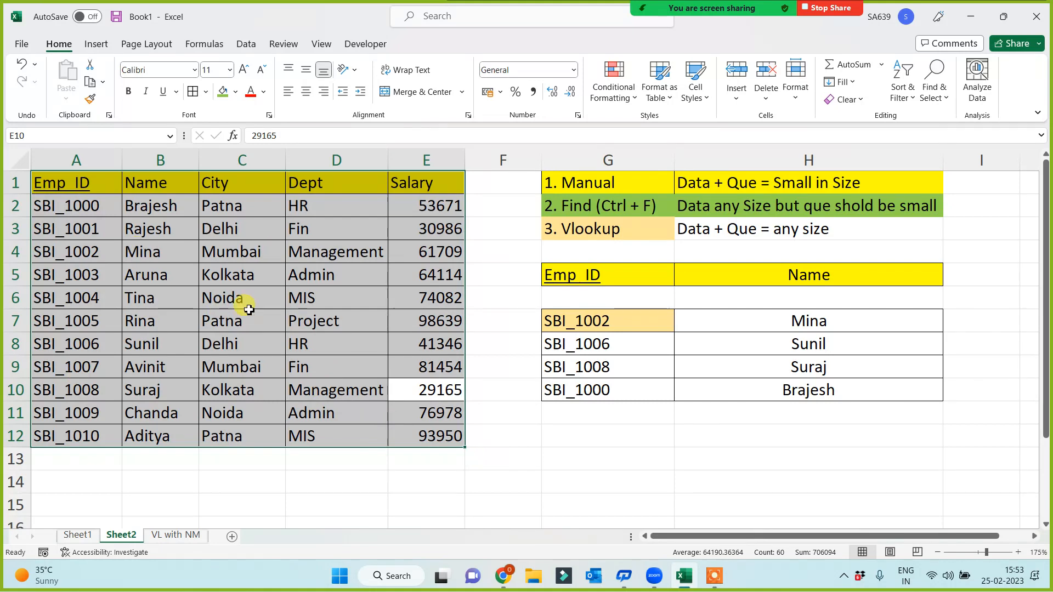
left_click(109, 344)
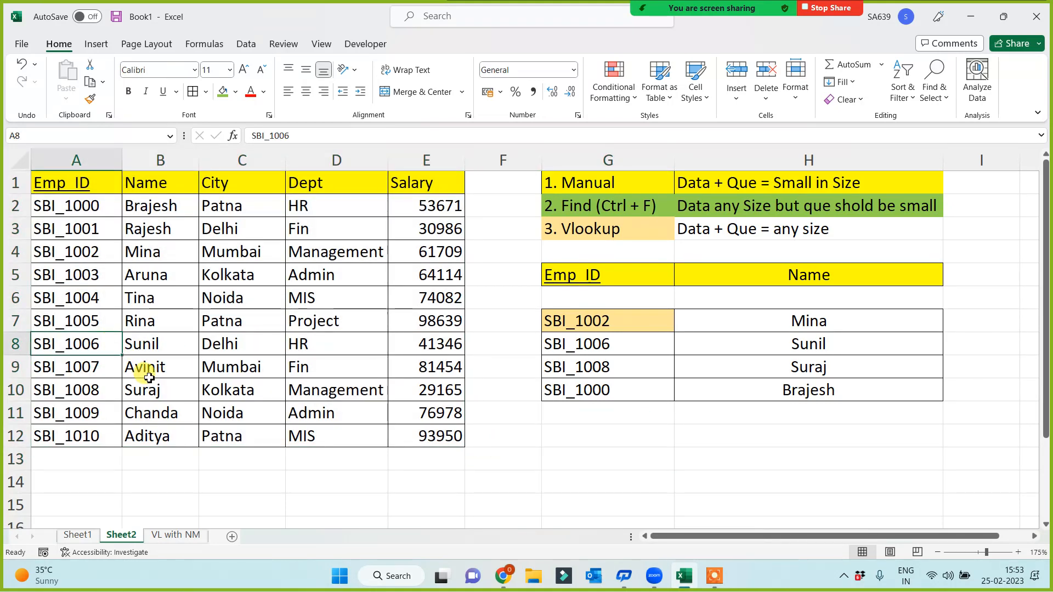
key("ctrl+a")
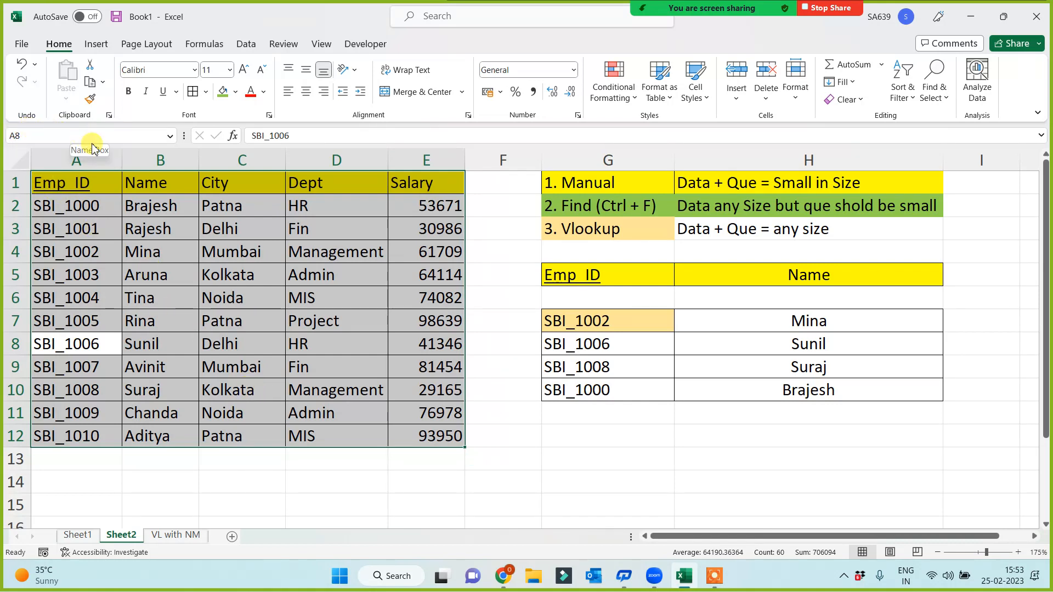
left_click_drag(43, 135, 1, 141)
type("gagandata")
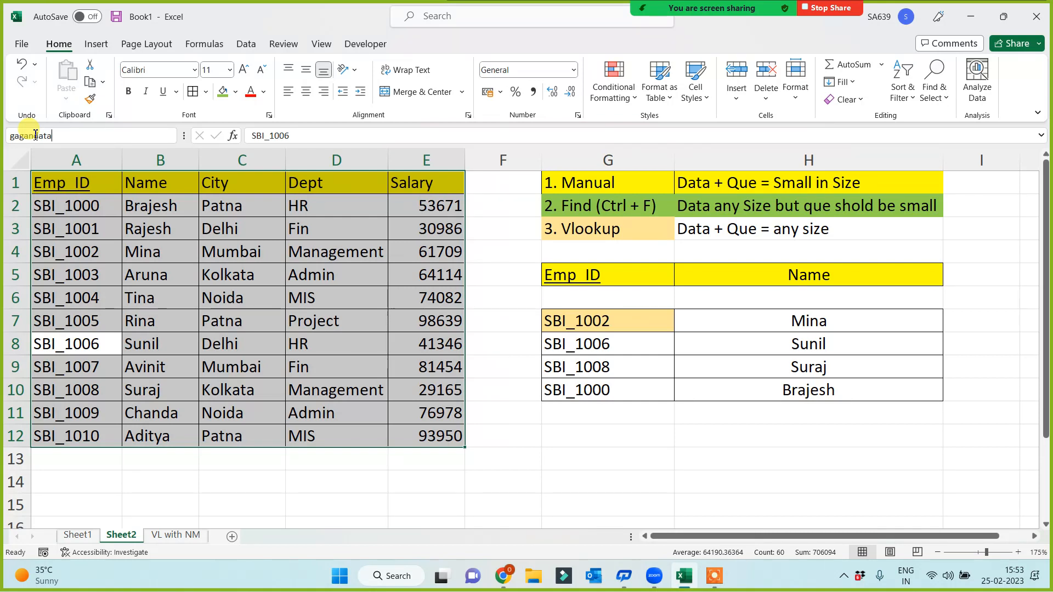
key("Return")
- Enter =VLOOKUP(A7,gagandata,5,0) in B7 of the VL with NM sheet and fill it down to B10
left_click(176, 537)
left_click(303, 438)
left_click(294, 337)
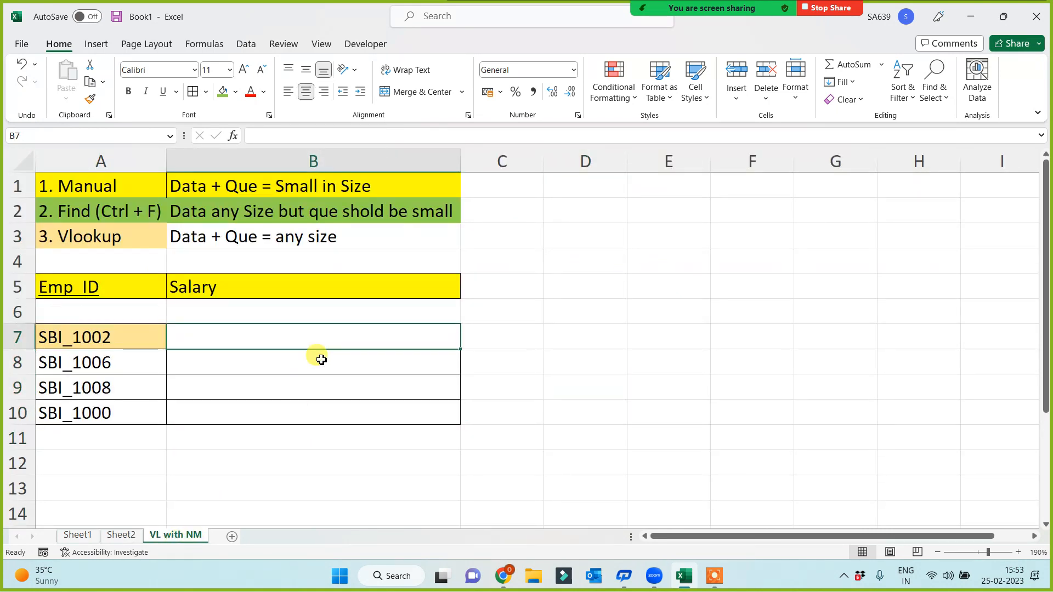
type("=")
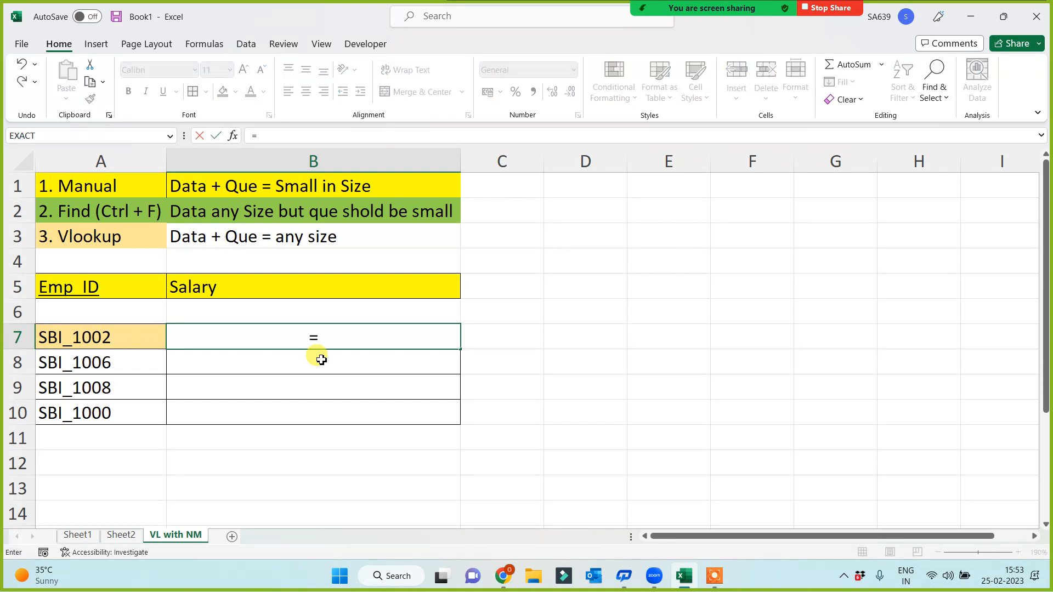
type("vl")
key("Tab")
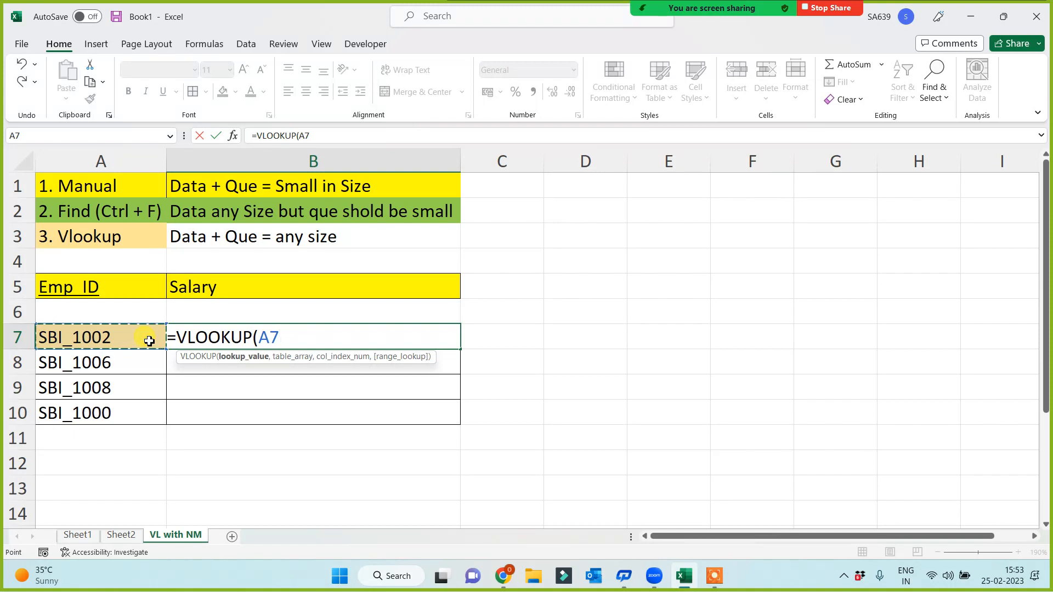
type(",")
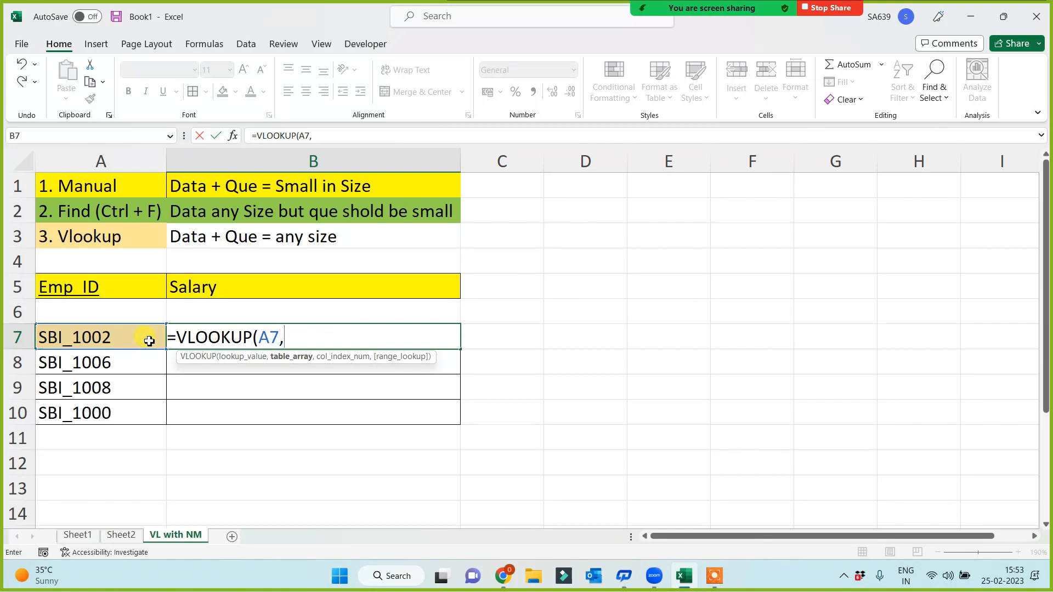
type("gaga")
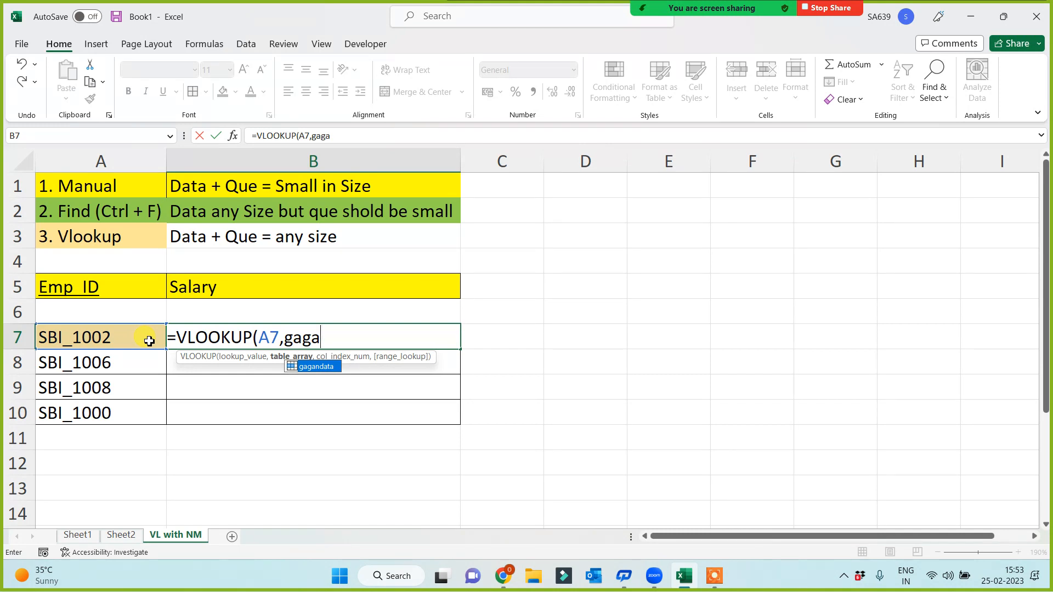
key("Tab")
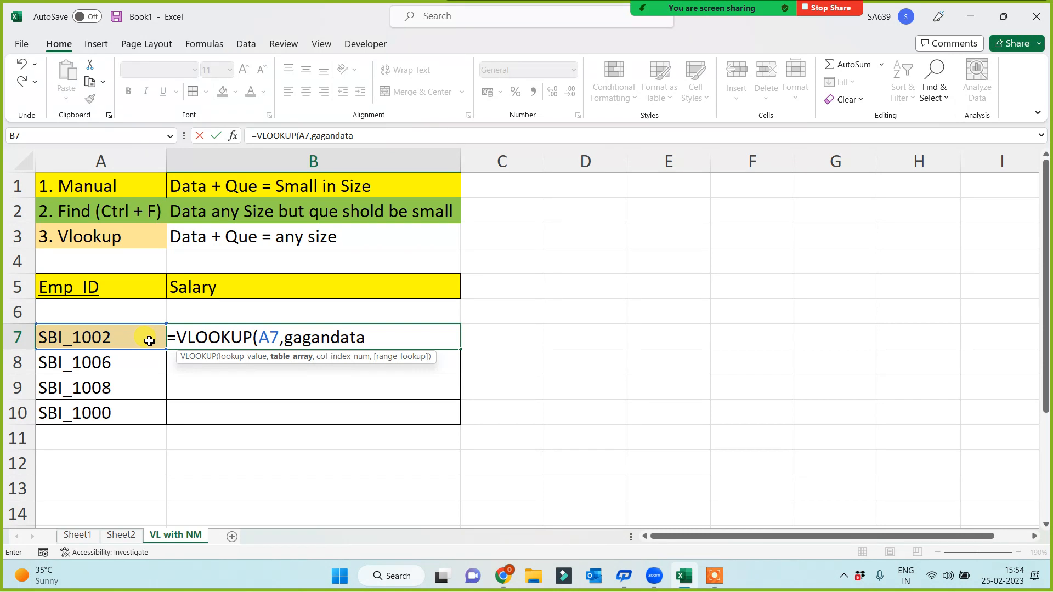
type(",")
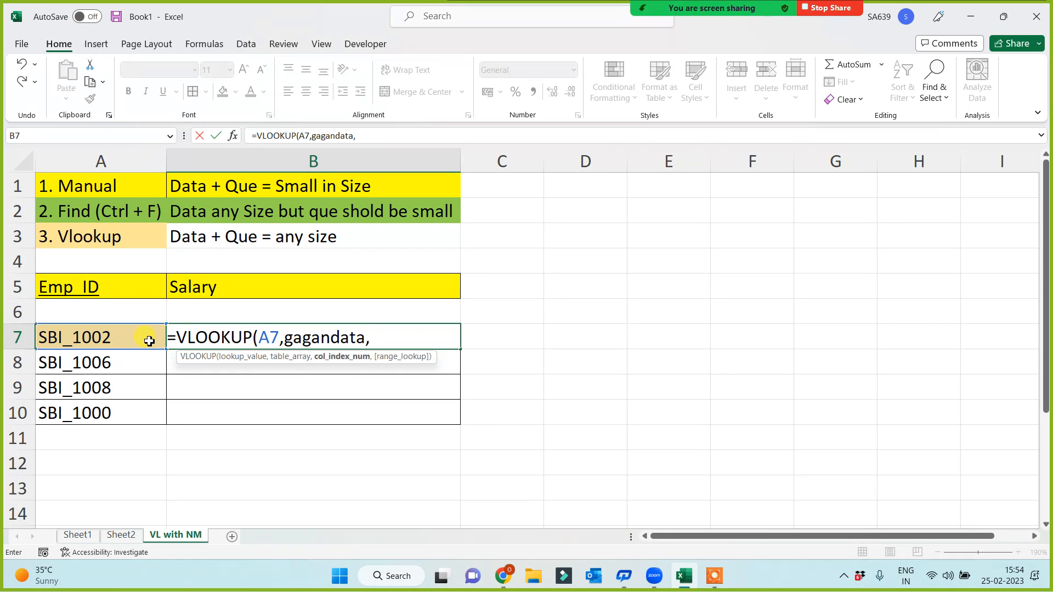
type("5,0)")
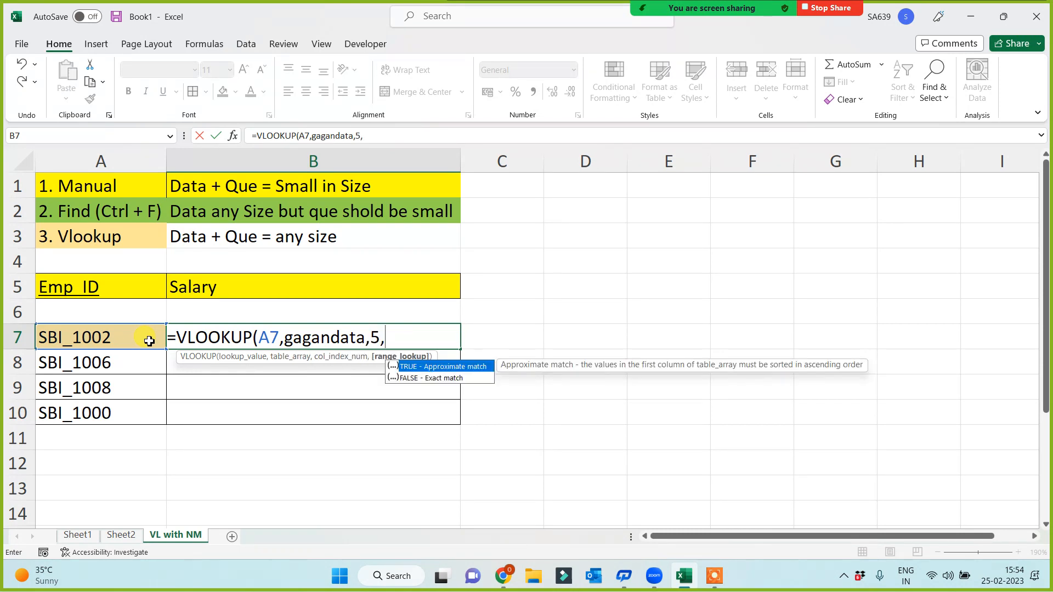
key("Return")
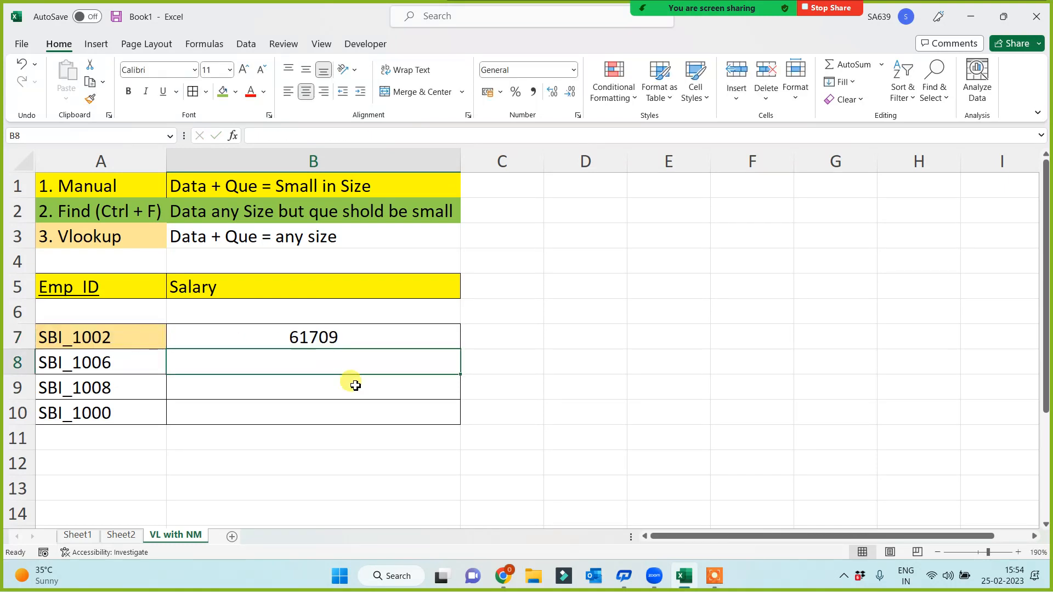
left_click(424, 335)
left_click_drag(461, 349, 458, 423)
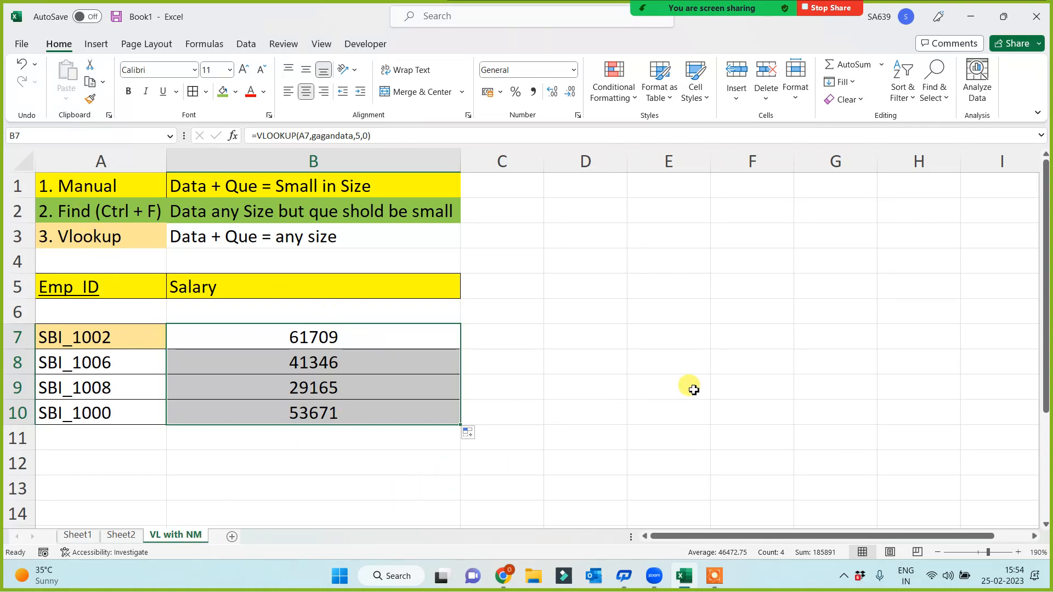
- Clear B7:B10 on the VL with NM sheet and replace the heading in B5 with Dept
key("Delete")
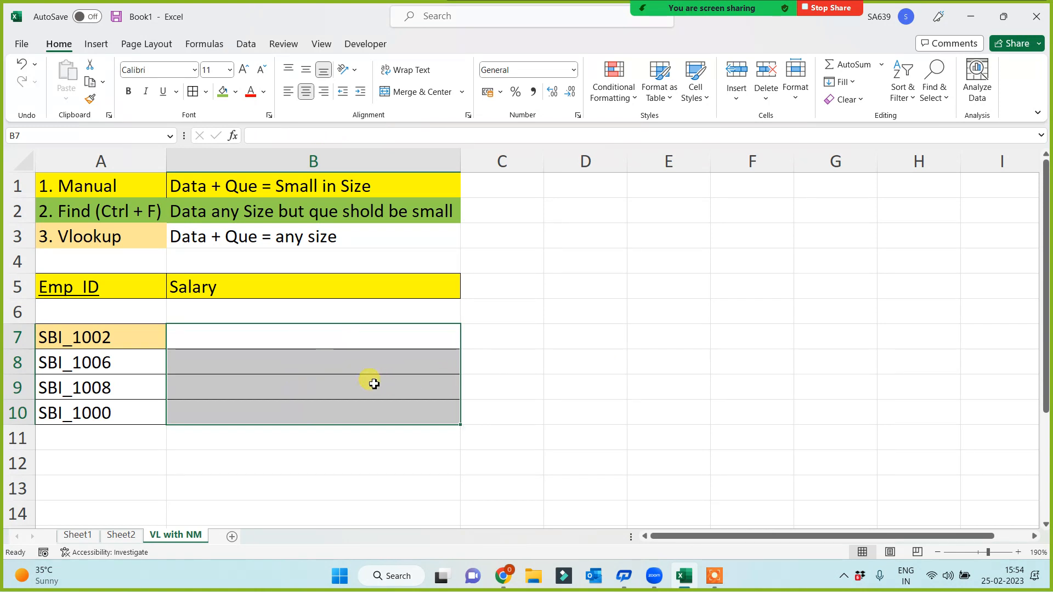
left_click(264, 293)
type("DXCe")
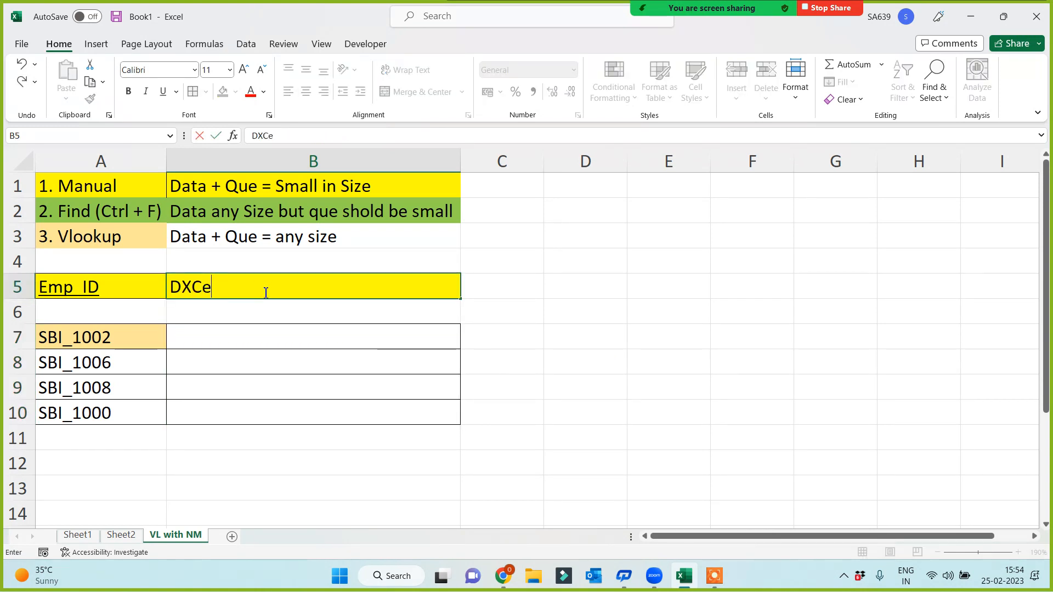
key("BackSpace")
key("BackSpace")
key("BackSpace")
type("ept")
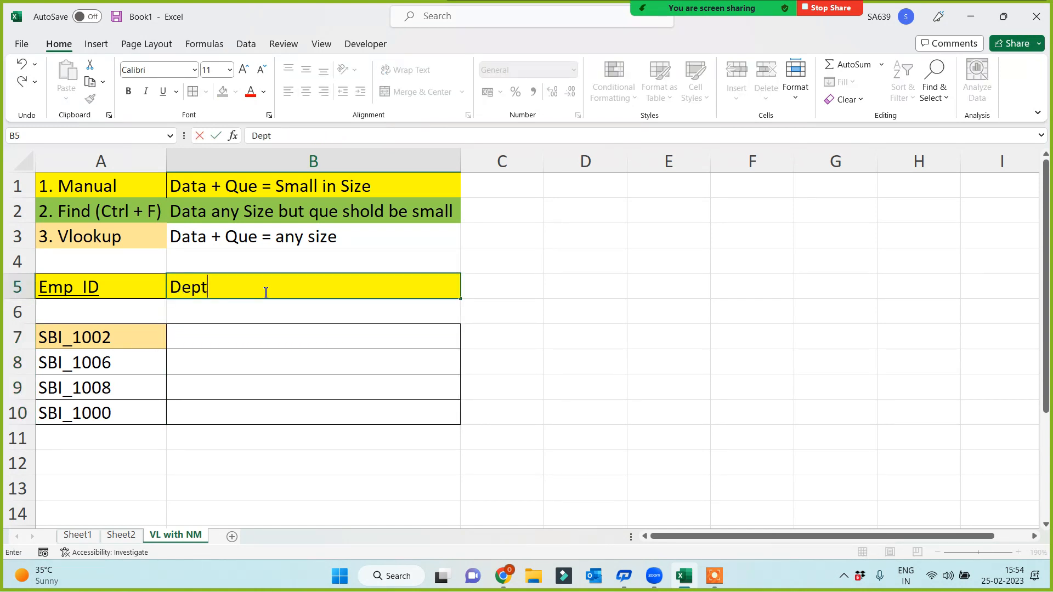
- Enter =VLOOKUP(A7,gagandata,4,0) in B7 of the VL with NM sheet and fill it down to B10
left_click(237, 409)
left_click(241, 336)
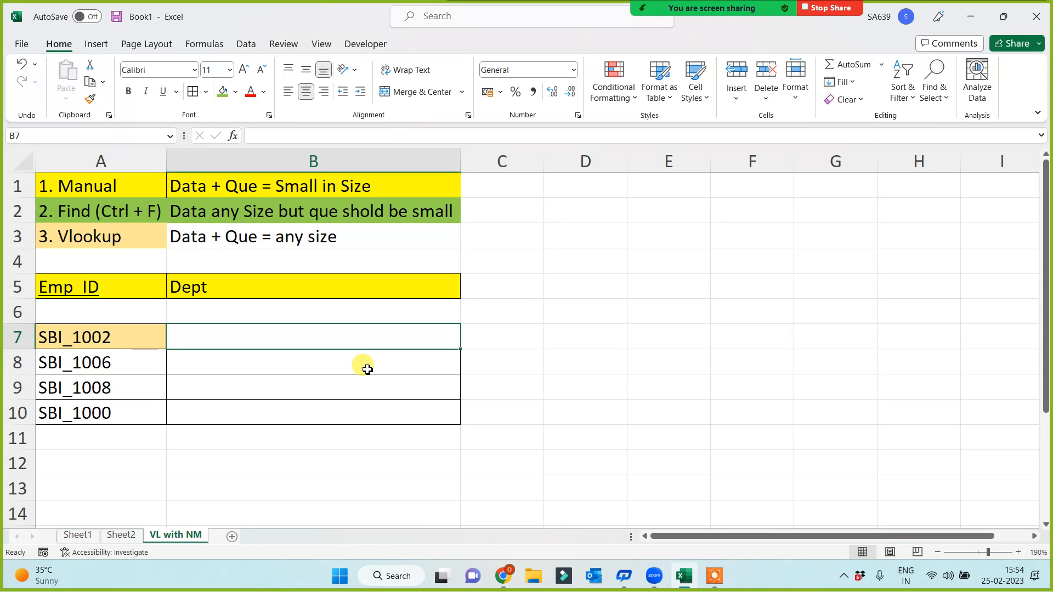
type("=")
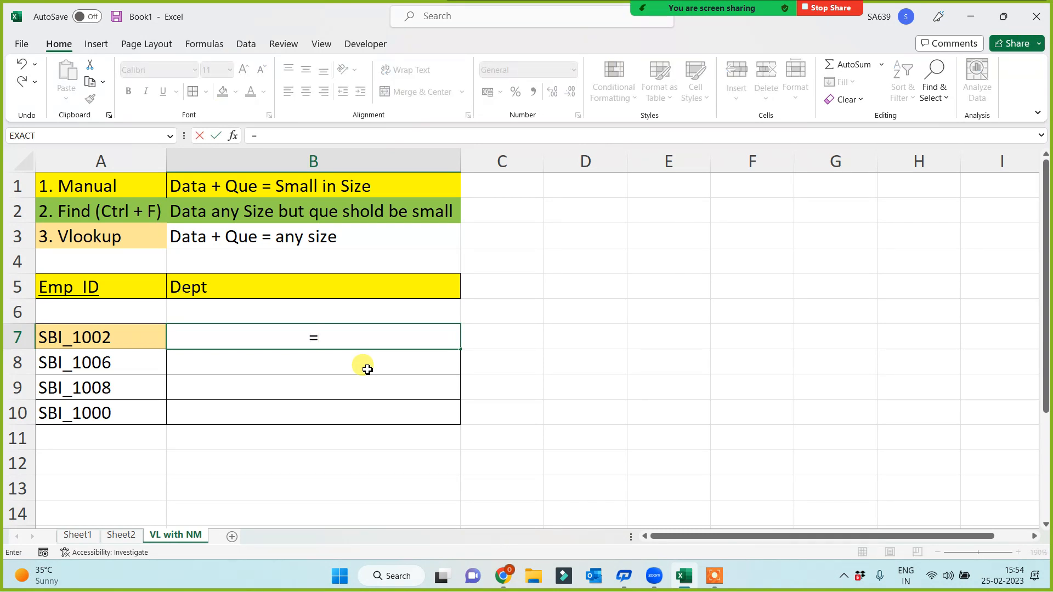
type("vl")
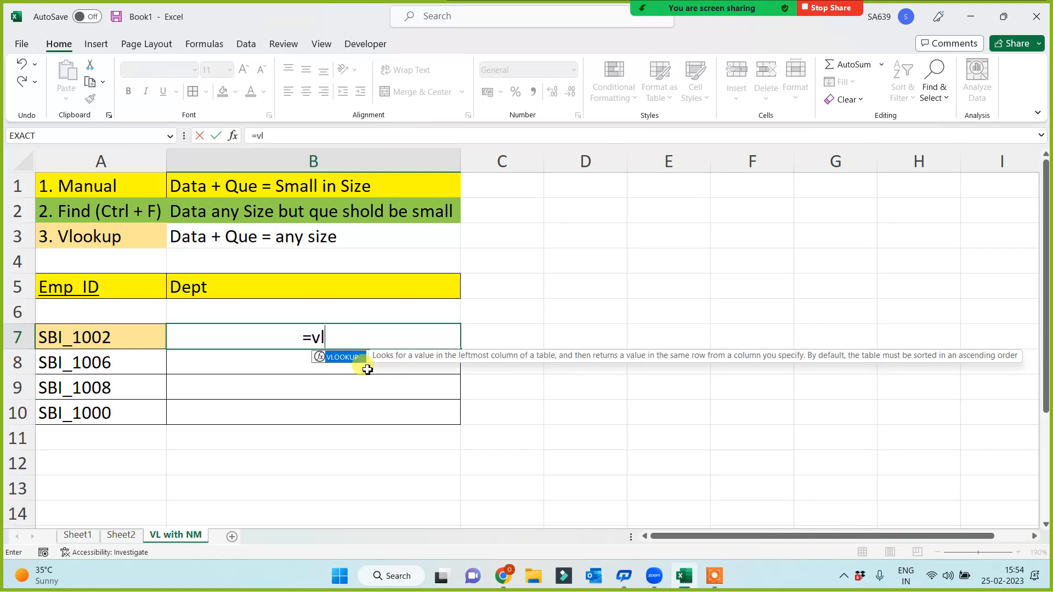
key("Tab")
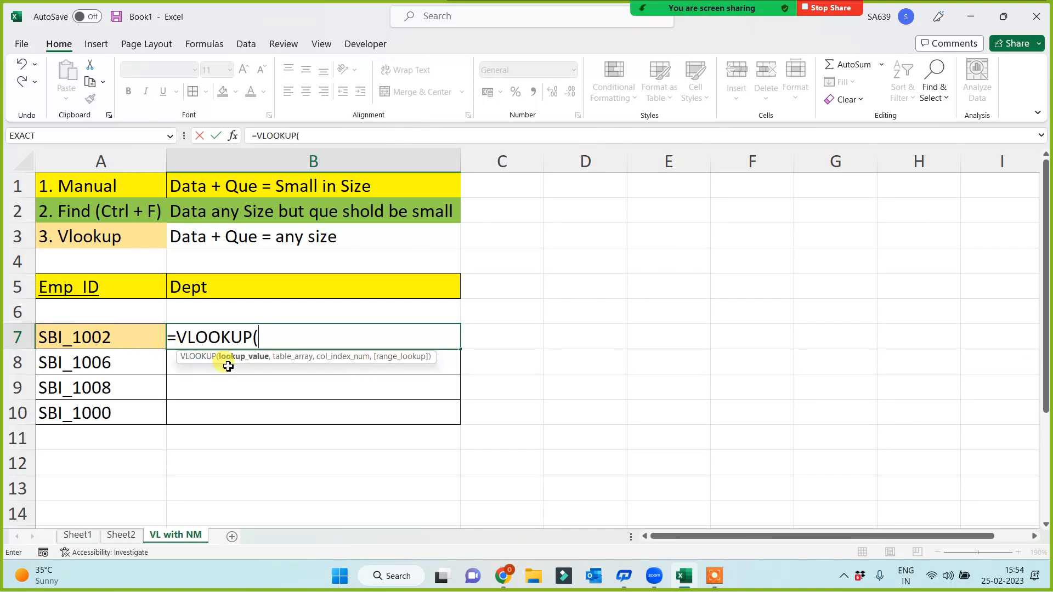
left_click(96, 337)
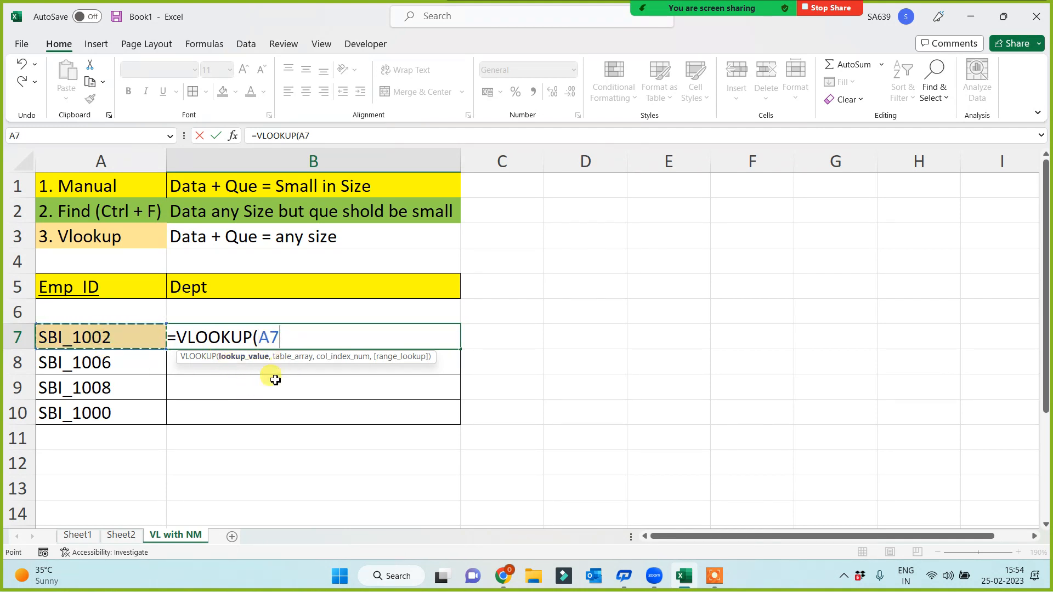
type(",")
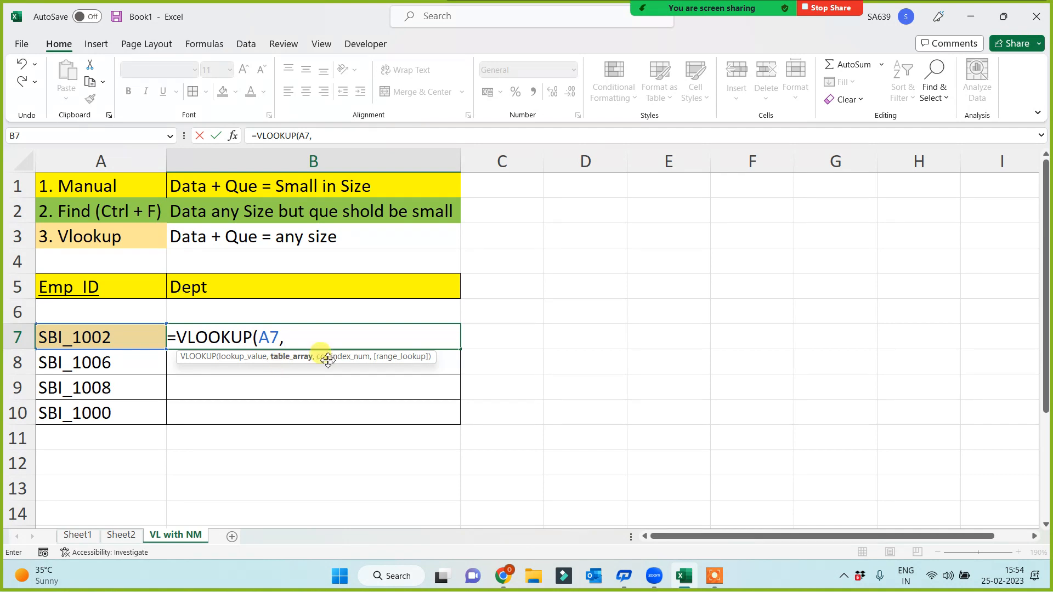
type("gaga")
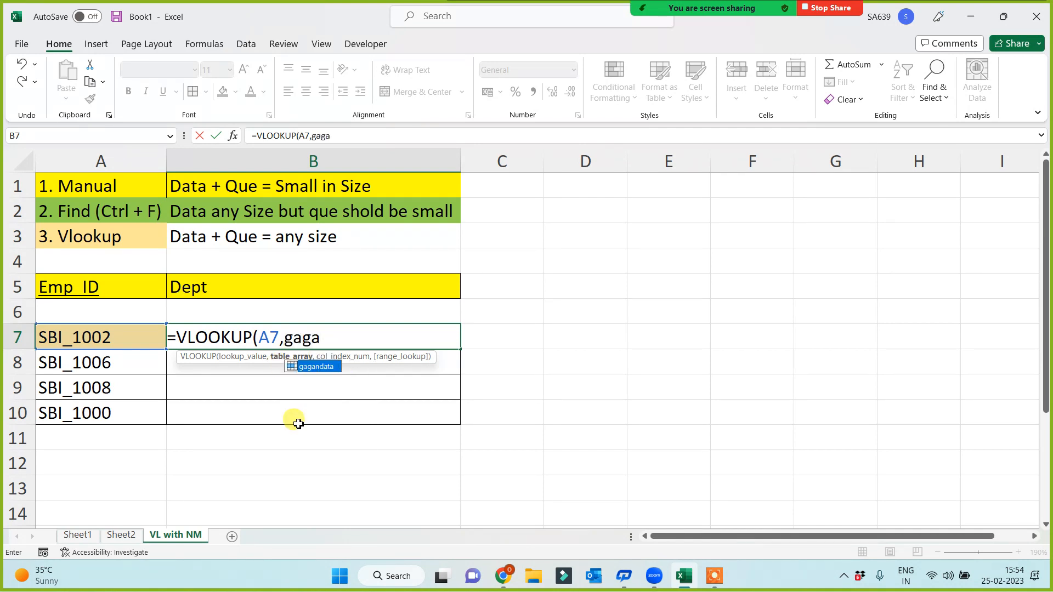
key("Tab")
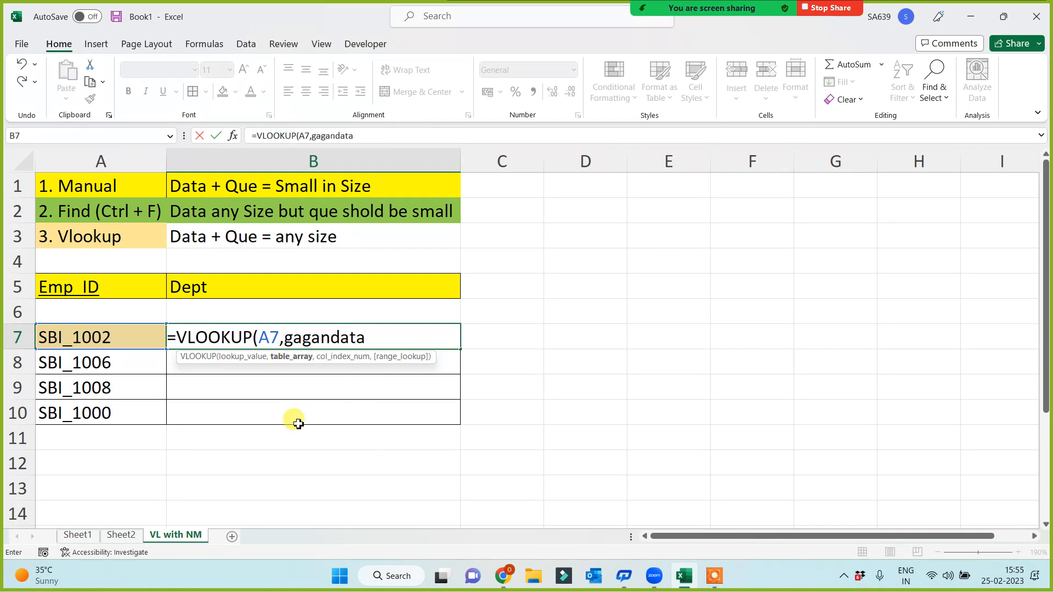
type(",")
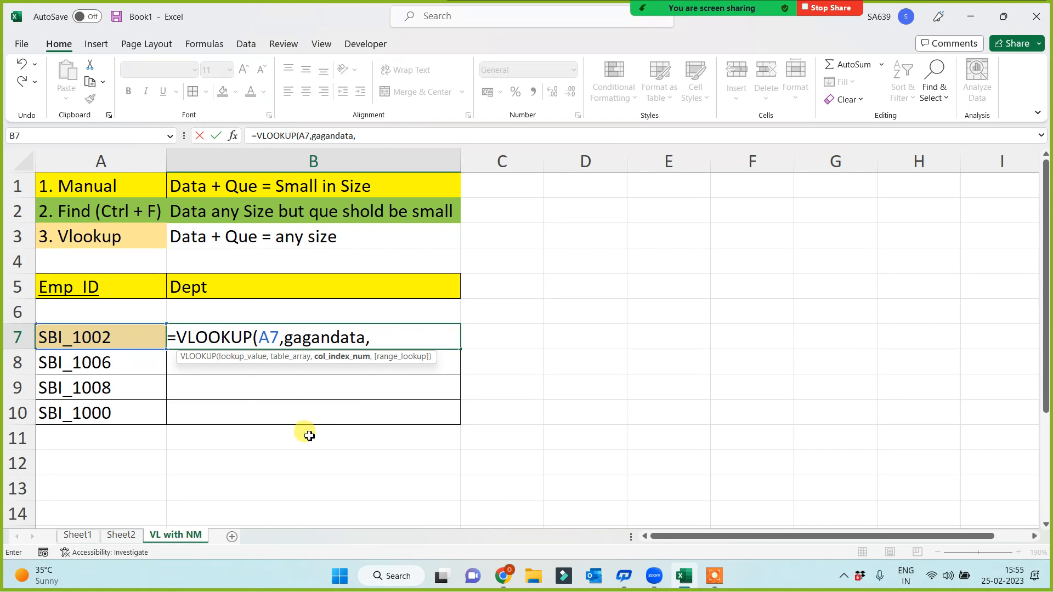
type("4,")
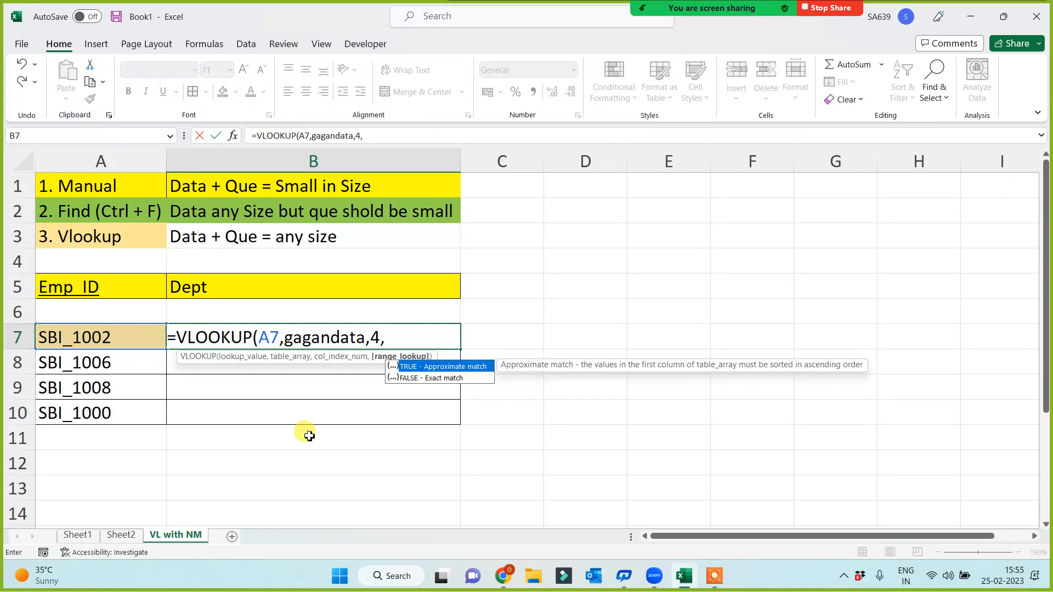
type("0)")
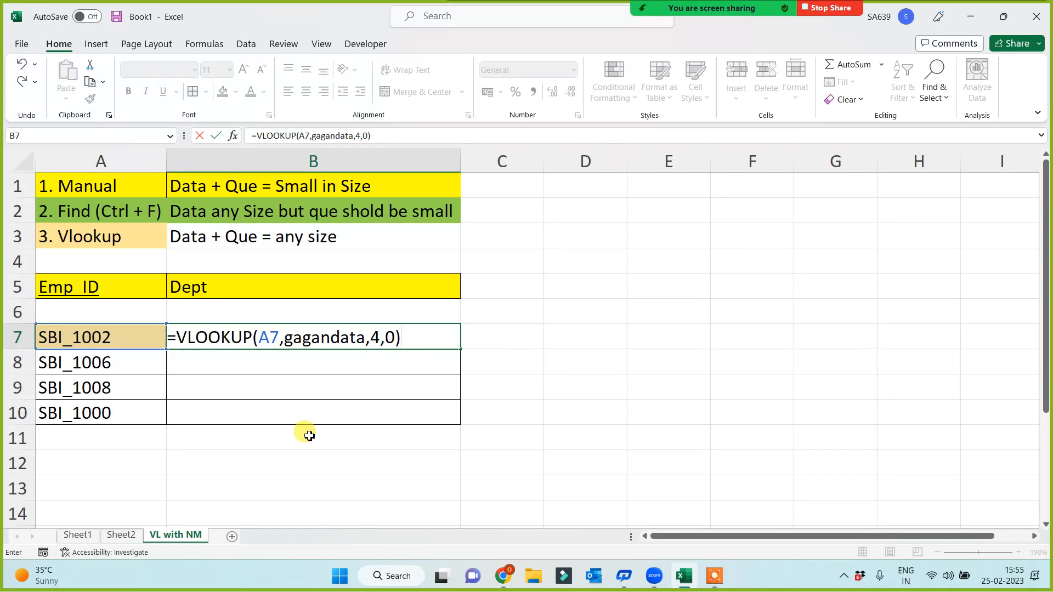
key("Return")
left_click(387, 344)
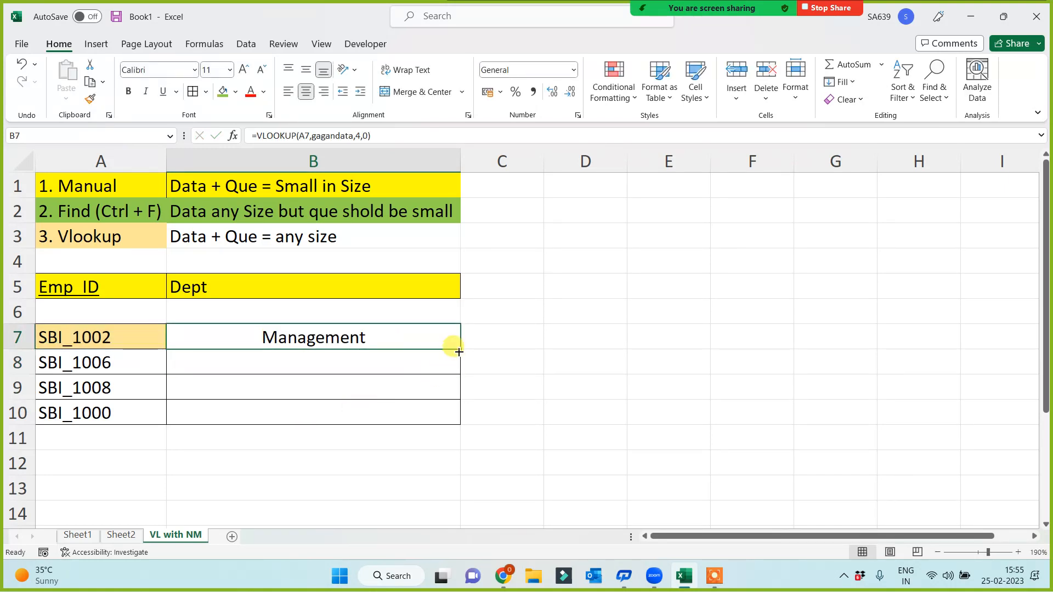
left_click_drag(459, 349, 449, 420)
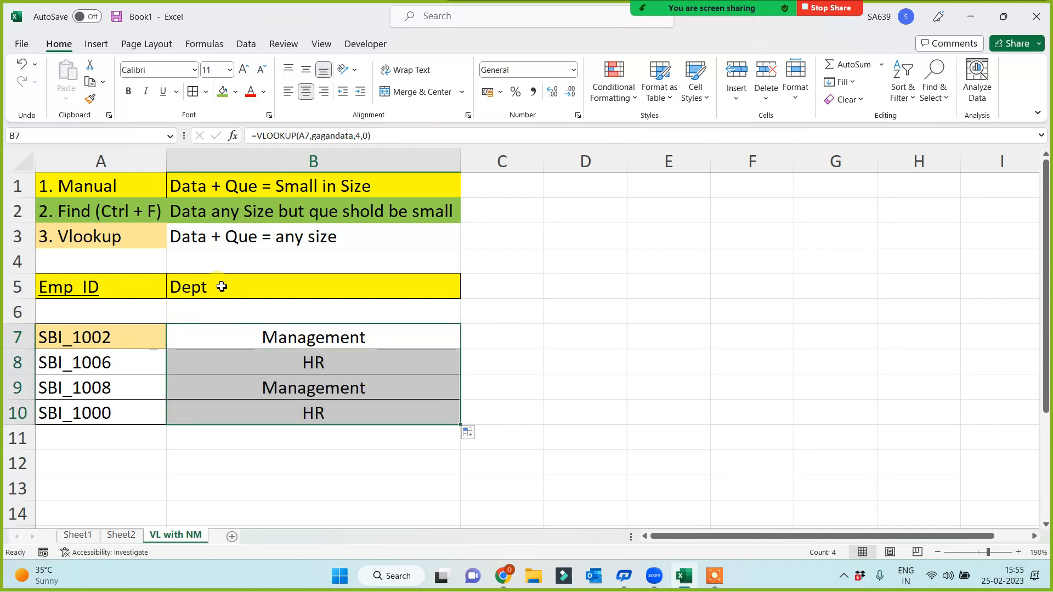
- Centre the Dept heading and the lookup cells in B5:B10 horizontally
left_click_drag(219, 289, 219, 406)
left_click(306, 92)
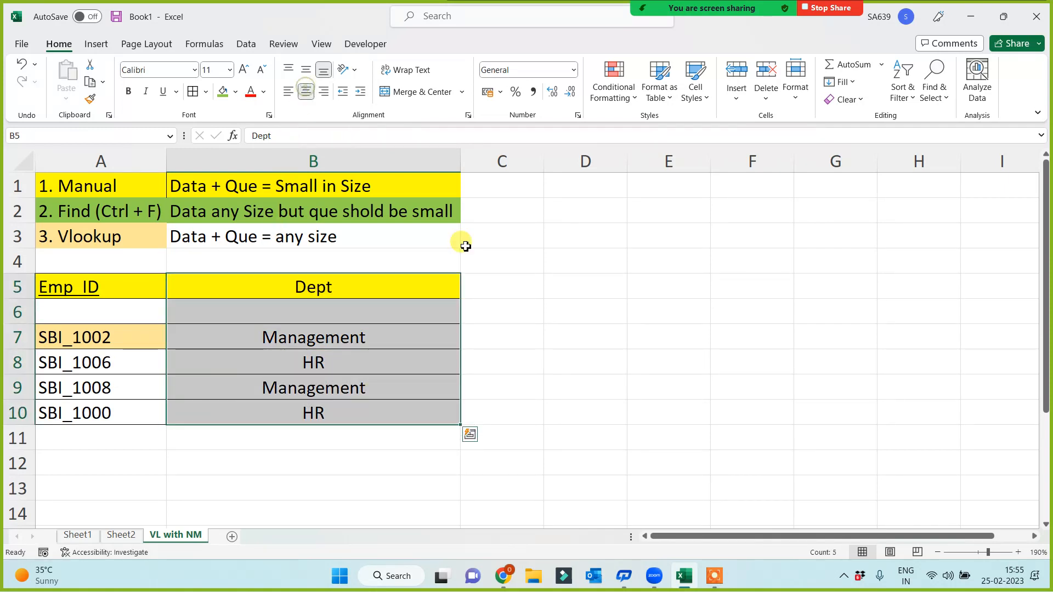
left_click(587, 354)
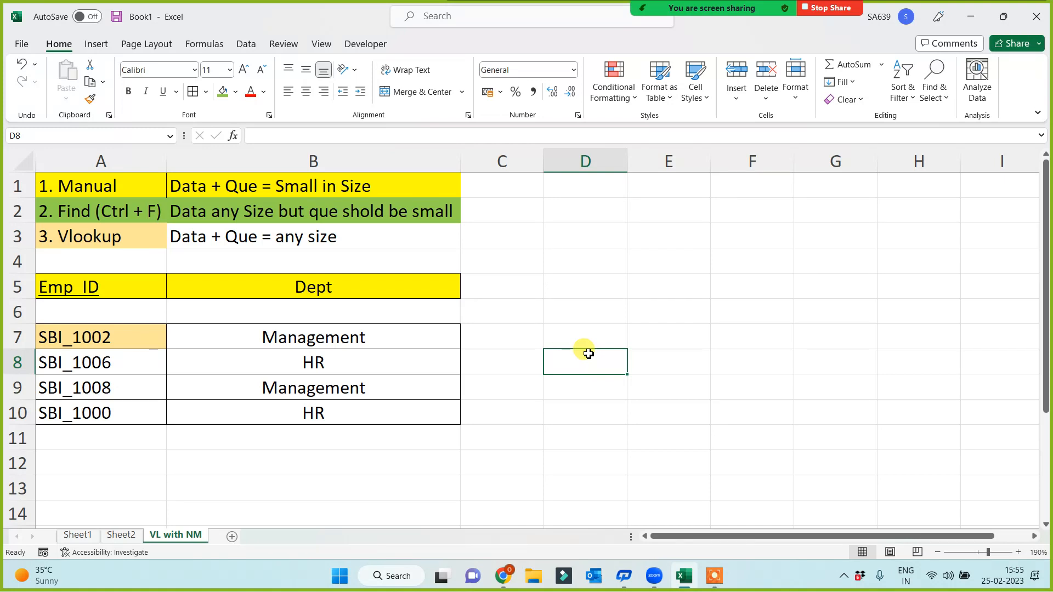
left_click_drag(383, 343, 383, 415)
left_click(603, 389)
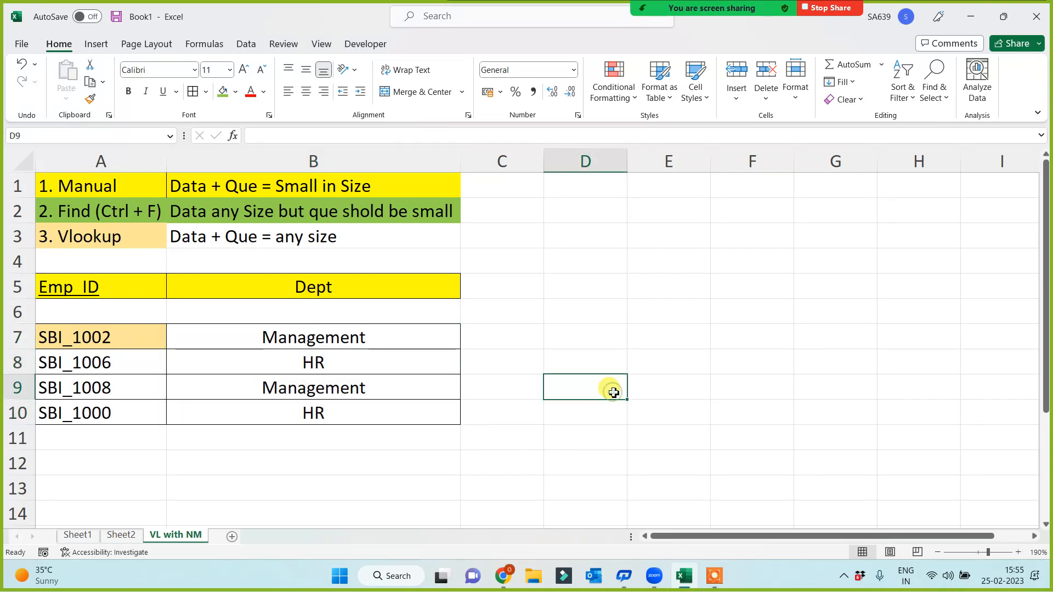
- Define the name Akshaydata for the employee table A1:E12 on Sheet1
left_click(120, 536)
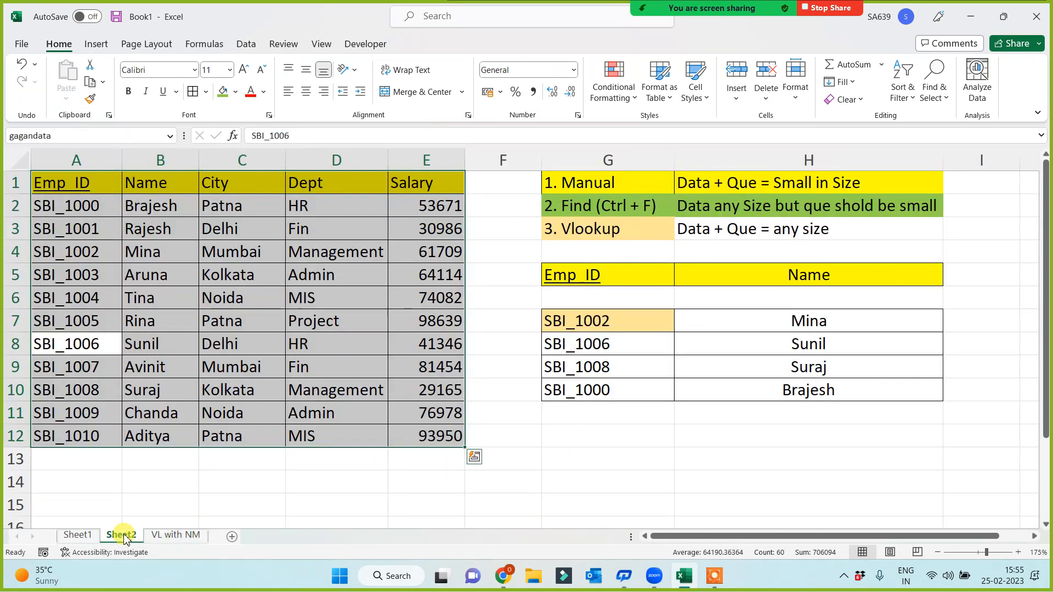
left_click(306, 500)
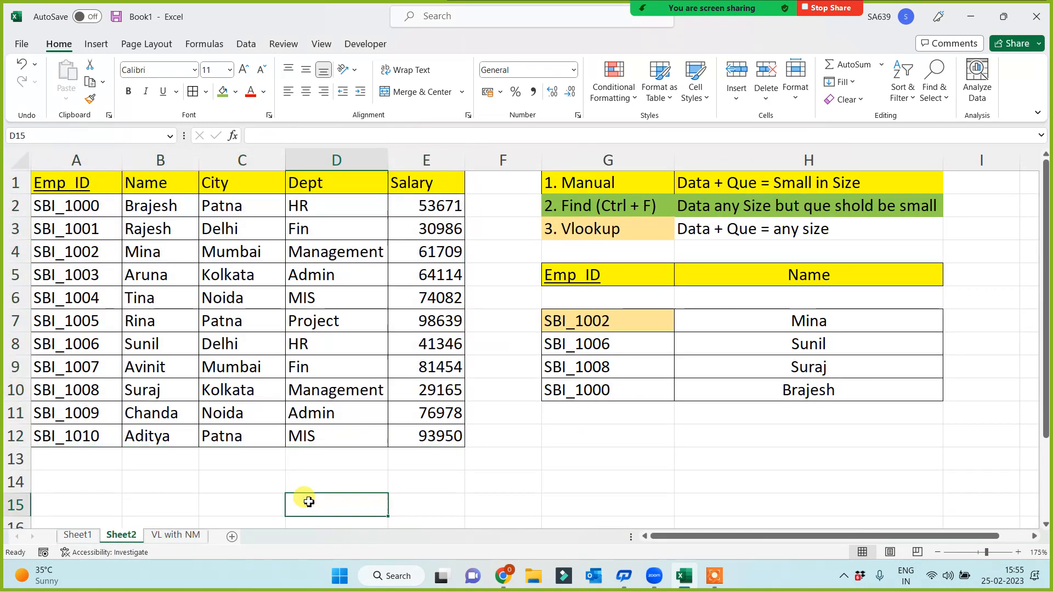
left_click_drag(77, 182, 430, 441)
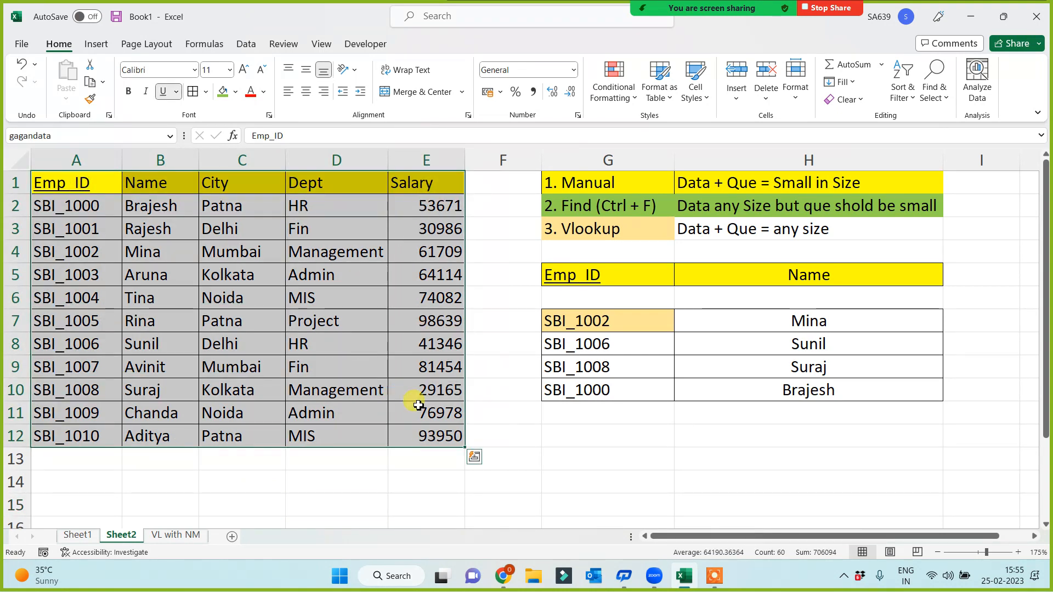
left_click(189, 481)
left_click(85, 538)
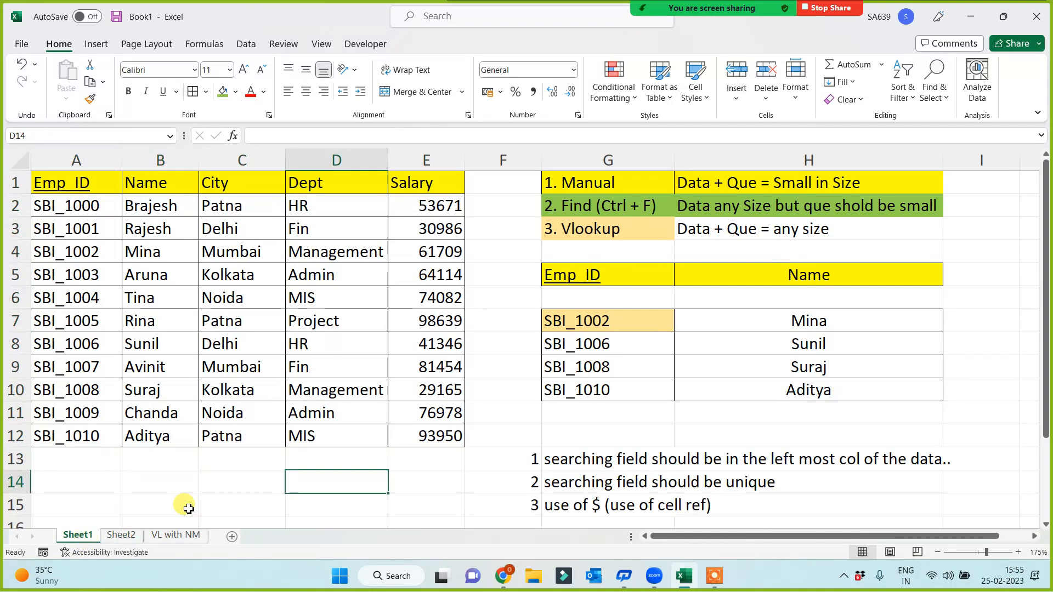
left_click_drag(65, 182, 430, 440)
left_click(30, 137)
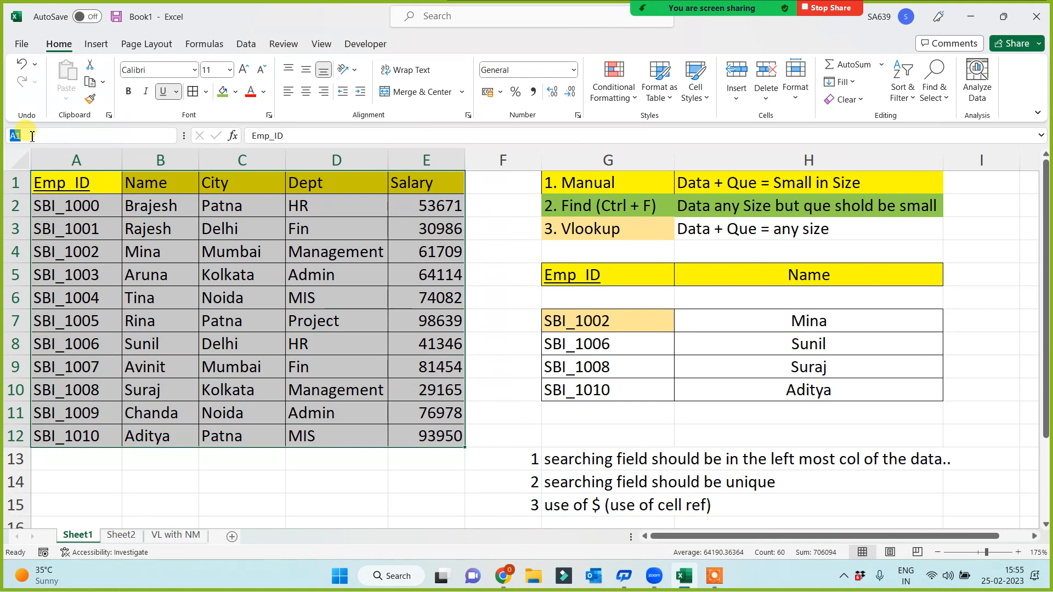
type("Akshaydata")
key("Return")
left_click(209, 463)
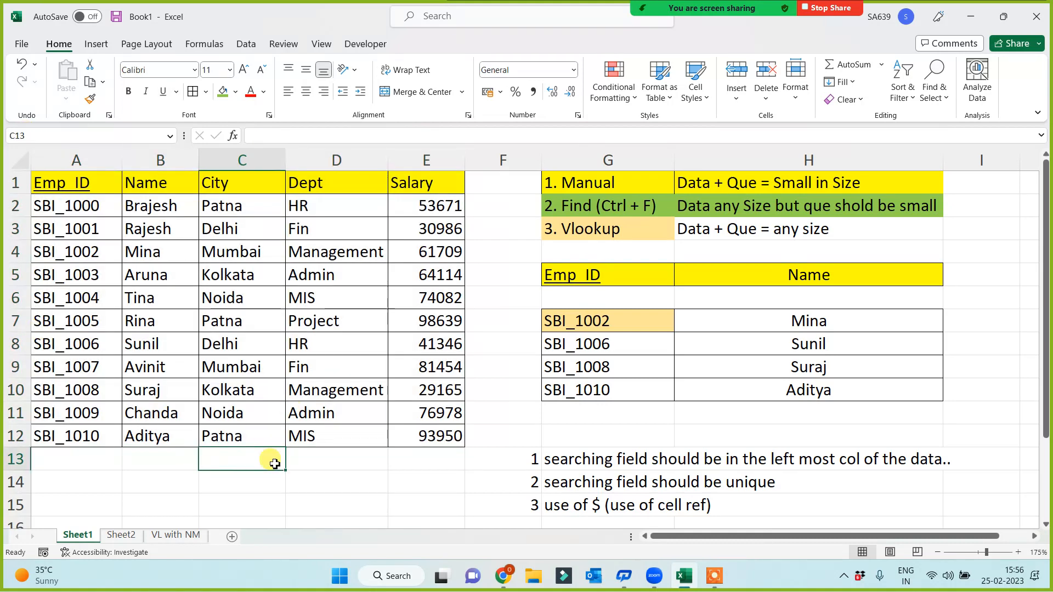
- Clear the department lookups in B7:B10 on the VL with NM sheet and replace the heading in B5 with Name
left_click(178, 535)
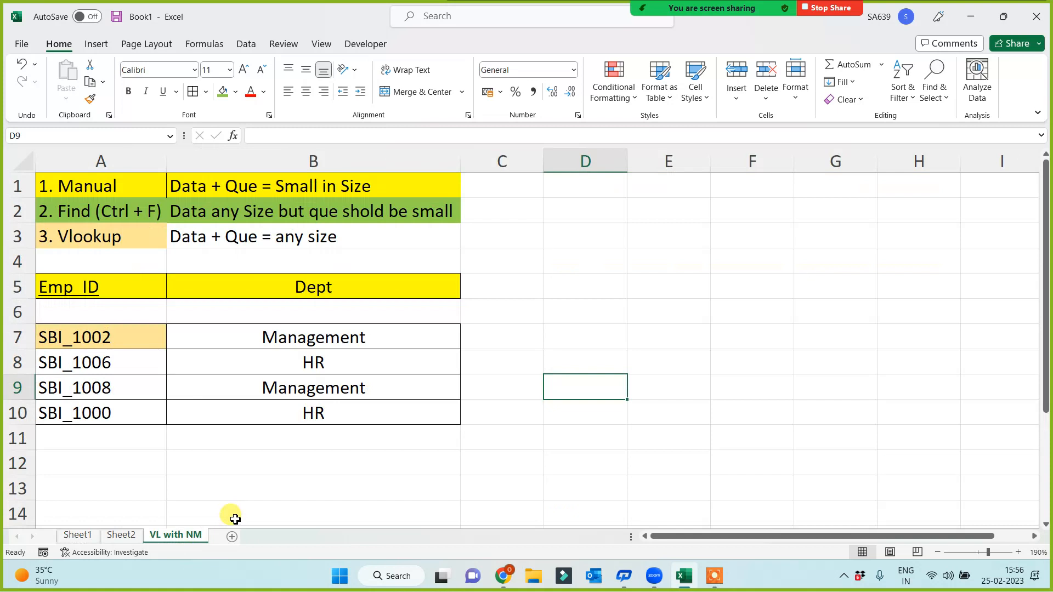
left_click_drag(299, 338, 303, 416)
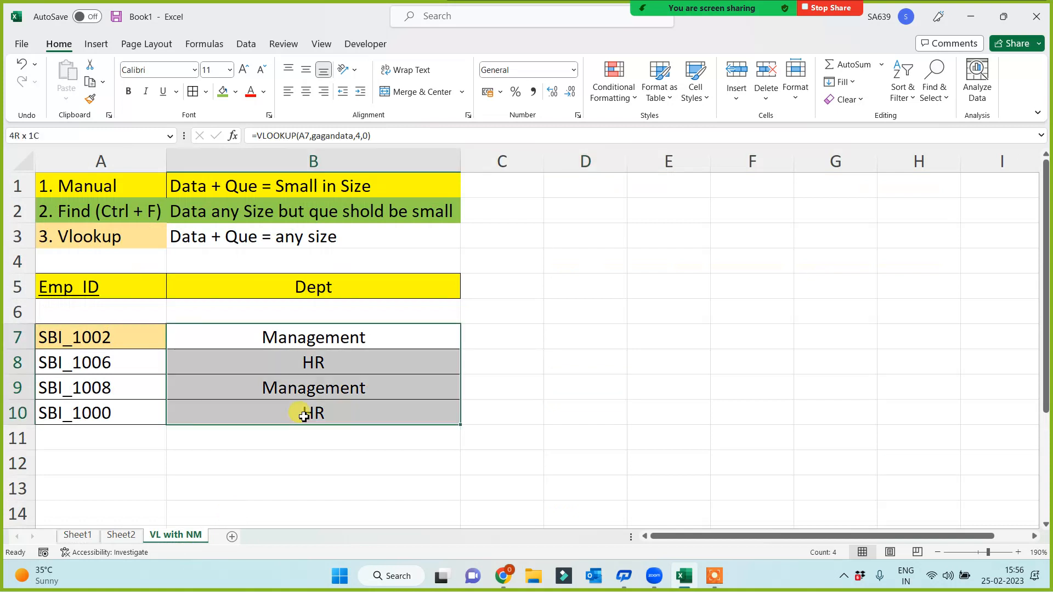
key("Delete")
left_click(287, 282)
type("Name")
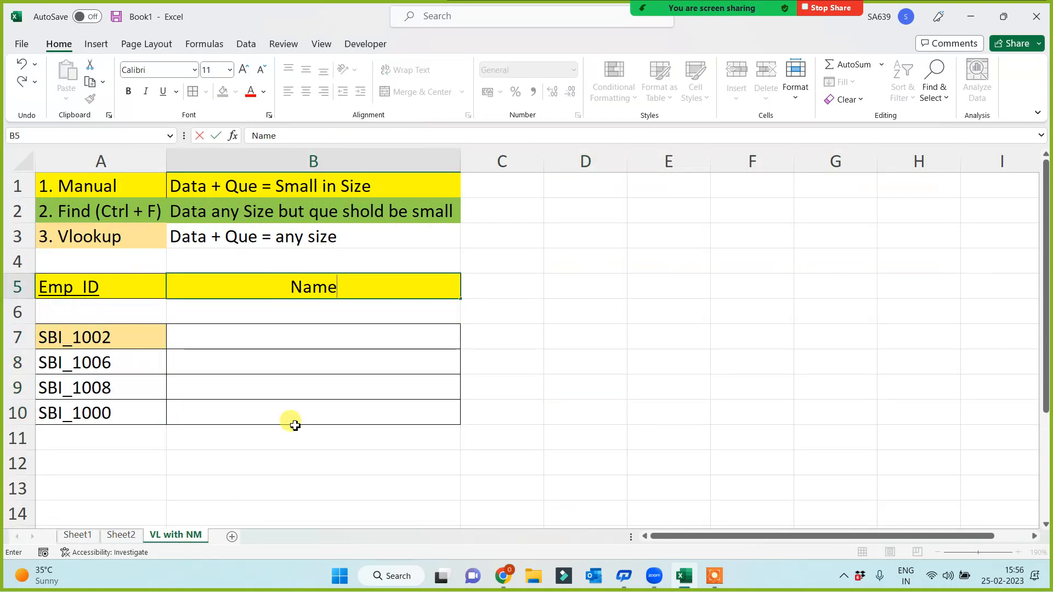
key("Return")
- Enter =VLOOKUP(A7,Akshaydata,2,0) in B7 of the VL with NM sheet and fill it down to B10
left_click(78, 534)
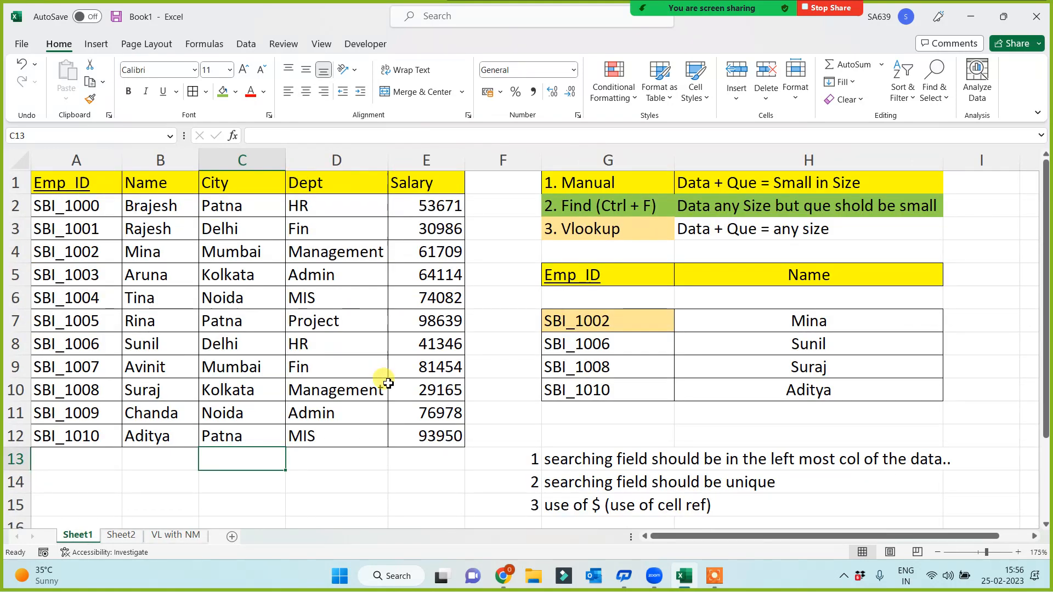
left_click(186, 535)
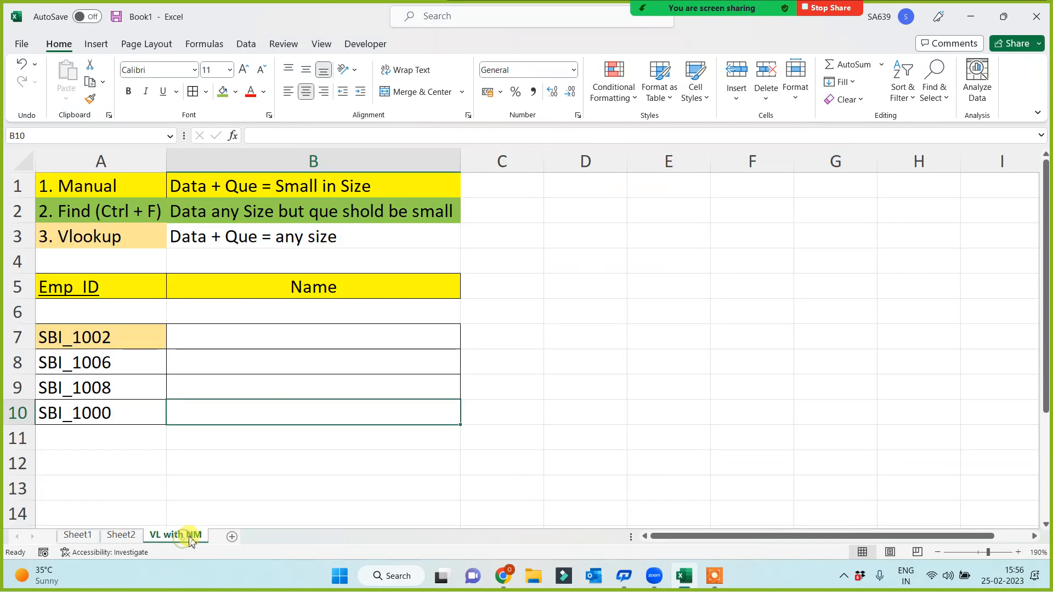
left_click(274, 332)
type("=")
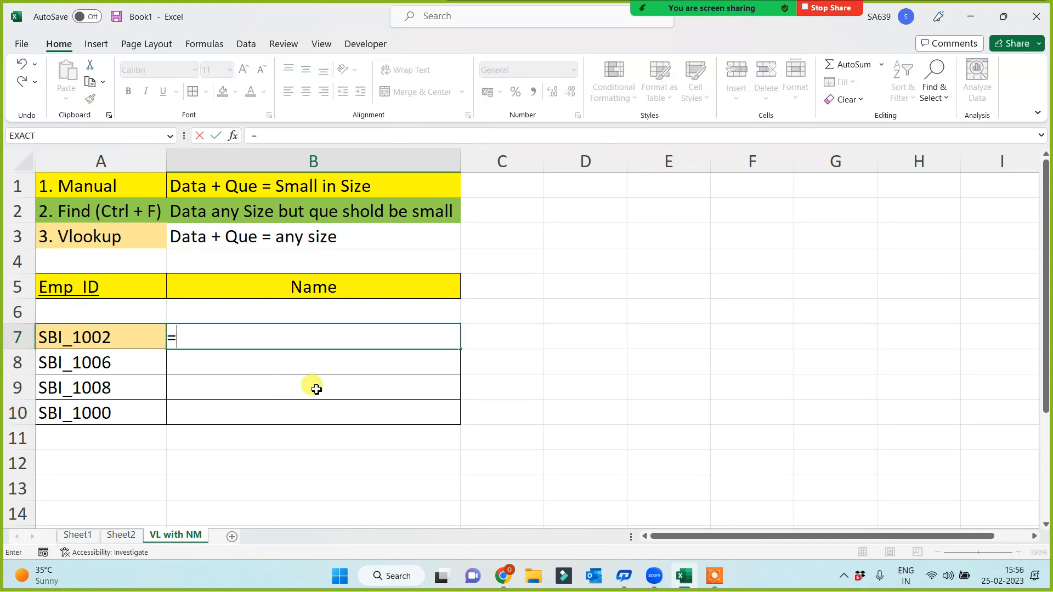
type("vl")
key("Tab")
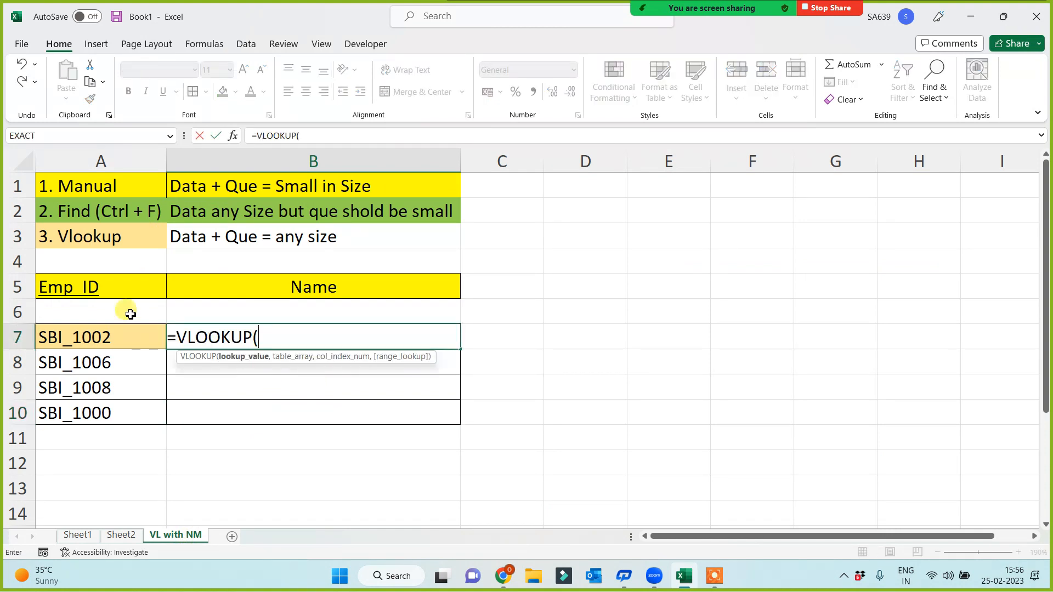
left_click(105, 337)
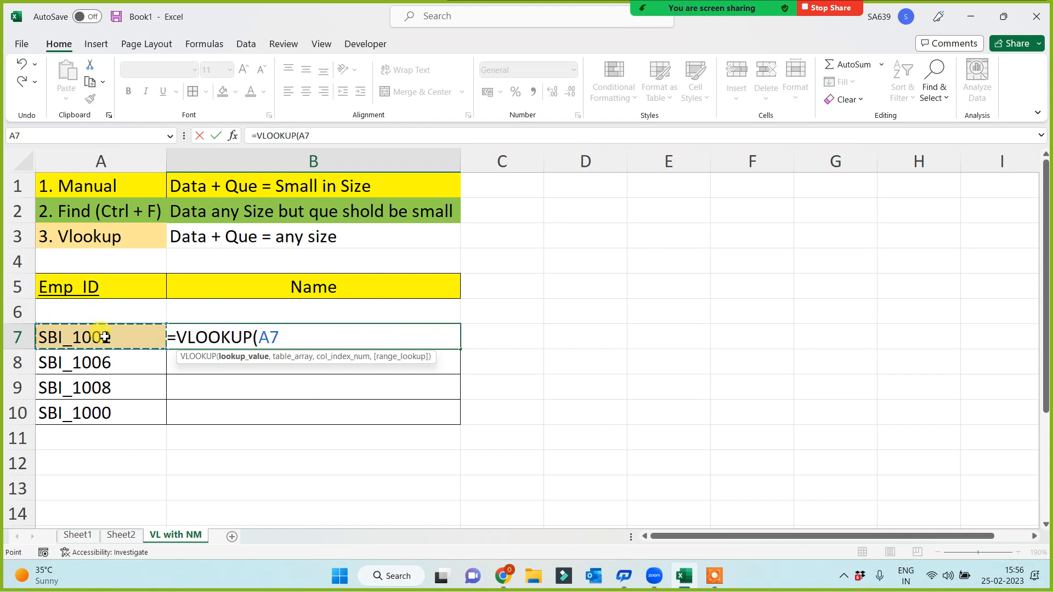
type(",ak")
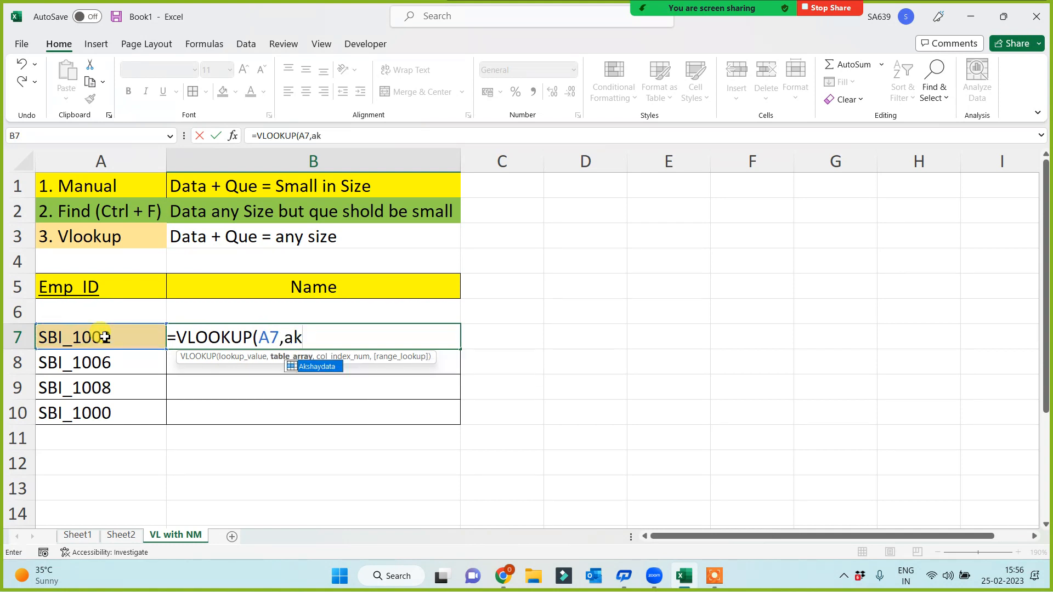
key("Tab")
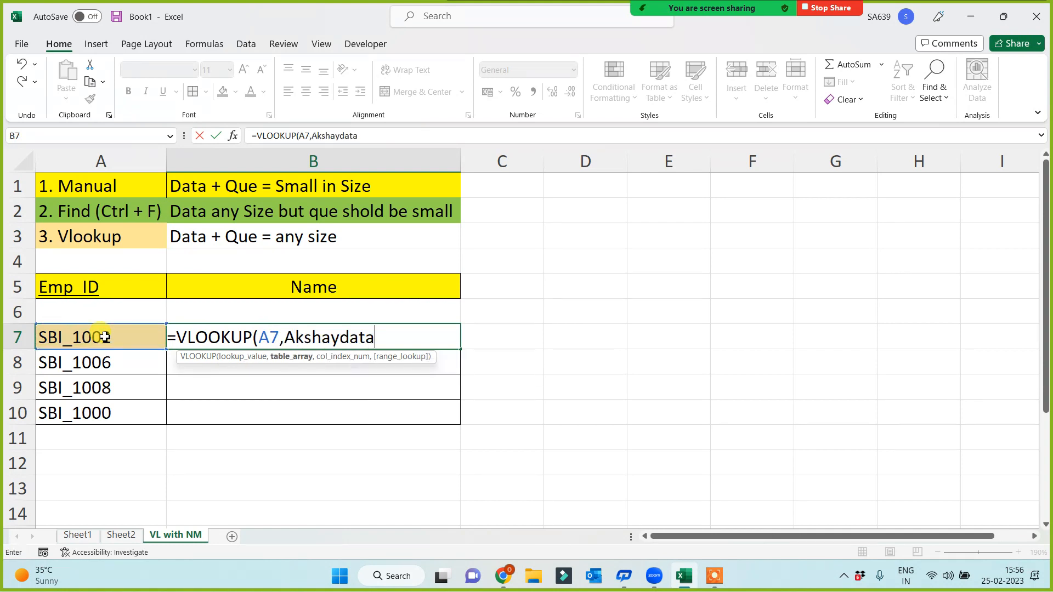
type(",2,")
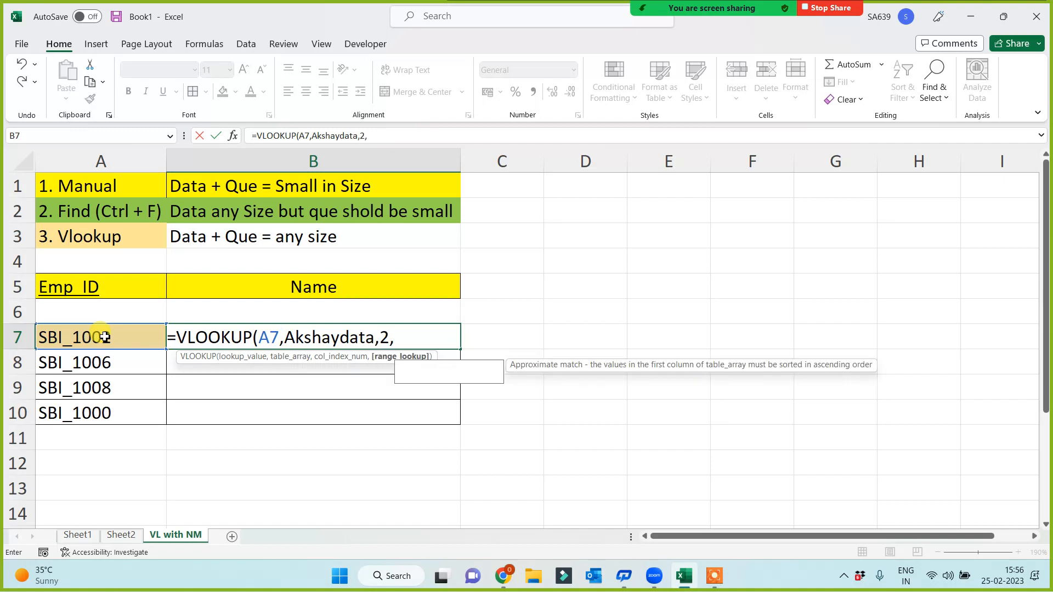
key("Return")
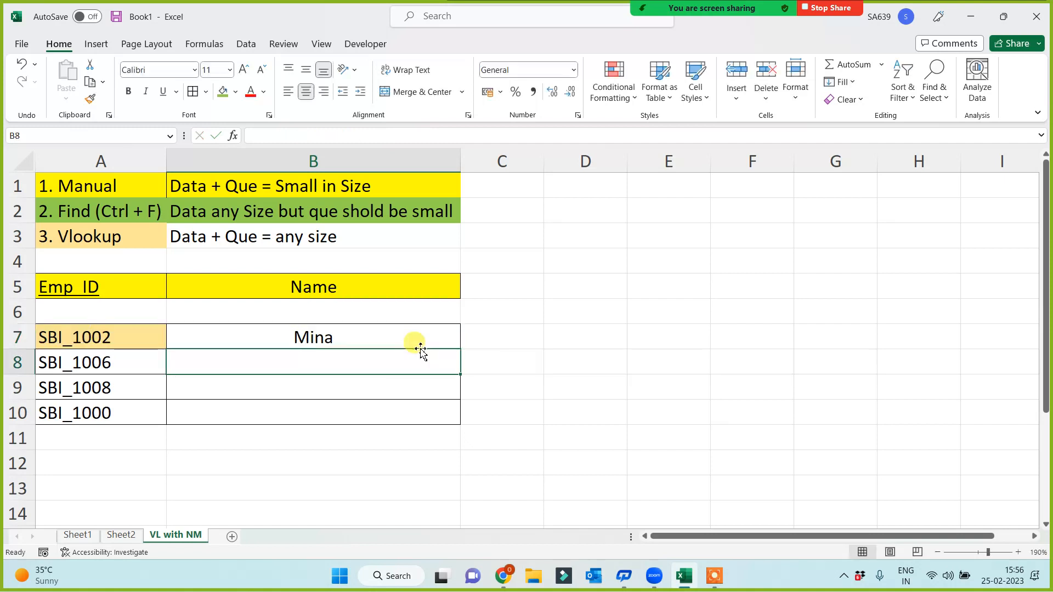
left_click(421, 345)
double_click(461, 349)
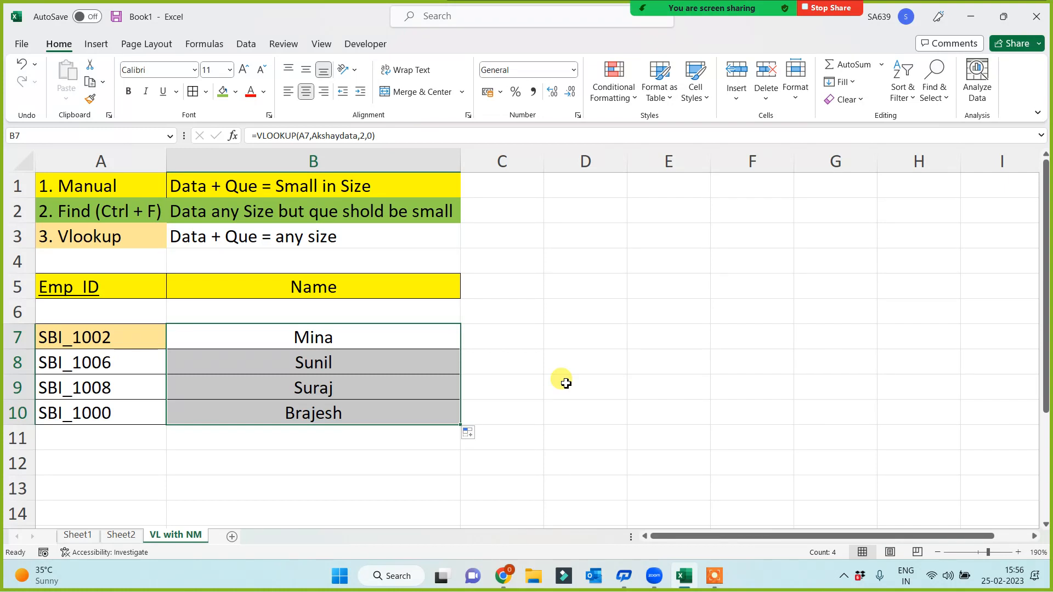
- Examine which range names are assigned to the employee tables A1:E12 on Sheet1 and Sheet2
left_click(545, 411)
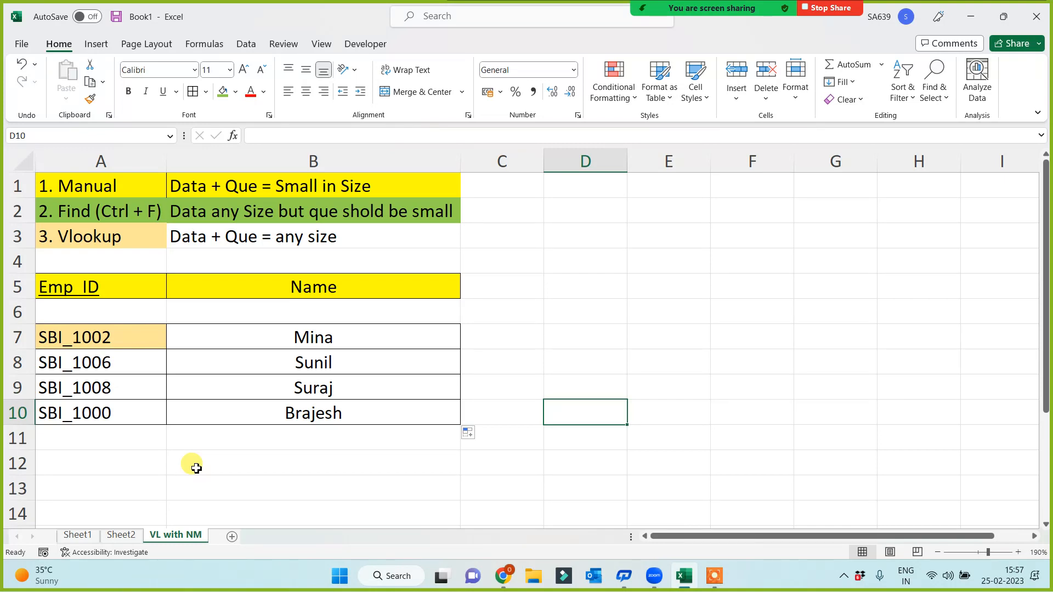
left_click(617, 353)
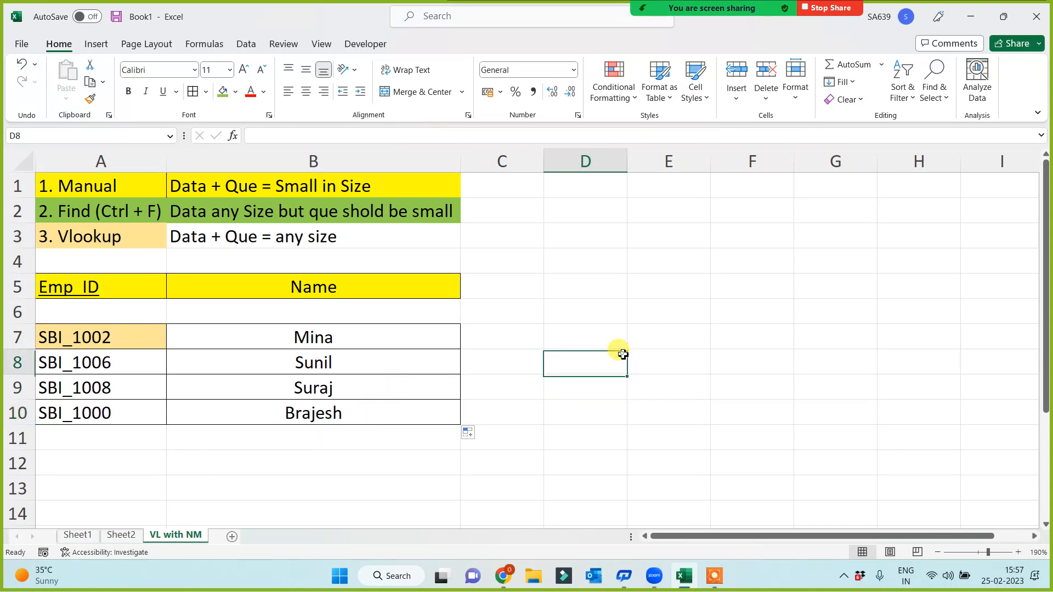
left_click(79, 536)
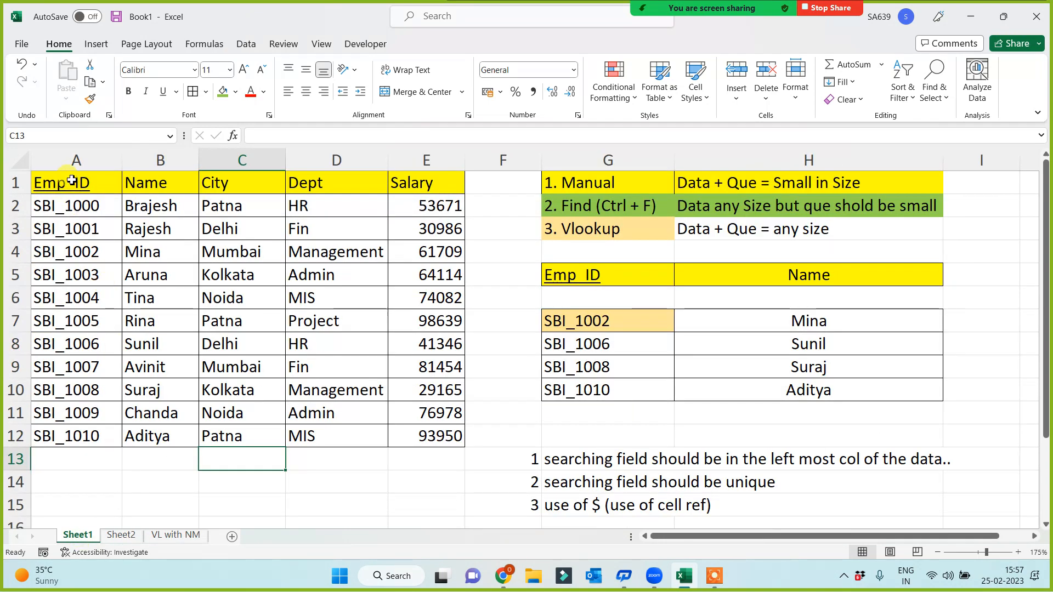
left_click_drag(71, 178, 426, 438)
left_click(32, 136)
type("Akshaydata")
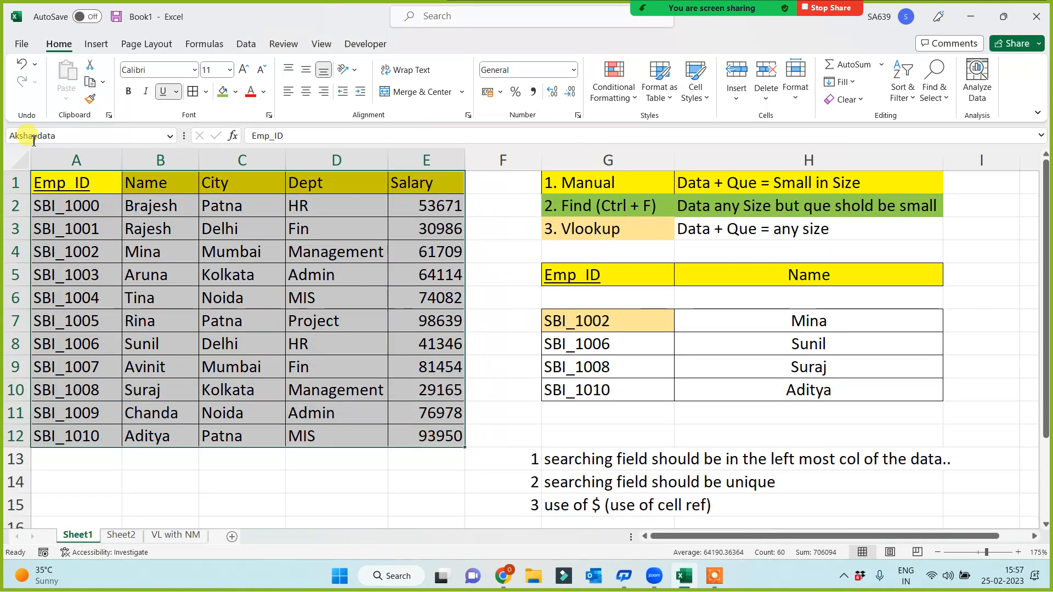
key("Return")
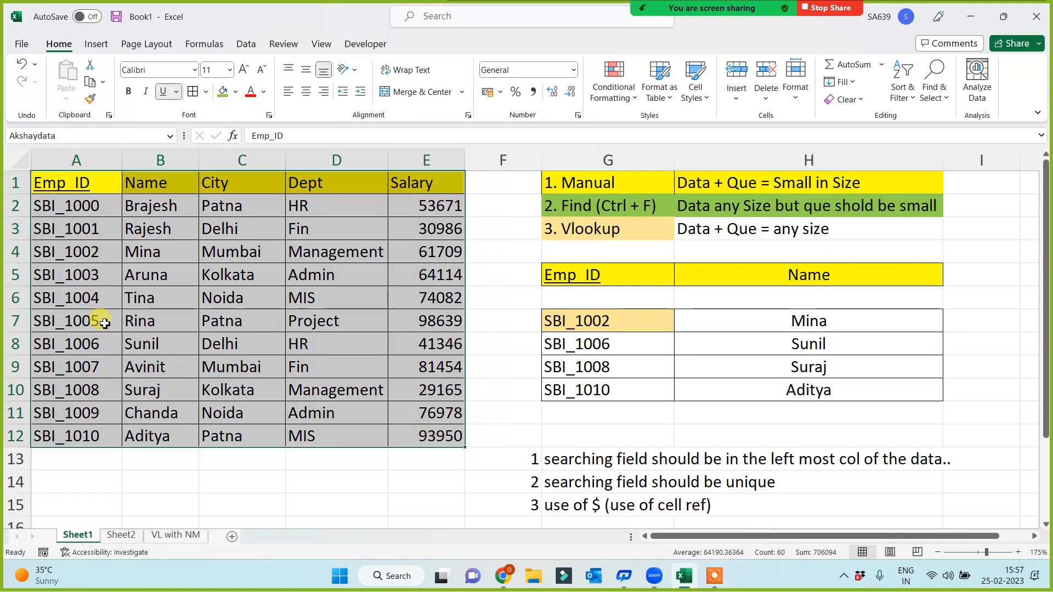
left_click(121, 535)
left_click_drag(57, 178, 410, 435)
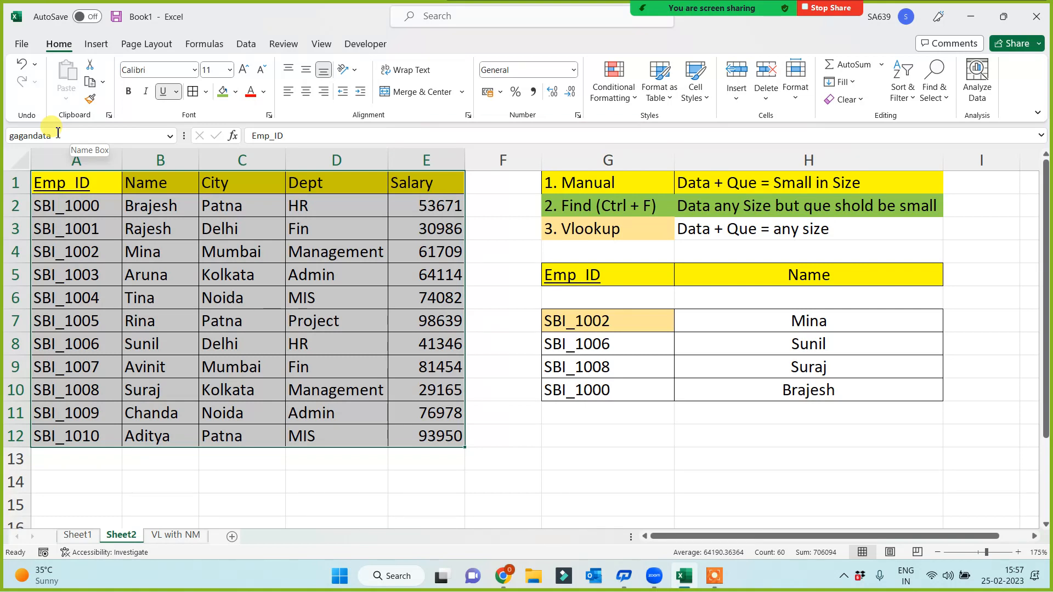
left_click(206, 472)
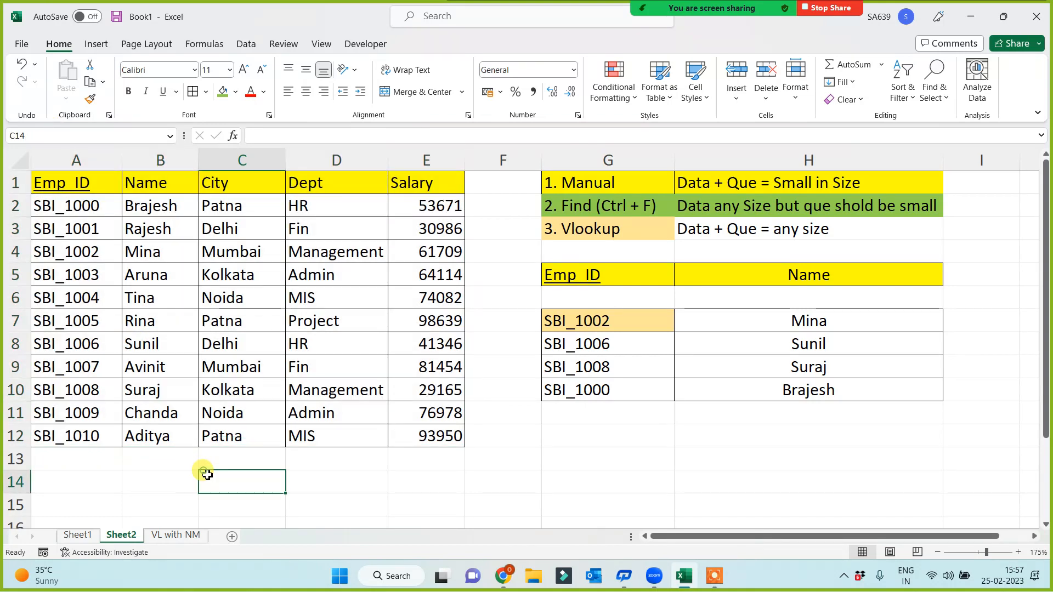
left_click_drag(47, 184, 423, 436)
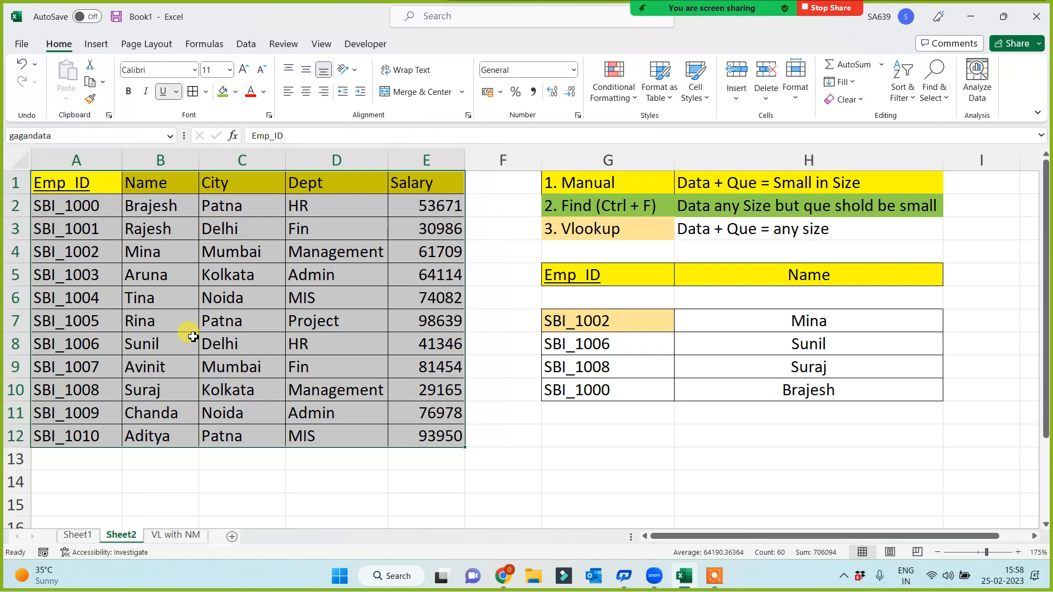
left_click(337, 476)
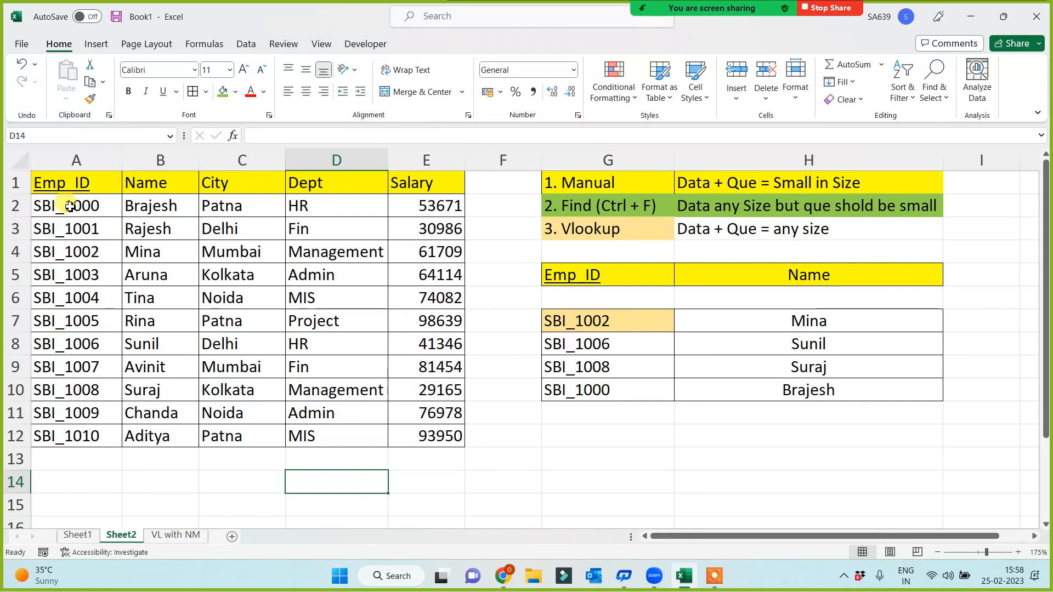
left_click_drag(69, 189, 435, 435)
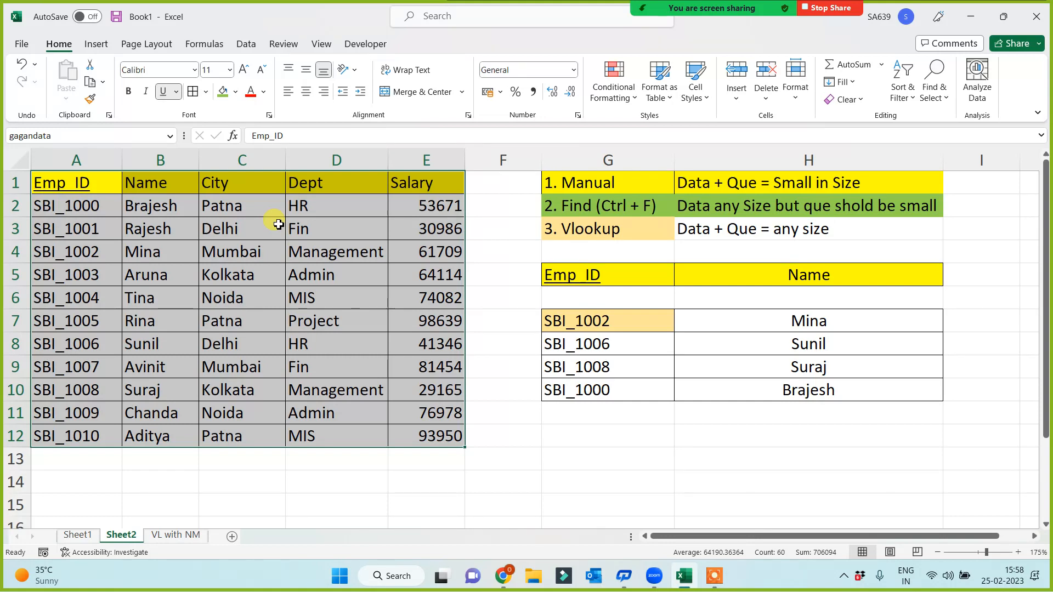
- Enter india in C2 of Sheet2's City column and fill the country series down to C12
left_click(242, 207)
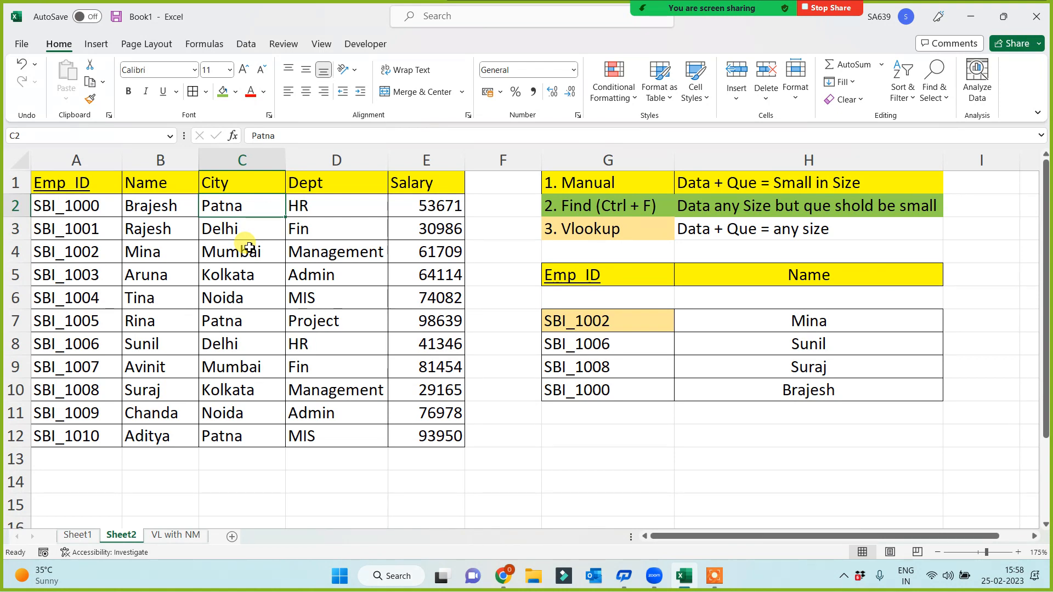
type("india")
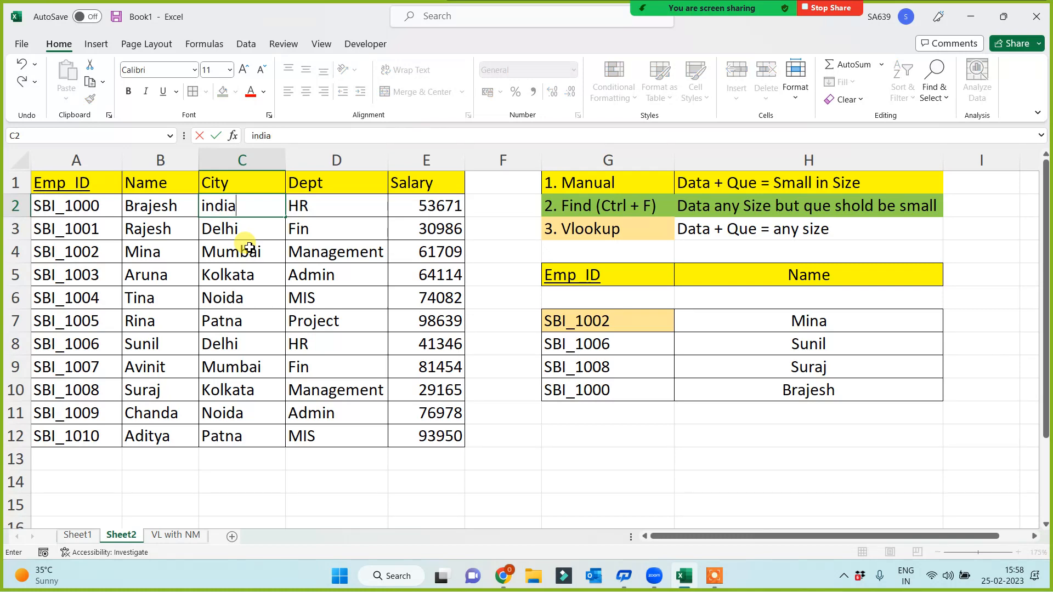
left_click(235, 466)
left_click(236, 205)
left_click_drag(285, 215, 264, 439)
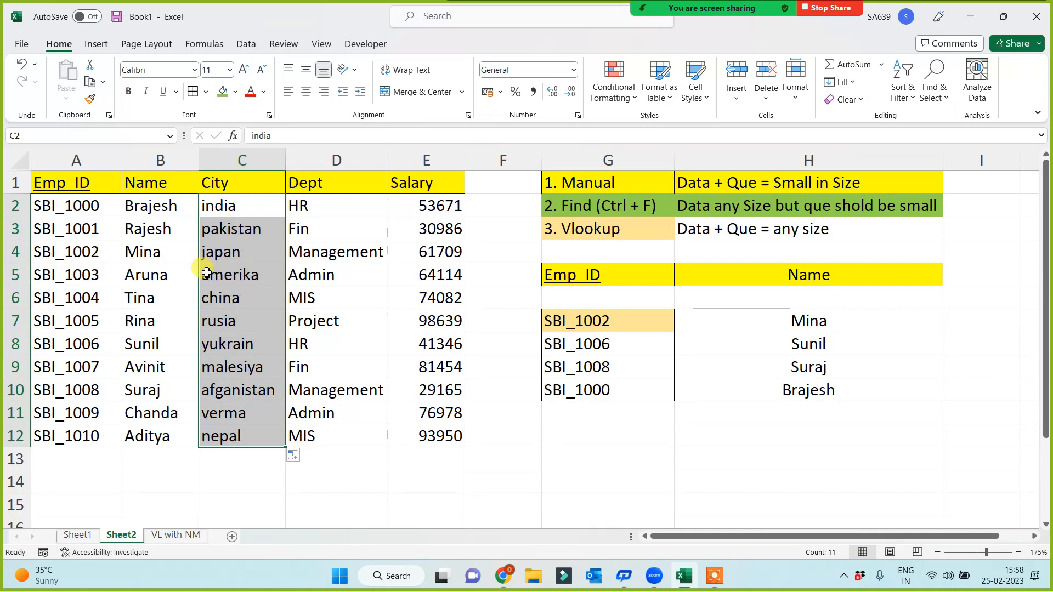
- Replace the heading in B5 of the VL with NM sheet with City
left_click(159, 536)
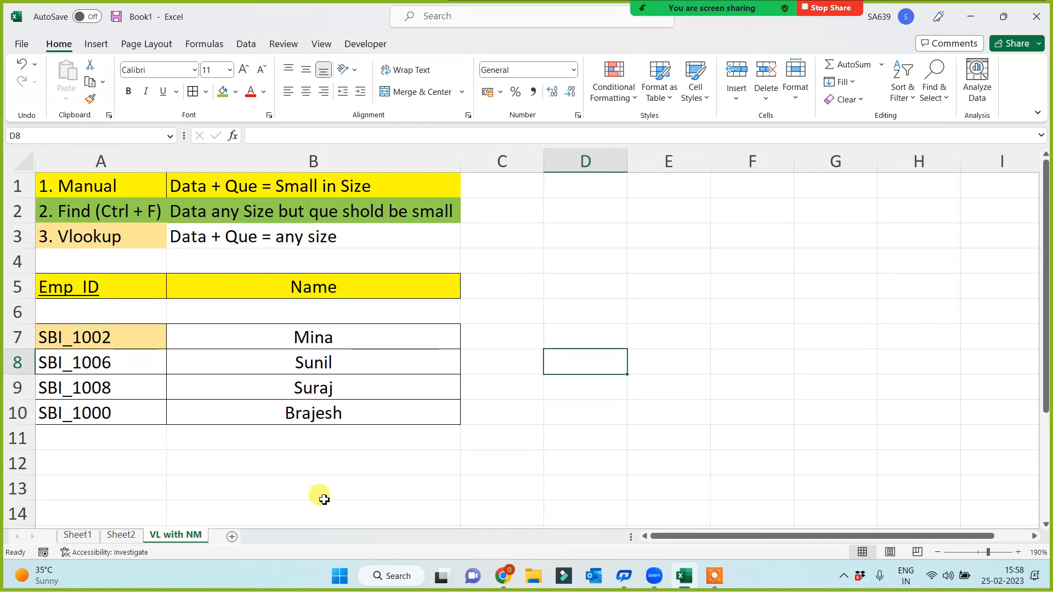
left_click(121, 536)
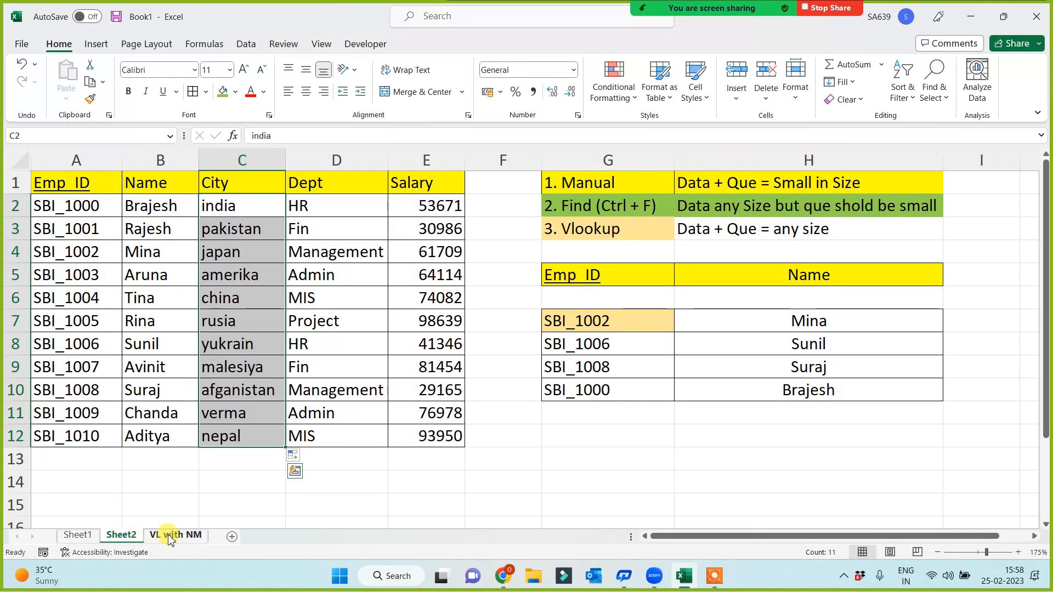
left_click(176, 536)
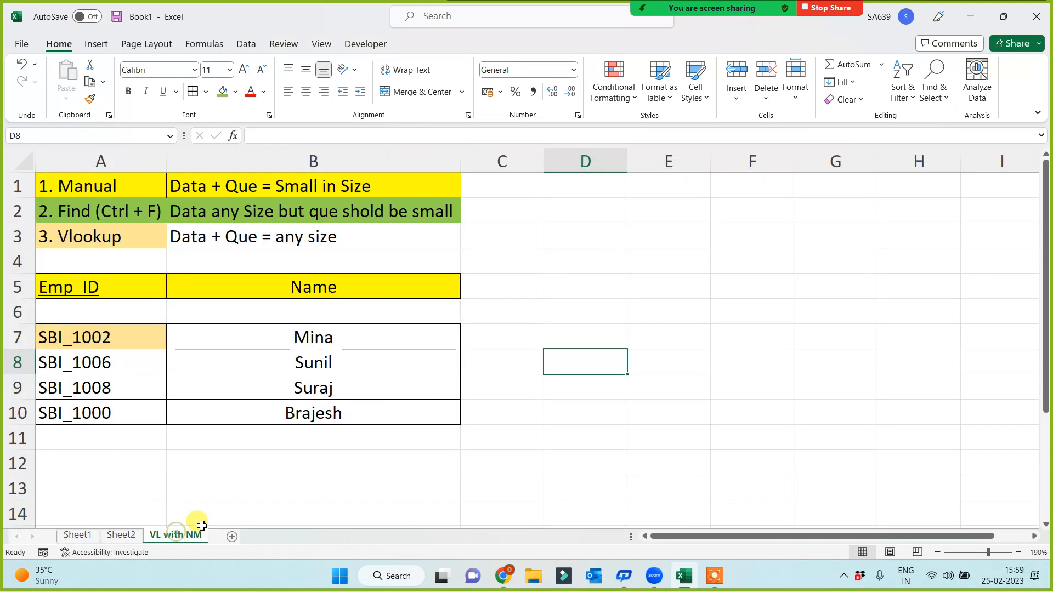
left_click(346, 293)
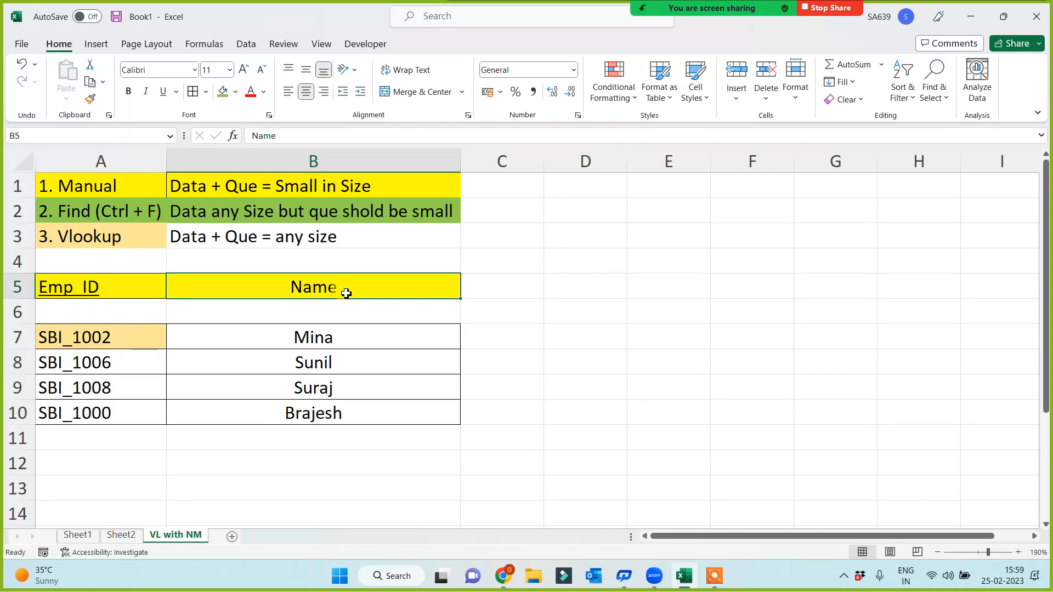
type("City")
key("Return")
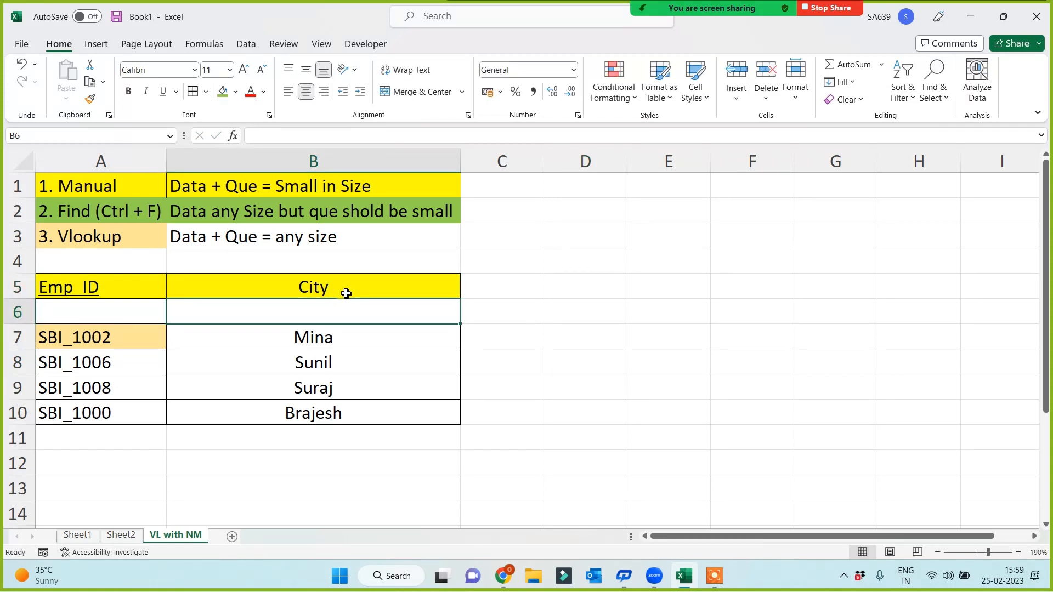
- Set the column index of the VLOOKUP formula in B7 to 3
key("Down")
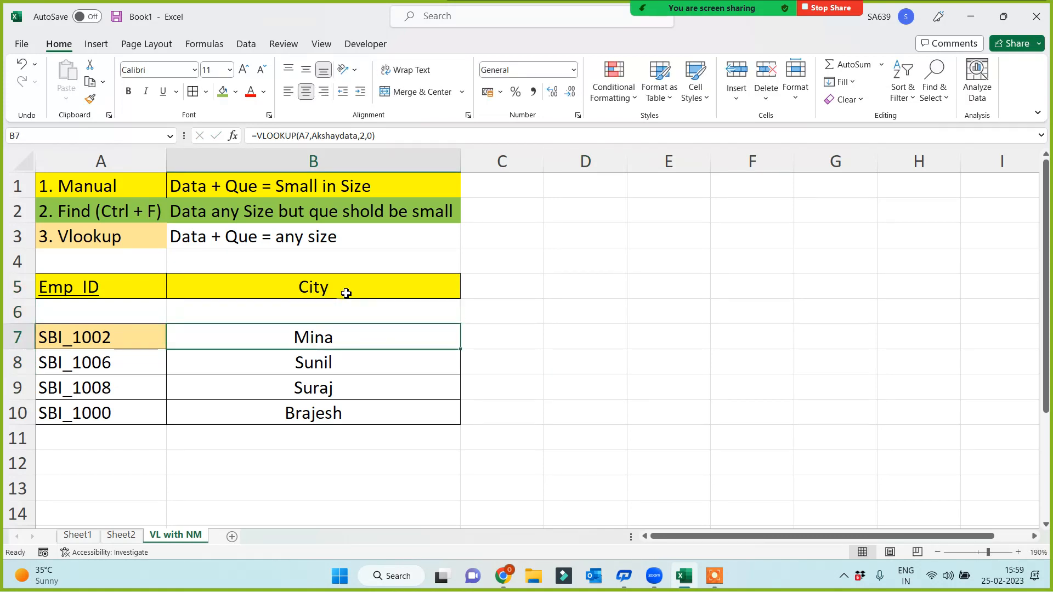
left_click(364, 136)
key("BackSpace")
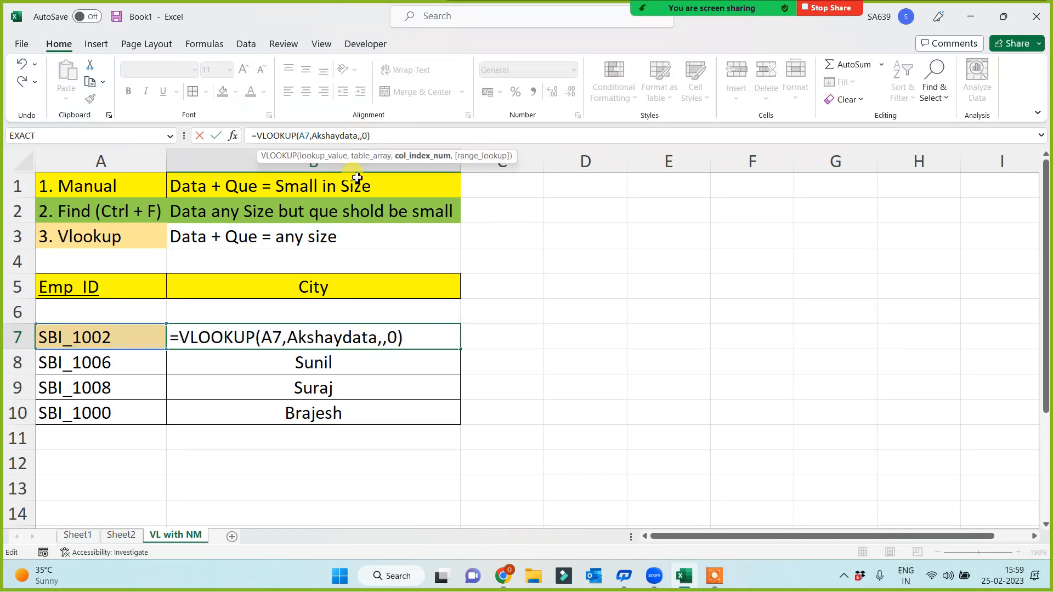
type("3")
key("Return")
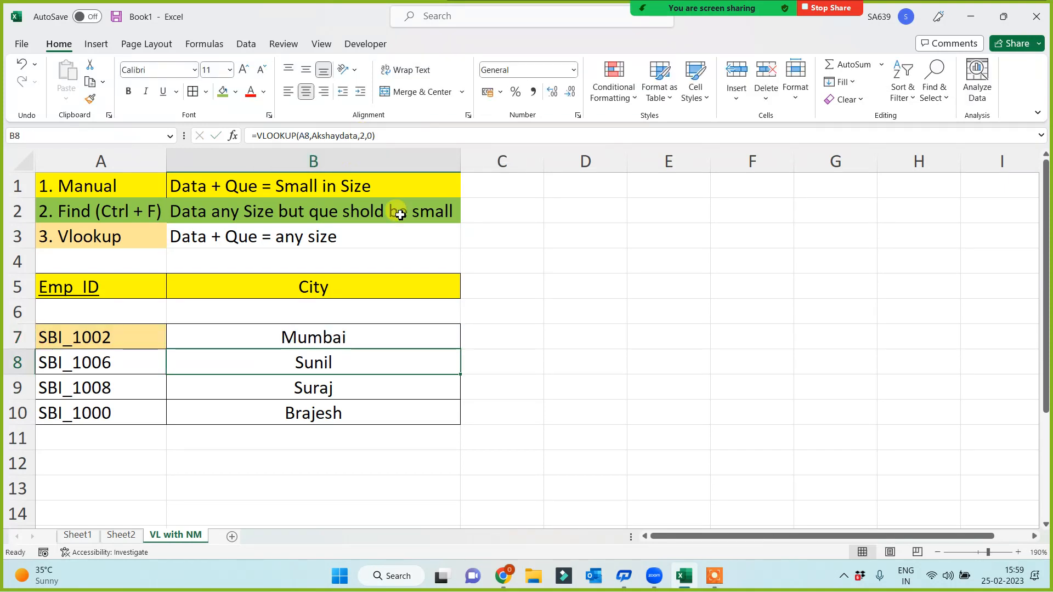
- Change the table array in the B7 VLOOKUP formula to the named range gagandata, giving =VLOOKUP(A7,gagandata,3,0)
left_click(77, 535)
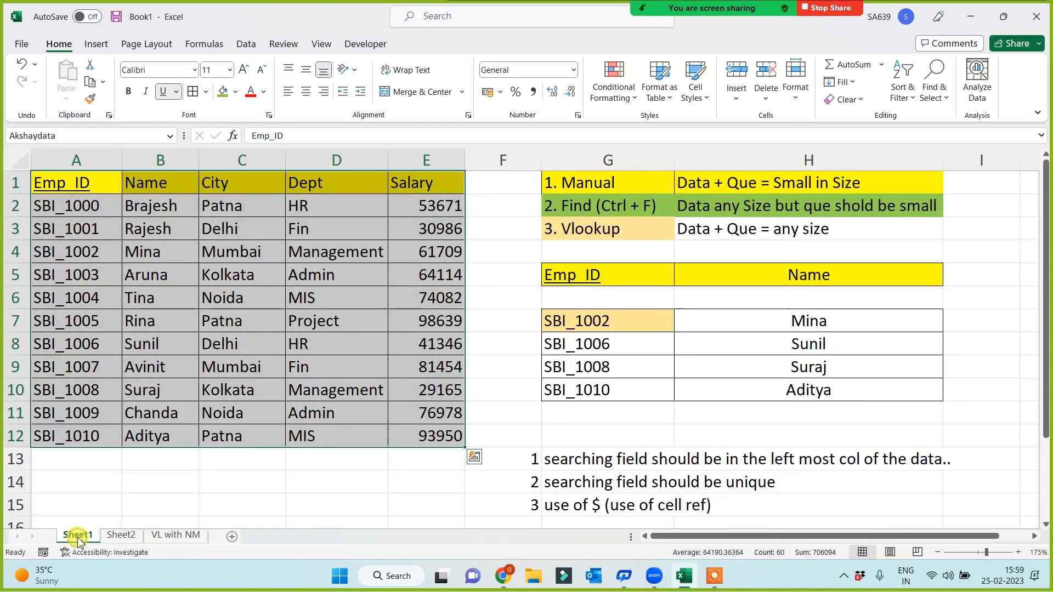
left_click(120, 535)
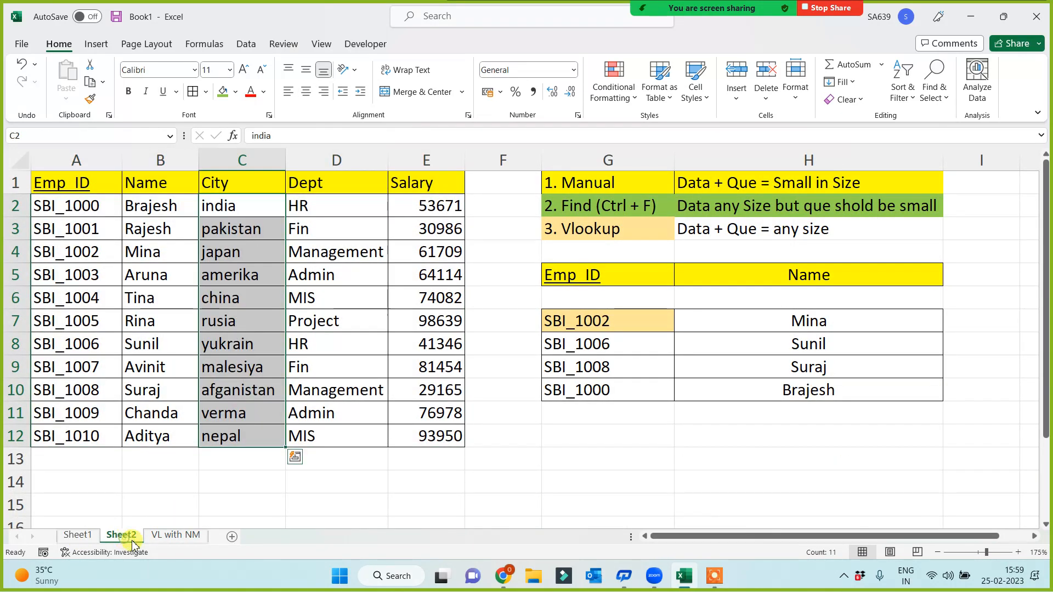
left_click(175, 534)
left_click(347, 336)
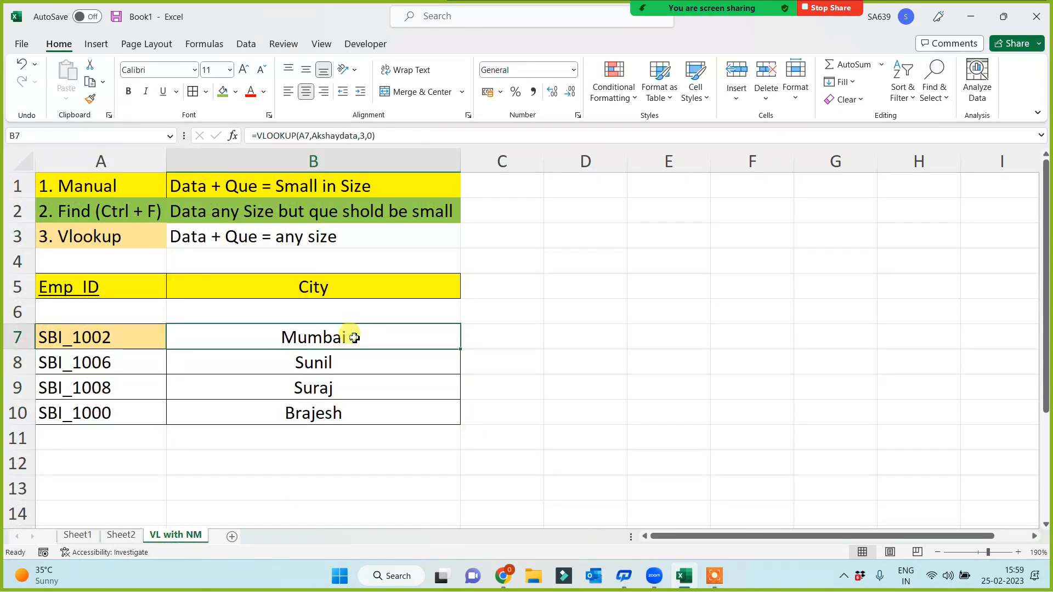
left_click(359, 140)
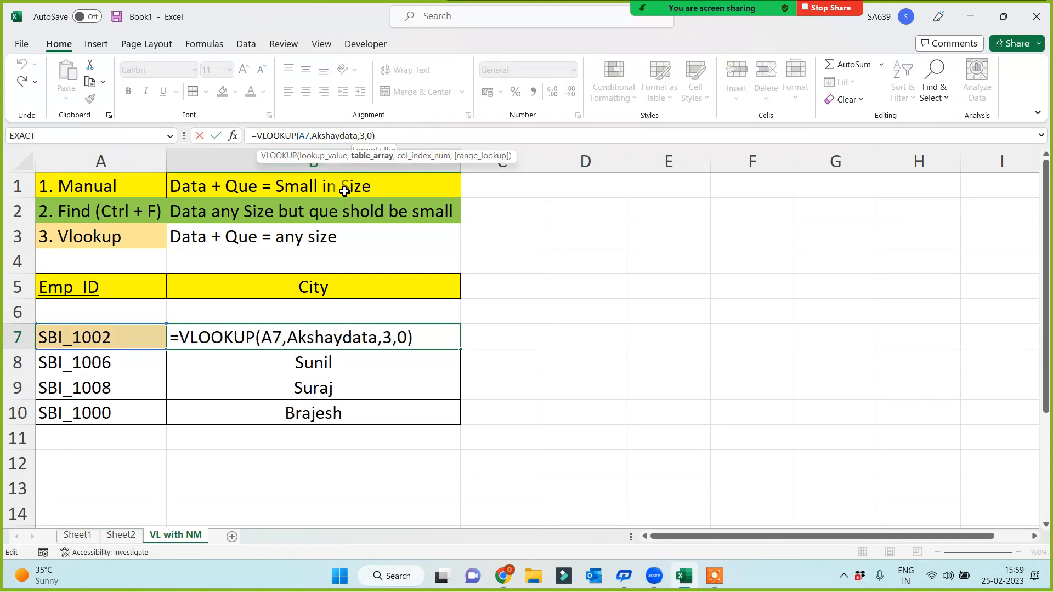
key("BackSpace")
key("BackSpace")
key("BackSpace")
key("BackSpace")
key("BackSpace")
key("BackSpace")
key("BackSpace")
key("BackSpace")
key("BackSpace")
key("BackSpace")
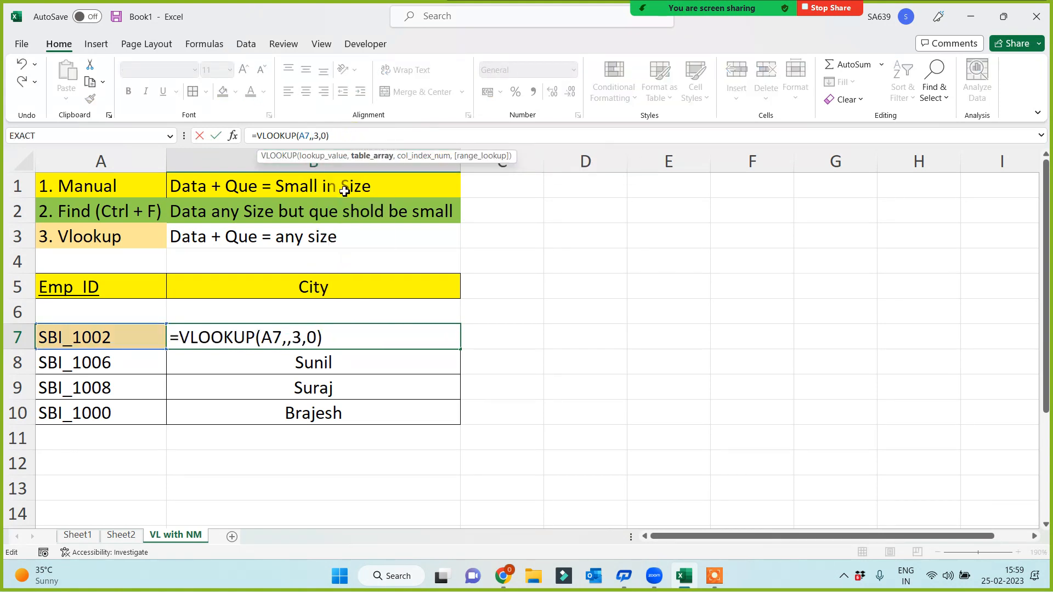
type("ga")
key("Tab")
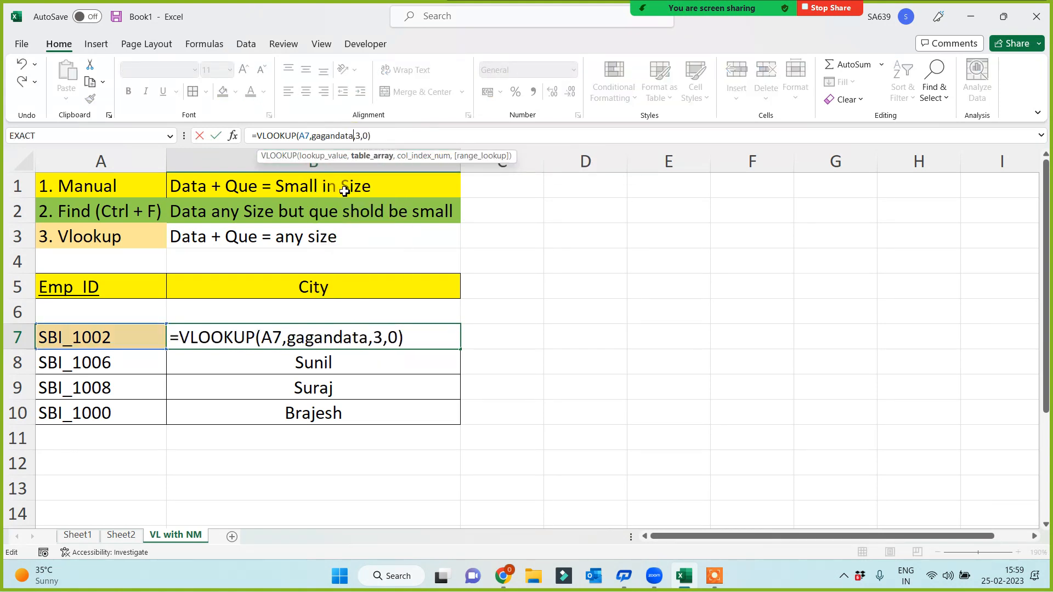
key("ctrl+Return")
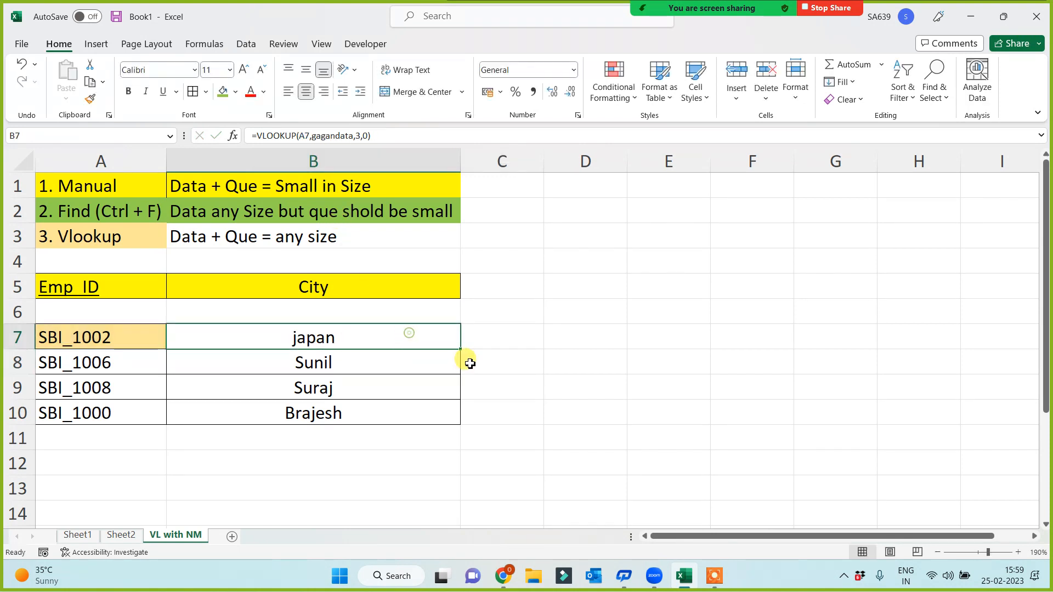
- Fill the city lookup formula from B7 down to B10
double_click(460, 349)
left_click(581, 377)
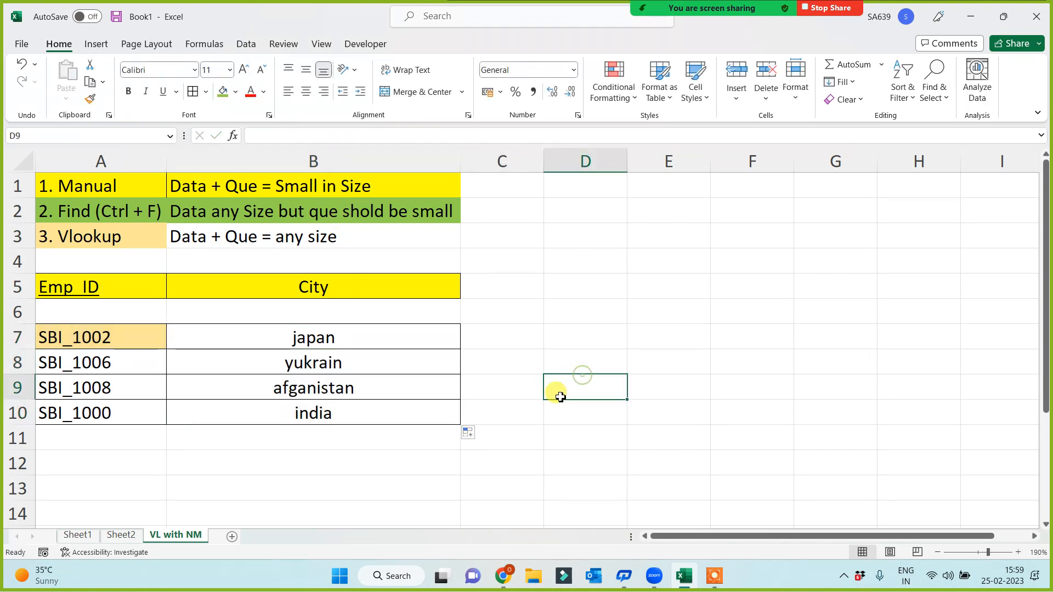
left_click_drag(293, 336, 285, 414)
left_click(256, 470)
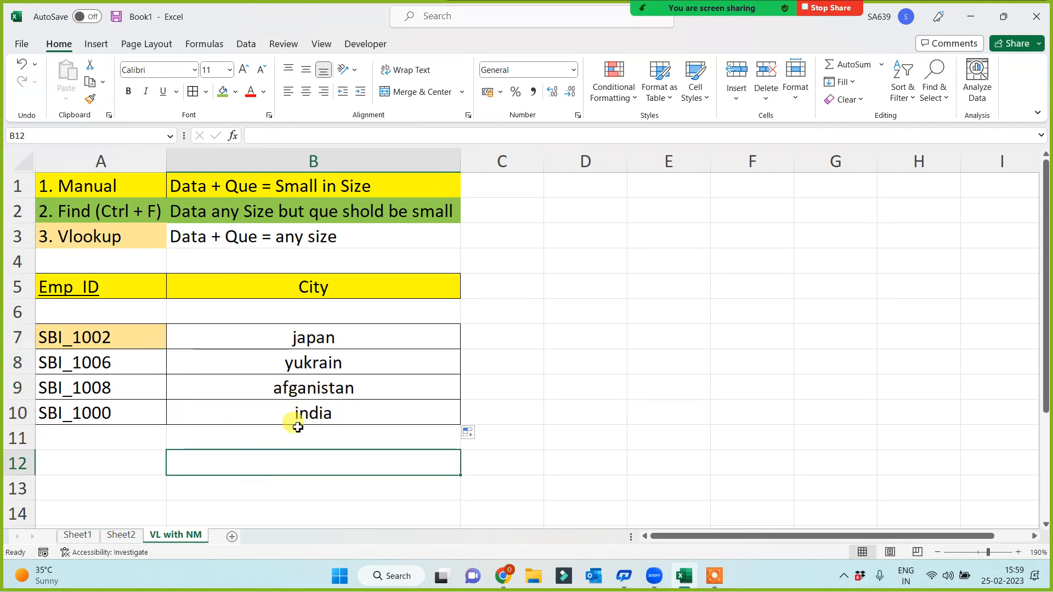
- Enter patna in C2 of Sheet2, fill the city series down to C12, and check the lookups in B7:B10 of VL with NM
left_click(116, 535)
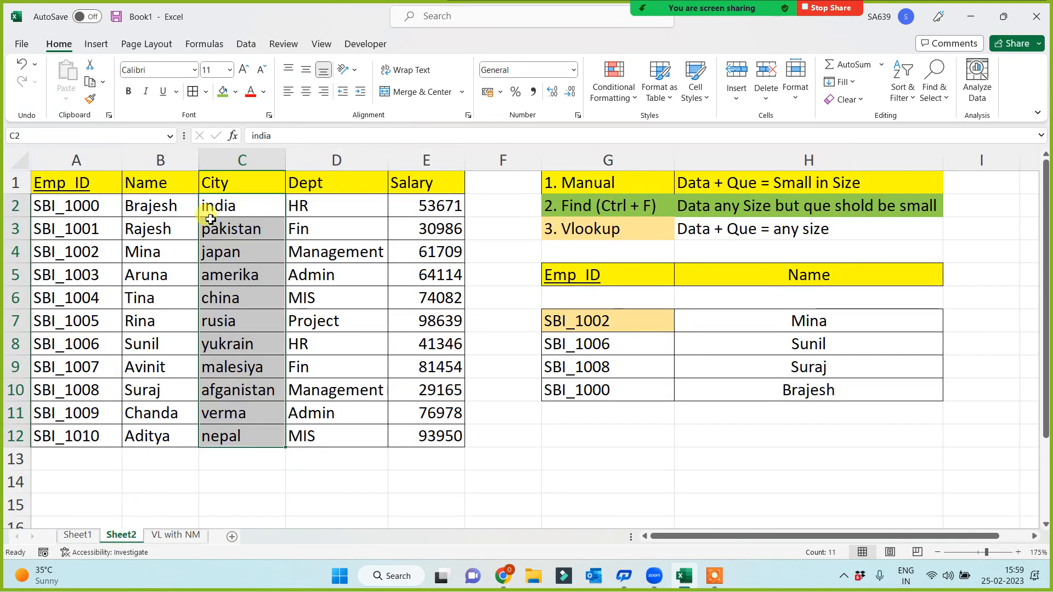
left_click(226, 207)
type("patna")
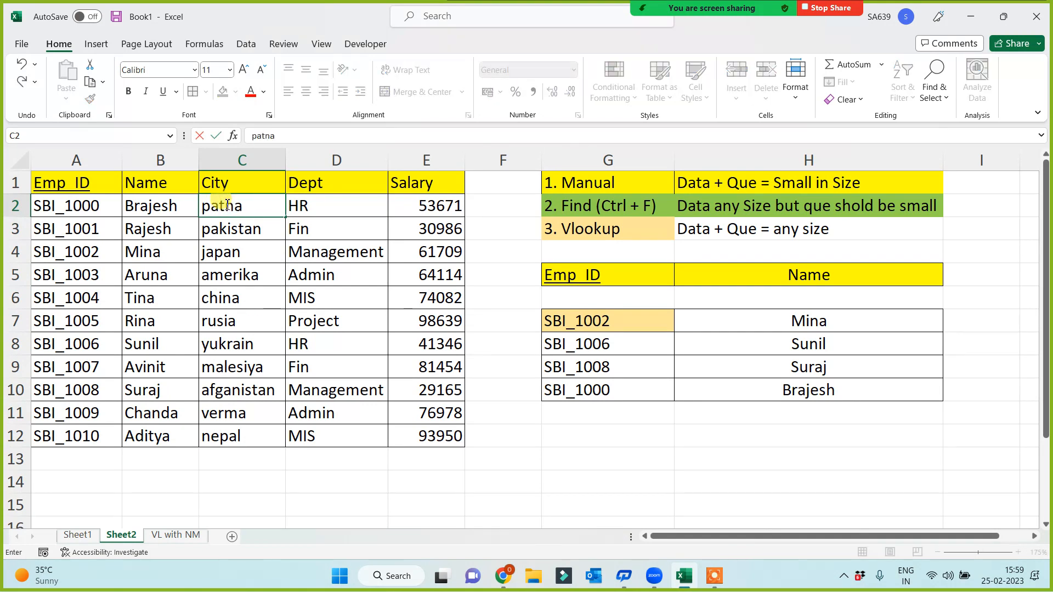
left_click(236, 482)
left_click(241, 206)
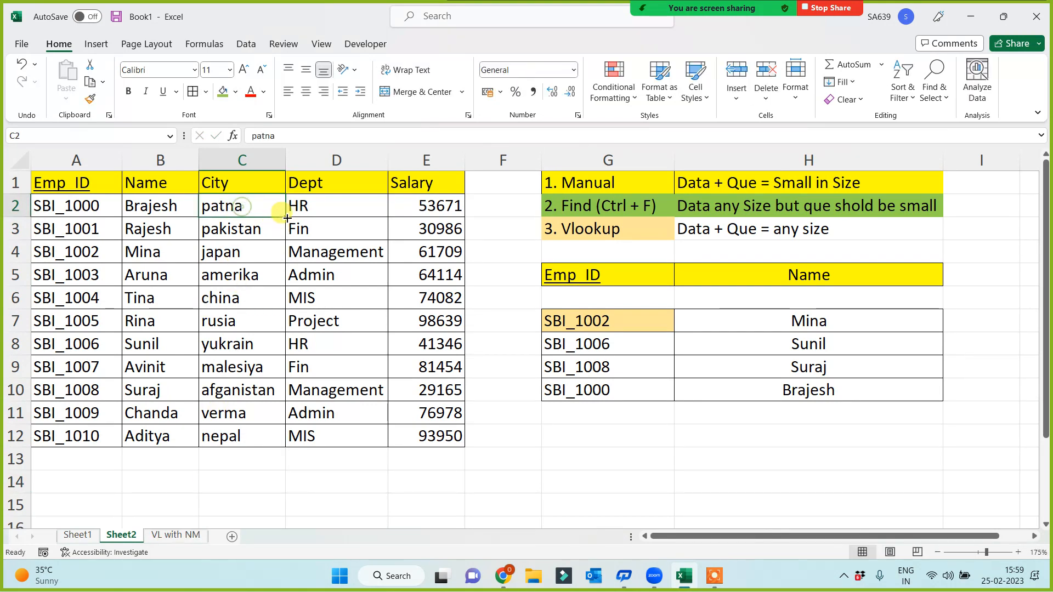
double_click(285, 217)
left_click(188, 536)
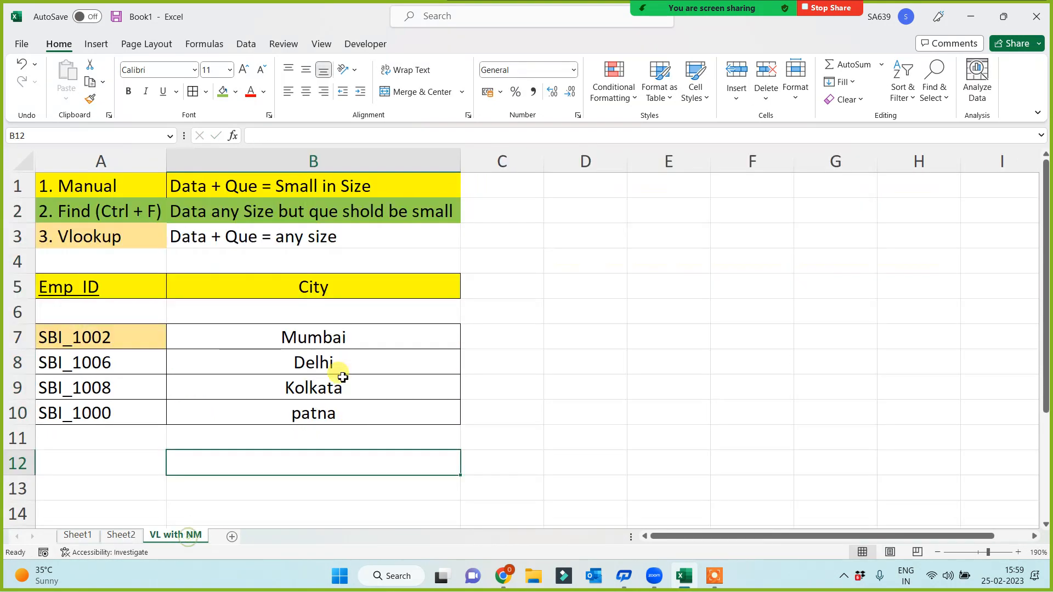
left_click_drag(313, 336, 318, 409)
left_click(640, 354)
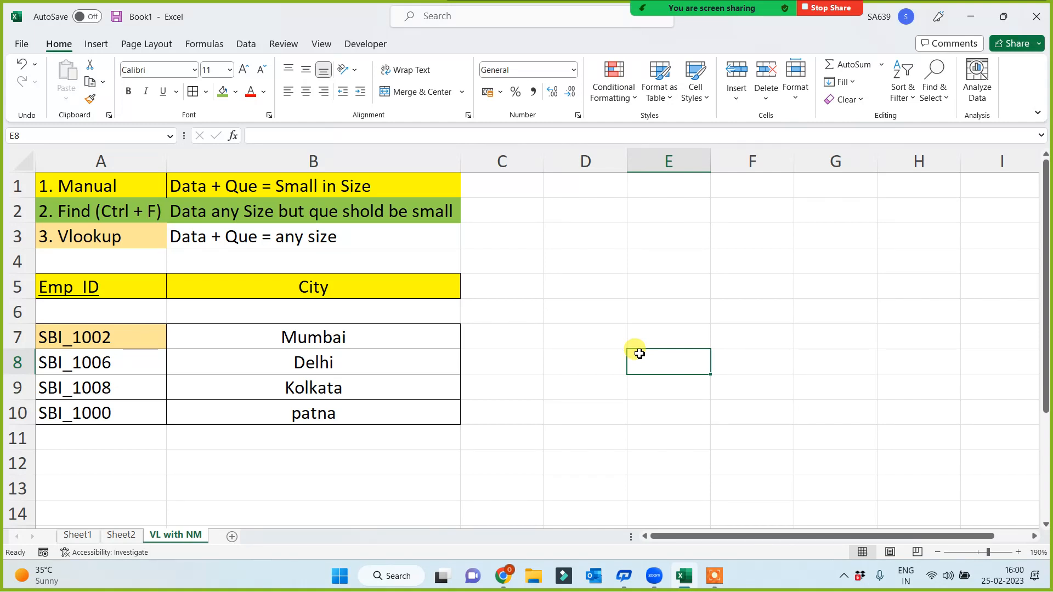
- Insert a new blank worksheet in front of the VL with NM sheet
right_click(176, 536)
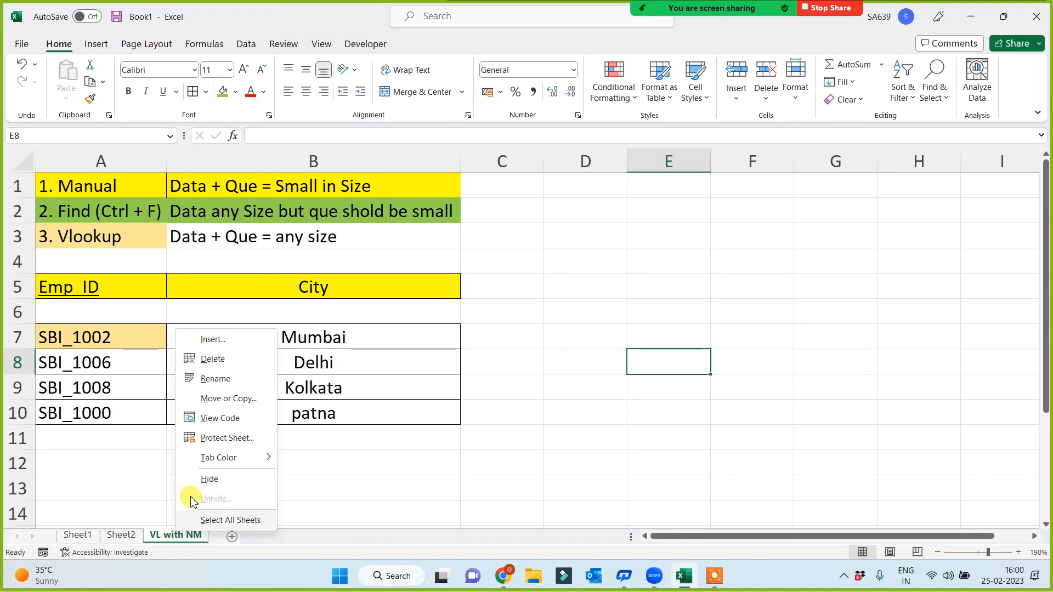
left_click(214, 340)
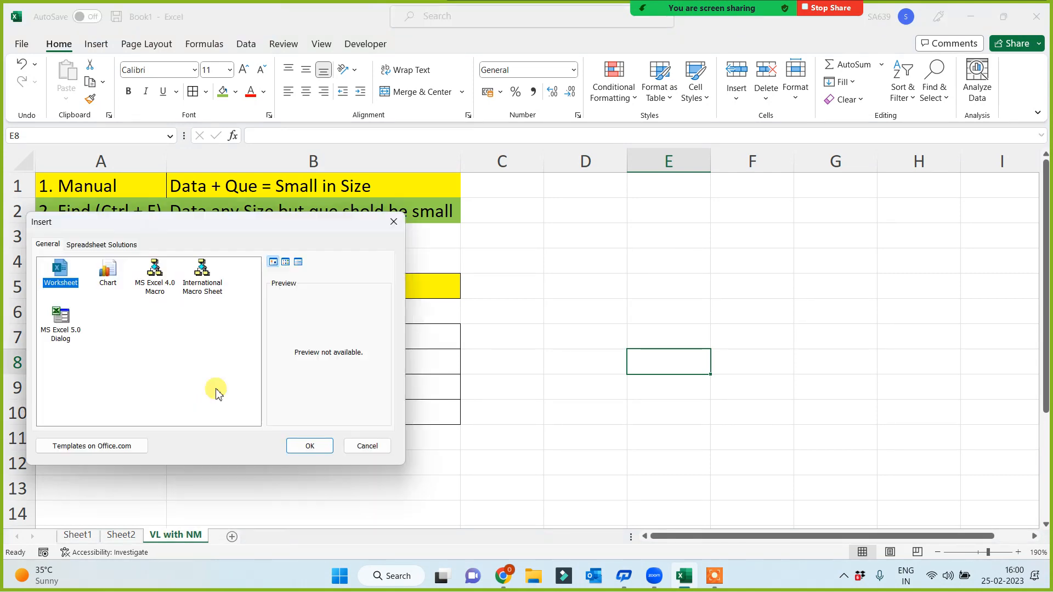
left_click(310, 446)
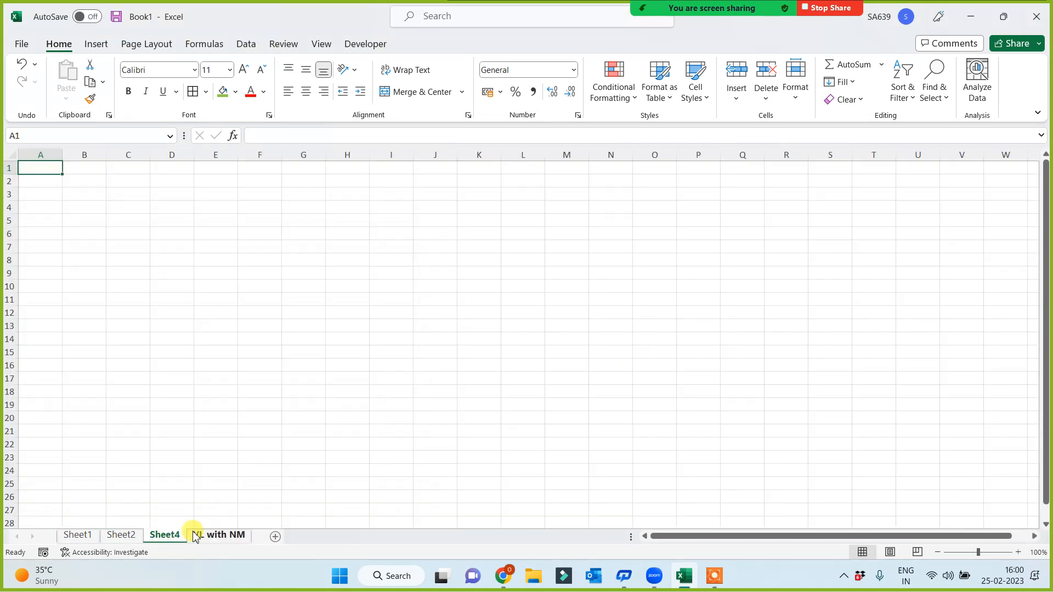
left_click(214, 535)
left_click(176, 537)
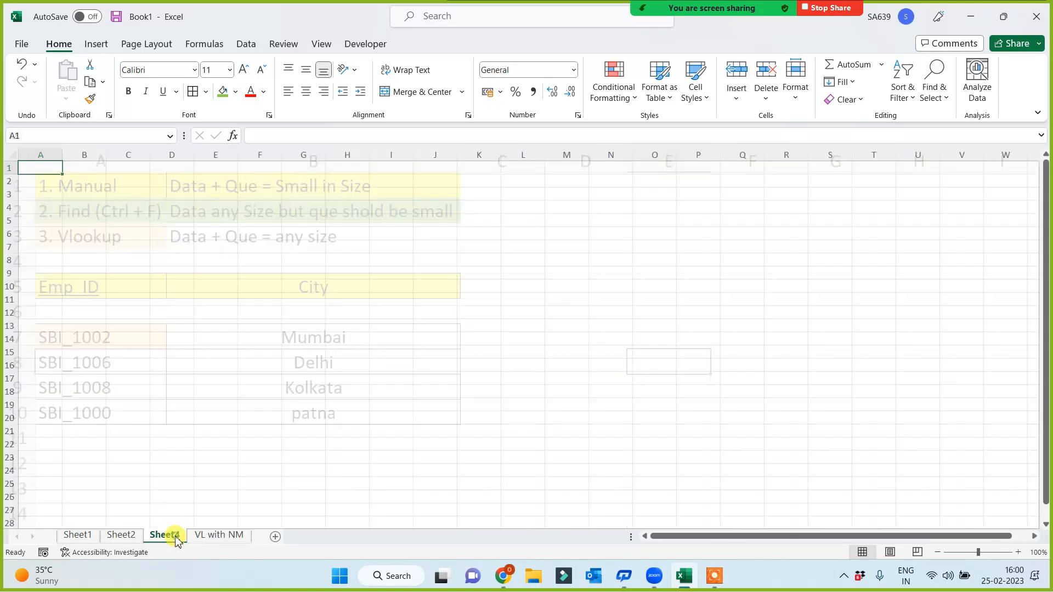
left_click(215, 535)
left_click(574, 387)
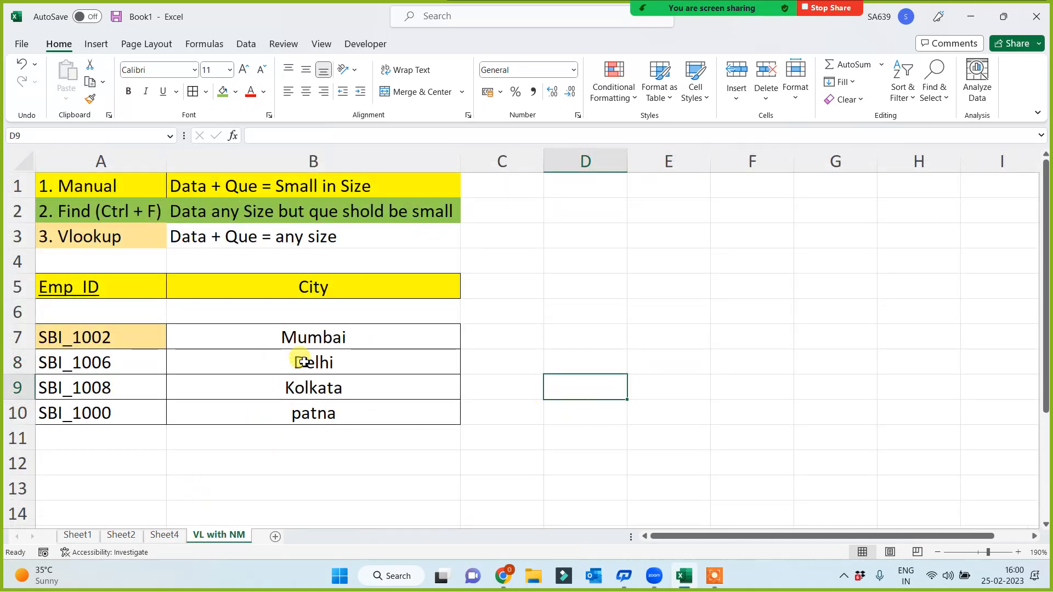
left_click(306, 339)
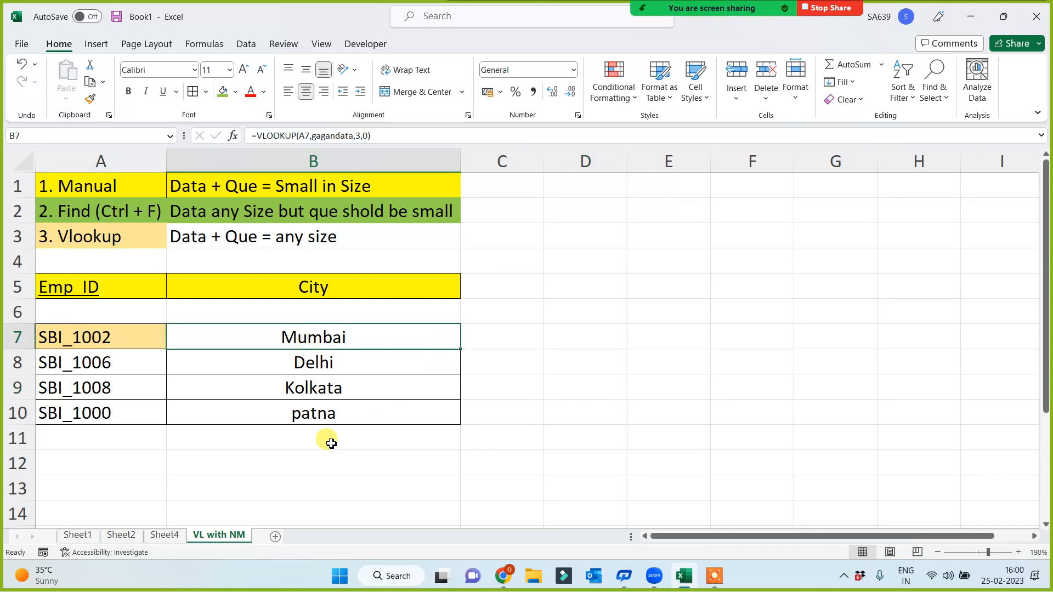
left_click(121, 534)
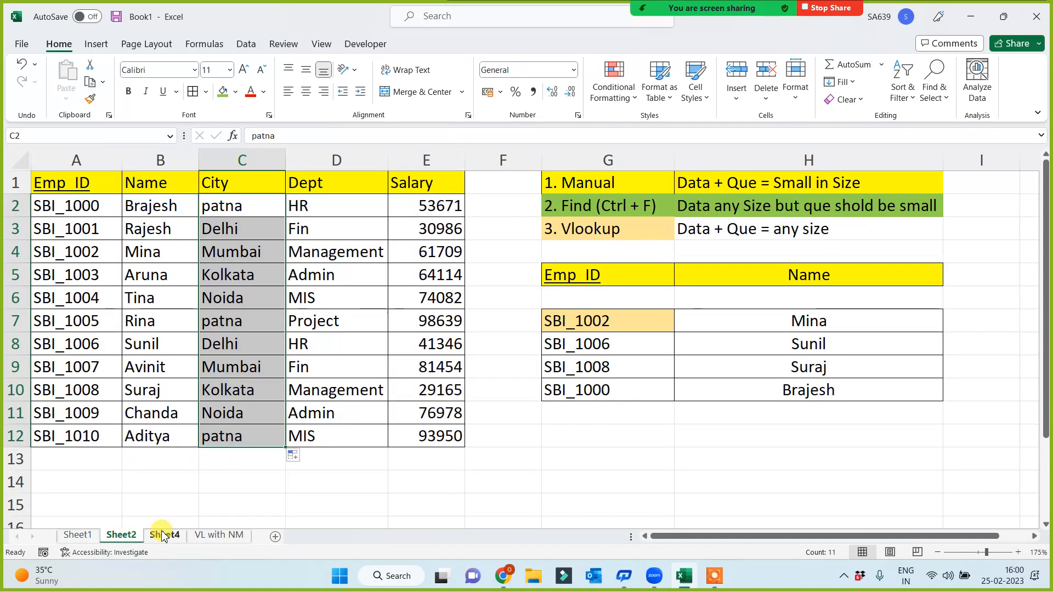
left_click(162, 535)
left_click(492, 483)
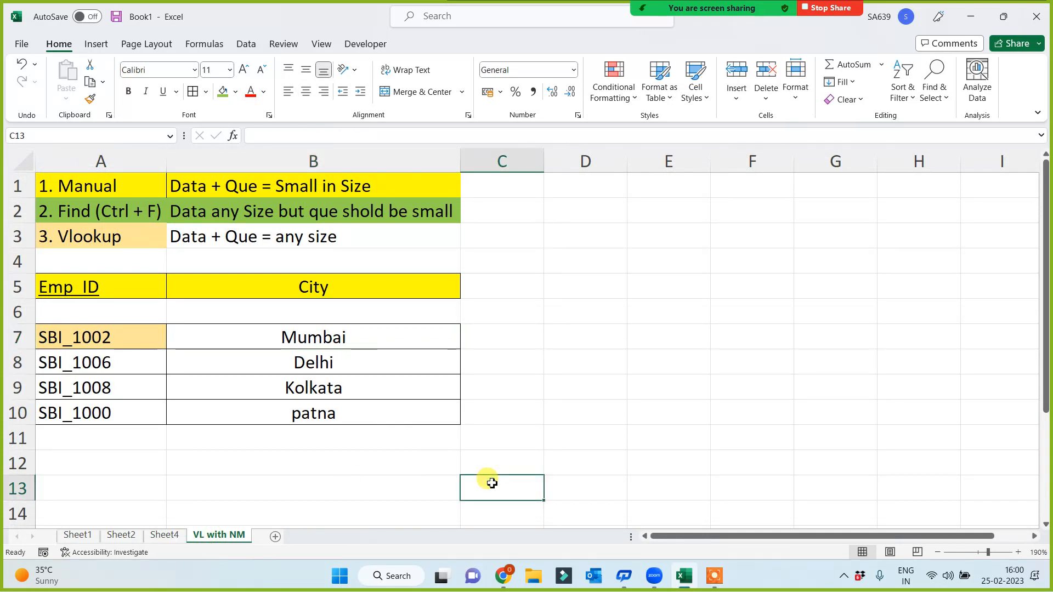
left_click(625, 437)
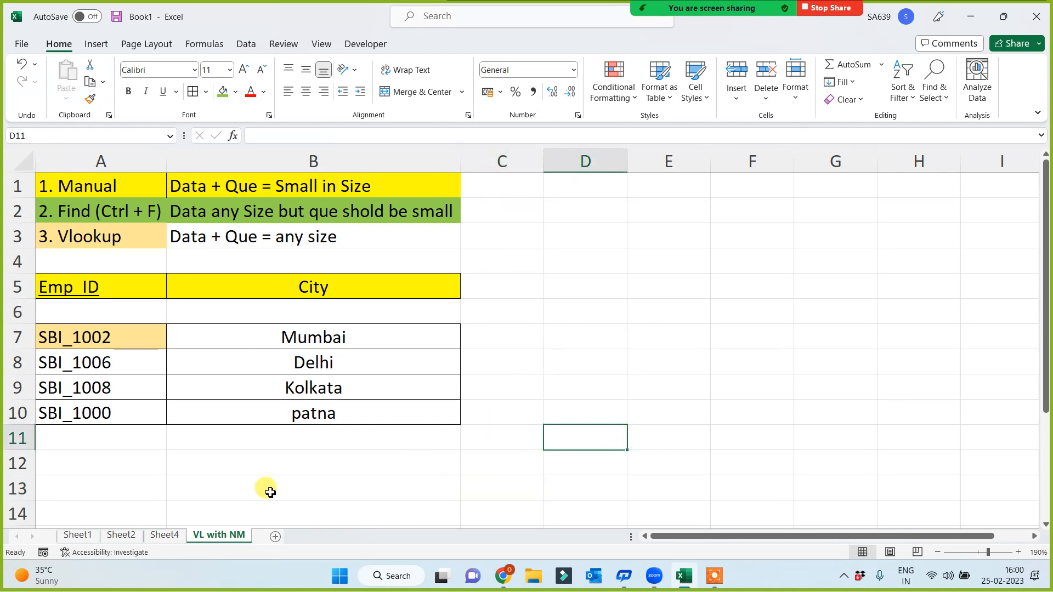
left_click(158, 536)
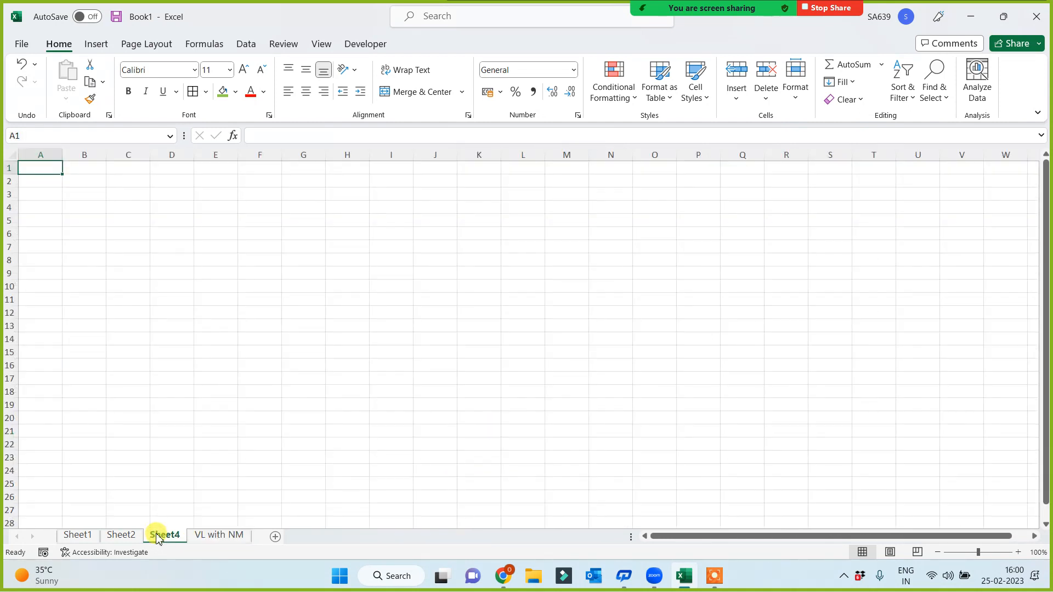
- Copy the employee table A1:E12 from Sheet2 into cell A1 of another new worksheet
left_click(120, 535)
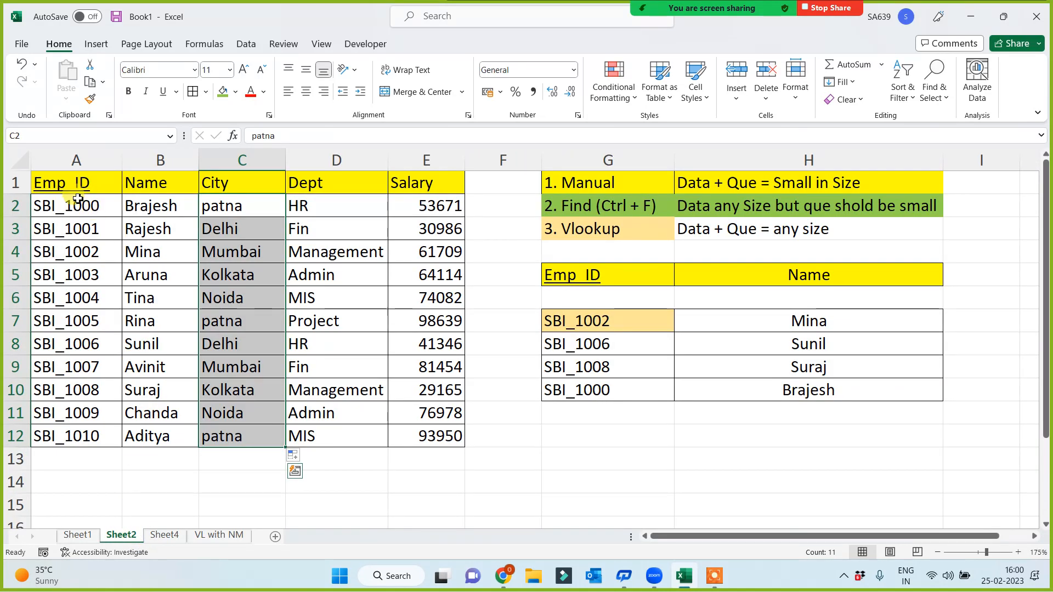
left_click_drag(74, 187, 431, 437)
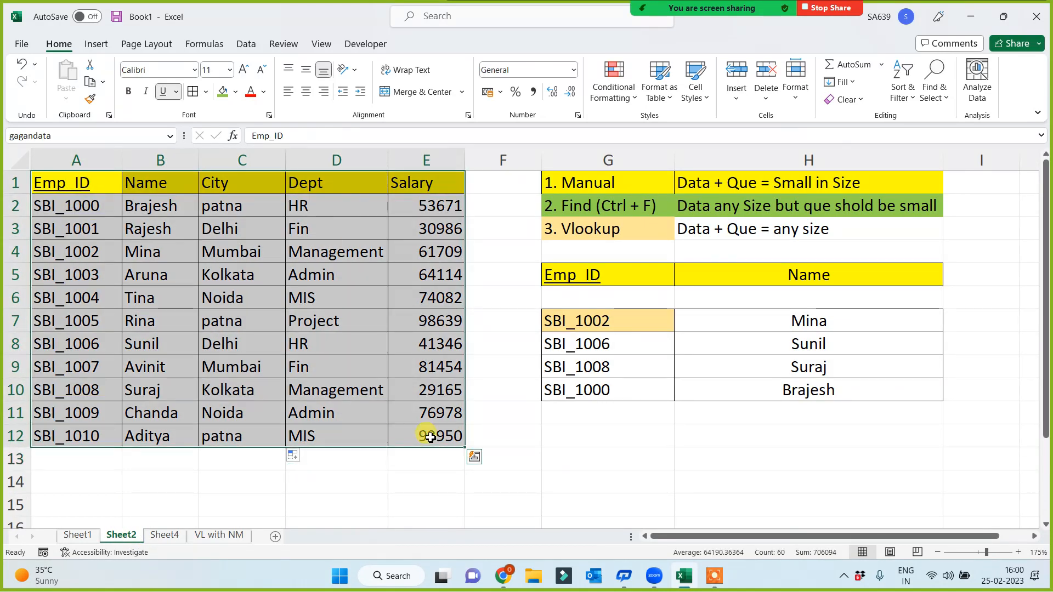
key("ctrl+c")
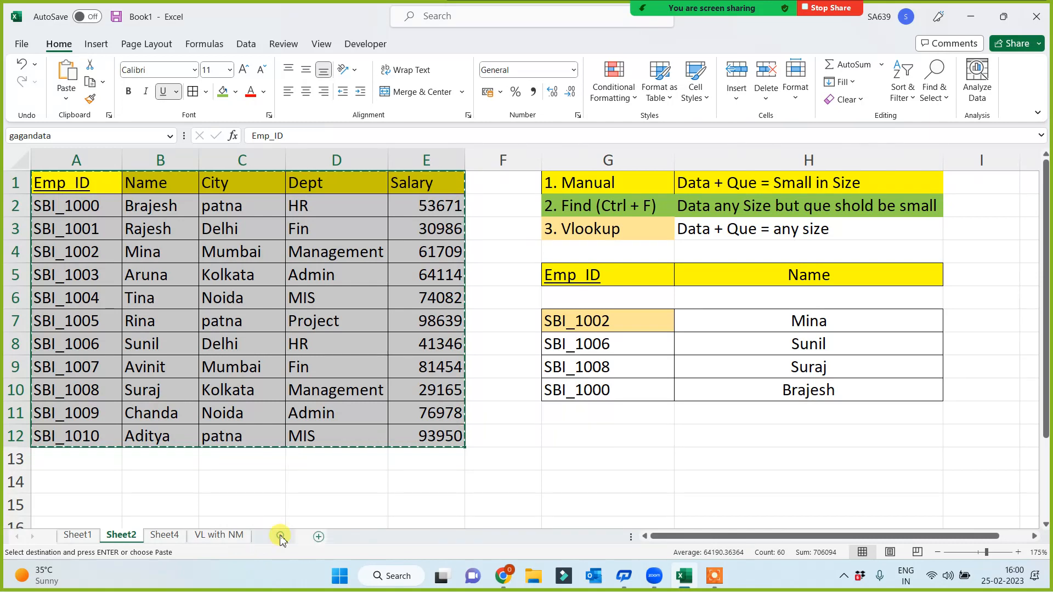
left_click(275, 536)
key("ctrl+v")
scroll(275, 397, "up", 4)
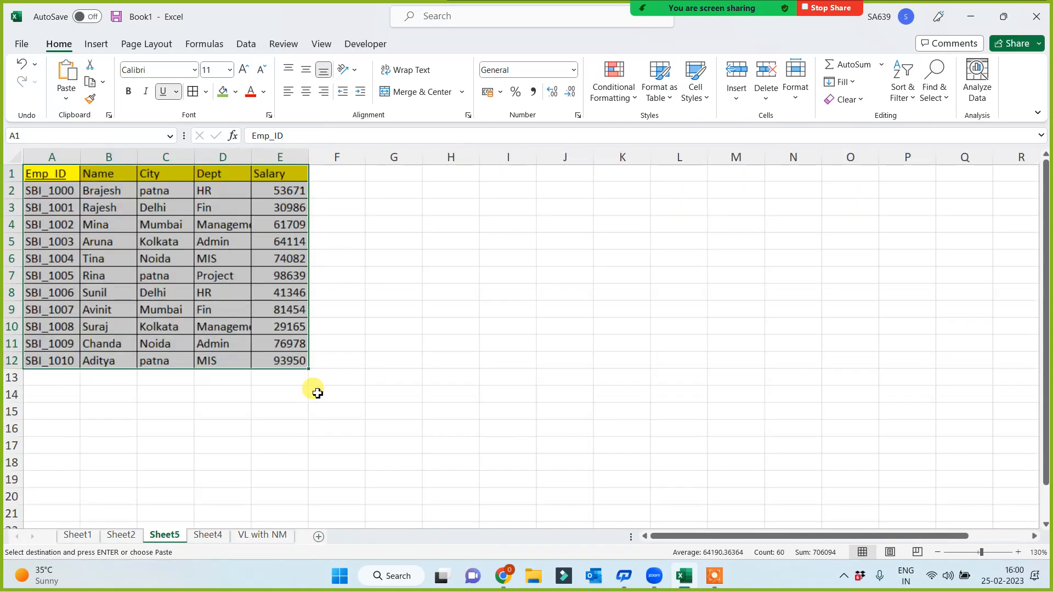
scroll(489, 406, "up", 1)
left_click(605, 382)
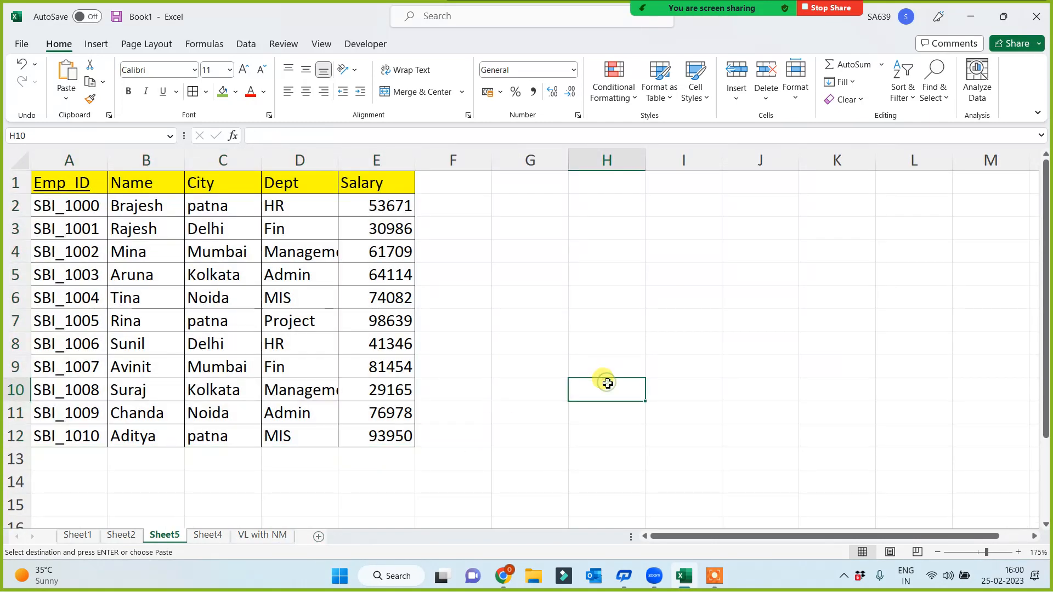
- Start a grading table by copying the Salary header to H5 and entering the header Grade in I5
left_click(376, 182)
key("ctrl+c")
left_click(620, 274)
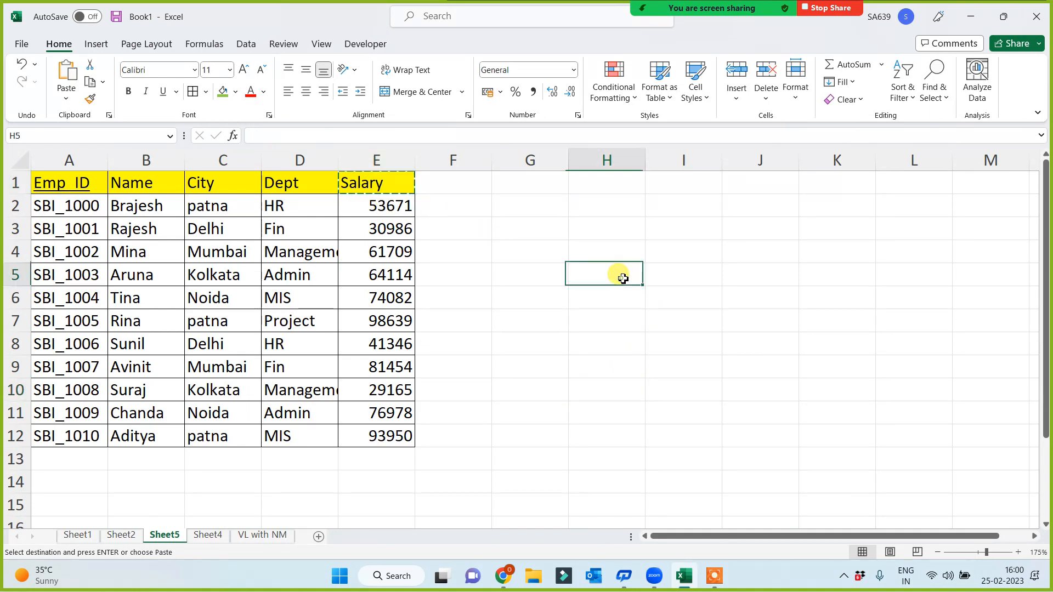
key("ctrl+v")
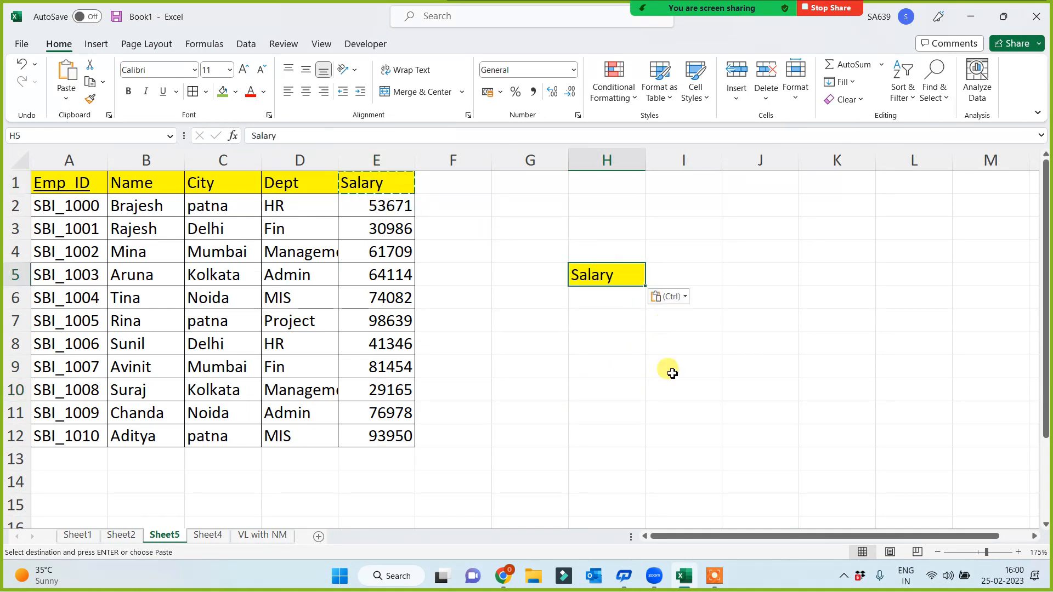
left_click(679, 274)
key("Escape")
type("Grade")
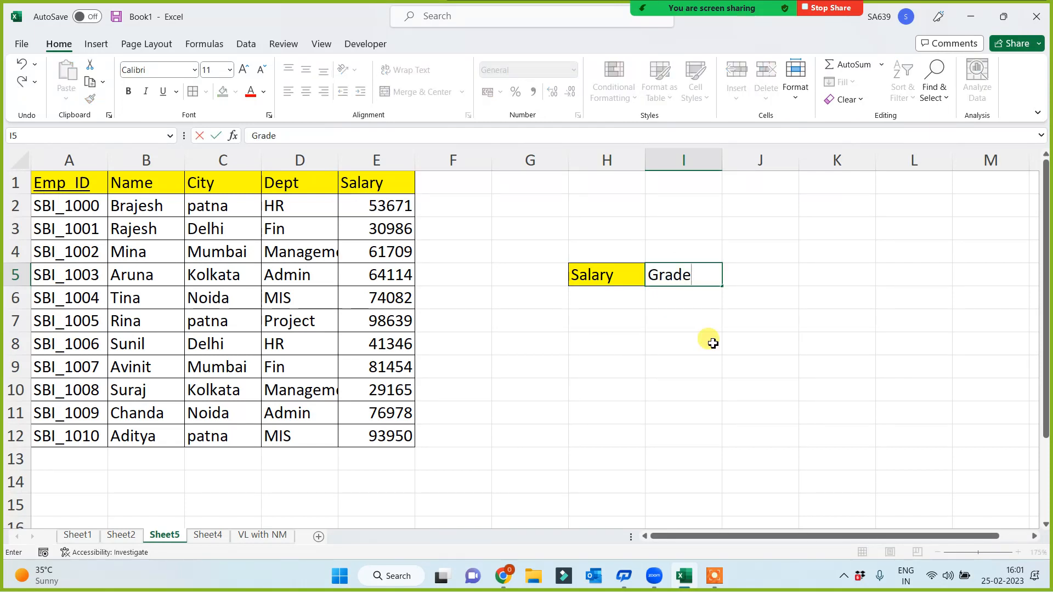
left_click(712, 344)
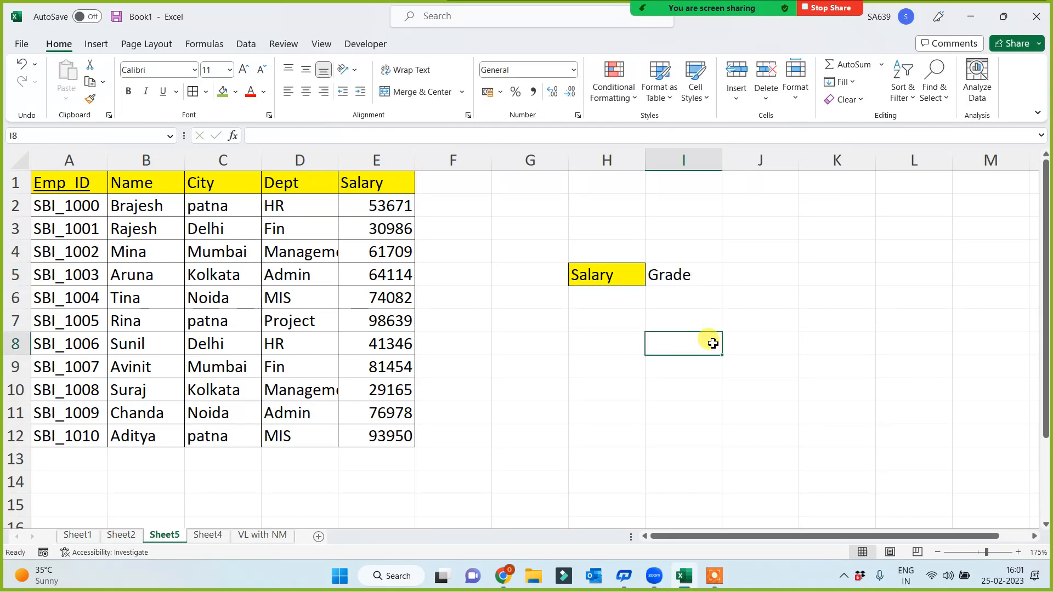
left_click(682, 371)
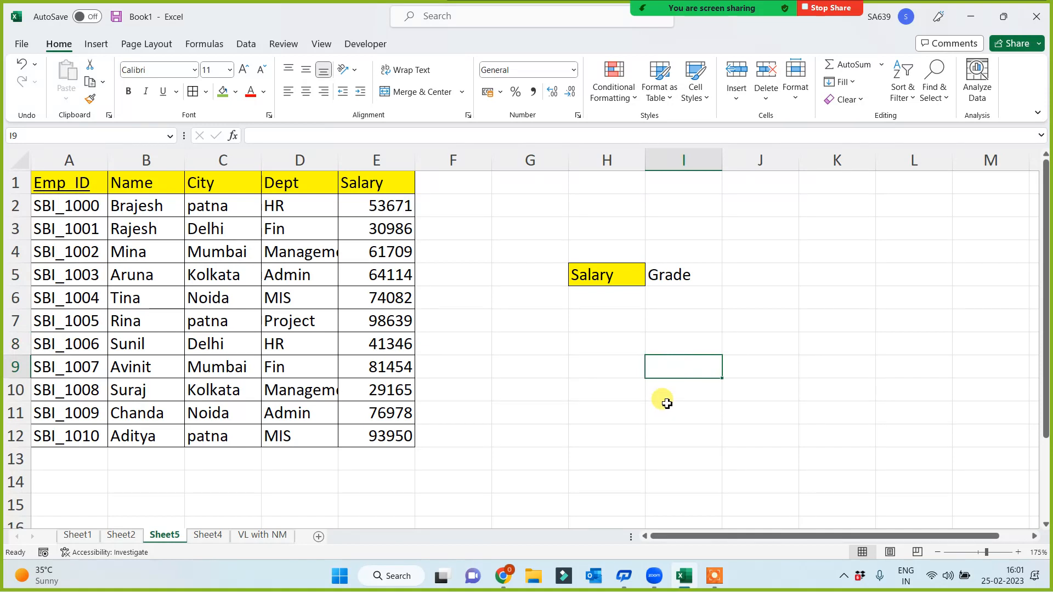
- Add a Grade column header in F1, next to the employee table's Salary header
left_click_drag(377, 183, 343, 433)
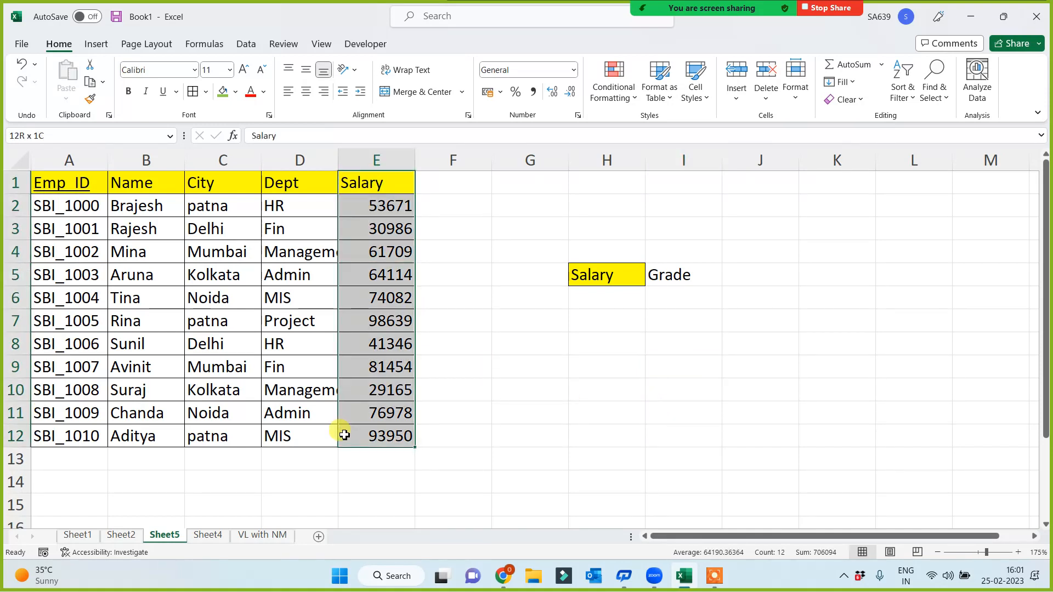
left_click(436, 188)
type("Grade")
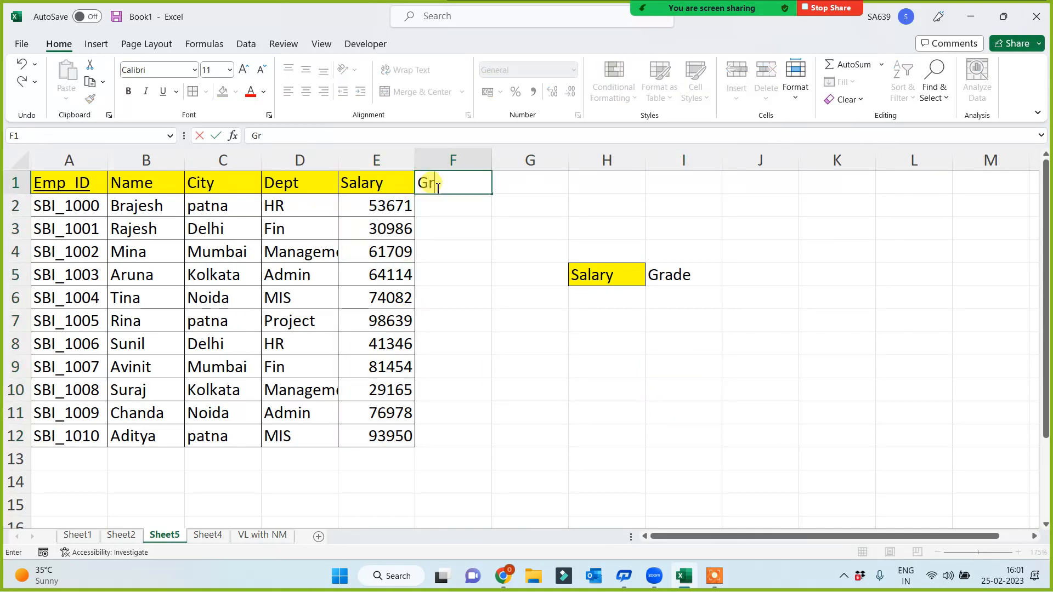
left_click(490, 353)
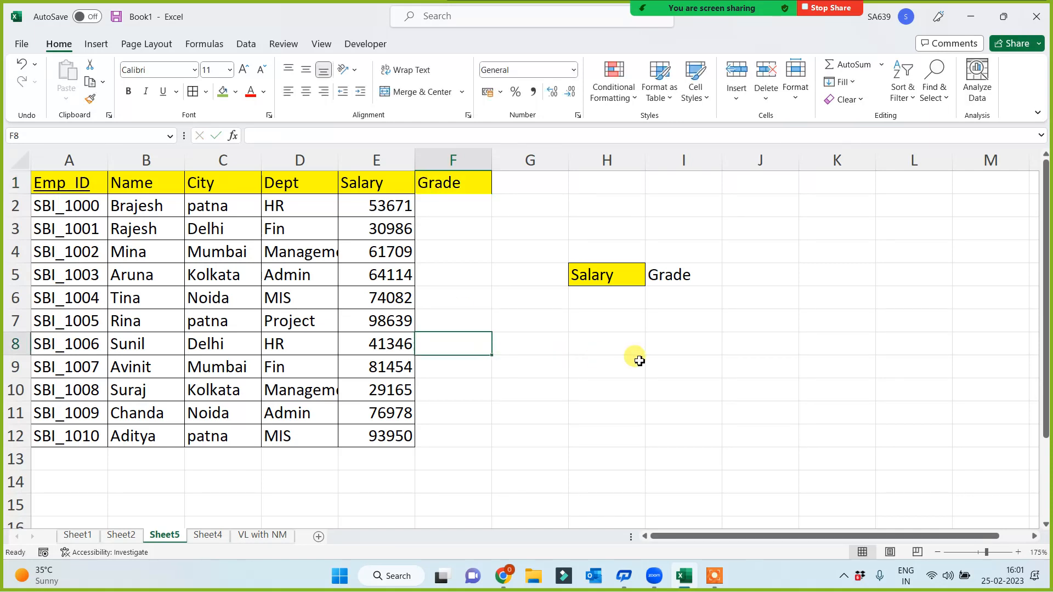
- Enter the grades E, D, C, B and A in I6:I10 under the Grade header of the grading table
left_click(673, 368)
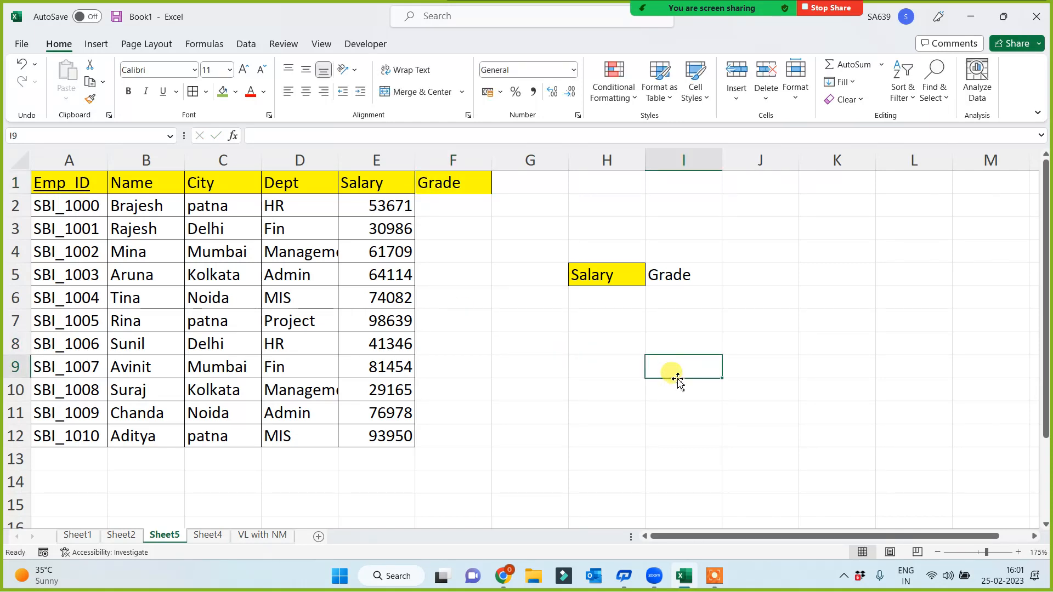
key("Down")
type("A")
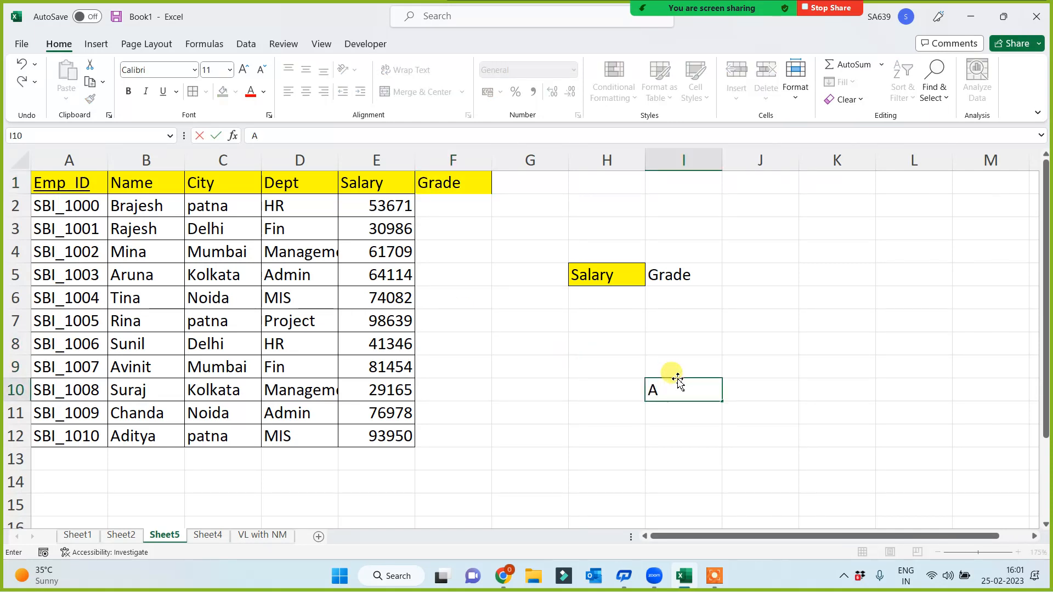
key("Up")
type("B")
key("Up")
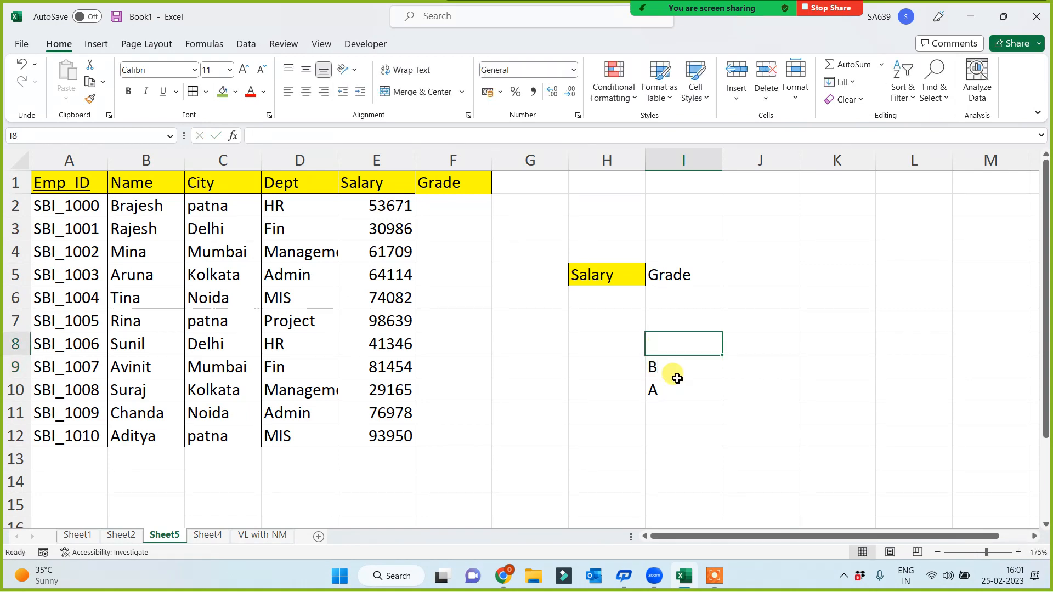
type("C")
key("Up")
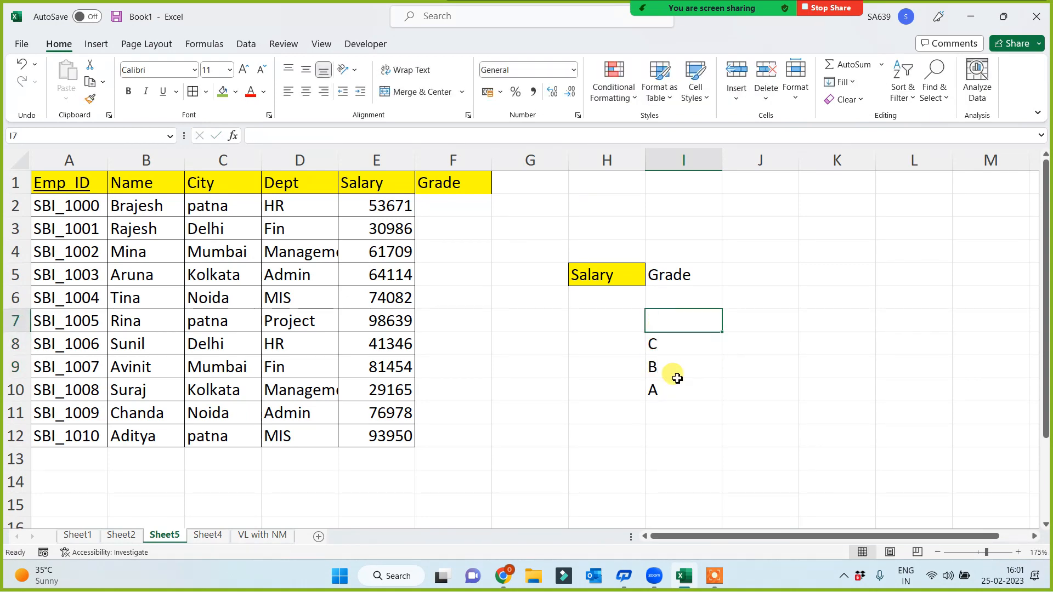
type("D")
key("Up")
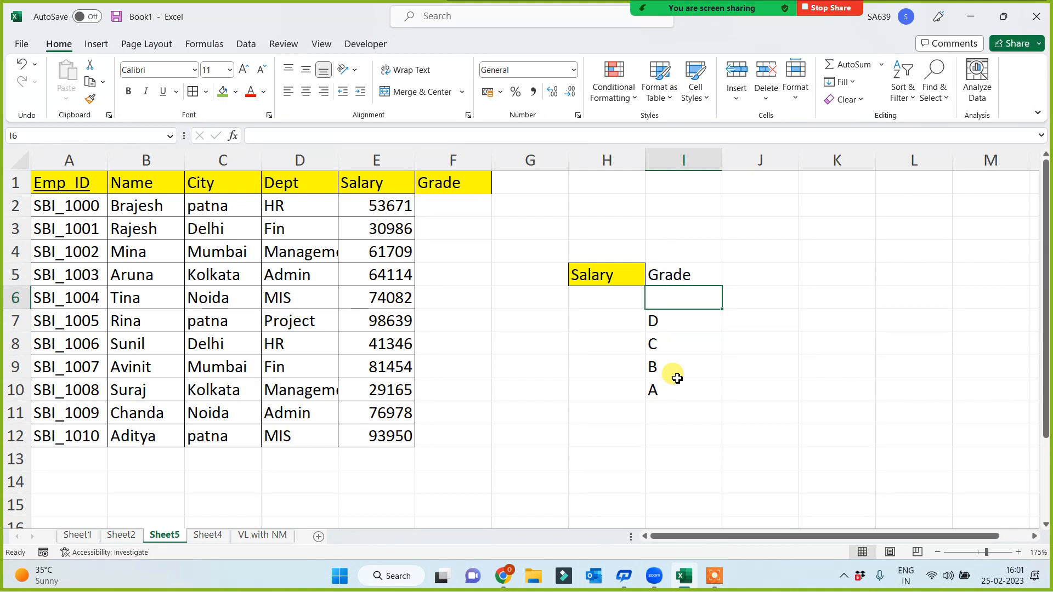
type("E")
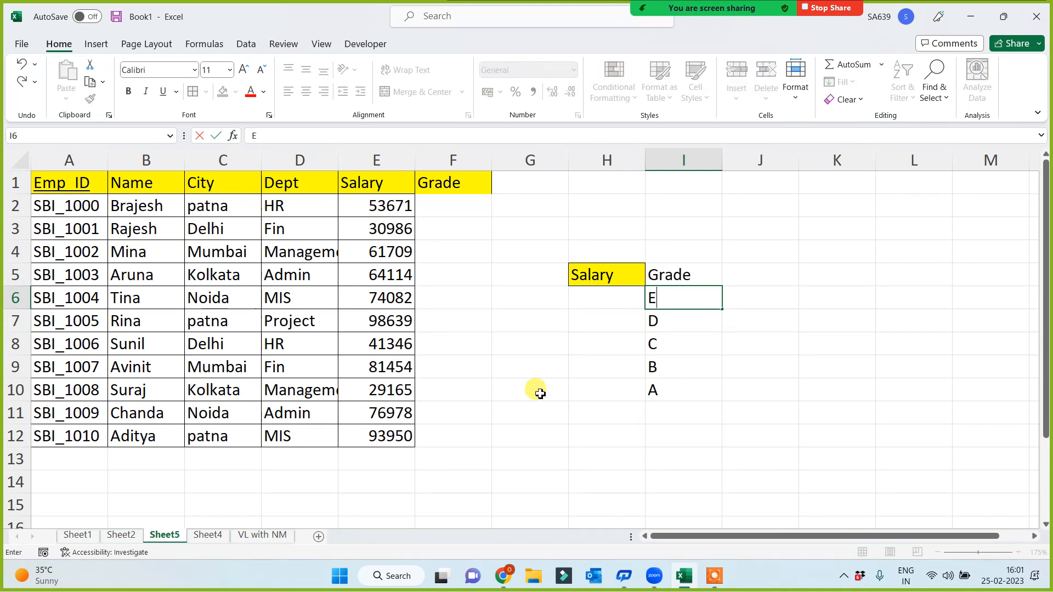
left_click_drag(378, 205, 371, 437)
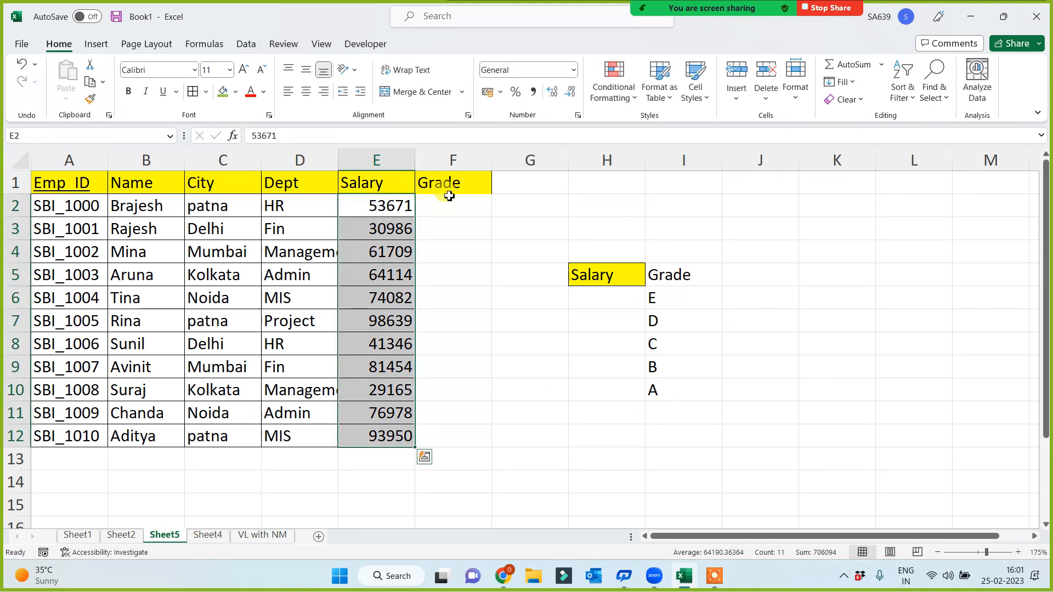
left_click_drag(449, 196, 439, 442)
left_click(771, 431)
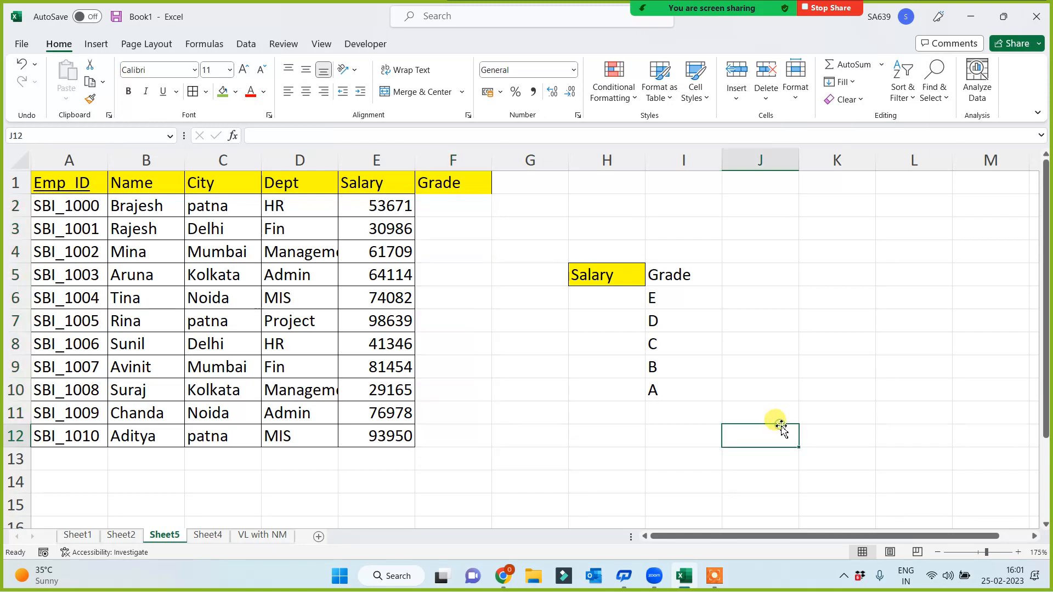
- Enter the salary thresholds 80000 in H10 for grade A and 60000 in H9 for grade B
left_click(611, 383)
type("8")
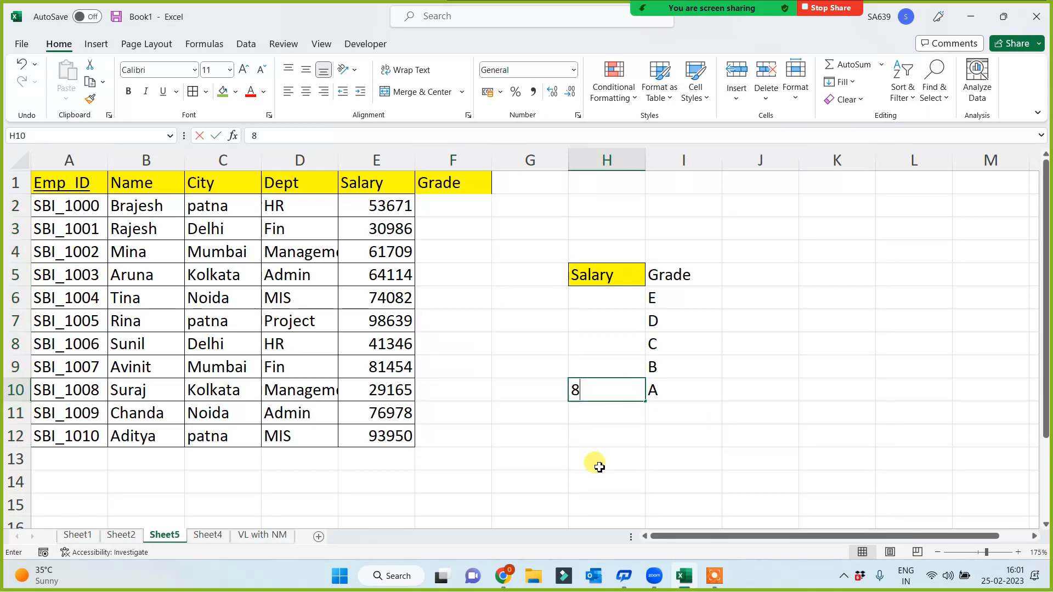
type("0000")
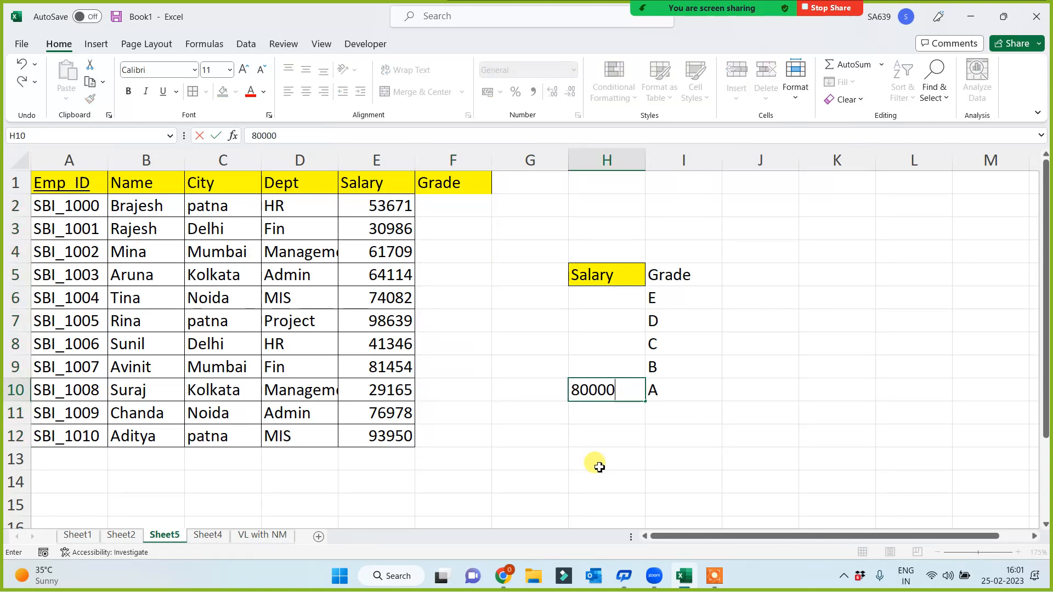
key("Return")
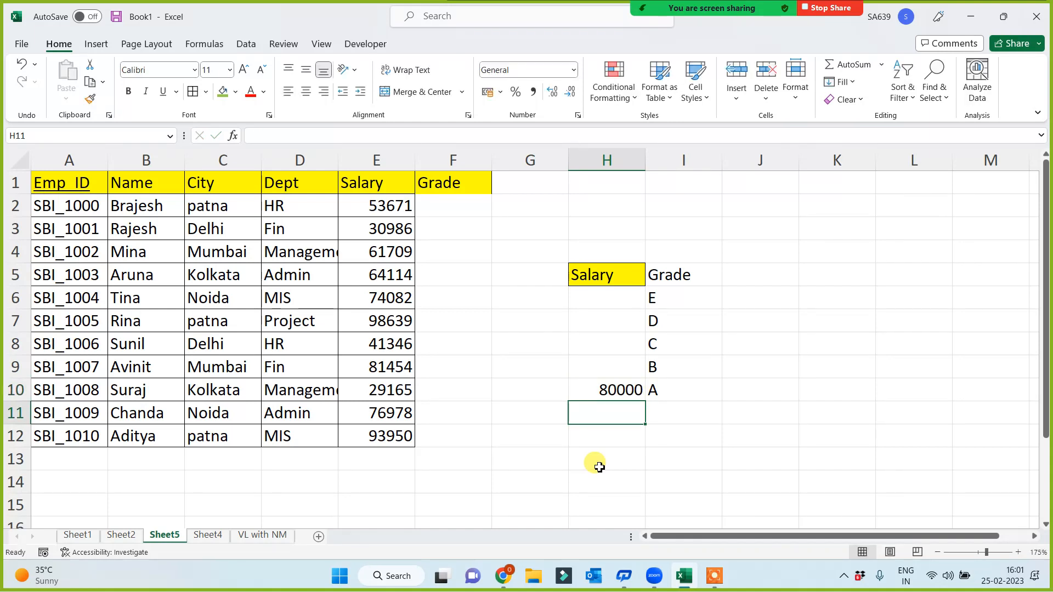
left_click(609, 367)
type("60000")
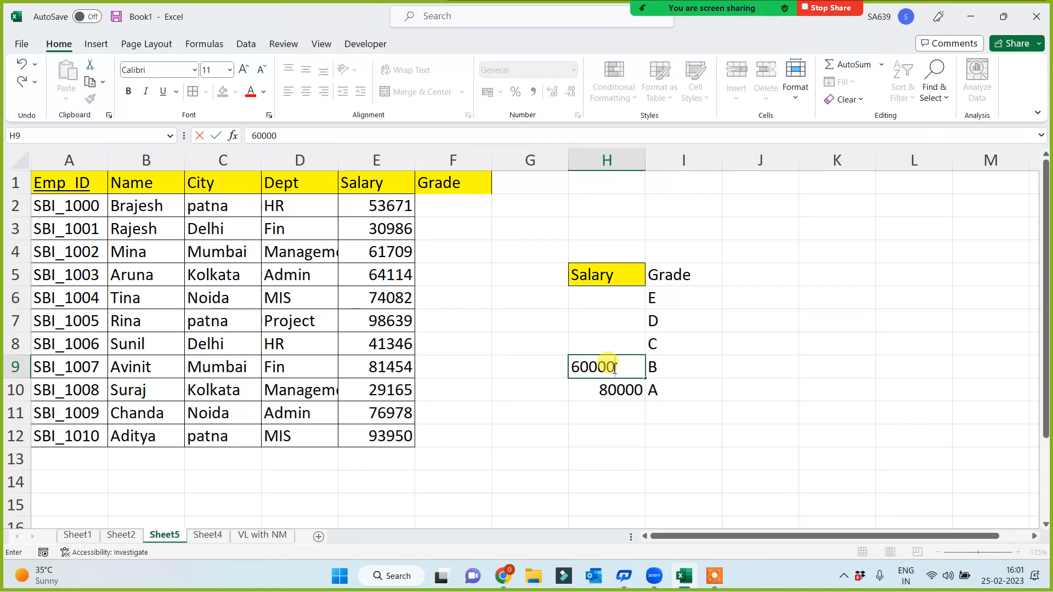
key("Return")
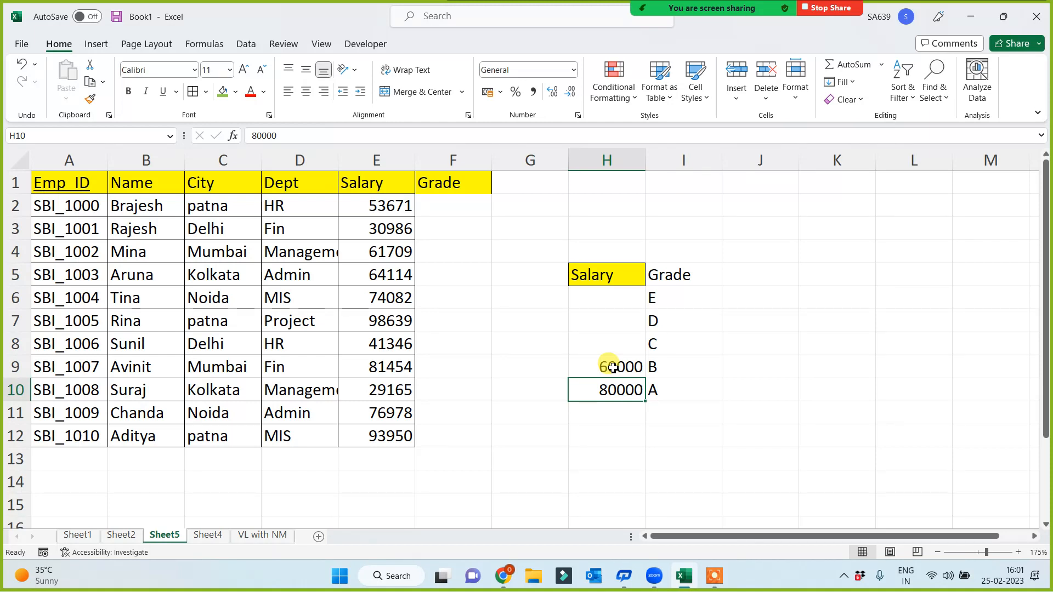
- Complete the grading table's salary thresholds with 40000 in H8, 20000 in H7 and 1 in H6
left_click(620, 336)
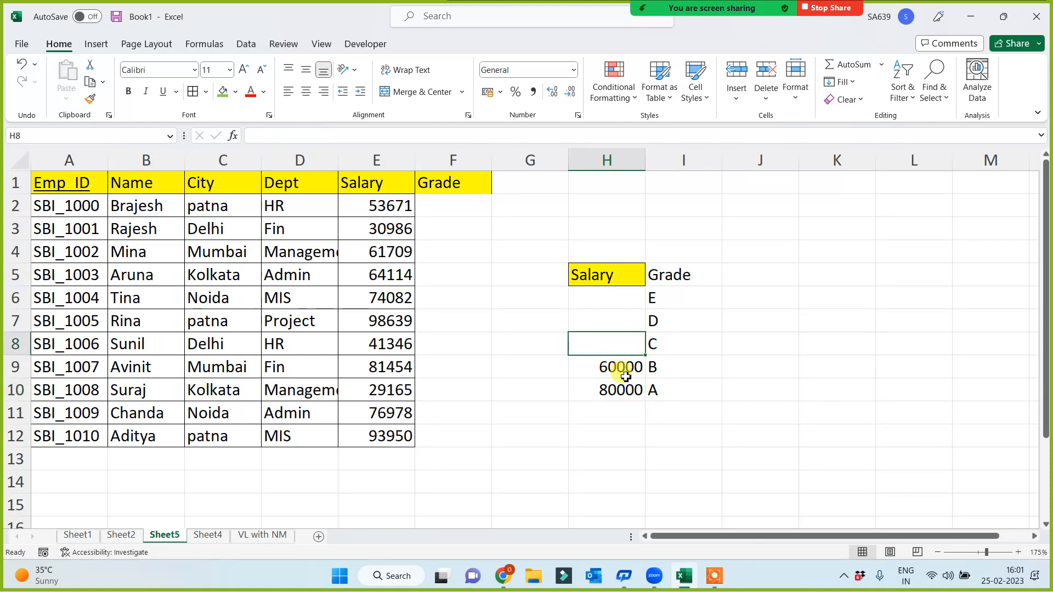
type("40000")
key("Return")
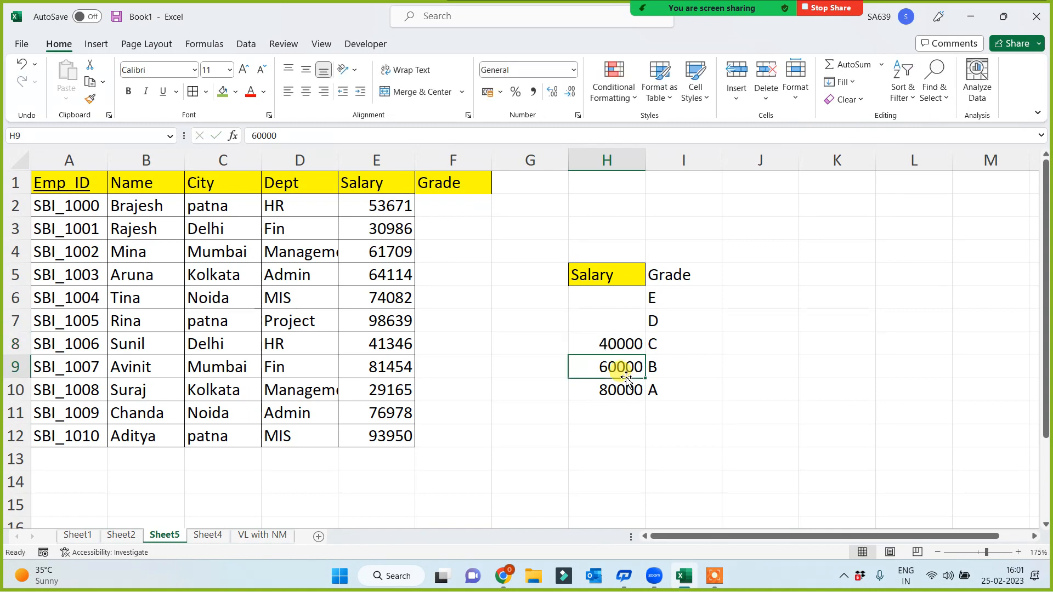
left_click(618, 324)
type("200")
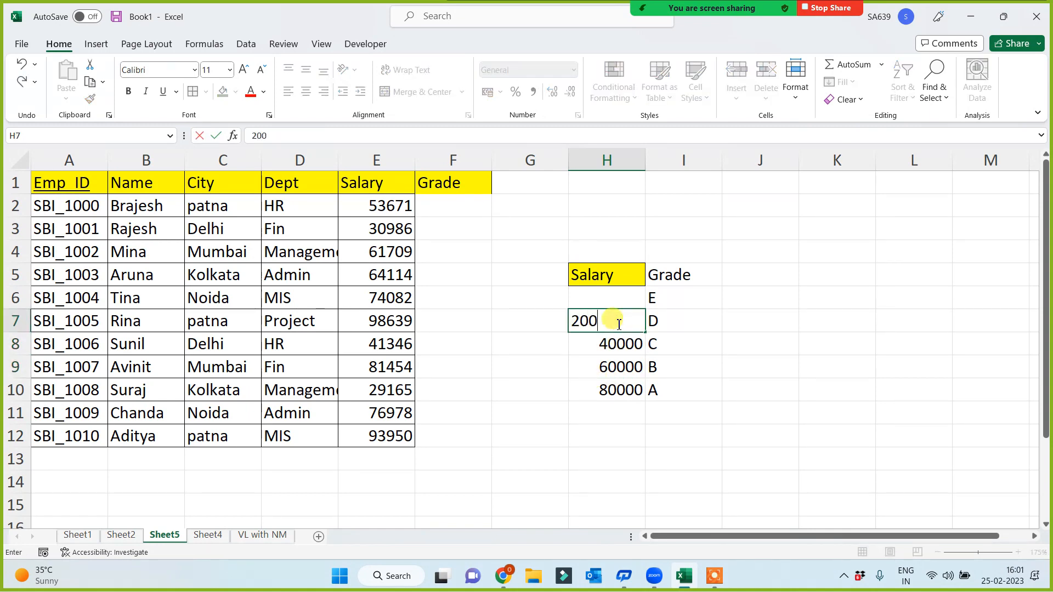
type("00")
key("Up")
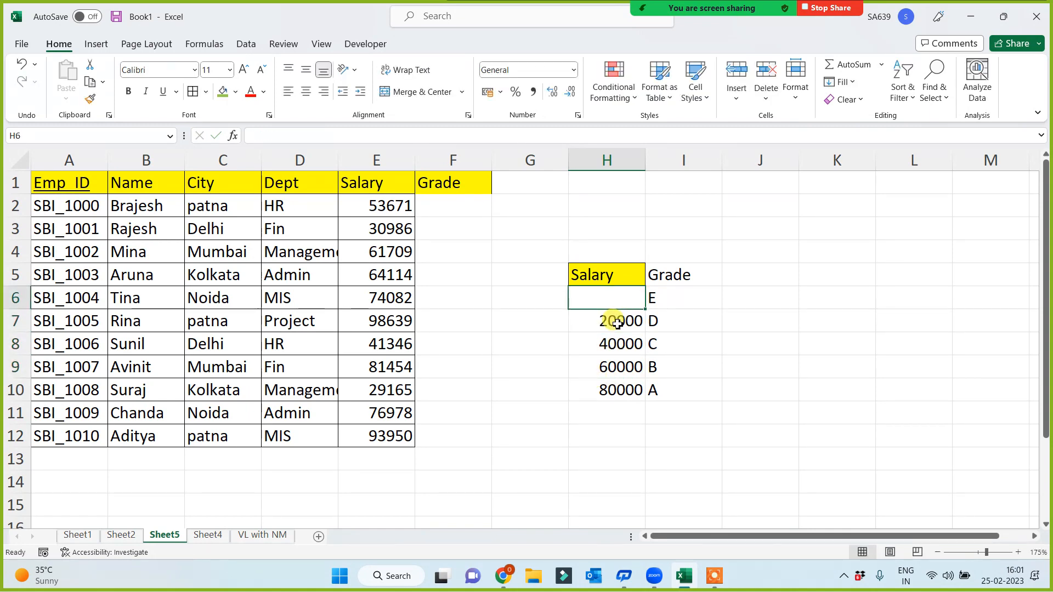
type("1")
key("Return")
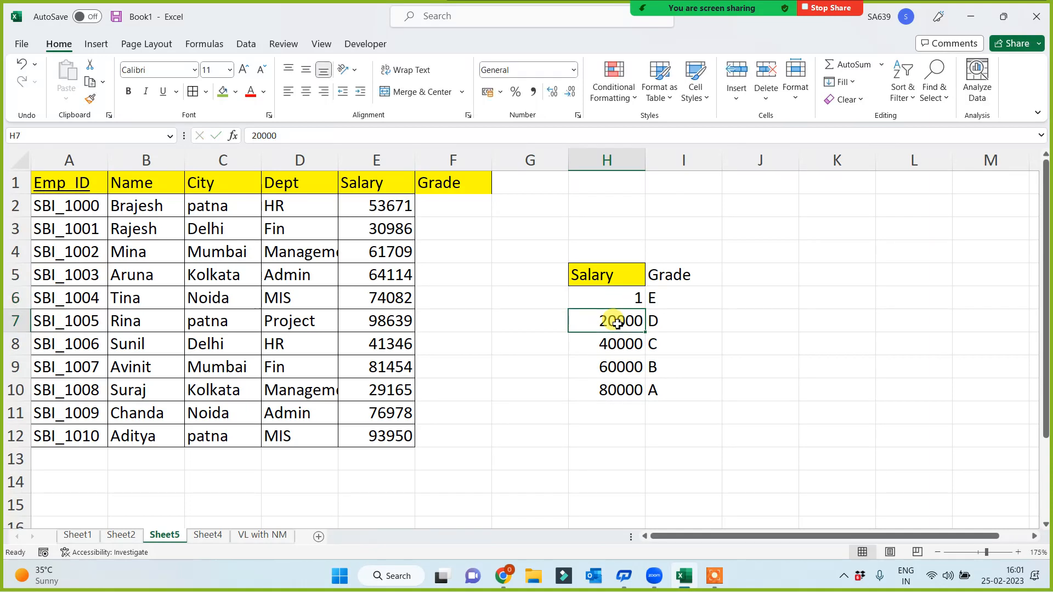
- Review which grade each salary threshold in H6:I10 stands for, and the employee salaries in E2:E12 that need grading
left_click(625, 299)
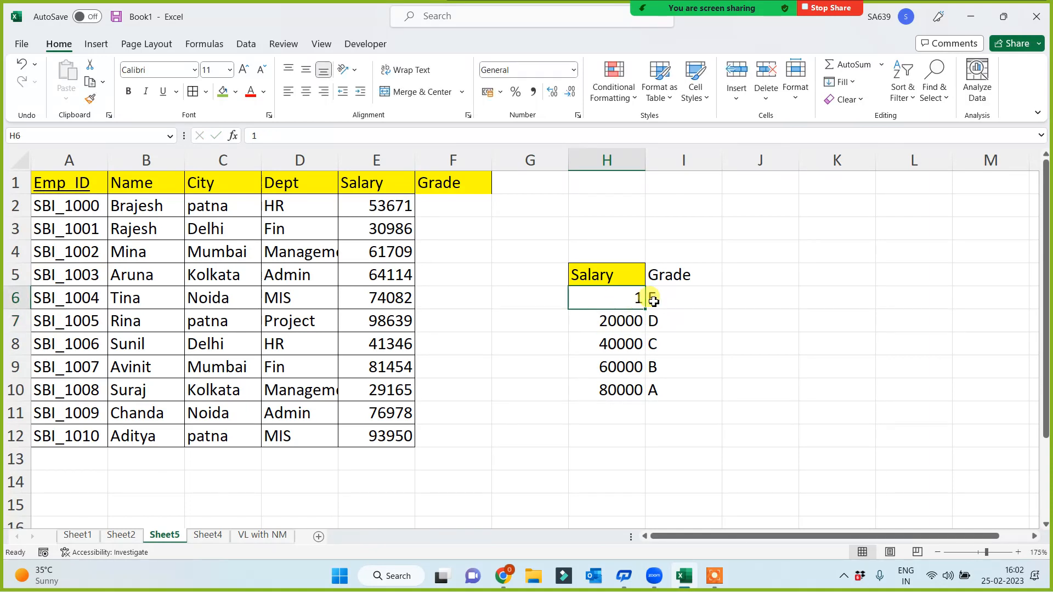
left_click_drag(653, 301, 606, 298)
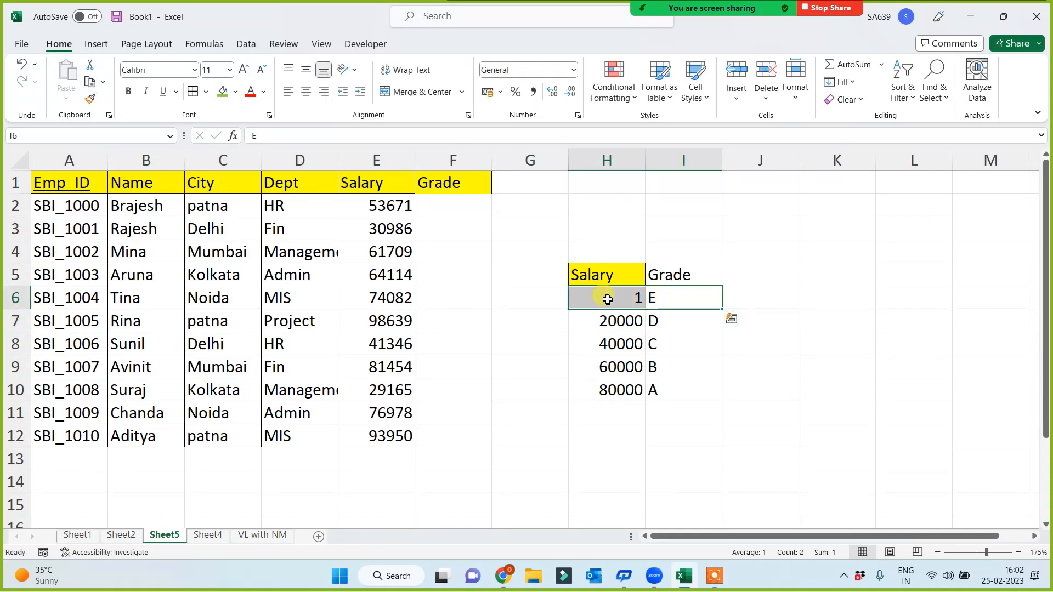
left_click(607, 321)
left_click(670, 318)
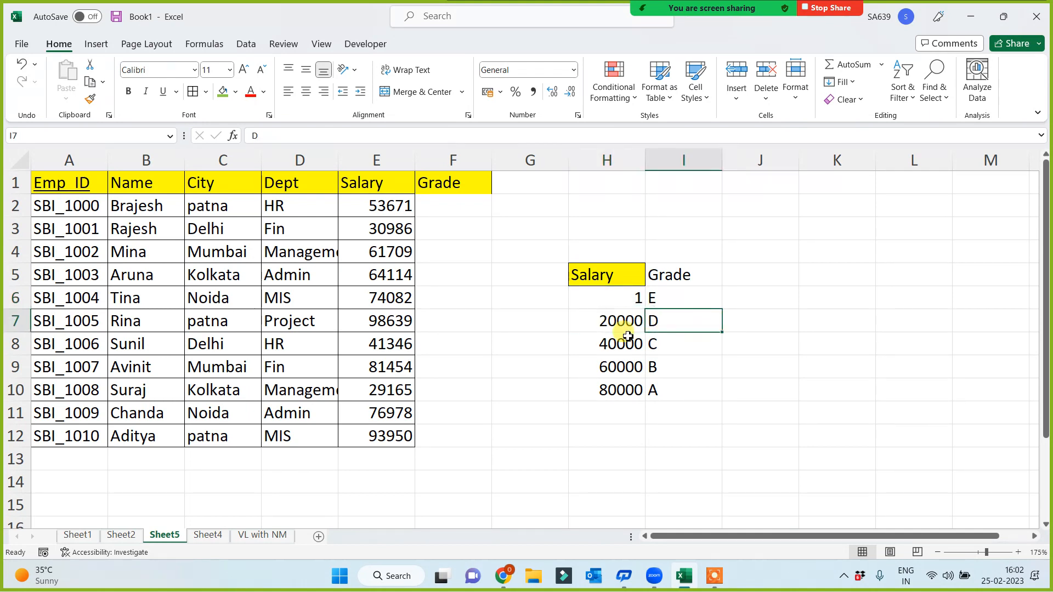
left_click(595, 342)
left_click(658, 340)
left_click(607, 367)
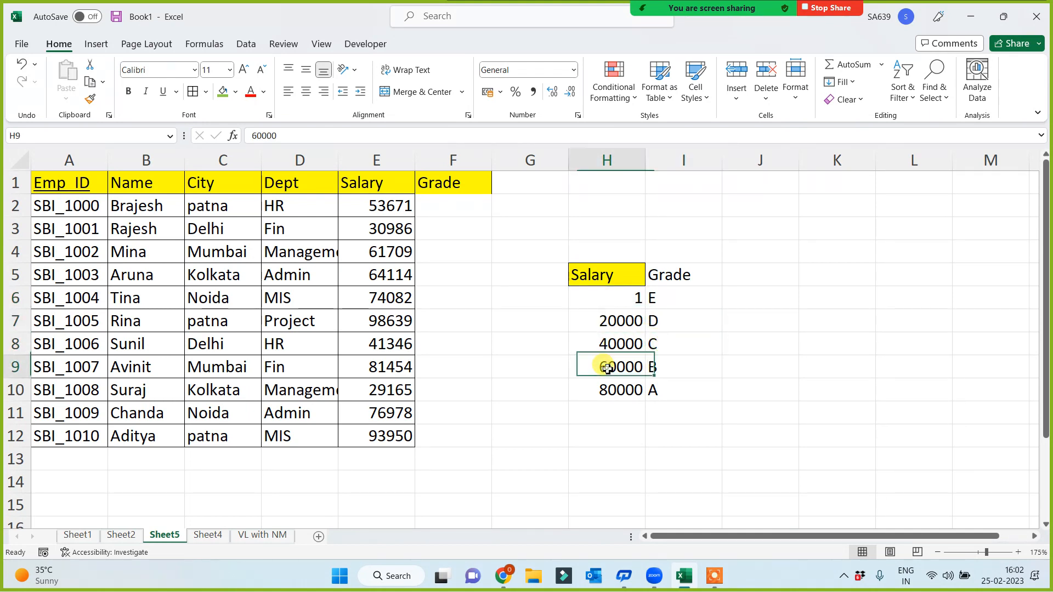
left_click(672, 365)
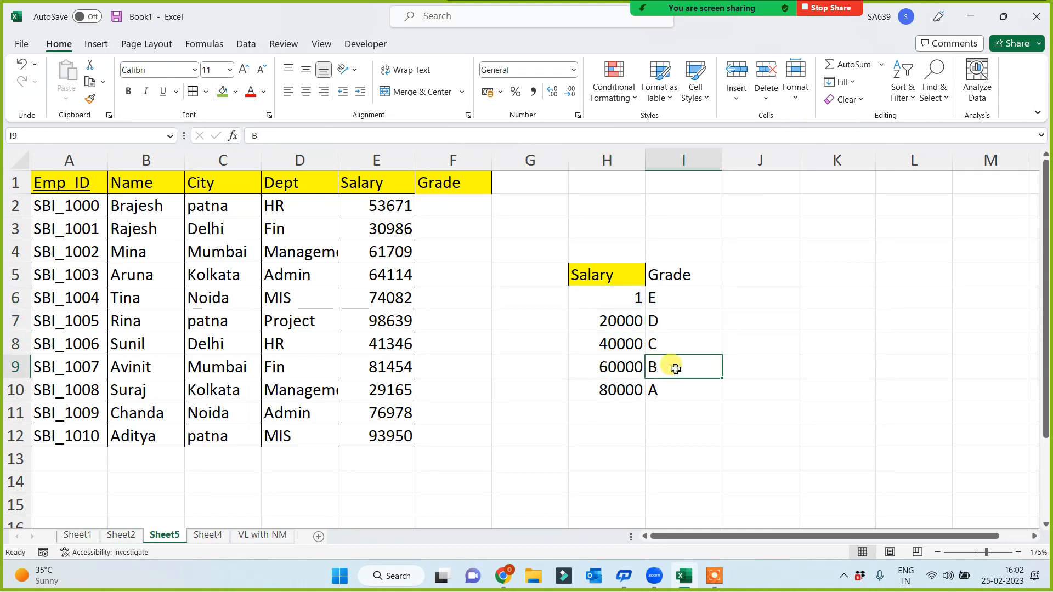
left_click(599, 395)
left_click(658, 388)
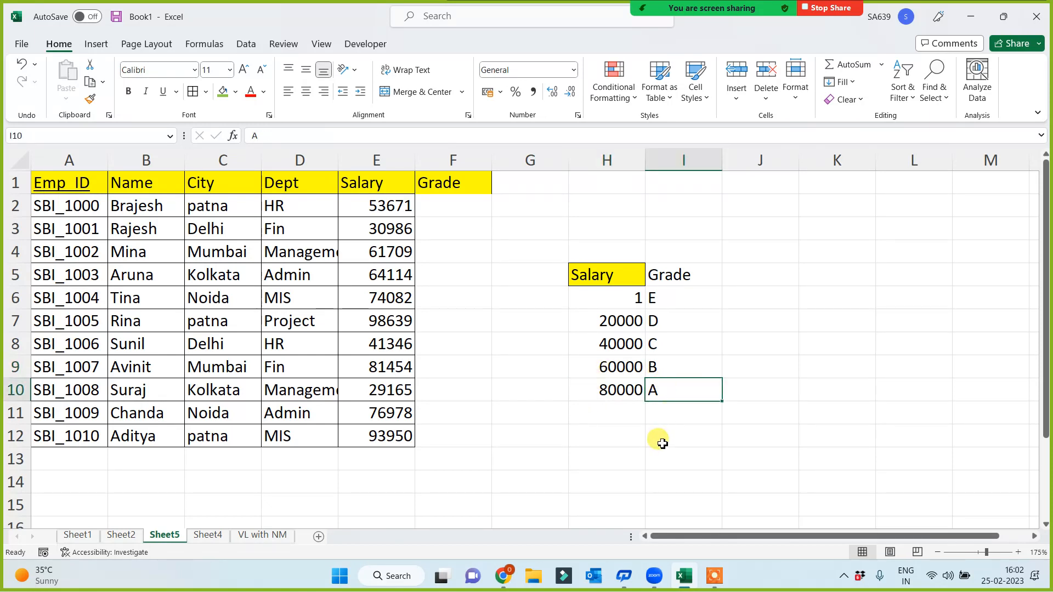
left_click(610, 384)
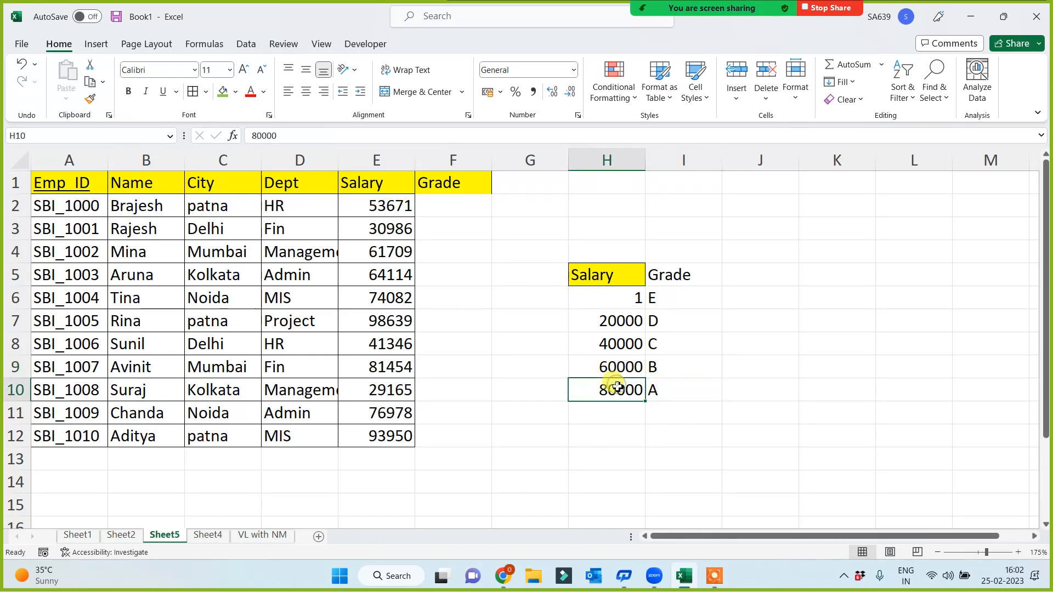
left_click(671, 364)
left_click(607, 374)
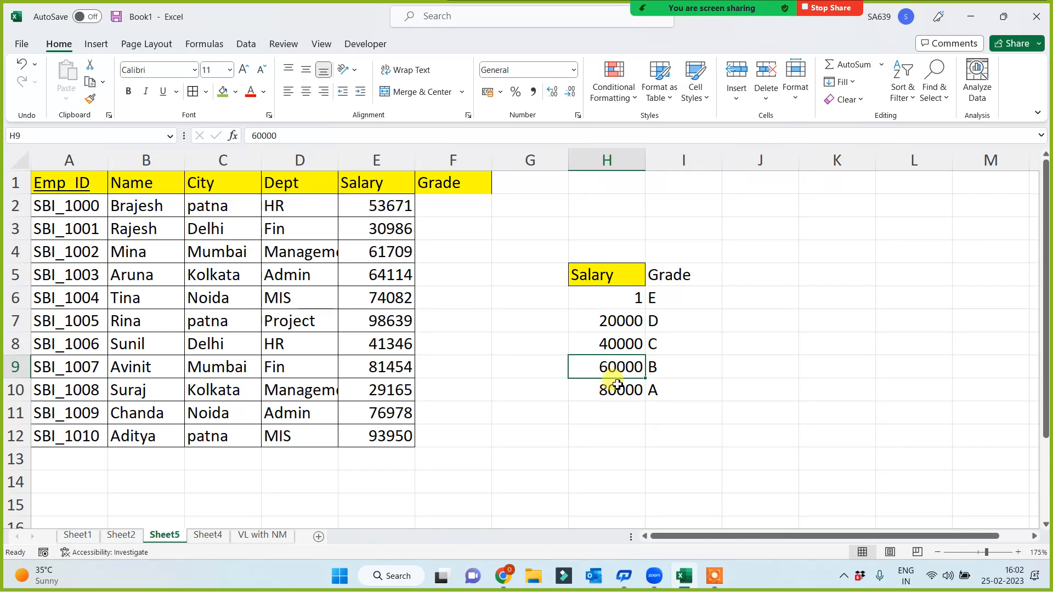
left_click_drag(620, 298, 655, 393)
left_click(623, 450)
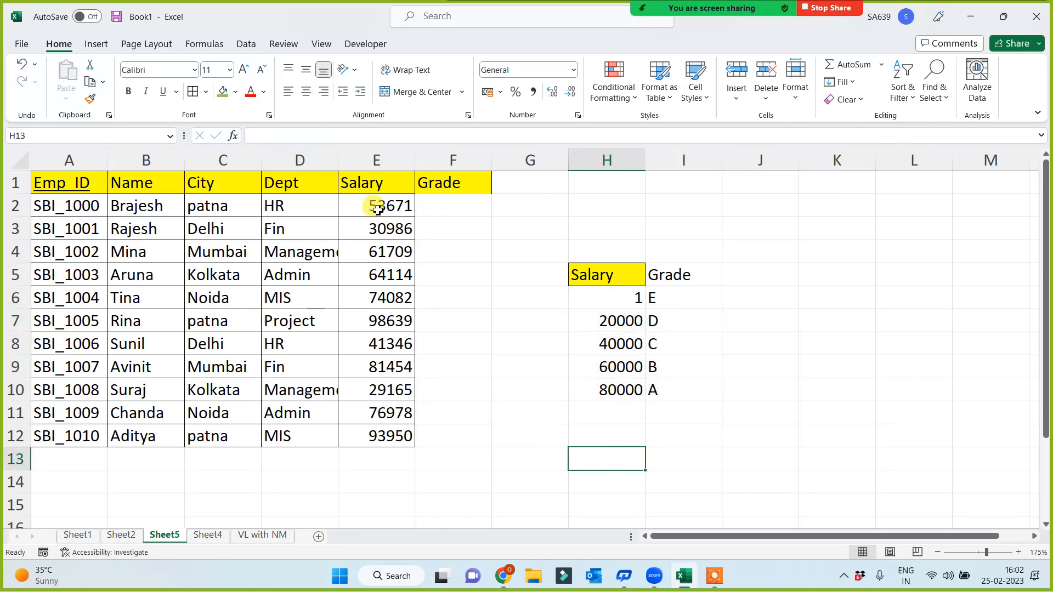
left_click_drag(374, 205, 370, 446)
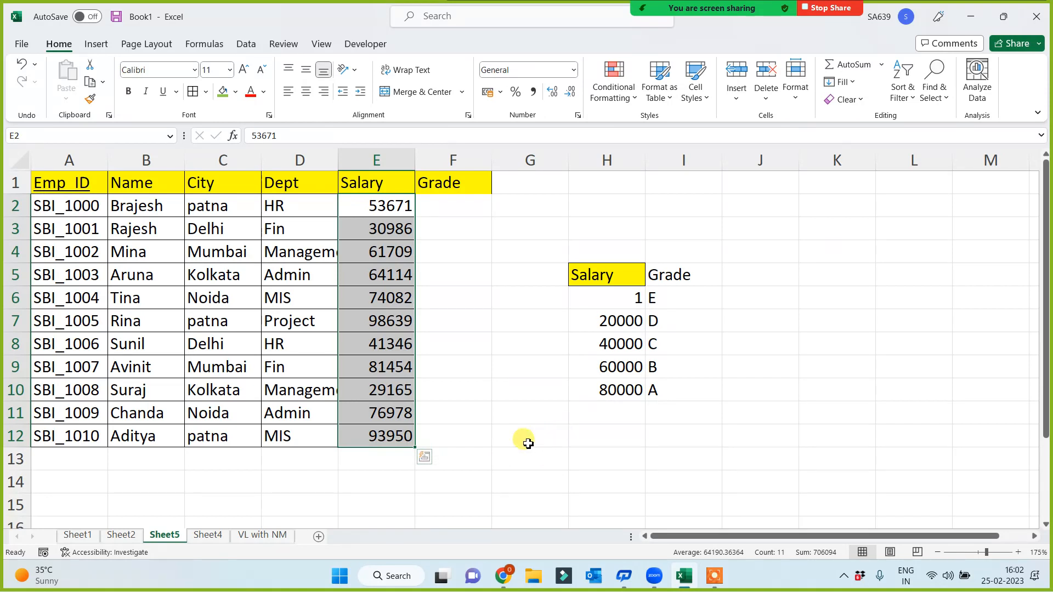
left_click(501, 454)
- Enter trial grades c, d and b manually in F2:F4 and clear the Grade cells F2:F12 again
left_click(383, 203)
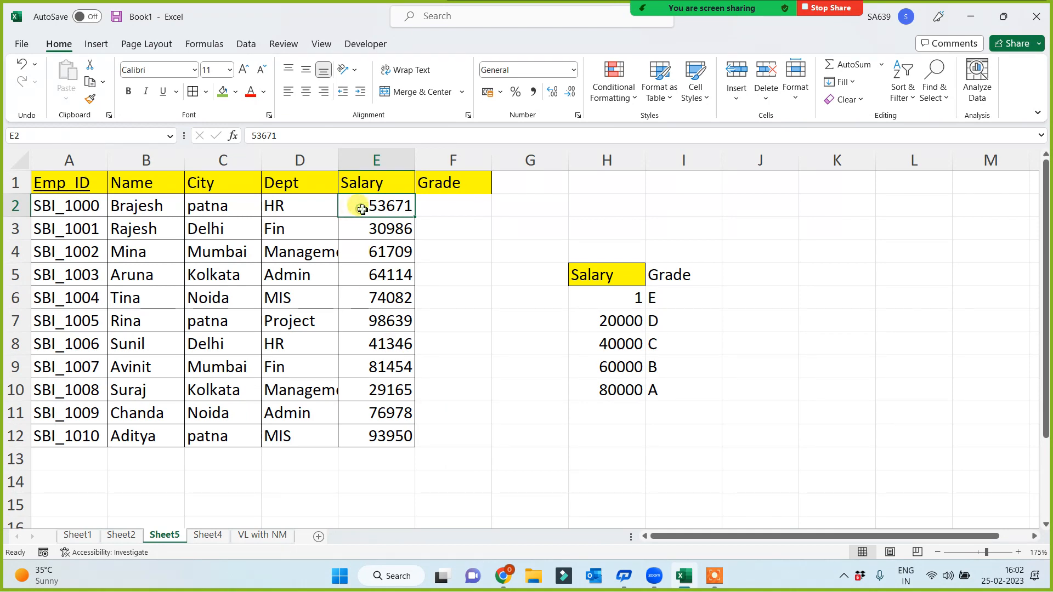
left_click(444, 210)
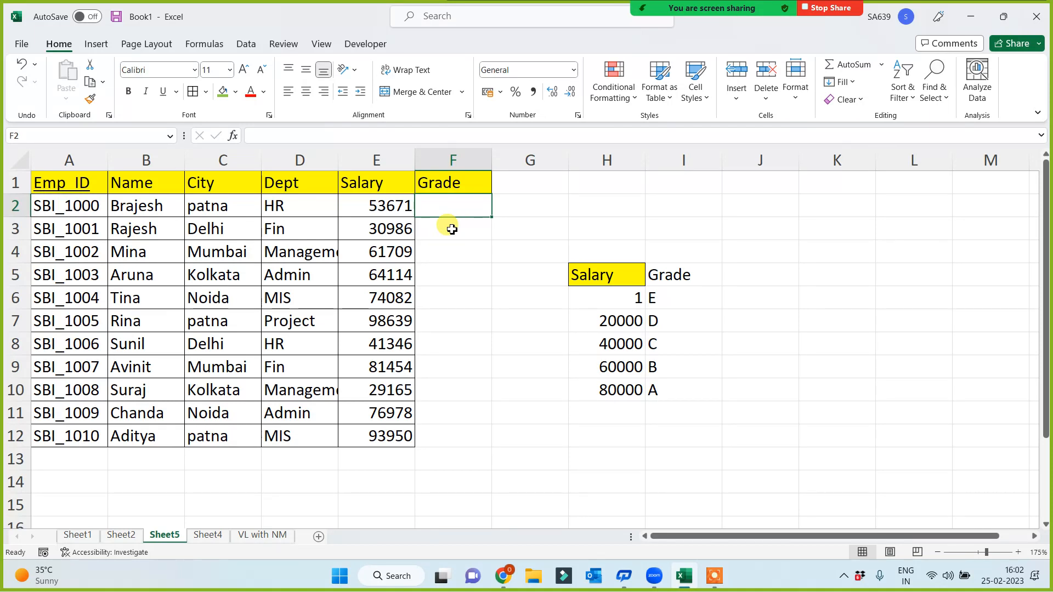
type("c")
key("Return")
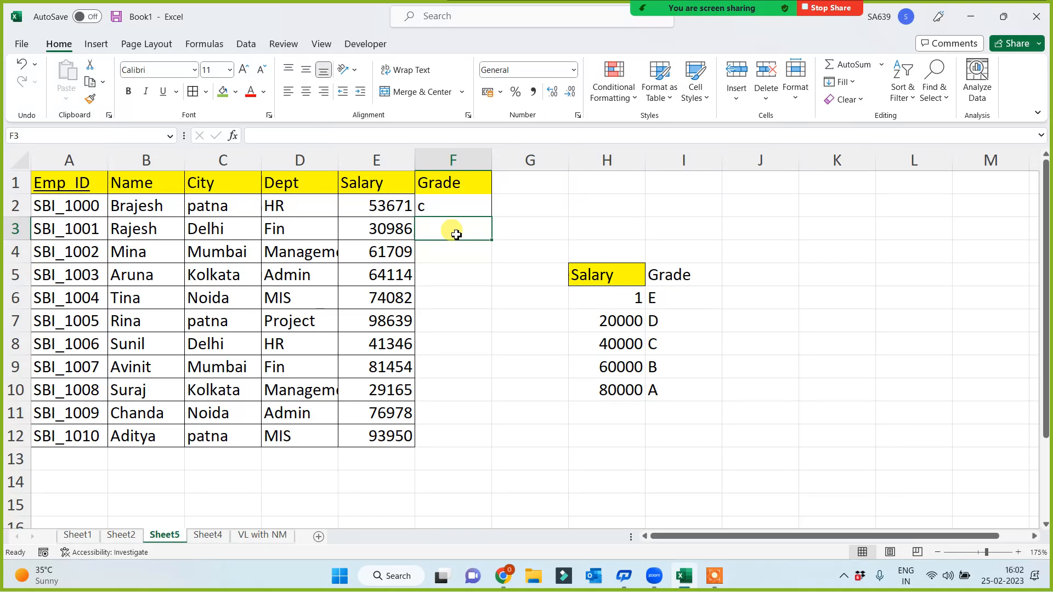
type("d")
key("Return")
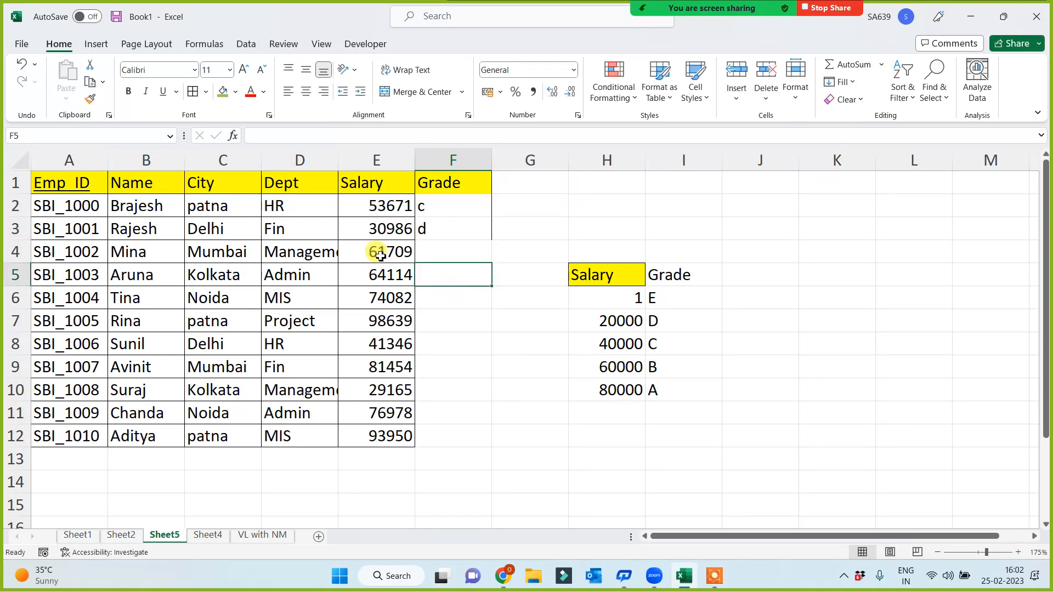
left_click(384, 254)
left_click(440, 253)
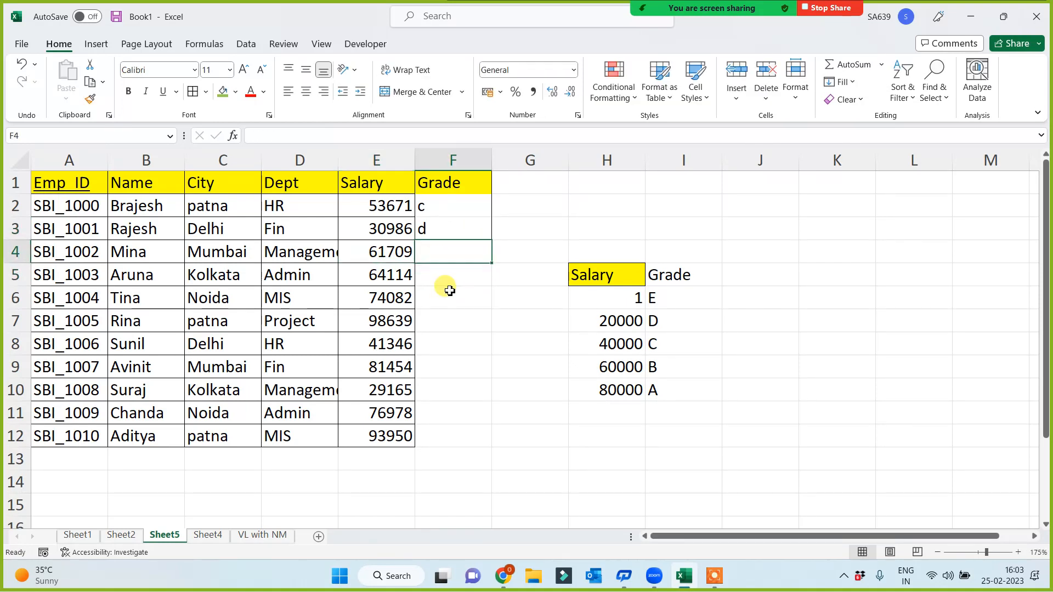
type("b")
left_click_drag(434, 207, 437, 439)
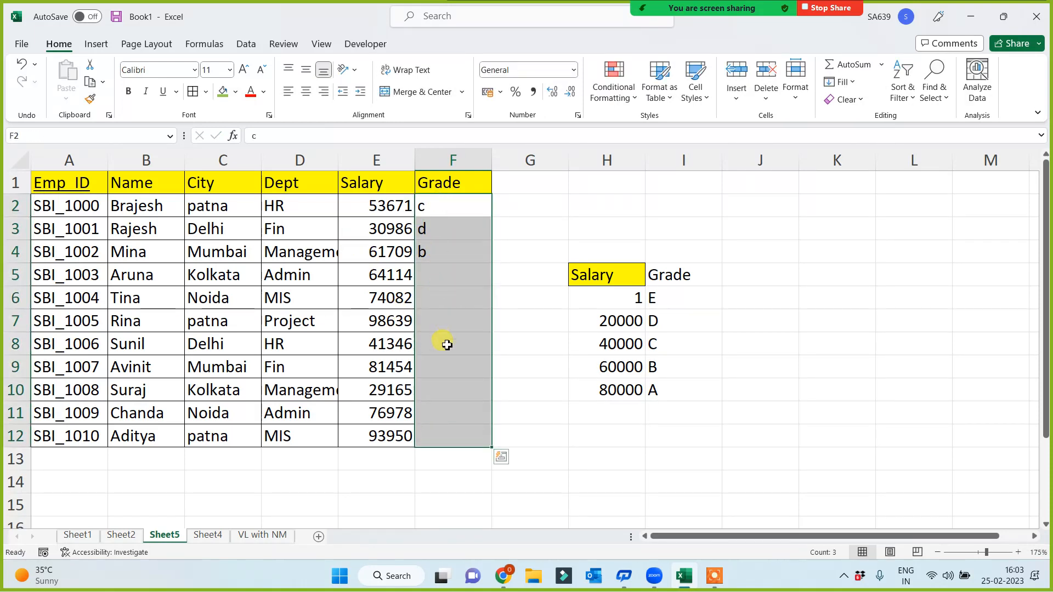
key("Delete")
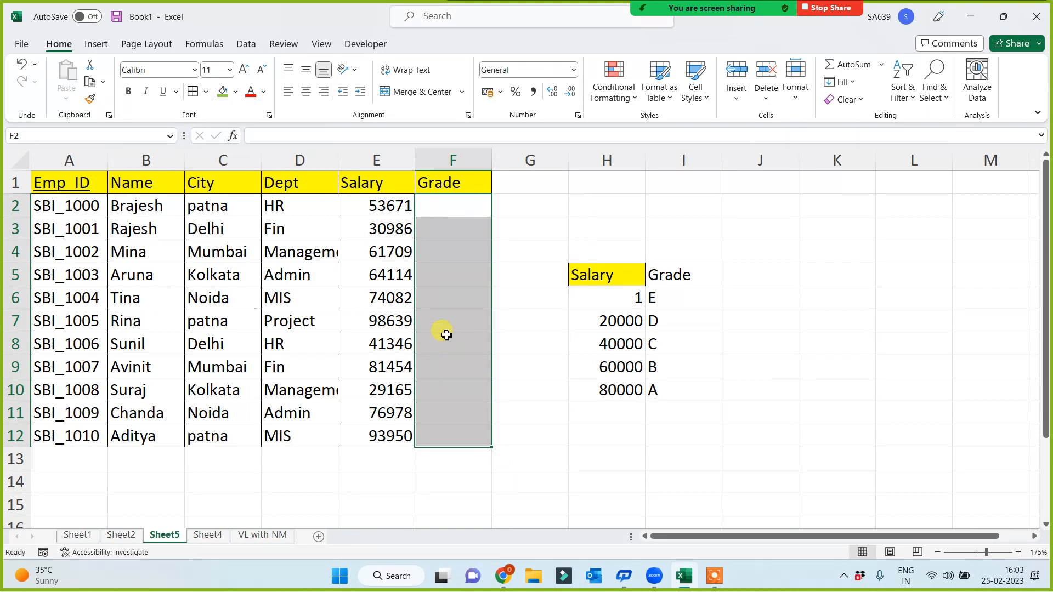
- Start a VLOOKUP formula in F2 with E2 as the lookup value and the absolute range $H$5:$I$10 as the table array
left_click(461, 209)
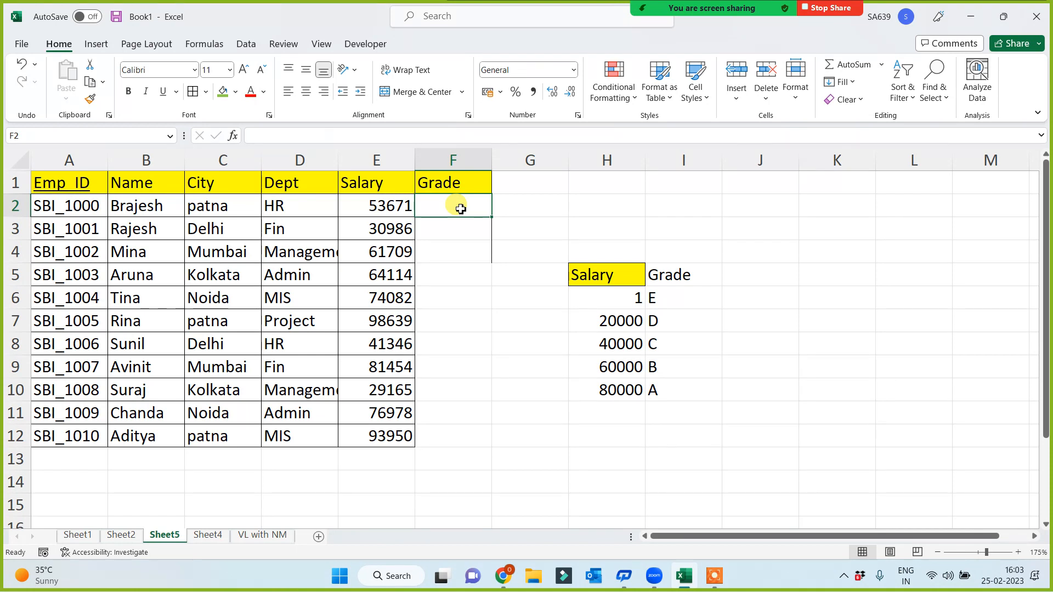
type("=")
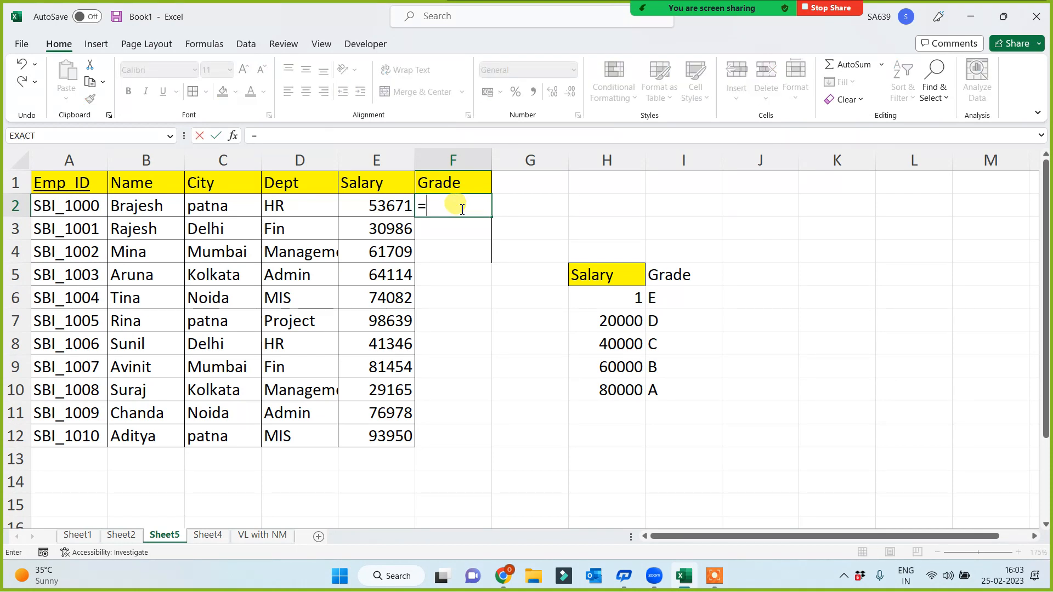
type("vl")
key("Tab")
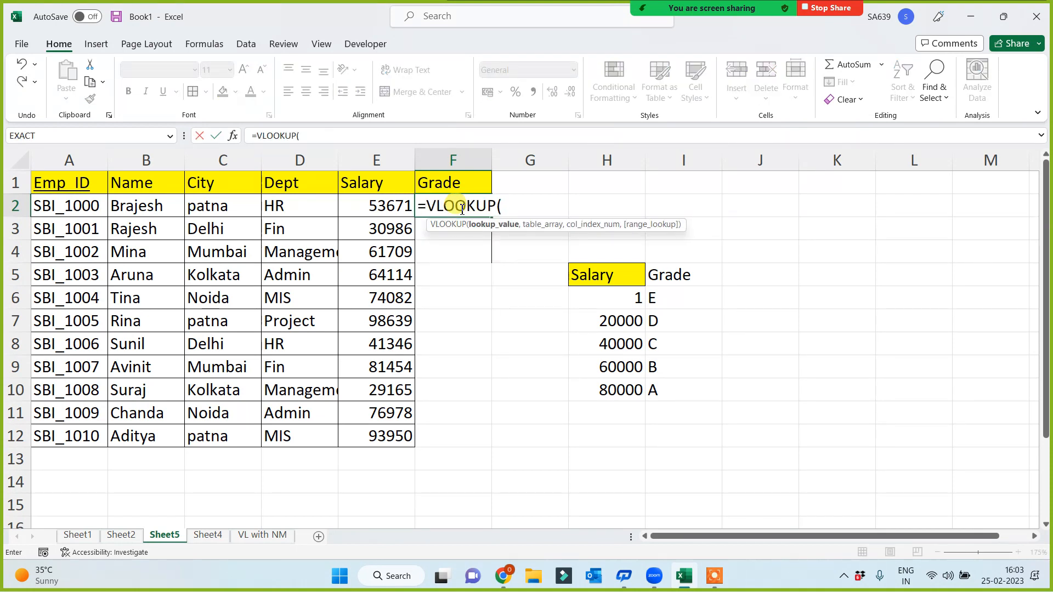
left_click(373, 209)
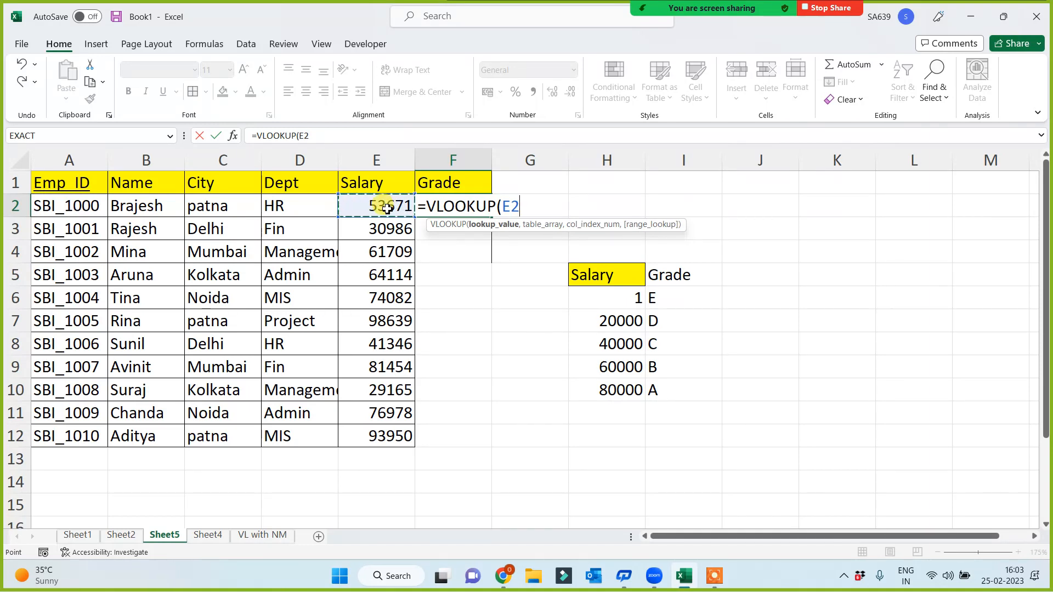
type(",")
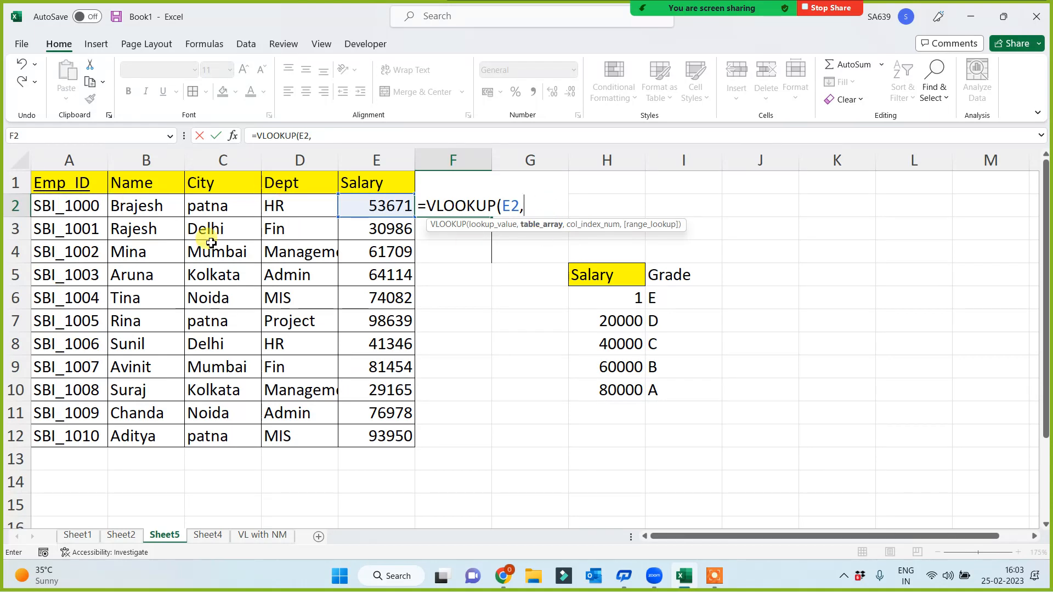
left_click(620, 280)
left_click_drag(669, 344, 678, 389)
key("F4")
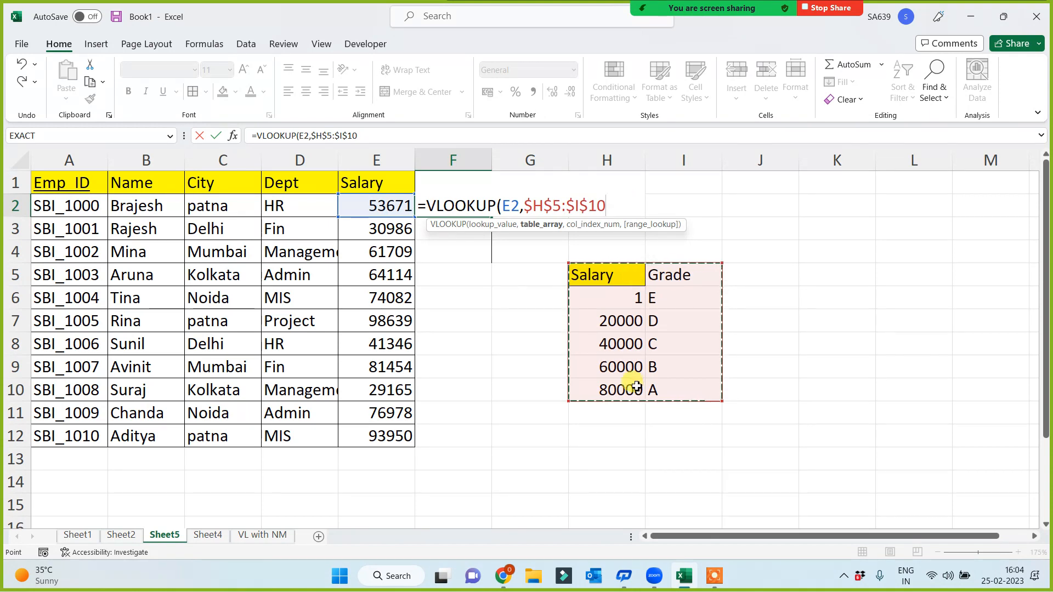
- Complete the F2 lookup with column index 2 and exact match 0, and fill the formula down to F12
type(",")
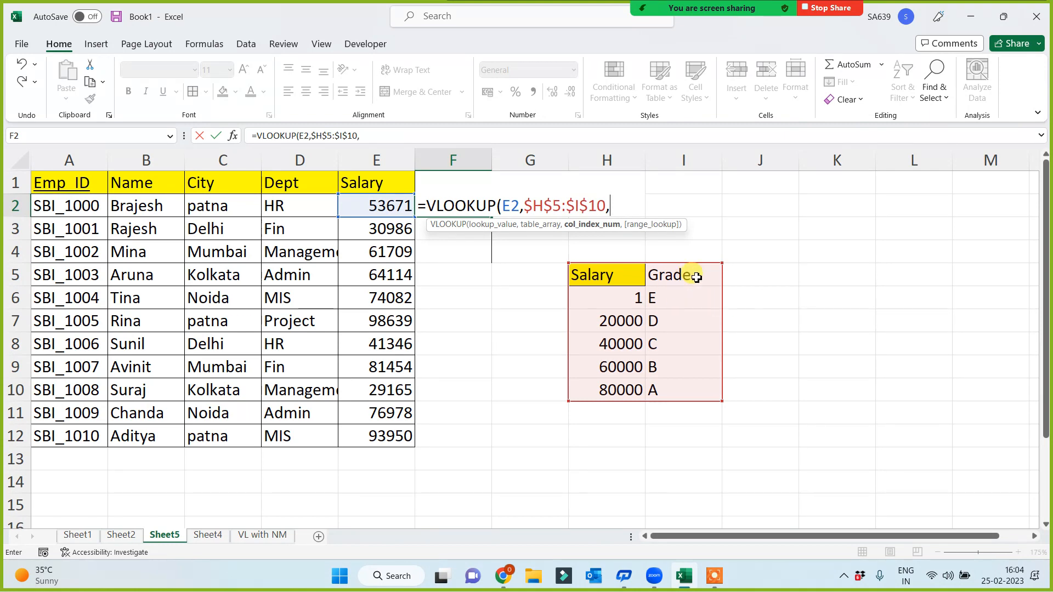
type("2")
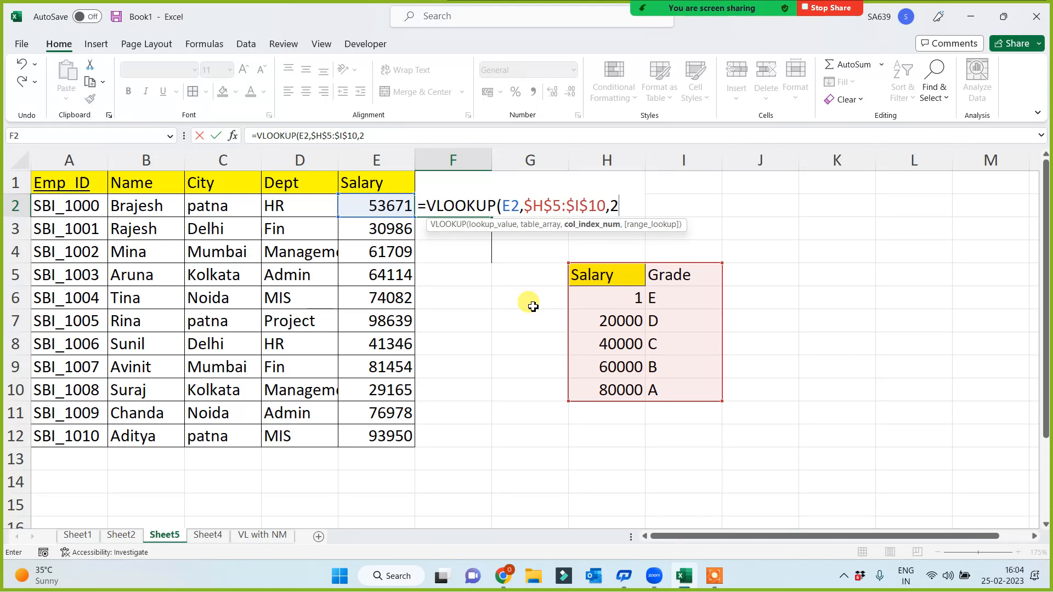
type(",0)")
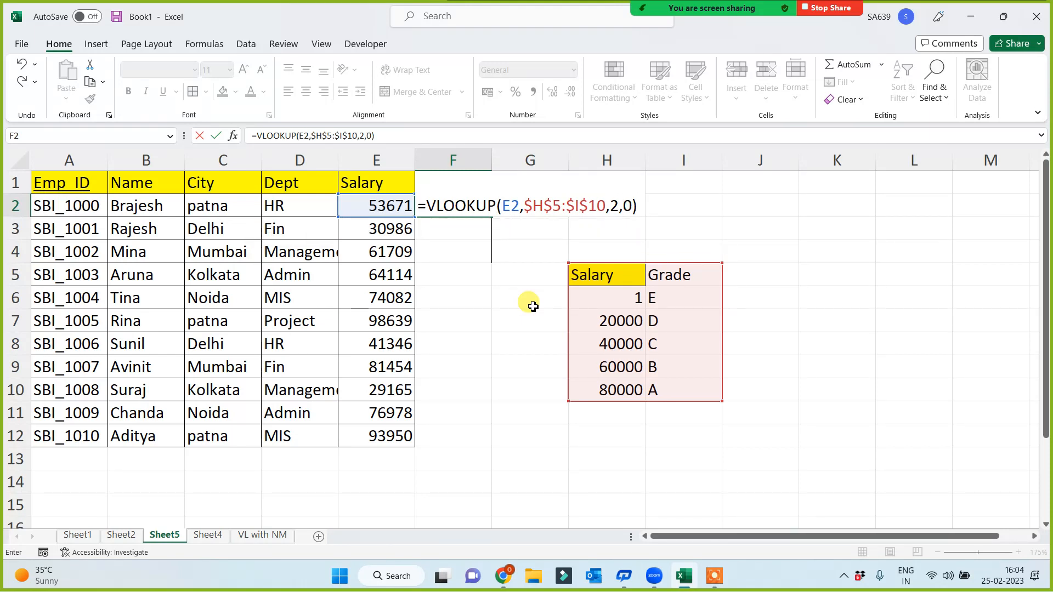
key("ctrl+Return")
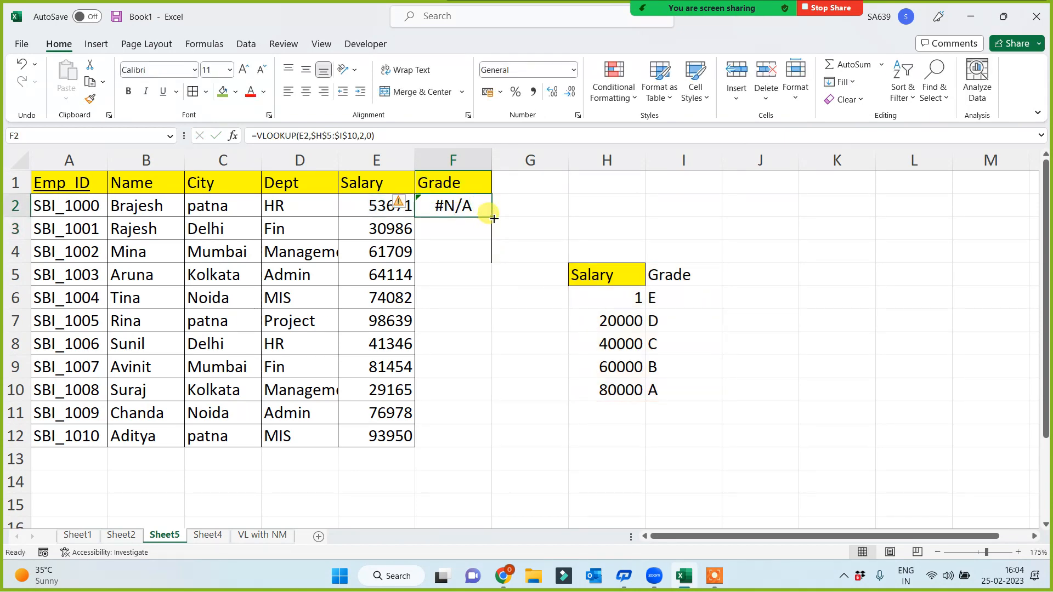
left_click_drag(491, 217, 463, 439)
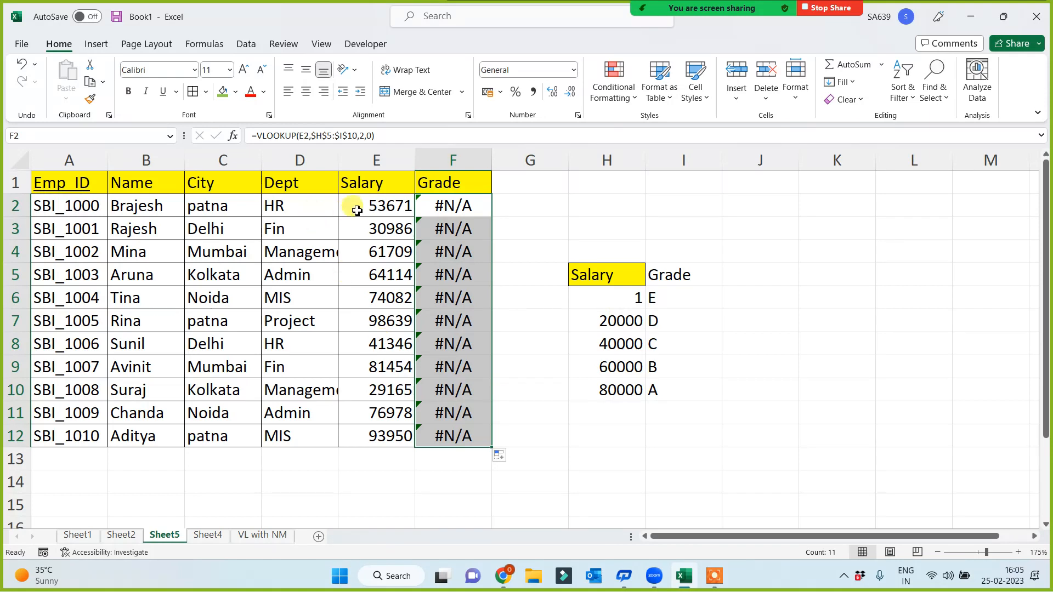
- Try the exact-match lookup with salaries of 60000 in E5 and 80000 in E9, and undo both salary changes
left_click(540, 454)
left_click(365, 274)
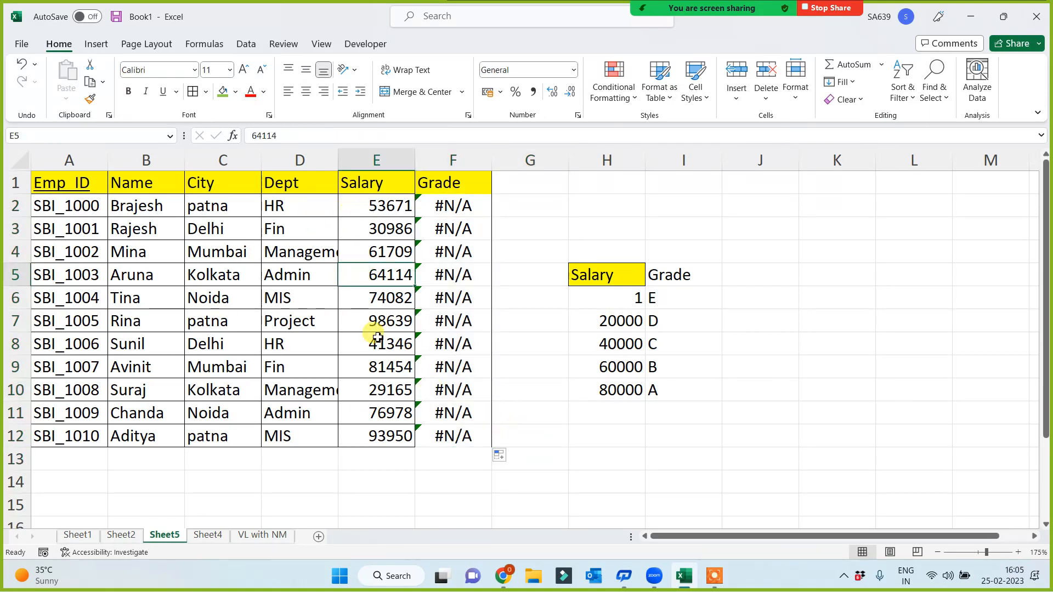
type("60000")
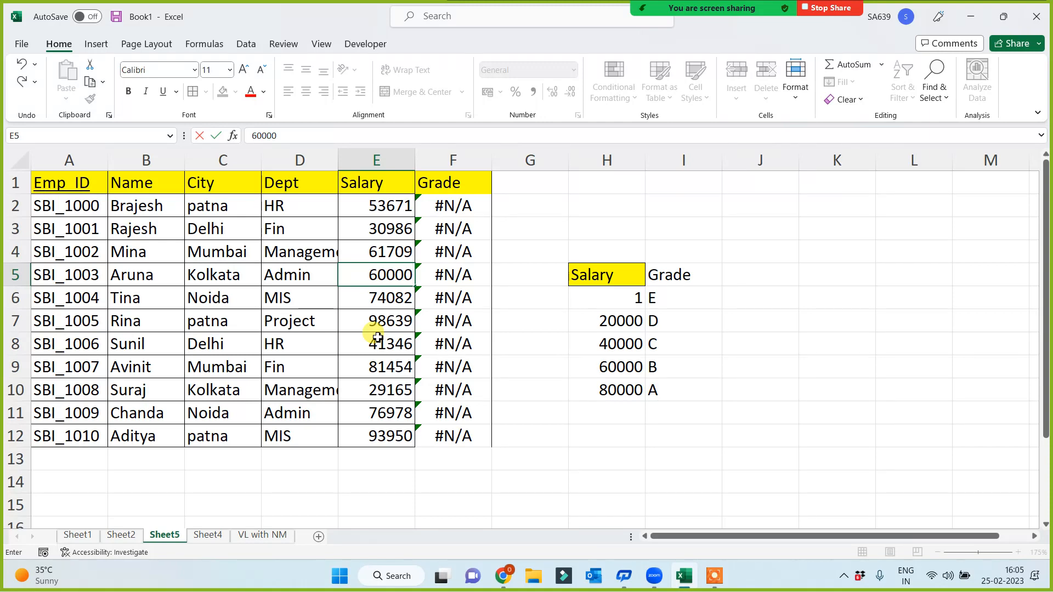
key("Return")
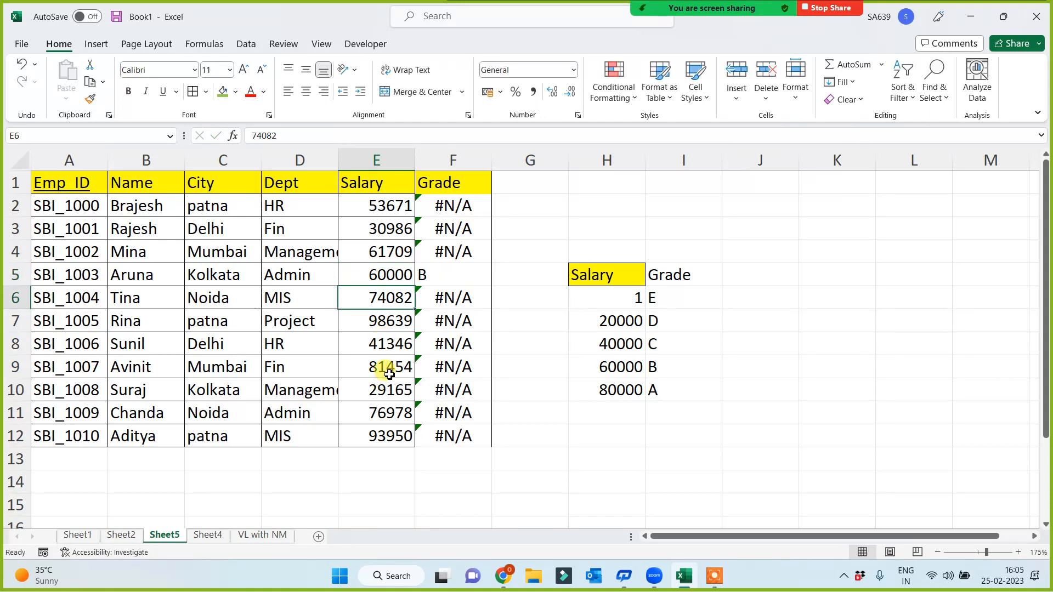
left_click(389, 374)
type("80000")
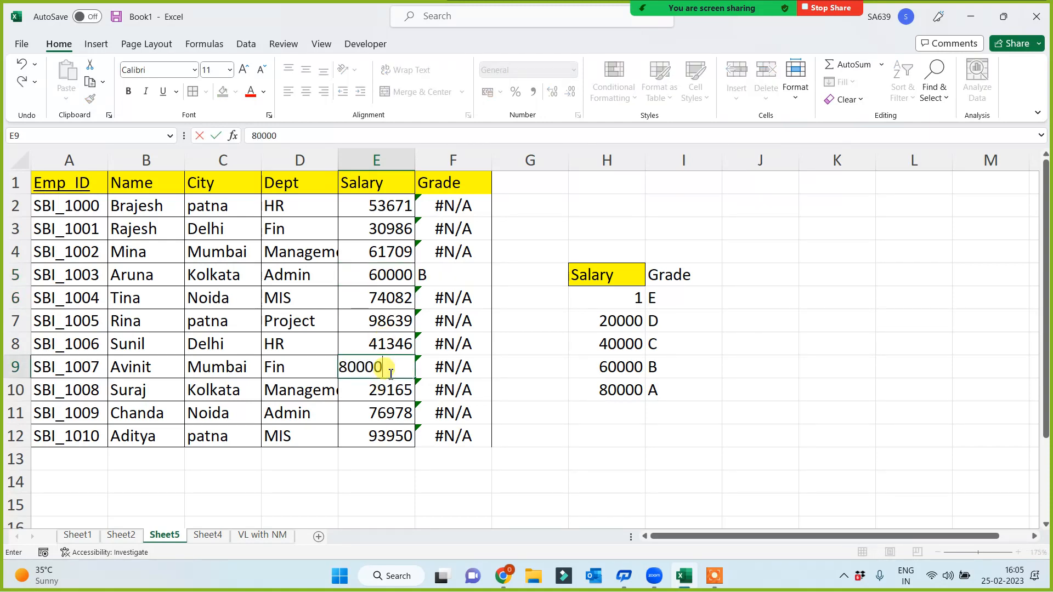
key("Return")
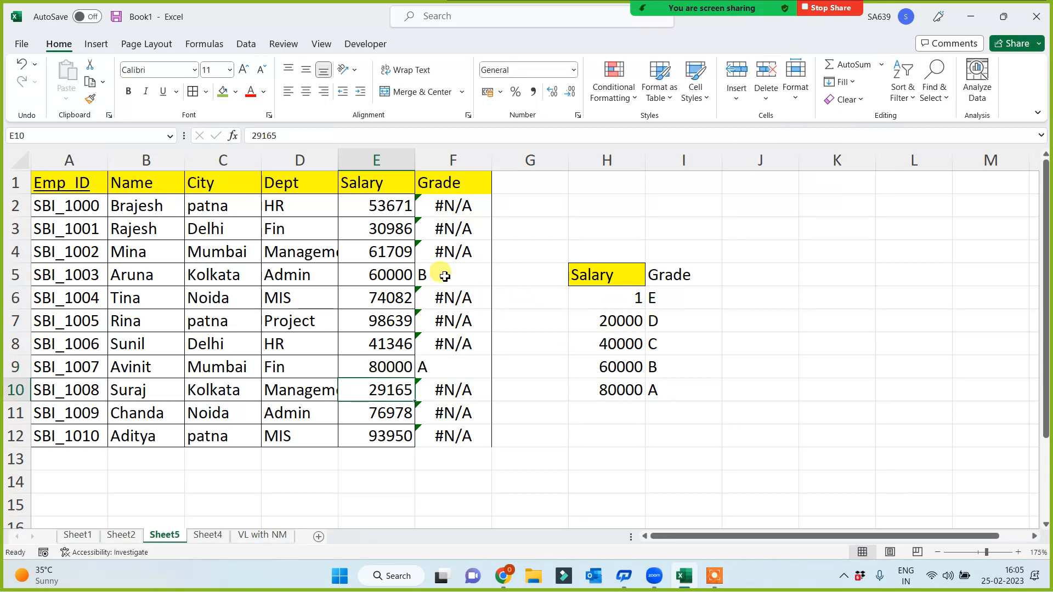
left_click(383, 272)
left_click(378, 368)
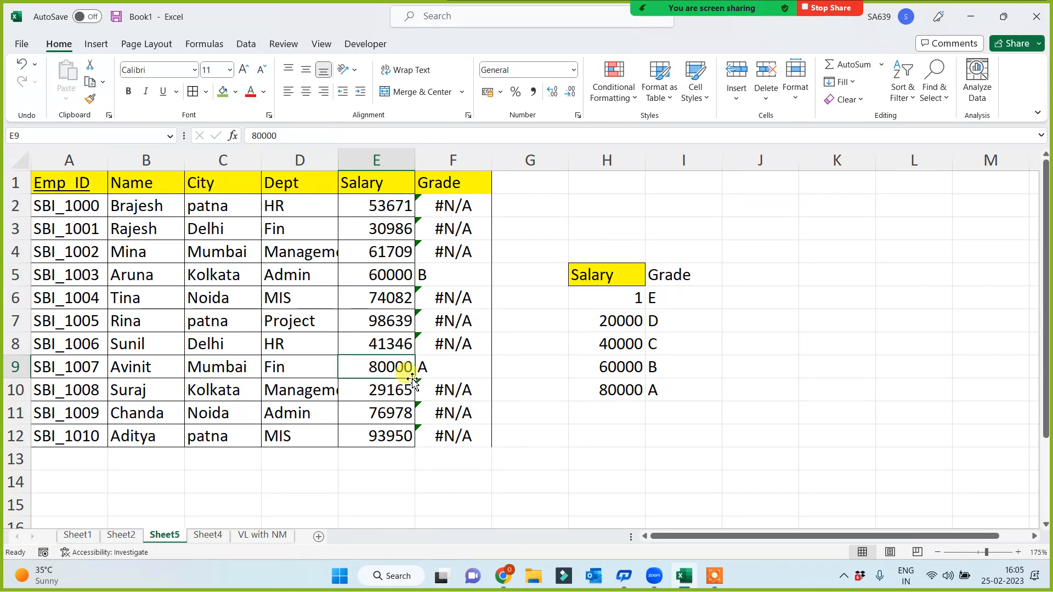
key("ctrl+z")
key("ctrl+z")
- Change the range lookup argument of the F2 VLOOKUP to 1 for approximate match and refill the formula down to F12
left_click(443, 203)
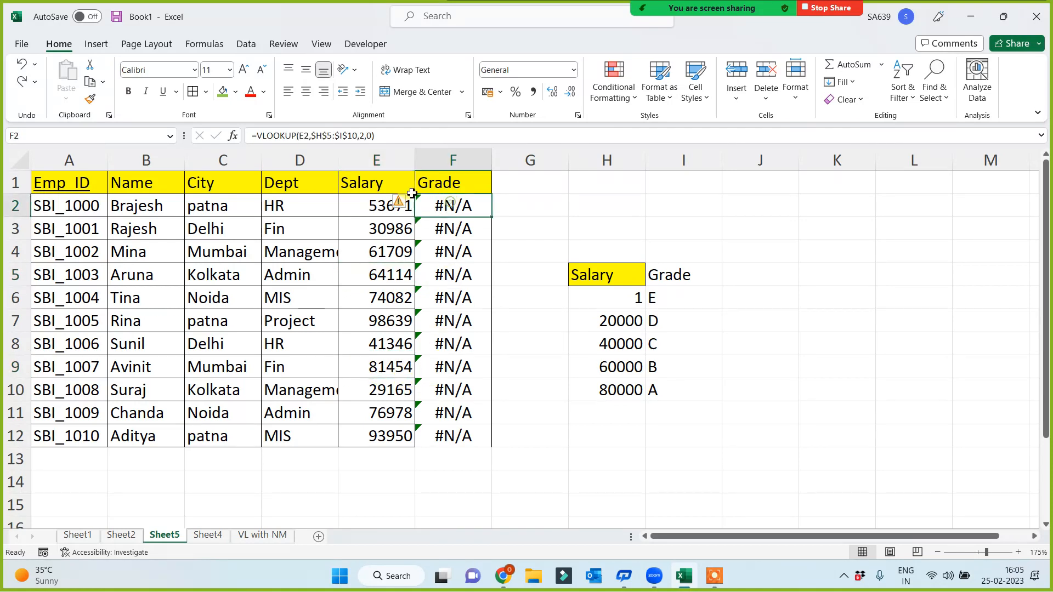
left_click(373, 136)
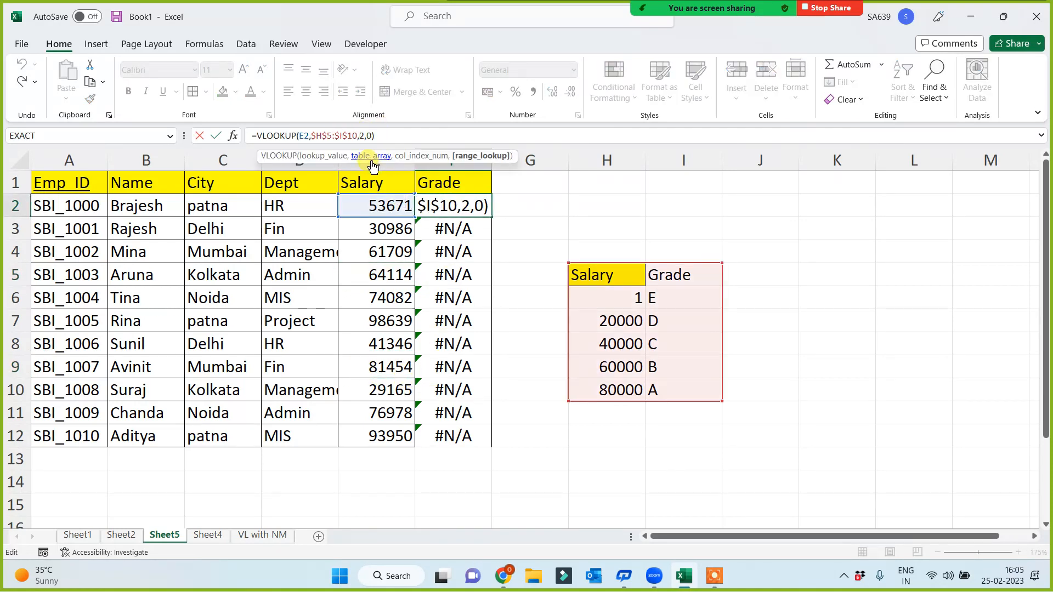
key("BackSpace")
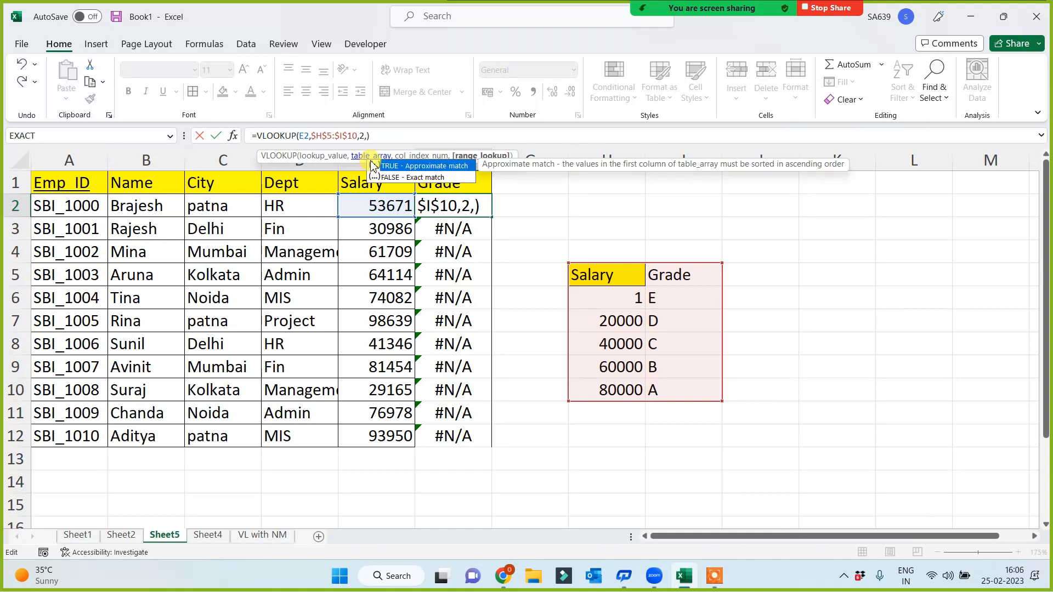
type("1")
key("Return")
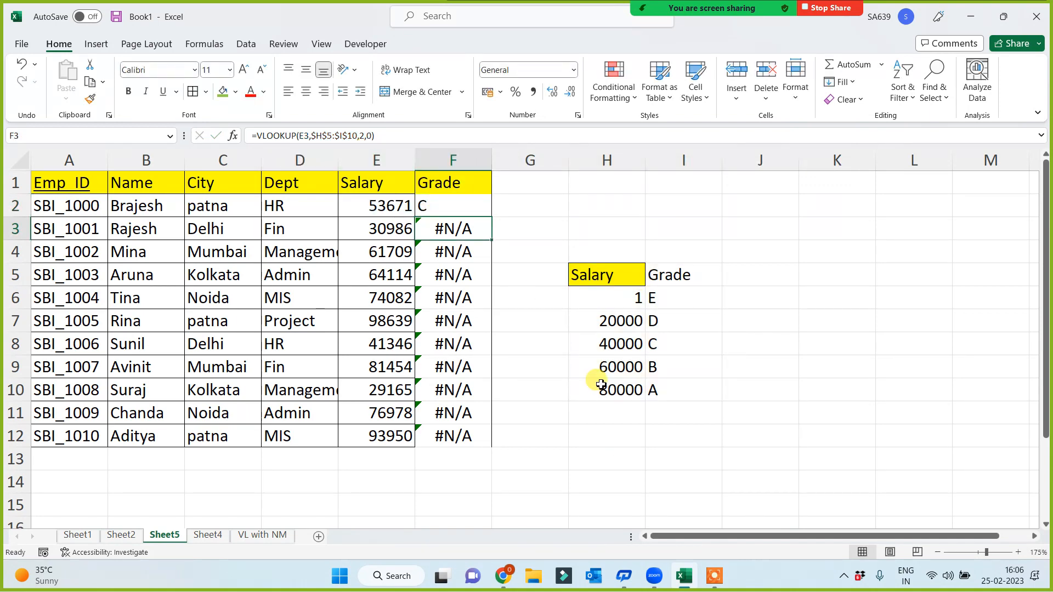
left_click(472, 205)
double_click(492, 217)
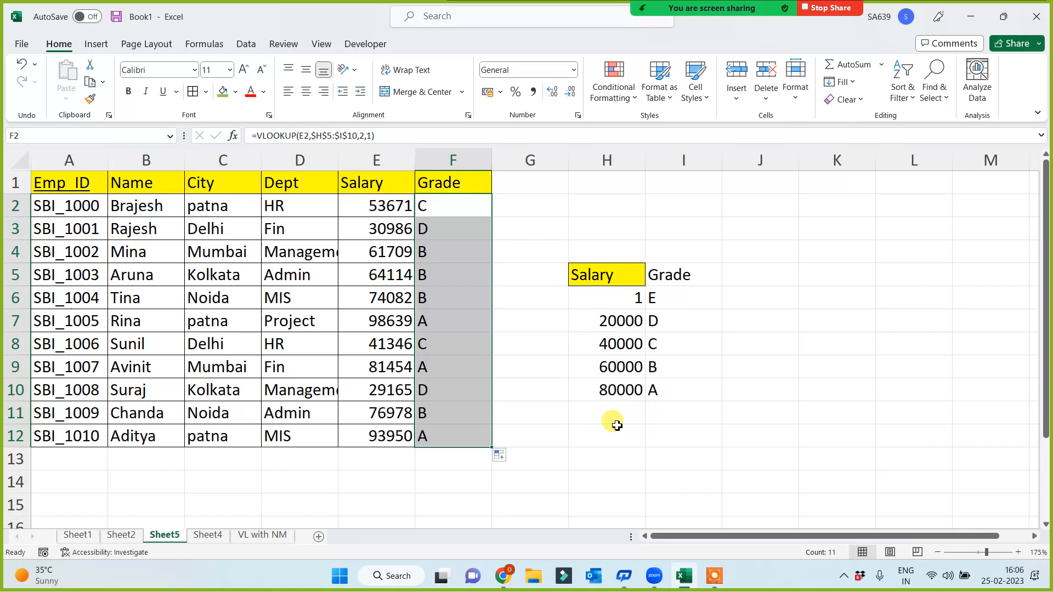
- Compare the 60000 and 80000 thresholds in H9:H10 with the salaries and grades in rows 11 and 12
left_click(614, 391)
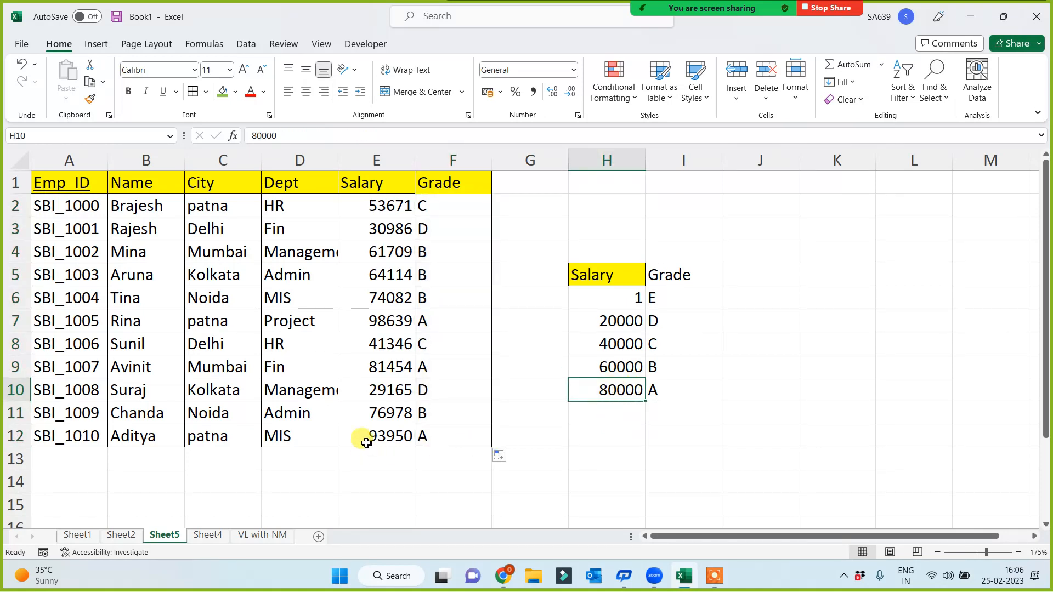
left_click(464, 436)
key("shift+Home")
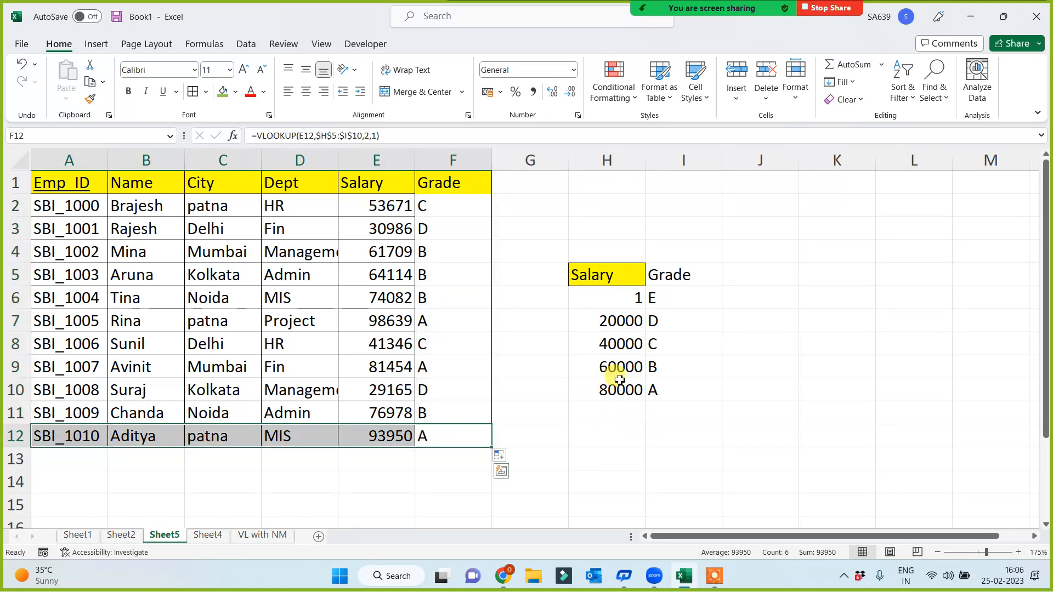
left_click(615, 369)
left_click(614, 390)
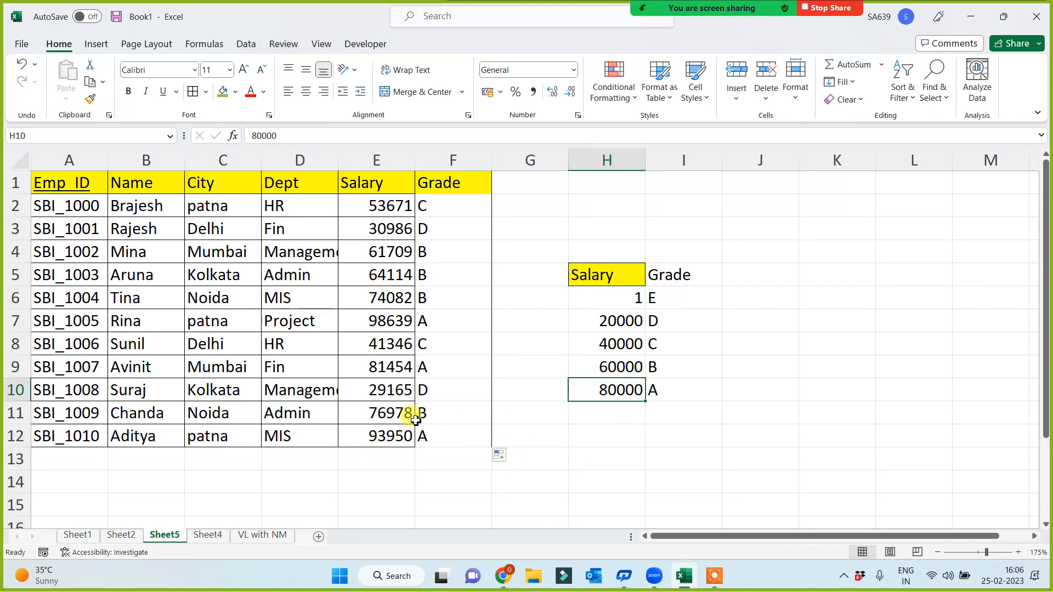
left_click(431, 411)
key("shift+Home")
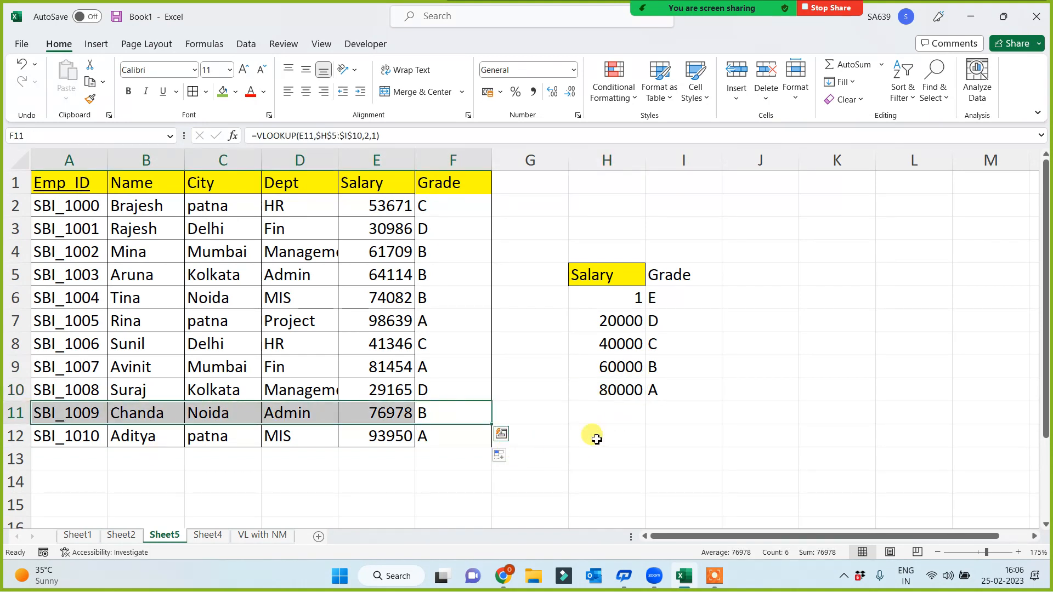
left_click(524, 206)
left_click(436, 214)
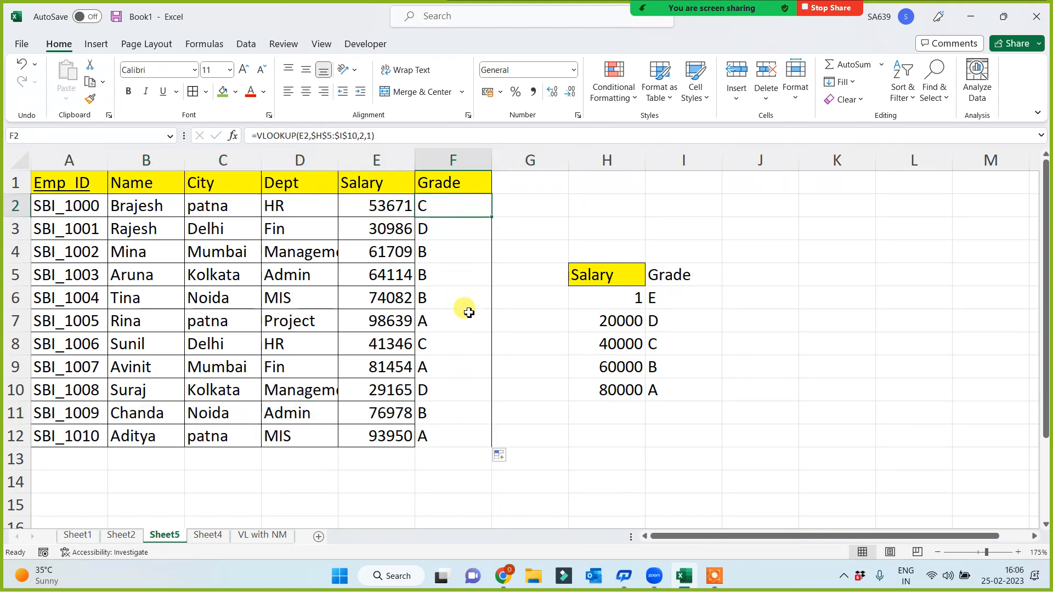
- Centre the contents of Grade column F and add cell borders to F2:F12
left_click(453, 161)
left_click(306, 92)
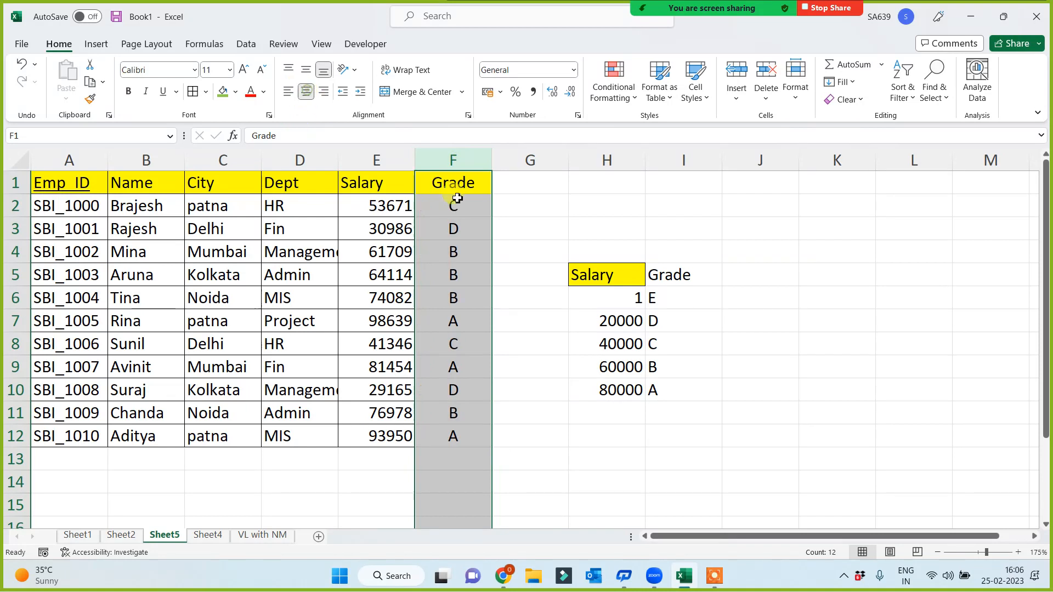
left_click(523, 233)
left_click(447, 206)
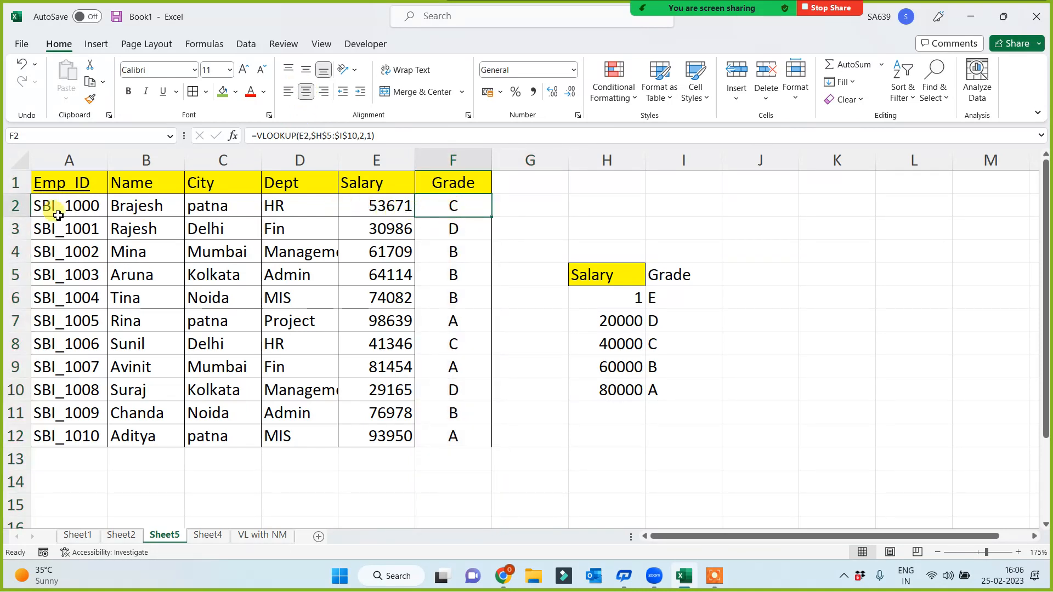
left_click_drag(58, 215, 469, 442)
left_click(485, 208)
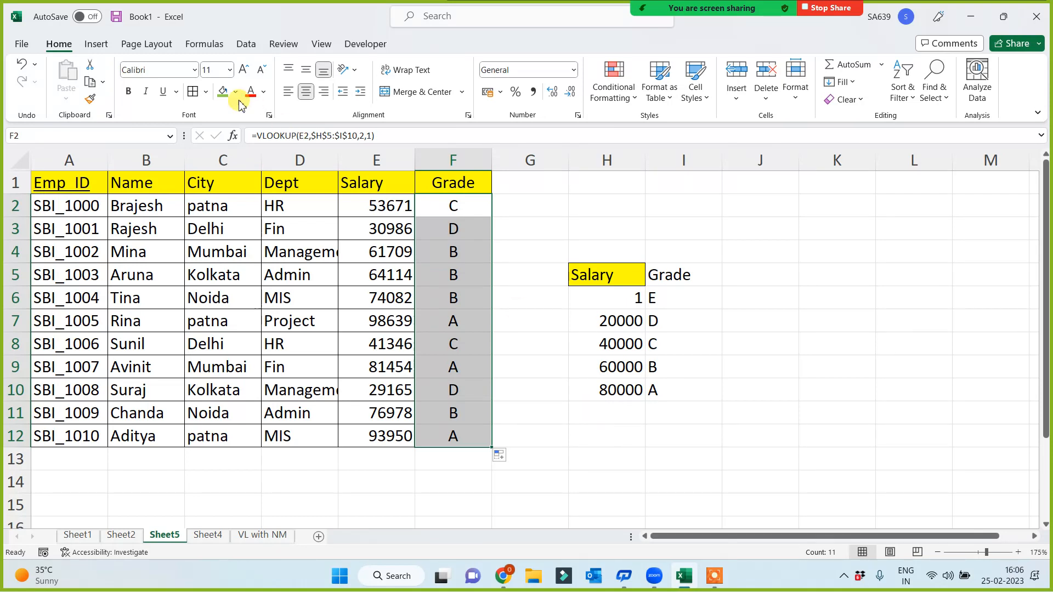
left_click(193, 91)
left_click(576, 445)
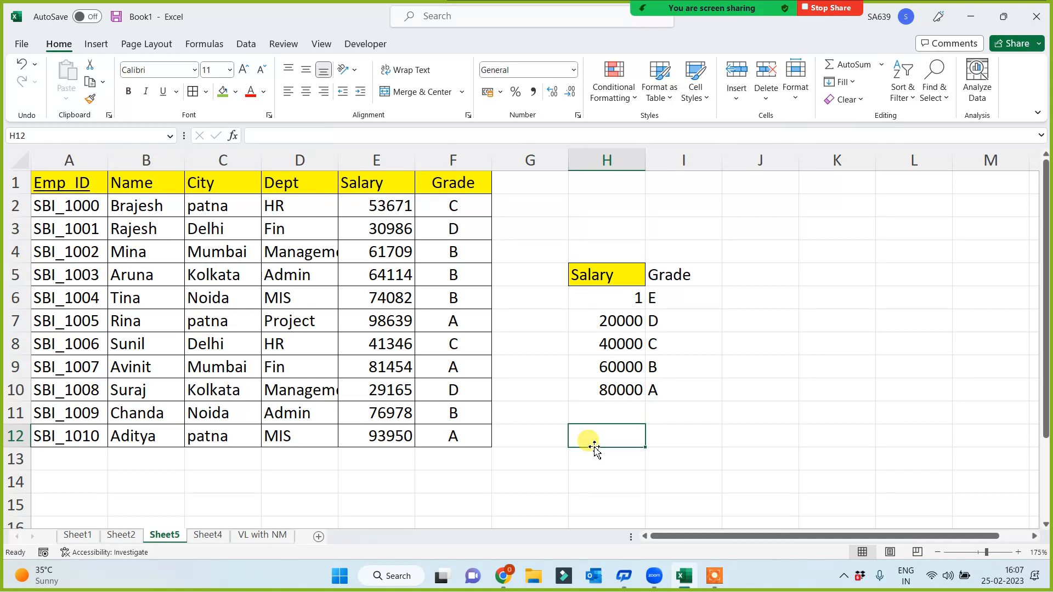
left_click_drag(384, 160, 50, 160)
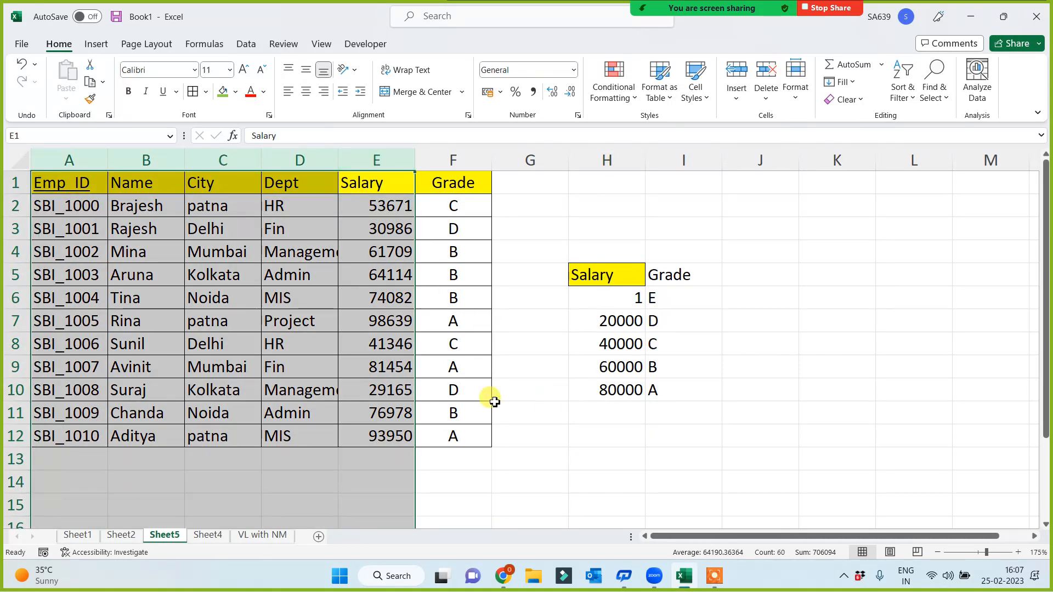
left_click(588, 454)
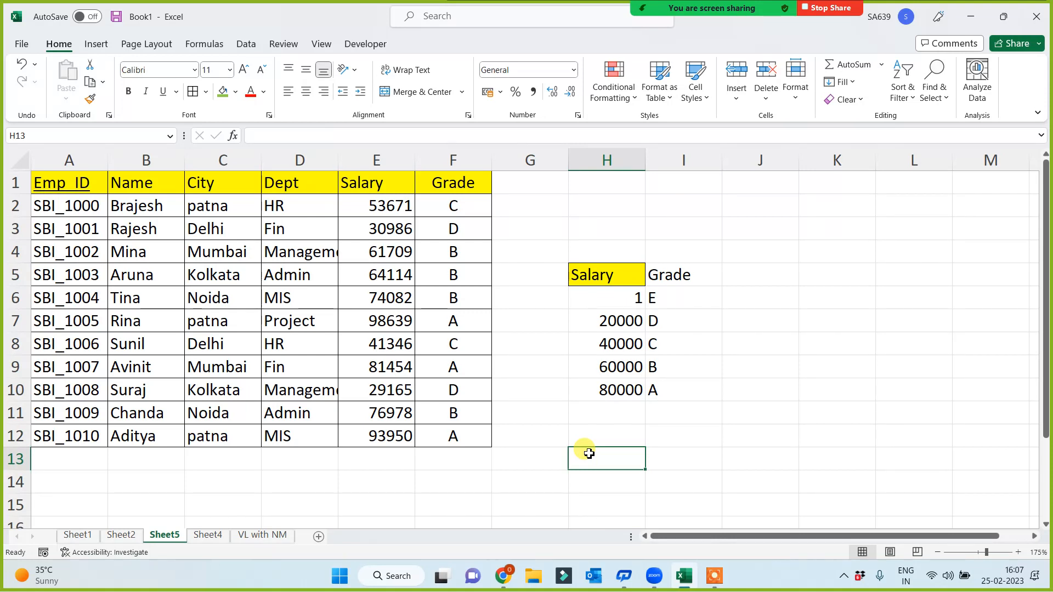
left_click(453, 160)
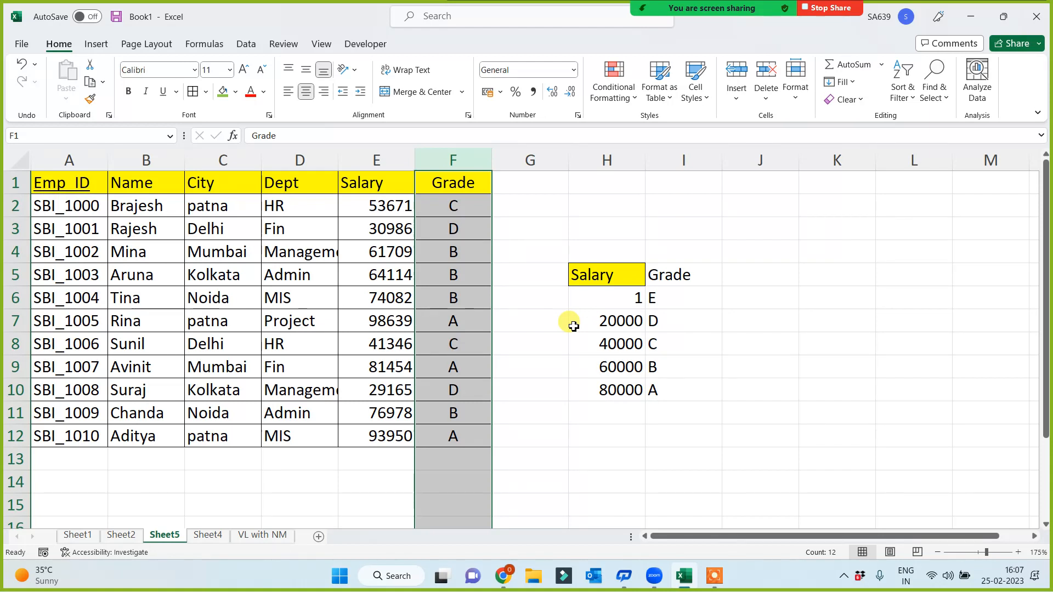
left_click(606, 204)
left_click(464, 209)
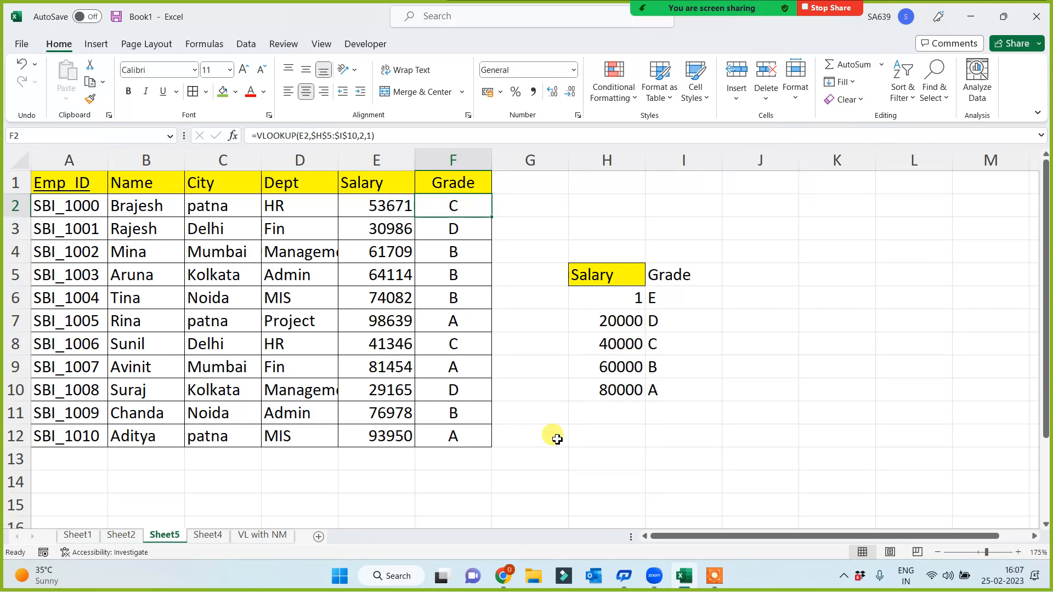
- Rename the Sheet5 worksheet as "VL with Approx Match"
double_click(164, 535)
type("VL")
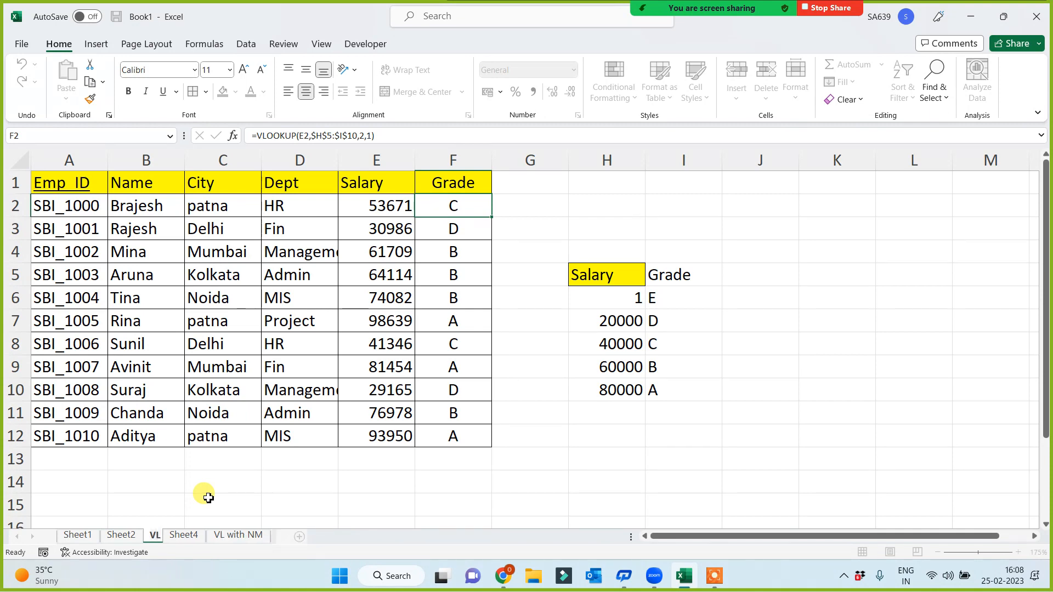
type(" with App")
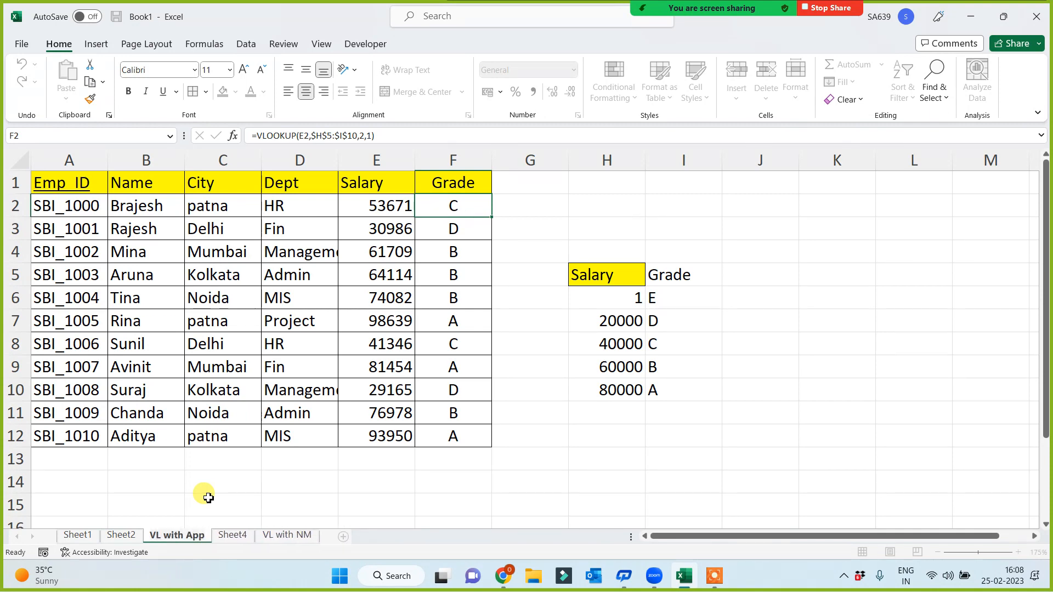
type("rox Match")
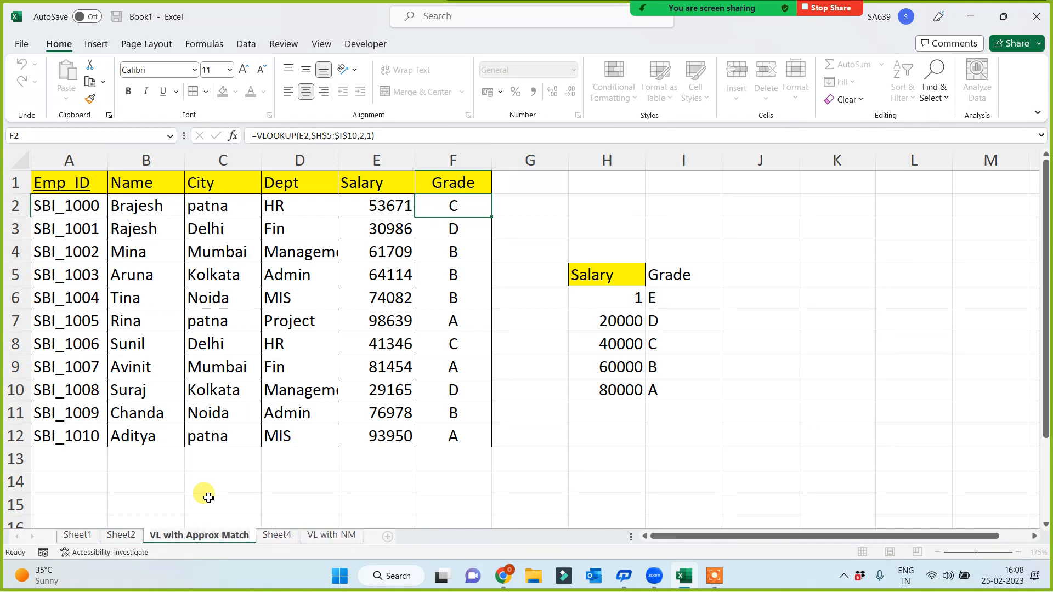
left_click(579, 487)
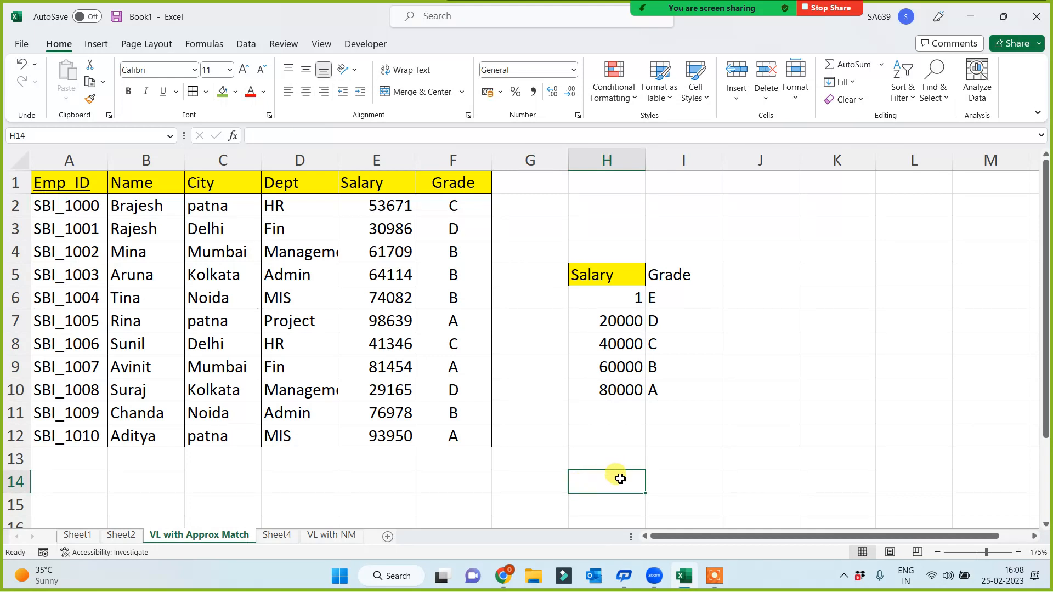
- Save the workbook as an Excel Workbook named "VL Weekend 3to5pm" in the Class Work Data folder on drive E
key("ctrl+s")
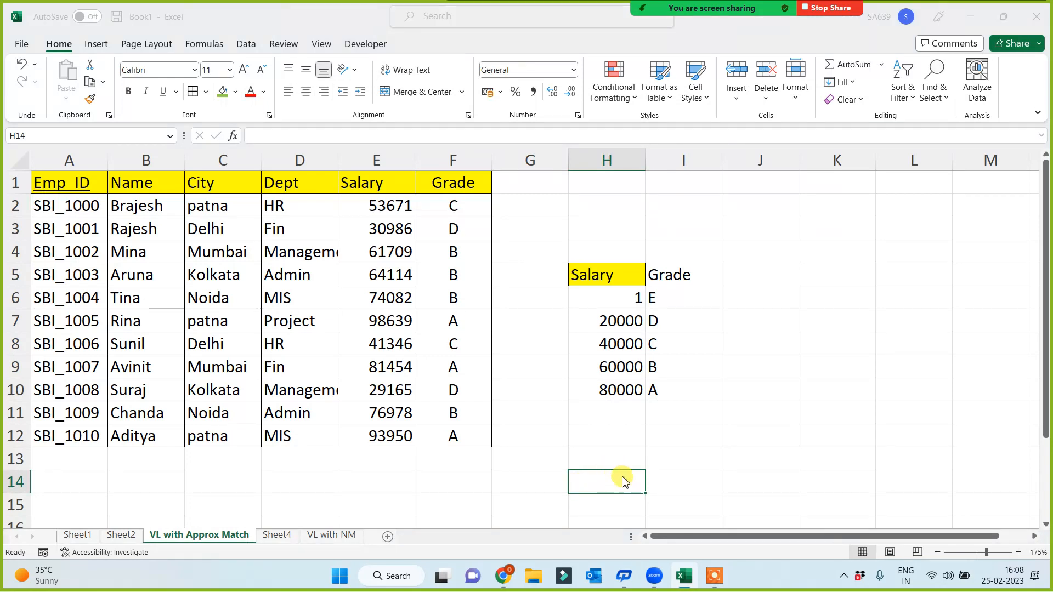
left_click(419, 438)
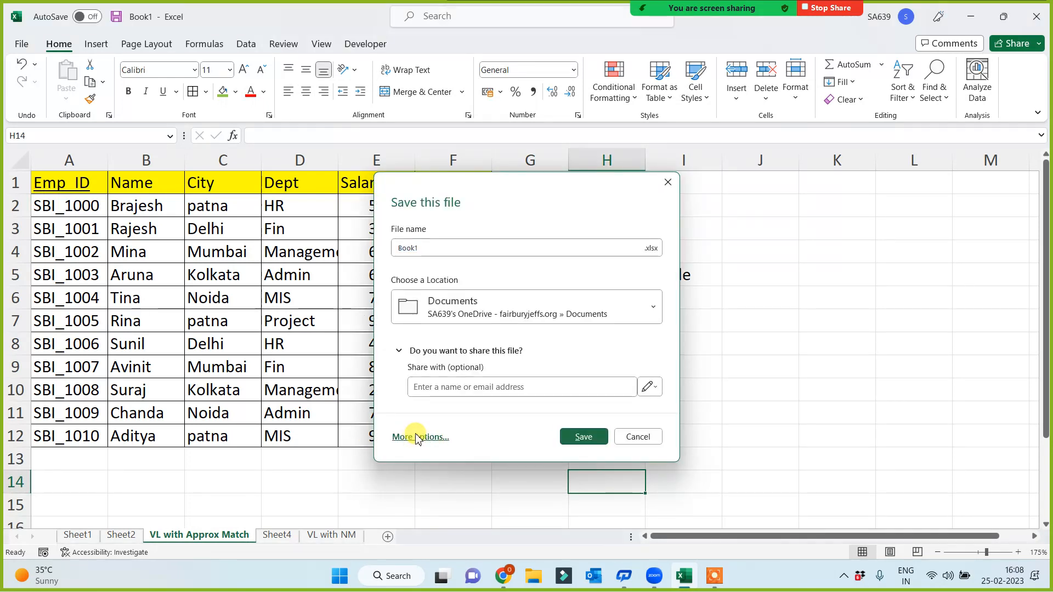
left_click(178, 325)
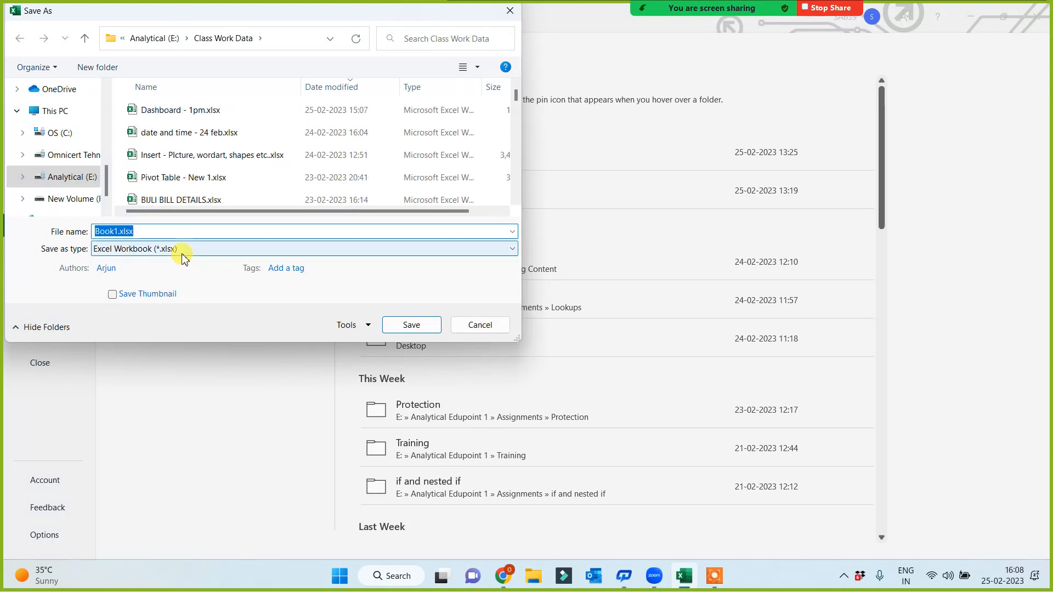
type("VL Weekend")
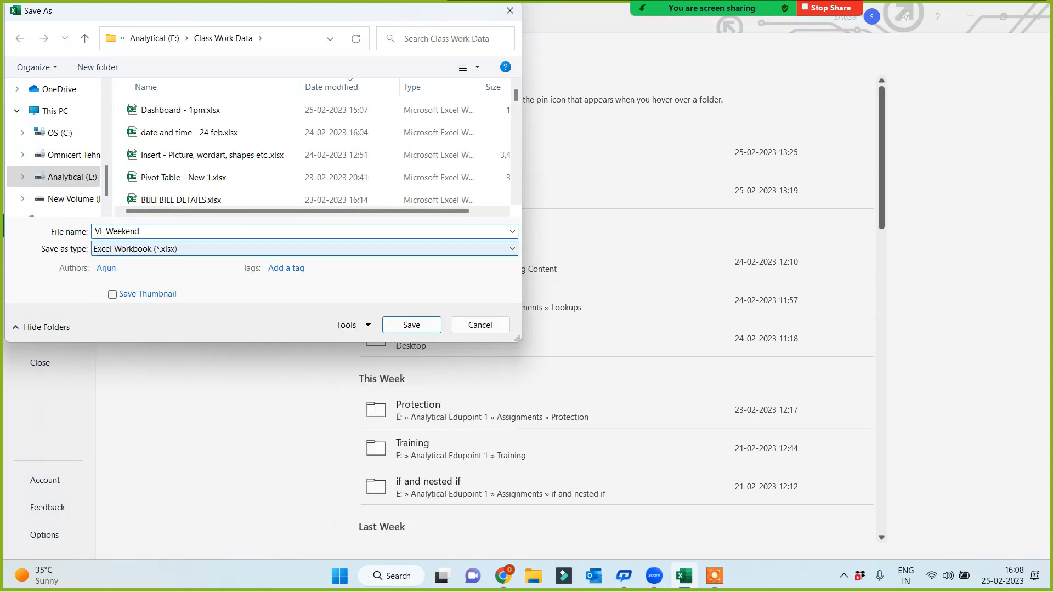
type(" 3to5")
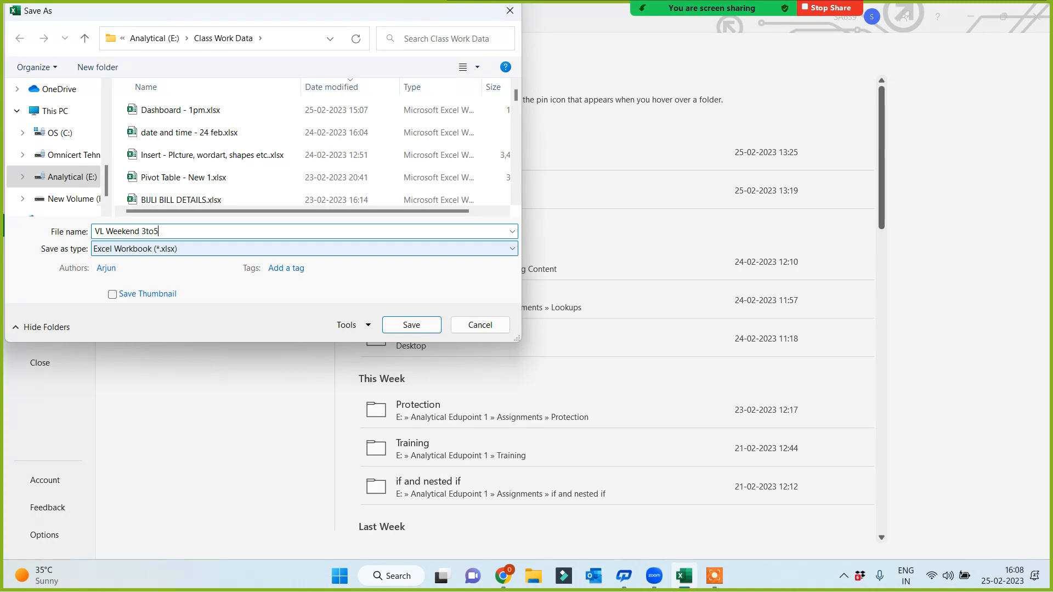
type("pm")
left_click(403, 328)
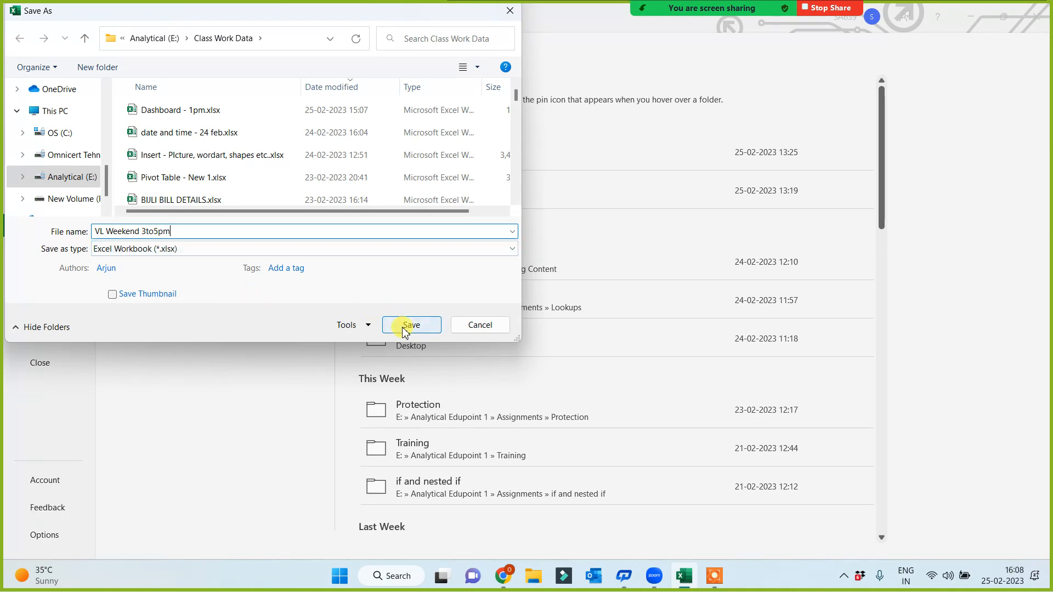